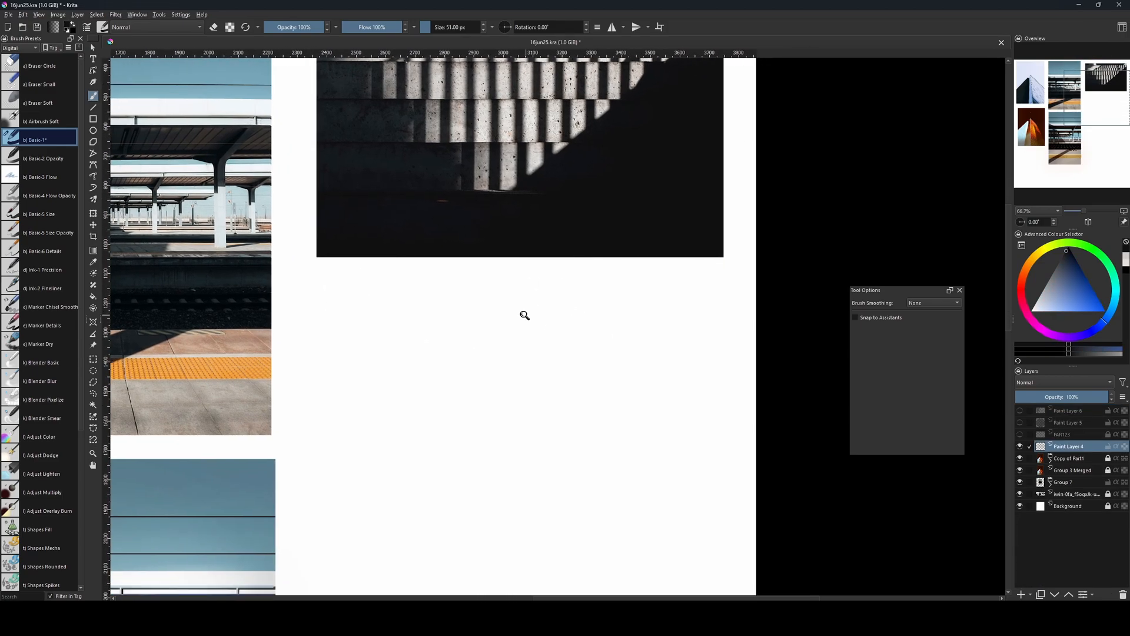
Make a rectangular selection about 1377 × 893 px on the blank canvas directly below the concrete steps photo.
{"action": "scroll", "coordinate": [524, 315], "scroll_direction": "down", "scroll_amount": 1}
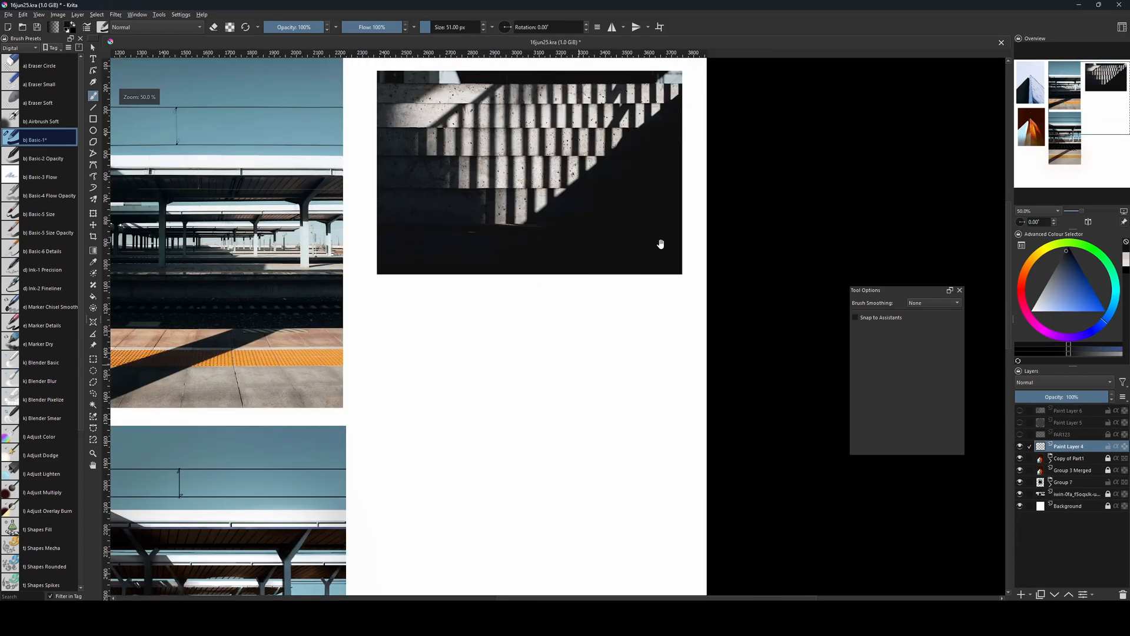
{"action": "left_click", "coordinate": [93, 360]}
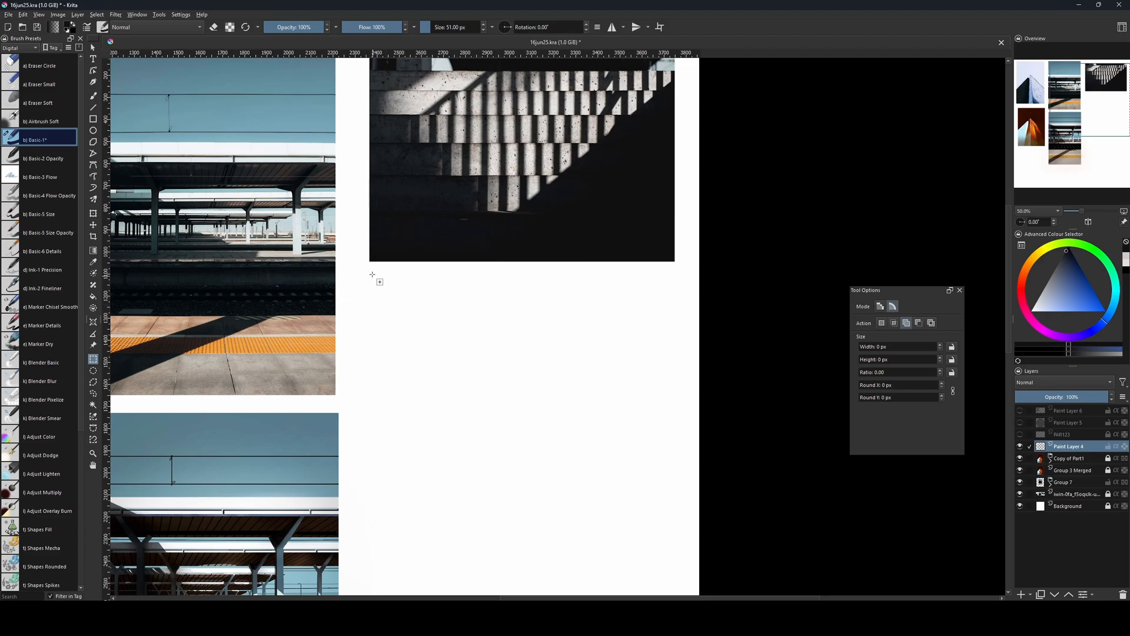
{"action": "left_click_drag", "start_coordinate": [371, 273], "coordinate": [675, 469]}
{"action": "left_click_drag", "start_coordinate": [699, 384], "coordinate": [713, 414]}
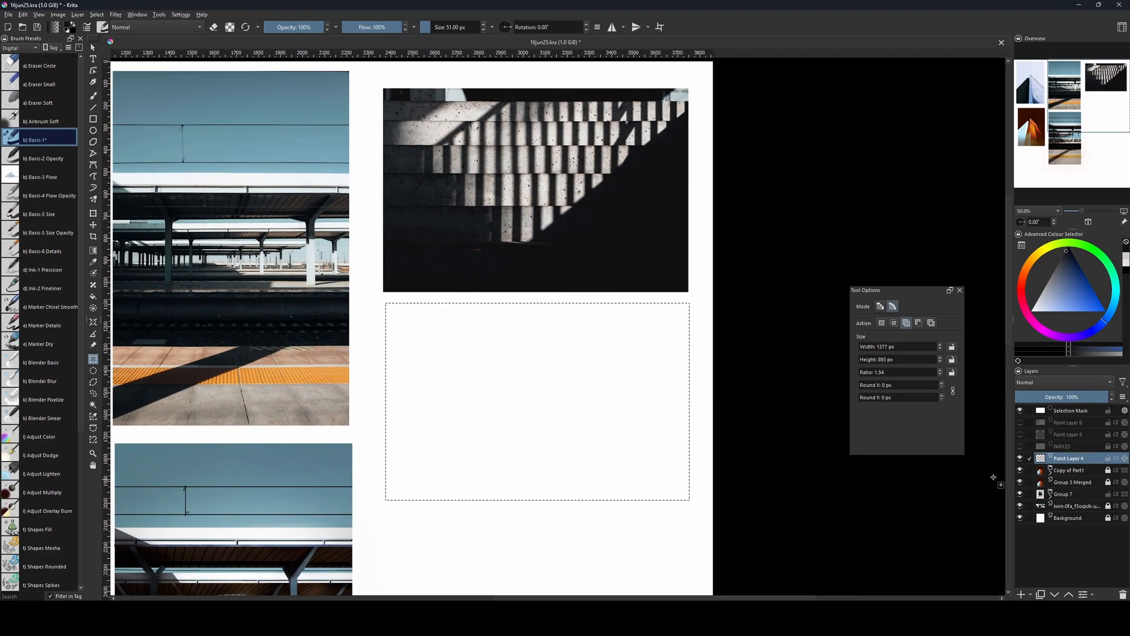
Put Paint Layer 4 into a group and add a transparency mask to that group from the rectangular selection.
{"action": "key", "text": "ctrl+g"}
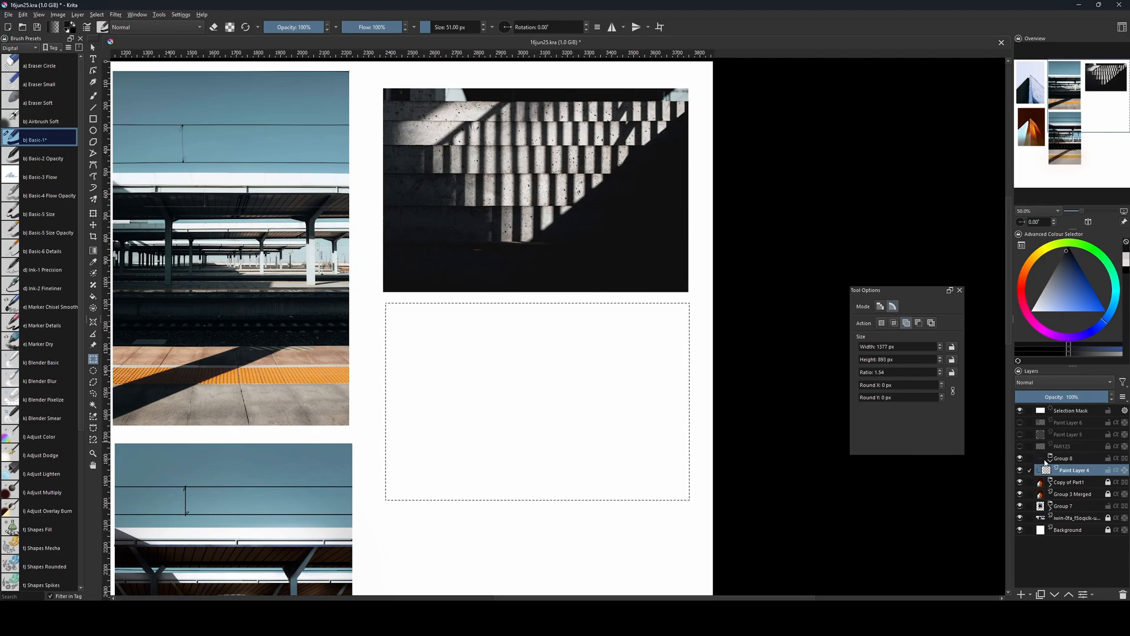
{"action": "left_click", "coordinate": [1063, 462]}
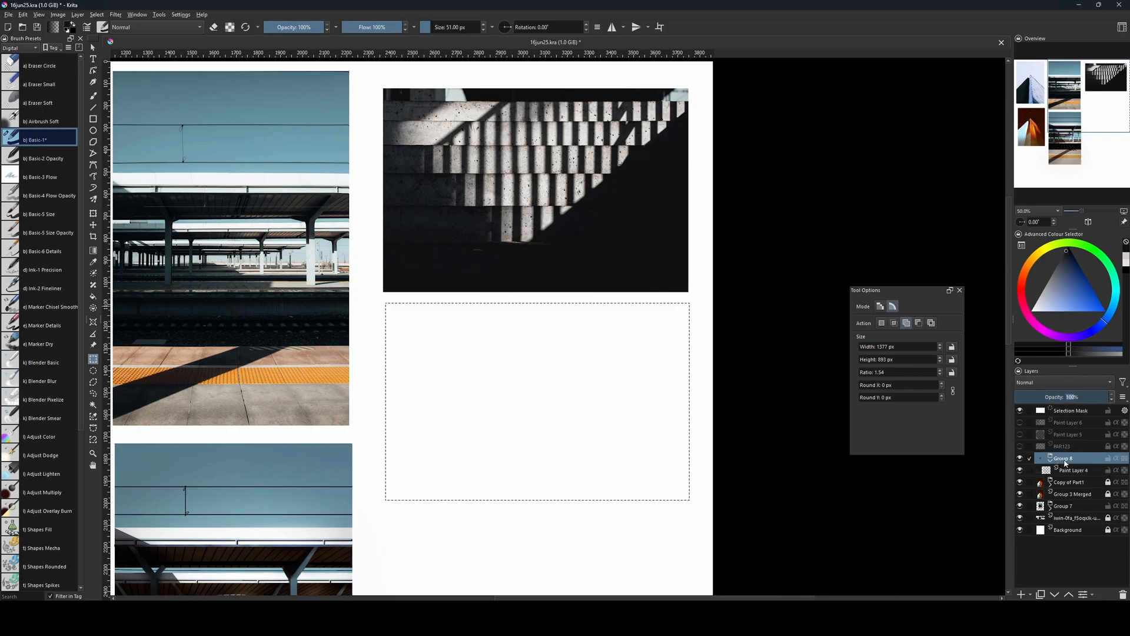
{"action": "right_click", "coordinate": [1065, 462]}
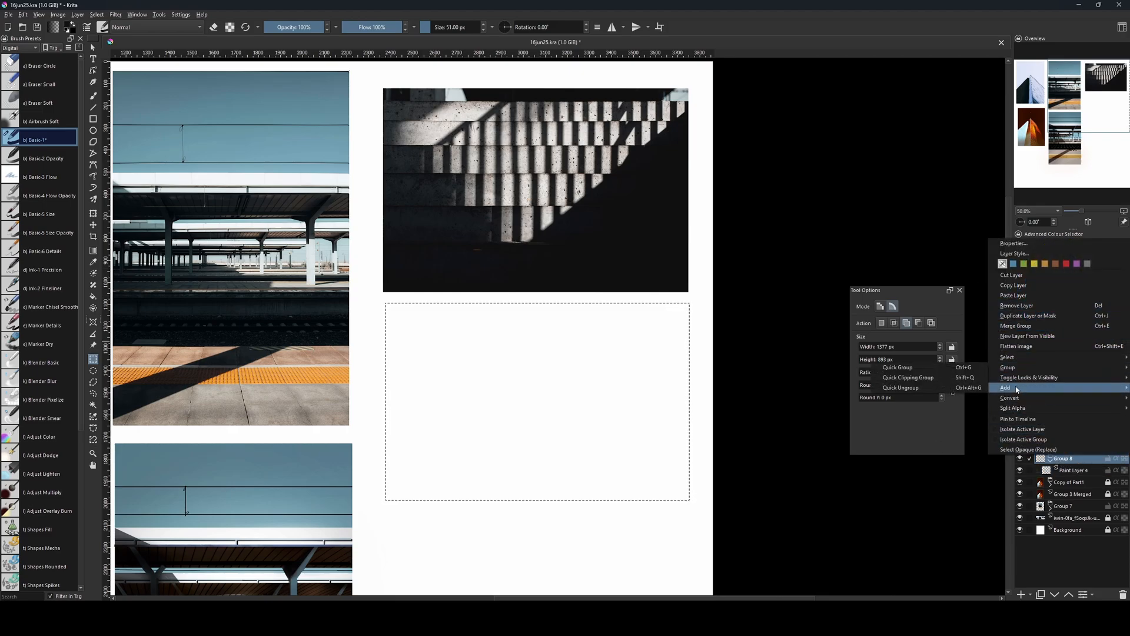
{"action": "mouse_move", "coordinate": [1016, 389]}
{"action": "left_click", "coordinate": [956, 388]}
Fill Paint Layer 4 inside the masked frame with dark navy and replace it with solid black.
{"action": "key", "text": "b"}
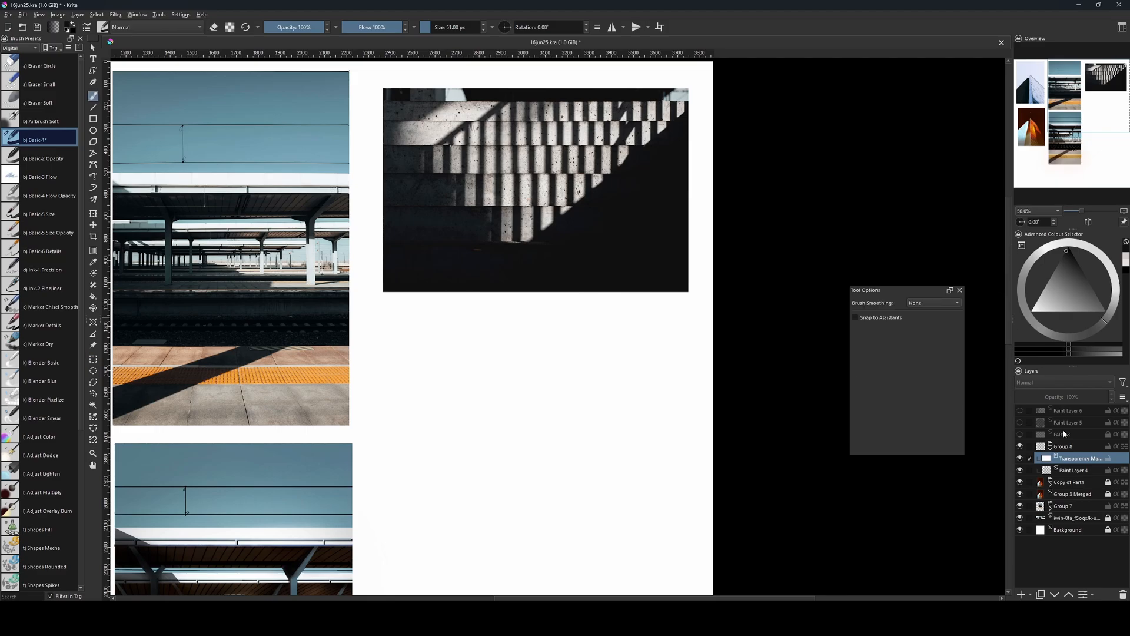
{"action": "left_click", "coordinate": [1067, 470]}
{"action": "key", "text": "bracketright"}
{"action": "key", "text": "bracketright"}
{"action": "key", "text": "bracketright"}
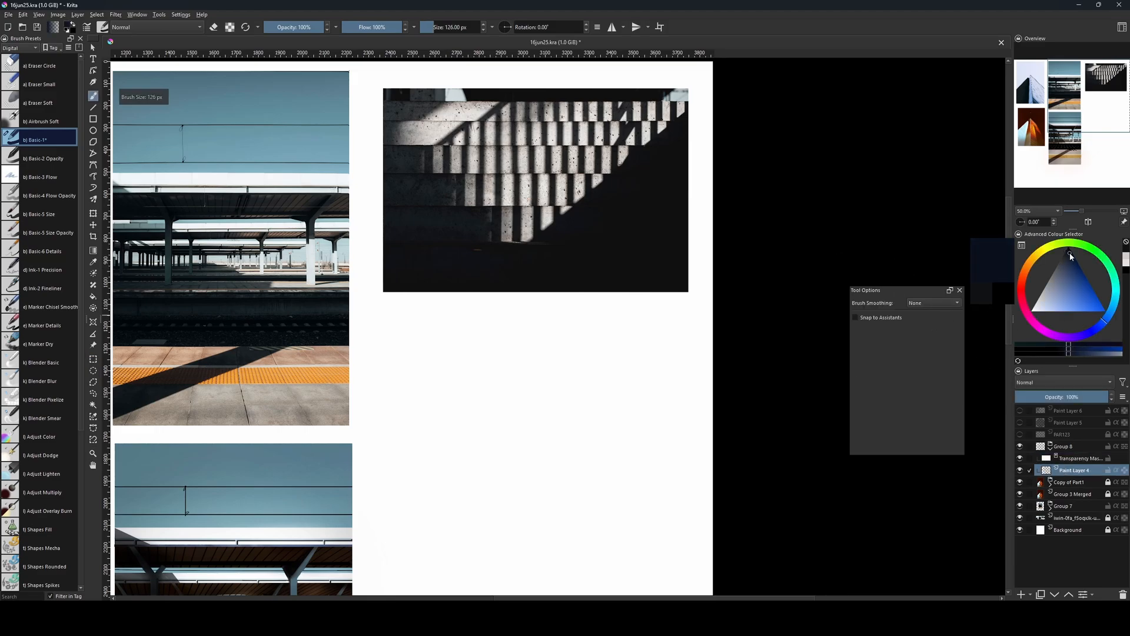
{"action": "key", "text": "f"}
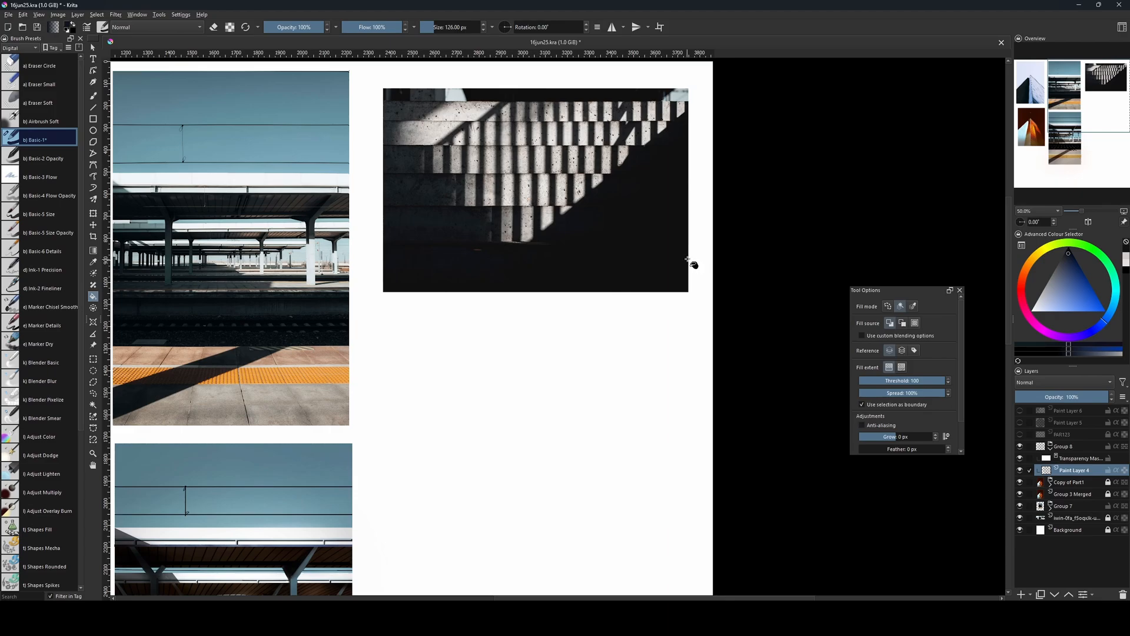
{"action": "mouse_move", "coordinate": [621, 297]}
{"action": "left_mouse_down"}
{"action": "mouse_move", "coordinate": [624, 320]}
{"action": "mouse_move", "coordinate": [620, 305]}
{"action": "left_mouse_up"}
{"action": "left_click", "coordinate": [597, 367]}
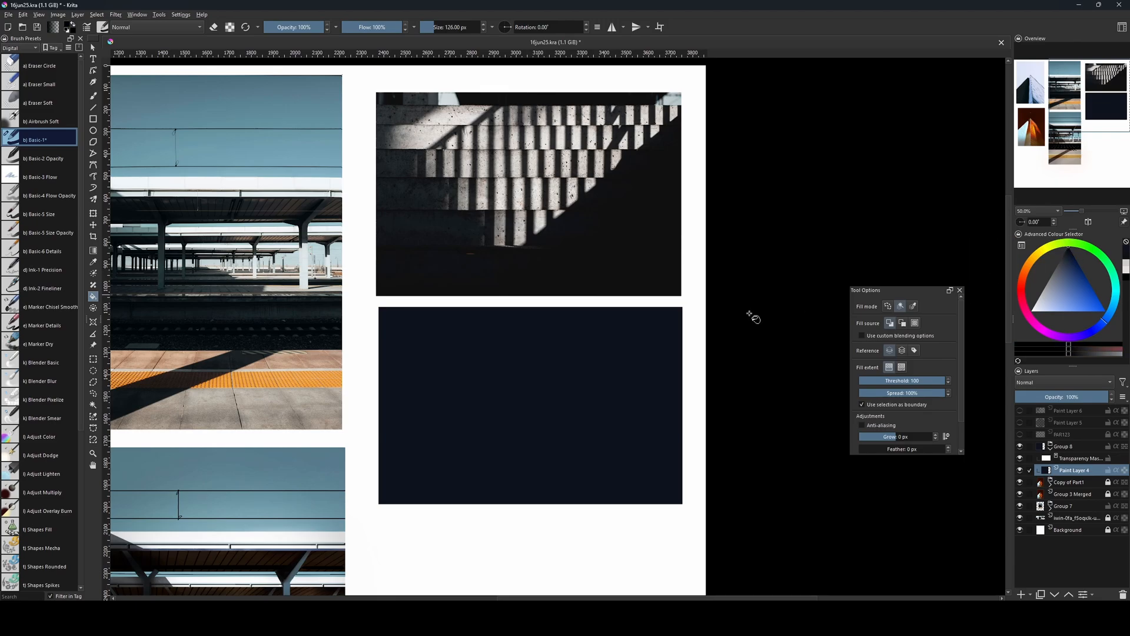
{"action": "left_click", "coordinate": [676, 320]}
{"action": "mouse_move", "coordinate": [666, 328]}
{"action": "left_mouse_down"}
{"action": "mouse_move", "coordinate": [679, 335]}
{"action": "mouse_move", "coordinate": [654, 331]}
{"action": "left_mouse_up"}
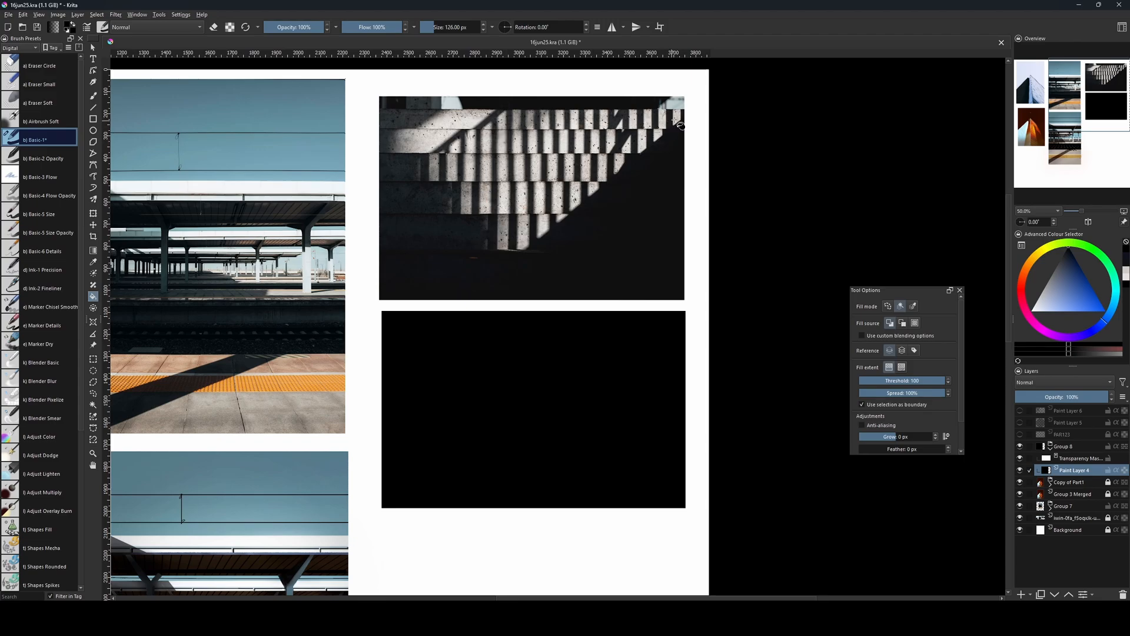
Add a layer above the black fill, select a full-width strip about 1410 × 115 px near the frame's upper edge, and fill it light grey.
{"action": "left_click", "coordinate": [93, 358]}
{"action": "scroll", "coordinate": [699, 373], "scroll_direction": "down", "scroll_amount": 1}
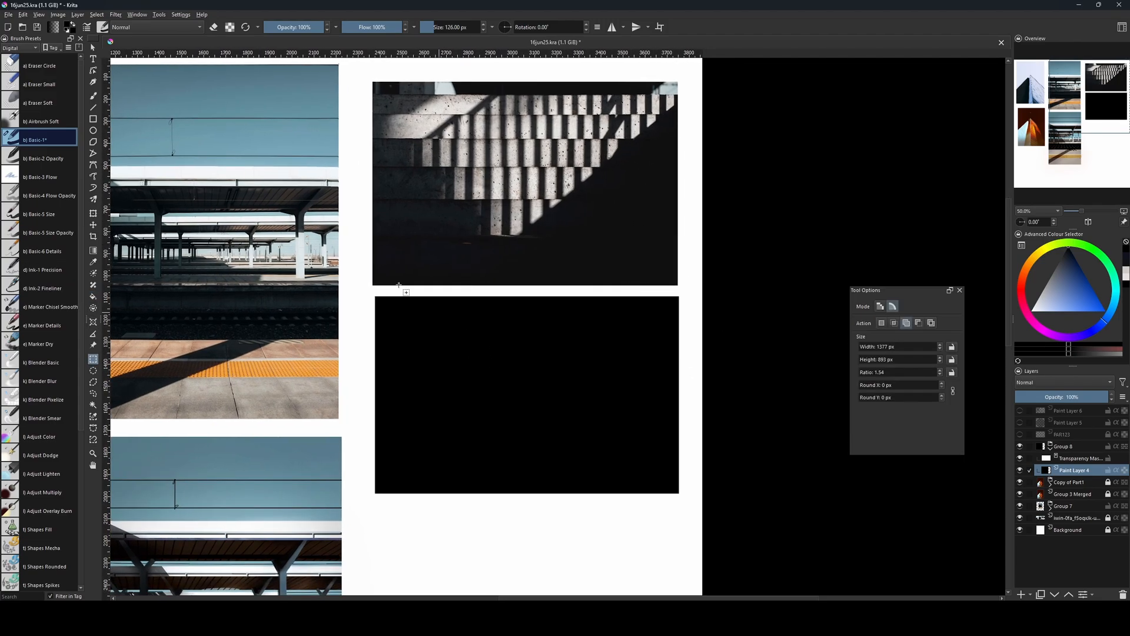
{"action": "key", "text": "Insert"}
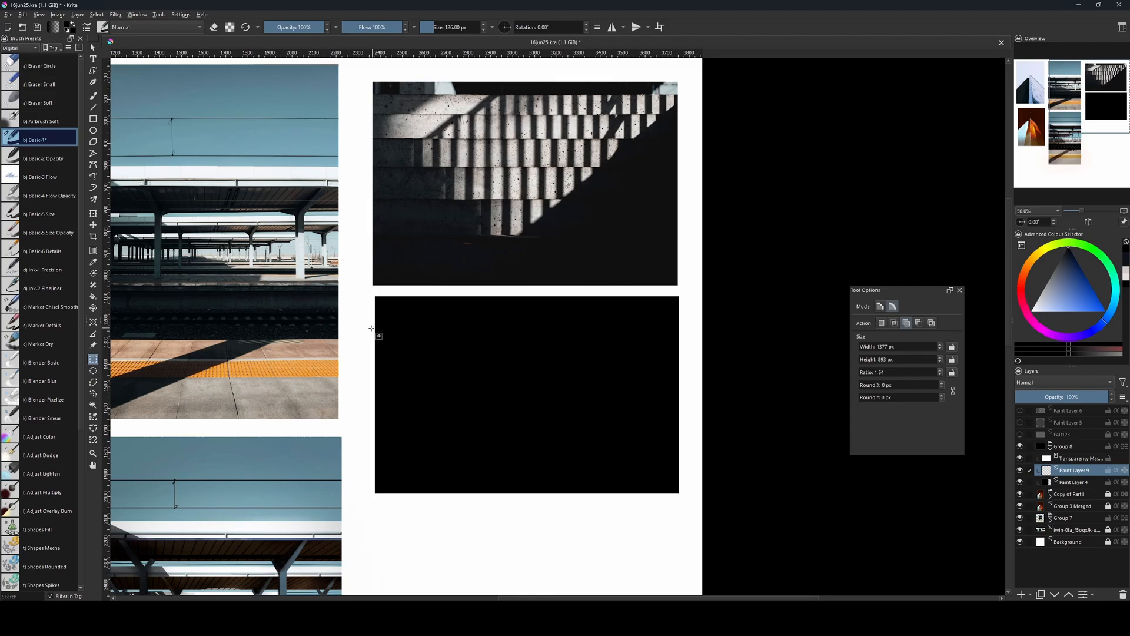
{"action": "mouse_move", "coordinate": [370, 331]}
{"action": "left_mouse_down"}
{"action": "mouse_move", "coordinate": [441, 379]}
{"action": "mouse_move", "coordinate": [598, 427]}
{"action": "mouse_move", "coordinate": [655, 392]}
{"action": "mouse_move", "coordinate": [683, 357]}
{"action": "left_mouse_up"}
{"action": "left_click", "coordinate": [1044, 287]}
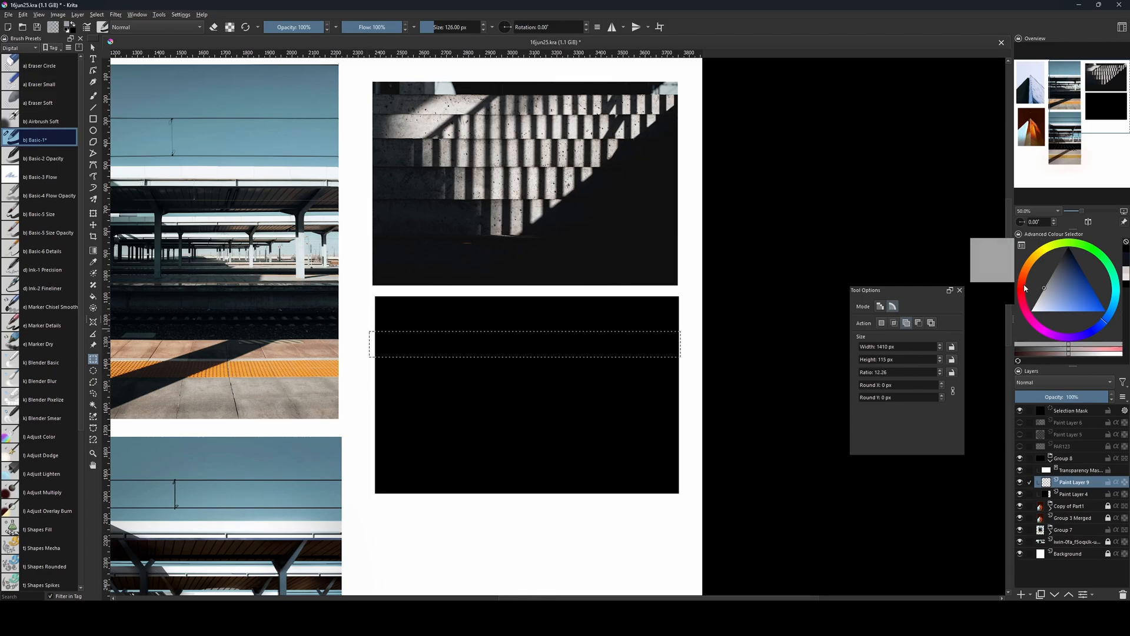
{"action": "key", "text": "f"}
{"action": "left_click", "coordinate": [562, 346]}
{"action": "key", "text": "ctrl+shift+a"}
Duplicate the grey strip twice and stack the copies directly below it, separated by thin black gaps.
{"action": "key", "text": "ctrl+j"}
{"action": "key", "text": "ctrl+t"}
{"action": "left_click_drag", "start_coordinate": [576, 345], "coordinate": [593, 395]}
{"action": "key", "text": "Return"}
{"action": "key", "text": "ctrl+j"}
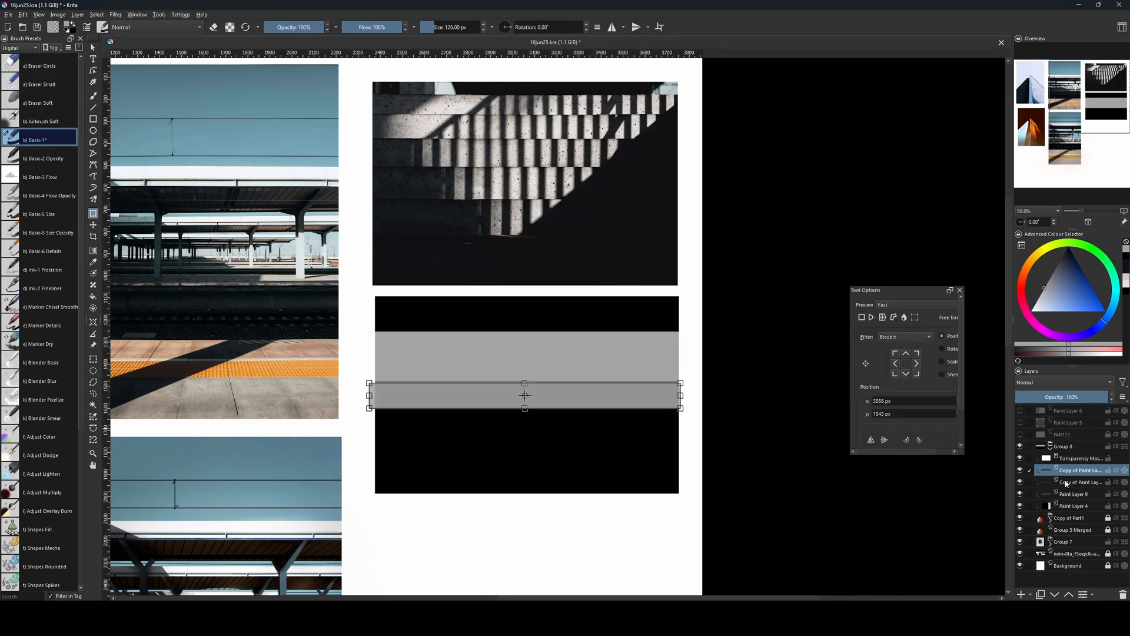
{"action": "left_click", "coordinate": [1066, 482]}
{"action": "left_click_drag", "start_coordinate": [510, 364], "coordinate": [510, 366]}
{"action": "key", "text": "v"}
{"action": "key", "text": "ctrl+t"}
Duplicate the three grey strips together and place the copies beneath them to form six evenly spaced strips.
{"action": "left_click", "coordinate": [1078, 470]}
{"action": "left_click_drag", "start_coordinate": [555, 396], "coordinate": [586, 452]}
{"action": "key", "text": "Return"}
{"action": "left_click", "coordinate": [1074, 494], "text": "shift"}
{"action": "key", "text": "ctrl+j"}
{"action": "key", "text": "ctrl+t"}
{"action": "key", "text": "v"}
{"action": "key", "text": "ctrl+t"}
Add a layer above the group and paint tall parallel vertical black bars on the blank canvas below with a 16 px brush.
{"action": "key", "text": "b"}
{"action": "key", "text": "bracketleft"}
{"action": "key", "text": "bracketleft"}
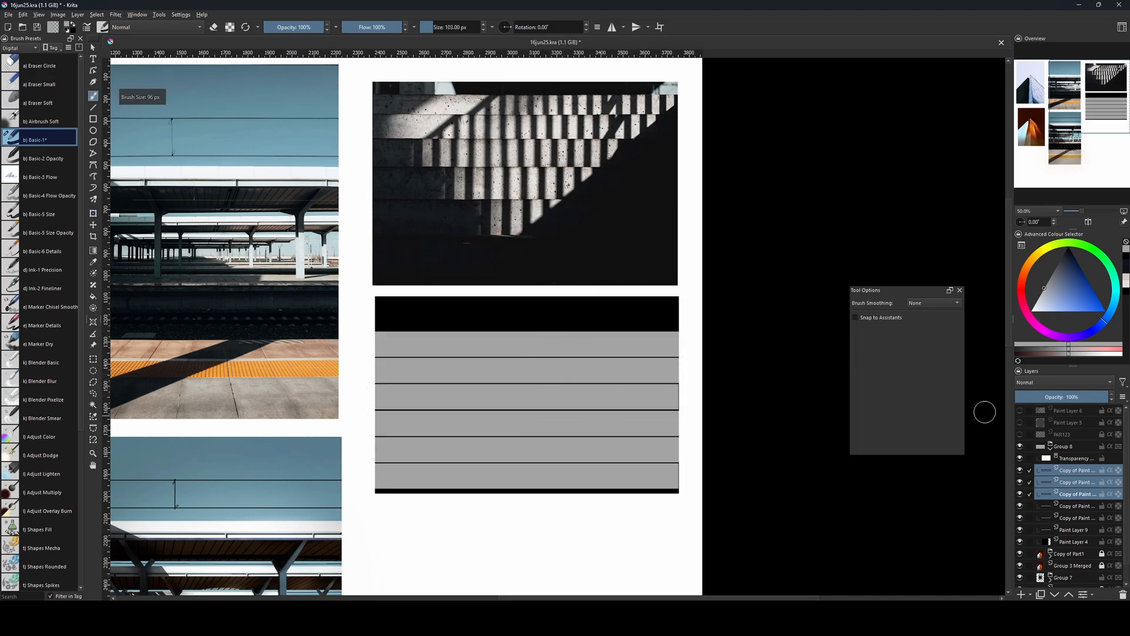
{"action": "left_click", "coordinate": [1062, 468]}
{"action": "left_click", "coordinate": [1063, 530]}
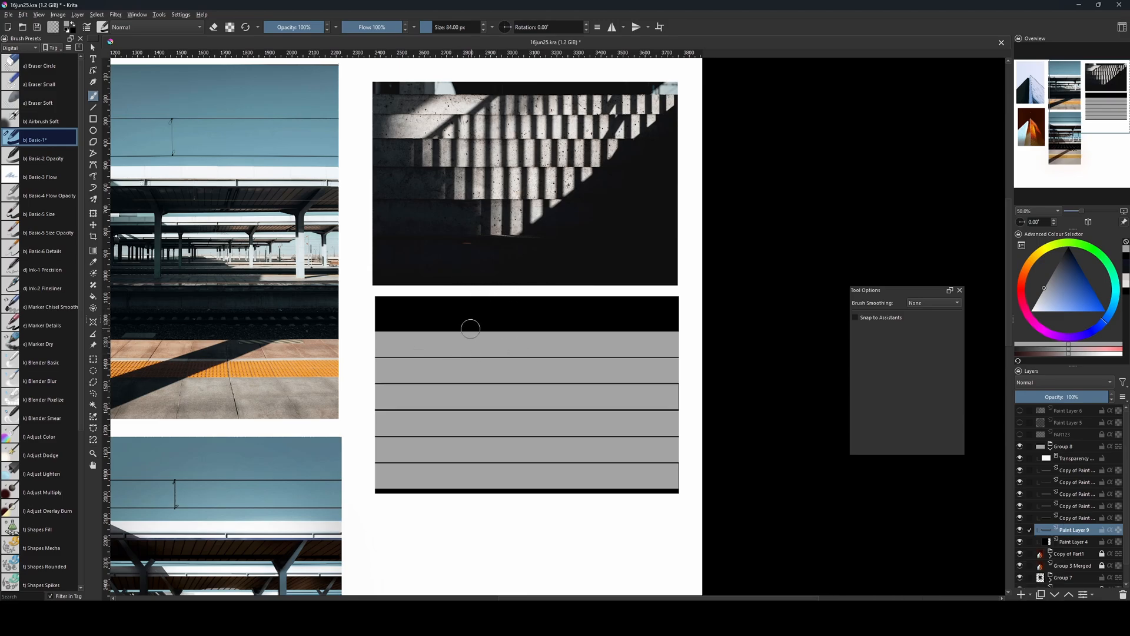
{"action": "left_click_drag", "start_coordinate": [1072, 470], "coordinate": [1082, 442]}
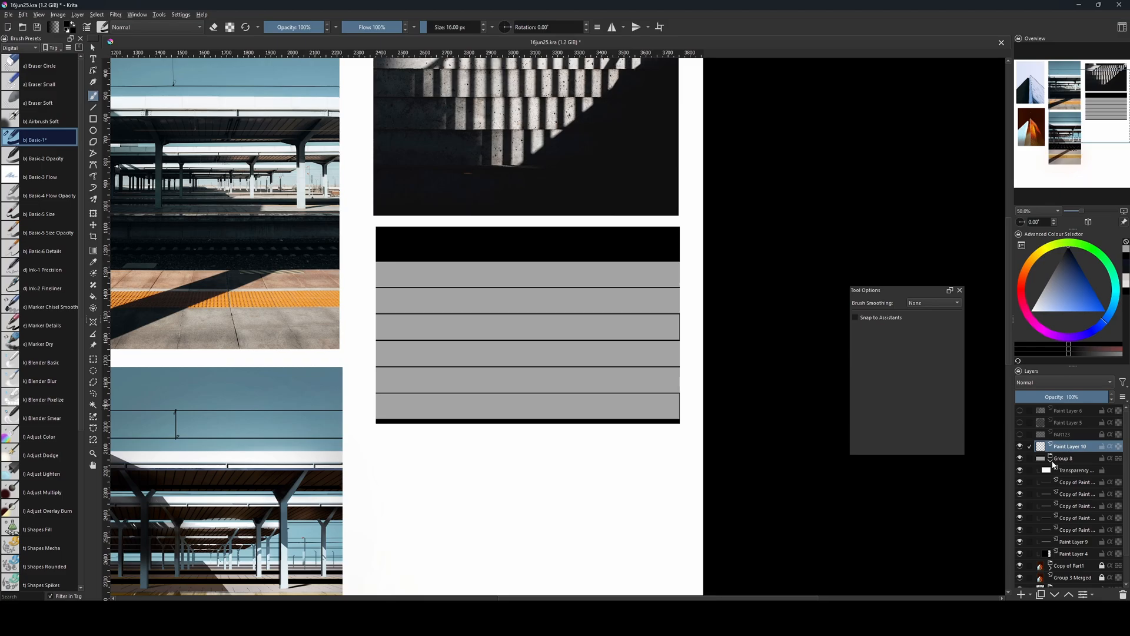
{"action": "scroll", "coordinate": [553, 328], "scroll_direction": "down", "scroll_amount": 5}
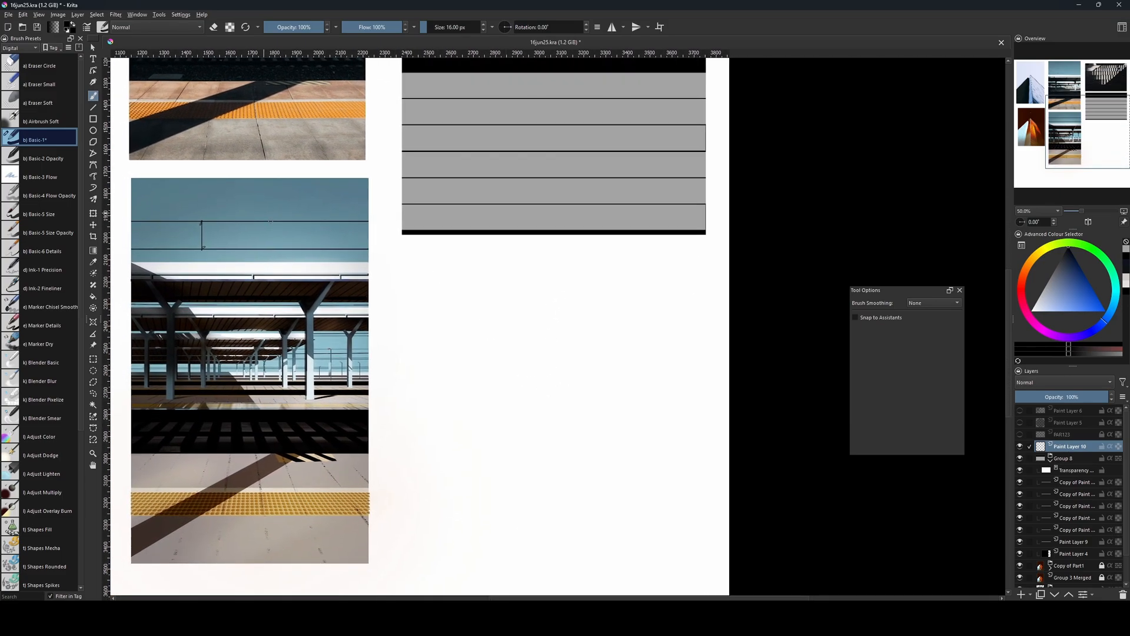
{"action": "key", "text": "v"}
{"action": "mouse_move", "coordinate": [419, 300]}
{"action": "left_mouse_down"}
{"action": "mouse_move", "coordinate": [391, 467]}
{"action": "mouse_move", "coordinate": [420, 504]}
{"action": "left_mouse_up"}
{"action": "left_click_drag", "start_coordinate": [442, 297], "coordinate": [442, 505]}
{"action": "left_click_drag", "start_coordinate": [466, 294], "coordinate": [465, 488]}
{"action": "mouse_move", "coordinate": [489, 497]}
{"action": "left_mouse_down"}
{"action": "mouse_move", "coordinate": [489, 295]}
{"action": "mouse_move", "coordinate": [506, 513]}
{"action": "left_mouse_up"}
Duplicate the painted bars side by side and merge the copies into one long row of bars on a single layer.
{"action": "key", "text": "ctrl+r"}
{"action": "left_click_drag", "start_coordinate": [403, 285], "coordinate": [536, 519]}
{"action": "key", "text": "ctrl+j"}
{"action": "key", "text": "ctrl+t"}
{"action": "left_click", "coordinate": [1077, 469], "text": "ctrl"}
{"action": "left_click_drag", "start_coordinate": [495, 358], "coordinate": [712, 359]}
{"action": "key", "text": "ctrl+e"}
{"action": "key", "text": "ctrl+shift+a"}
{"action": "key", "text": "ctrl+j"}
{"action": "key", "text": "ctrl+t"}
{"action": "key", "text": "ctrl+e"}
{"action": "key", "text": "ctrl+t"}
{"action": "left_click_drag", "start_coordinate": [585, 361], "coordinate": [473, 361]}
Trim the bars' uneven upper and lower ends by deleting everything outside a rectangle about 1923 × 726 px.
{"action": "key", "text": "ctrl+r"}
{"action": "left_click_drag", "start_coordinate": [314, 314], "coordinate": [739, 475]}
{"action": "key", "text": "ctrl+shift+i"}
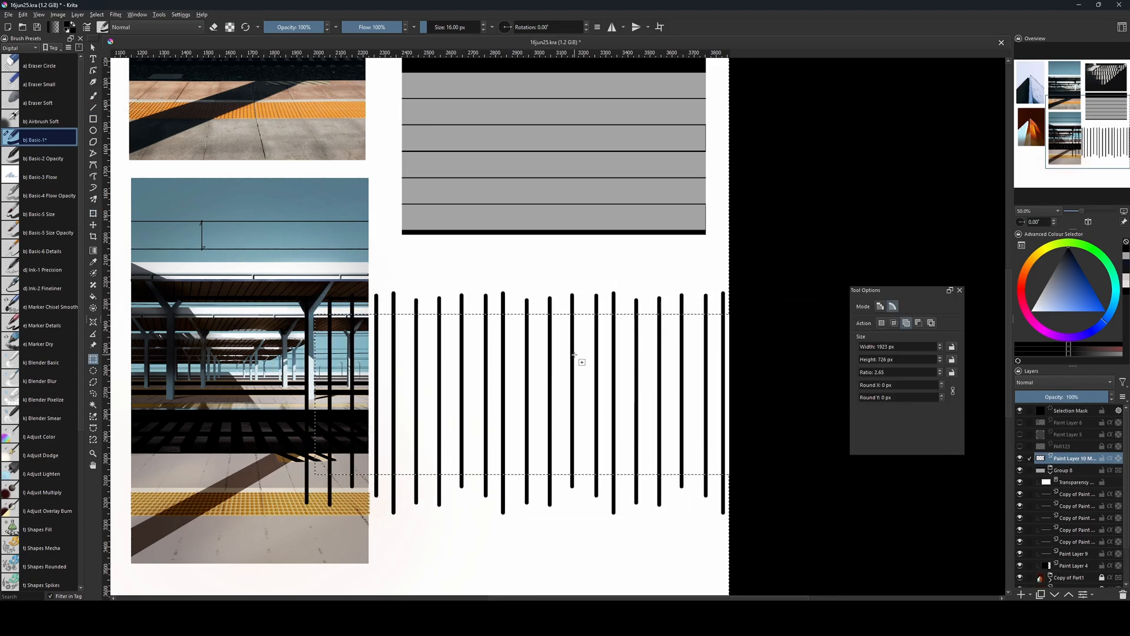
{"action": "key", "text": "Delete"}
{"action": "key", "text": "ctrl+shift+a"}
Paint a horizontal top rail across all the bars and three short crossbars between them with a 22 px brush.
{"action": "mouse_move", "coordinate": [545, 369]}
{"action": "left_mouse_down"}
{"action": "mouse_move", "coordinate": [738, 418]}
{"action": "mouse_move", "coordinate": [550, 372]}
{"action": "mouse_move", "coordinate": [530, 419]}
{"action": "left_mouse_up"}
{"action": "key", "text": "b"}
{"action": "key", "text": "bracketright"}
{"action": "left_click_drag", "start_coordinate": [309, 374], "coordinate": [722, 374]}
{"action": "mouse_move", "coordinate": [622, 409]}
{"action": "left_mouse_down"}
{"action": "mouse_move", "coordinate": [586, 457]}
{"action": "mouse_move", "coordinate": [601, 441]}
{"action": "left_mouse_up"}
{"action": "key", "text": "bracketright"}
{"action": "key", "text": "bracketright"}
{"action": "key", "text": "bracketright"}
{"action": "key", "text": "bracketright"}
{"action": "key", "text": "bracketright"}
{"action": "key", "text": "bracketright"}
{"action": "key", "text": "bracketleft"}
{"action": "key", "text": "bracketleft"}
{"action": "key", "text": "bracketleft"}
{"action": "key", "text": "bracketleft"}
{"action": "left_click_drag", "start_coordinate": [601, 442], "coordinate": [621, 441]}
{"action": "left_click_drag", "start_coordinate": [469, 460], "coordinate": [488, 459]}
{"action": "left_click_drag", "start_coordinate": [356, 441], "coordinate": [377, 441]}
{"action": "left_click_drag", "start_coordinate": [378, 441], "coordinate": [380, 446]}
{"action": "key", "text": "ctrl+t"}
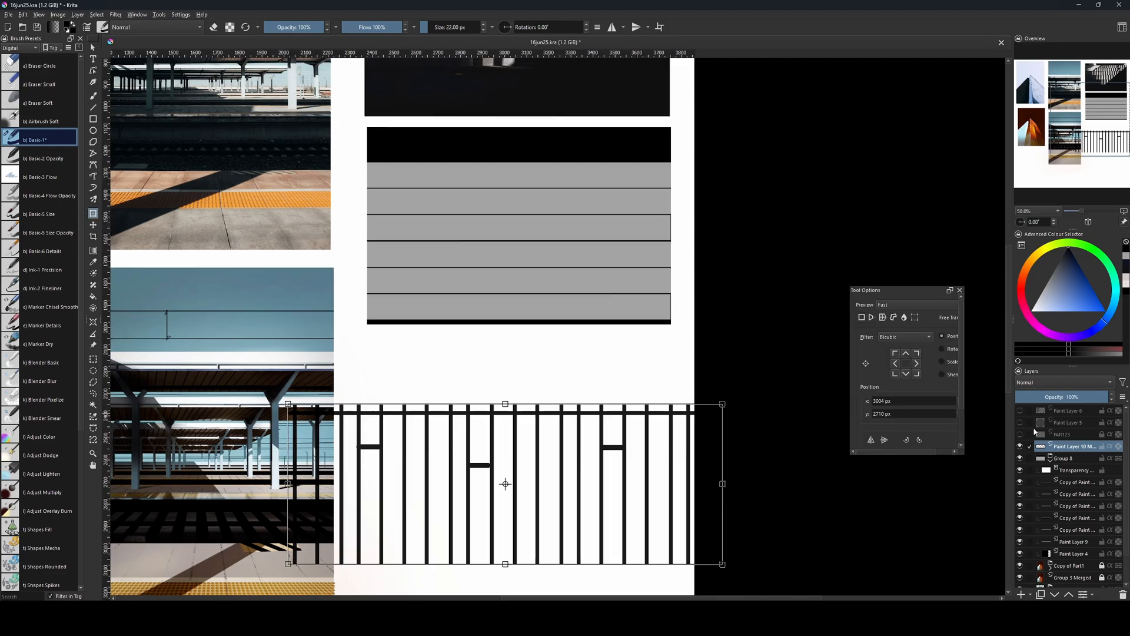
{"action": "key", "text": "Return"}
Move the railing layer into the masked group, above the grey strip layers and below the transparency mask.
{"action": "left_click_drag", "start_coordinate": [1080, 450], "coordinate": [1079, 560]}
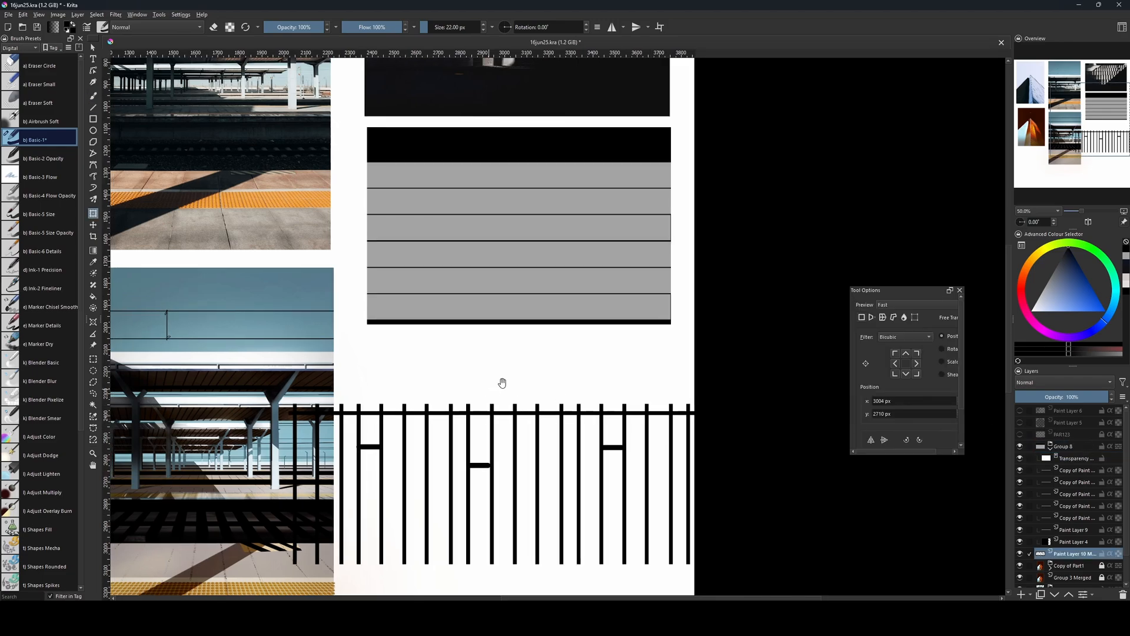
{"action": "left_click_drag", "start_coordinate": [501, 384], "coordinate": [510, 428]}
{"action": "left_click_drag", "start_coordinate": [1065, 552], "coordinate": [1075, 451]}
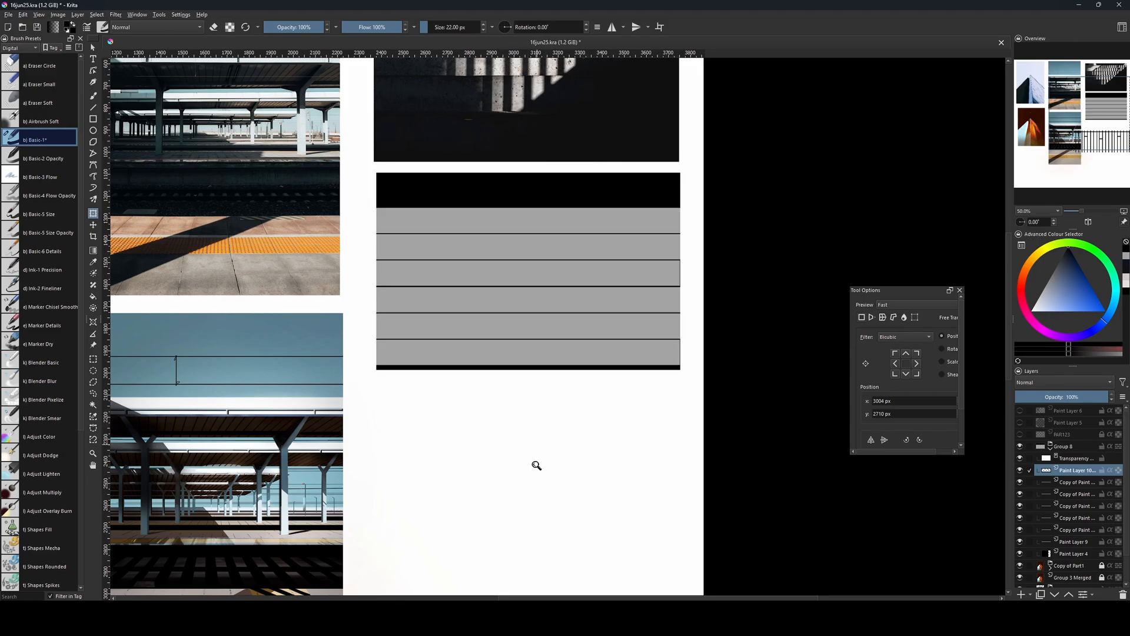
{"action": "key", "text": "ctrl+t"}
{"action": "left_click_drag", "start_coordinate": [546, 489], "coordinate": [565, 242]}
{"action": "left_click_drag", "start_coordinate": [522, 309], "coordinate": [518, 407]}
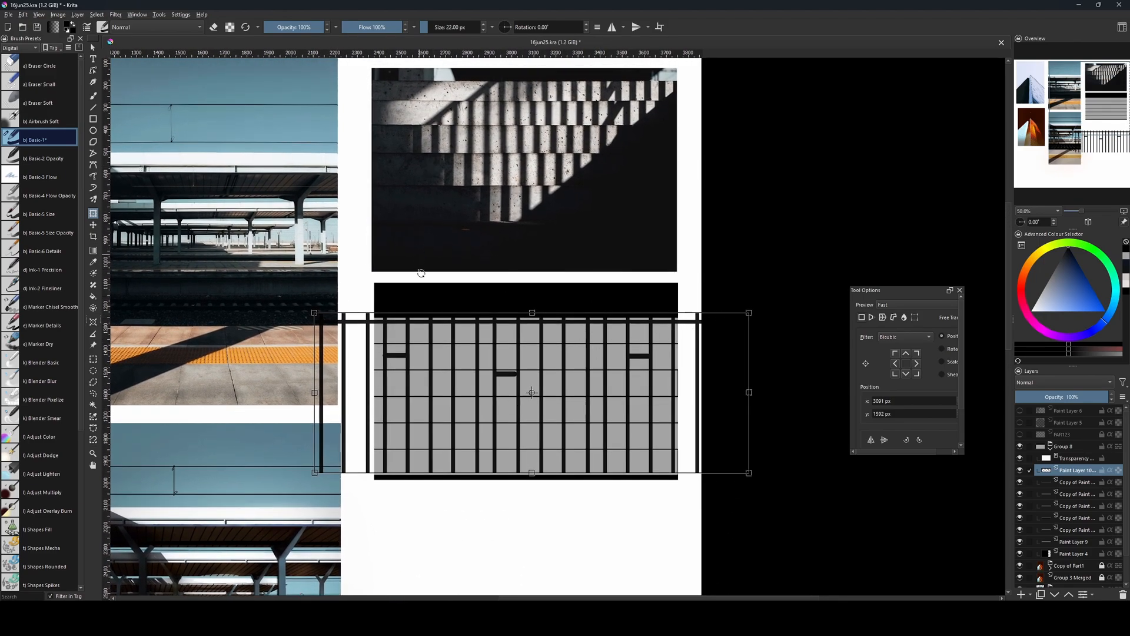
Move the railing up over the grey strips and distort it with a perspective transform so it rises toward the right.
{"action": "right_click", "coordinate": [488, 361]}
{"action": "left_click", "coordinate": [513, 373]}
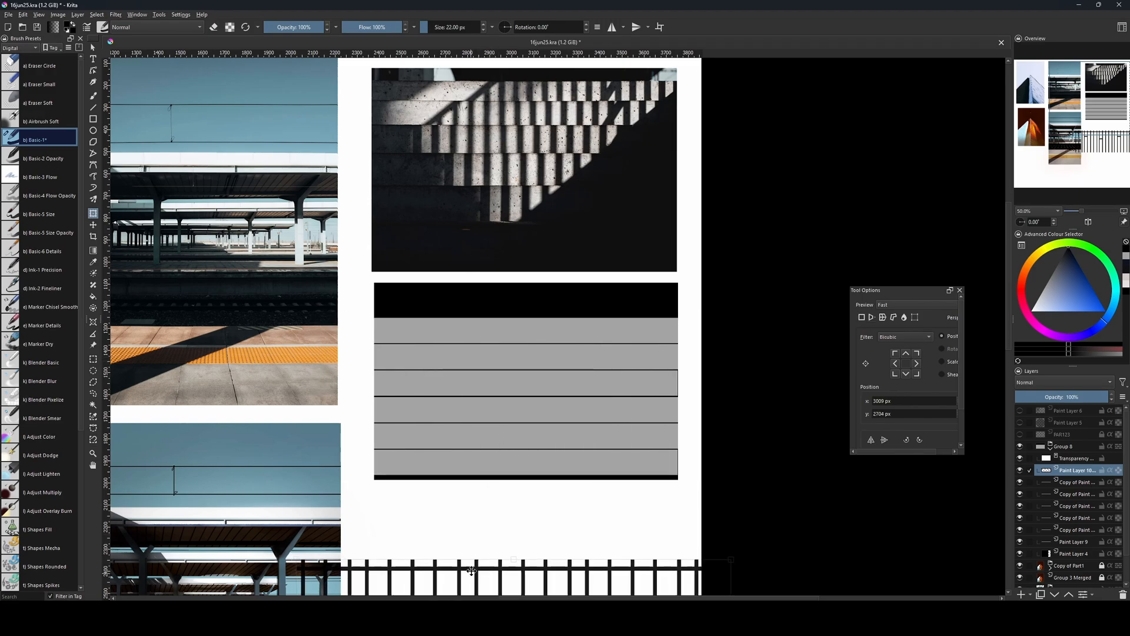
{"action": "left_click_drag", "start_coordinate": [472, 571], "coordinate": [495, 316]}
{"action": "left_click_drag", "start_coordinate": [755, 306], "coordinate": [765, 192]}
{"action": "key", "text": "b"}
{"action": "key", "text": "ctrl+t"}
{"action": "left_click_drag", "start_coordinate": [765, 465], "coordinate": [766, 361]}
{"action": "left_click_drag", "start_coordinate": [322, 467], "coordinate": [315, 466]}
{"action": "left_click_drag", "start_coordinate": [321, 192], "coordinate": [322, 219]}
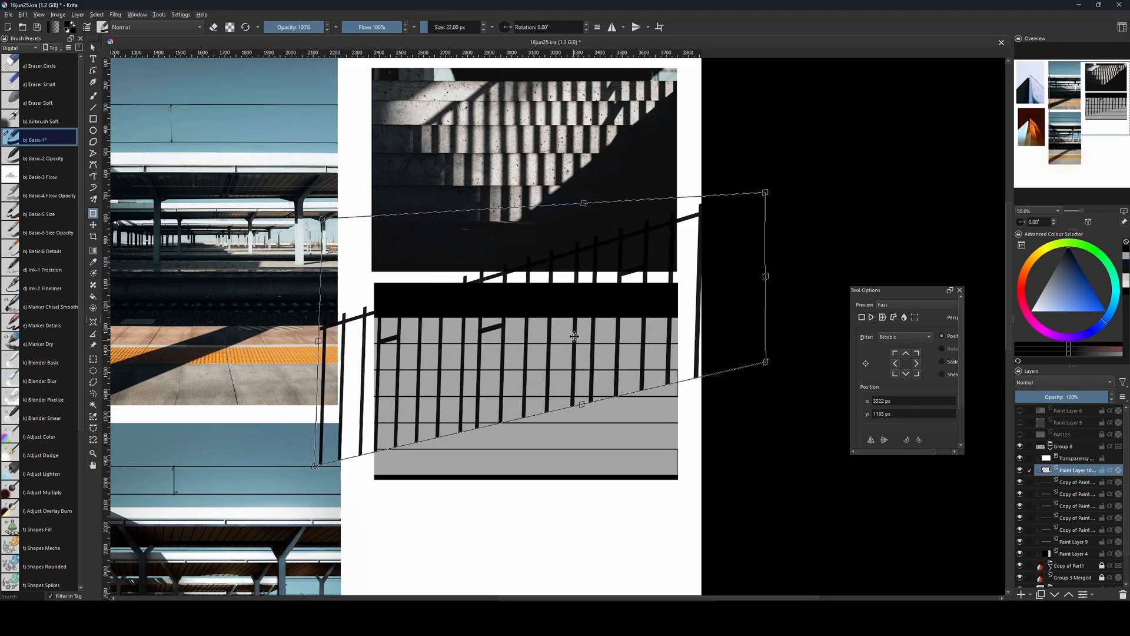
Shift the sloped railing down, narrow it to fit across the grey strips, and apply the transform.
{"action": "left_click_drag", "start_coordinate": [574, 337], "coordinate": [574, 402]}
{"action": "left_click_drag", "start_coordinate": [765, 342], "coordinate": [685, 355]}
{"action": "left_click_drag", "start_coordinate": [519, 341], "coordinate": [531, 332]}
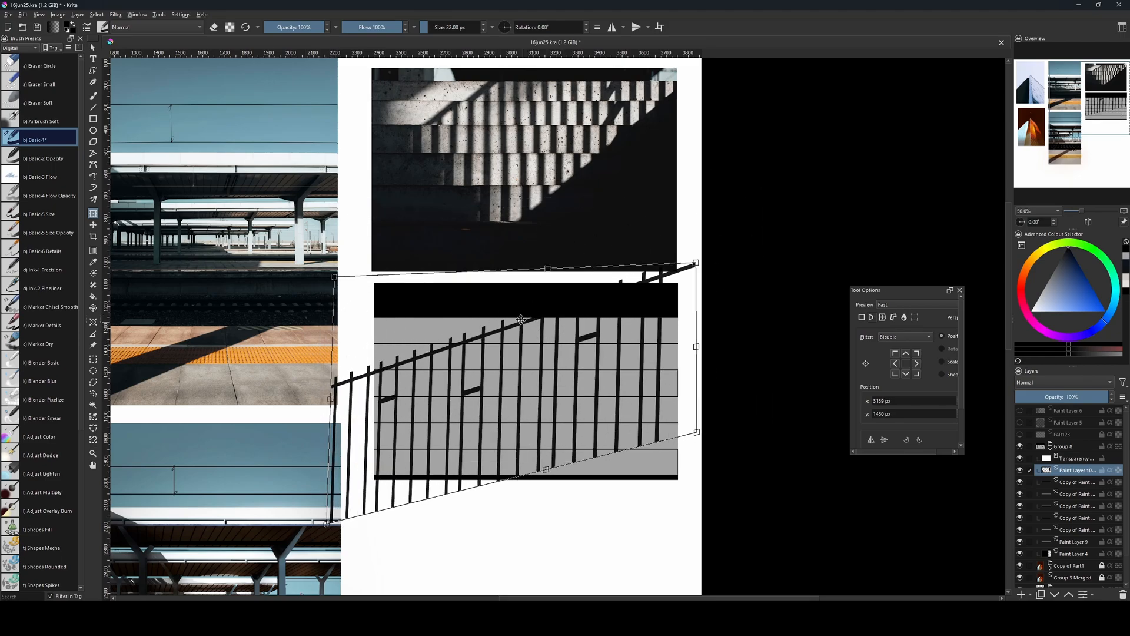
{"action": "key", "text": "Return"}
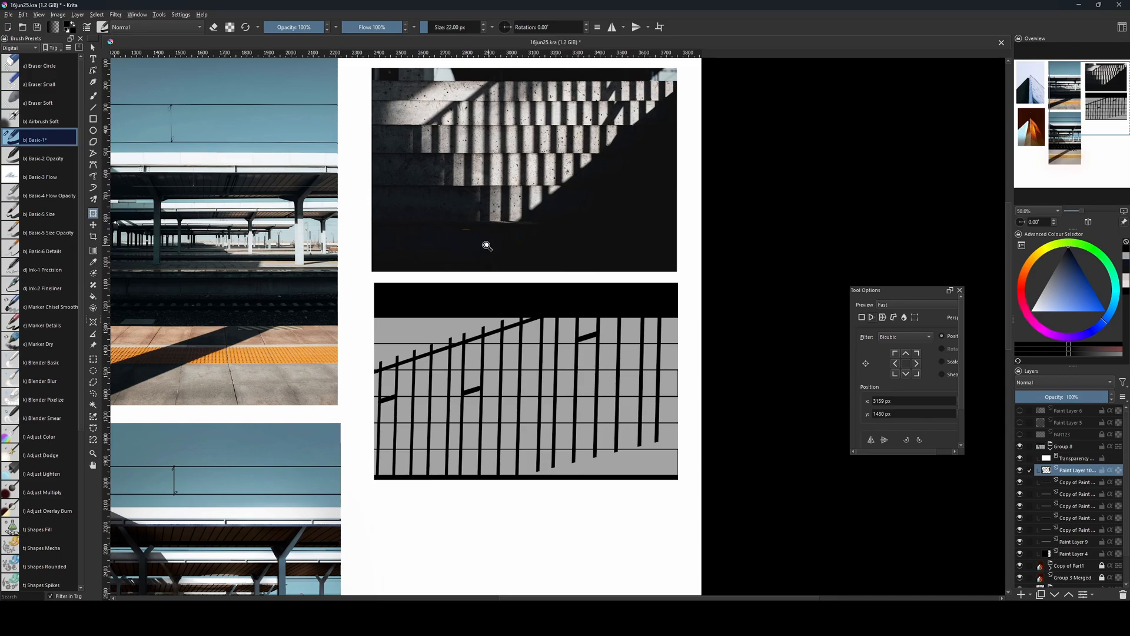
Duplicate the railing layer, offset the copy slightly right and up to thicken the bars, and merge both layers.
{"action": "key", "text": "ctrl+j"}
{"action": "left_click", "coordinate": [510, 380]}
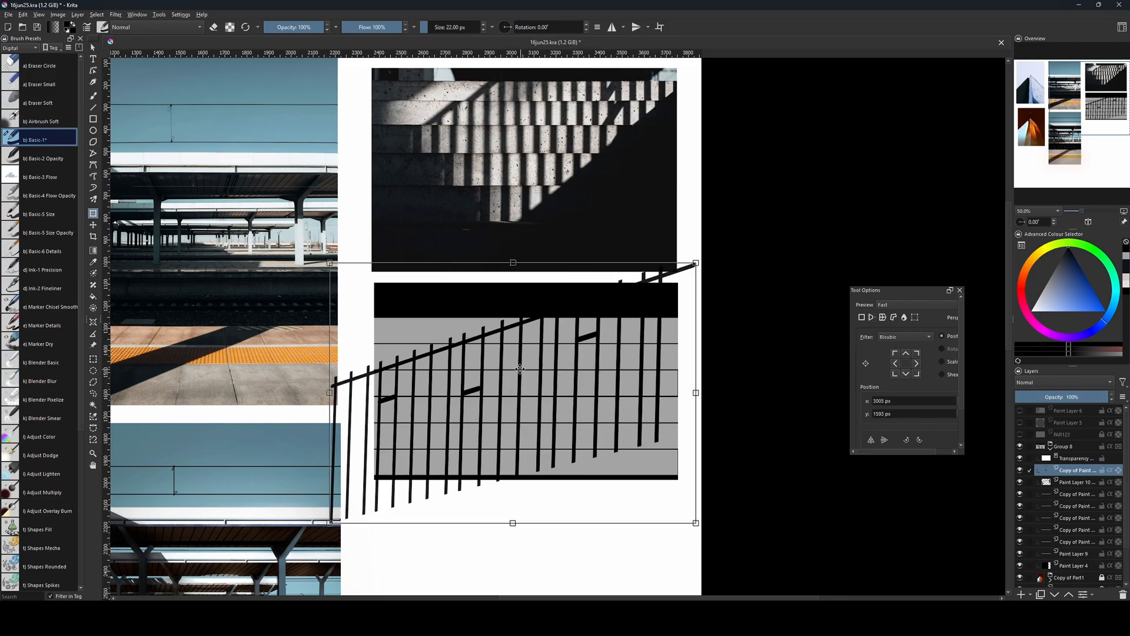
{"action": "left_click_drag", "start_coordinate": [522, 370], "coordinate": [521, 368]}
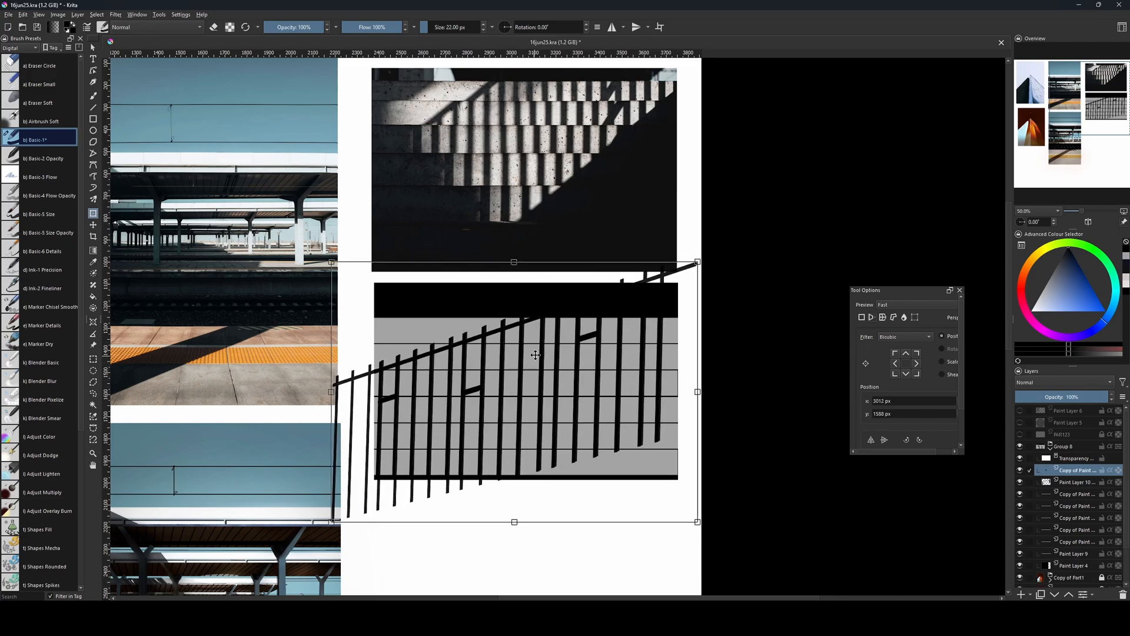
{"action": "key", "text": "Return"}
{"action": "left_click", "coordinate": [1056, 482], "text": "shift"}
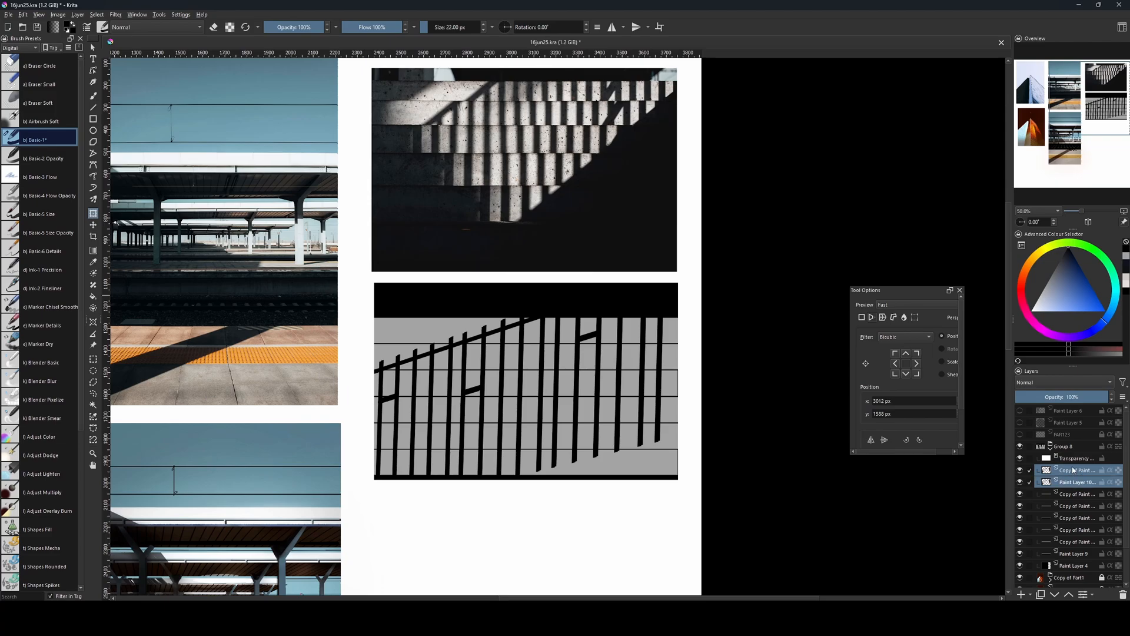
{"action": "key", "text": "ctrl+e"}
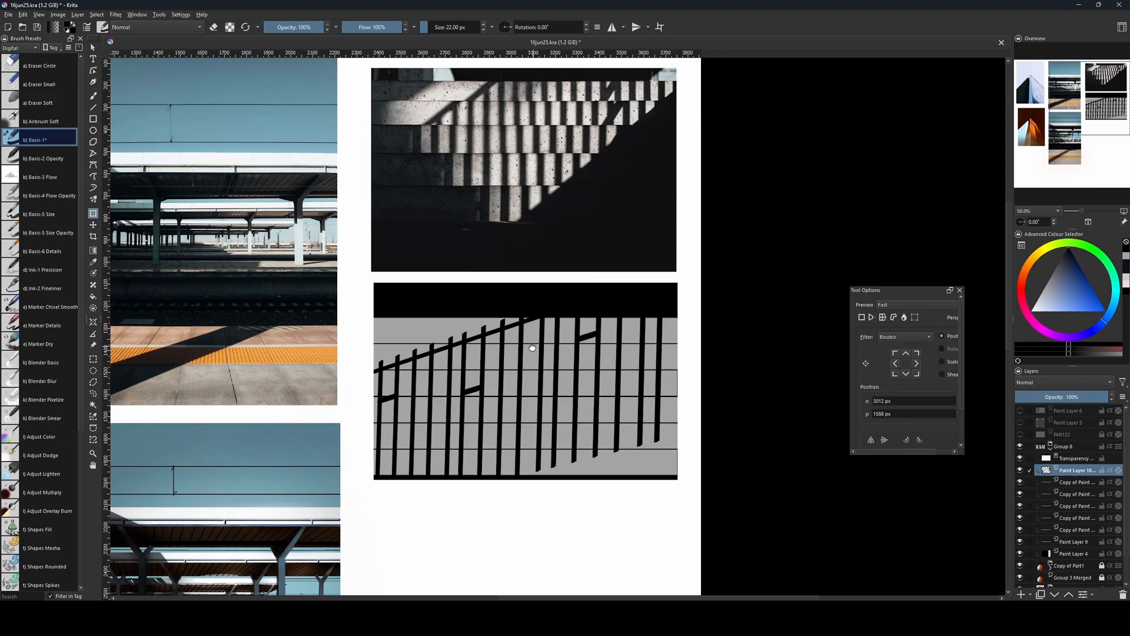
Adjust the merged railing's perspective by shifting its upper edge right and up so the bars lean more, and apply it.
{"action": "left_click_drag", "start_coordinate": [528, 337], "coordinate": [547, 381]}
{"action": "left_click", "coordinate": [539, 393]}
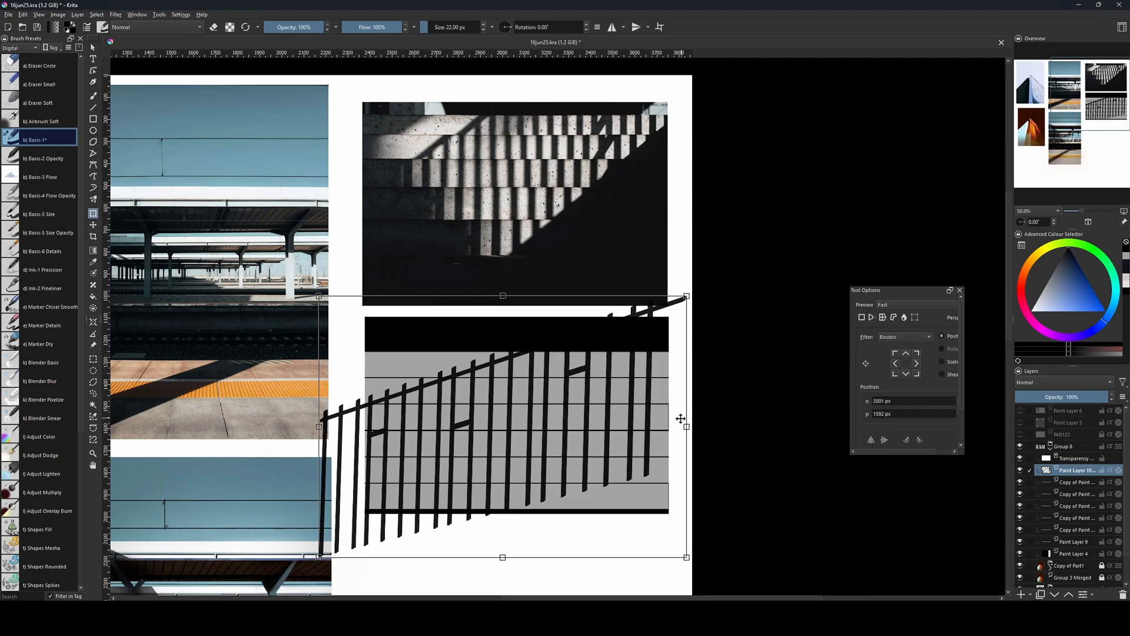
{"action": "left_click_drag", "start_coordinate": [686, 428], "coordinate": [685, 425]}
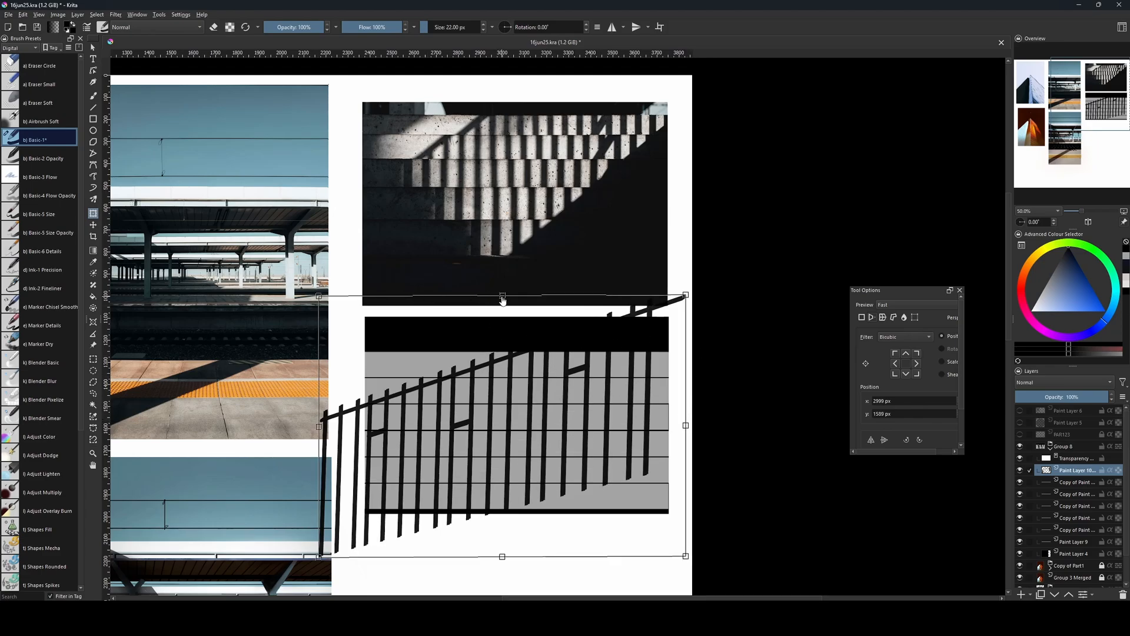
{"action": "mouse_move", "coordinate": [502, 300]}
{"action": "left_mouse_down"}
{"action": "mouse_move", "coordinate": [503, 315]}
{"action": "mouse_move", "coordinate": [502, 279]}
{"action": "mouse_move", "coordinate": [519, 284]}
{"action": "left_mouse_up"}
{"action": "key", "text": "Return"}
{"action": "key", "text": "l"}
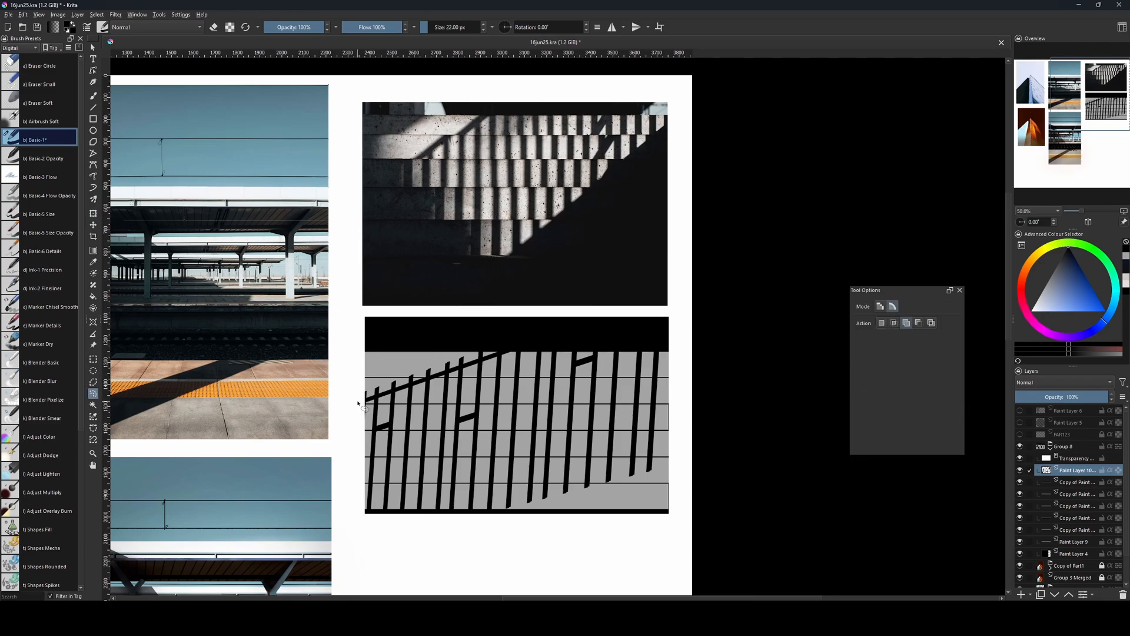
Outline the area above the sloped handrail with a polygonal selection, erase the bar ends protruding into it, and deselect.
{"action": "left_click", "coordinate": [93, 382]}
{"action": "left_click", "coordinate": [361, 401]}
{"action": "left_click", "coordinate": [714, 274]}
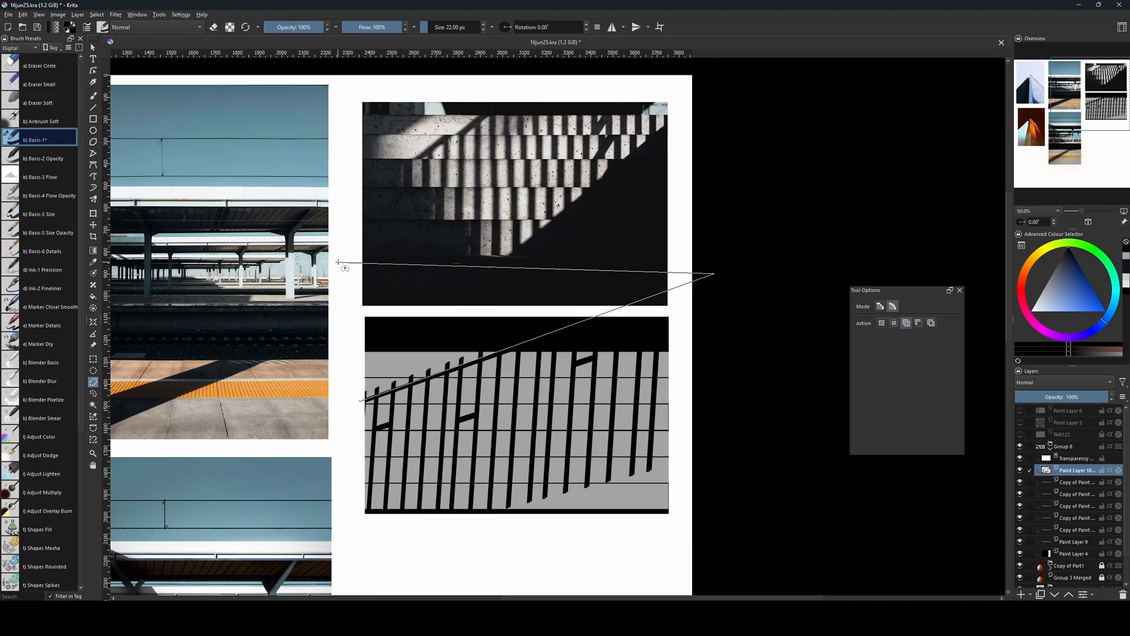
{"action": "left_click", "coordinate": [342, 260]}
{"action": "double_click", "coordinate": [333, 411]}
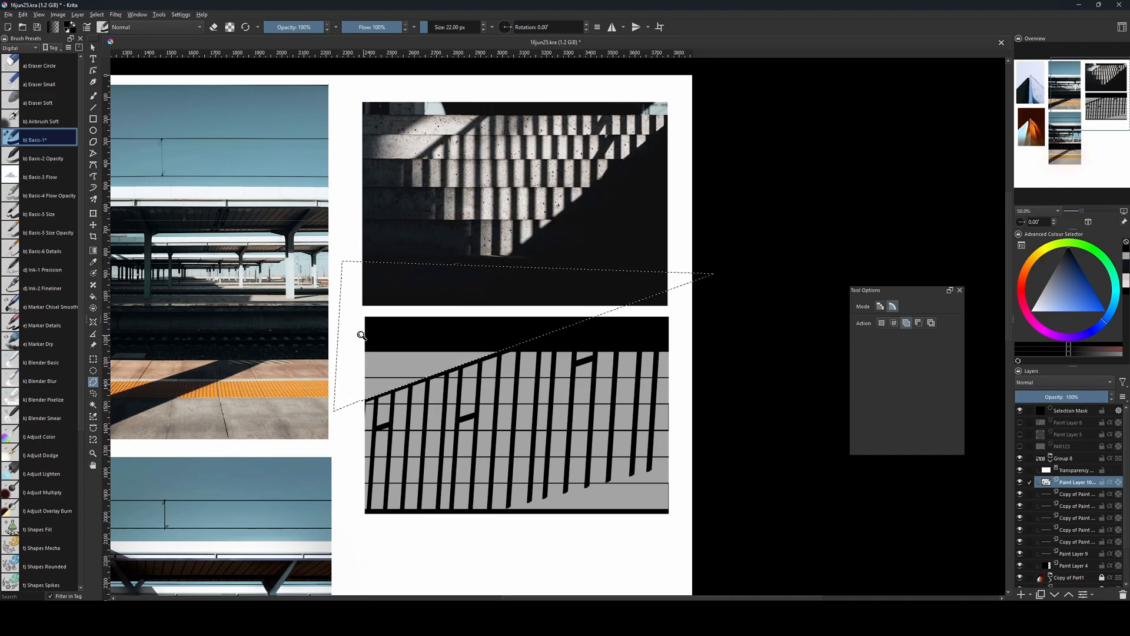
{"action": "key", "text": "ctrl+shift+a"}
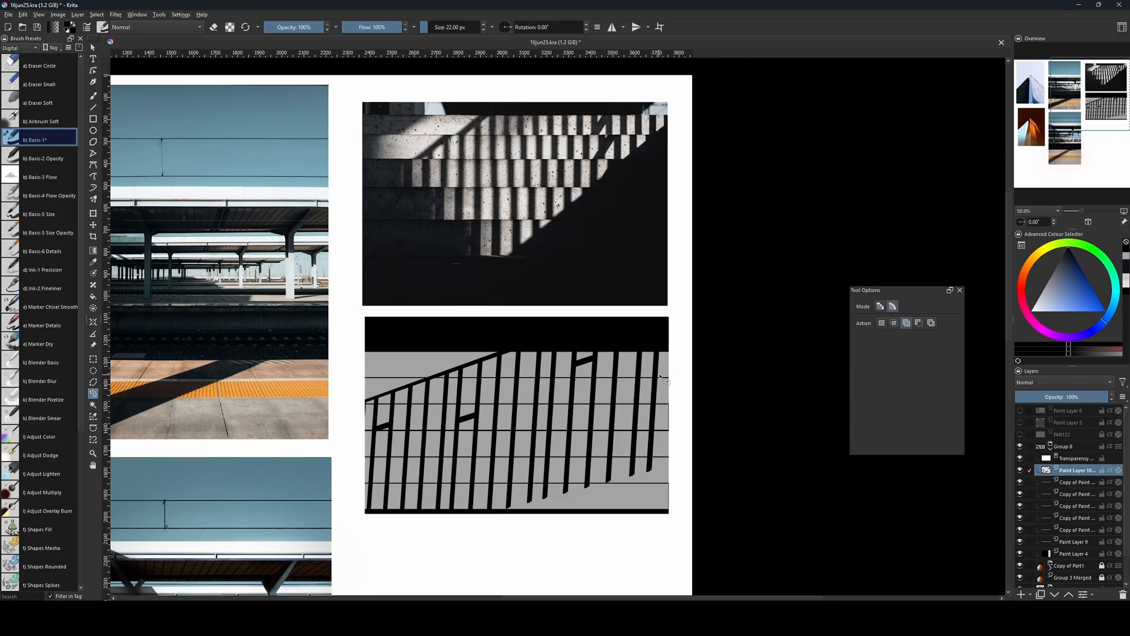
On a new layer, make a triangular polygonal selection over the lower right of the railing, fill it black, and deselect.
{"action": "key", "text": "Insert"}
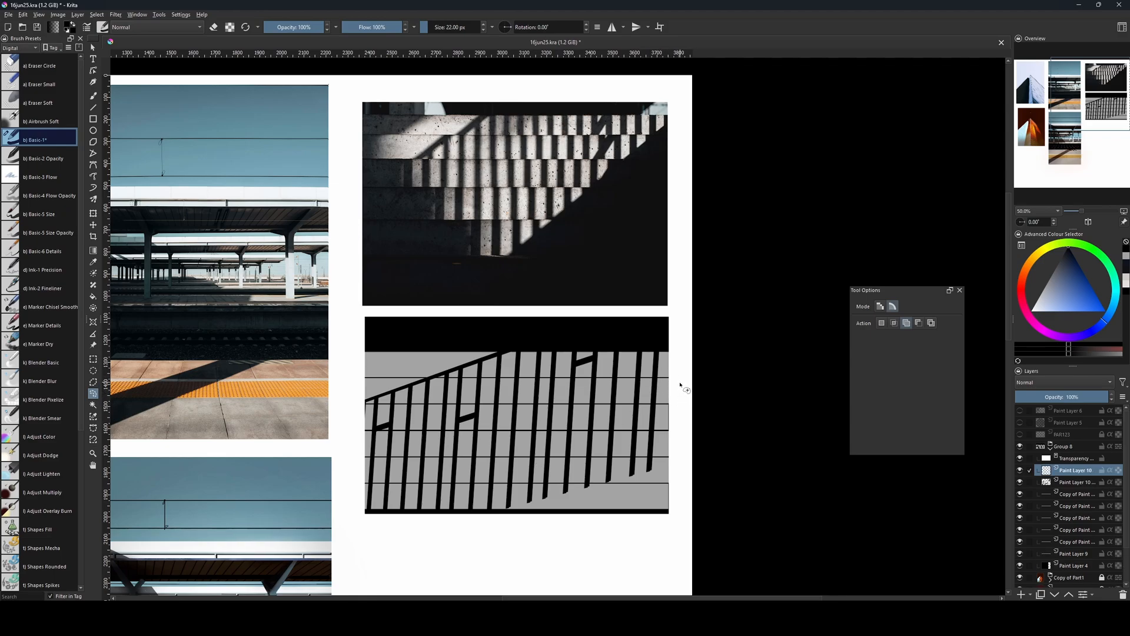
{"action": "left_click", "coordinate": [679, 382]}
{"action": "left_click", "coordinate": [93, 381]}
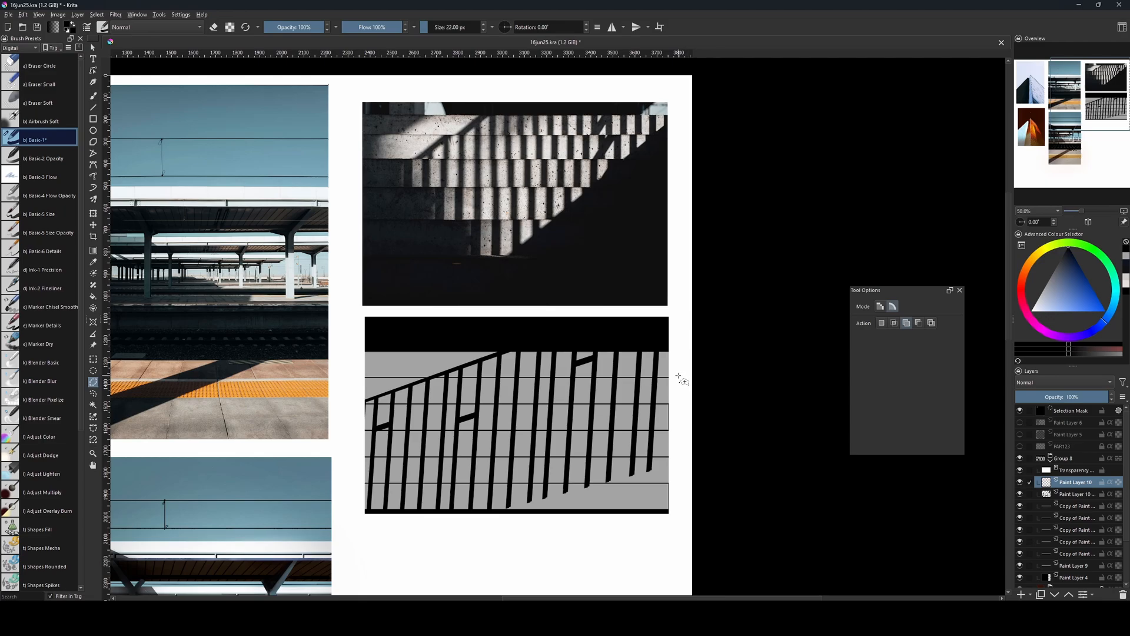
{"action": "left_click", "coordinate": [679, 373]}
{"action": "left_click", "coordinate": [532, 483]}
{"action": "left_click", "coordinate": [708, 480]}
{"action": "left_click", "coordinate": [679, 373]}
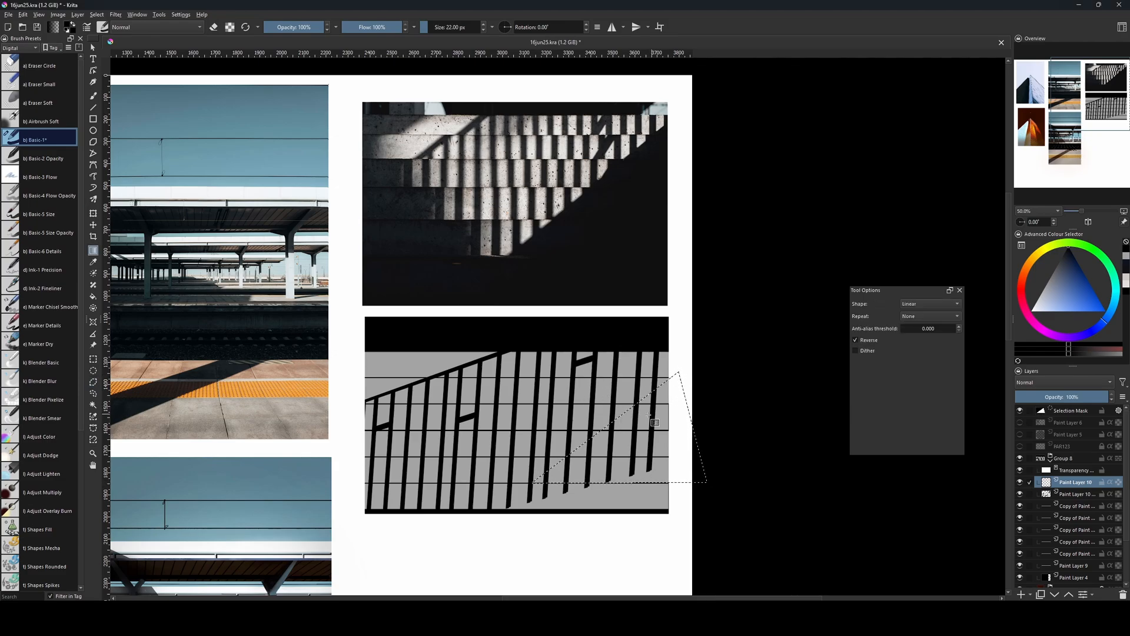
{"action": "key", "text": "f"}
{"action": "left_click", "coordinate": [637, 439]}
{"action": "key", "text": "ctrl+shift+a"}
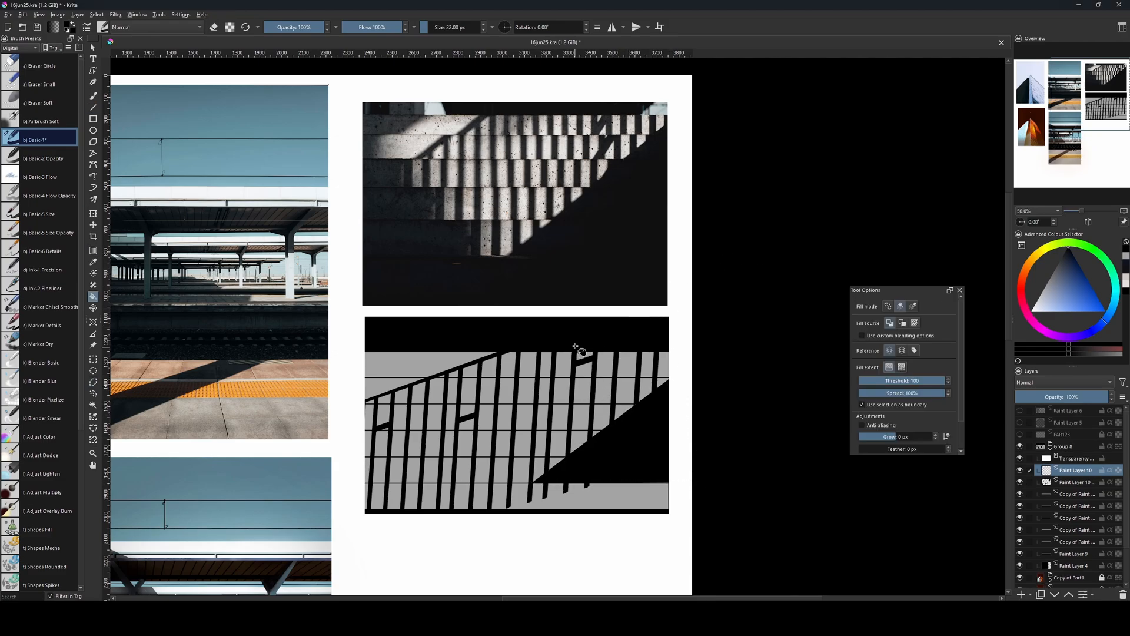
On another new layer, select a rectangle about 1393 × 256 px across the frame's lower end, fill it black, and deselect.
{"action": "key", "text": "Insert"}
{"action": "key", "text": "ctrl+r"}
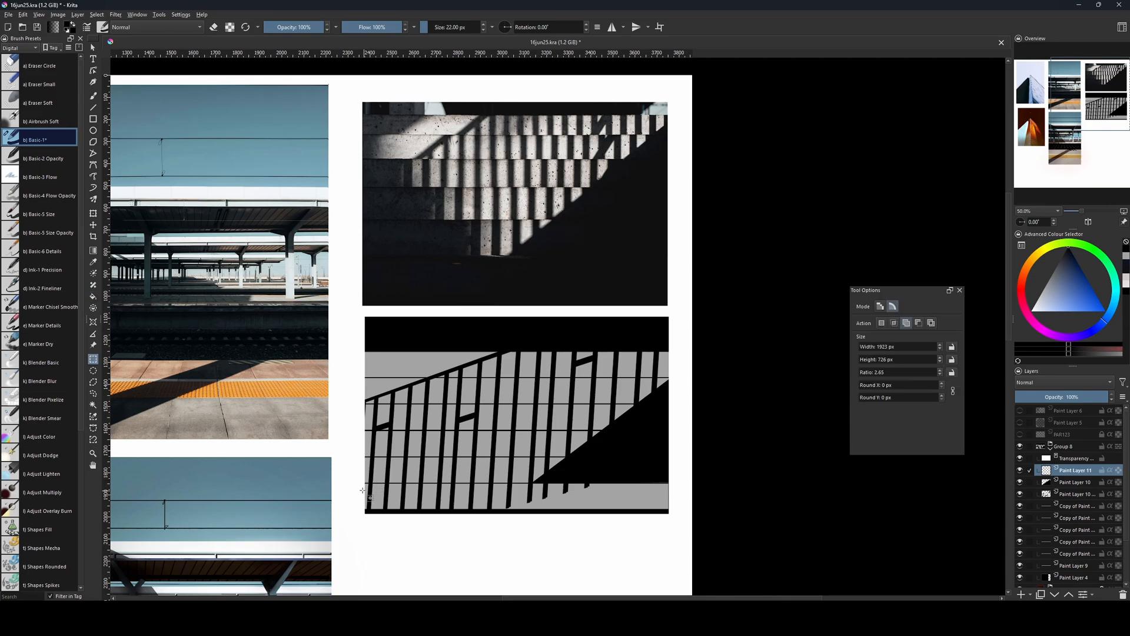
{"action": "left_click_drag", "start_coordinate": [359, 484], "coordinate": [668, 540]}
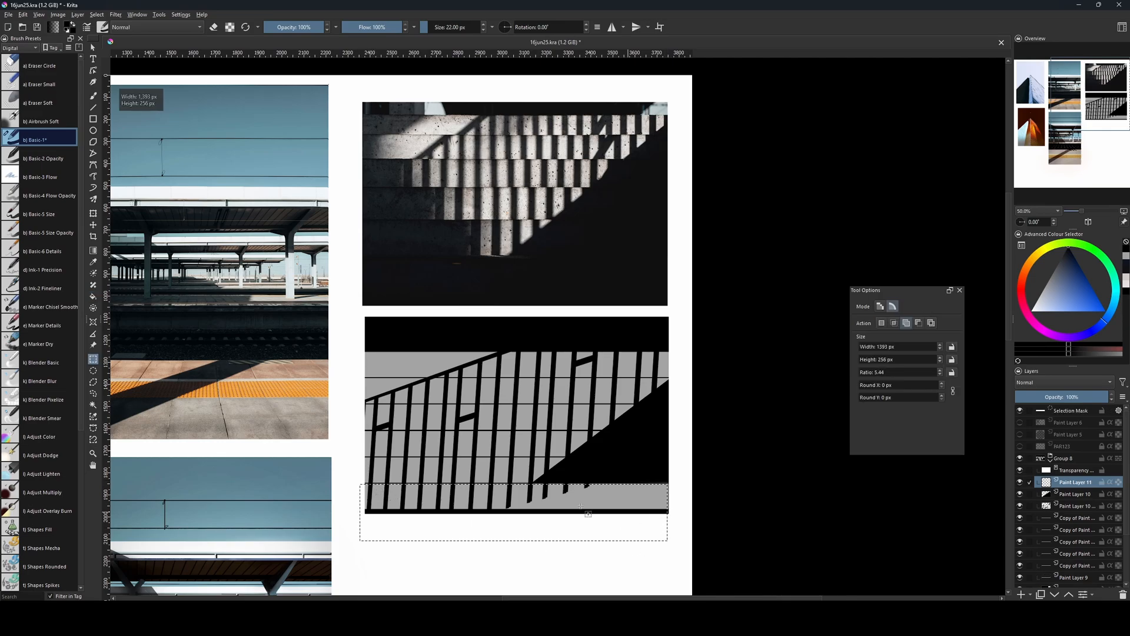
{"action": "key", "text": "f"}
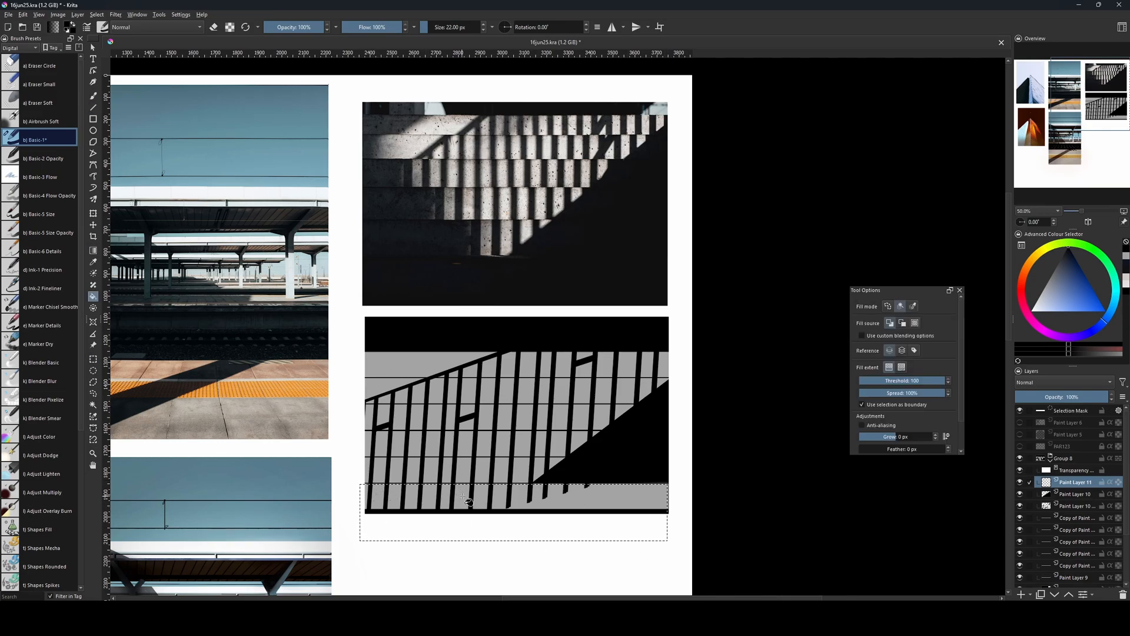
{"action": "left_click", "coordinate": [467, 500]}
{"action": "key", "text": "ctrl+shift+a"}
Cover the thin light gaps along the upper and right edges of the lower black band with black strokes.
{"action": "key", "text": "b"}
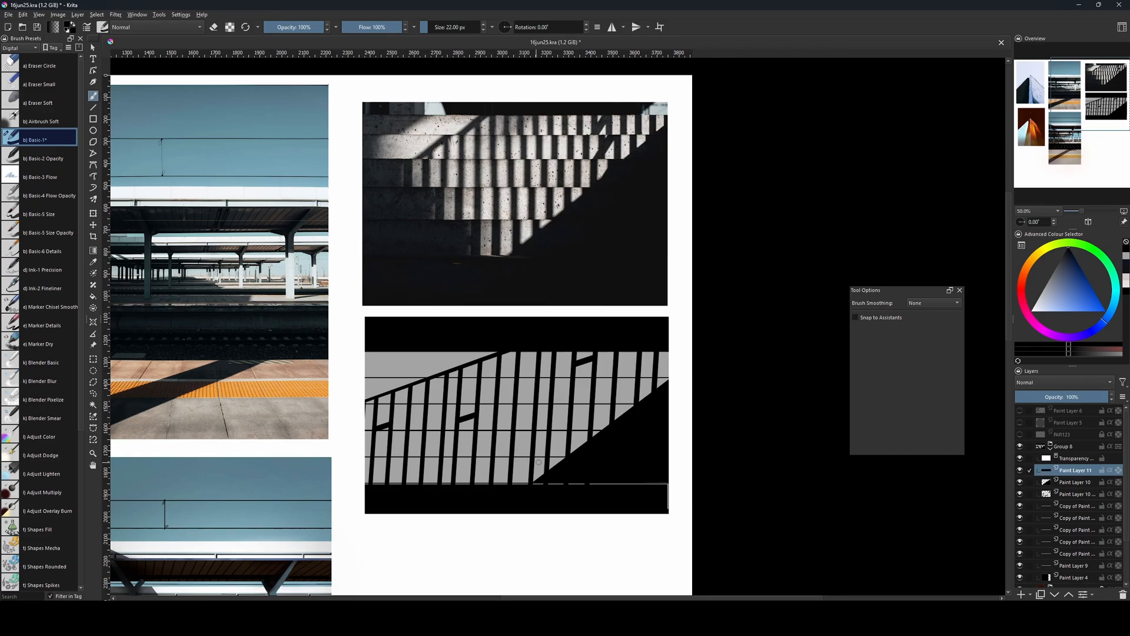
{"action": "key", "text": "v"}
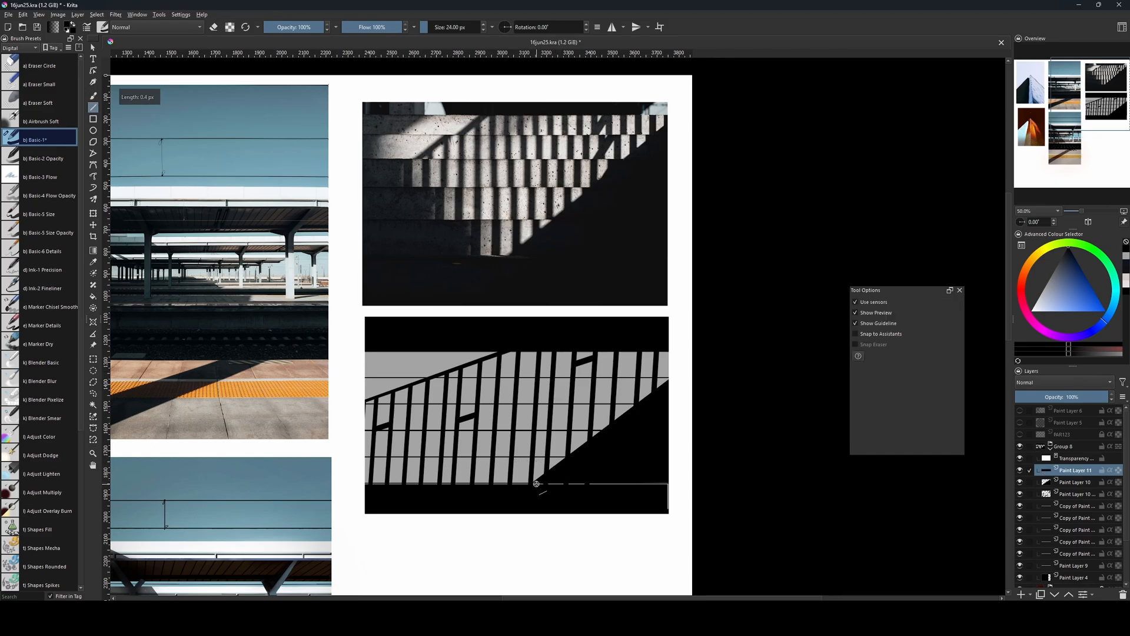
{"action": "mouse_move", "coordinate": [535, 483]}
{"action": "left_mouse_down"}
{"action": "mouse_move", "coordinate": [675, 484]}
{"action": "mouse_move", "coordinate": [667, 520]}
{"action": "left_mouse_up"}
{"action": "key", "text": "b"}
{"action": "key", "text": "v"}
{"action": "key", "text": "b"}
{"action": "key", "text": "bracketright"}
{"action": "key", "text": "bracketright"}
{"action": "key", "text": "bracketright"}
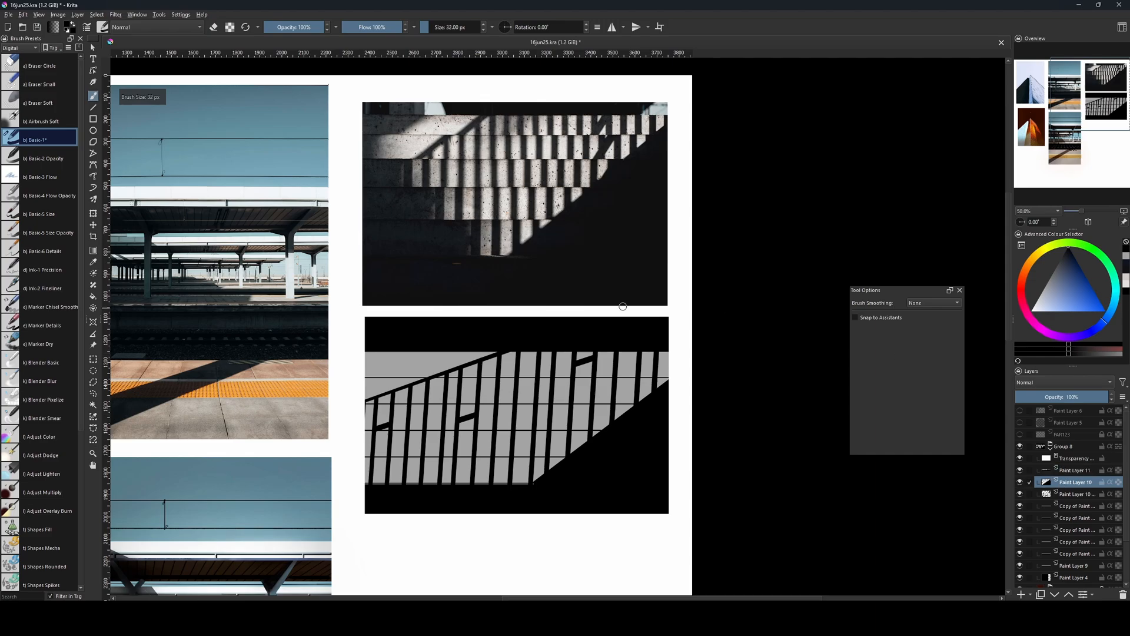
{"action": "key", "text": "bracketright"}
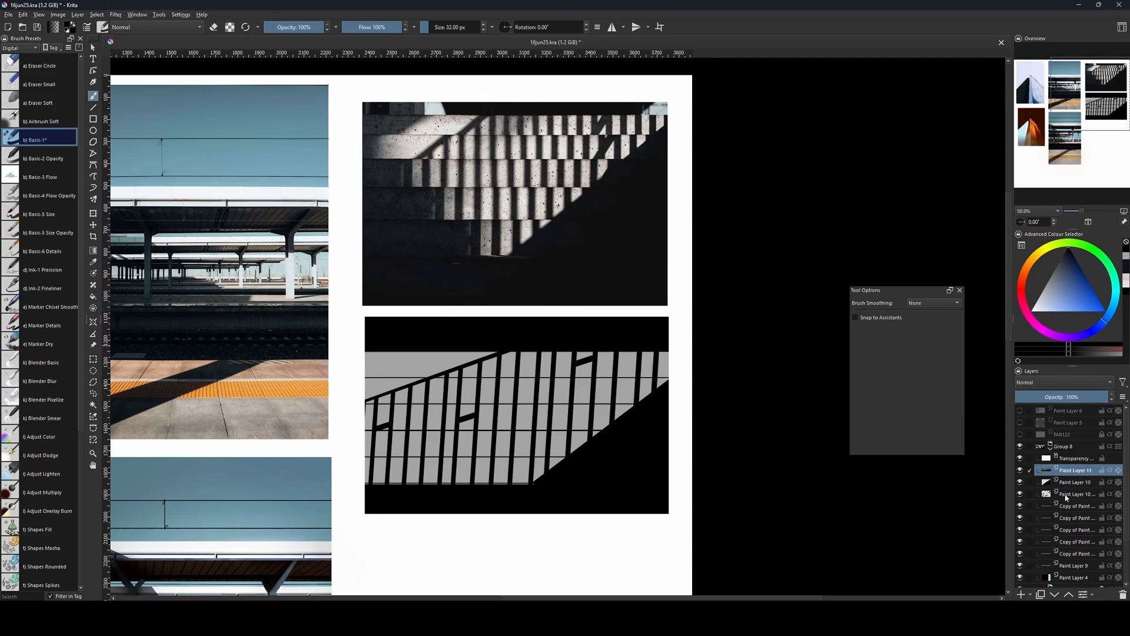
Duplicate the railing layer and apply a Gaussian blur of 13.15 px to the copy.
{"action": "left_click", "coordinate": [1068, 494]}
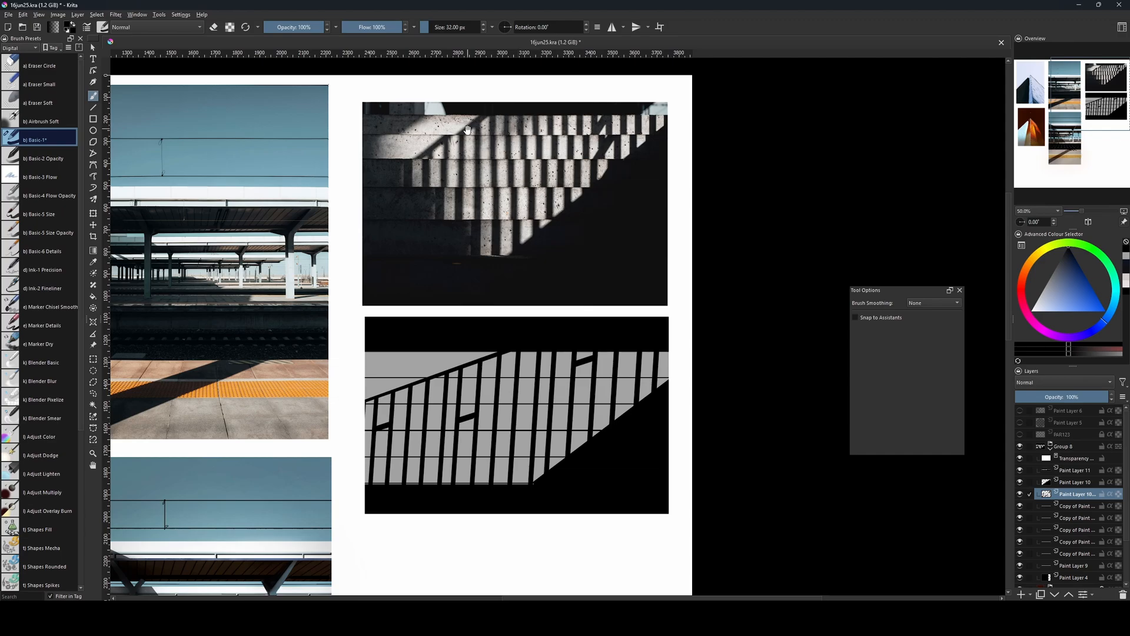
{"action": "left_click_drag", "start_coordinate": [445, 121], "coordinate": [438, 158]}
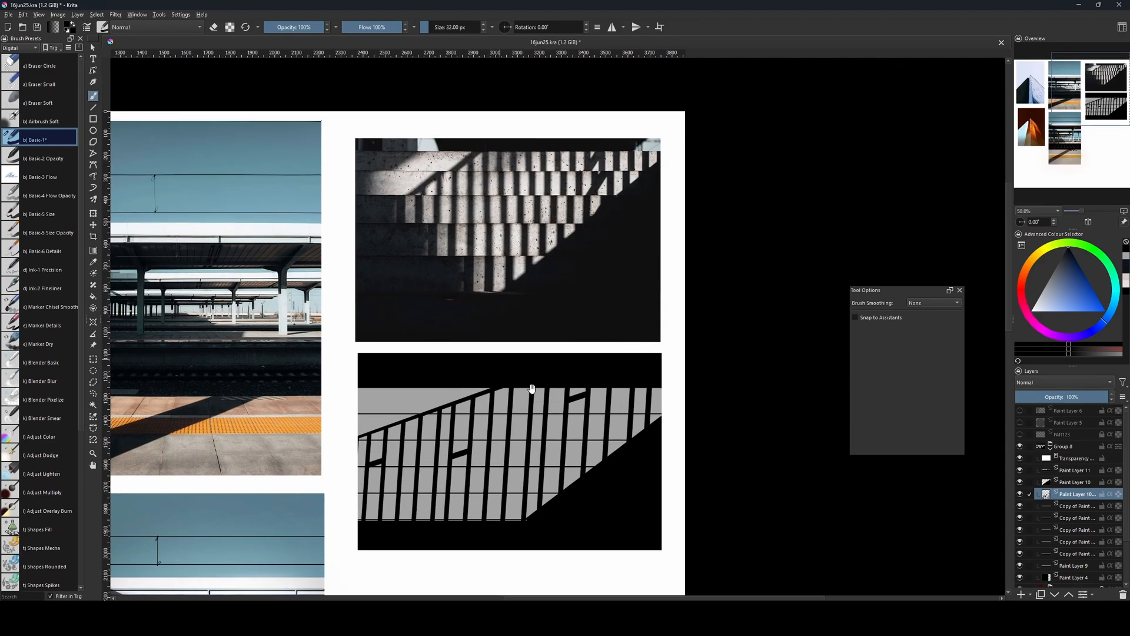
{"action": "left_click_drag", "start_coordinate": [532, 388], "coordinate": [525, 348]}
{"action": "key", "text": "ctrl+j"}
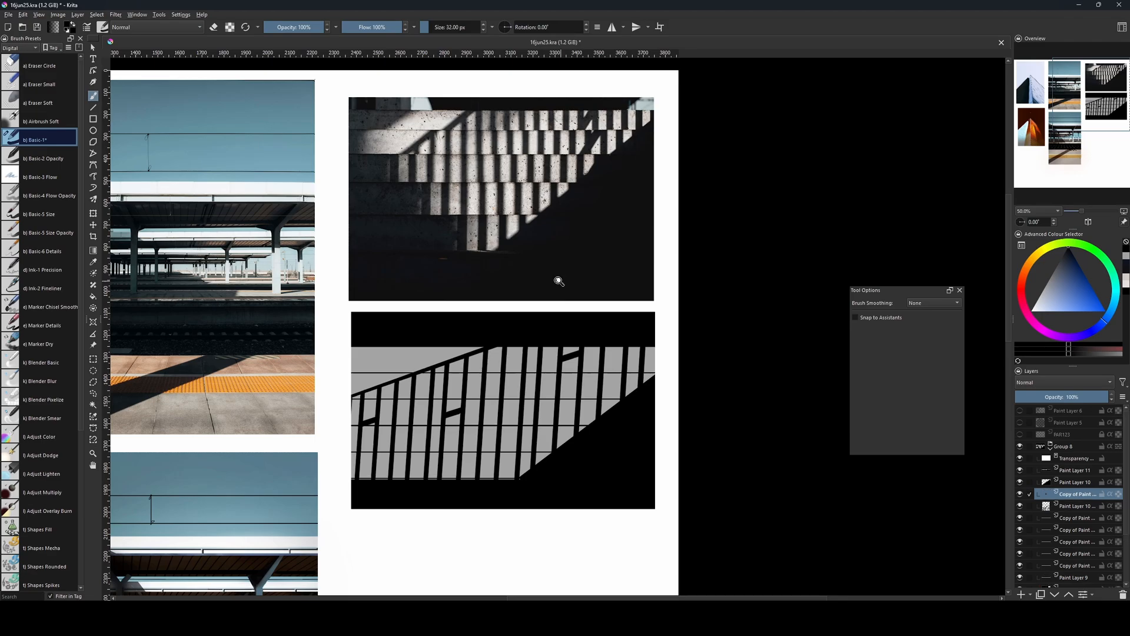
{"action": "left_click", "coordinate": [115, 14]}
{"action": "mouse_move", "coordinate": [141, 76]}
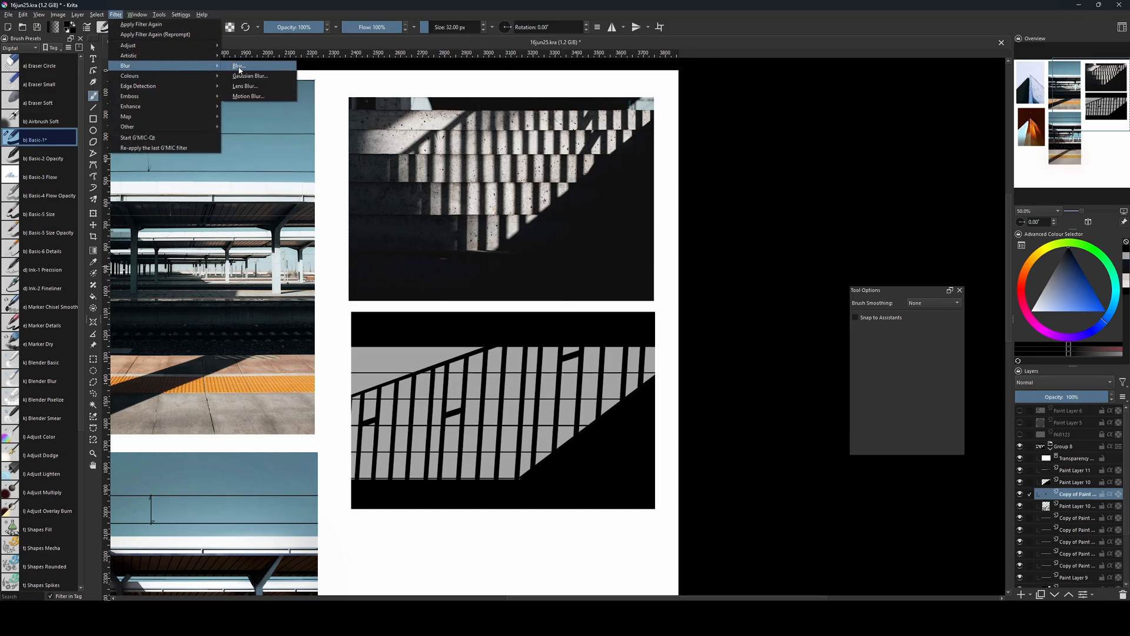
{"action": "left_click", "coordinate": [254, 76]}
{"action": "mouse_move", "coordinate": [723, 385]}
{"action": "left_mouse_down"}
{"action": "mouse_move", "coordinate": [749, 384]}
{"action": "mouse_move", "coordinate": [733, 383]}
{"action": "left_mouse_up"}
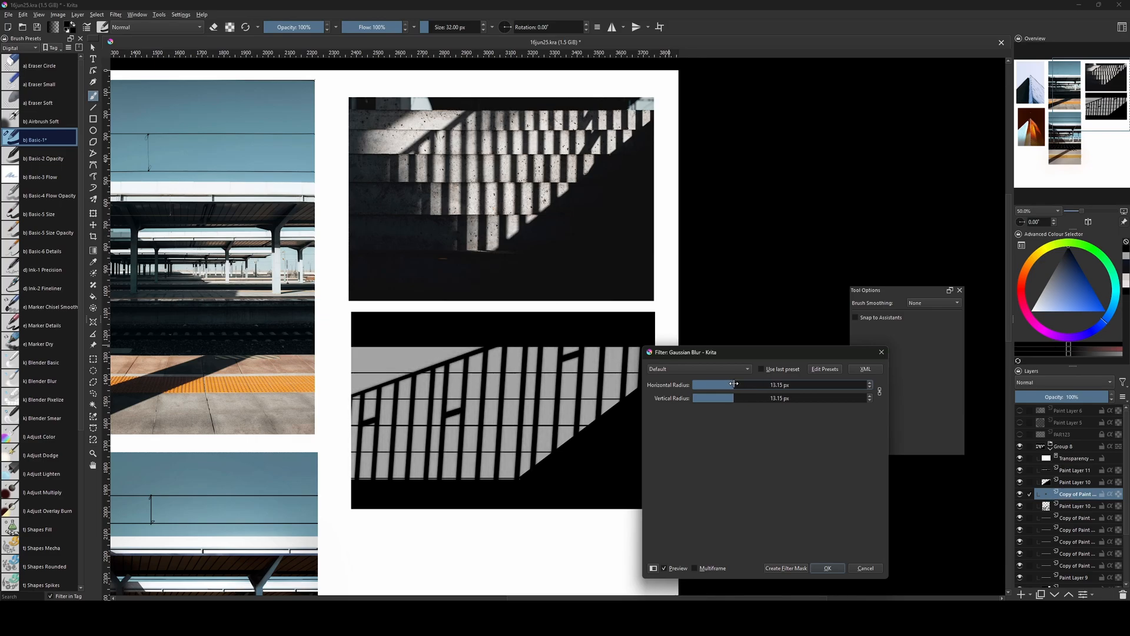
{"action": "left_click", "coordinate": [827, 568]}
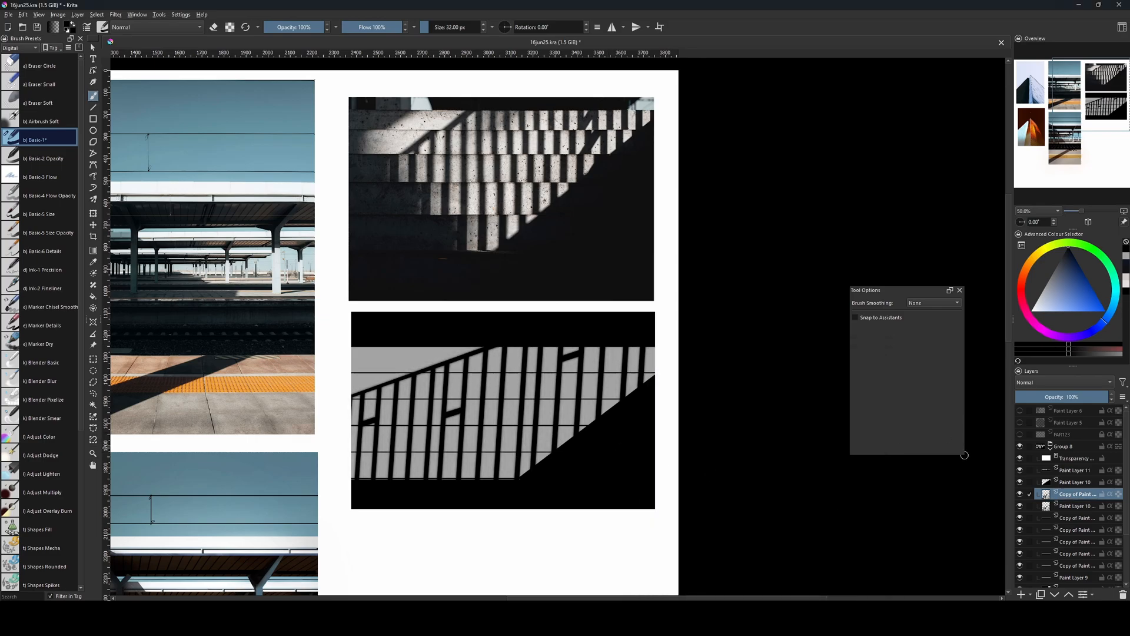
Toggle the visibility of the sharp and blurred railing layers to compare their shadow edges.
{"action": "left_click", "coordinate": [1021, 507]}
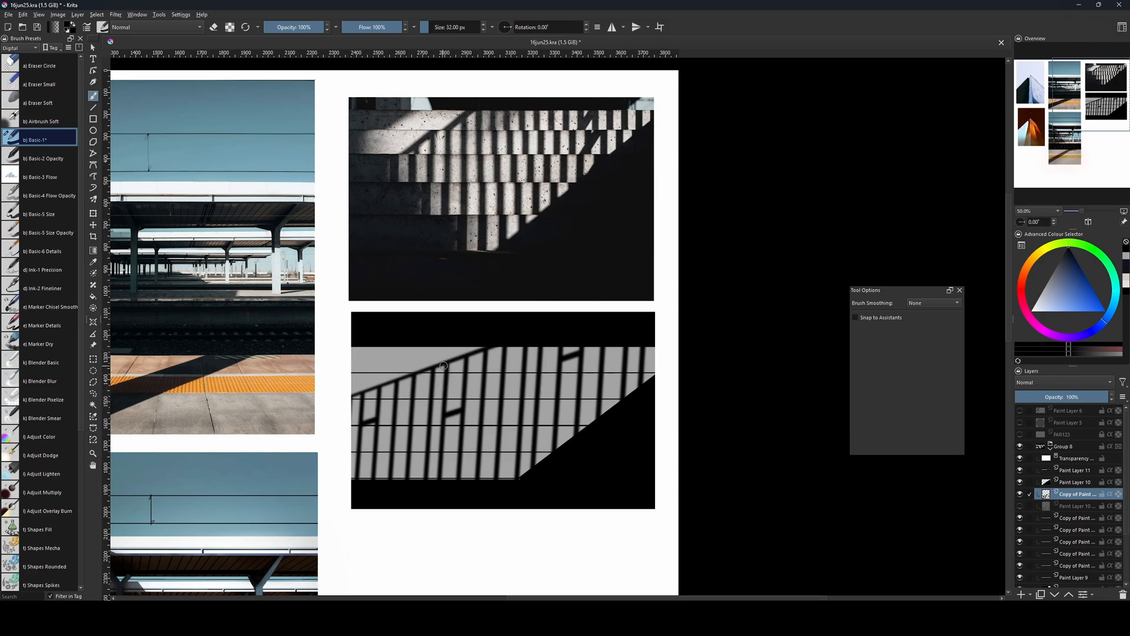
{"action": "left_click", "coordinate": [1021, 506]}
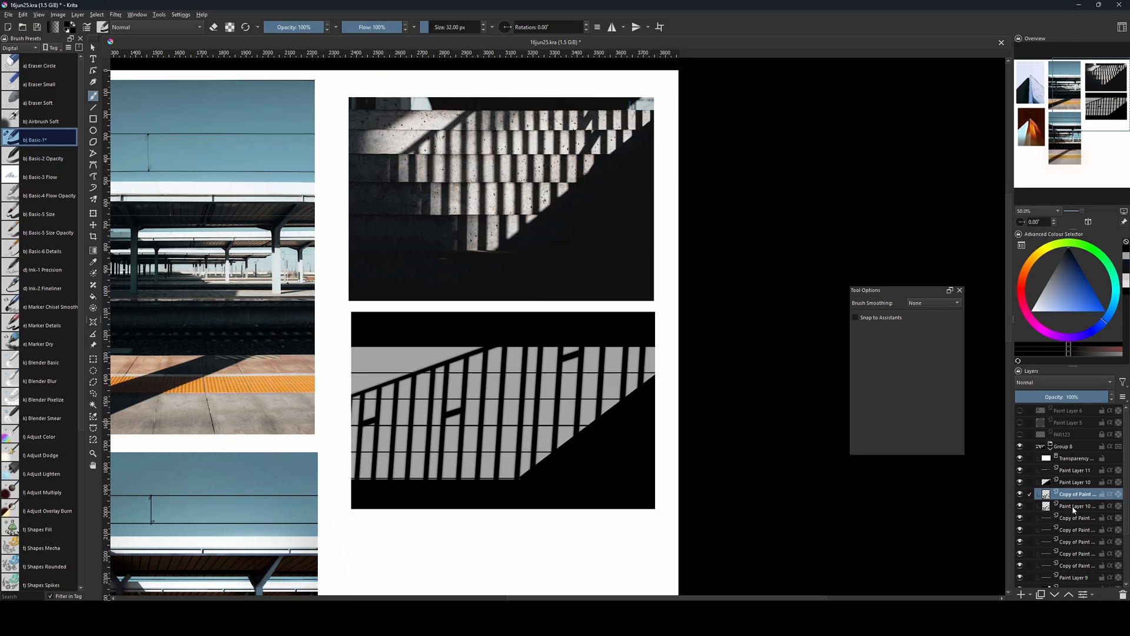
{"action": "left_click", "coordinate": [1021, 495]}
{"action": "left_click", "coordinate": [1020, 495]}
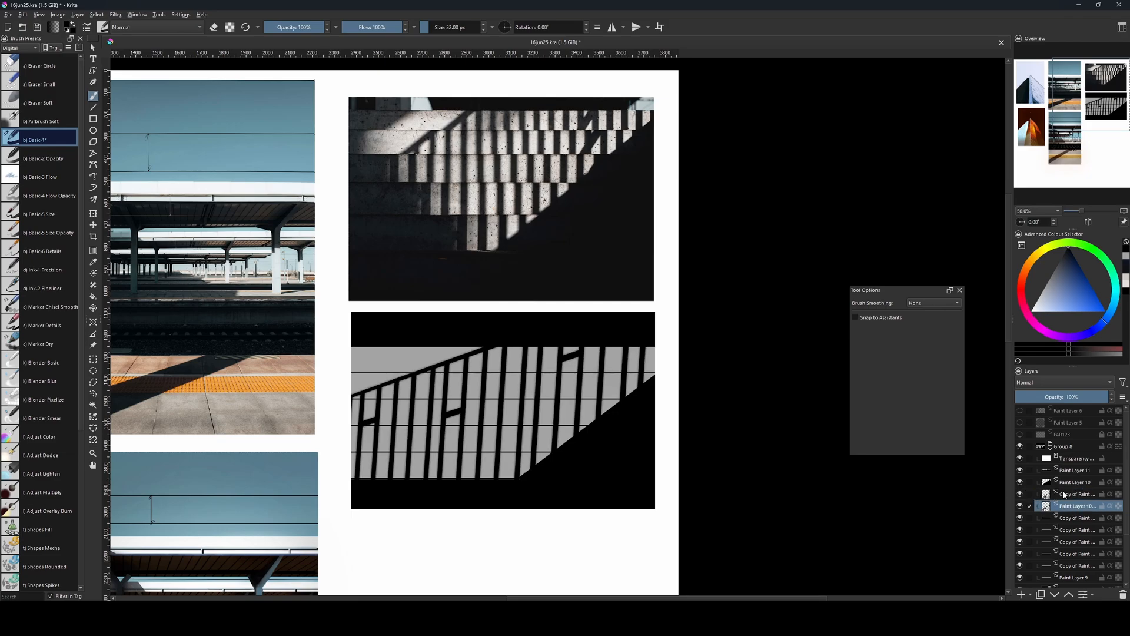
{"action": "left_click", "coordinate": [1025, 494]}
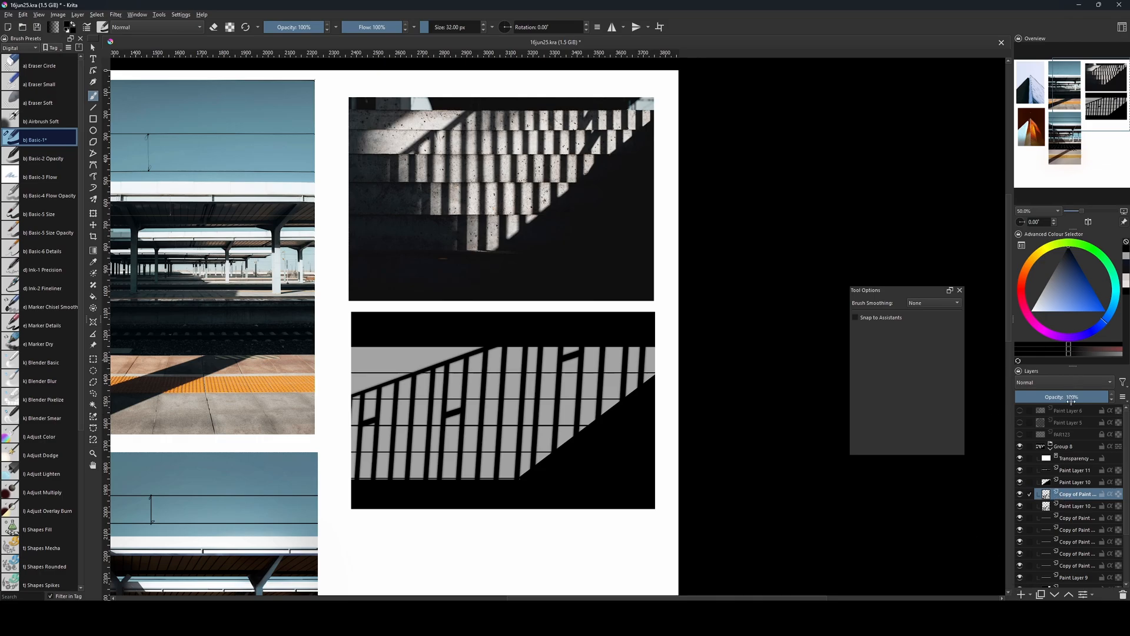
Add a transparency mask to the blurred railing copy and choose the Airbrush Soft preset.
{"action": "left_click", "coordinate": [881, 398]}
{"action": "key", "text": "l"}
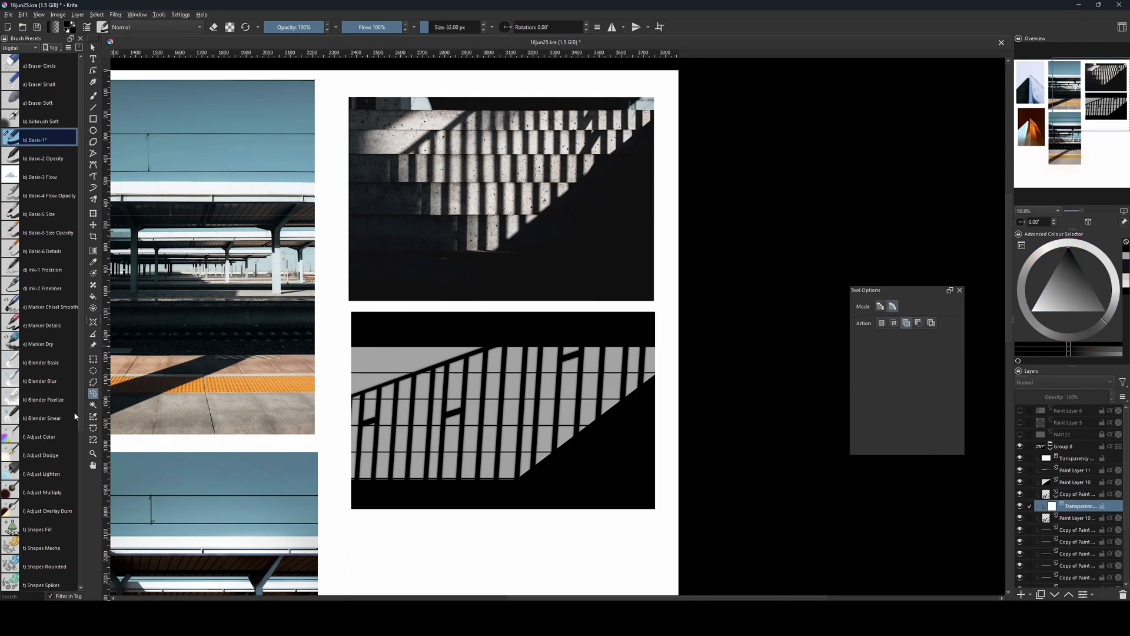
{"action": "key", "text": "b"}
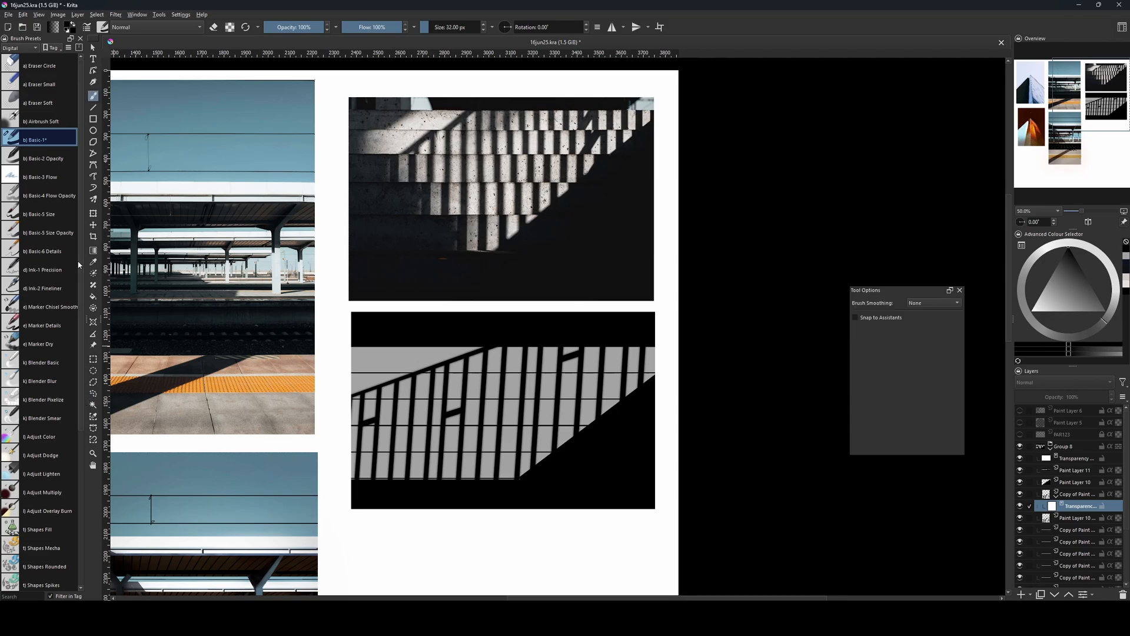
{"action": "left_click", "coordinate": [41, 121]}
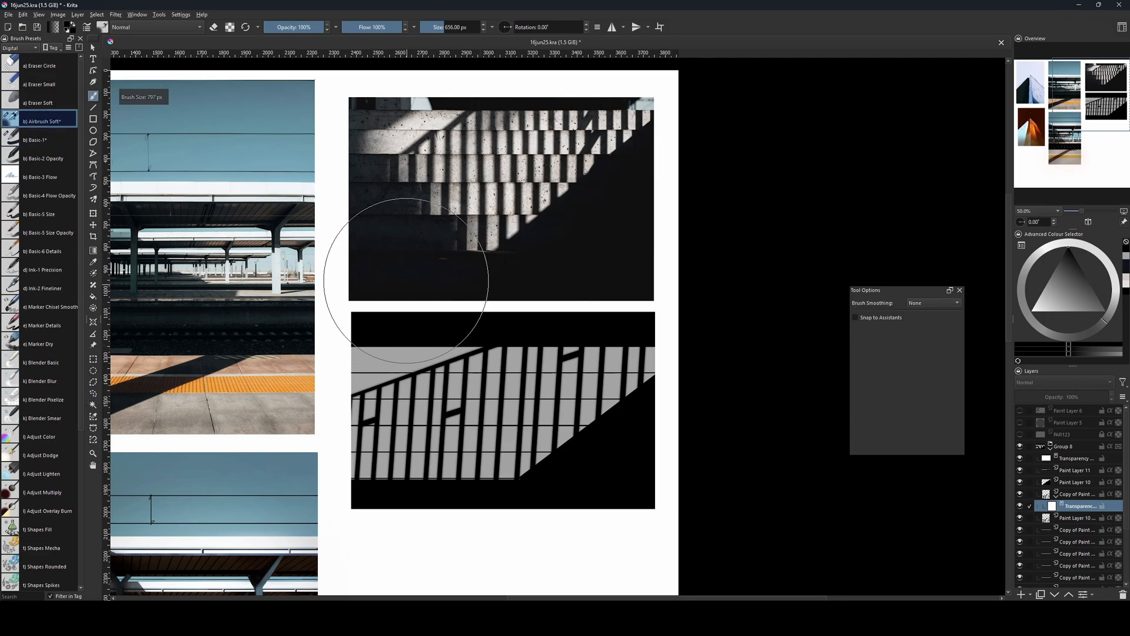
Resize the soft airbrush and paint on the transparency mask to fade out part of the blurred railing.
{"action": "key", "text": "bracketright"}
{"action": "key", "text": "bracketright"}
{"action": "key", "text": "bracketright"}
{"action": "key", "text": "bracketright"}
{"action": "key", "text": "bracketright"}
{"action": "key", "text": "bracketright"}
{"action": "key", "text": "bracketright"}
{"action": "key", "text": "bracketright"}
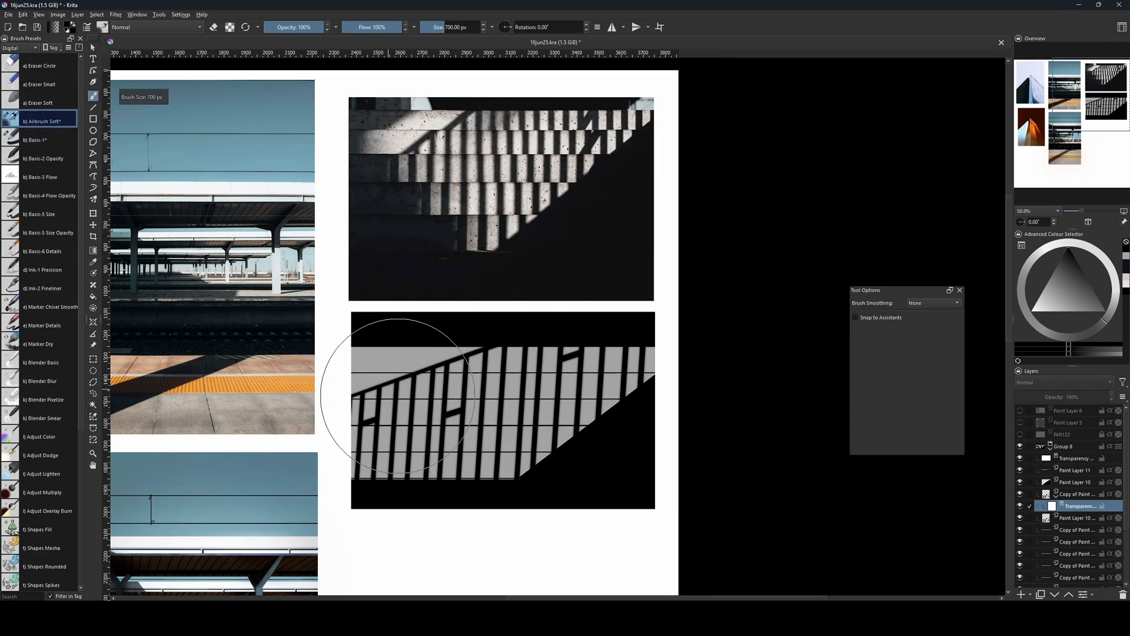
{"action": "key", "text": "bracketleft"}
{"action": "key", "text": "bracketleft"}
{"action": "key", "text": "bracketleft"}
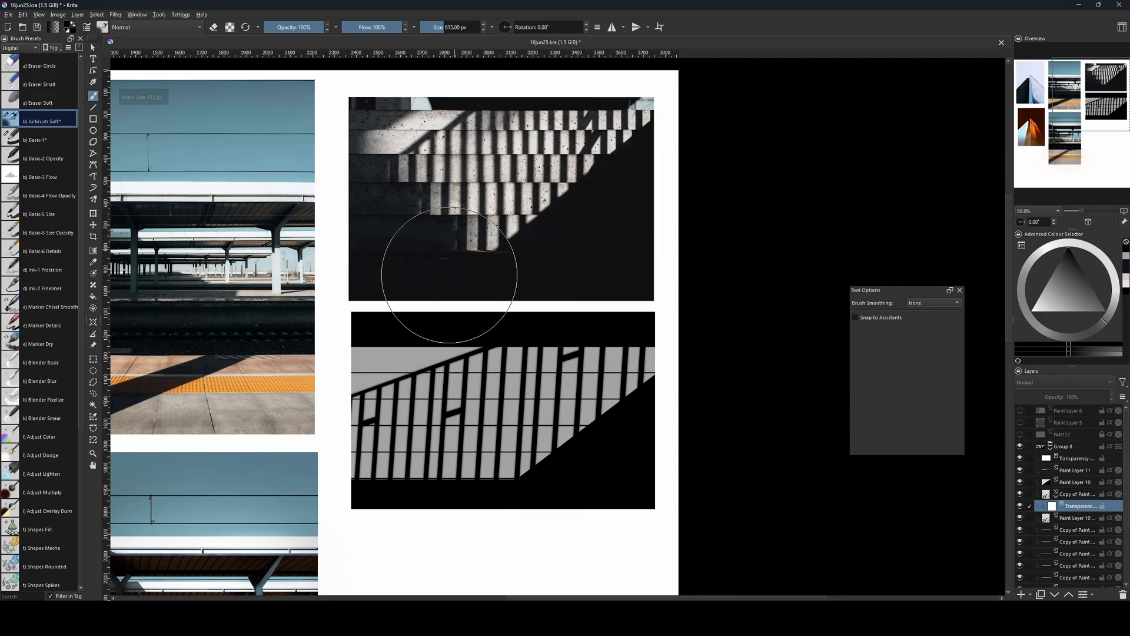
{"action": "key", "text": "bracketleft"}
{"action": "key", "text": "bracketleft"}
{"action": "key", "text": "bracketleft"}
{"action": "key", "text": "bracketleft"}
{"action": "key", "text": "bracketleft"}
{"action": "key", "text": "bracketleft"}
{"action": "key", "text": "bracketleft"}
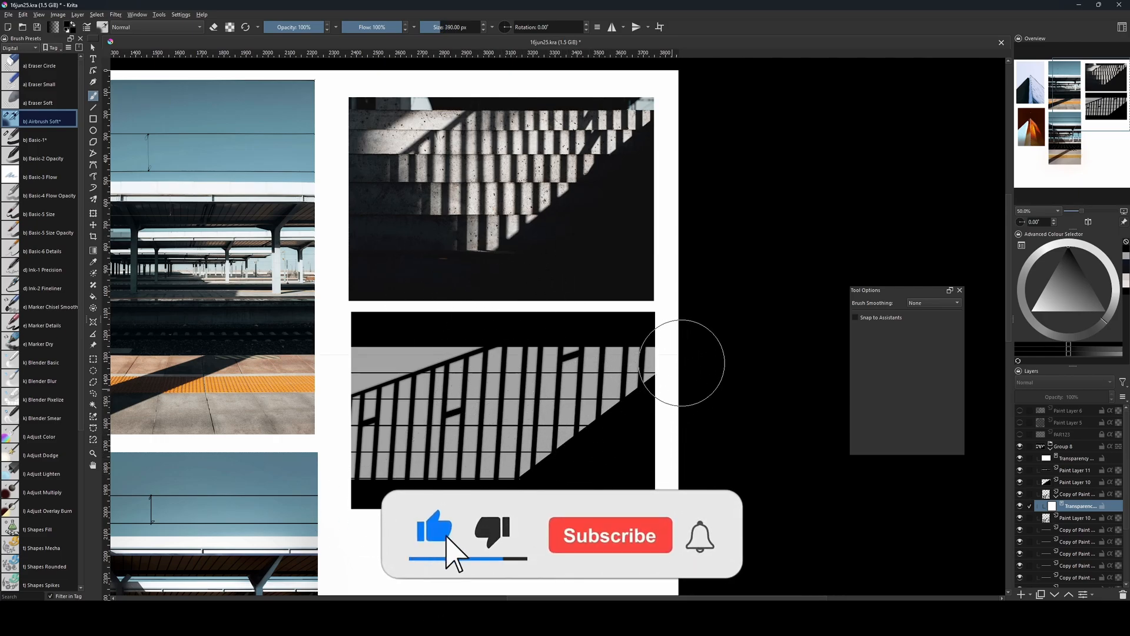
{"action": "key", "text": "bracketleft"}
{"action": "key", "text": "bracketleft"}
{"action": "key", "text": "bracketleft"}
{"action": "key", "text": "bracketleft"}
{"action": "key", "text": "bracketleft"}
{"action": "key", "text": "bracketleft"}
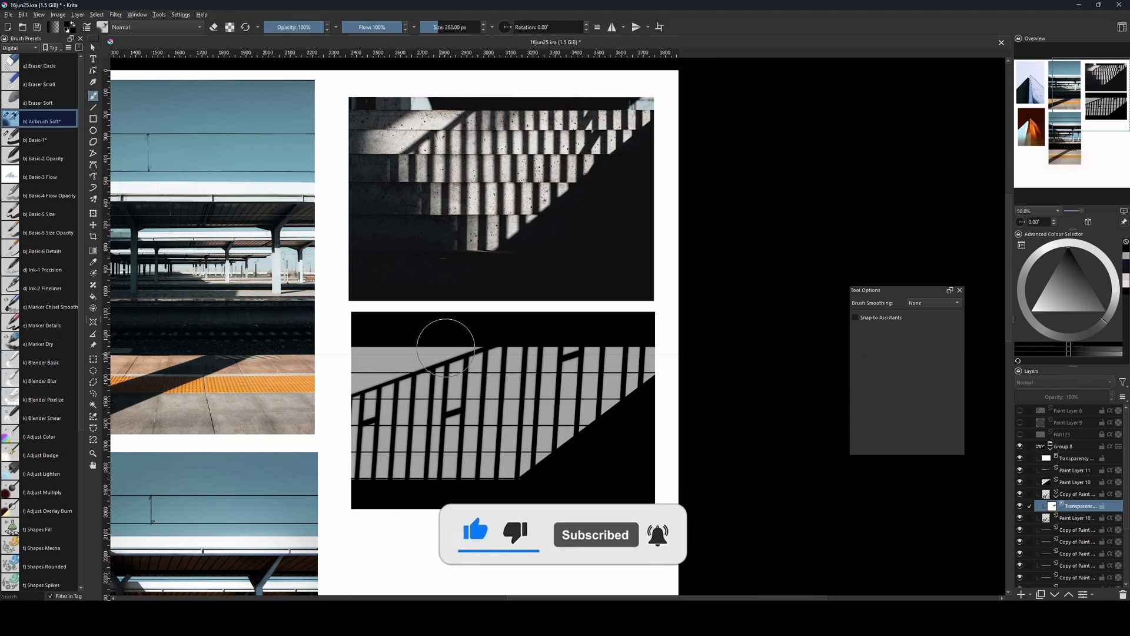
{"action": "key", "text": "bracketright"}
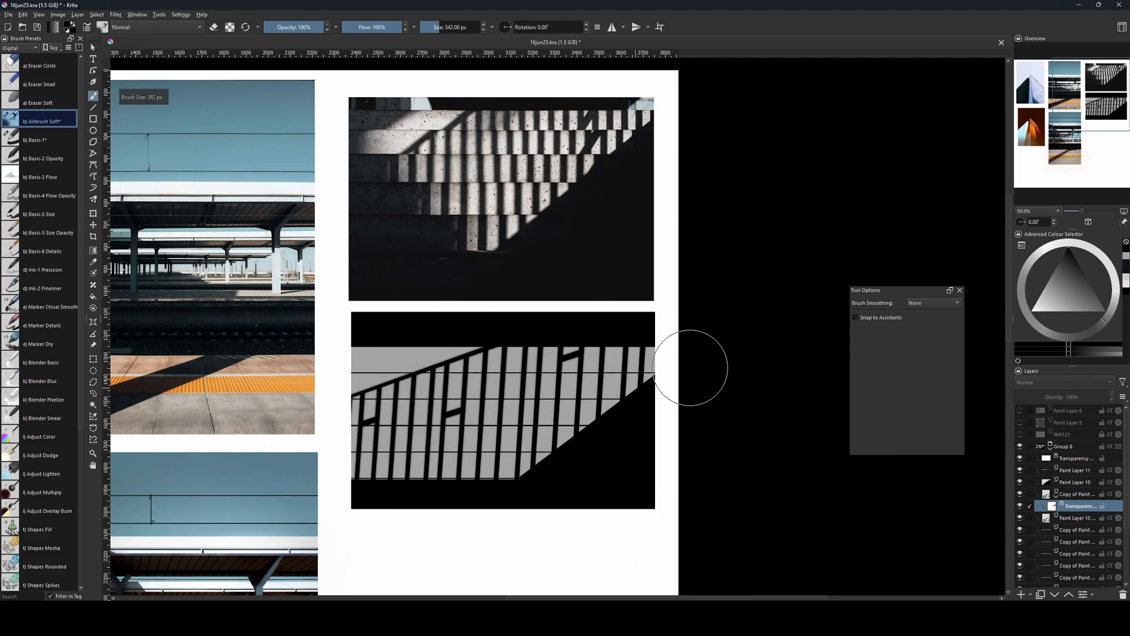
{"action": "key", "text": "bracketright"}
{"action": "key", "text": "bracketright"}
{"action": "key", "text": "bracketright"}
Merge the masked blurred railing copy with the sharp railing layer.
{"action": "left_click", "coordinate": [1073, 518]}
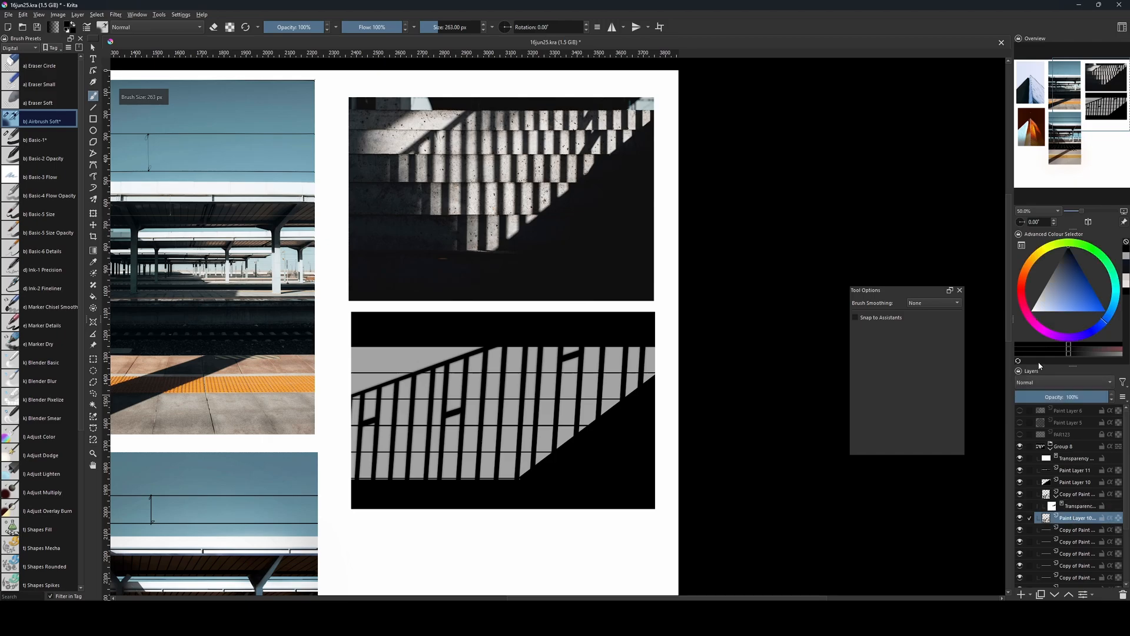
{"action": "left_click", "coordinate": [1070, 498], "text": "ctrl"}
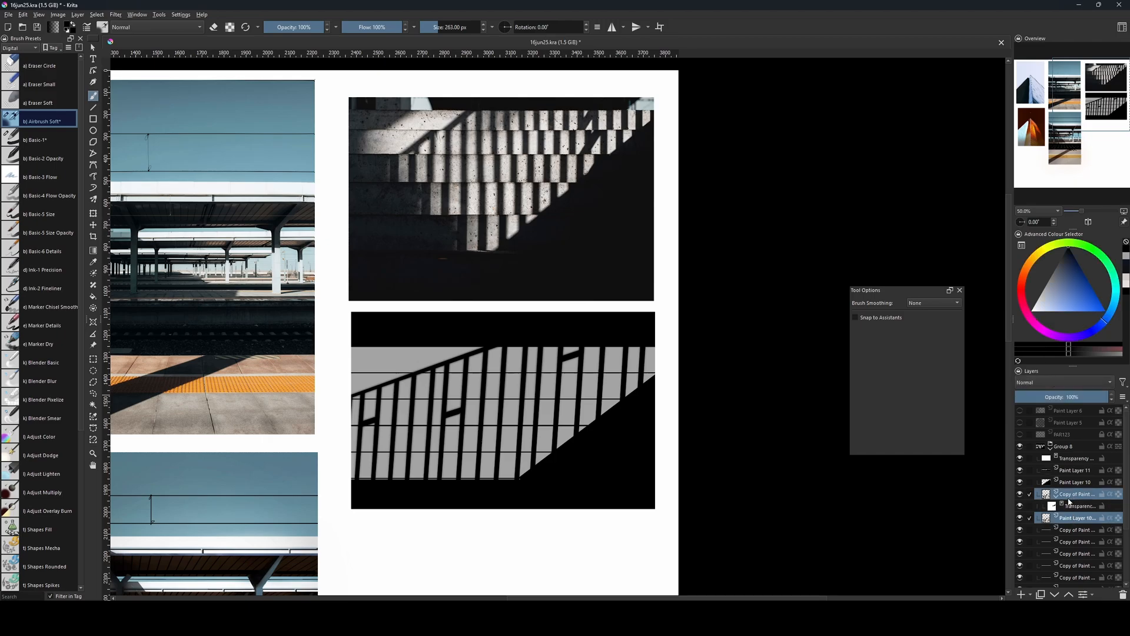
{"action": "key", "text": "ctrl+e"}
Reduce the soft airbrush size to 41 px.
{"action": "left_click_drag", "start_coordinate": [483, 371], "coordinate": [479, 391]}
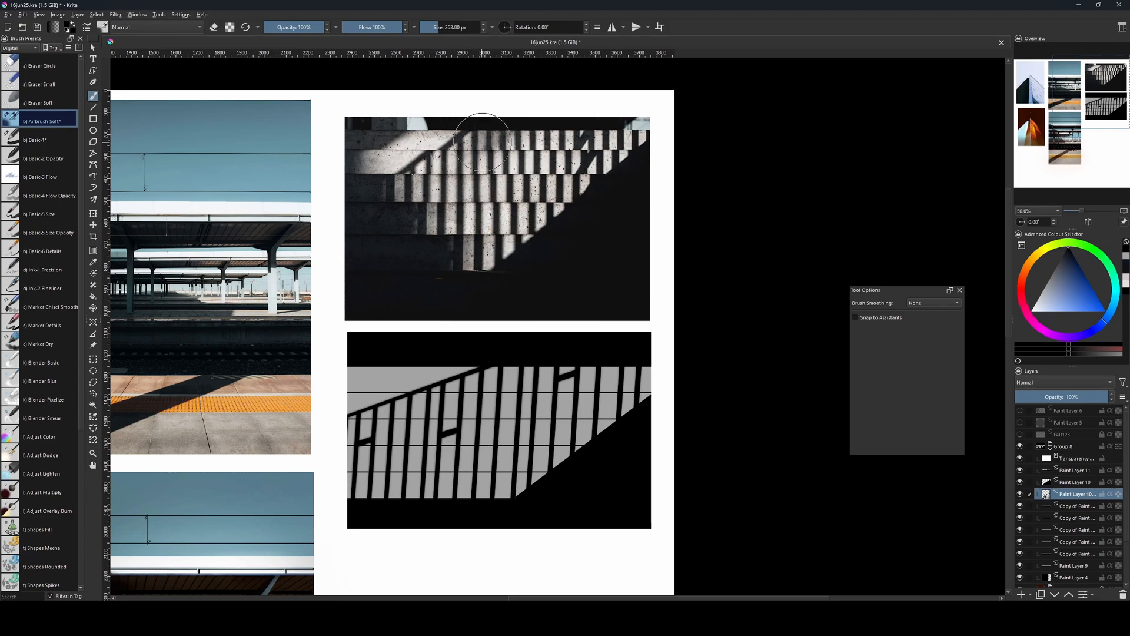
{"action": "key", "text": "bracketleft"}
{"action": "key", "text": "bracketleft"}
{"action": "key", "text": "bracketleft"}
{"action": "key", "text": "bracketleft"}
{"action": "key", "text": "bracketleft"}
{"action": "key", "text": "bracketleft"}
{"action": "key", "text": "bracketleft"}
{"action": "key", "text": "bracketleft"}
{"action": "key", "text": "bracketleft"}
{"action": "key", "text": "bracketleft"}
{"action": "key", "text": "bracketleft"}
{"action": "key", "text": "bracketleft"}
{"action": "key", "text": "bracketleft"}
{"action": "key", "text": "bracketleft"}
{"action": "key", "text": "bracketleft"}
{"action": "key", "text": "bracketleft"}
{"action": "key", "text": "bracketleft"}
{"action": "key", "text": "bracketleft"}
{"action": "key", "text": "bracketleft"}
{"action": "key", "text": "bracketleft"}
{"action": "key", "text": "bracketleft"}
{"action": "key", "text": "bracketleft"}
{"action": "left_click_drag", "start_coordinate": [451, 385], "coordinate": [445, 373]}
{"action": "left_click_drag", "start_coordinate": [564, 388], "coordinate": [577, 379]}
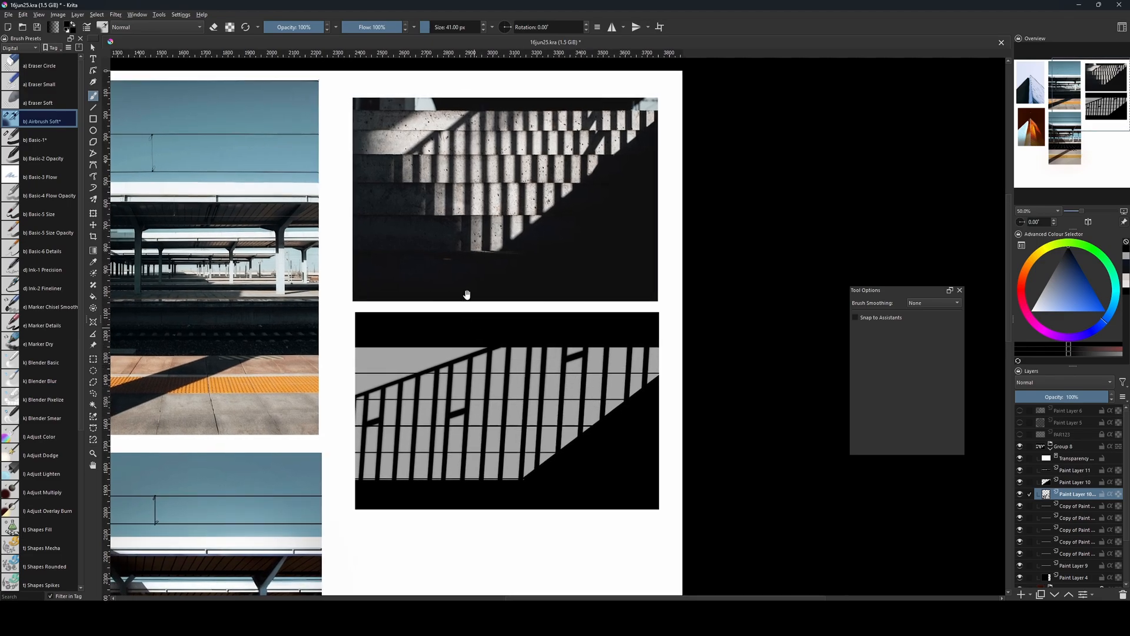
Move the railing shadows within the topmost grey strip to the right, to an X position of about 3119 px, and deselect.
{"action": "left_click", "coordinate": [1047, 563], "text": "ctrl"}
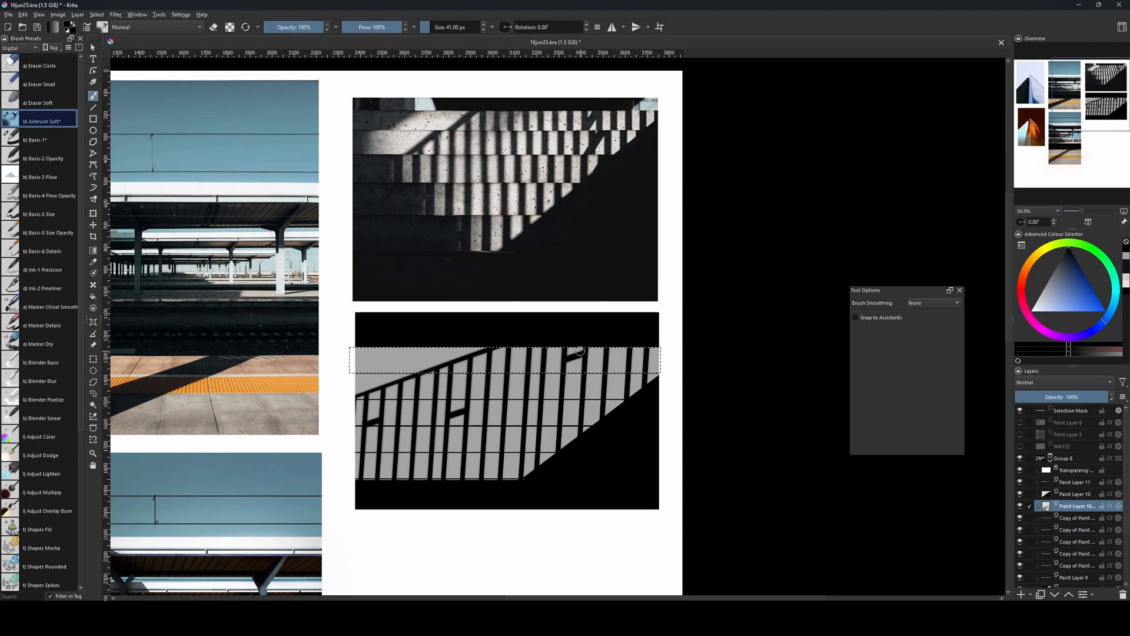
{"action": "key", "text": "ctrl+shift+a"}
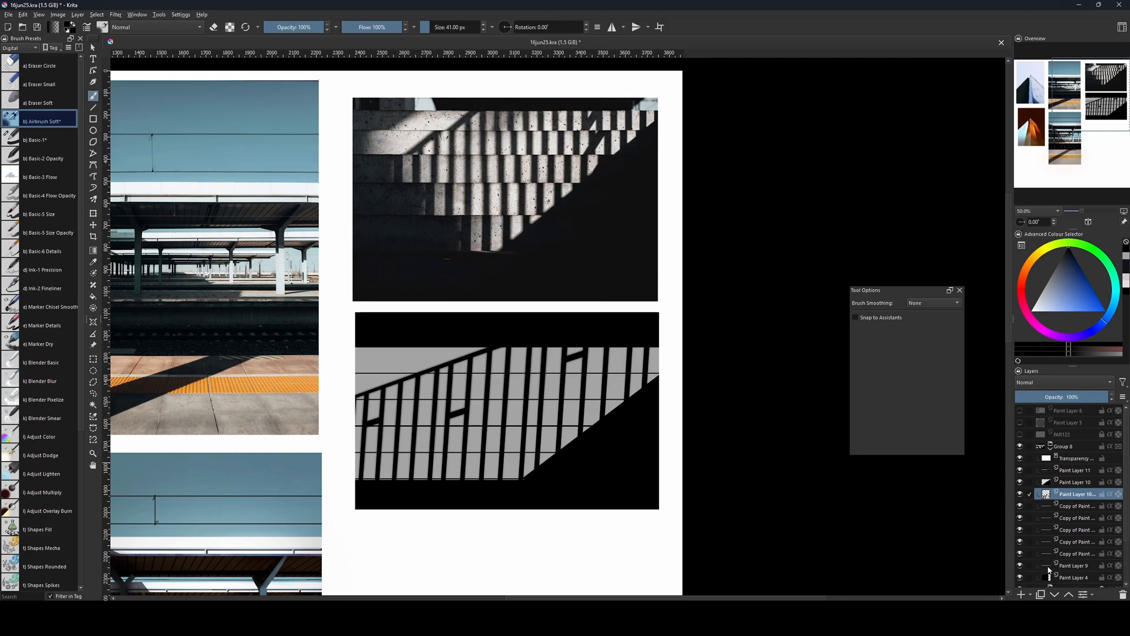
{"action": "left_click", "coordinate": [1049, 566], "text": "ctrl"}
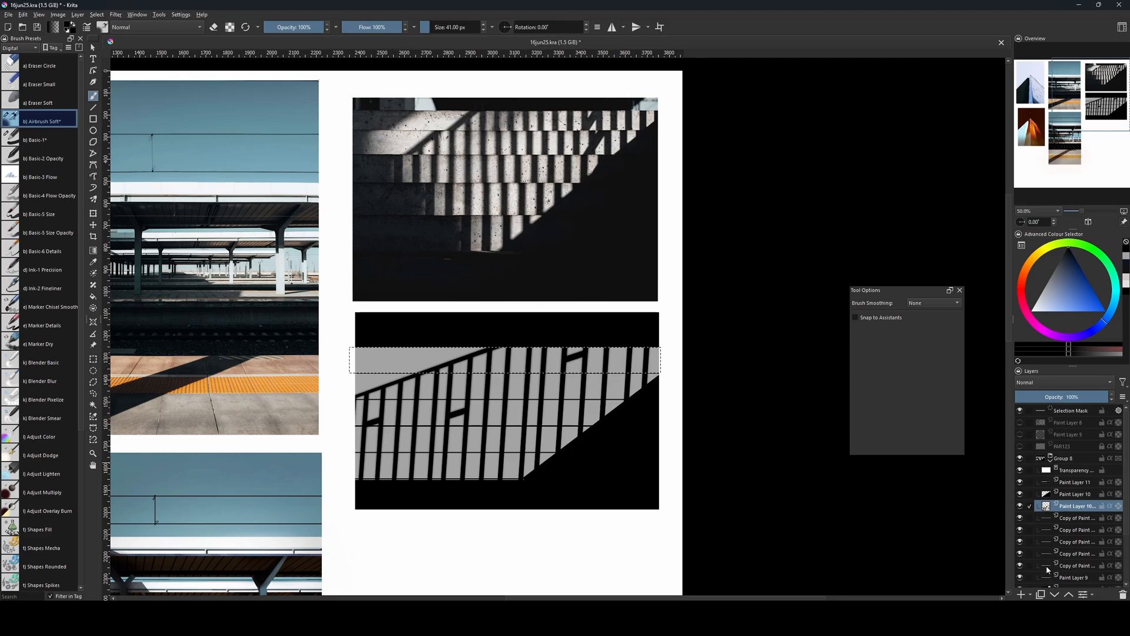
{"action": "left_click", "coordinate": [1063, 508]}
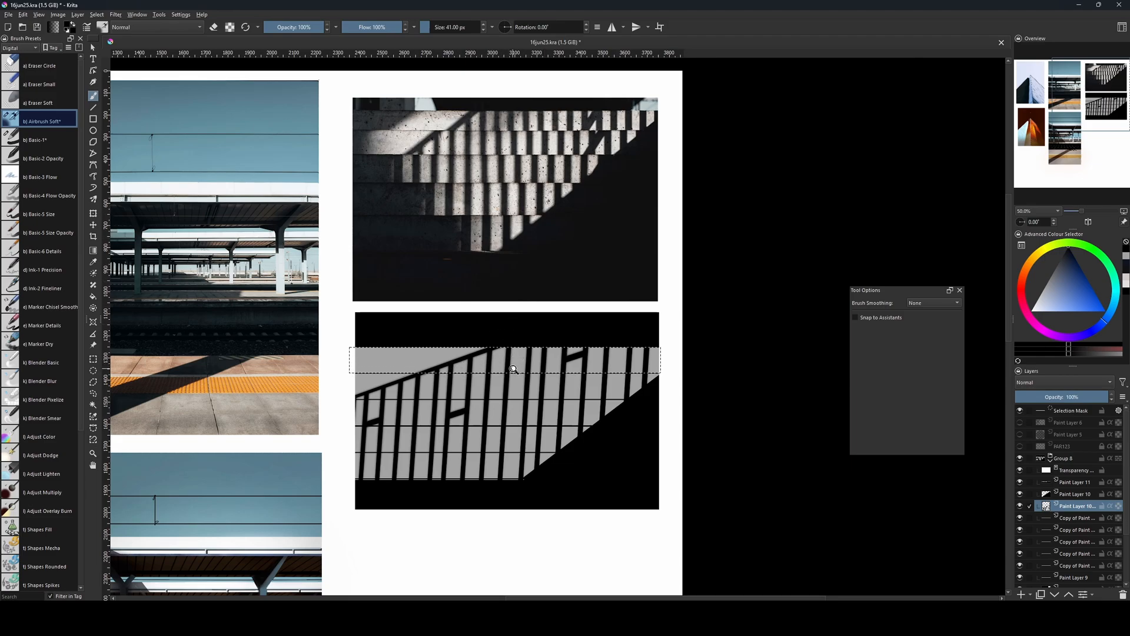
{"action": "key", "text": "ctrl+t"}
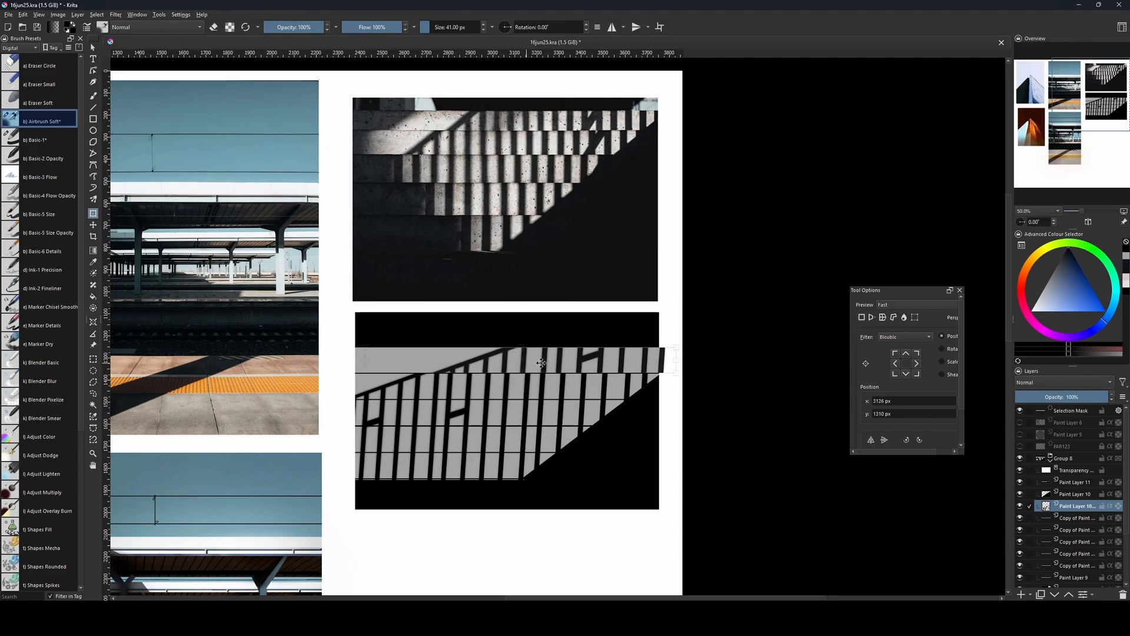
{"action": "left_click_drag", "start_coordinate": [541, 363], "coordinate": [538, 363]}
{"action": "key", "text": "ctrl+shift+a"}
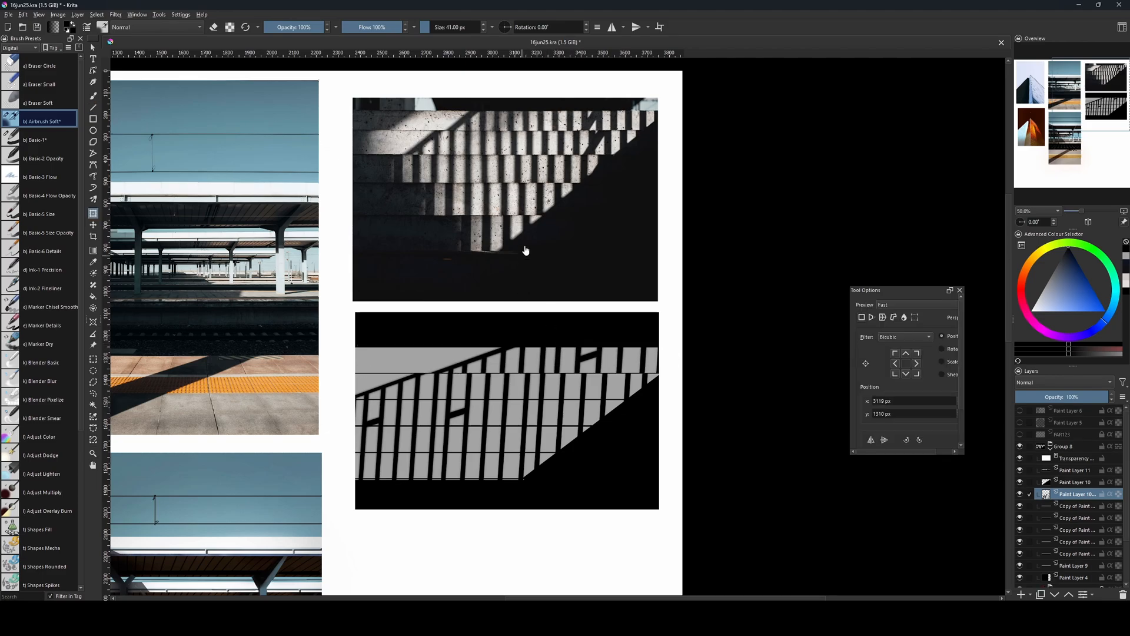
Select the second grey strip's area and shift its part of the railing slightly right, to an X position of about 3070 px.
{"action": "left_click", "coordinate": [1048, 517], "text": "ctrl"}
{"action": "key", "text": "ctrl+shift+a"}
{"action": "left_click", "coordinate": [1044, 554], "text": "ctrl"}
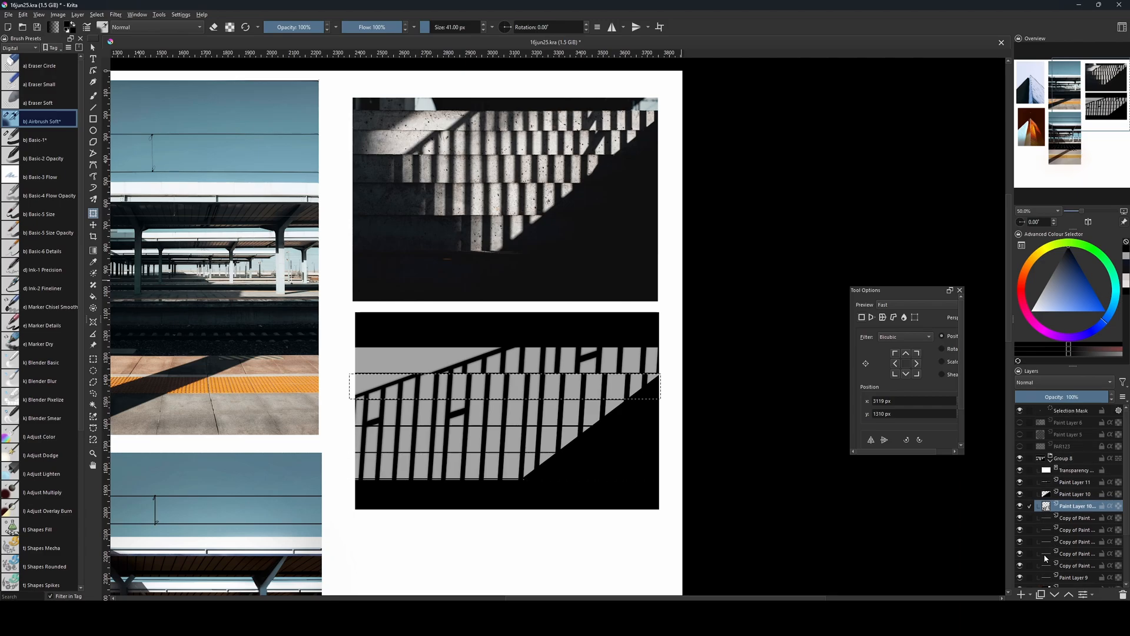
{"action": "left_click", "coordinate": [1069, 551]}
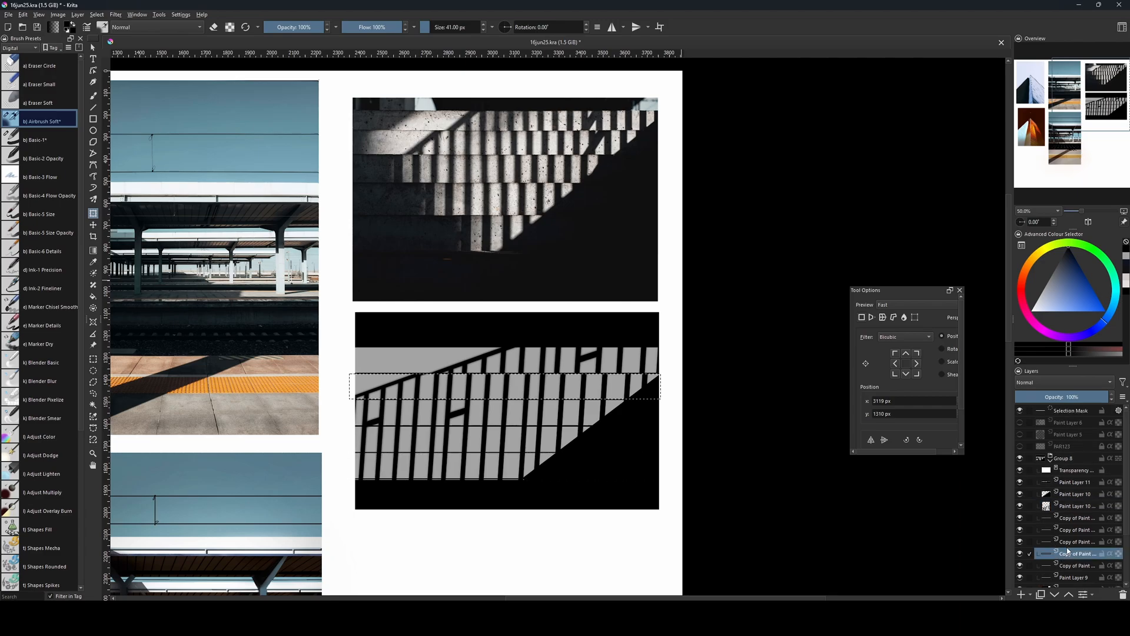
{"action": "left_click", "coordinate": [1081, 483]}
{"action": "left_click", "coordinate": [1072, 505]}
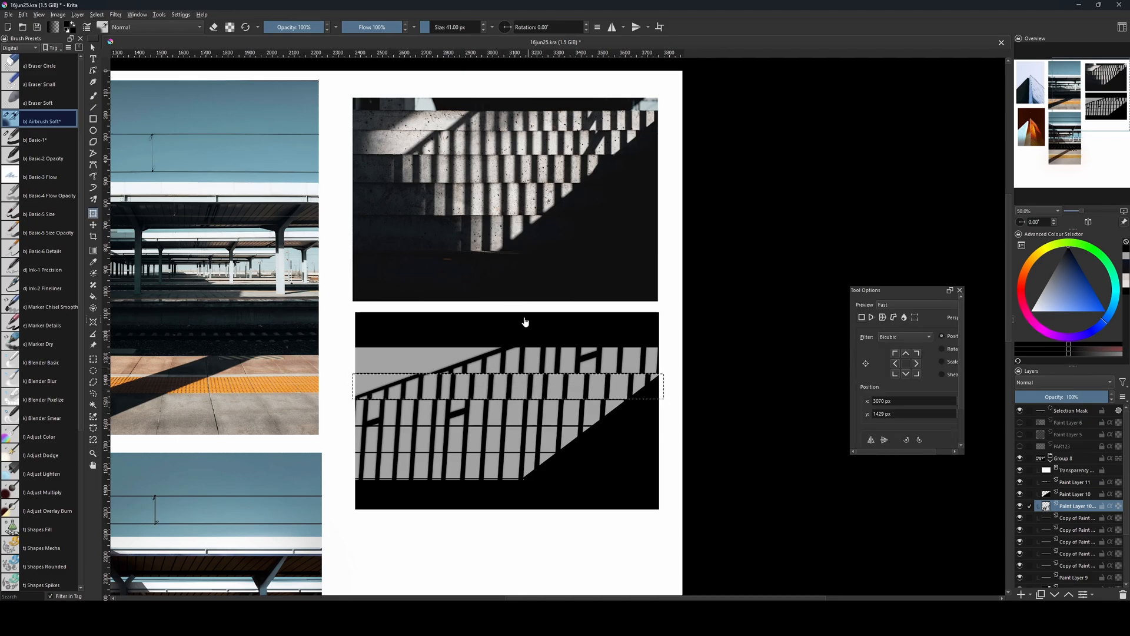
Select the third grey strip's area and shift its part of the railing right to X 3209 px.
{"action": "left_click", "coordinate": [1046, 542], "text": "ctrl"}
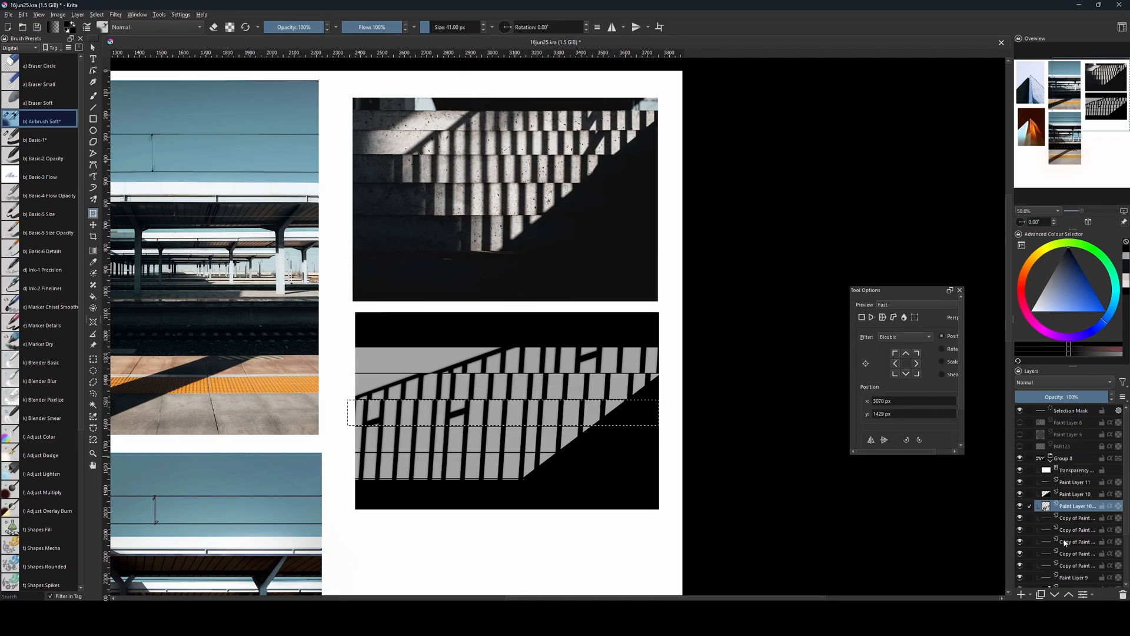
{"action": "key", "text": "v"}
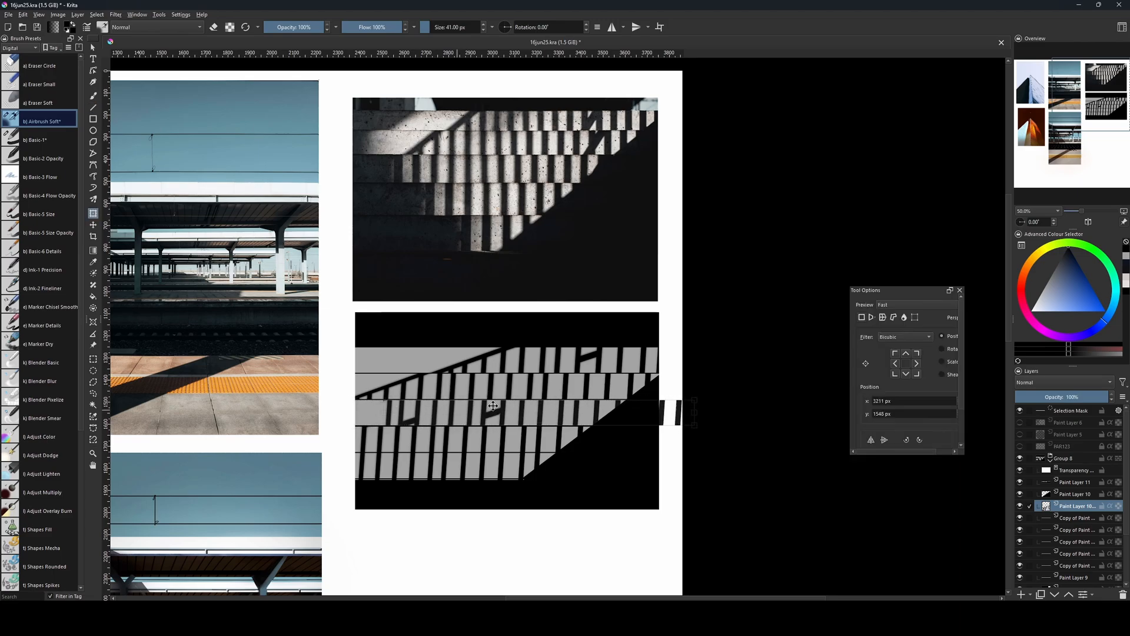
{"action": "key", "text": "Return"}
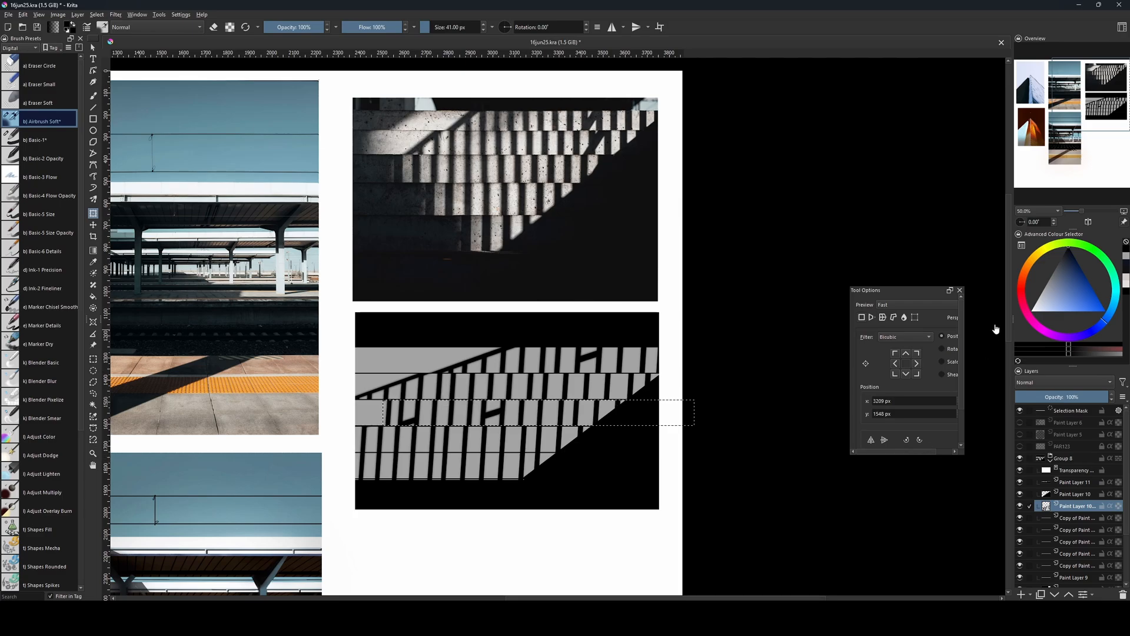
{"action": "key", "text": "ctrl+shift+a"}
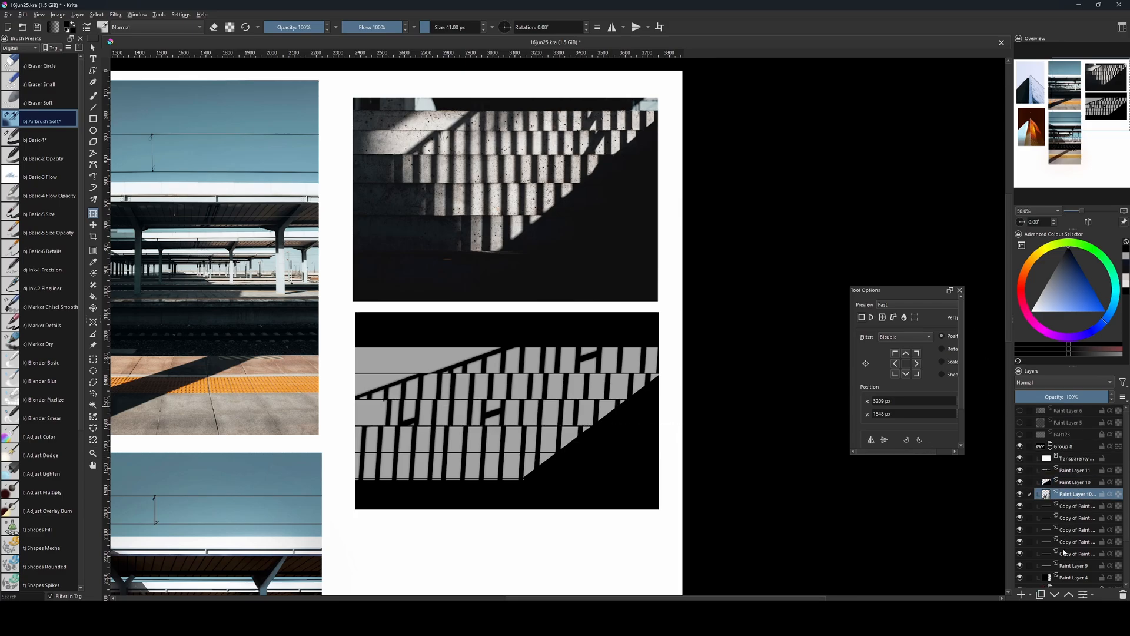
Shift the railing section in the second grey strip further right to X 3240 px and clear the selection.
{"action": "key", "text": "ctrl+z"}
{"action": "left_click_drag", "start_coordinate": [481, 393], "coordinate": [522, 391]}
{"action": "left_click", "coordinate": [1048, 517]}
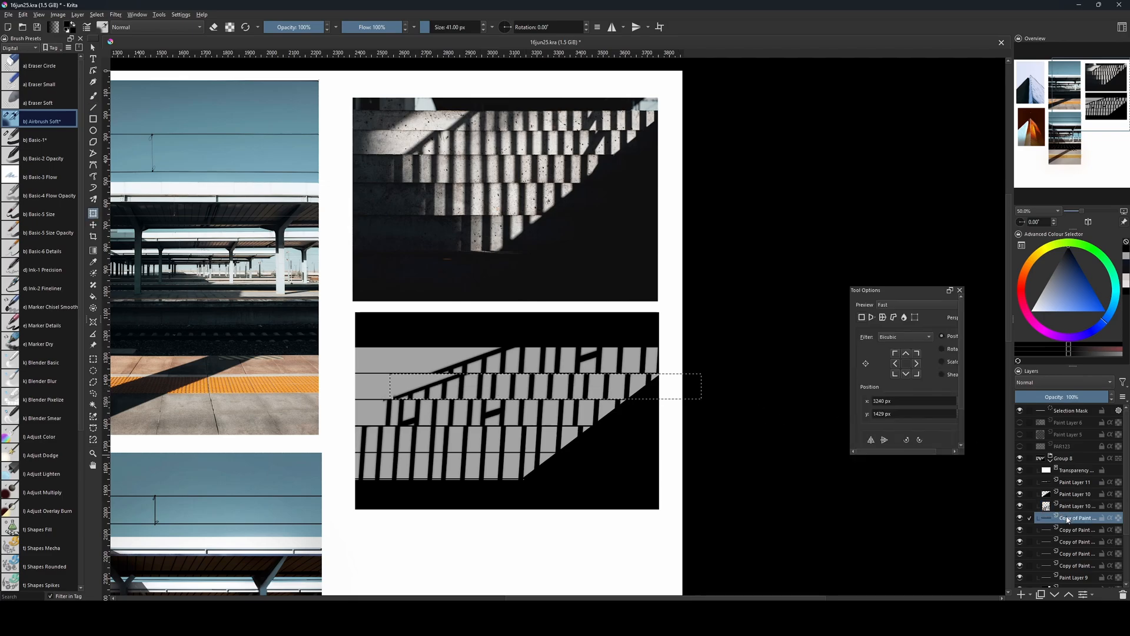
{"action": "key", "text": "ctrl+shift+a"}
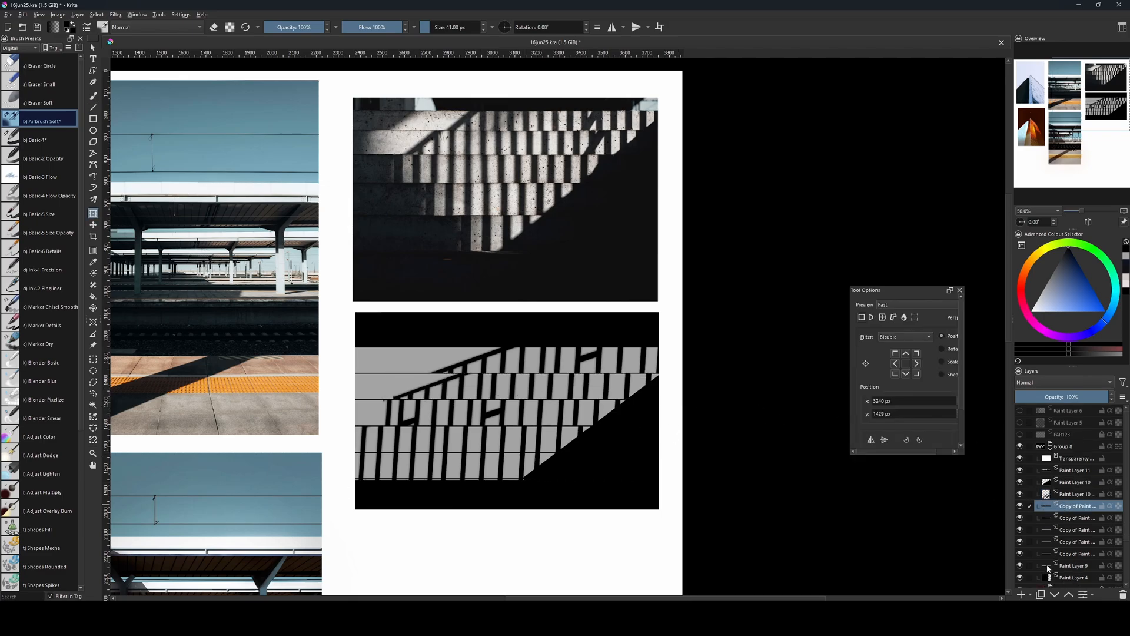
Reselect the topmost grey strip's area and shift the railing there further right to X 3249 px, on the merged railing layer.
{"action": "left_click", "coordinate": [1047, 566], "text": "ctrl"}
{"action": "left_click", "coordinate": [526, 364]}
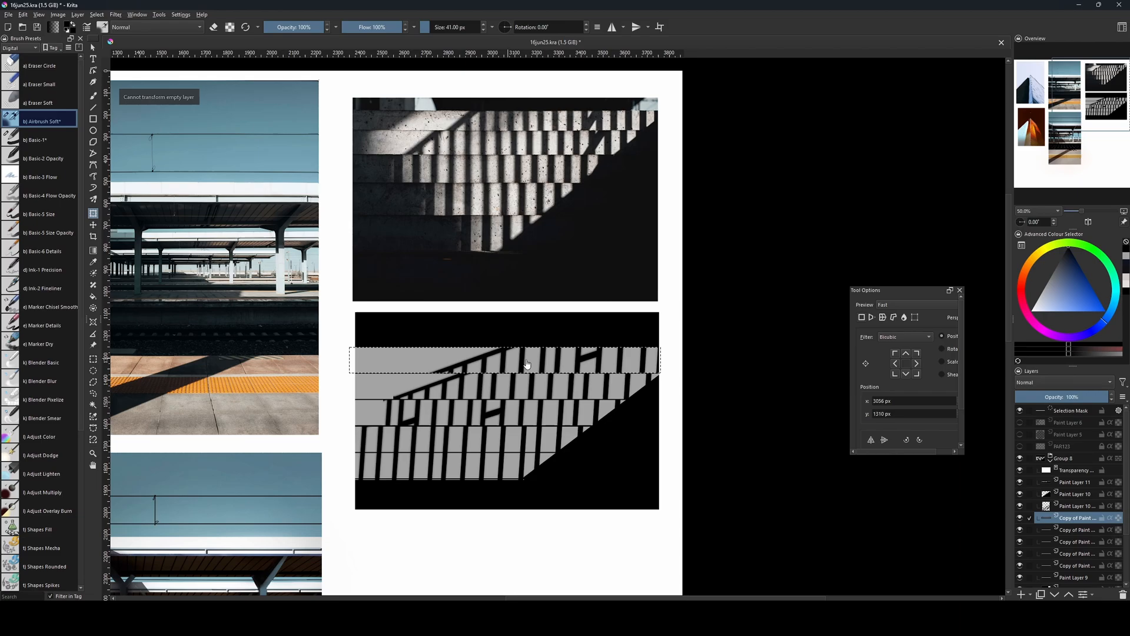
{"action": "left_click", "coordinate": [1060, 506]}
{"action": "left_click", "coordinate": [544, 358]}
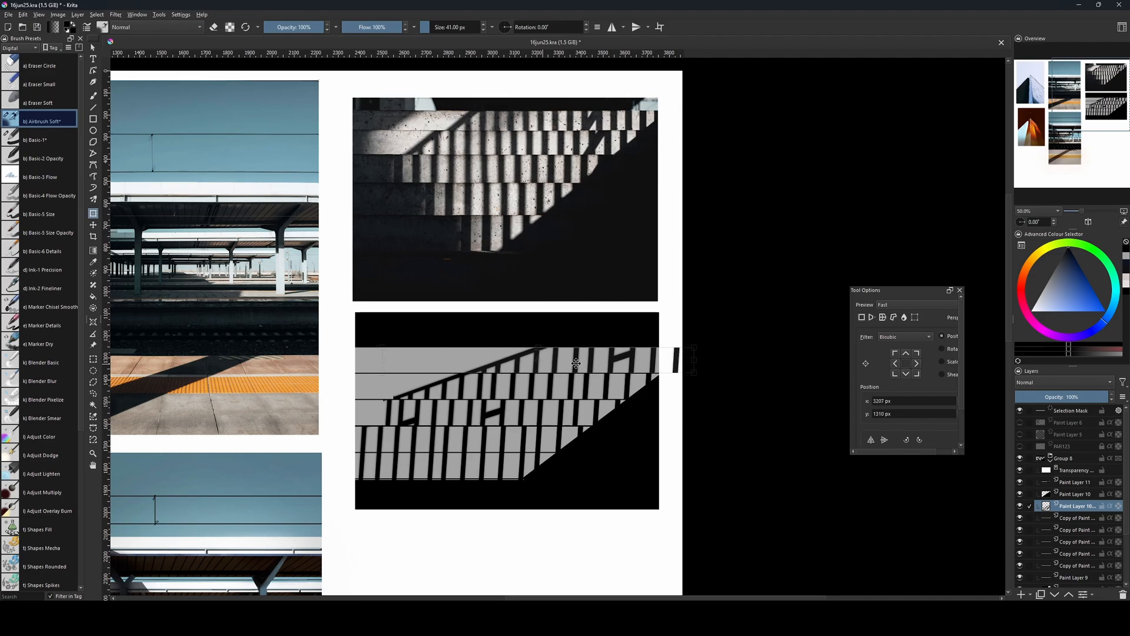
{"action": "left_click_drag", "start_coordinate": [576, 363], "coordinate": [586, 364]}
{"action": "key", "text": "Return"}
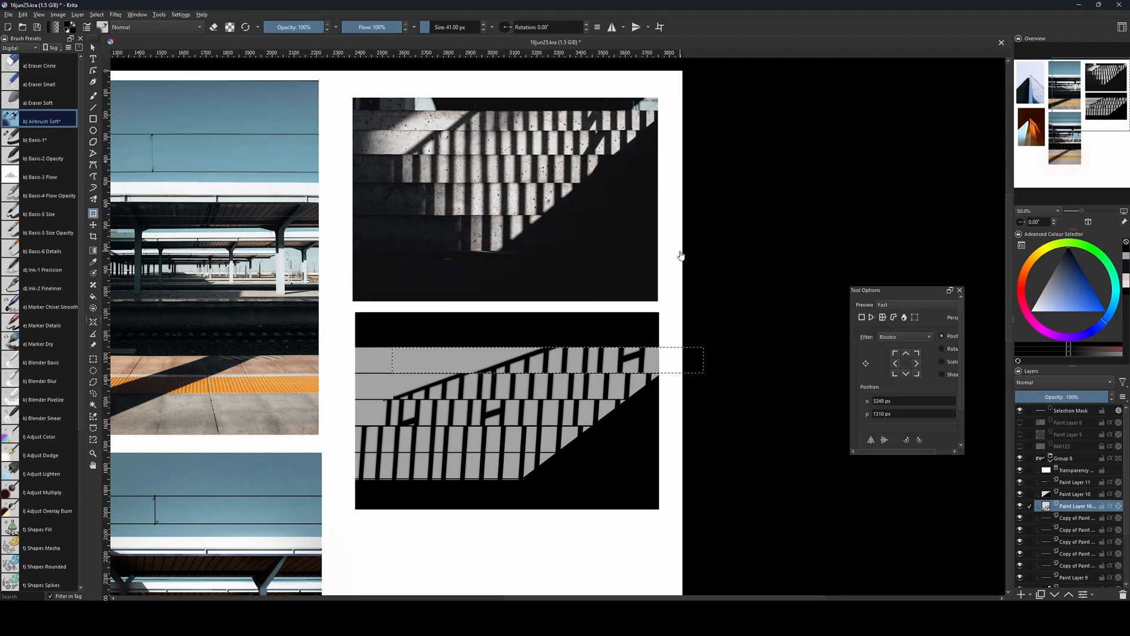
{"action": "key", "text": "ctrl+shift+a"}
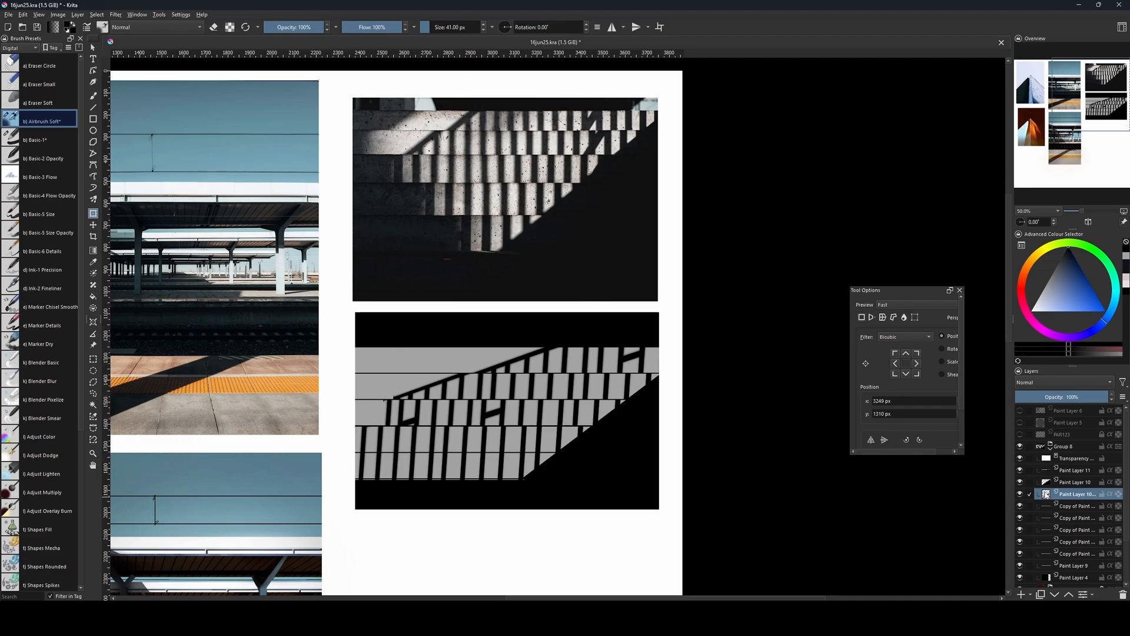
Select the fourth grey strip's area and move its part of the railing right to X 3166 px on the merged railing layer.
{"action": "left_click", "coordinate": [1047, 542], "text": "ctrl"}
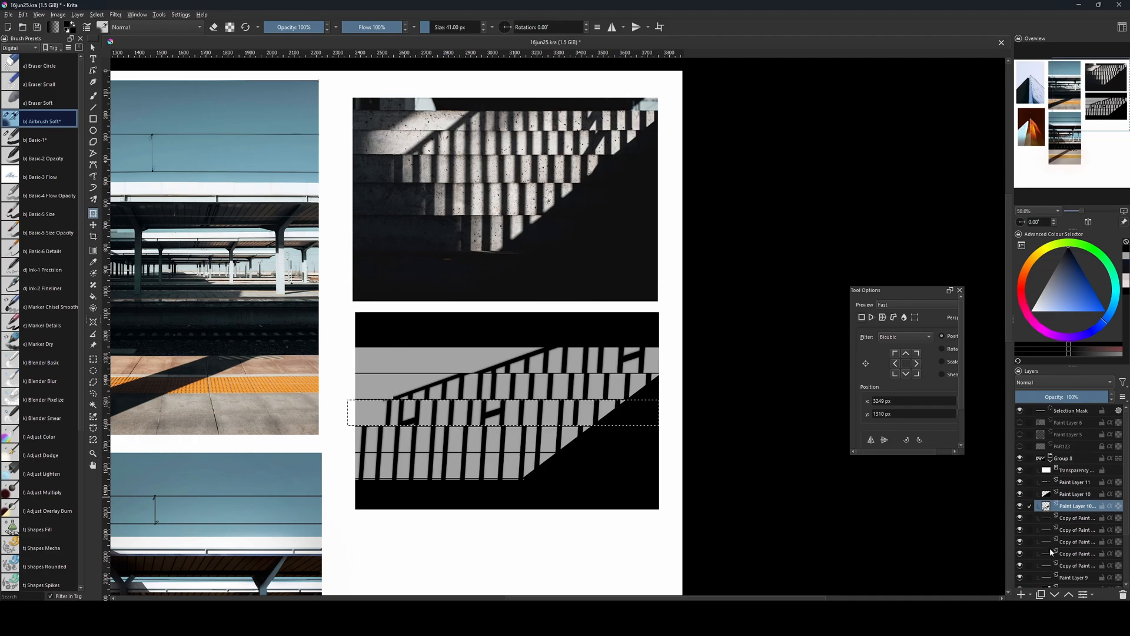
{"action": "key", "text": "ctrl+shift+a"}
{"action": "left_click", "coordinate": [1048, 553], "text": "ctrl"}
{"action": "key", "text": "ctrl+shift+a"}
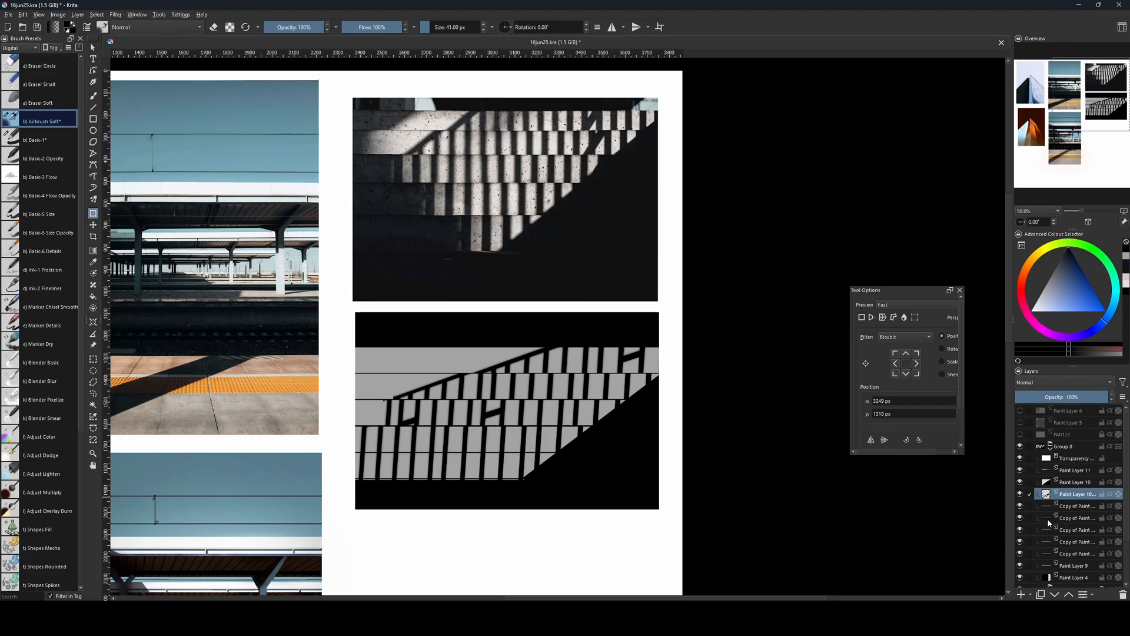
{"action": "left_click", "coordinate": [1047, 529], "text": "ctrl"}
{"action": "left_click", "coordinate": [1047, 529], "text": "ctrl"}
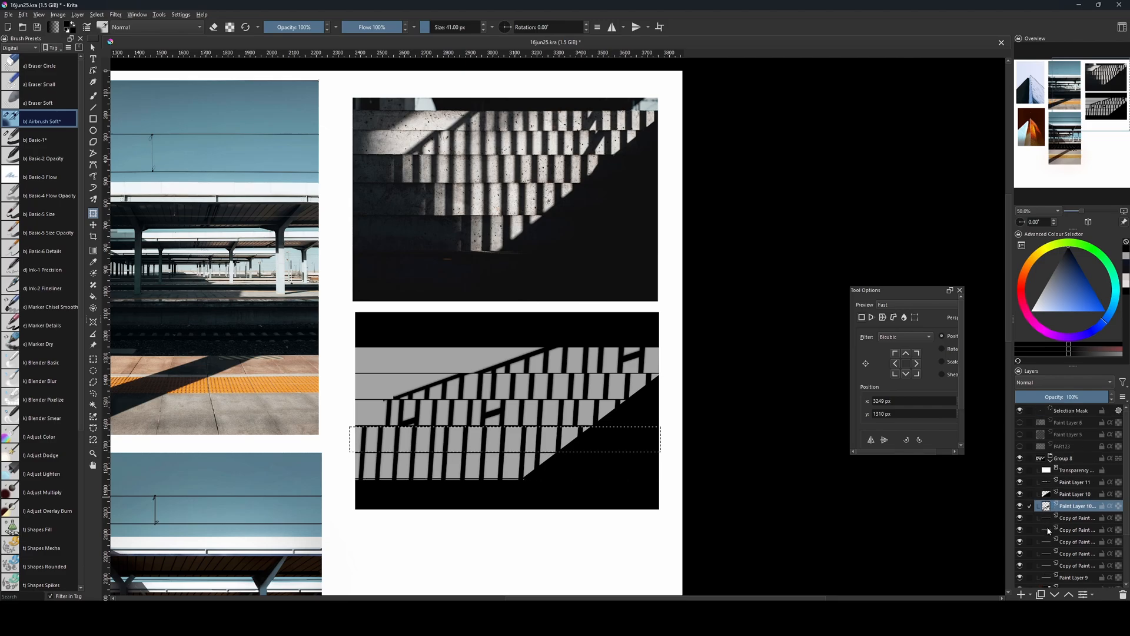
{"action": "left_click", "coordinate": [1074, 481]}
{"action": "left_click", "coordinate": [1086, 505]}
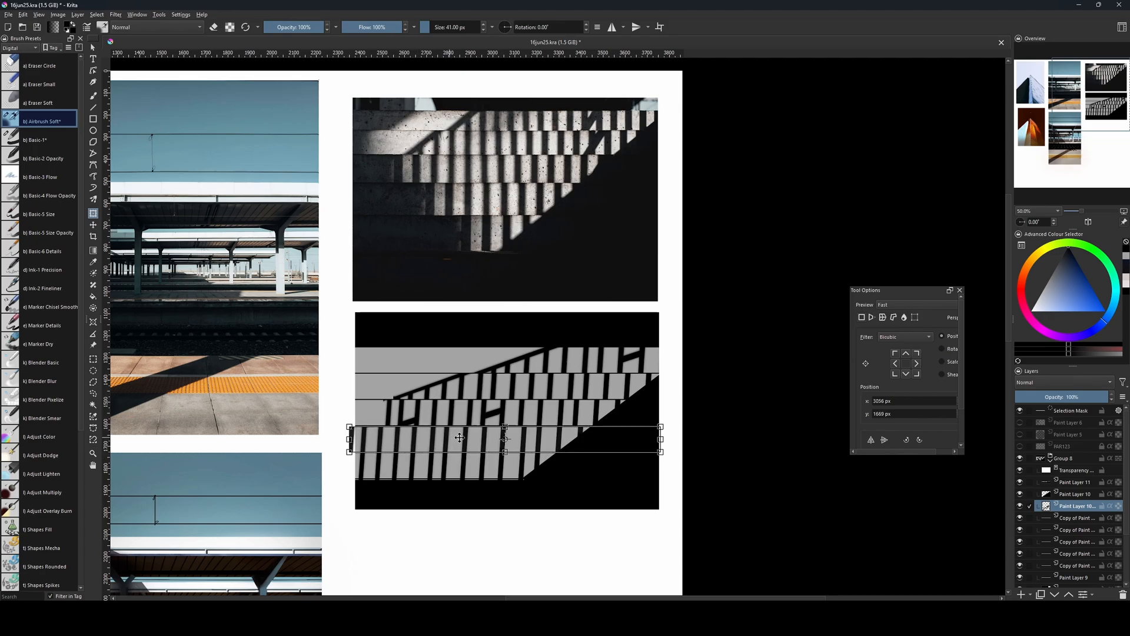
{"action": "left_click_drag", "start_coordinate": [462, 437], "coordinate": [478, 440]}
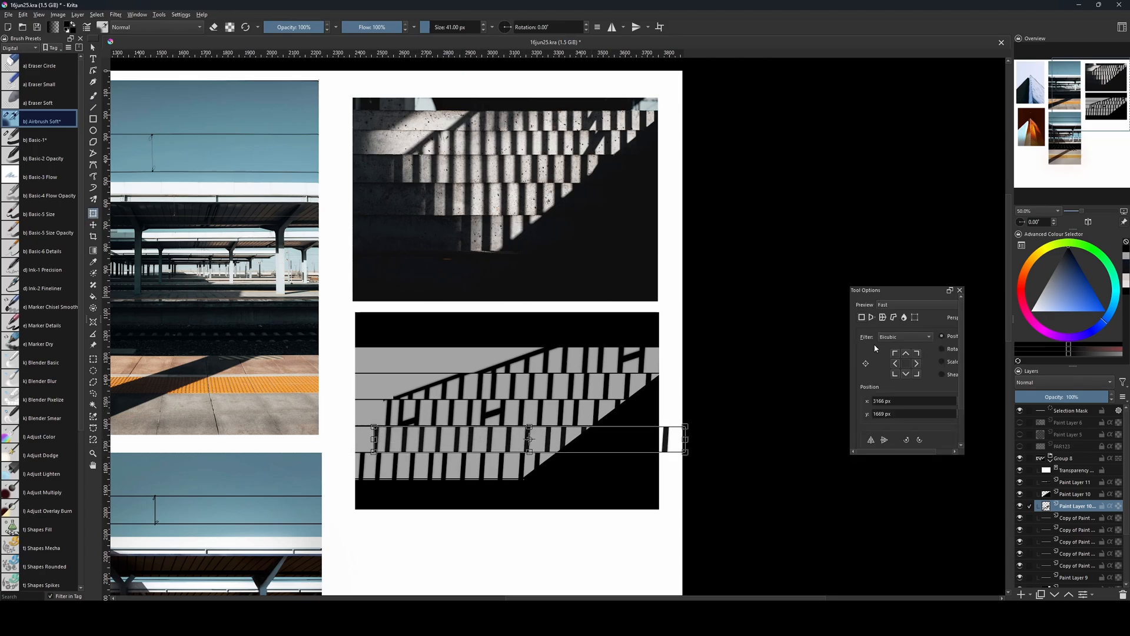
{"action": "key", "text": "Return"}
{"action": "key", "text": "ctrl+shift+a"}
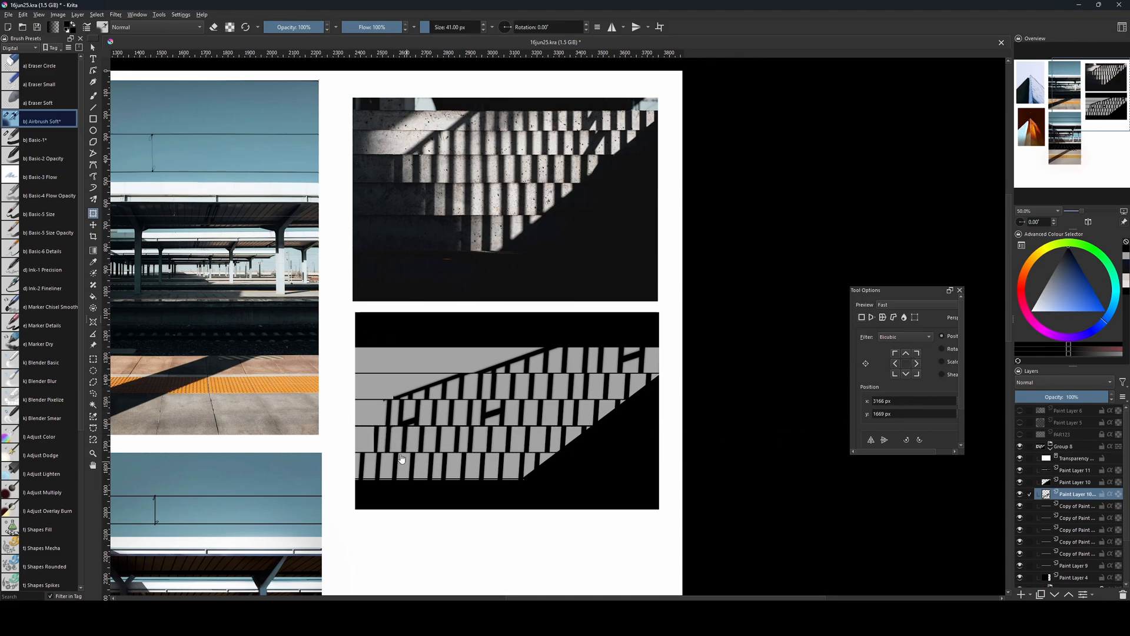
Set the soft airbrush to 32 px and add a new paint layer above the railing layer.
{"action": "key", "text": "b"}
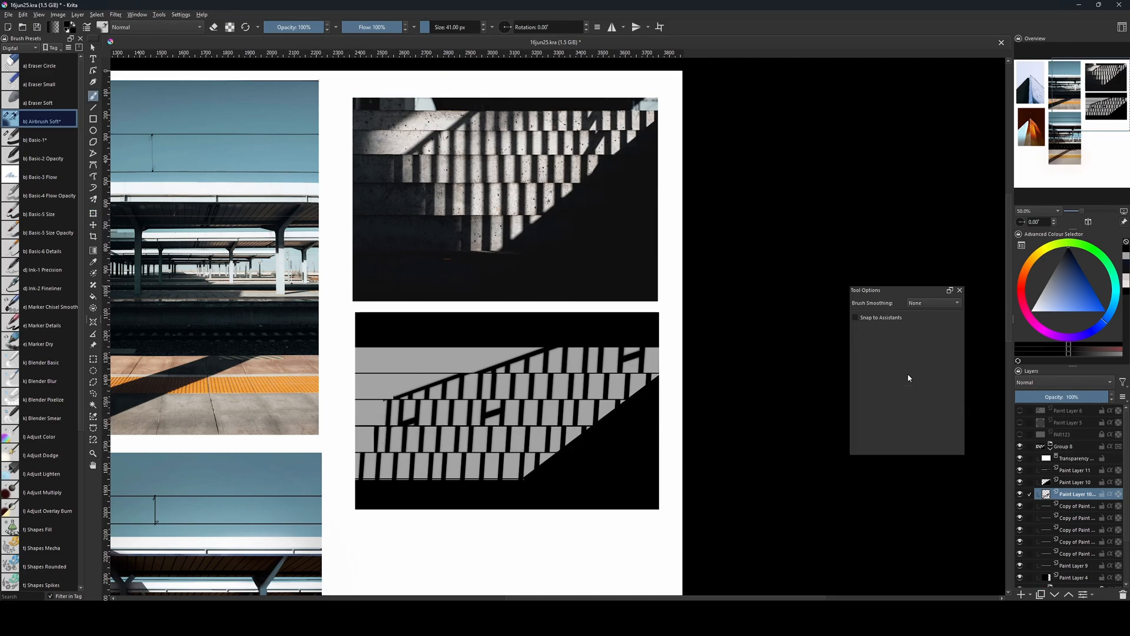
{"action": "key", "text": "bracketleft"}
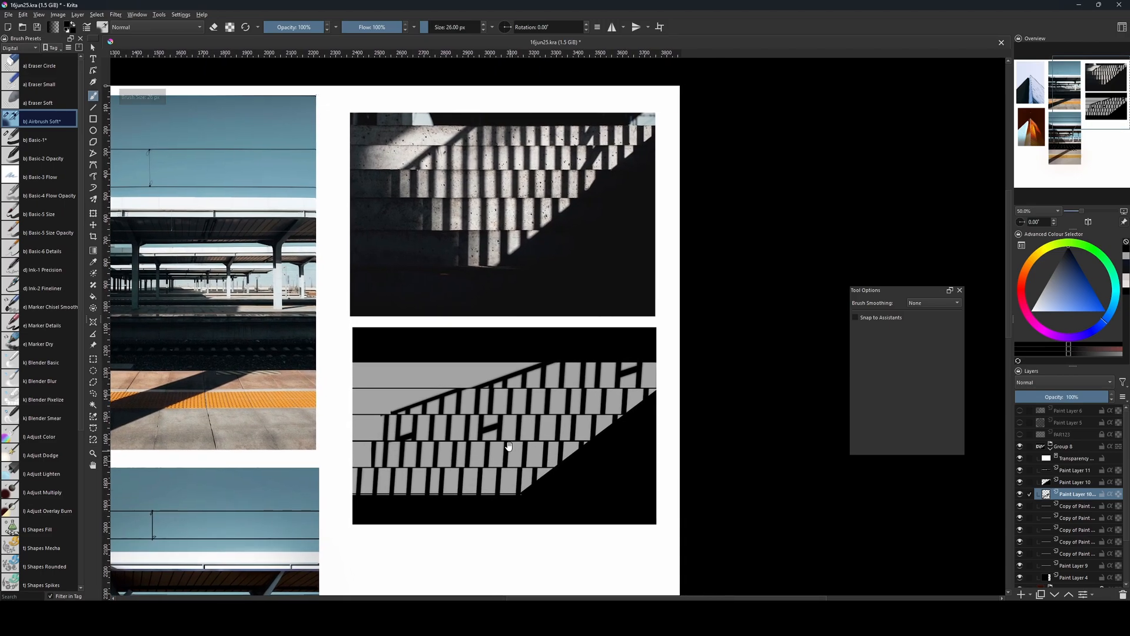
{"action": "key", "text": "bracketright"}
{"action": "key", "text": "Insert"}
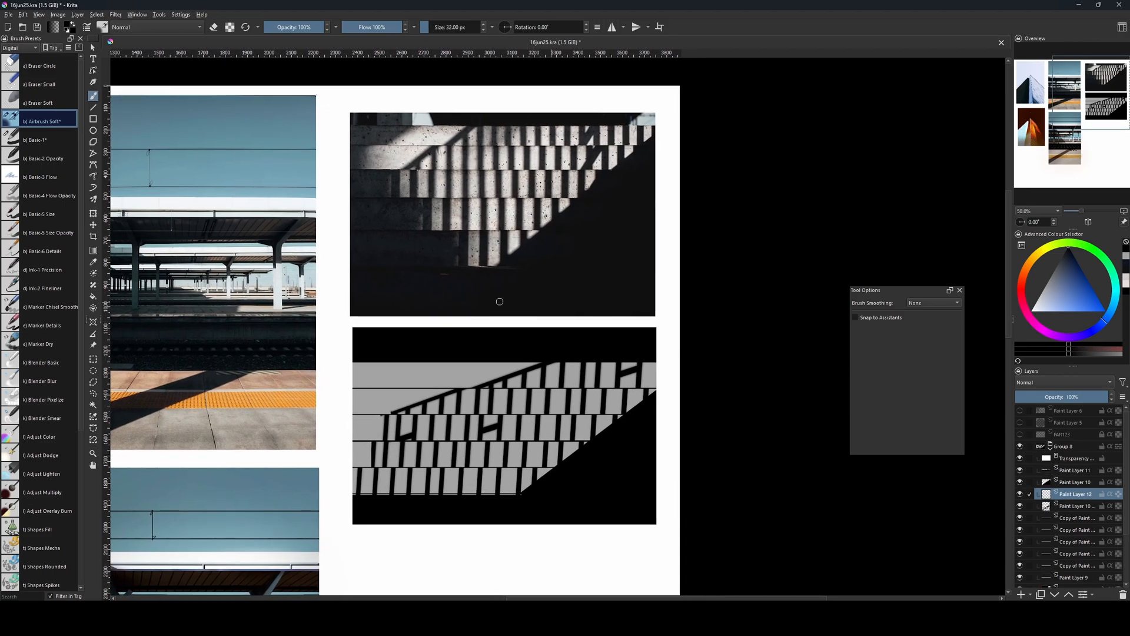
Outline a polygonal selection over the left side of the lower frame, fill it with black on the new layer, and deselect.
{"action": "key", "text": "l"}
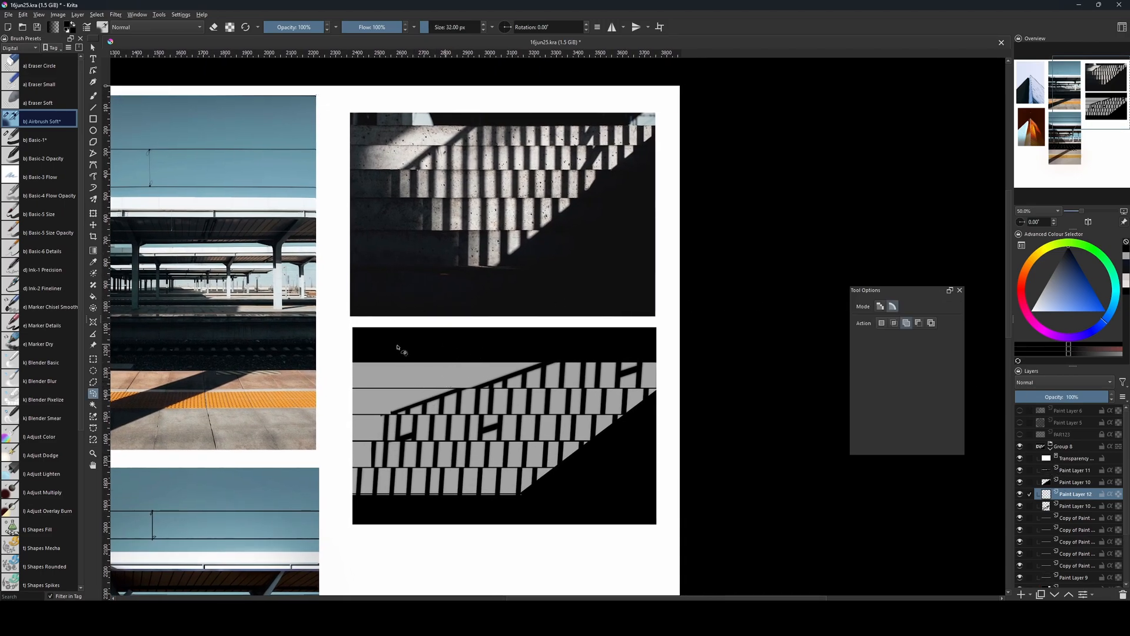
{"action": "left_click", "coordinate": [91, 380]}
{"action": "left_click", "coordinate": [514, 526]}
{"action": "left_click", "coordinate": [342, 513]}
{"action": "left_click", "coordinate": [343, 355]}
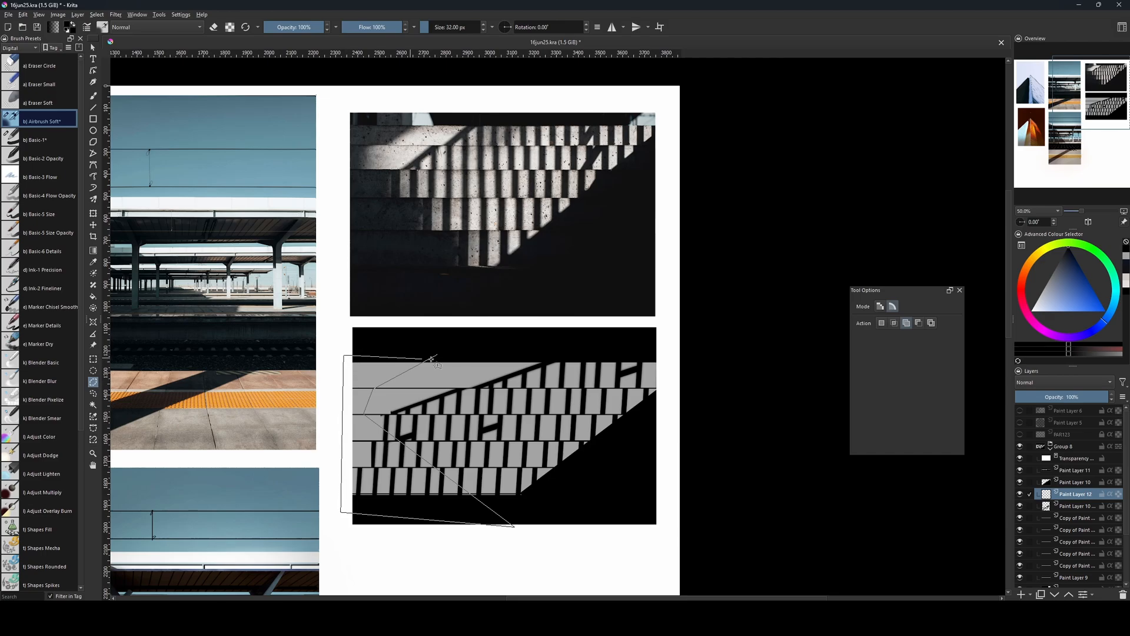
{"action": "left_click", "coordinate": [434, 356]}
{"action": "key", "text": "f"}
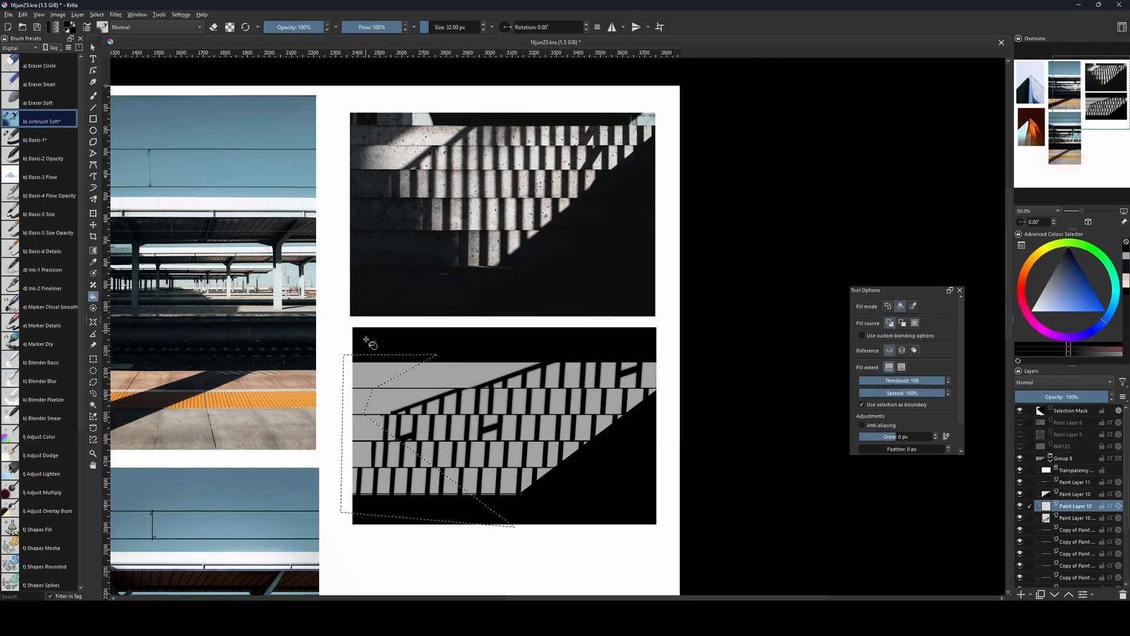
{"action": "left_click", "coordinate": [360, 384]}
{"action": "key", "text": "ctrl+shift+a"}
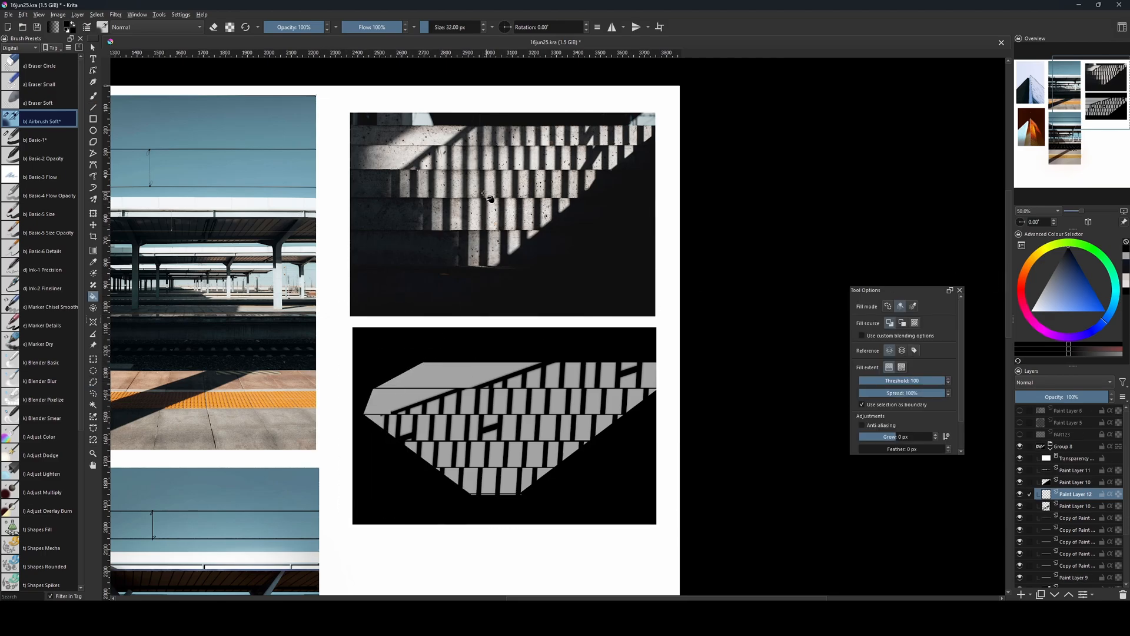
Enlarge the soft airbrush to 78 px and turn on eraser mode.
{"action": "key", "text": "b"}
{"action": "key", "text": "bracketleft"}
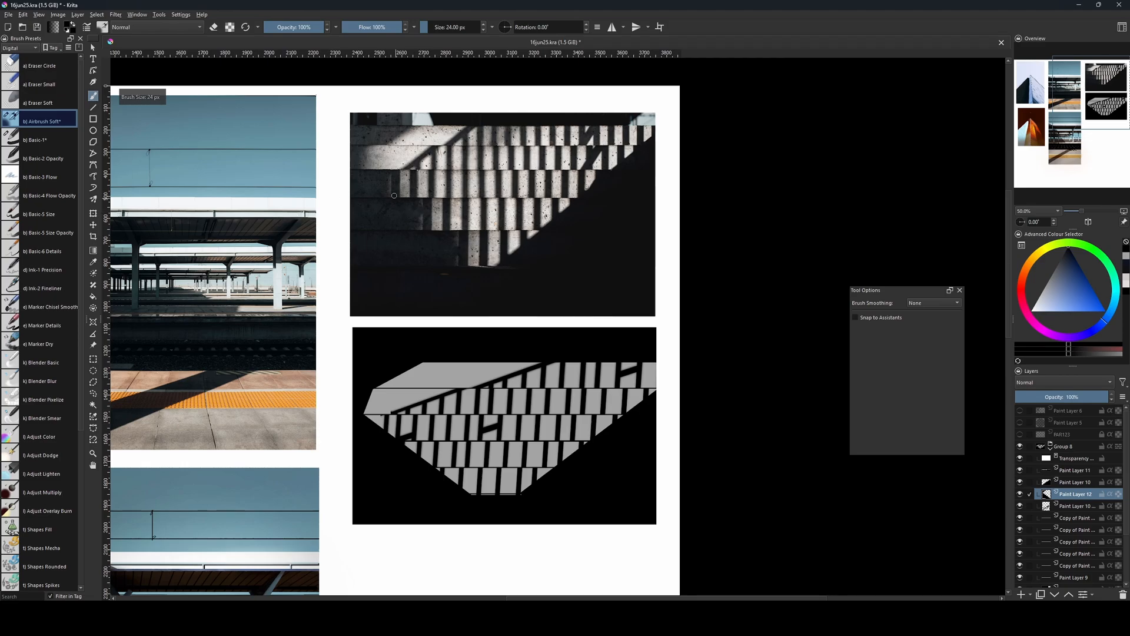
{"action": "key", "text": "bracketright"}
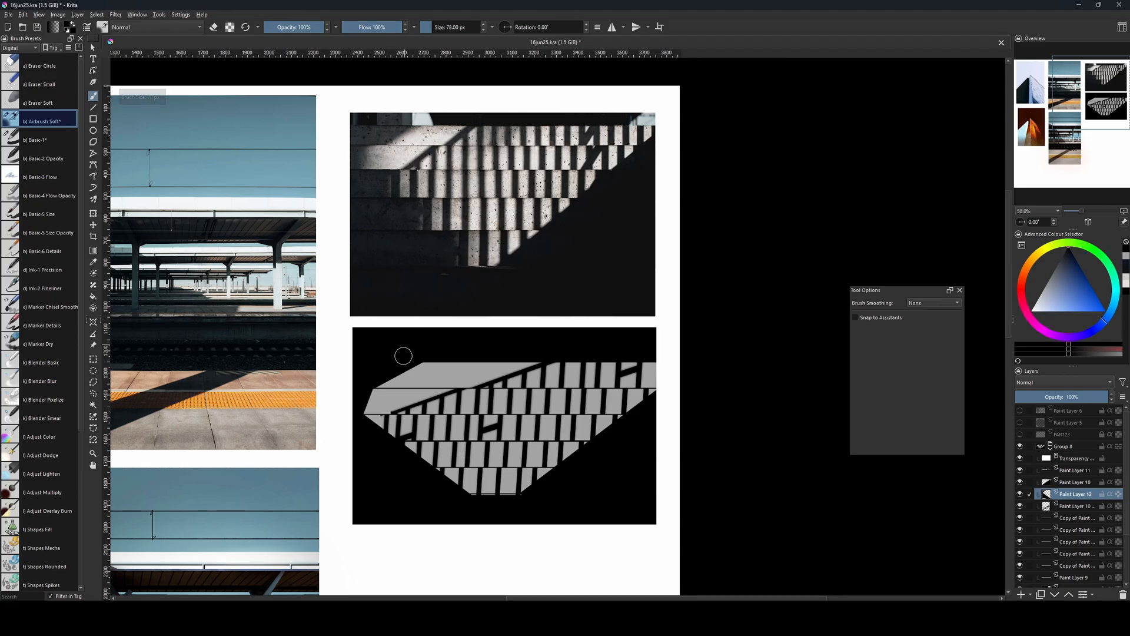
{"action": "key", "text": "e"}
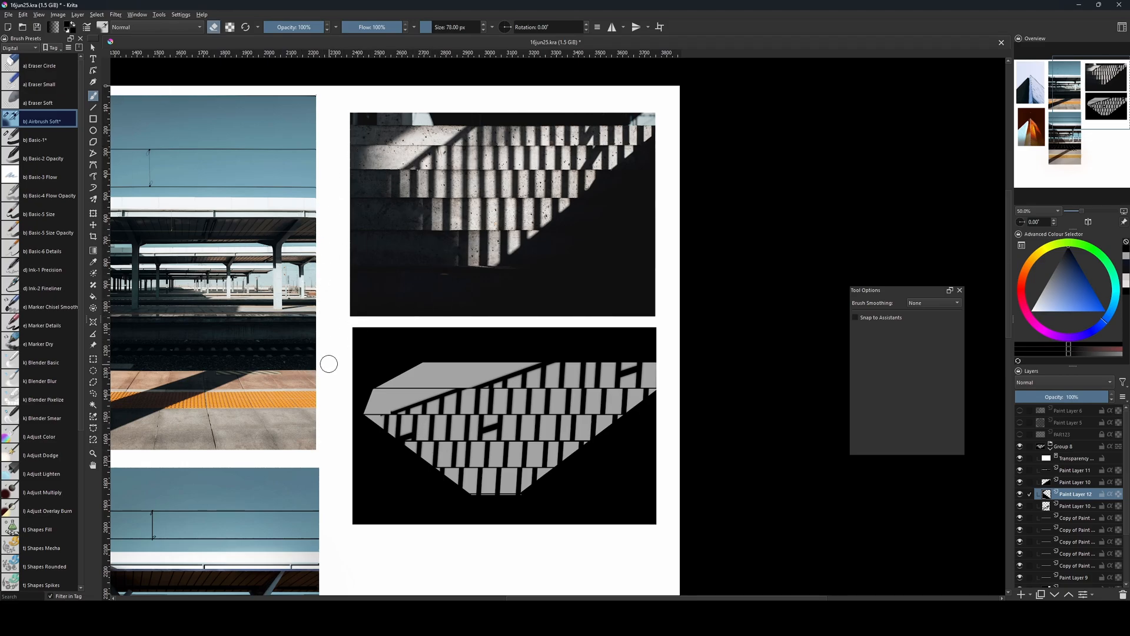
Try to soften the left shadow's edges with the soft airbrush in eraser mode at 342 px.
{"action": "key", "text": "bracketright"}
{"action": "key", "text": "bracketright"}
{"action": "key", "text": "bracketright"}
{"action": "key", "text": "bracketright"}
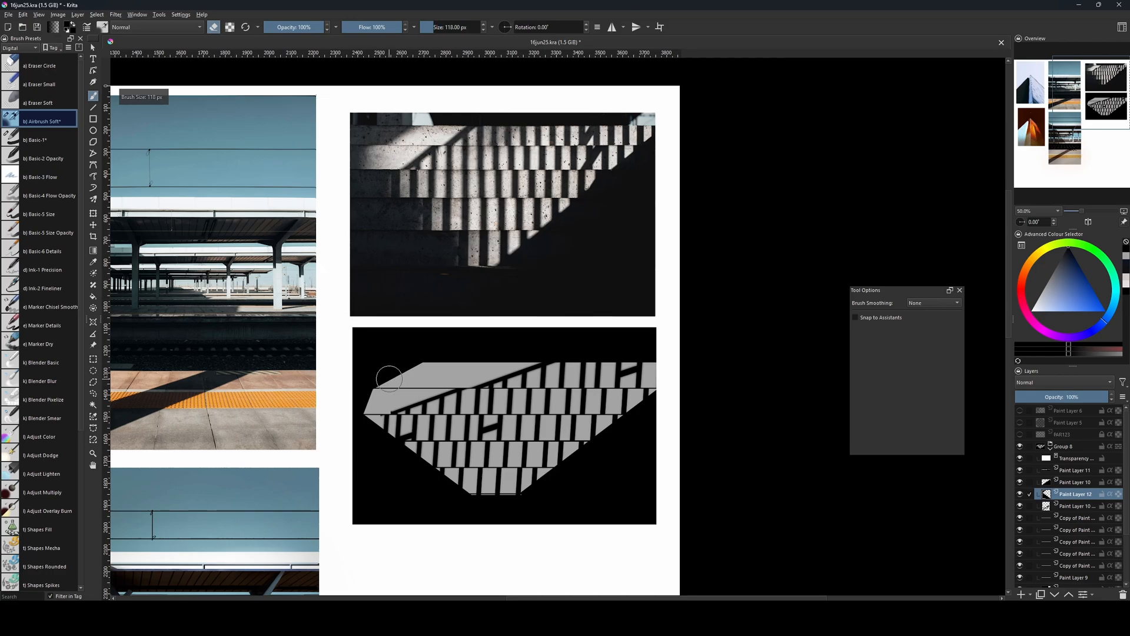
{"action": "key", "text": "bracketright"}
{"action": "key", "text": "bracketright"}
{"action": "key", "text": "bracketright"}
{"action": "key", "text": "bracketright"}
{"action": "key", "text": "bracketright"}
{"action": "key", "text": "bracketright"}
{"action": "key", "text": "bracketright"}
{"action": "key", "text": "bracketright"}
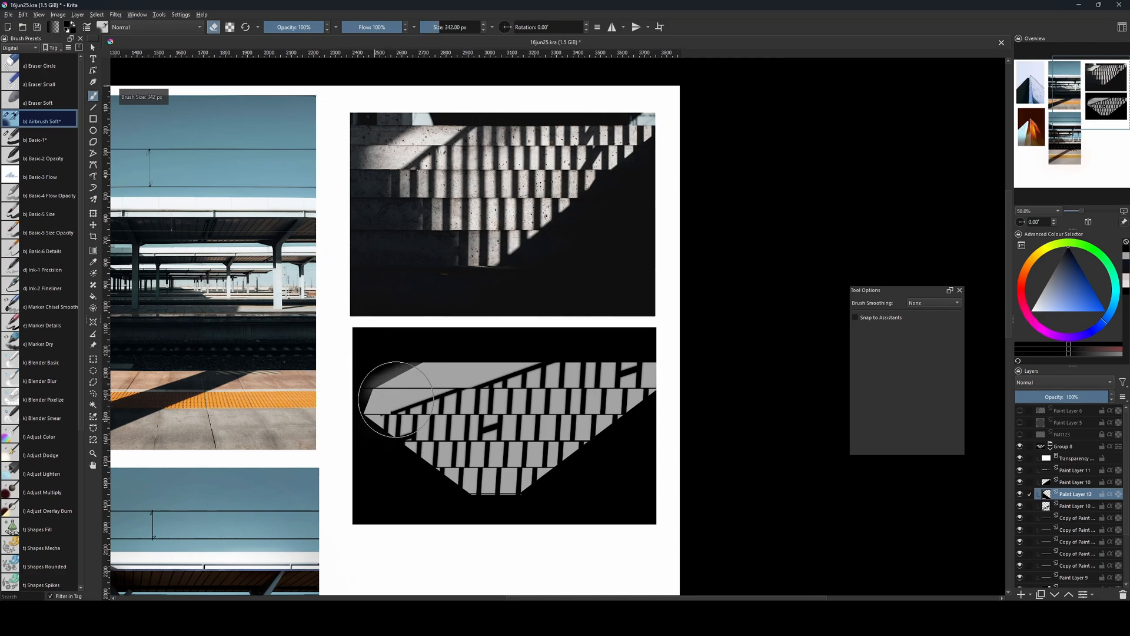
{"action": "mouse_move", "coordinate": [376, 402]}
{"action": "left_mouse_down"}
{"action": "mouse_move", "coordinate": [416, 379]}
{"action": "mouse_move", "coordinate": [360, 415]}
{"action": "mouse_move", "coordinate": [410, 378]}
{"action": "mouse_move", "coordinate": [368, 392]}
{"action": "mouse_move", "coordinate": [358, 402]}
{"action": "mouse_move", "coordinate": [413, 369]}
{"action": "mouse_move", "coordinate": [364, 401]}
{"action": "mouse_move", "coordinate": [362, 416]}
{"action": "mouse_move", "coordinate": [365, 402]}
{"action": "mouse_move", "coordinate": [455, 479]}
{"action": "mouse_move", "coordinate": [372, 420]}
{"action": "mouse_move", "coordinate": [443, 462]}
{"action": "mouse_move", "coordinate": [378, 411]}
{"action": "mouse_move", "coordinate": [465, 486]}
{"action": "mouse_move", "coordinate": [446, 353]}
{"action": "left_mouse_up"}
{"action": "key", "text": "bracketleft"}
{"action": "key", "text": "bracketleft"}
{"action": "key", "text": "bracketleft"}
{"action": "key", "text": "bracketleft"}
{"action": "key", "text": "bracketleft"}
{"action": "key", "text": "bracketleft"}
{"action": "key", "text": "bracketleft"}
{"action": "key", "text": "bracketleft"}
{"action": "key", "text": "bracketleft"}
{"action": "key", "text": "bracketleft"}
{"action": "key", "text": "bracketleft"}
{"action": "key", "text": "bracketleft"}
{"action": "key", "text": "bracketleft"}
{"action": "key", "text": "bracketleft"}
{"action": "key", "text": "bracketright"}
{"action": "key", "text": "bracketright"}
{"action": "key", "text": "bracketright"}
{"action": "key", "text": "bracketright"}
{"action": "key", "text": "bracketright"}
{"action": "key", "text": "bracketright"}
{"action": "key", "text": "bracketright"}
{"action": "key", "text": "bracketright"}
{"action": "key", "text": "bracketright"}
{"action": "key", "text": "bracketright"}
{"action": "key", "text": "bracketright"}
{"action": "key", "text": "bracketright"}
{"action": "key", "text": "bracketright"}
{"action": "key", "text": "bracketright"}
{"action": "key", "text": "bracketright"}
{"action": "key", "text": "bracketright"}
{"action": "key", "text": "bracketright"}
{"action": "key", "text": "bracketright"}
{"action": "key", "text": "bracketright"}
{"action": "key", "text": "bracketright"}
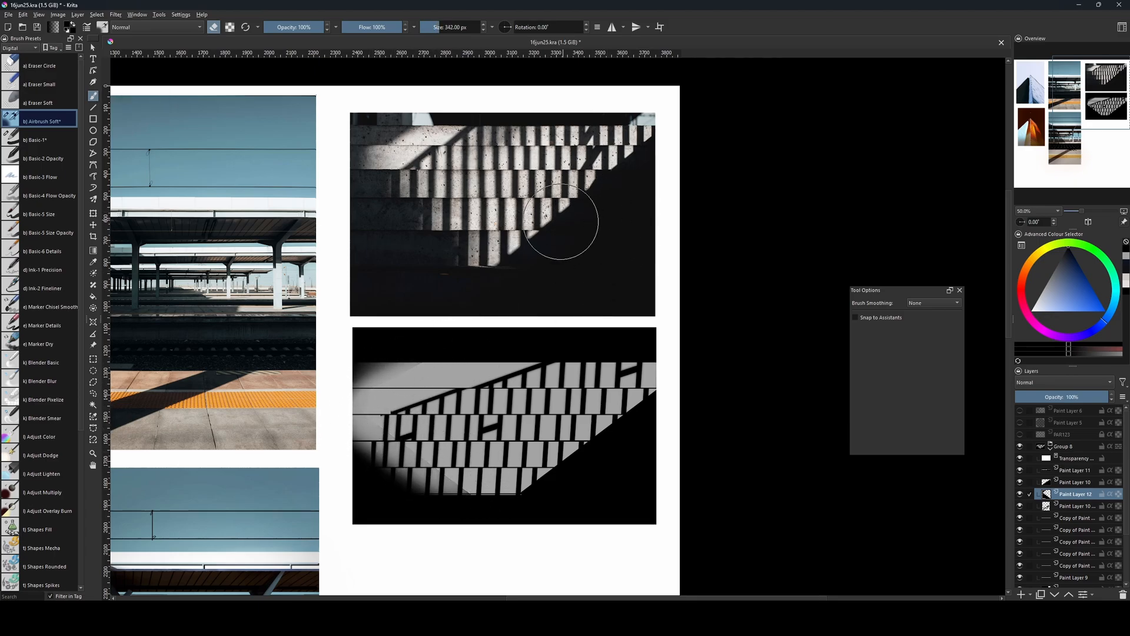
Undo all the soft airbrush strokes made on the left shadow.
{"action": "key", "text": "ctrl+z"}
{"action": "key", "text": "ctrl+z"}
{"action": "key", "text": "ctrl+z"}
{"action": "key", "text": "ctrl+z"}
{"action": "key", "text": "ctrl+z"}
{"action": "key", "text": "ctrl+z"}
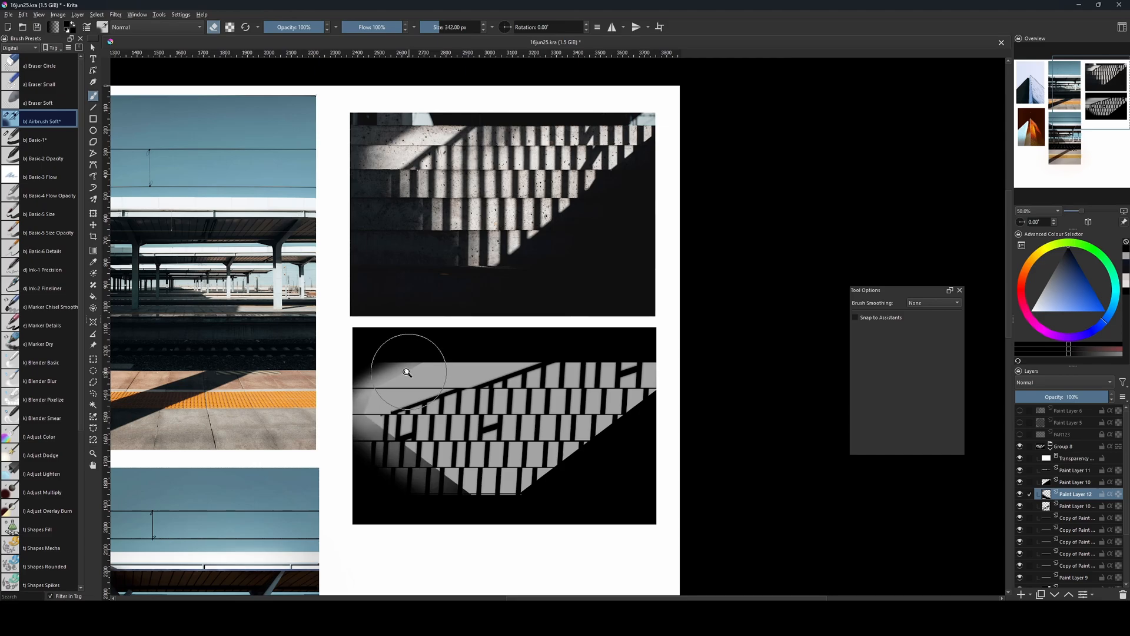
{"action": "key", "text": "ctrl+z"}
{"action": "key", "text": "ctrl+z"}
{"action": "key", "text": "ctrl+z"}
{"action": "key", "text": "ctrl+z"}
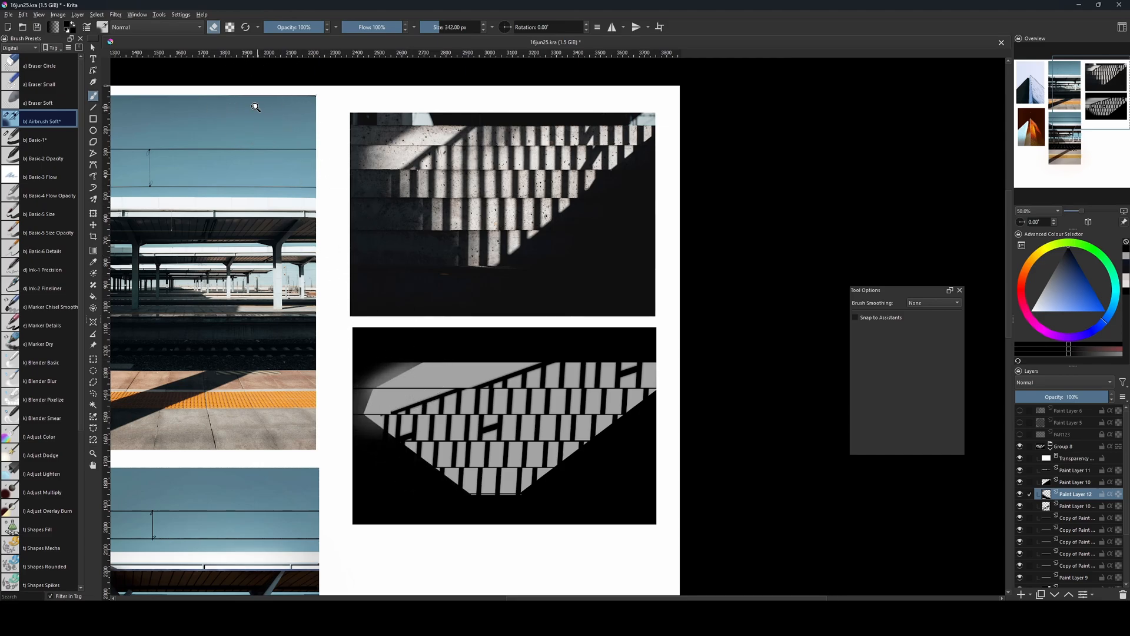
Apply a Gaussian Blur with a radius of about 137 px to the left shadow on Paint Layer 12.
{"action": "left_click", "coordinate": [115, 14]}
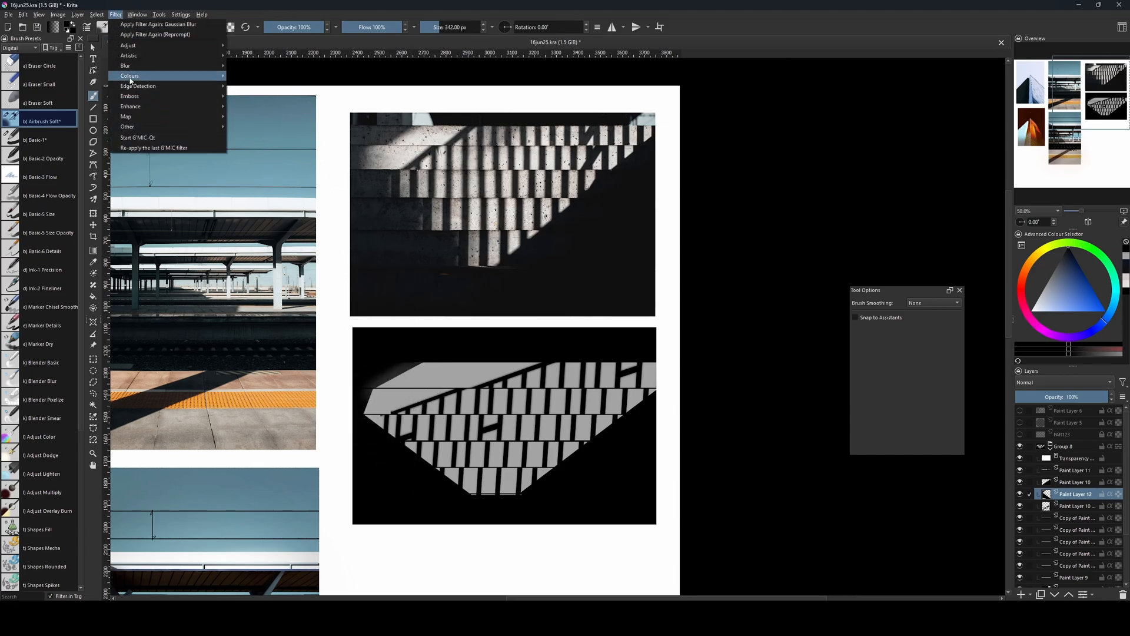
{"action": "mouse_move", "coordinate": [133, 73]}
{"action": "left_click", "coordinate": [254, 75]}
{"action": "left_click_drag", "start_coordinate": [714, 385], "coordinate": [782, 392]}
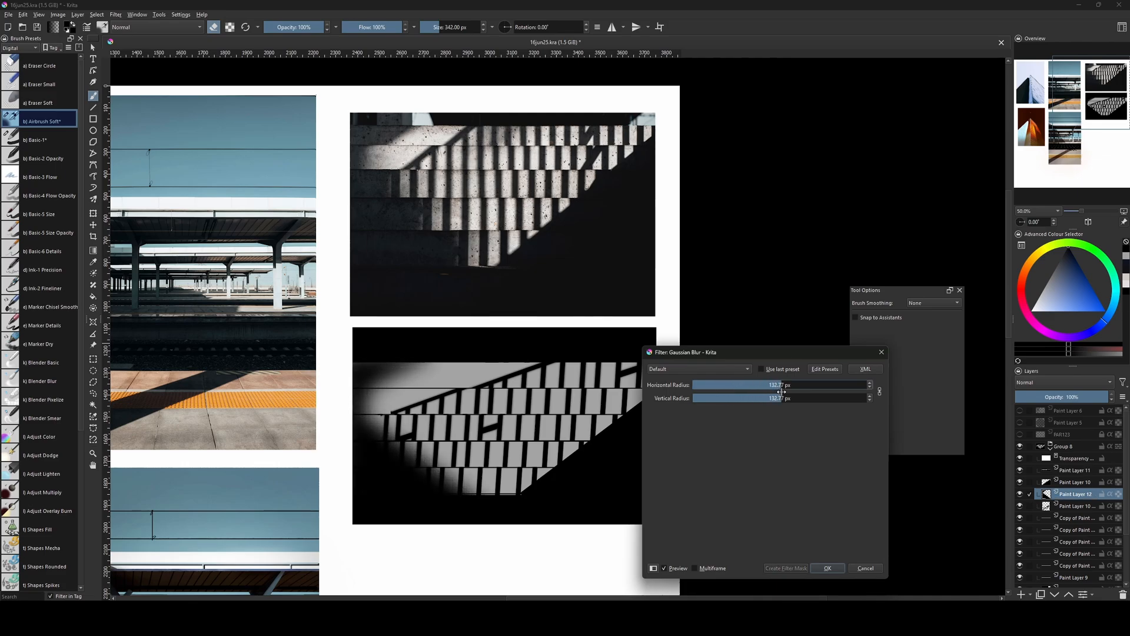
{"action": "left_click", "coordinate": [827, 568]}
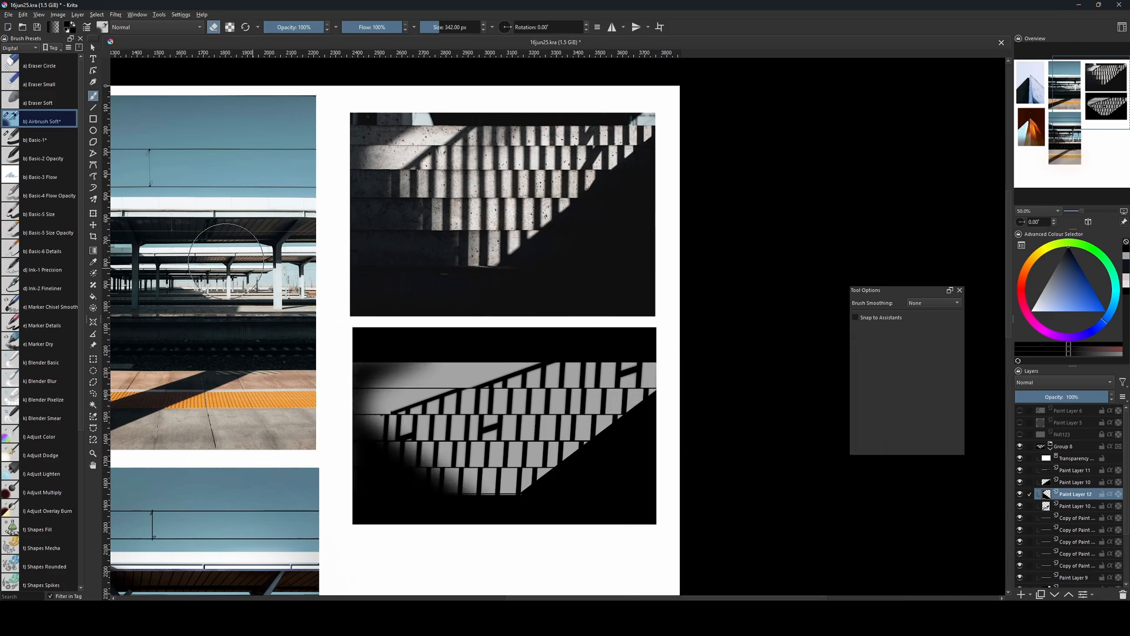
Paint black over the left and lower-left ends of the grey steps with the Basic-1 brush at about 59 to 73 px.
{"action": "left_click", "coordinate": [51, 140]}
{"action": "key", "text": "bracketleft"}
{"action": "key", "text": "bracketleft"}
{"action": "key", "text": "bracketleft"}
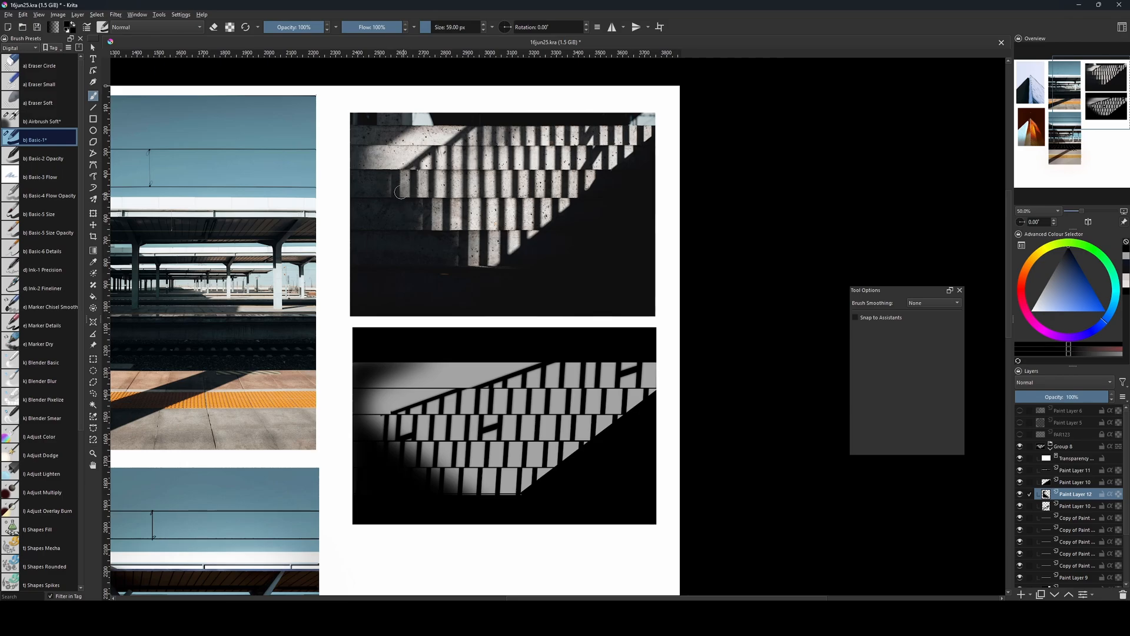
{"action": "key", "text": "bracketleft"}
{"action": "key", "text": "bracketright"}
{"action": "mouse_move", "coordinate": [383, 190]}
{"action": "left_mouse_down", "text": "shift"}
{"action": "mouse_move", "coordinate": [419, 210]}
{"action": "mouse_move", "coordinate": [389, 329]}
{"action": "left_mouse_up", "text": "shift"}
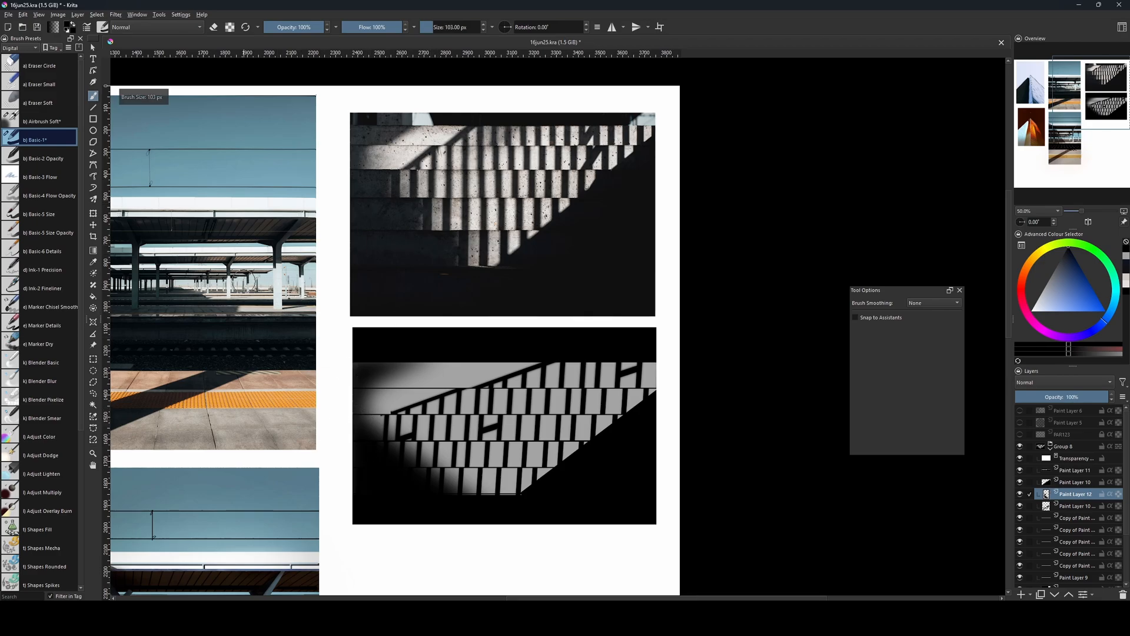
{"action": "mouse_move", "coordinate": [370, 440]}
{"action": "left_mouse_down", "text": "shift"}
{"action": "mouse_move", "coordinate": [356, 423]}
{"action": "mouse_move", "coordinate": [372, 422]}
{"action": "left_mouse_up", "text": "shift"}
{"action": "key", "text": "ctrl+z"}
{"action": "mouse_move", "coordinate": [371, 423]}
{"action": "left_mouse_down"}
{"action": "mouse_move", "coordinate": [370, 440]}
{"action": "mouse_move", "coordinate": [389, 452]}
{"action": "left_mouse_up"}
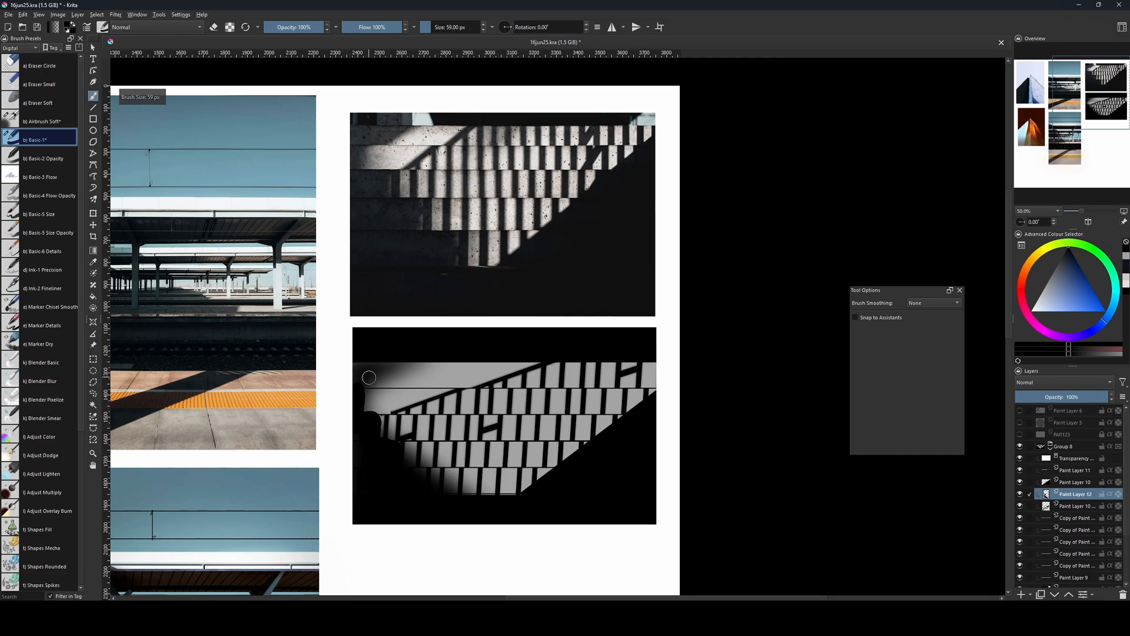
{"action": "left_click_drag", "start_coordinate": [383, 374], "coordinate": [401, 368], "text": "shift"}
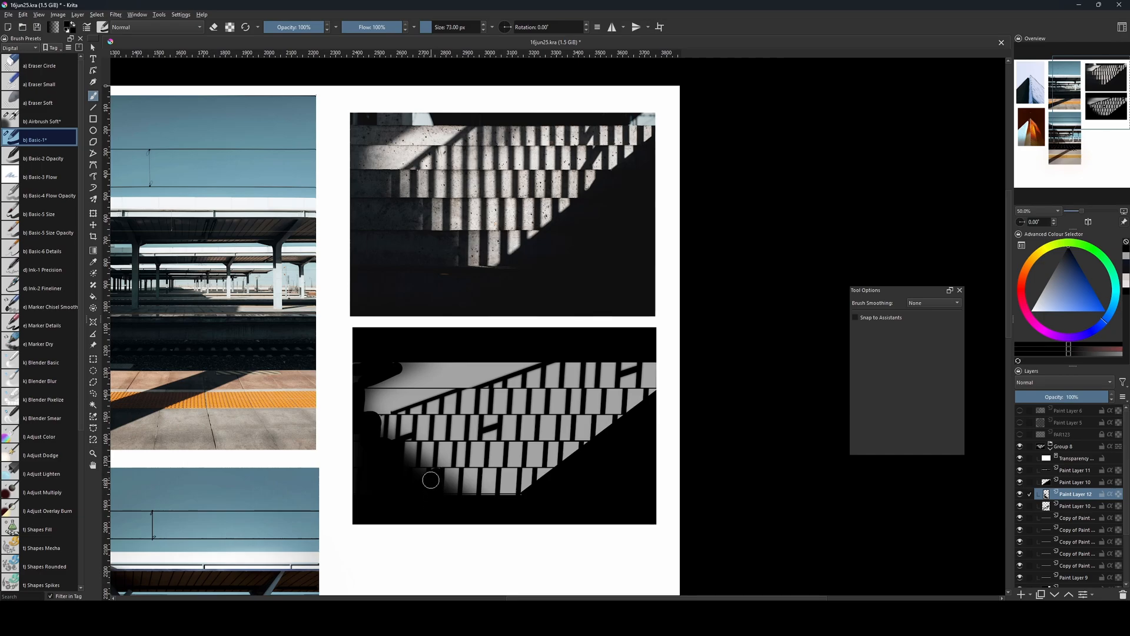
{"action": "key", "text": "bracketleft"}
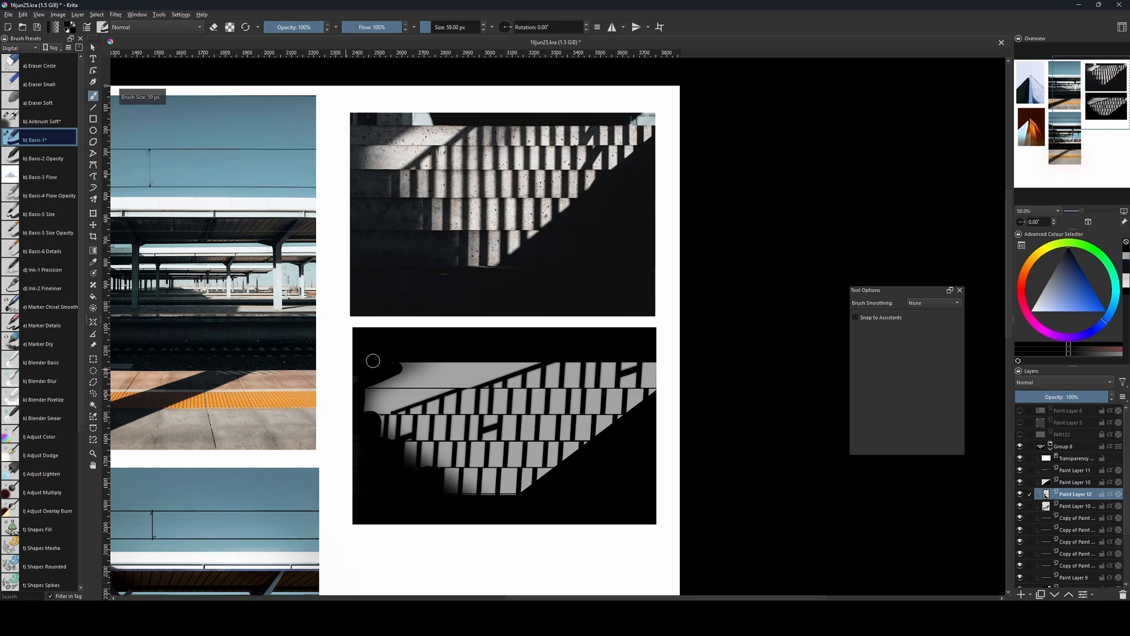
Blur the repainted left shadow with a Gaussian Blur radius of 50.88 px.
{"action": "left_click", "coordinate": [115, 15]}
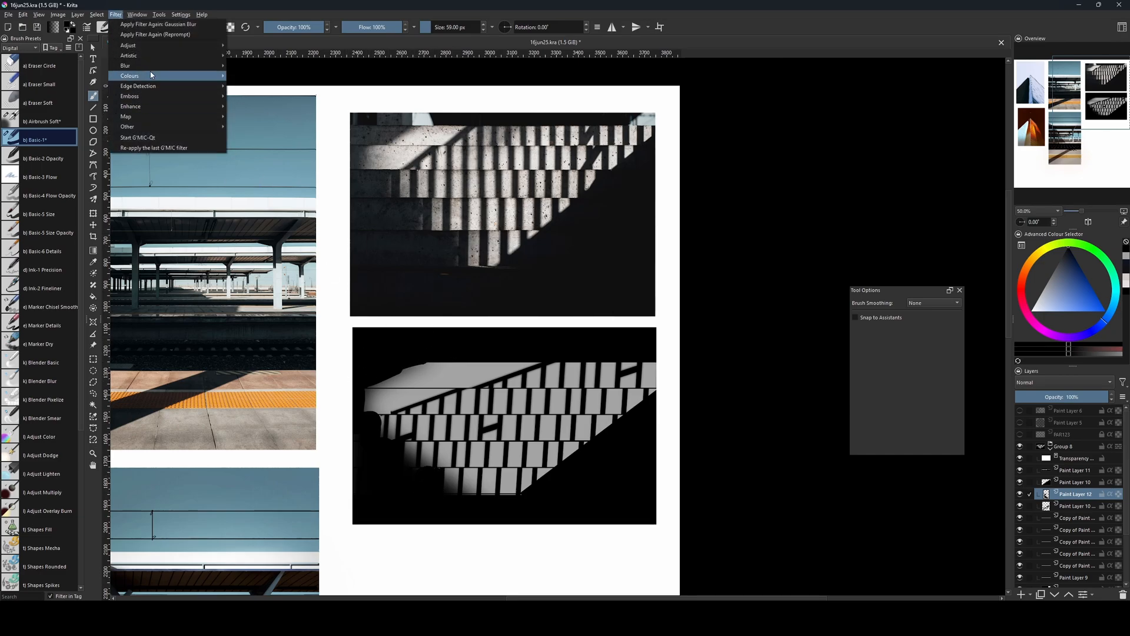
{"action": "mouse_move", "coordinate": [150, 76]}
{"action": "left_click", "coordinate": [253, 86]}
{"action": "left_click_drag", "start_coordinate": [722, 385], "coordinate": [746, 385]}
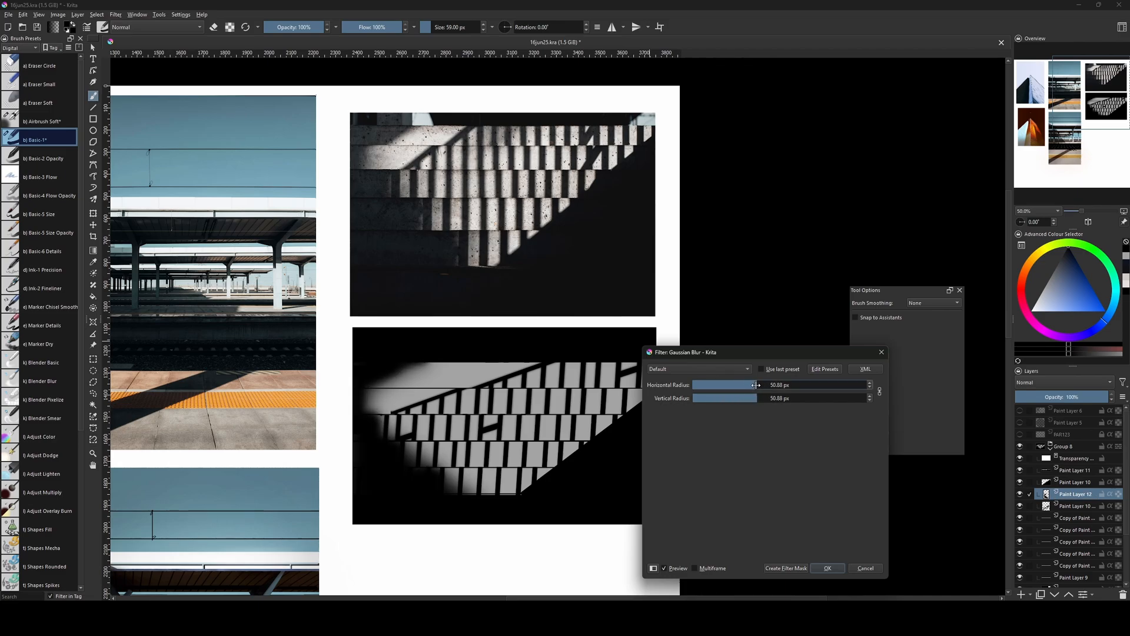
{"action": "left_click", "coordinate": [827, 568]}
Enlarge the Basic-1 brush to 110 px and add a new paint layer above the topmost copied line layer.
{"action": "mouse_move", "coordinate": [502, 429]}
{"action": "left_mouse_down"}
{"action": "mouse_move", "coordinate": [517, 423]}
{"action": "mouse_move", "coordinate": [502, 433]}
{"action": "left_mouse_up"}
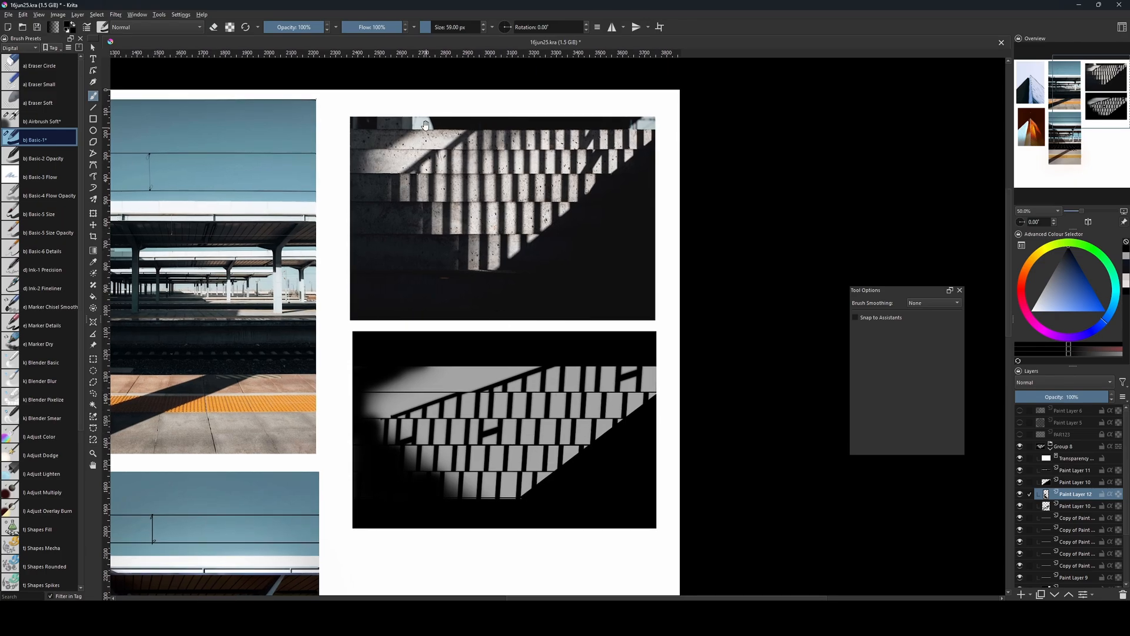
{"action": "key", "text": "bracketright"}
{"action": "key", "text": "bracketright"}
{"action": "key", "text": "bracketright"}
{"action": "key", "text": "bracketright"}
{"action": "key", "text": "bracketright"}
{"action": "key", "text": "bracketright"}
{"action": "key", "text": "bracketright"}
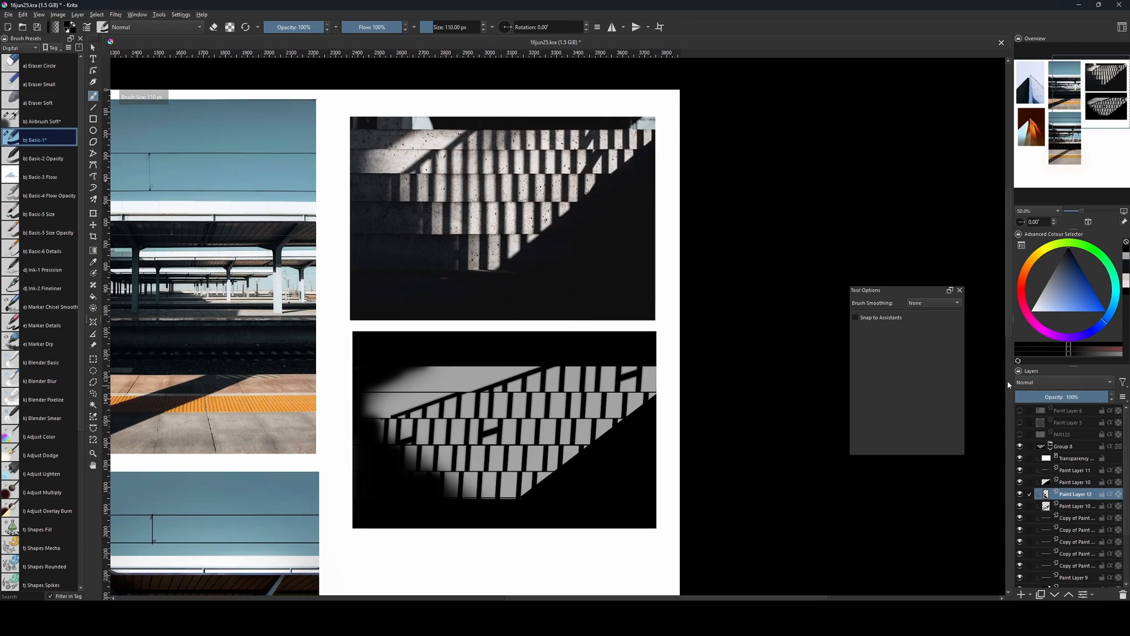
{"action": "left_click", "coordinate": [1066, 517]}
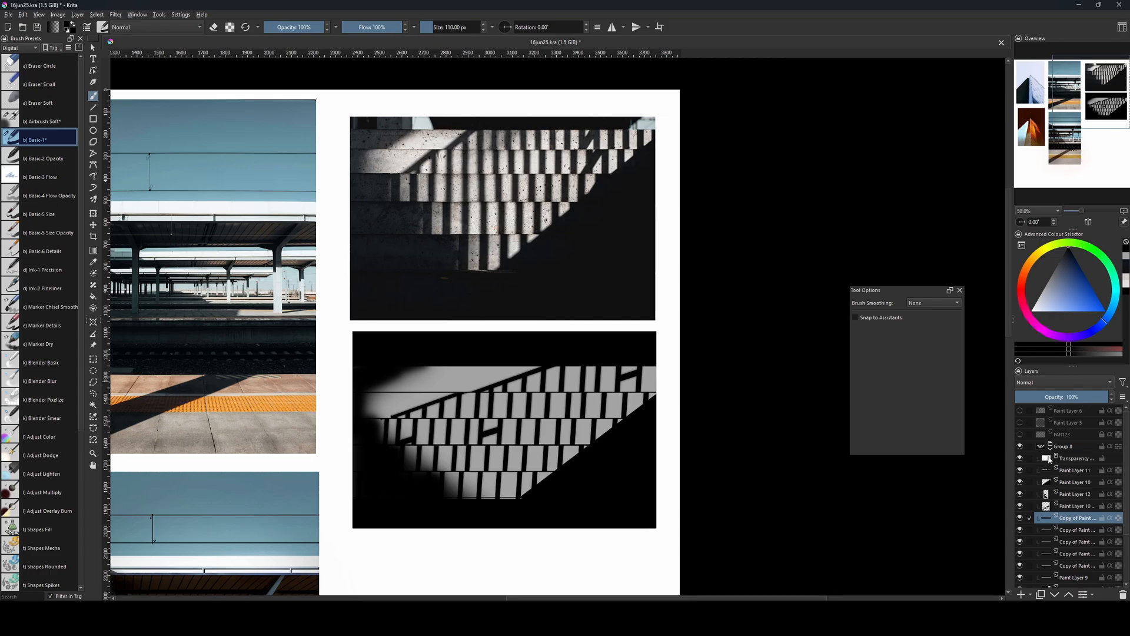
{"action": "left_click_drag", "start_coordinate": [644, 446], "coordinate": [635, 444]}
Choose a pale yellow as the painting colour, leaving the new layer's blending mode at Normal.
{"action": "left_click", "coordinate": [1056, 383]}
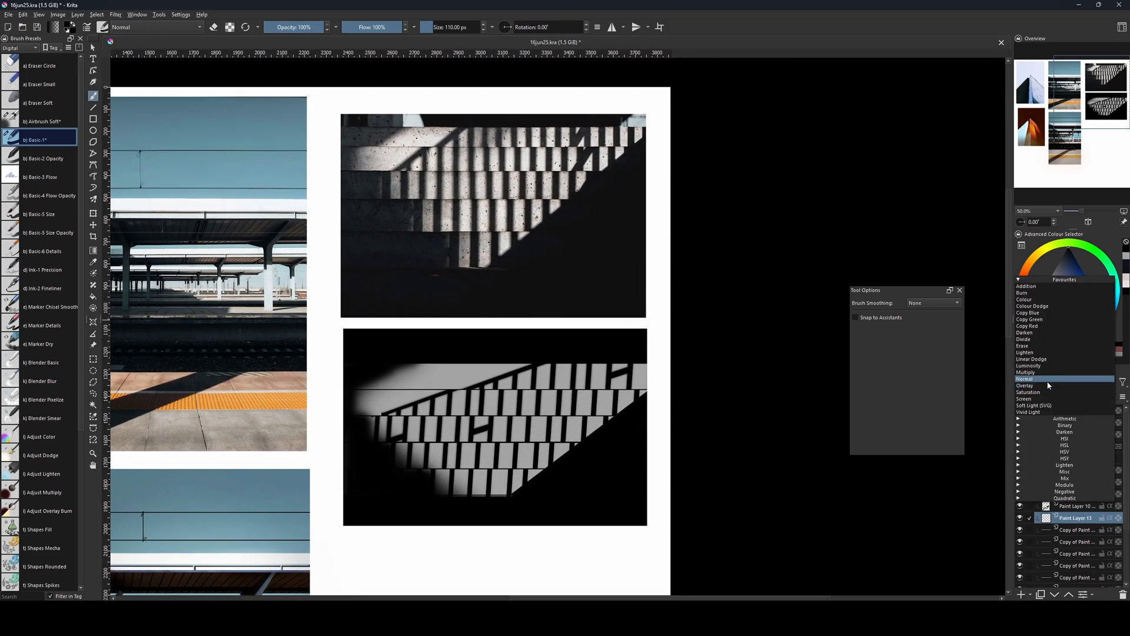
{"action": "left_click", "coordinate": [1042, 250]}
{"action": "left_click", "coordinate": [1045, 255]}
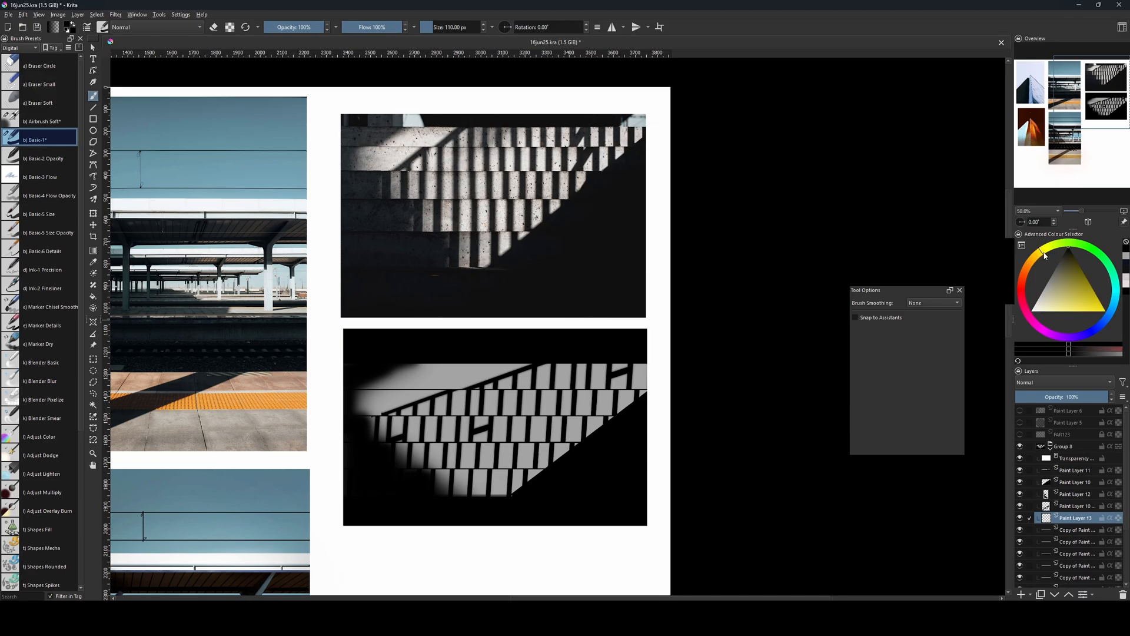
{"action": "left_click", "coordinate": [1045, 305]}
Try a large pale yellow stroke over the steps with the Basic-1 brush and undo it.
{"action": "key", "text": "bracketright"}
{"action": "key", "text": "bracketright"}
{"action": "key", "text": "bracketright"}
{"action": "key", "text": "bracketright"}
{"action": "key", "text": "bracketright"}
{"action": "key", "text": "bracketright"}
{"action": "key", "text": "bracketright"}
{"action": "key", "text": "bracketright"}
{"action": "key", "text": "bracketright"}
{"action": "key", "text": "bracketright"}
{"action": "key", "text": "bracketright"}
{"action": "key", "text": "bracketright"}
{"action": "key", "text": "bracketright"}
{"action": "key", "text": "bracketright"}
{"action": "key", "text": "bracketright"}
{"action": "key", "text": "bracketright"}
{"action": "key", "text": "bracketright"}
{"action": "key", "text": "bracketright"}
{"action": "key", "text": "bracketright"}
{"action": "key", "text": "bracketright"}
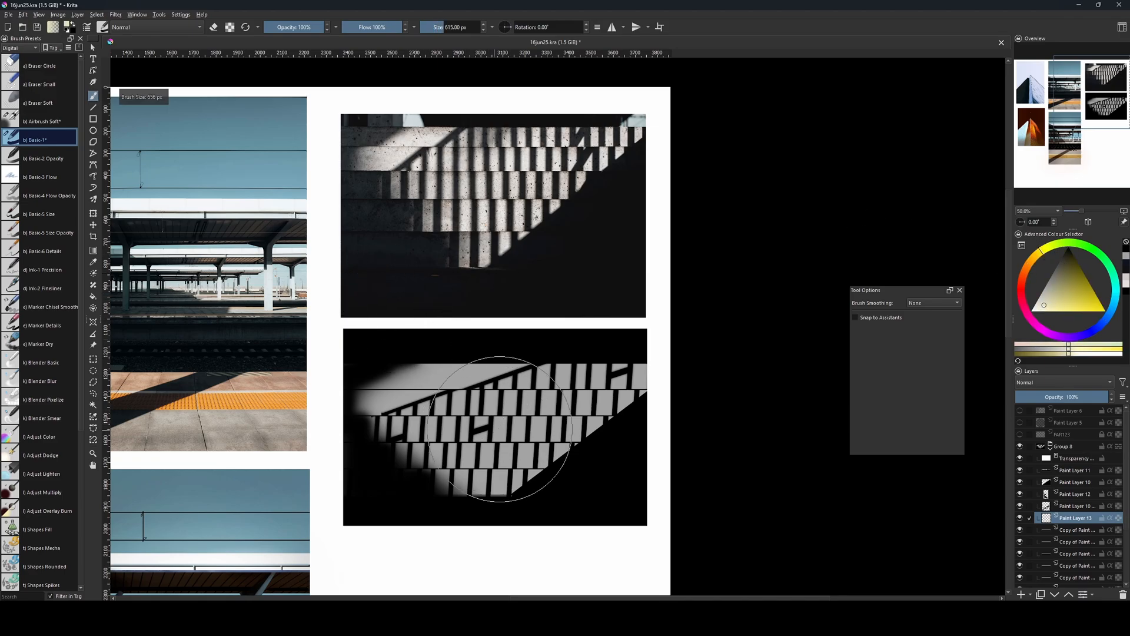
{"action": "left_click_drag", "start_coordinate": [452, 461], "coordinate": [515, 438]}
{"action": "key", "text": "ctrl+z"}
Spray pale yellow over the right part of the steps with the soft airbrush at 851 px and larger, eraser mode off.
{"action": "key", "text": "e"}
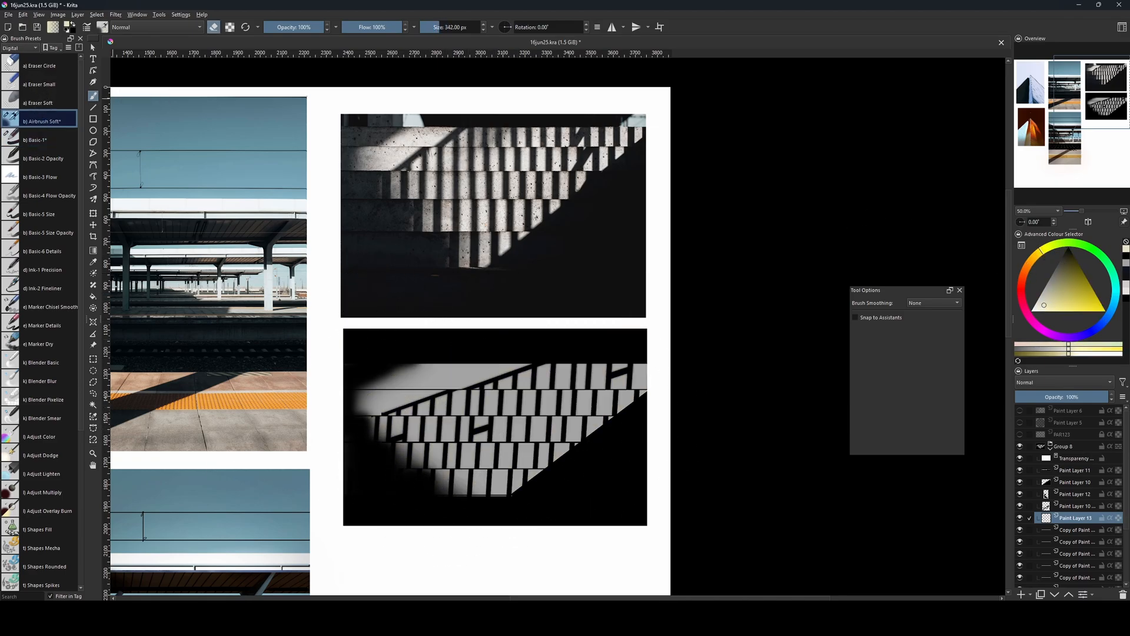
{"action": "key", "text": "bracketright"}
{"action": "key", "text": "bracketright"}
{"action": "key", "text": "bracketright"}
{"action": "key", "text": "bracketright"}
{"action": "key", "text": "bracketright"}
{"action": "key", "text": "bracketright"}
{"action": "key", "text": "bracketright"}
{"action": "key", "text": "bracketright"}
{"action": "key", "text": "bracketright"}
{"action": "key", "text": "bracketright"}
{"action": "key", "text": "bracketright"}
{"action": "key", "text": "bracketright"}
{"action": "key", "text": "bracketright"}
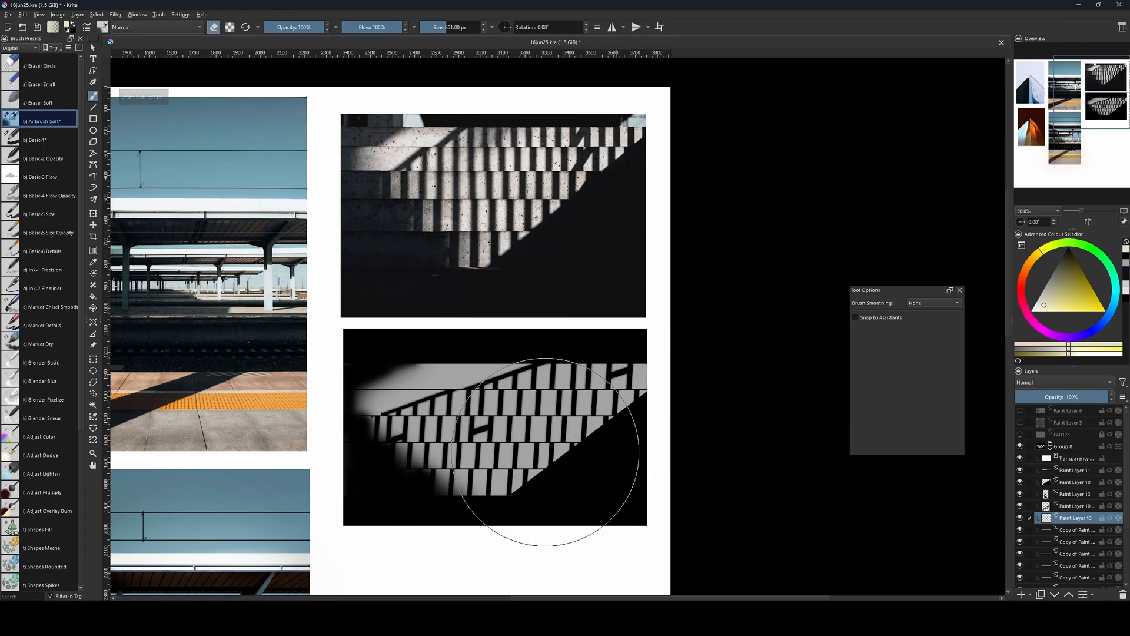
{"action": "key", "text": "e"}
{"action": "left_click_drag", "start_coordinate": [537, 464], "coordinate": [607, 418]}
{"action": "key", "text": "bracketright"}
{"action": "key", "text": "bracketright"}
{"action": "key", "text": "bracketright"}
{"action": "key", "text": "bracketright"}
{"action": "key", "text": "bracketright"}
{"action": "key", "text": "bracketright"}
{"action": "key", "text": "bracketright"}
{"action": "key", "text": "bracketright"}
{"action": "key", "text": "bracketright"}
{"action": "key", "text": "bracketright"}
{"action": "key", "text": "bracketright"}
{"action": "key", "text": "bracketright"}
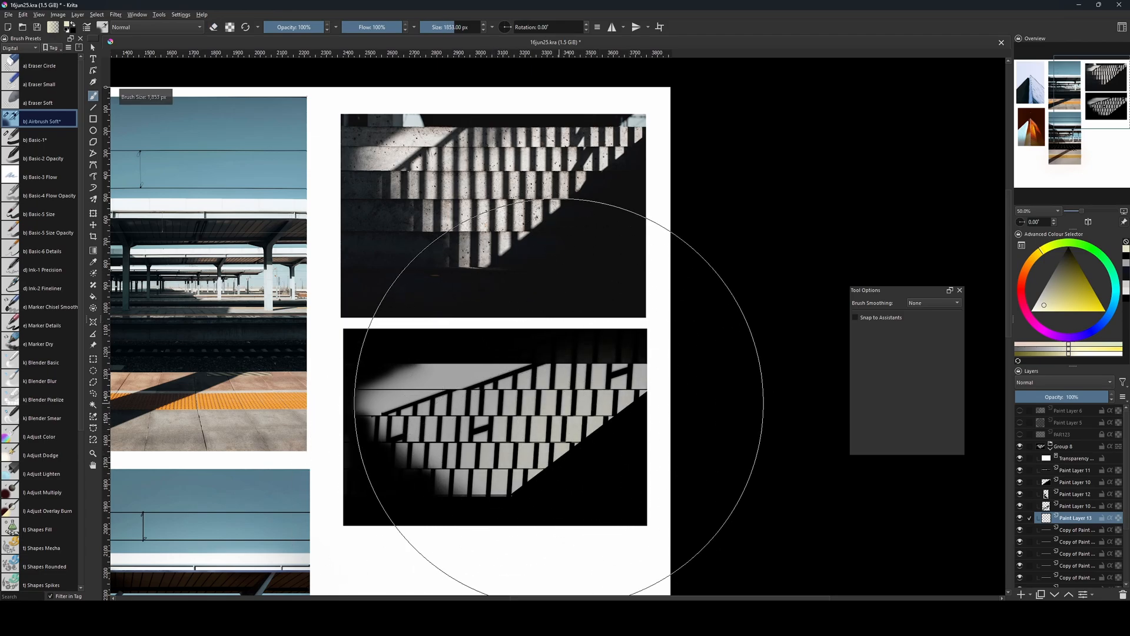
Build up the pale yellow tint on the steps with the soft airbrush at 700 px, then reduce it to 444 px.
{"action": "key", "text": "bracketleft"}
{"action": "key", "text": "bracketleft"}
{"action": "key", "text": "bracketleft"}
{"action": "key", "text": "bracketleft"}
{"action": "key", "text": "bracketleft"}
{"action": "key", "text": "bracketleft"}
{"action": "key", "text": "bracketleft"}
{"action": "key", "text": "bracketleft"}
{"action": "key", "text": "bracketleft"}
{"action": "key", "text": "bracketleft"}
{"action": "key", "text": "bracketleft"}
{"action": "key", "text": "bracketleft"}
{"action": "key", "text": "bracketleft"}
{"action": "key", "text": "bracketleft"}
{"action": "key", "text": "bracketleft"}
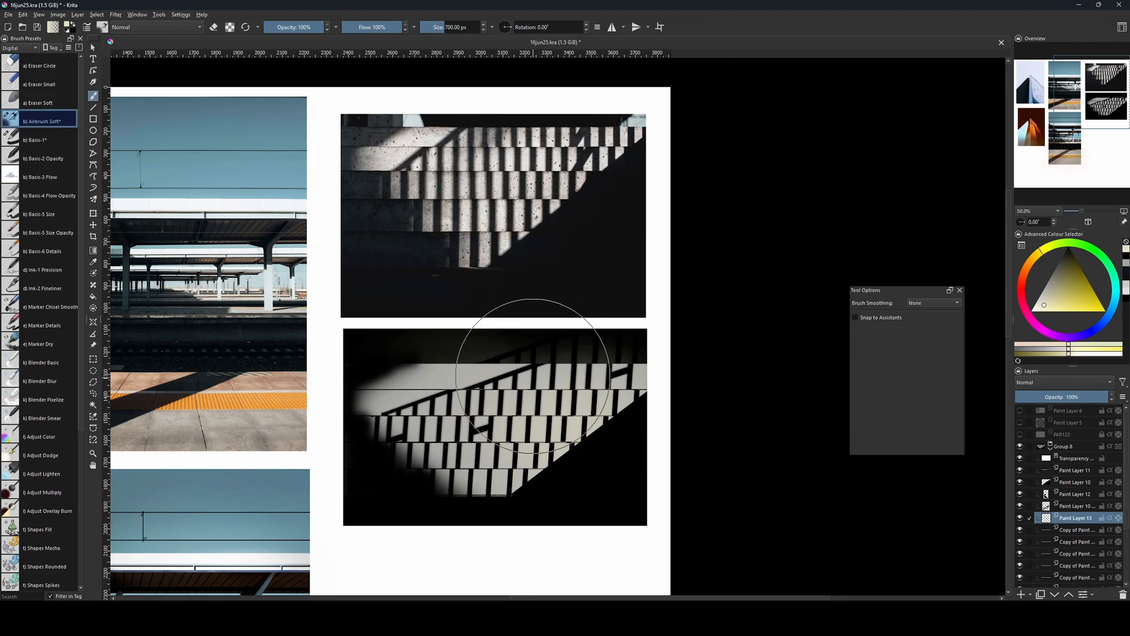
{"action": "key", "text": "bracketleft"}
{"action": "key", "text": "bracketleft"}
{"action": "key", "text": "bracketleft"}
{"action": "key", "text": "bracketleft"}
{"action": "key", "text": "bracketleft"}
{"action": "key", "text": "bracketleft"}
{"action": "key", "text": "bracketleft"}
{"action": "key", "text": "bracketleft"}
{"action": "key", "text": "bracketleft"}
{"action": "key", "text": "bracketleft"}
{"action": "key", "text": "bracketleft"}
{"action": "key", "text": "bracketleft"}
{"action": "key", "text": "bracketleft"}
{"action": "key", "text": "bracketleft"}
{"action": "key", "text": "bracketleft"}
{"action": "key", "text": "bracketleft"}
{"action": "key", "text": "bracketleft"}
{"action": "key", "text": "bracketleft"}
{"action": "key", "text": "bracketleft"}
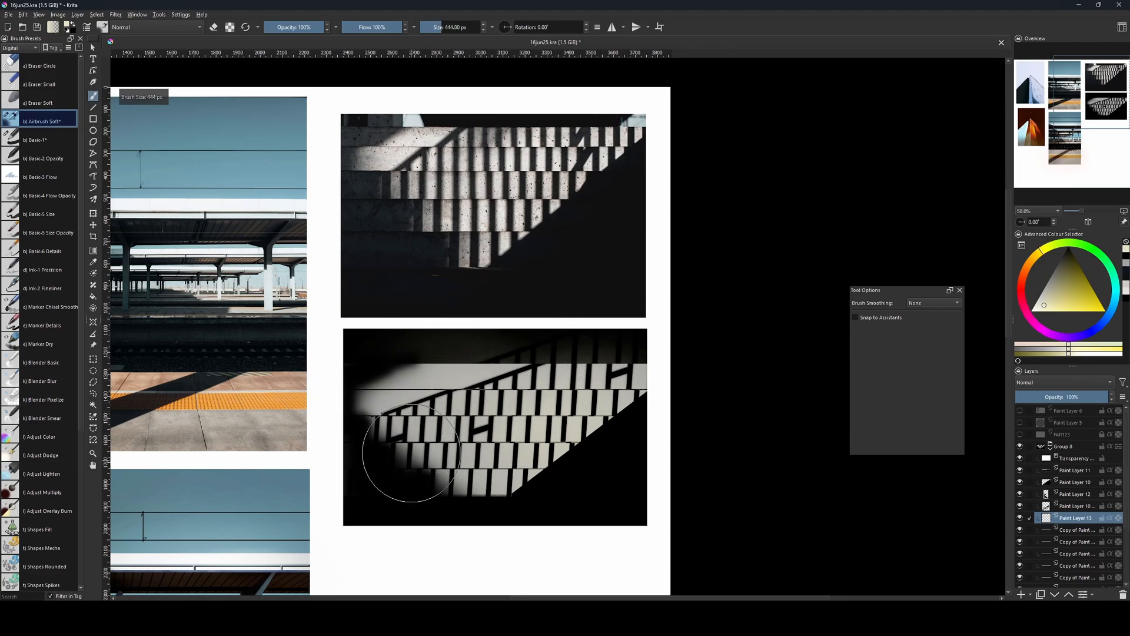
Switch from the soft airbrush to the Basic-2 Opacity brush and enlarge it to 59 px.
{"action": "key", "text": "bracketright"}
{"action": "key", "text": "bracketright"}
{"action": "key", "text": "bracketright"}
{"action": "key", "text": "bracketright"}
{"action": "key", "text": "bracketright"}
{"action": "key", "text": "bracketright"}
{"action": "key", "text": "bracketright"}
{"action": "key", "text": "bracketright"}
{"action": "key", "text": "bracketright"}
{"action": "key", "text": "bracketright"}
{"action": "key", "text": "bracketright"}
{"action": "key", "text": "bracketright"}
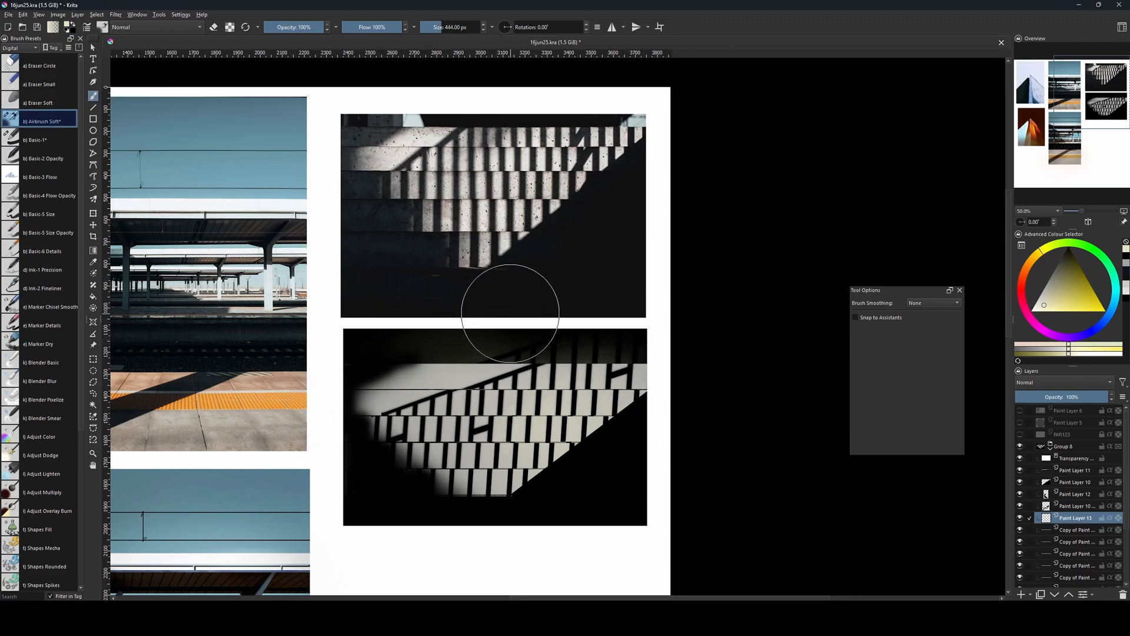
{"action": "left_click", "coordinate": [40, 159]}
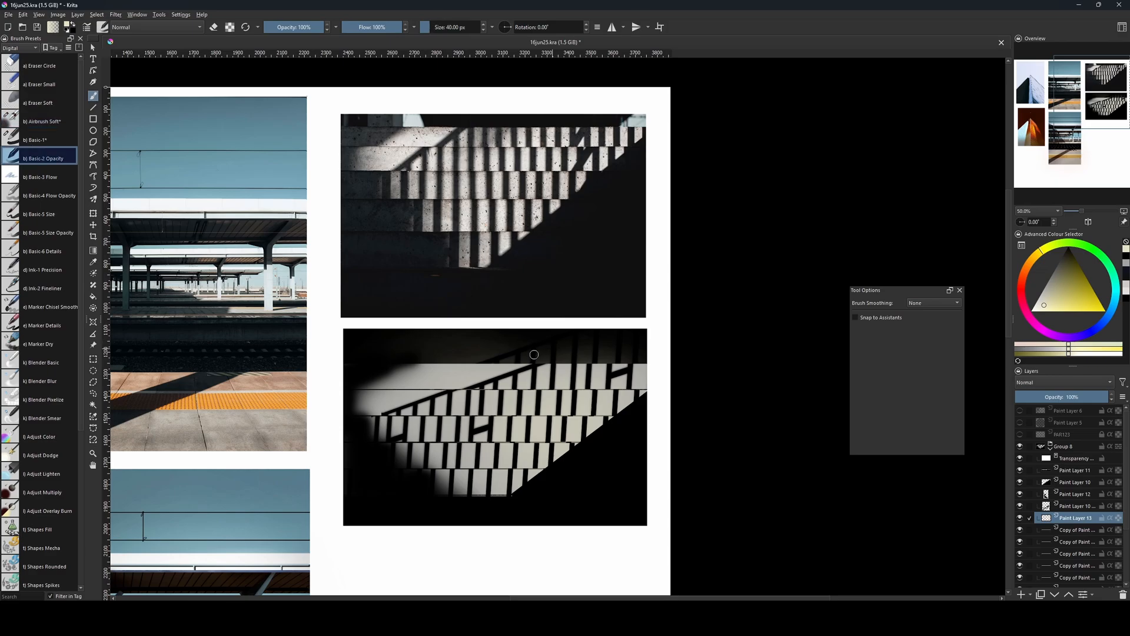
{"action": "key", "text": "bracketright"}
Clear the railing parts above the top step on the merged railing layer using a 1527 × 255 px rectangular selection, and deselect.
{"action": "left_click", "coordinate": [1067, 508]}
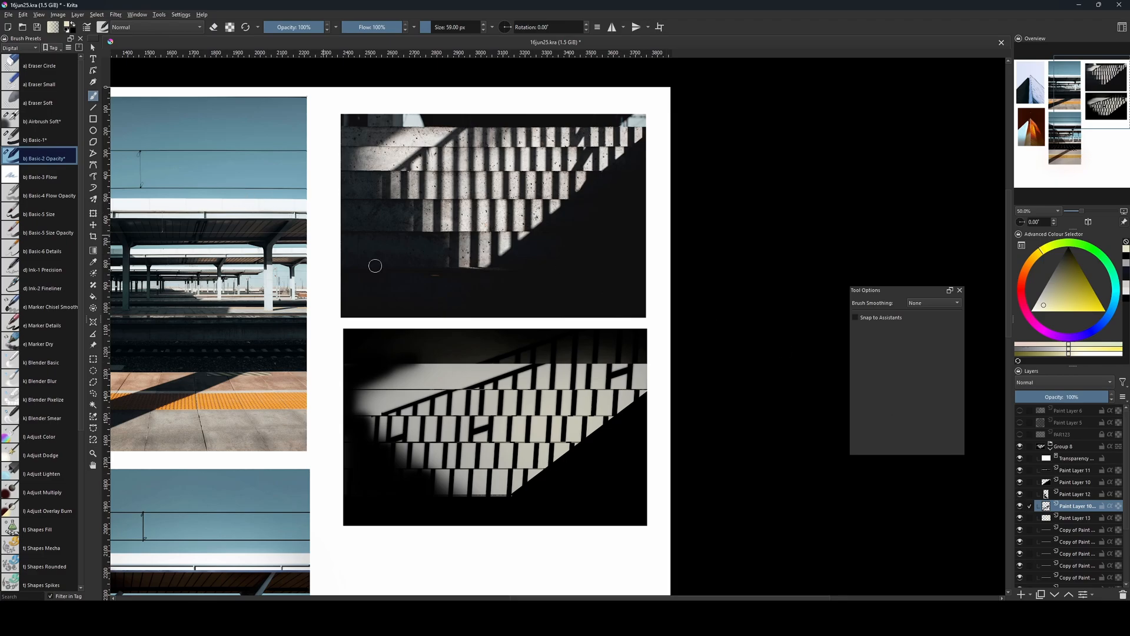
{"action": "key", "text": "ctrl+r"}
{"action": "left_click_drag", "start_coordinate": [326, 307], "coordinate": [664, 363]}
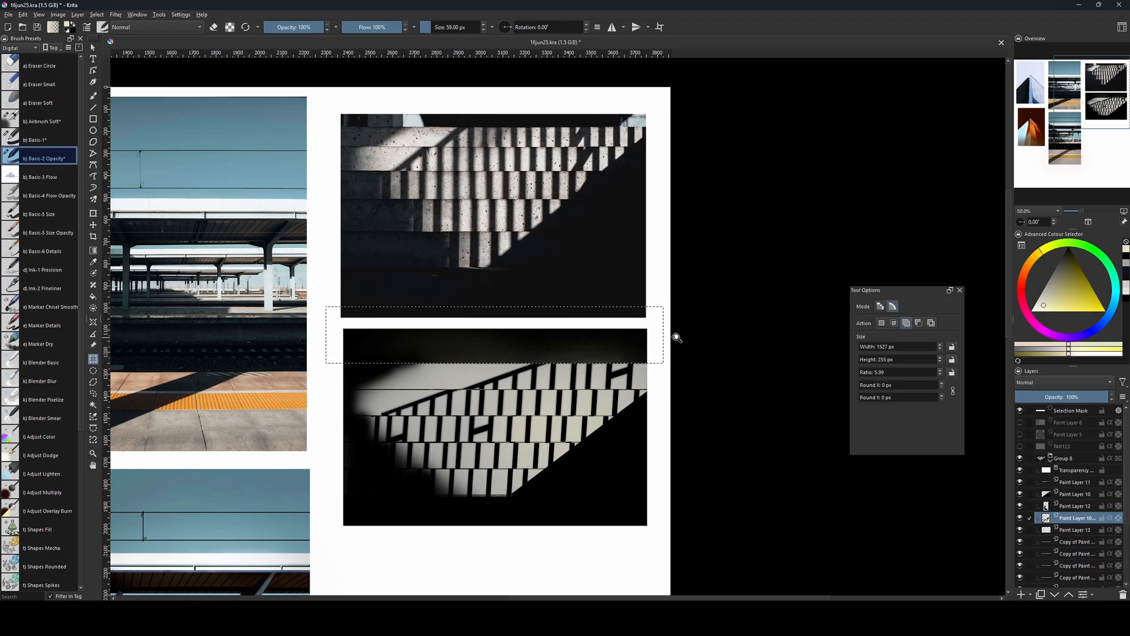
{"action": "left_click", "coordinate": [677, 338]}
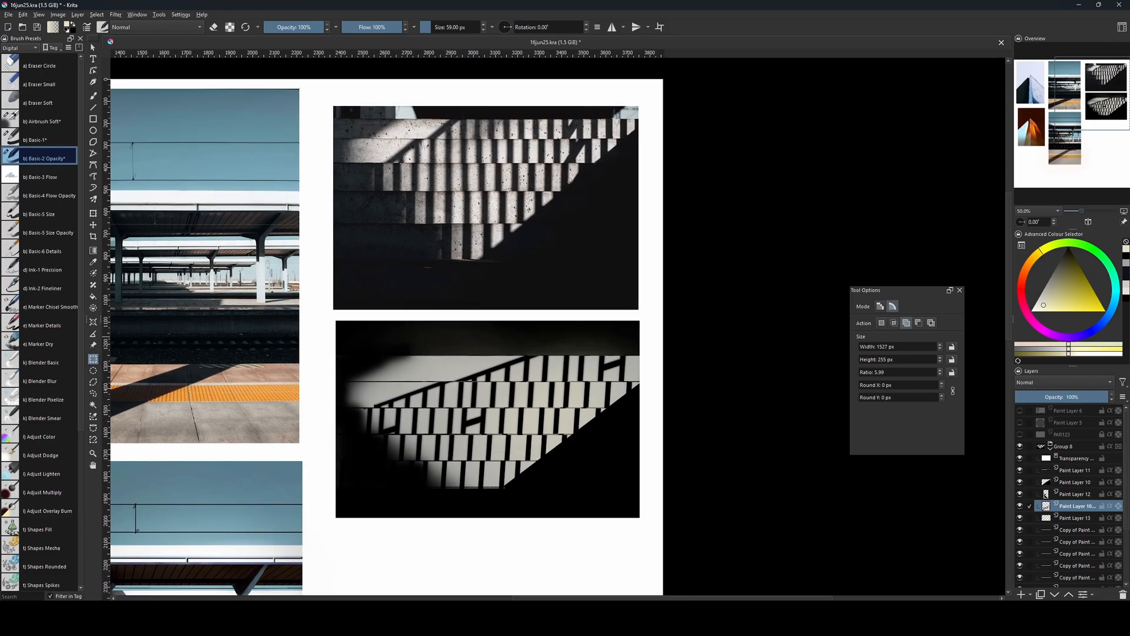
Merge the five copied line layers and Paint Layer 9 into one layer.
{"action": "key", "text": "b"}
{"action": "key", "text": "bracketleft"}
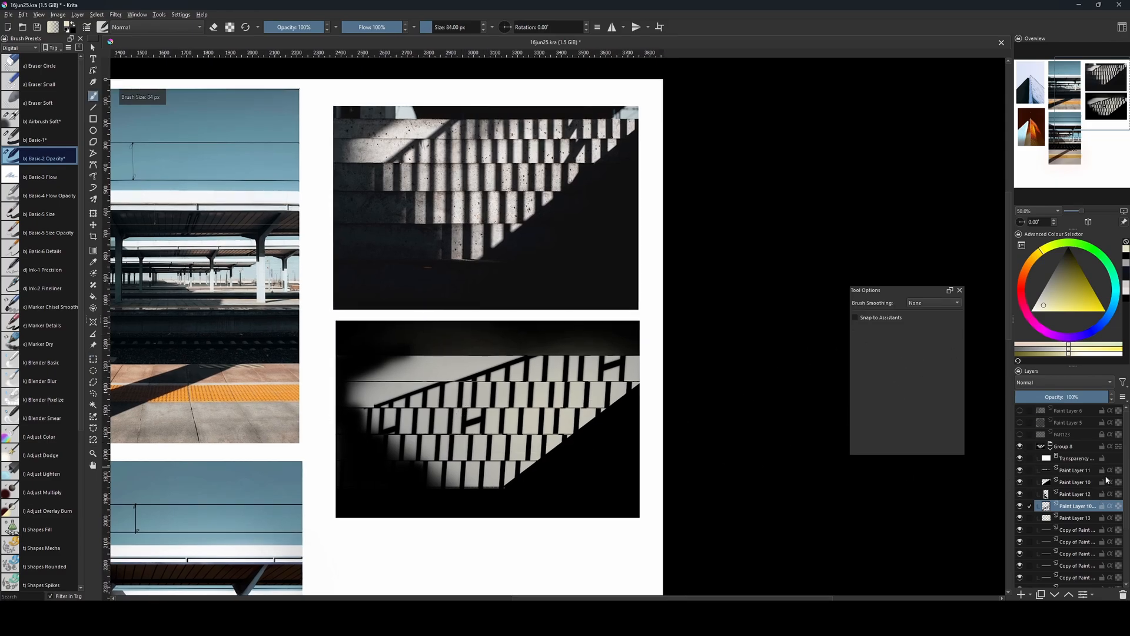
{"action": "scroll", "coordinate": [1107, 480], "scroll_direction": "down", "scroll_amount": 3}
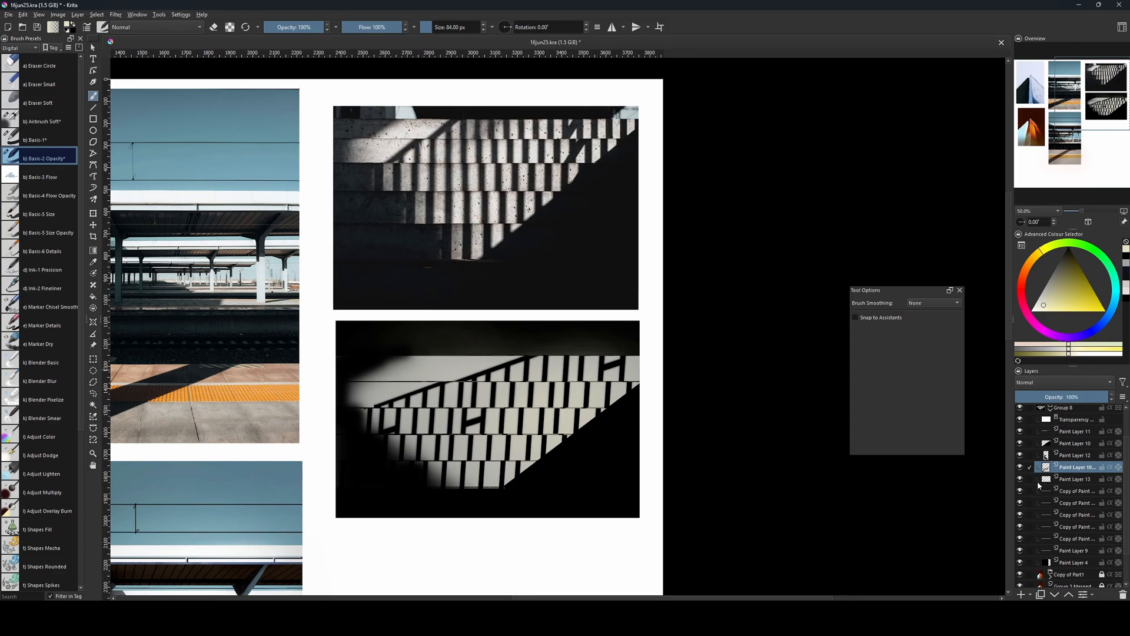
{"action": "left_click", "coordinate": [1073, 491]}
{"action": "left_click", "coordinate": [1070, 549], "text": "shift"}
{"action": "key", "text": "v"}
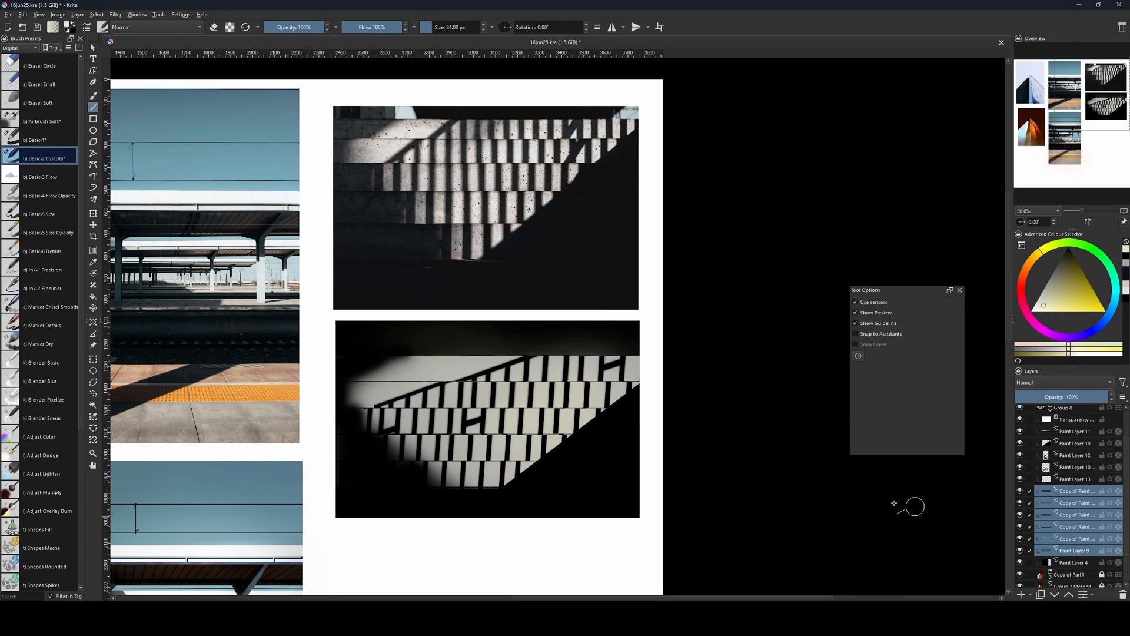
{"action": "key", "text": "b"}
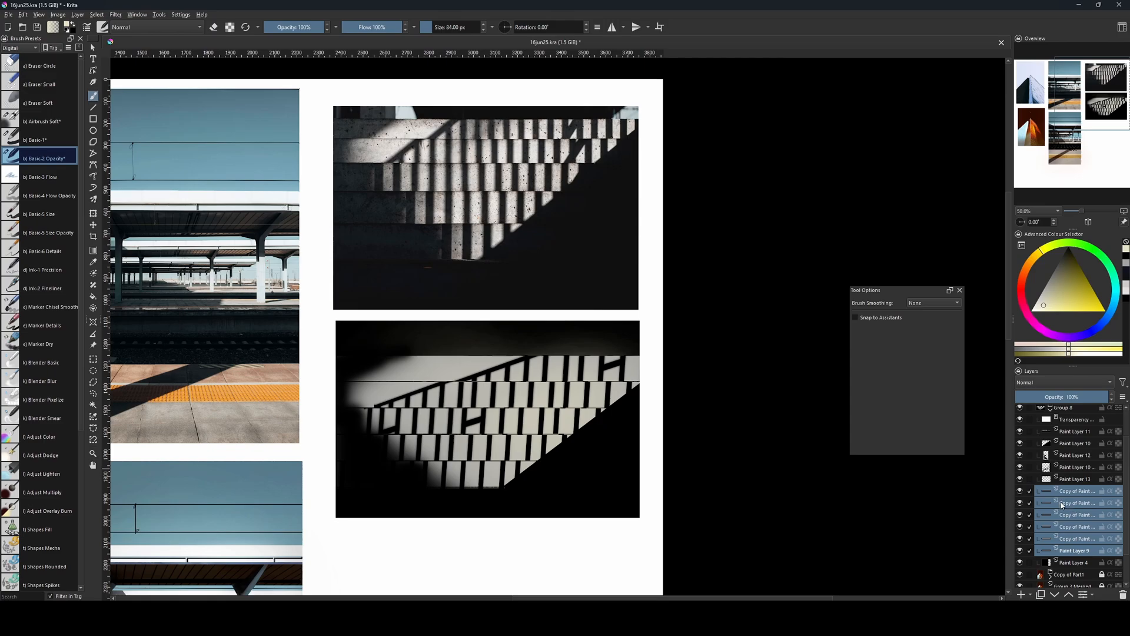
{"action": "key", "text": "ctrl+e"}
Switch from the Basic-2 Opacity brush to the Texture Noise brush in the Textures preset set.
{"action": "key", "text": "bracketleft"}
{"action": "key", "text": "bracketleft"}
{"action": "key", "text": "bracketleft"}
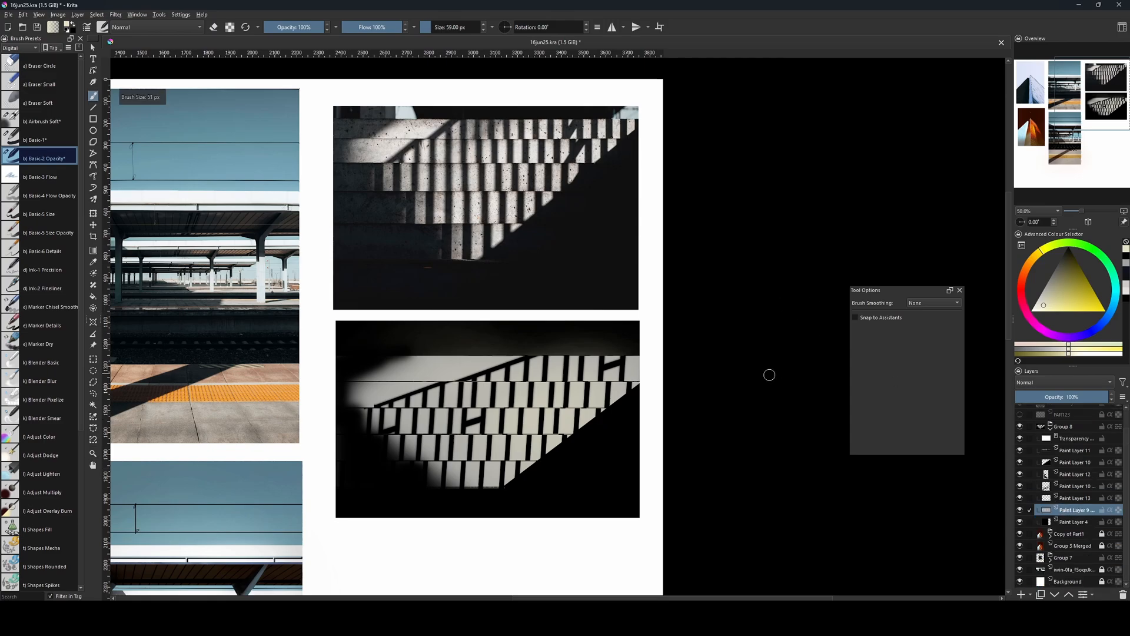
{"action": "left_click_drag", "start_coordinate": [474, 279], "coordinate": [470, 357]}
{"action": "key", "text": "bracketright"}
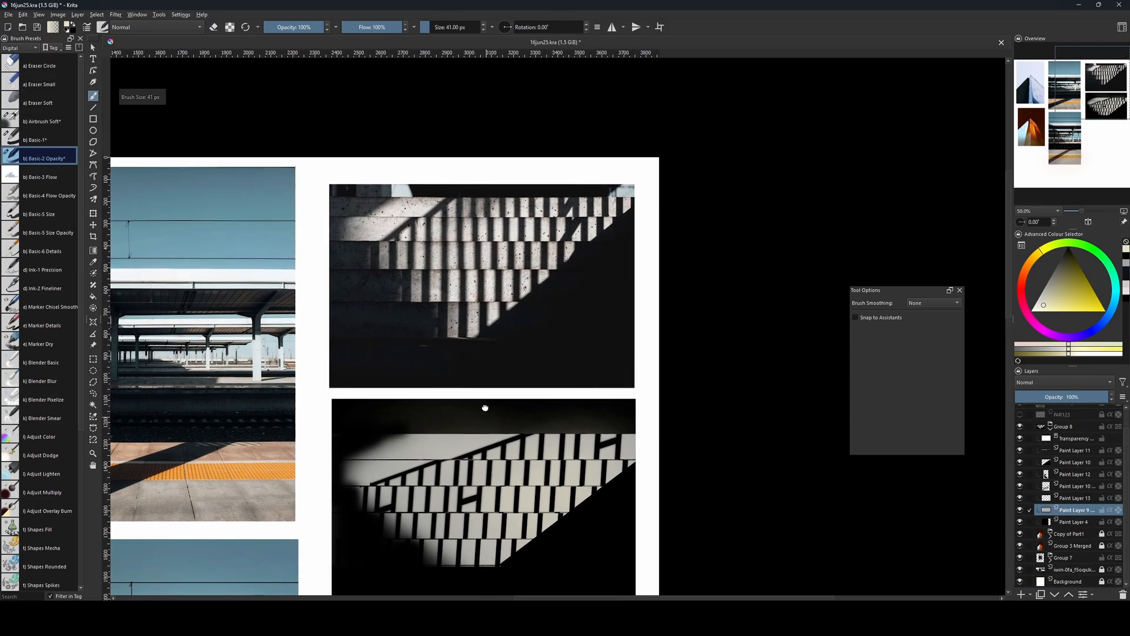
{"action": "left_click_drag", "start_coordinate": [486, 408], "coordinate": [497, 294]}
{"action": "key", "text": "bracketright"}
{"action": "left_click", "coordinate": [20, 47]}
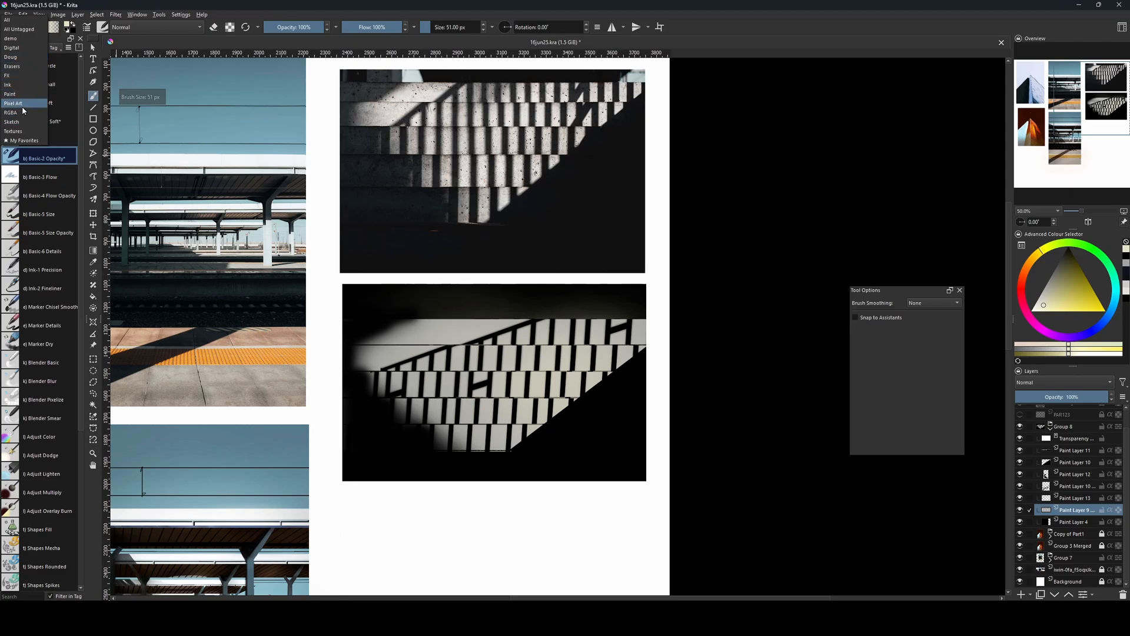
{"action": "left_click", "coordinate": [22, 132]}
{"action": "left_click", "coordinate": [41, 195]}
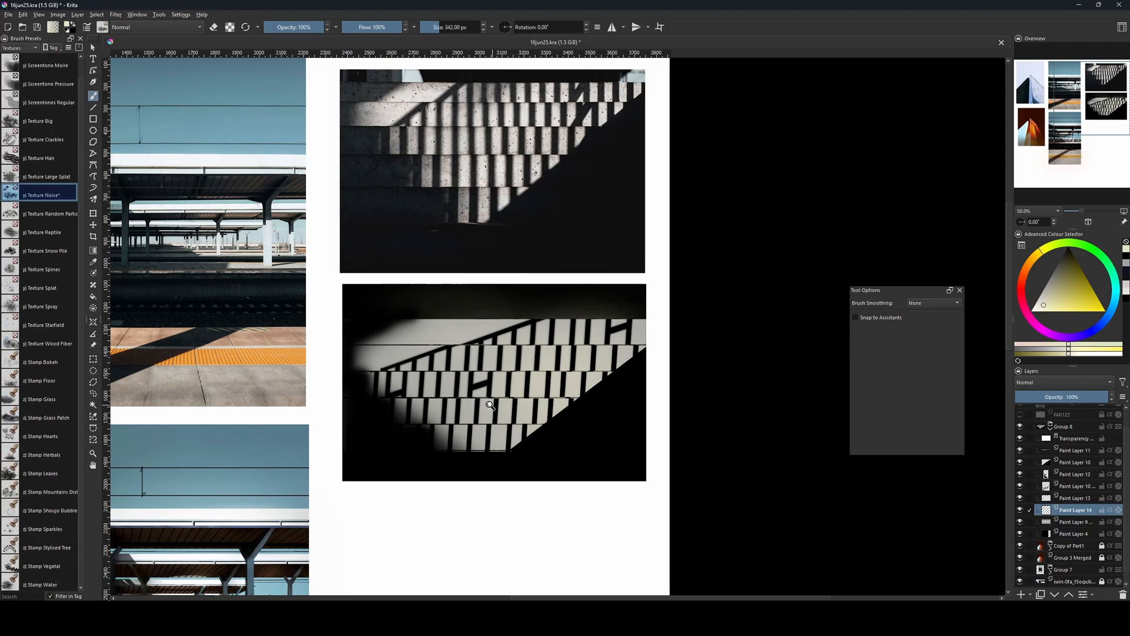
Turn the merged Paint Layer 9 into a quick clipping group with its own mask layer.
{"action": "right_click", "coordinate": [1063, 510]}
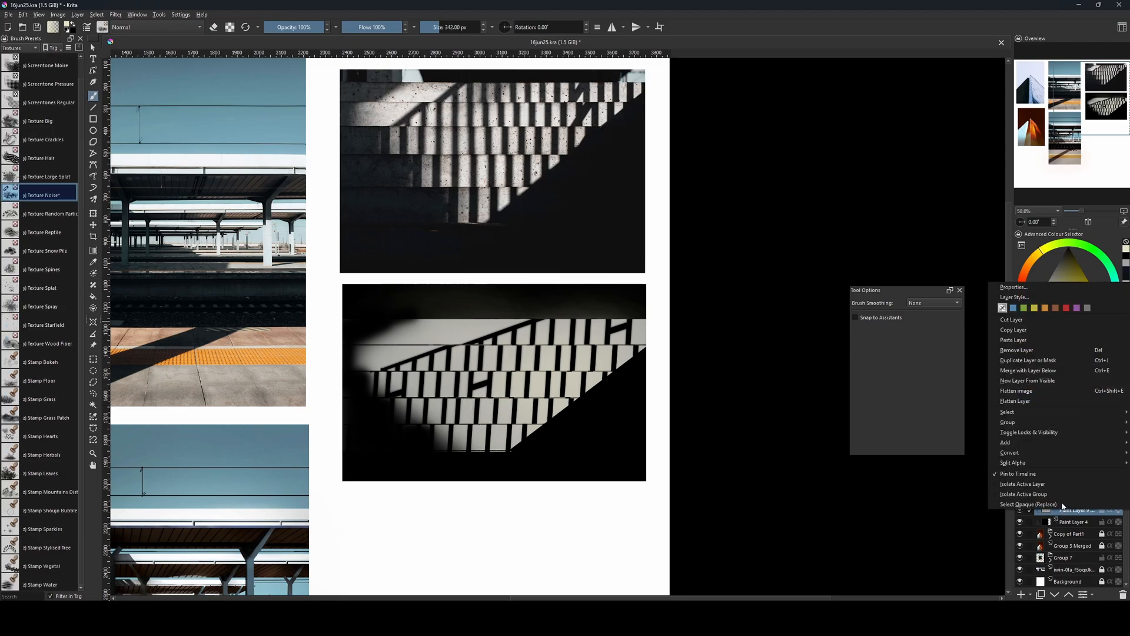
{"action": "mouse_move", "coordinate": [1022, 424]}
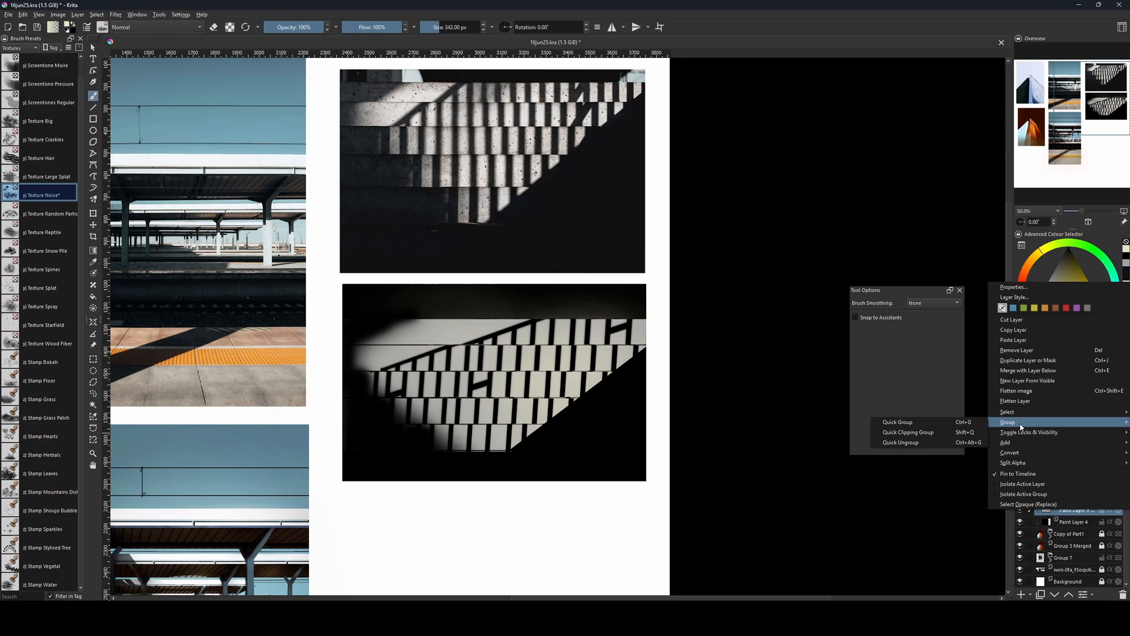
{"action": "left_click", "coordinate": [962, 434]}
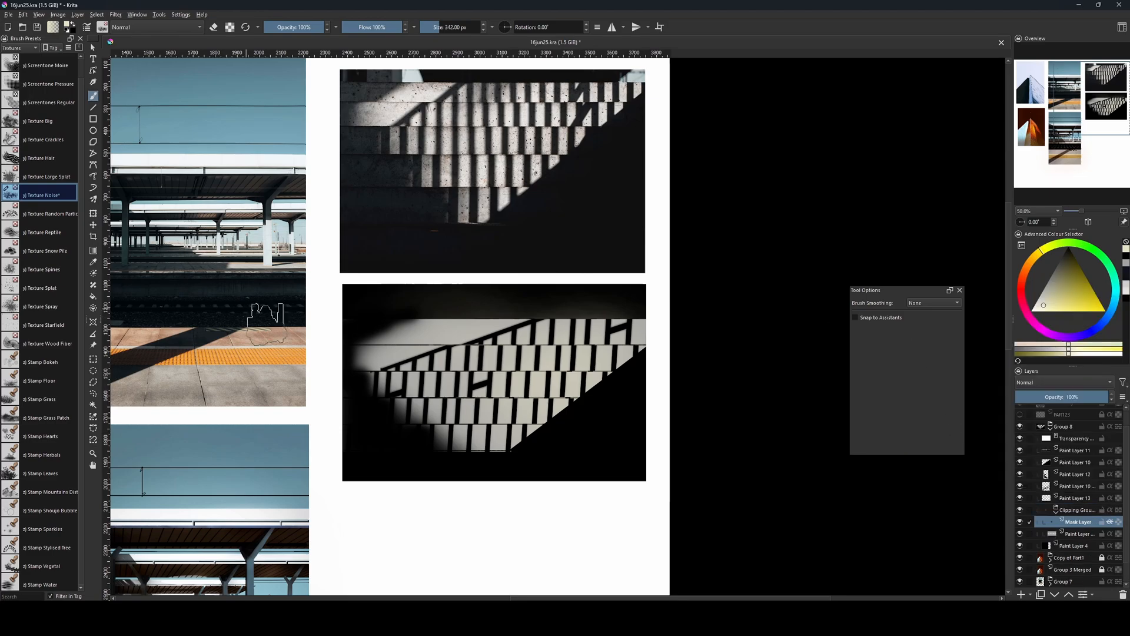
Paint faint noise over the steps on the mask layer in light beige and dark olive, and enlarge the Texture Noise brush to 390 px.
{"action": "left_click_drag", "start_coordinate": [1045, 305], "coordinate": [1052, 298]}
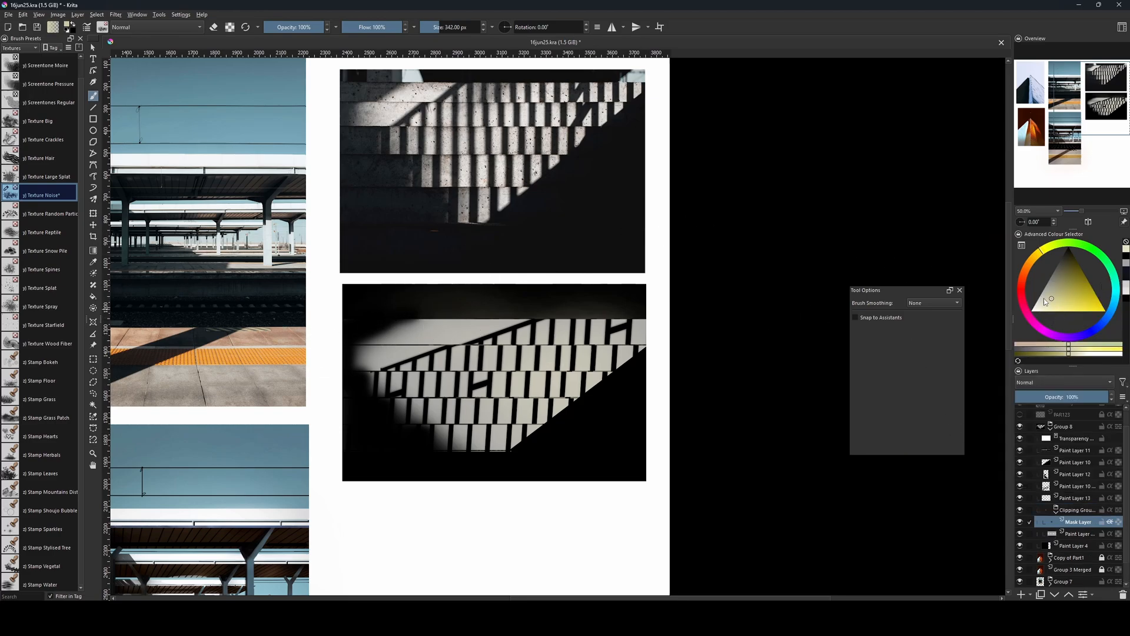
{"action": "left_click", "coordinate": [1046, 295]}
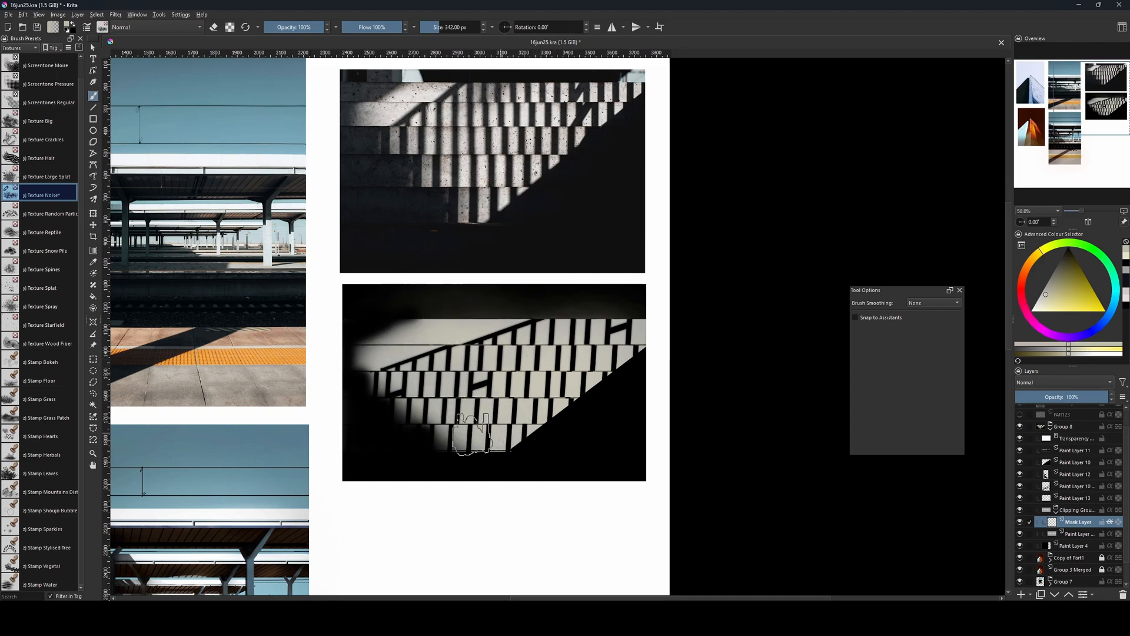
{"action": "left_click", "coordinate": [1067, 269]}
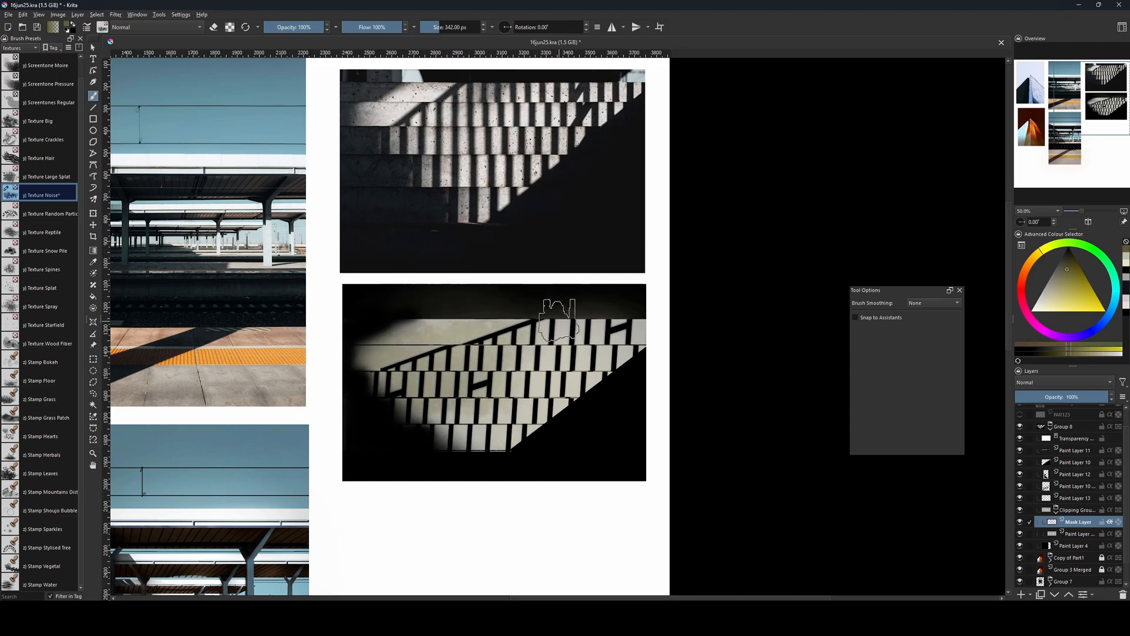
{"action": "scroll", "coordinate": [554, 320], "scroll_direction": "up", "scroll_amount": 2}
{"action": "left_click_drag", "start_coordinate": [554, 396], "coordinate": [655, 318]}
{"action": "key", "text": "bracketright"}
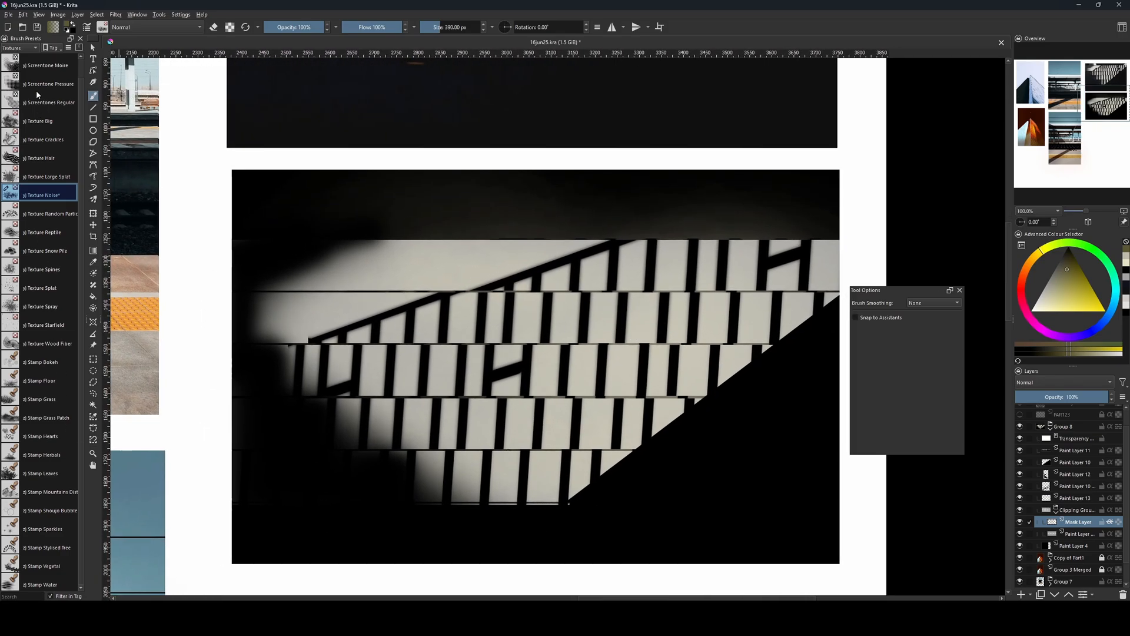
Switch to the Dry Bristles Eroded brush from the Paint preset set and reduce its size.
{"action": "left_click", "coordinate": [20, 48]}
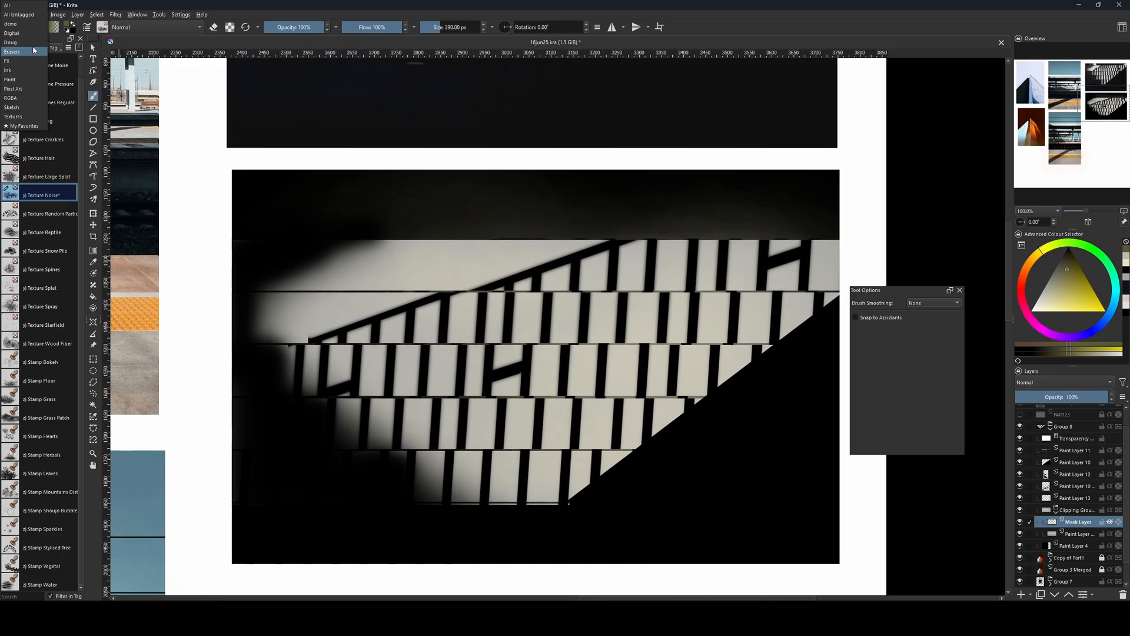
{"action": "left_click", "coordinate": [23, 80]}
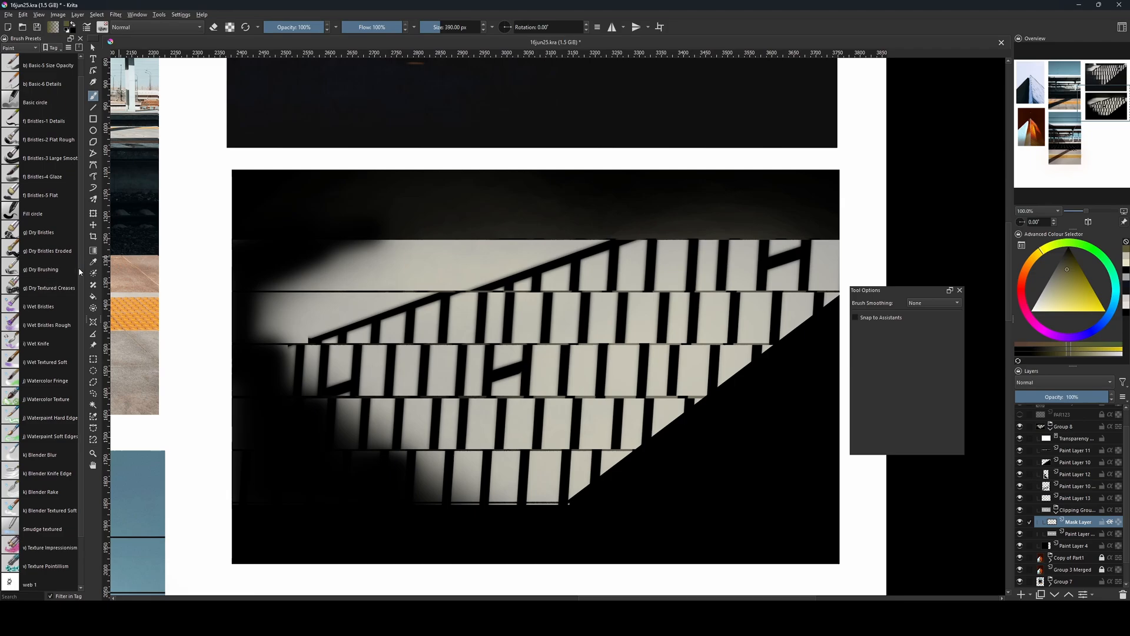
{"action": "left_click", "coordinate": [48, 251]}
{"action": "key", "text": "bracketleft"}
{"action": "key", "text": "bracketleft"}
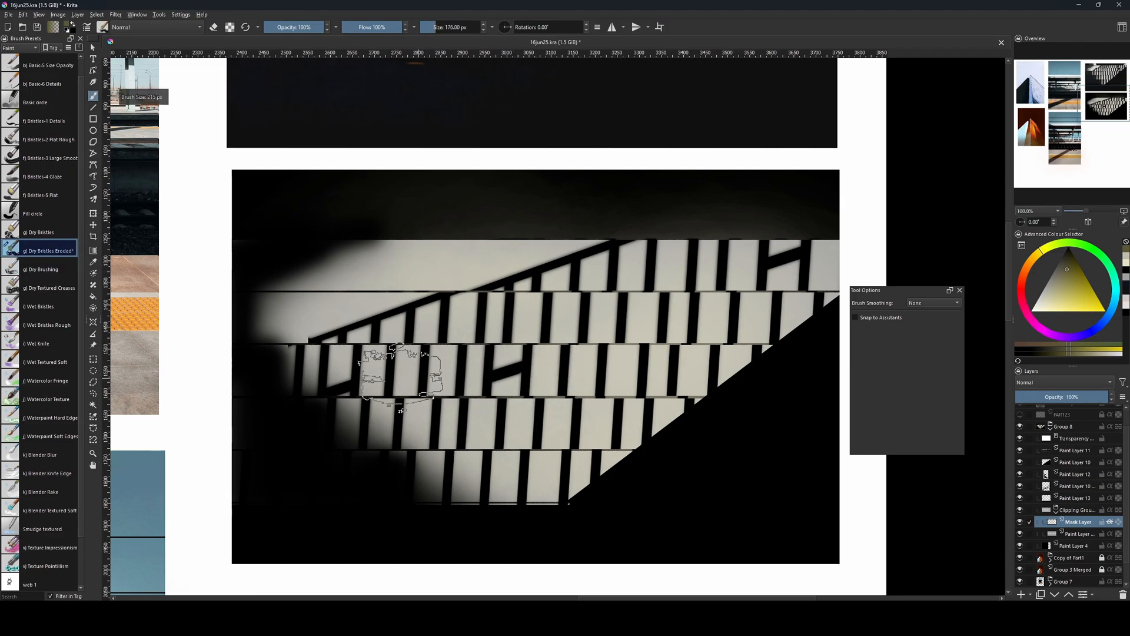
Try dark olive dry-bristle strokes across the middle steps at 246 px.
{"action": "key", "text": "bracketright"}
{"action": "key", "text": "bracketright"}
{"action": "key", "text": "bracketright"}
{"action": "key", "text": "bracketright"}
{"action": "key", "text": "bracketright"}
{"action": "left_click_drag", "start_coordinate": [400, 359], "coordinate": [719, 358]}
{"action": "key", "text": "ctrl+z"}
{"action": "left_click_drag", "start_coordinate": [400, 358], "coordinate": [733, 360]}
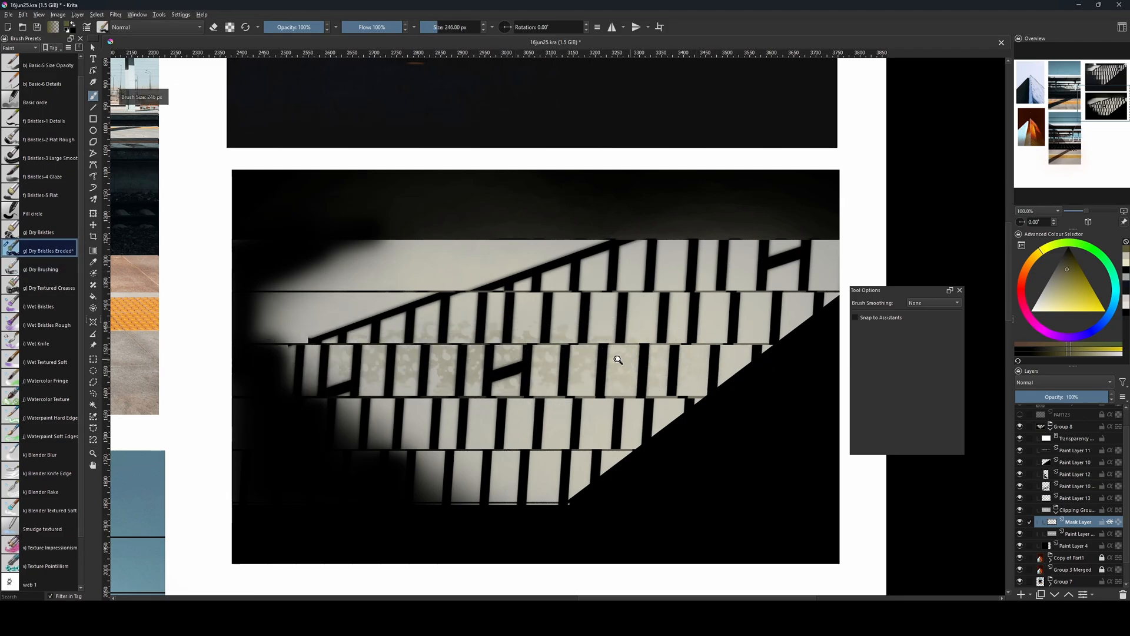
Mottle the lit steps in a lighter grey-beige with the Dry Bristles Eroded brush, enlarging it to 201 px.
{"action": "key", "text": "bracketleft"}
{"action": "key", "text": "bracketleft"}
{"action": "key", "text": "bracketleft"}
{"action": "key", "text": "bracketleft"}
{"action": "mouse_move", "coordinate": [504, 329]}
{"action": "left_mouse_down"}
{"action": "mouse_move", "coordinate": [443, 516]}
{"action": "mouse_move", "coordinate": [452, 491]}
{"action": "left_mouse_up"}
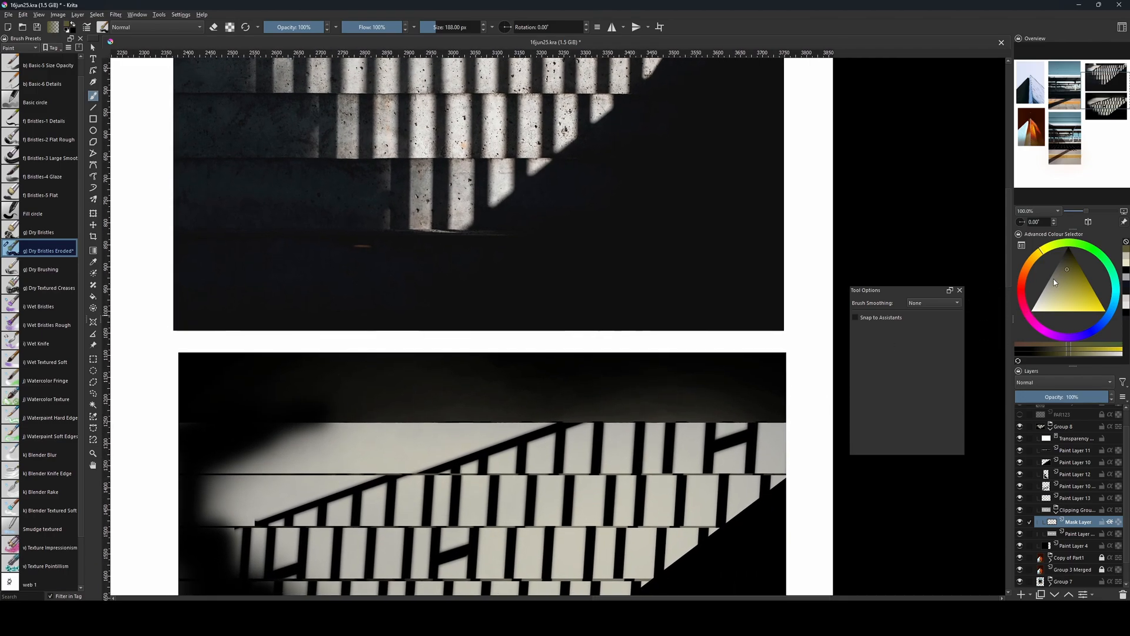
{"action": "left_click", "coordinate": [1053, 280]}
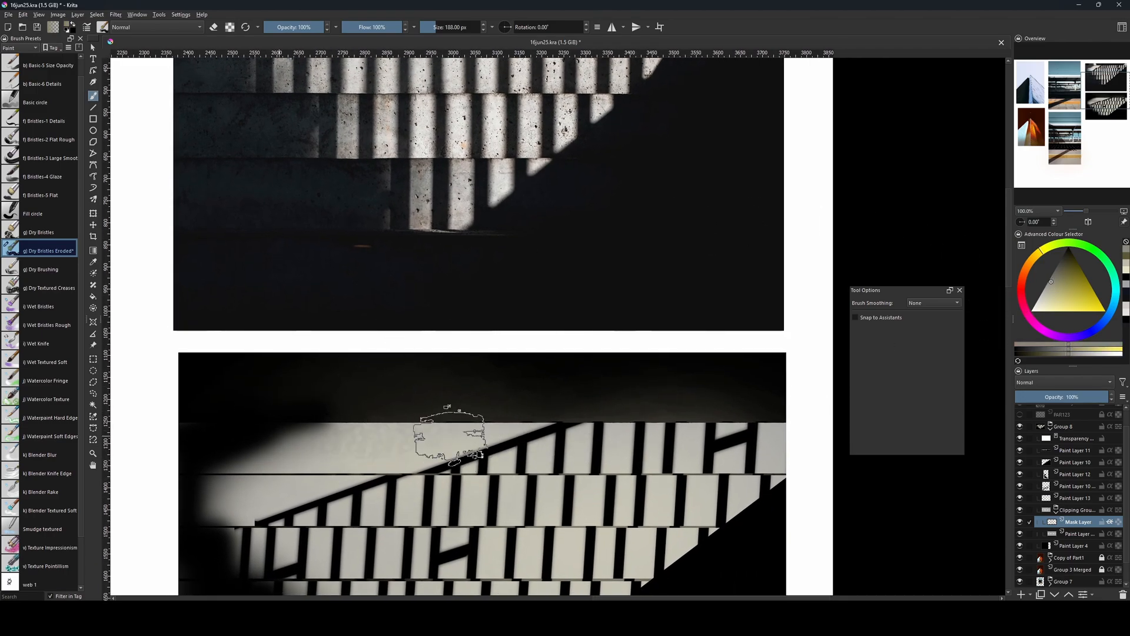
{"action": "left_click_drag", "start_coordinate": [408, 454], "coordinate": [443, 393]}
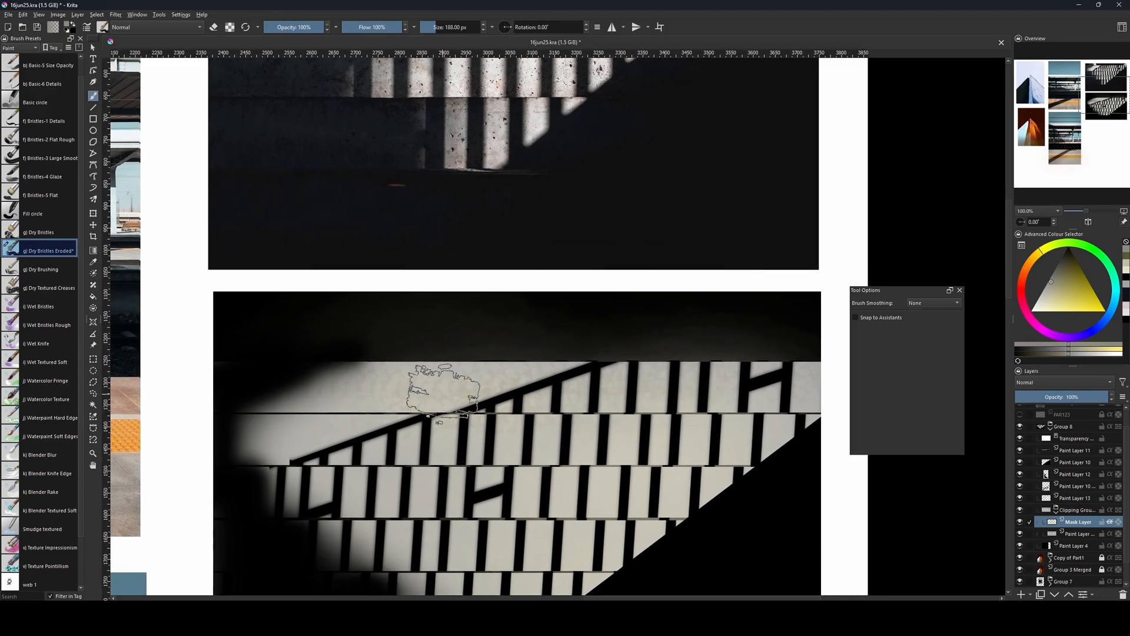
{"action": "key", "text": "bracketright"}
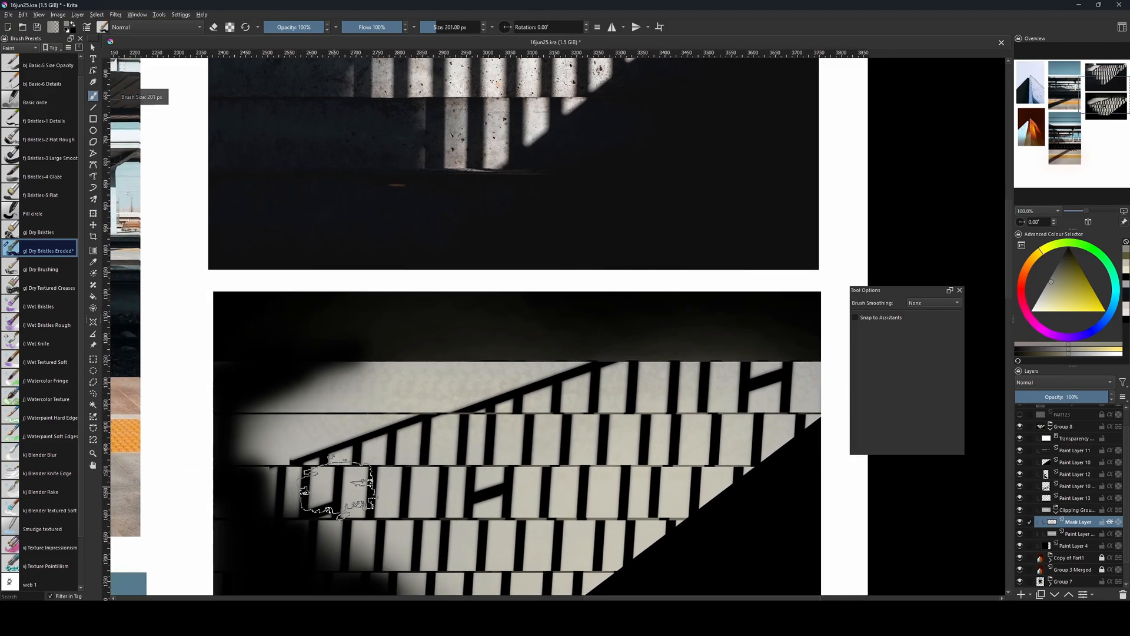
{"action": "left_click_drag", "start_coordinate": [620, 493], "coordinate": [635, 413]}
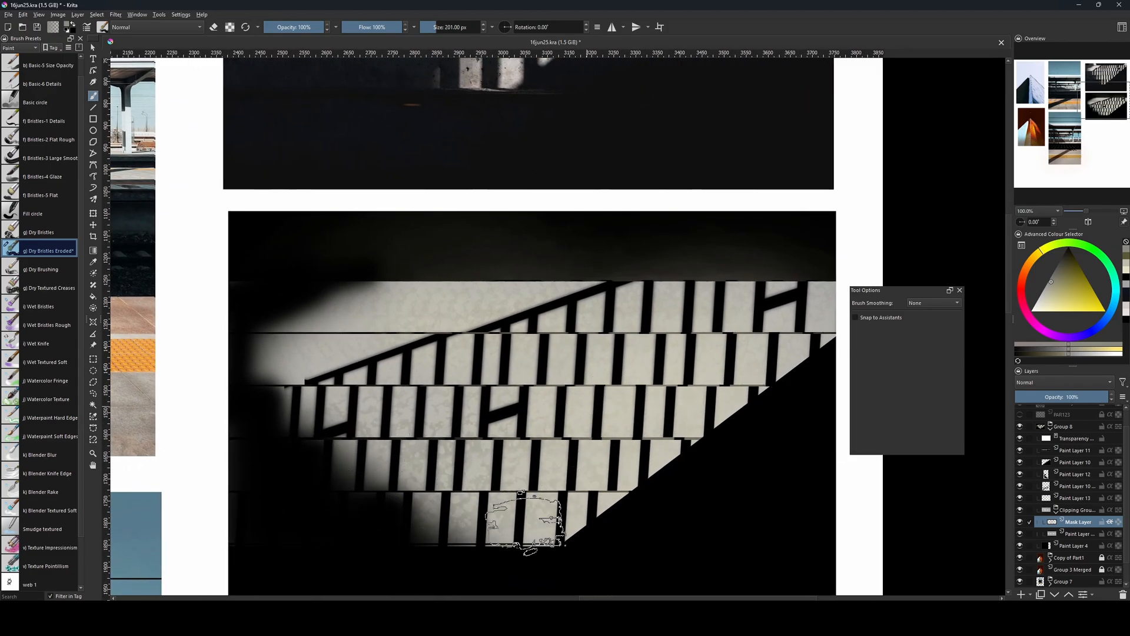
Add creased concrete texture to the lit steps with the Dry Textured Creases brush, using a darker grey-beige at 126 px.
{"action": "left_click", "coordinate": [42, 270]}
{"action": "left_click", "coordinate": [41, 288]}
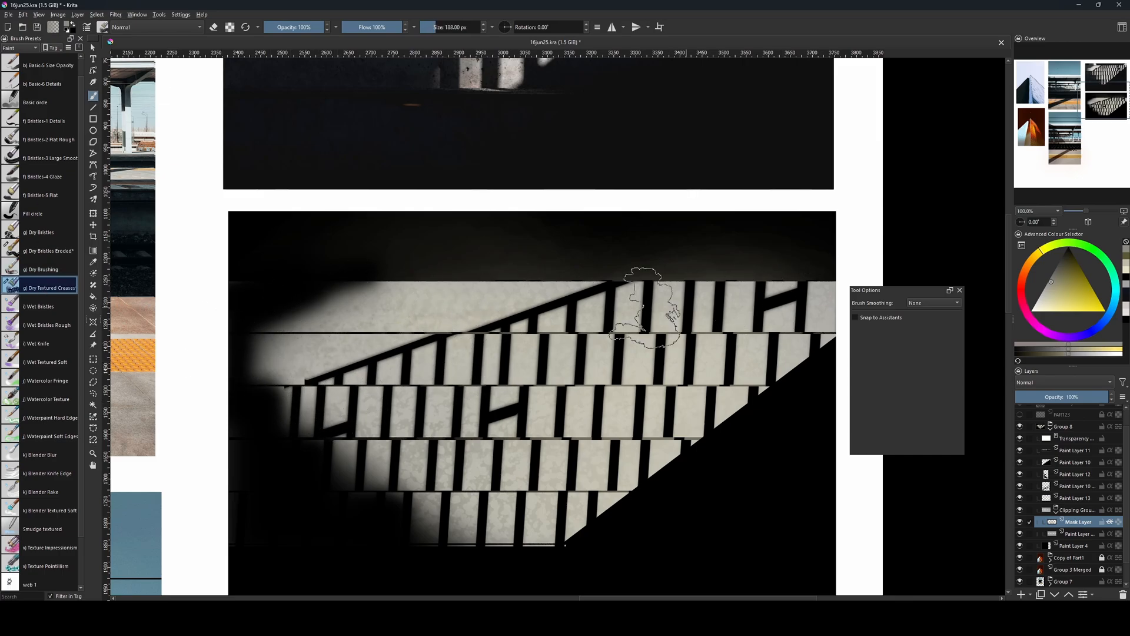
{"action": "key", "text": "bracketleft"}
{"action": "key", "text": "bracketleft"}
{"action": "key", "text": "bracketleft"}
{"action": "left_click", "coordinate": [1057, 273]}
{"action": "left_click_drag", "start_coordinate": [662, 331], "coordinate": [659, 406]}
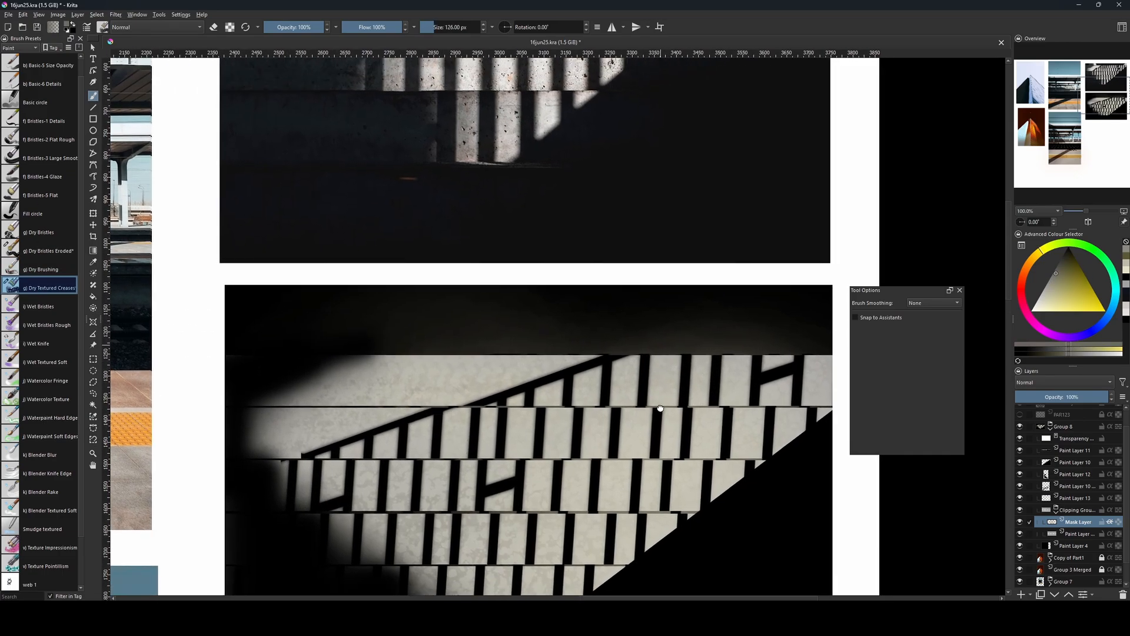
{"action": "left_click_drag", "start_coordinate": [576, 252], "coordinate": [575, 283]}
{"action": "left_click_drag", "start_coordinate": [458, 152], "coordinate": [435, 288]}
{"action": "left_click_drag", "start_coordinate": [387, 121], "coordinate": [389, 186]}
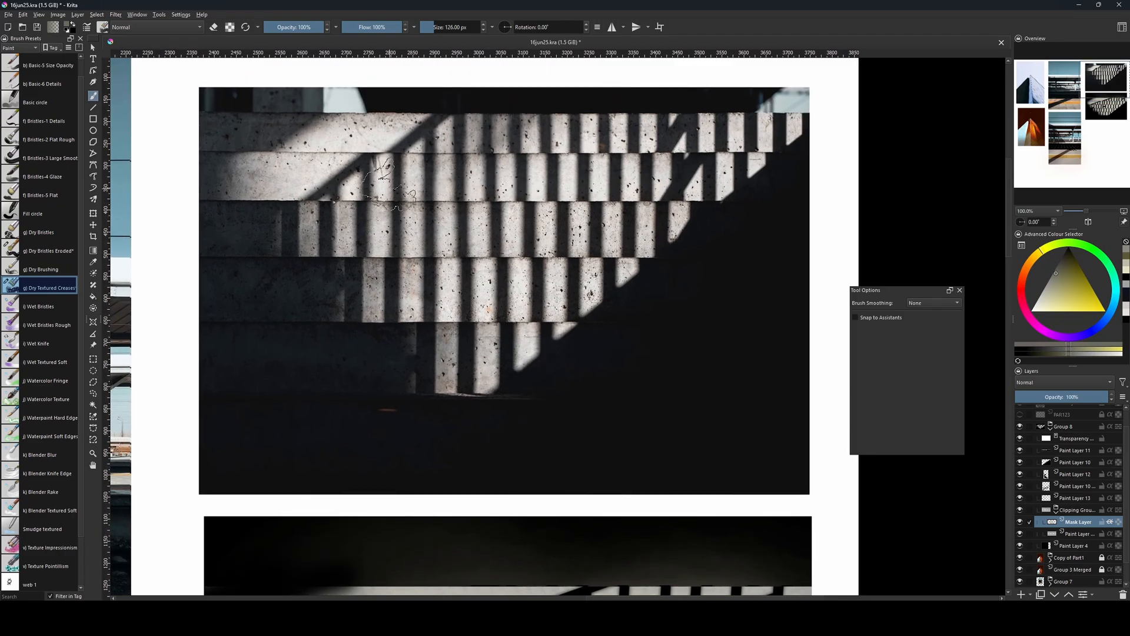
Pick a darker olive grey and brush creases along the second step with the Dry Textured Creases brush at 165 px.
{"action": "key", "text": "bracketleft"}
{"action": "key", "text": "bracketleft"}
{"action": "key", "text": "bracketleft"}
{"action": "key", "text": "bracketleft"}
{"action": "key", "text": "bracketleft"}
{"action": "key", "text": "bracketleft"}
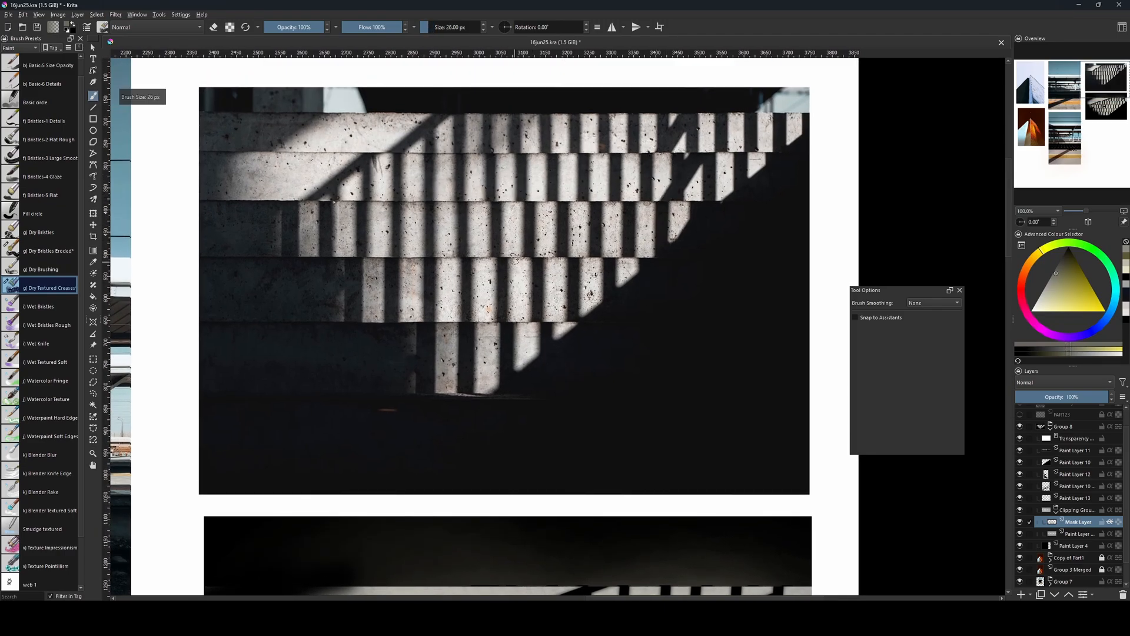
{"action": "left_click_drag", "start_coordinate": [497, 481], "coordinate": [493, 472]}
{"action": "left_click_drag", "start_coordinate": [662, 504], "coordinate": [708, 257]}
{"action": "left_click", "coordinate": [1063, 261]}
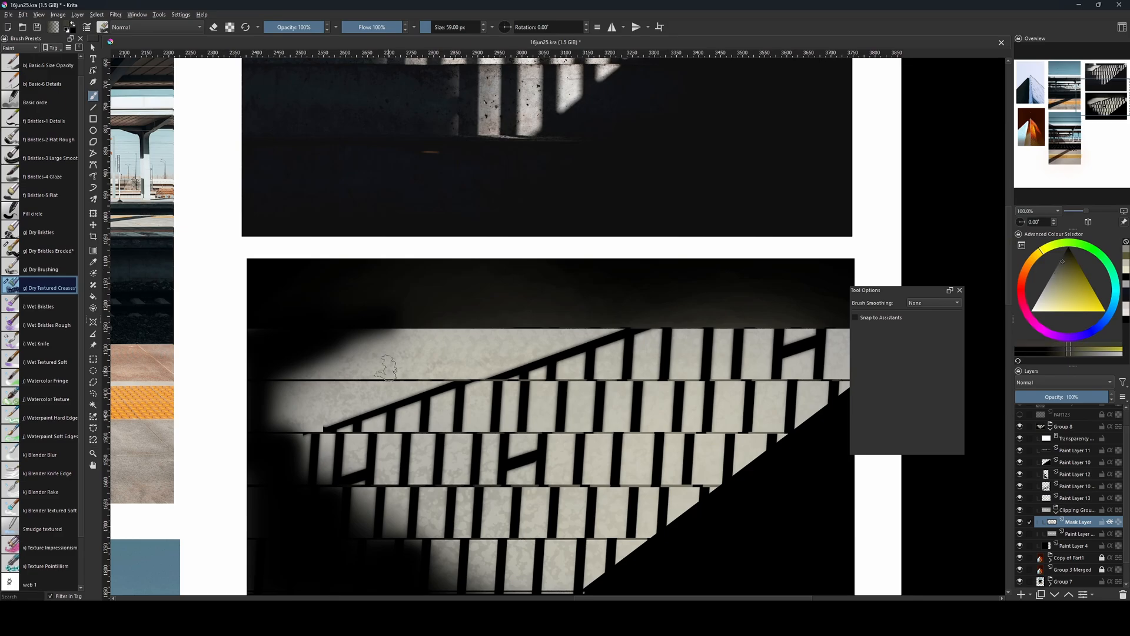
{"action": "key", "text": "bracketright"}
{"action": "key", "text": "bracketright"}
{"action": "key", "text": "bracketright"}
{"action": "key", "text": "bracketright"}
{"action": "key", "text": "bracketright"}
{"action": "left_click_drag", "start_coordinate": [533, 403], "coordinate": [688, 403]}
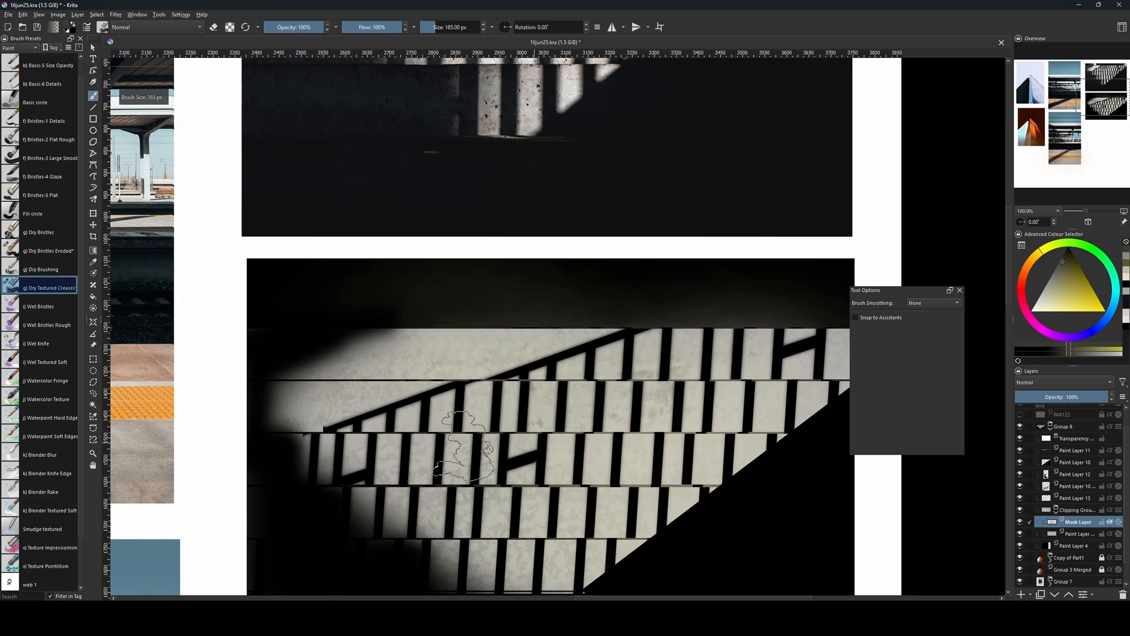
Deepen the crease texture across the remaining lit steps, varying the brush size up to 201 px.
{"action": "left_click_drag", "start_coordinate": [483, 460], "coordinate": [238, 482]}
{"action": "key", "text": "bracketleft"}
{"action": "key", "text": "bracketleft"}
{"action": "key", "text": "bracketleft"}
{"action": "left_click_drag", "start_coordinate": [486, 543], "coordinate": [458, 500]}
{"action": "key", "text": "bracketright"}
{"action": "key", "text": "bracketright"}
{"action": "key", "text": "bracketright"}
{"action": "key", "text": "bracketright"}
{"action": "key", "text": "bracketright"}
{"action": "key", "text": "bracketright"}
{"action": "key", "text": "bracketright"}
{"action": "key", "text": "bracketright"}
{"action": "key", "text": "bracketright"}
{"action": "key", "text": "bracketright"}
{"action": "mouse_move", "coordinate": [559, 419]}
{"action": "left_mouse_down"}
{"action": "mouse_move", "coordinate": [624, 413]}
{"action": "mouse_move", "coordinate": [483, 378]}
{"action": "mouse_move", "coordinate": [715, 280]}
{"action": "mouse_move", "coordinate": [361, 290]}
{"action": "mouse_move", "coordinate": [302, 422]}
{"action": "mouse_move", "coordinate": [381, 526]}
{"action": "mouse_move", "coordinate": [294, 445]}
{"action": "mouse_move", "coordinate": [475, 375]}
{"action": "left_mouse_up"}
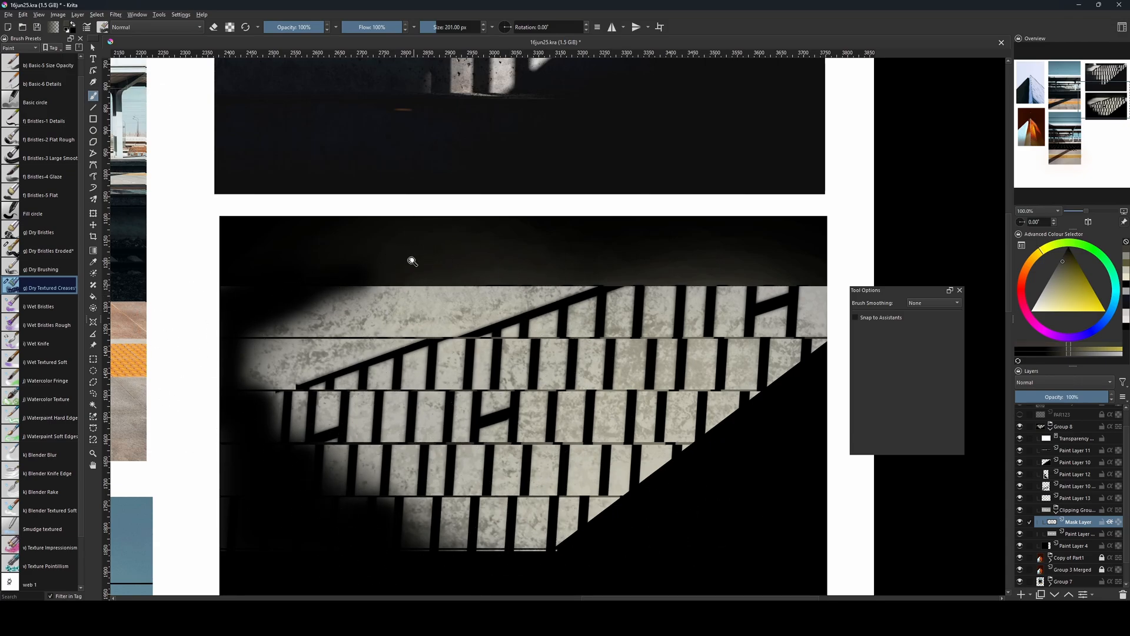
Add cool-grey creases to the steps' left side at 215 px, and start a new paint layer with the Basic-1 brush at 1 px.
{"action": "key", "text": "minus"}
{"action": "left_click_drag", "start_coordinate": [719, 377], "coordinate": [695, 455]}
{"action": "left_click_drag", "start_coordinate": [576, 403], "coordinate": [573, 396]}
{"action": "left_click_drag", "start_coordinate": [897, 240], "coordinate": [906, 240]}
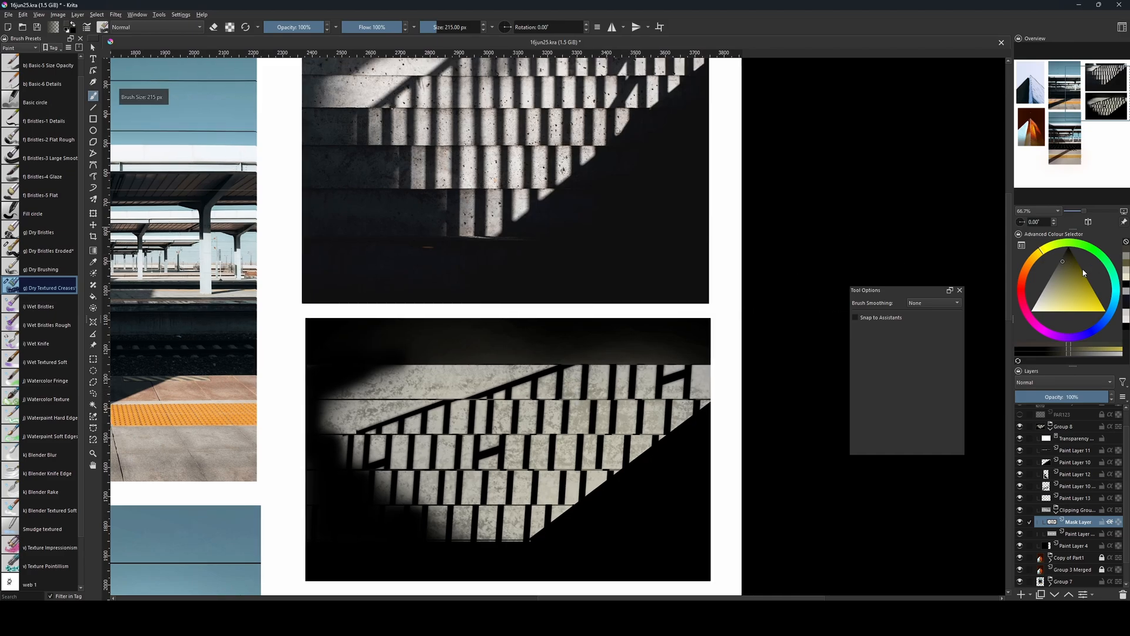
{"action": "left_click", "coordinate": [1043, 299]}
{"action": "left_click_drag", "start_coordinate": [1043, 299], "coordinate": [1051, 283]}
{"action": "left_click", "coordinate": [1105, 318]}
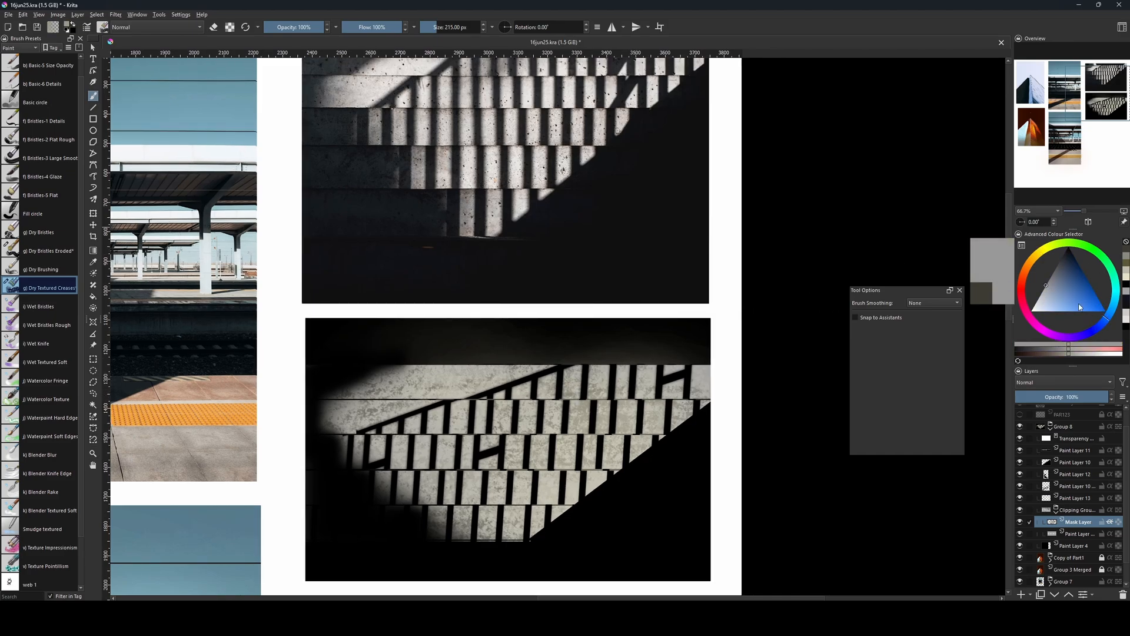
{"action": "mouse_move", "coordinate": [309, 461]}
{"action": "left_mouse_down"}
{"action": "mouse_move", "coordinate": [427, 461]}
{"action": "mouse_move", "coordinate": [301, 461]}
{"action": "left_mouse_up"}
{"action": "mouse_move", "coordinate": [419, 517]}
{"action": "left_mouse_down"}
{"action": "mouse_move", "coordinate": [434, 523]}
{"action": "mouse_move", "coordinate": [331, 491]}
{"action": "mouse_move", "coordinate": [321, 456]}
{"action": "left_mouse_up"}
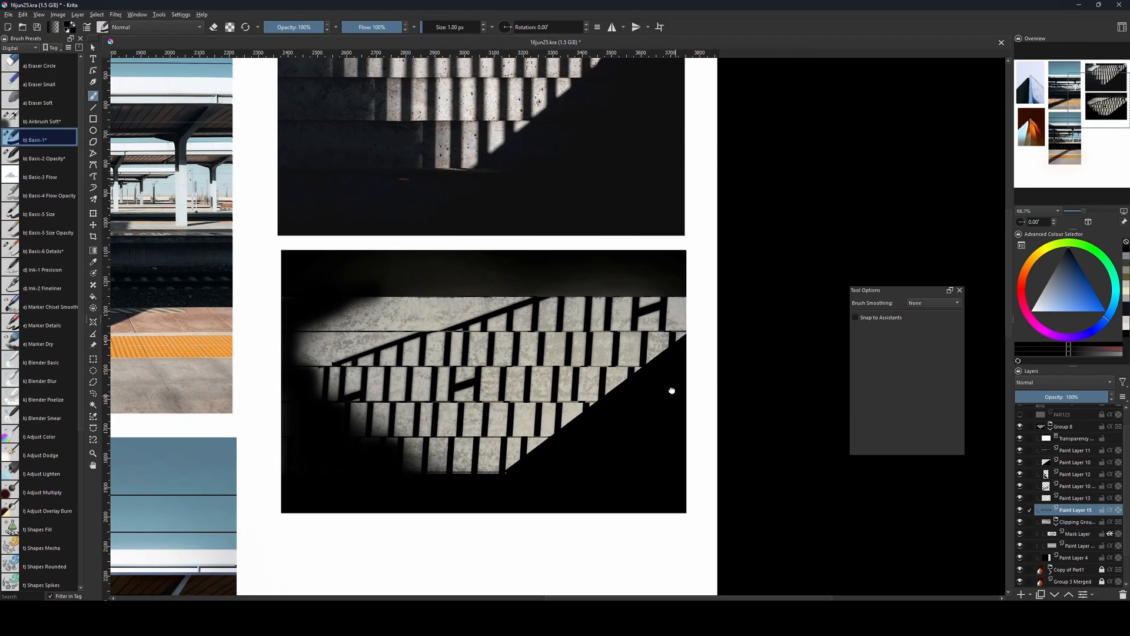
{"action": "left_click_drag", "start_coordinate": [595, 360], "coordinate": [583, 422]}
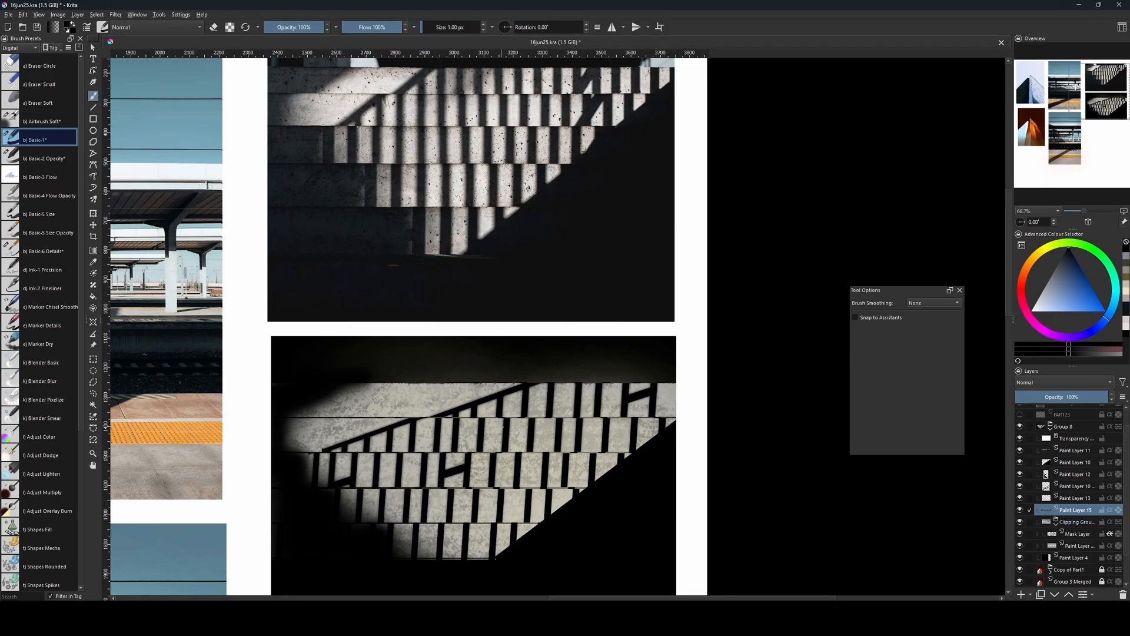
Add a new paint layer and place it directly beneath the steps' clipping group.
{"action": "left_click_drag", "start_coordinate": [485, 377], "coordinate": [444, 428]}
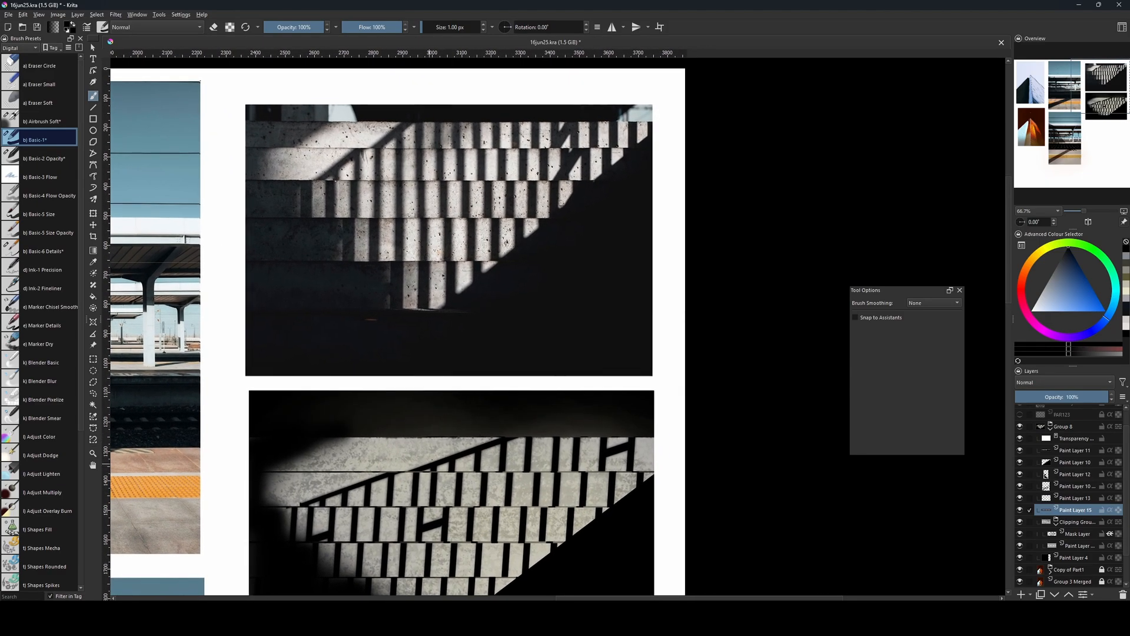
{"action": "left_click_drag", "start_coordinate": [480, 472], "coordinate": [481, 437]}
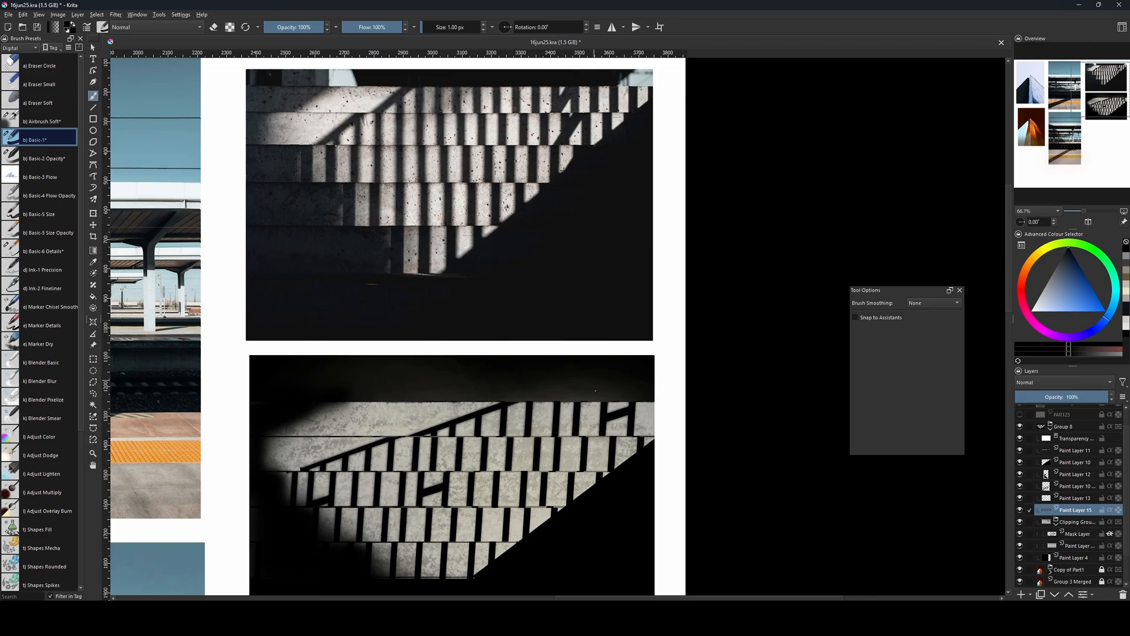
{"action": "left_click_drag", "start_coordinate": [593, 404], "coordinate": [582, 374]}
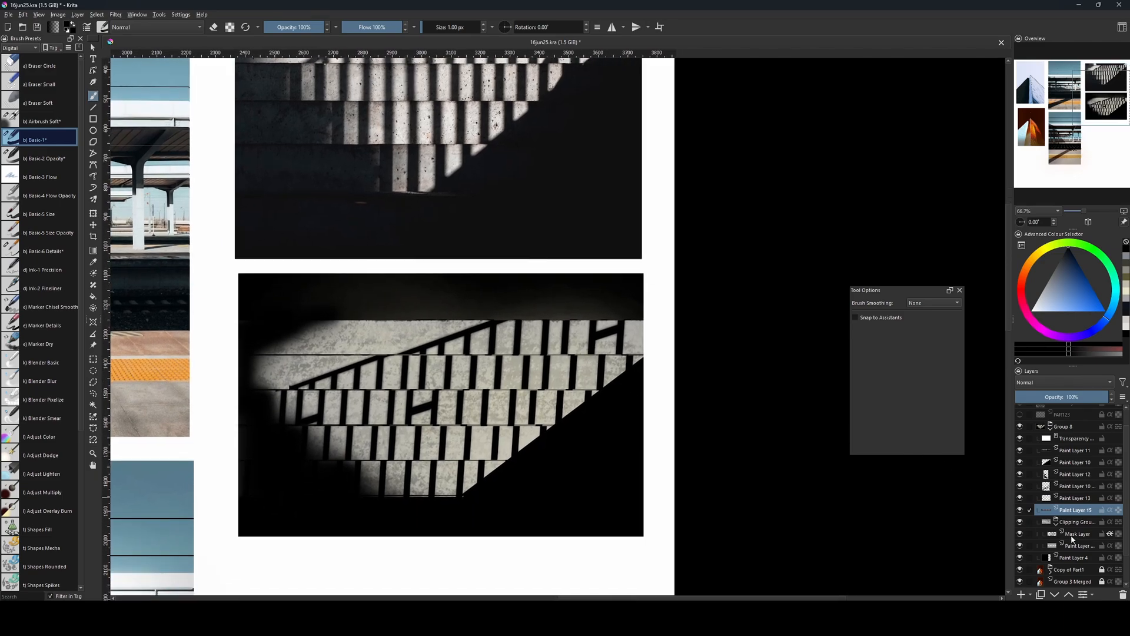
{"action": "left_click", "coordinate": [1064, 523]}
{"action": "left_click", "coordinate": [1030, 524]}
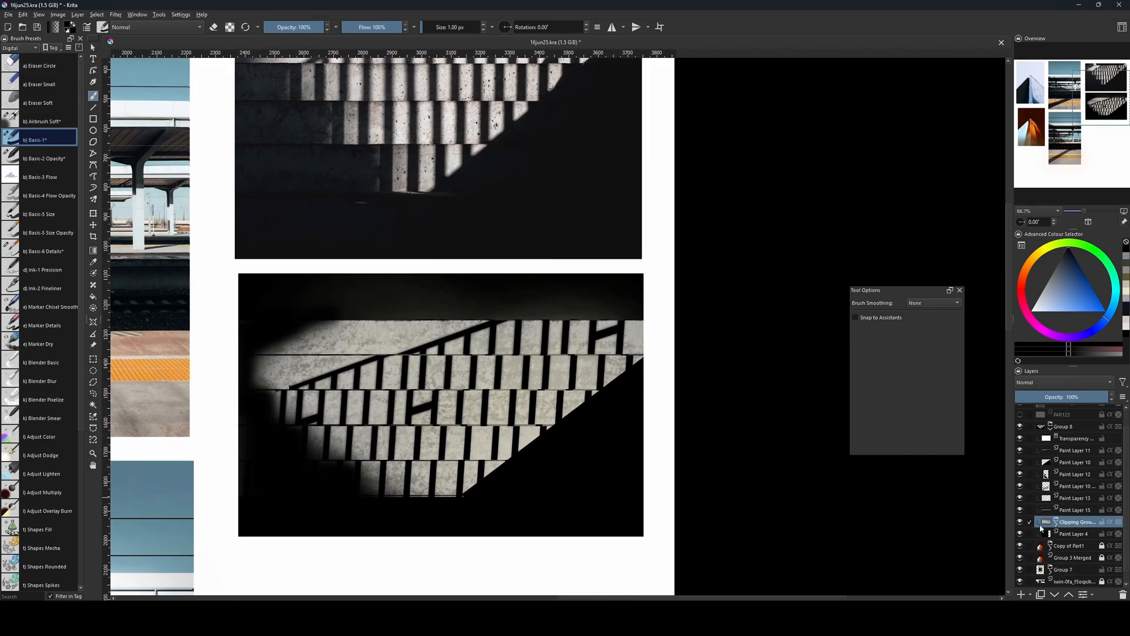
{"action": "left_click", "coordinate": [1022, 523]}
{"action": "left_click", "coordinate": [1021, 523]}
{"action": "key", "text": "Insert"}
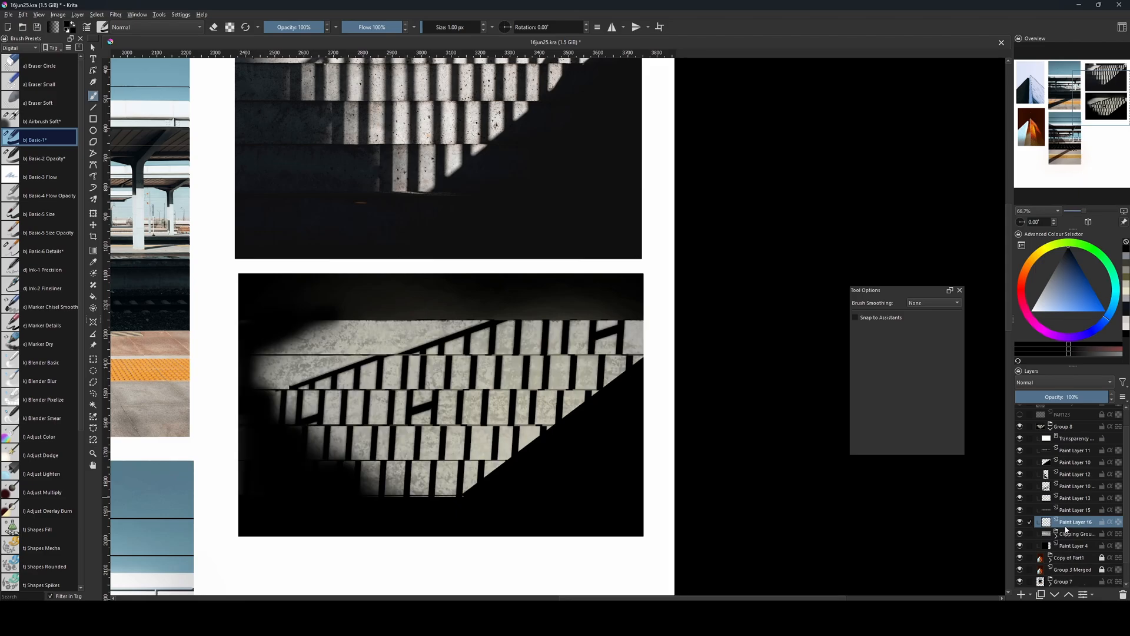
{"action": "left_click_drag", "start_coordinate": [1067, 528], "coordinate": [1071, 545]}
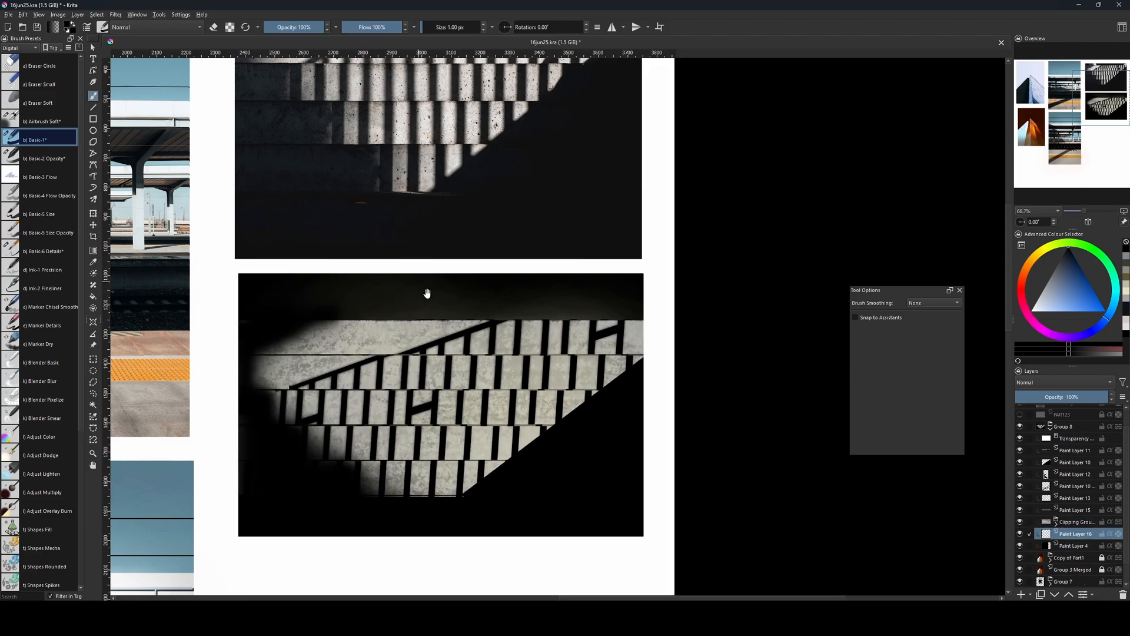
Fill a pale blue rectangle about 135 by 186 px at the right end of the dark band above the steps.
{"action": "left_click_drag", "start_coordinate": [428, 293], "coordinate": [453, 394]}
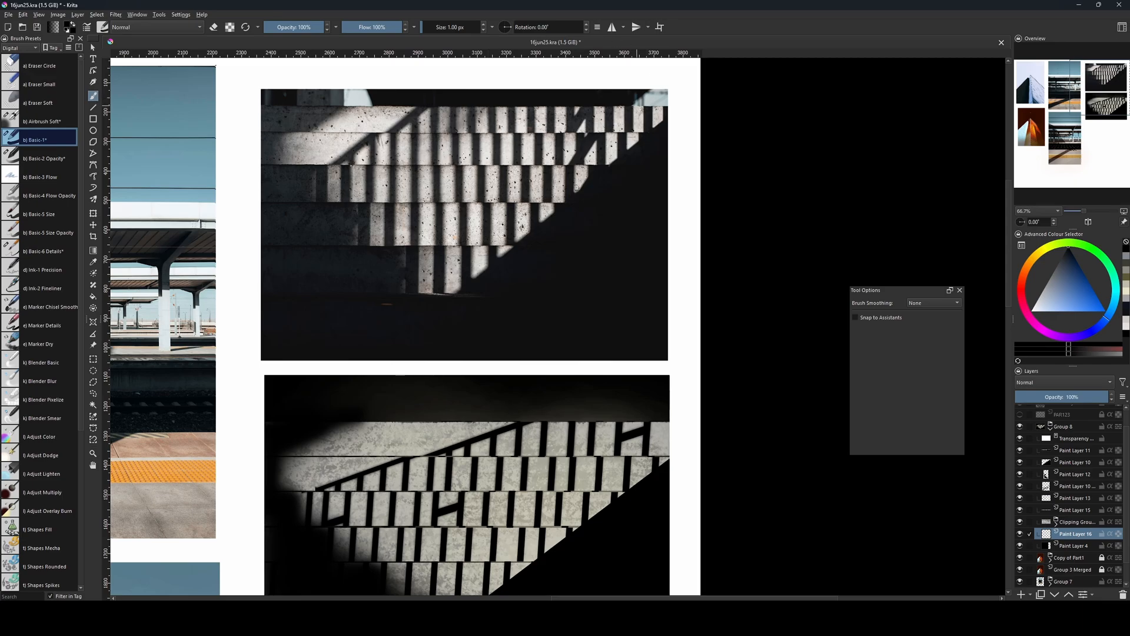
{"action": "left_click_drag", "start_coordinate": [624, 442], "coordinate": [618, 423]}
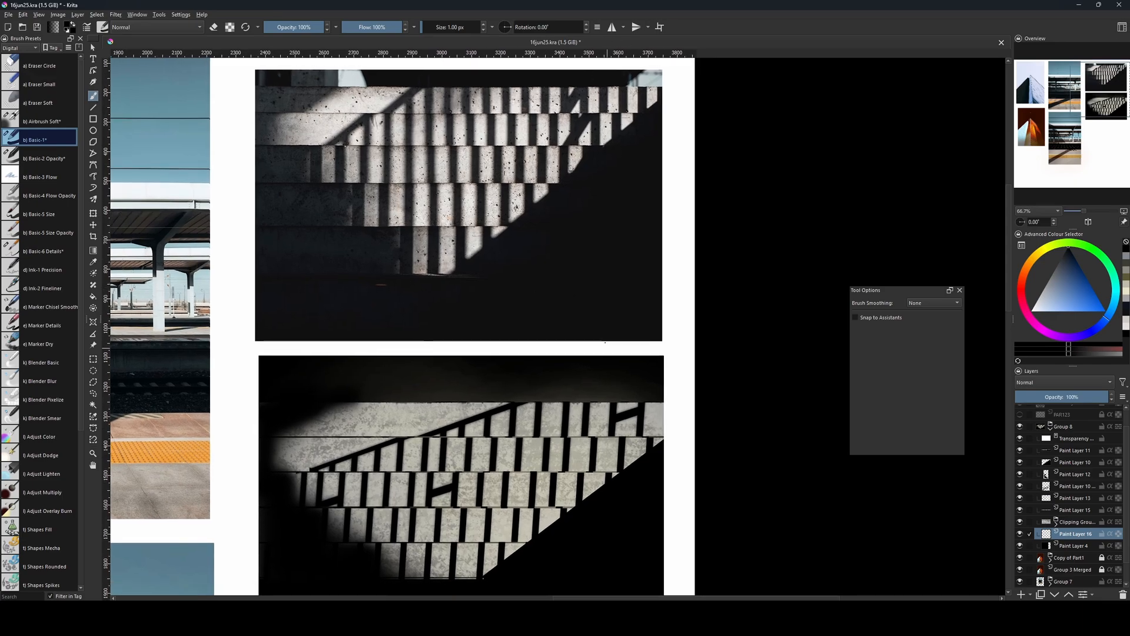
{"action": "key", "text": "ctrl+r"}
{"action": "left_click_drag", "start_coordinate": [626, 354], "coordinate": [665, 408]}
{"action": "left_click", "coordinate": [1115, 291]}
{"action": "left_click", "coordinate": [1050, 299]}
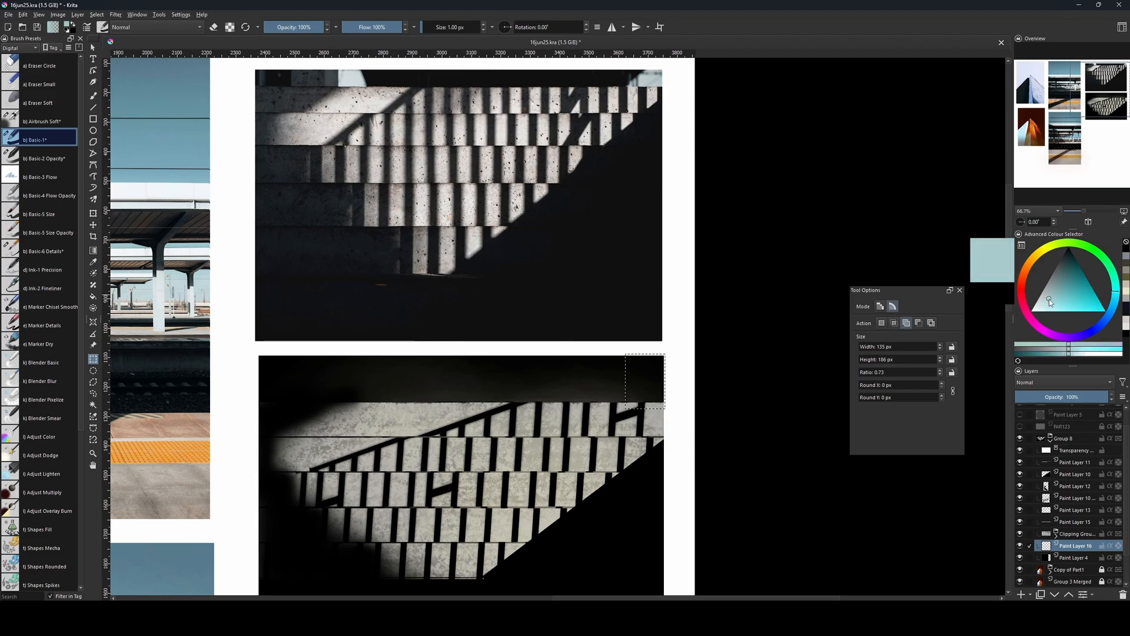
{"action": "left_click", "coordinate": [1042, 305]}
{"action": "key", "text": "f"}
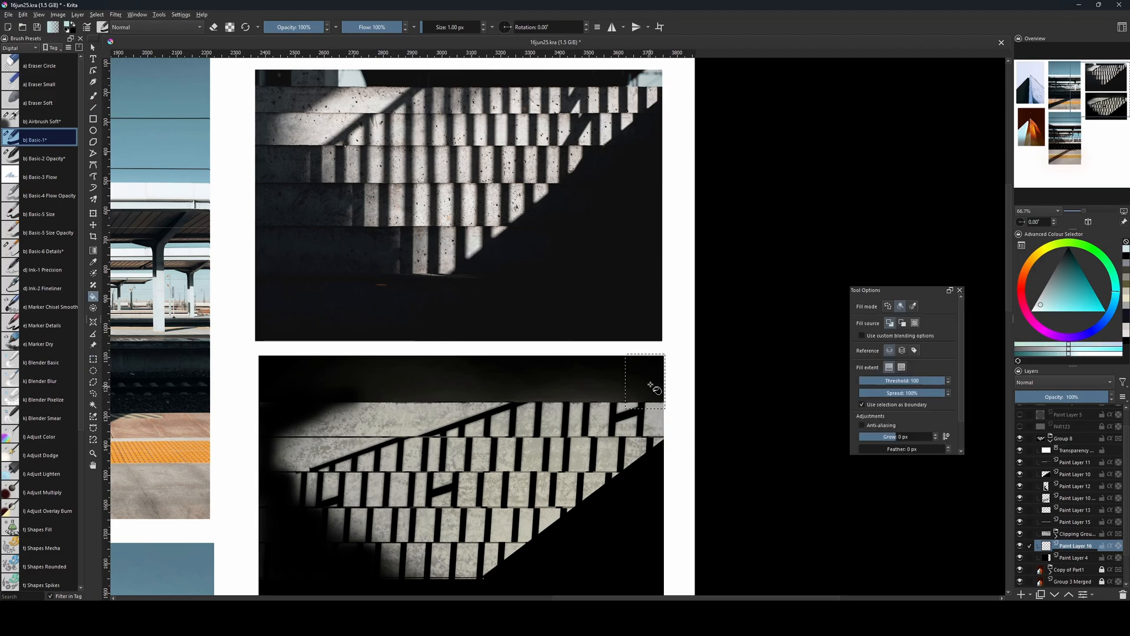
{"action": "left_click", "coordinate": [651, 383]}
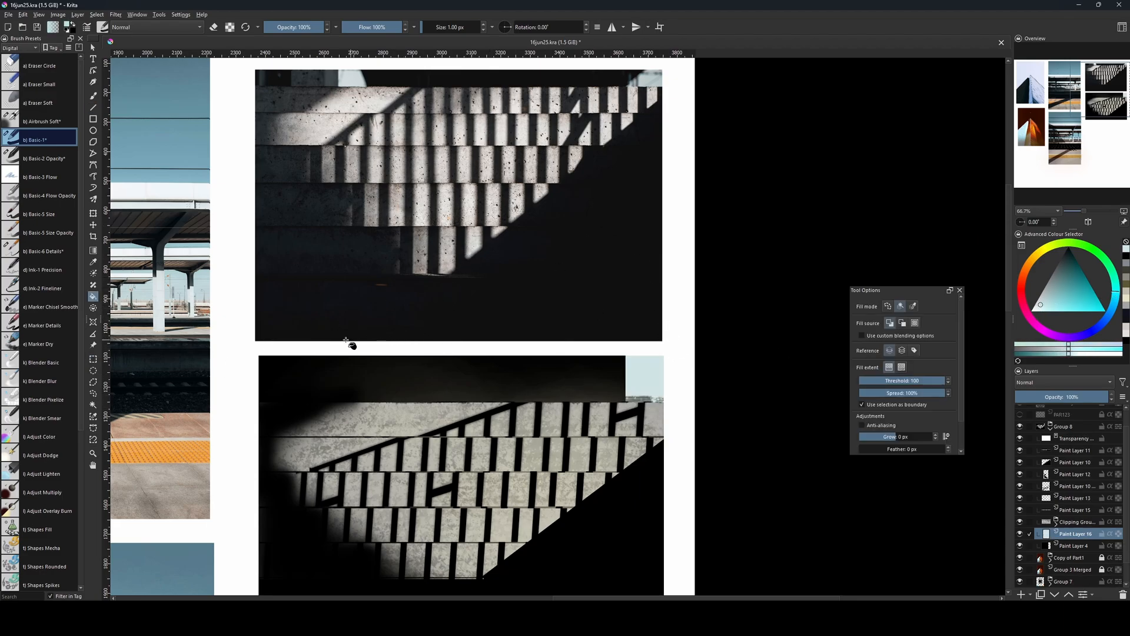
Fill two adjoining pale blue rectangles near the left end of the dark band, a narrow one and one about 151 by 167 px.
{"action": "key", "text": "ctrl+r"}
{"action": "left_click_drag", "start_coordinate": [285, 349], "coordinate": [305, 396]}
{"action": "key", "text": "g"}
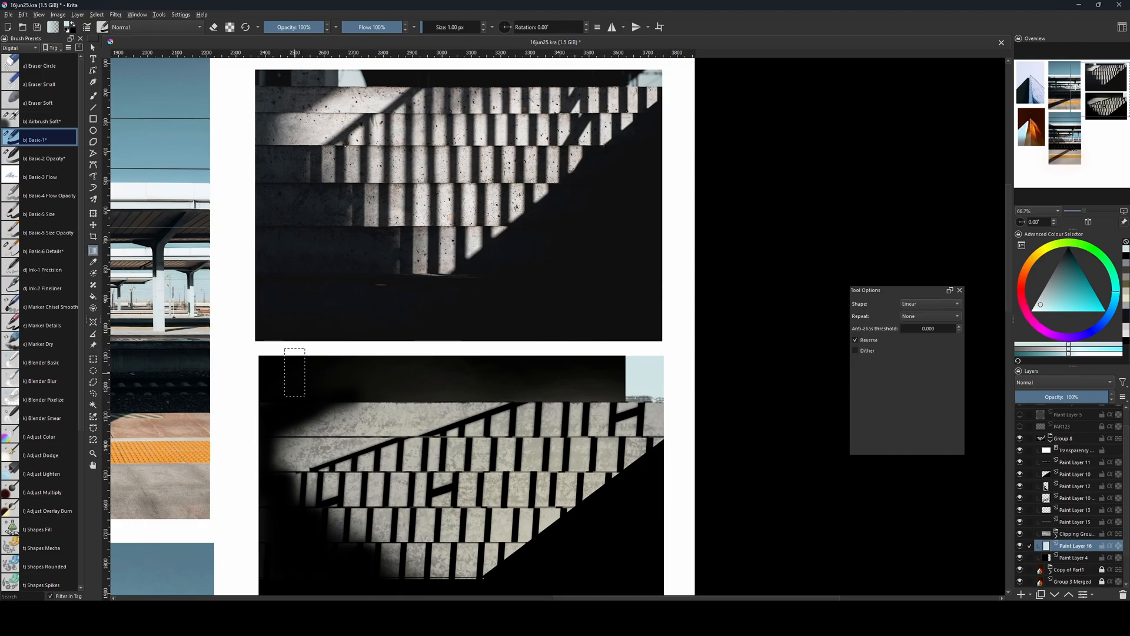
{"action": "key", "text": "f"}
{"action": "left_click", "coordinate": [300, 373]}
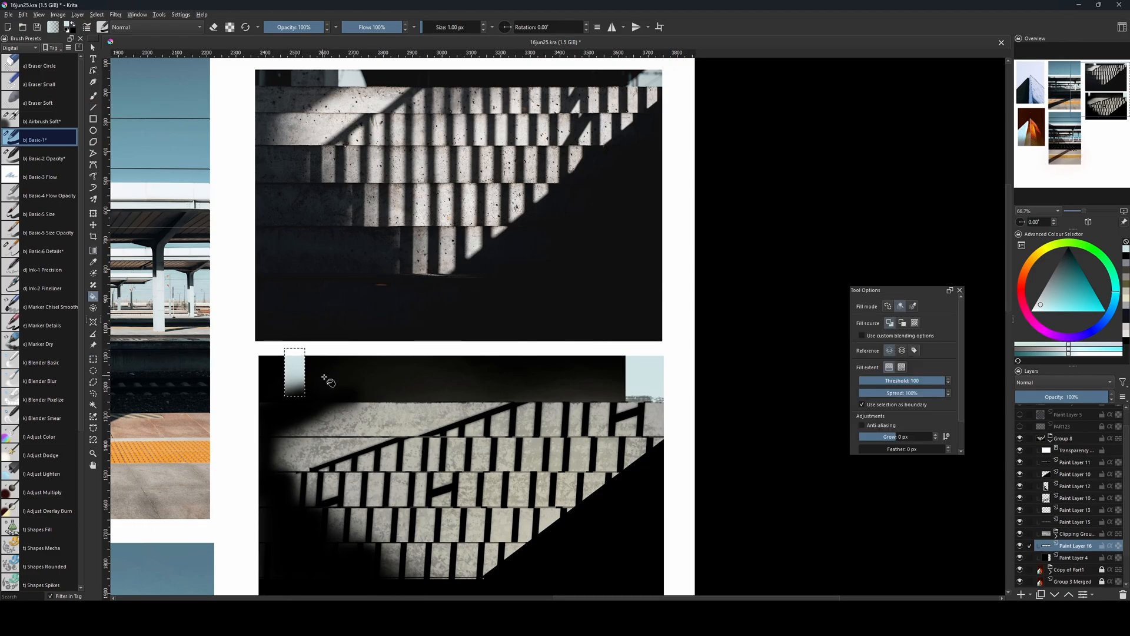
{"action": "key", "text": "ctrl+shift+a"}
{"action": "key", "text": "ctrl+r"}
{"action": "left_click_drag", "start_coordinate": [305, 354], "coordinate": [350, 404]}
{"action": "key", "text": "f"}
{"action": "left_click", "coordinate": [326, 381]}
{"action": "key", "text": "ctrl+shift+a"}
Fill a rectangle about 124 by 133 px at the band's left end with a darker grey-blue.
{"action": "key", "text": "ctrl+r"}
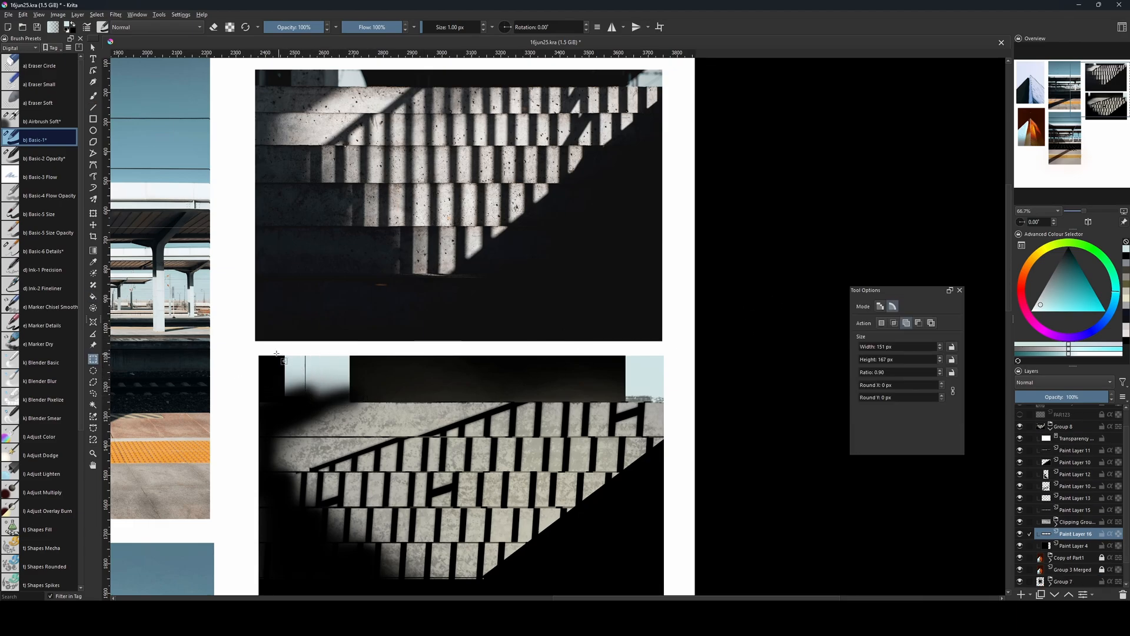
{"action": "mouse_move", "coordinate": [264, 351]}
{"action": "left_mouse_down"}
{"action": "mouse_move", "coordinate": [317, 396]}
{"action": "mouse_move", "coordinate": [269, 352]}
{"action": "left_mouse_up"}
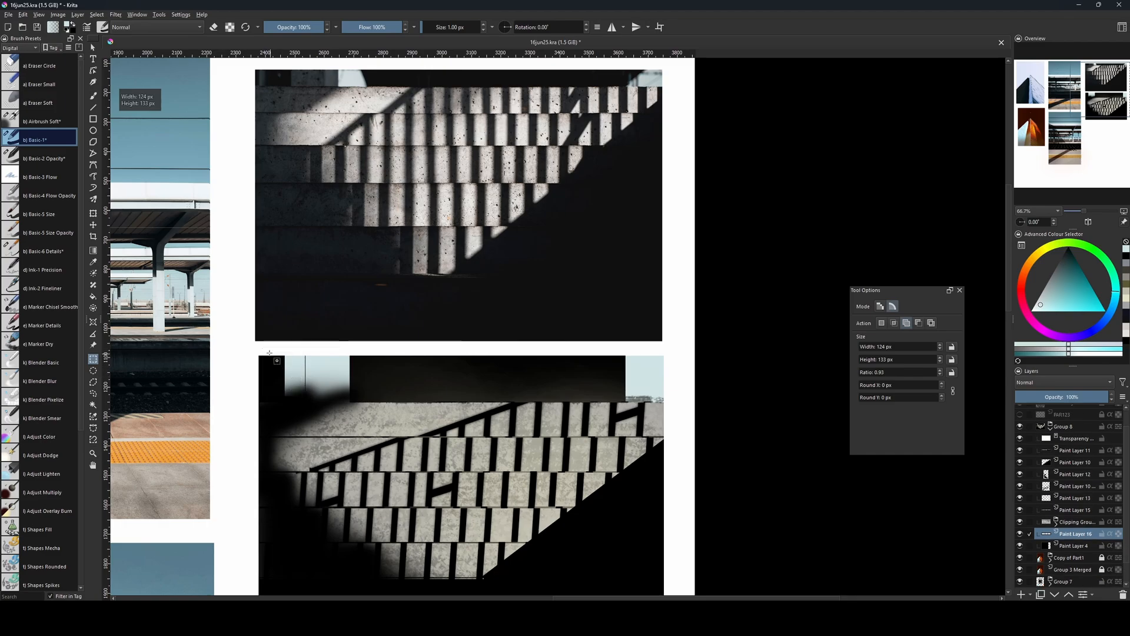
{"action": "key", "text": "f"}
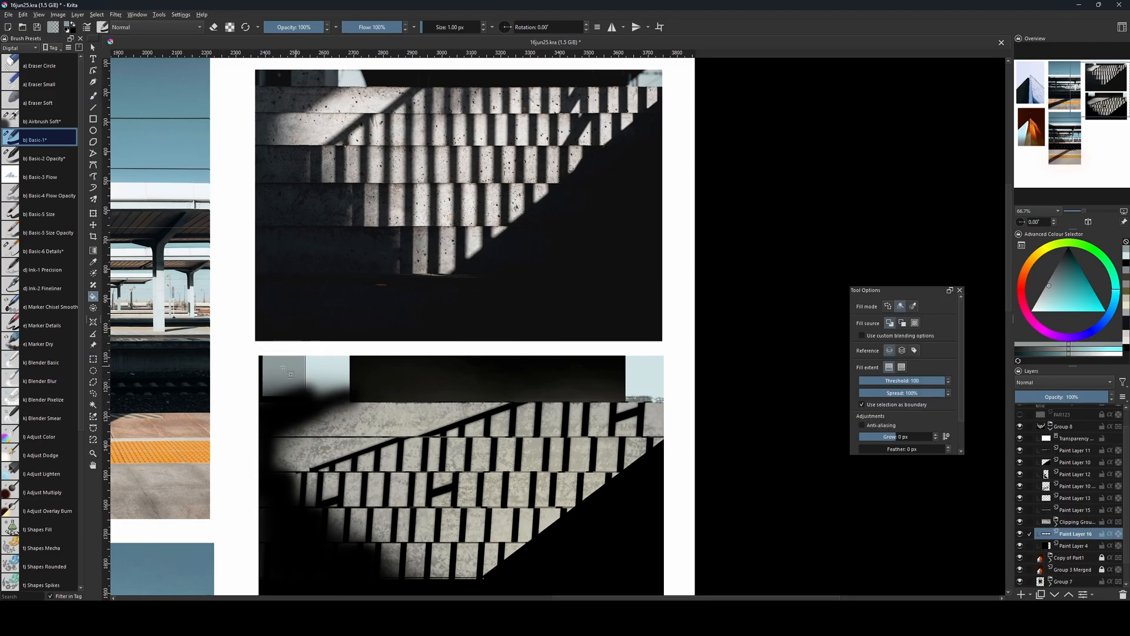
Fill a vertical strip about 61 by 156 px across the grey-blue block with near-black sampled from the dark band.
{"action": "key", "text": "ctrl+r"}
{"action": "left_click_drag", "start_coordinate": [270, 352], "coordinate": [289, 398]}
{"action": "key", "text": "g"}
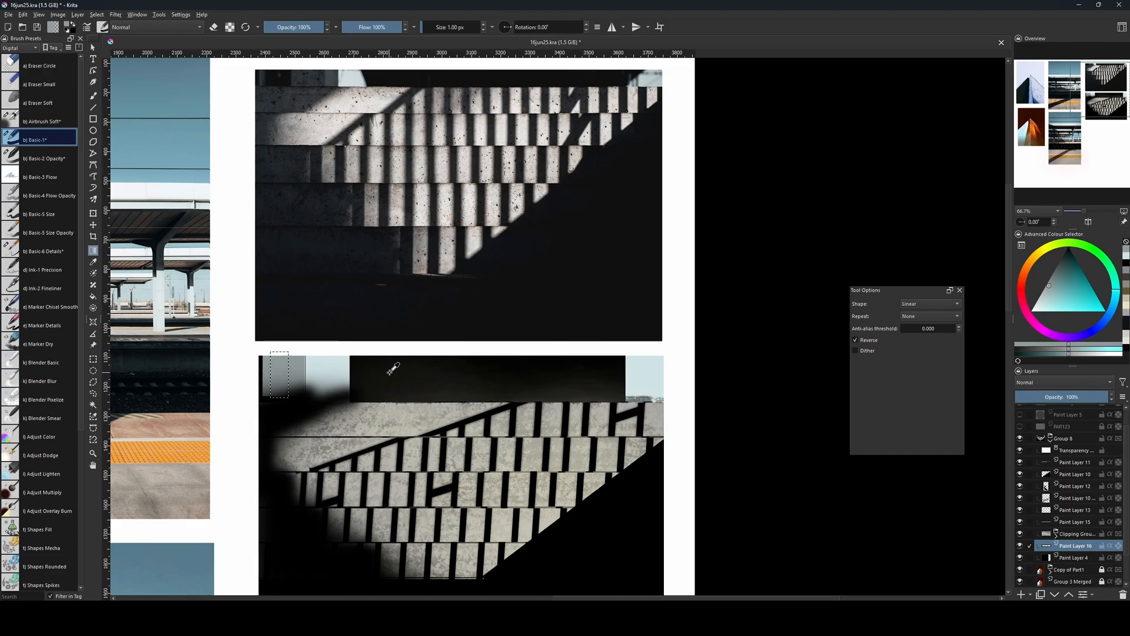
{"action": "left_click", "coordinate": [386, 378], "text": "ctrl"}
{"action": "key", "text": "f"}
{"action": "left_click", "coordinate": [280, 377]}
{"action": "key", "text": "ctrl+shift+a"}
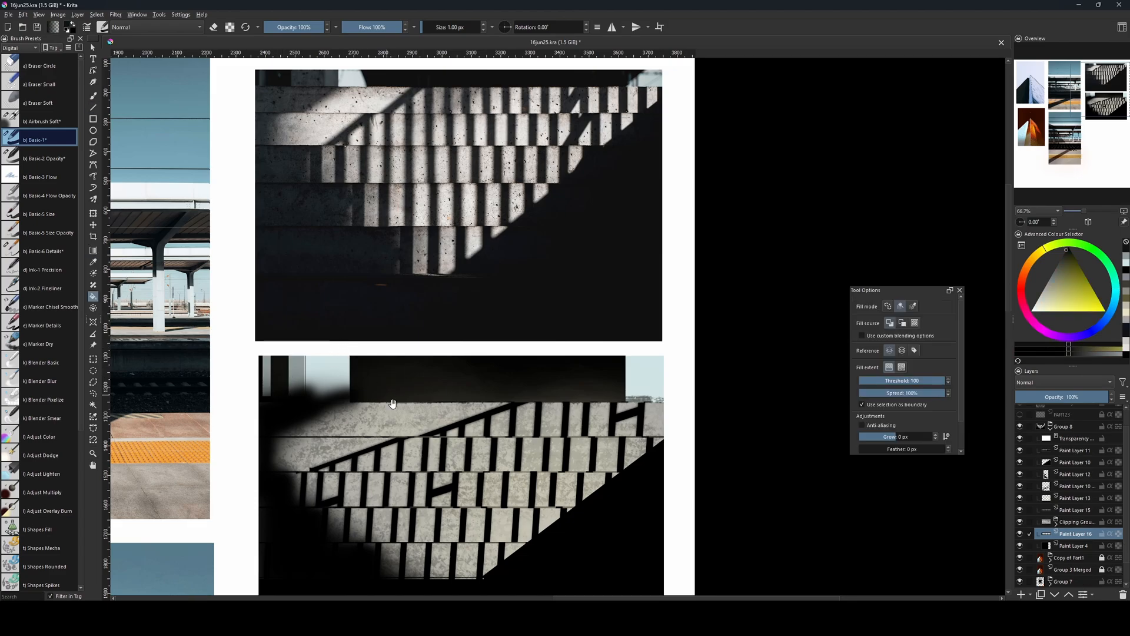
Cut a diagonal edge into the left pale blue area by filling polygonal selections over its right corner with near-black.
{"action": "left_click_drag", "start_coordinate": [391, 402], "coordinate": [376, 405]}
{"action": "key", "text": "l"}
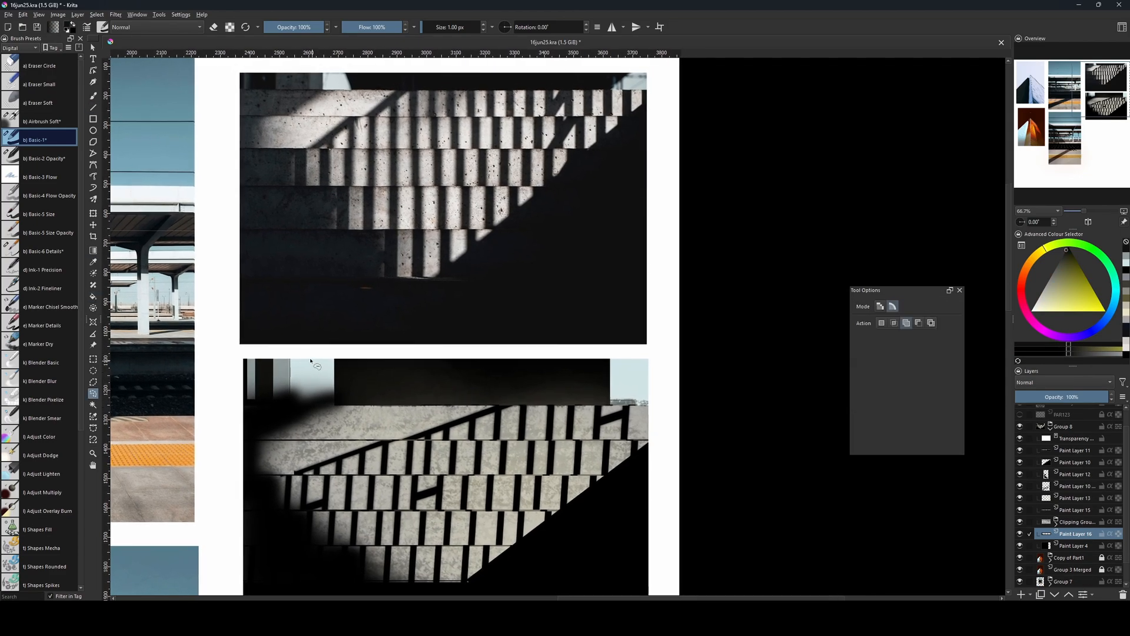
{"action": "left_click", "coordinate": [93, 382]}
{"action": "left_click", "coordinate": [288, 350]}
{"action": "left_click", "coordinate": [362, 356]}
{"action": "left_click", "coordinate": [340, 377]}
{"action": "left_click", "coordinate": [287, 350]}
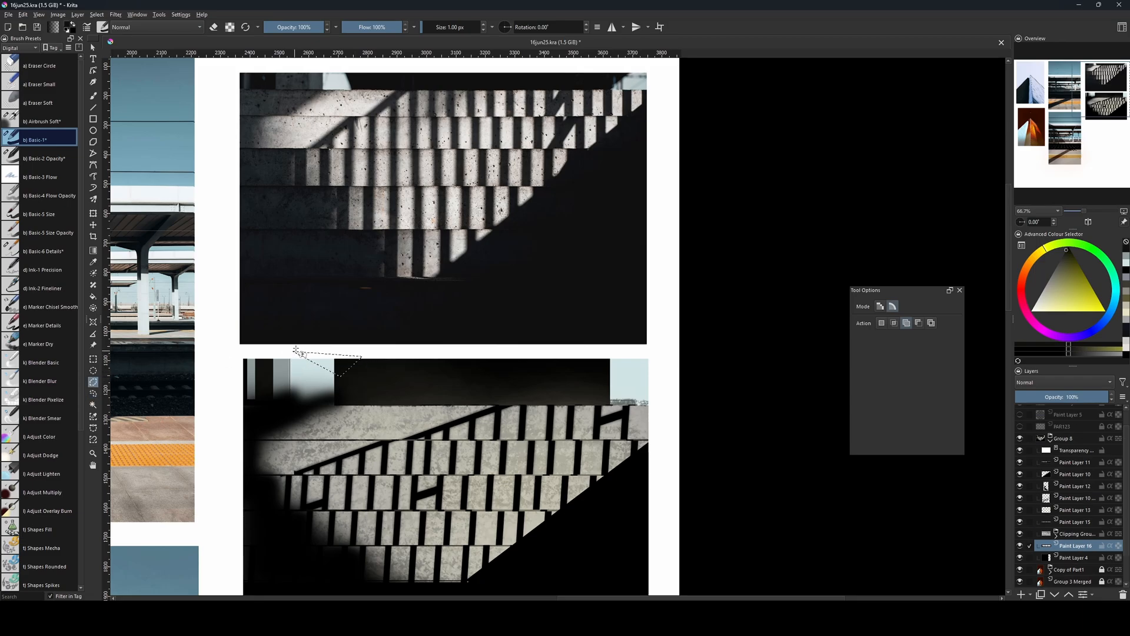
{"action": "key", "text": "shift+BackSpace"}
{"action": "key", "text": "ctrl+shift+a"}
{"action": "left_click_drag", "start_coordinate": [451, 419], "coordinate": [455, 421]}
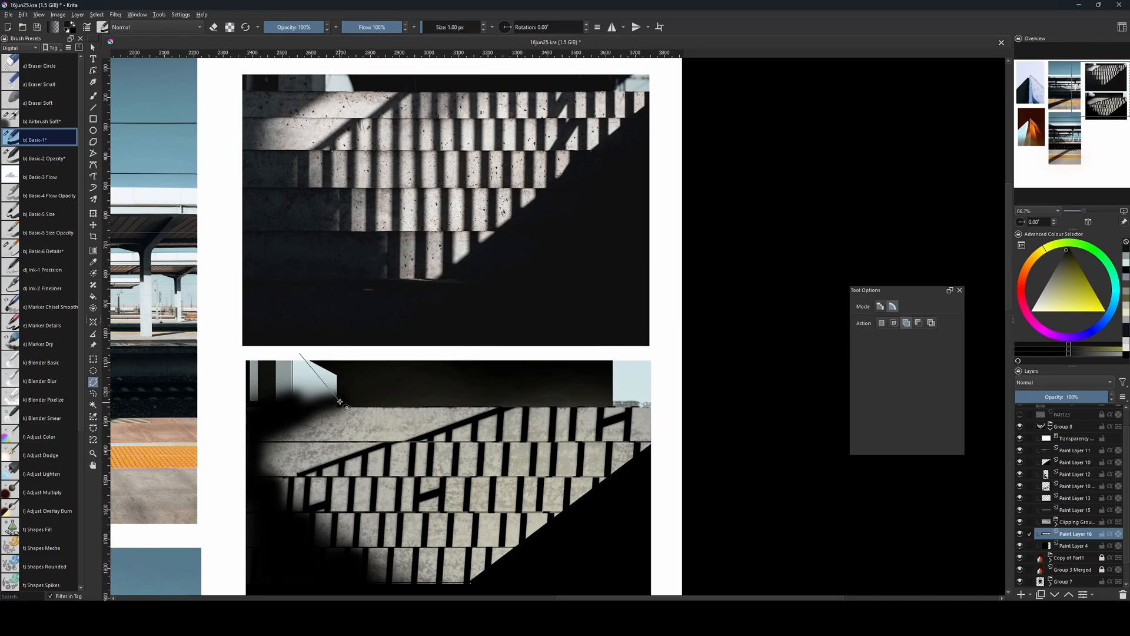
{"action": "left_click", "coordinate": [300, 352]}
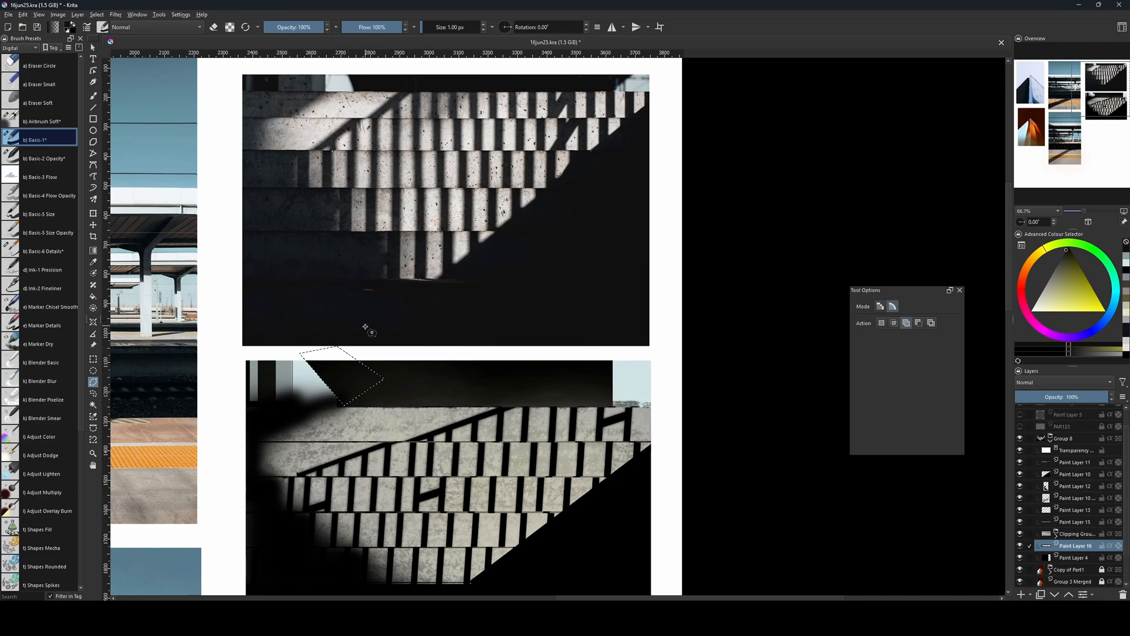
{"action": "key", "text": "ctrl+shift+a"}
Select a strip about 19 by 159 px at the right pale blue block's left edge and draw a dark vertical line inside it.
{"action": "left_click_drag", "start_coordinate": [539, 247], "coordinate": [566, 278]}
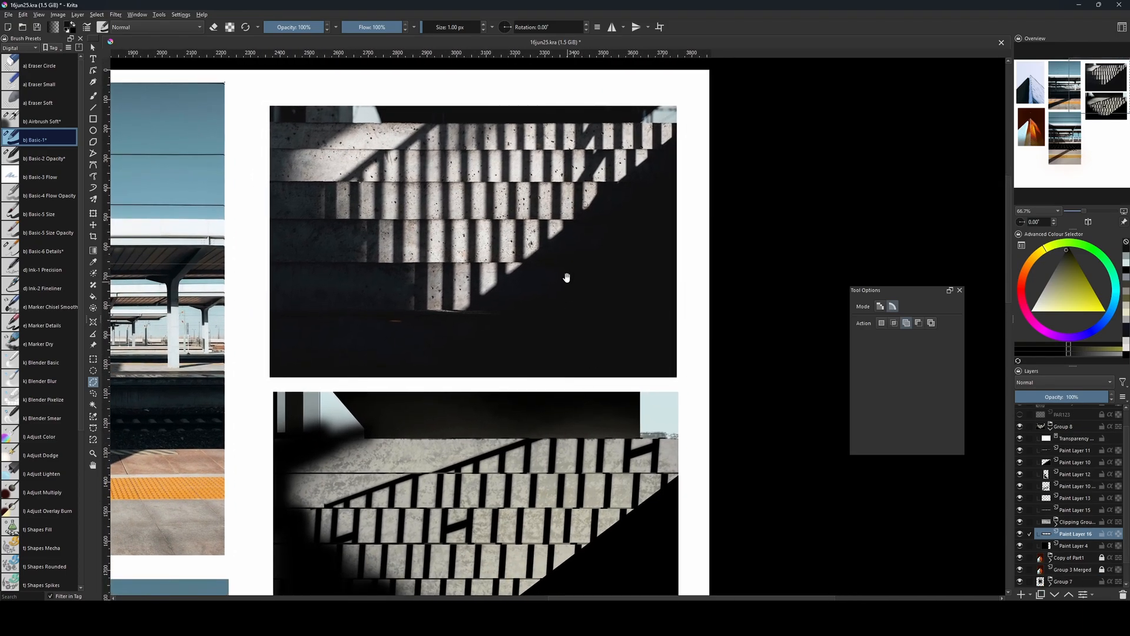
{"action": "key", "text": "ctrl+r"}
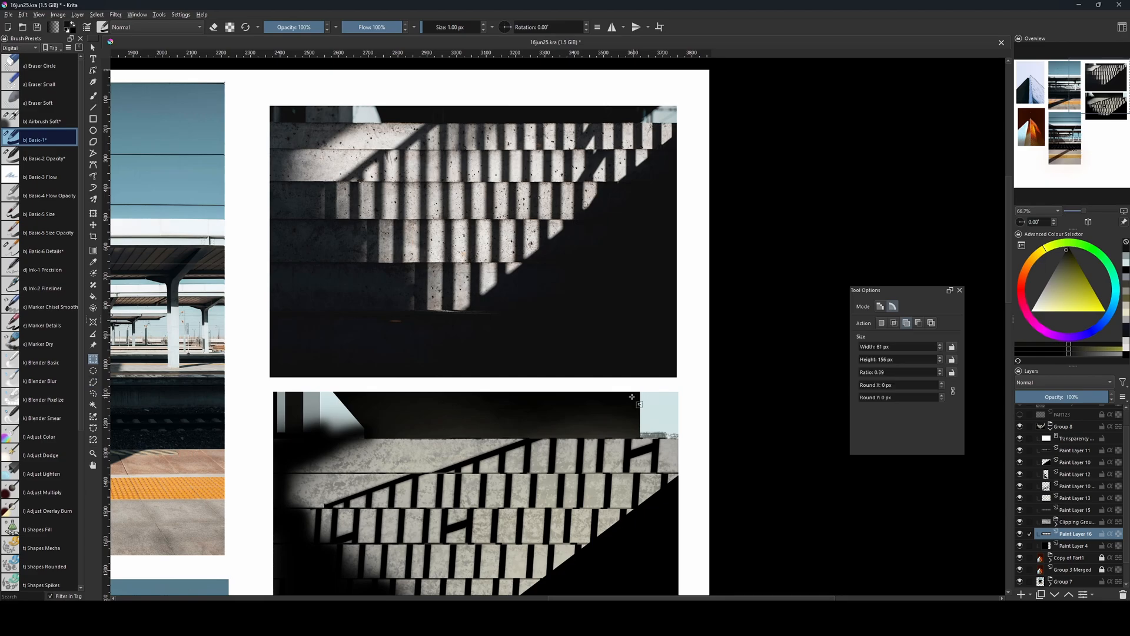
{"action": "left_click_drag", "start_coordinate": [642, 394], "coordinate": [641, 393]}
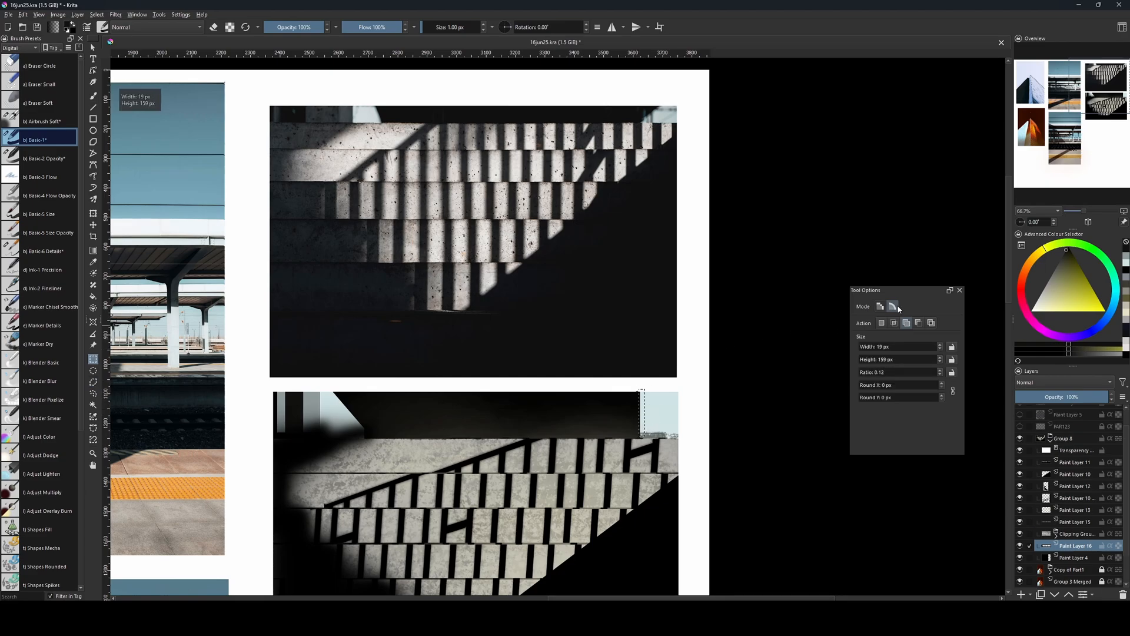
{"action": "key", "text": "g"}
{"action": "key", "text": "f"}
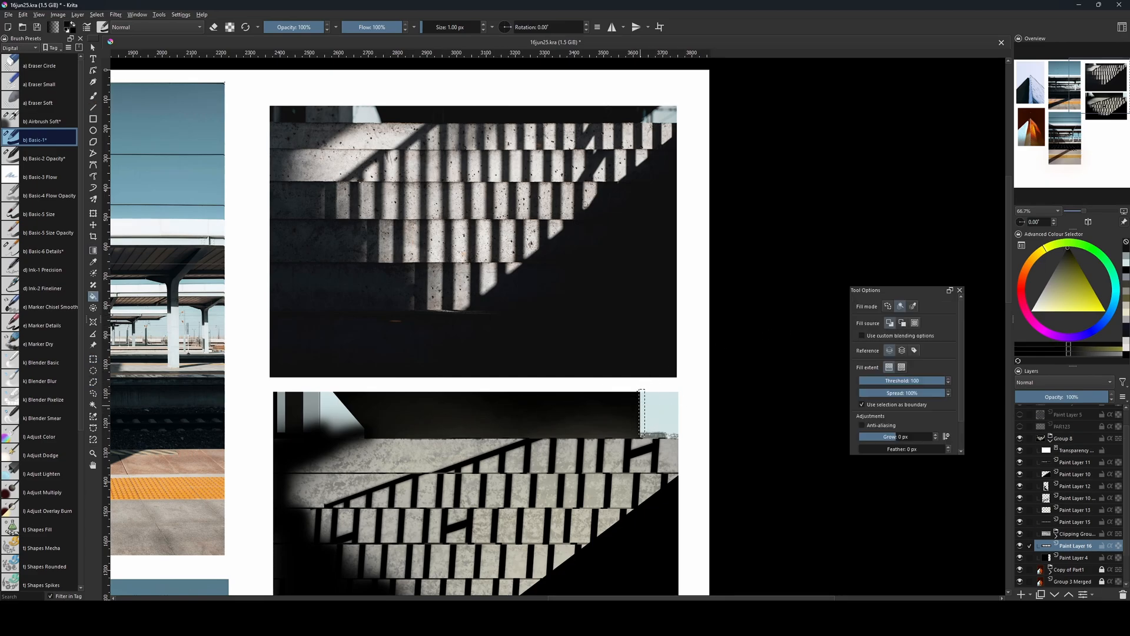
{"action": "key", "text": "b"}
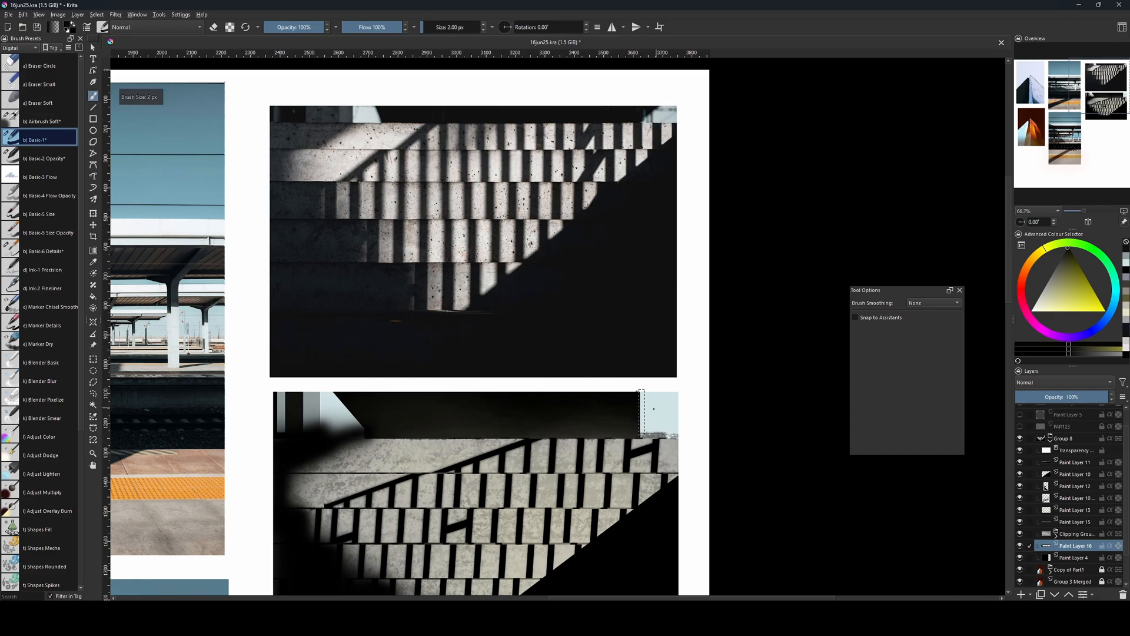
{"action": "key", "text": "v"}
{"action": "mouse_move", "coordinate": [644, 392]}
{"action": "left_mouse_down"}
{"action": "mouse_move", "coordinate": [629, 471]}
{"action": "mouse_move", "coordinate": [651, 474]}
{"action": "left_mouse_up"}
{"action": "key", "text": "b"}
{"action": "key", "text": "ctrl+shift+a"}
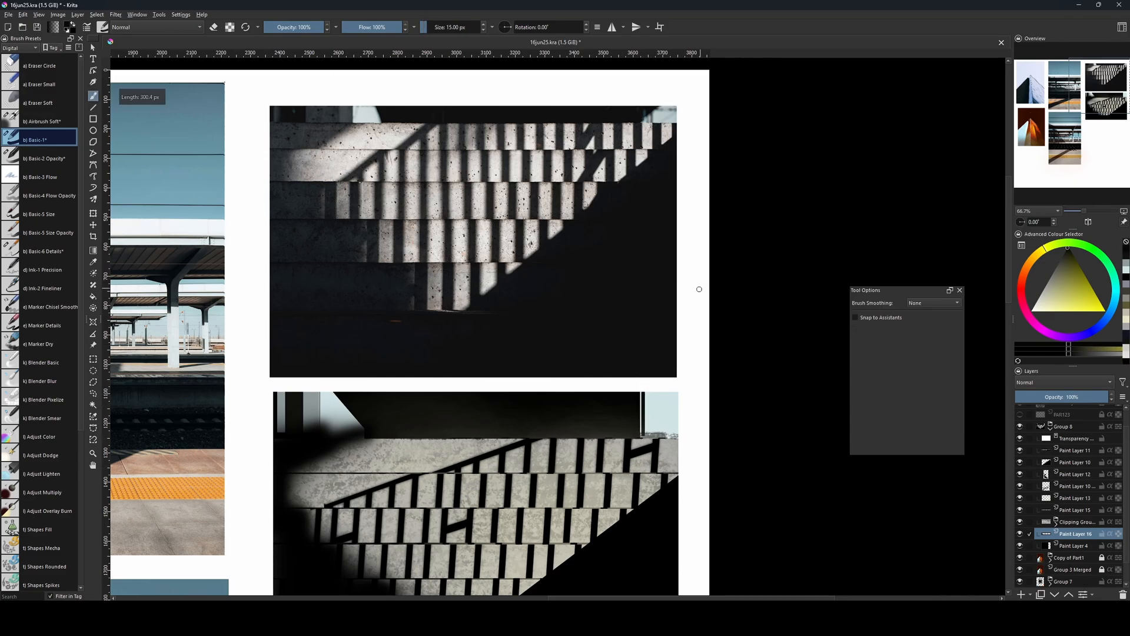
Soften the background shapes layer with a Gaussian Blur of 18.39 px radius.
{"action": "left_click_drag", "start_coordinate": [636, 422], "coordinate": [644, 370]}
{"action": "key", "text": "bracketleft"}
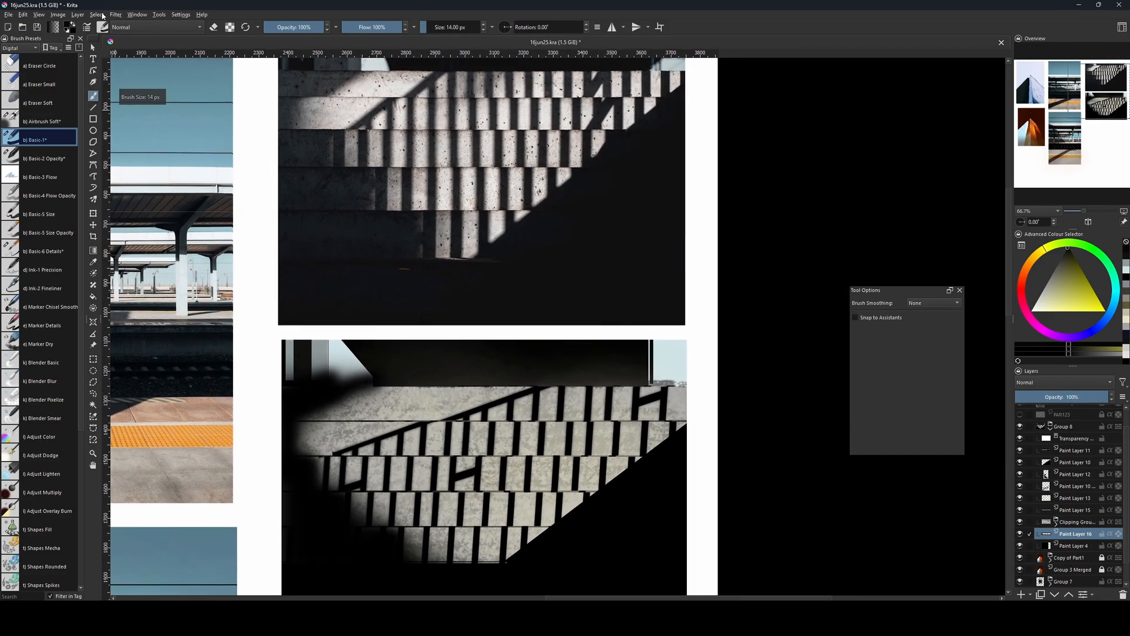
{"action": "left_click", "coordinate": [115, 14]}
{"action": "mouse_move", "coordinate": [171, 70]}
{"action": "left_click", "coordinate": [260, 80]}
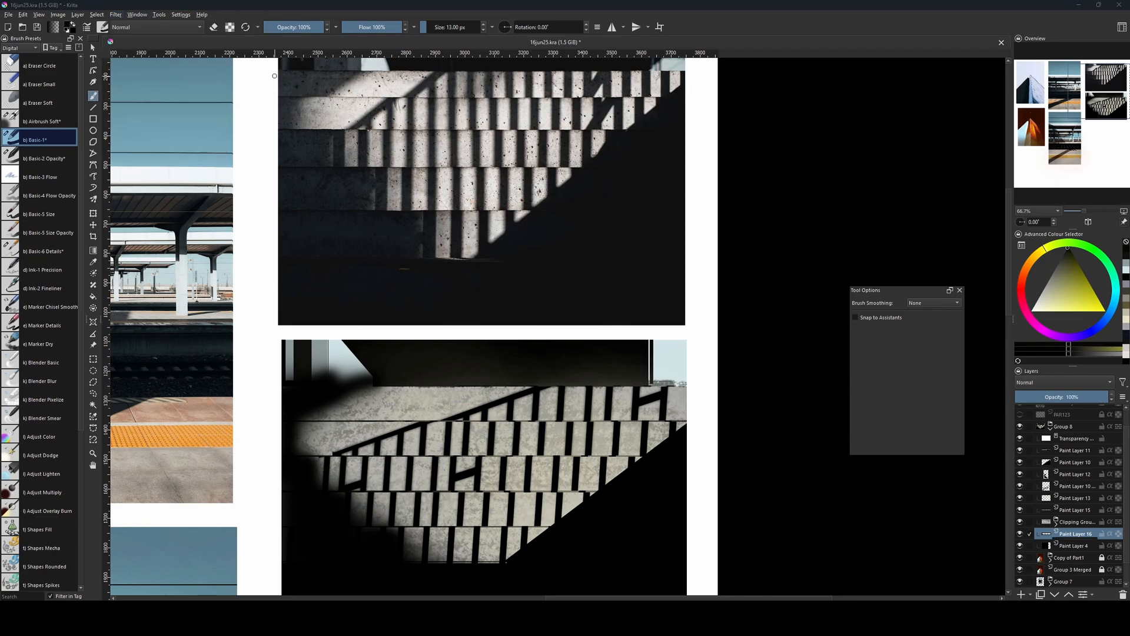
{"action": "left_click_drag", "start_coordinate": [548, 465], "coordinate": [543, 465]}
{"action": "left_click", "coordinate": [729, 391]}
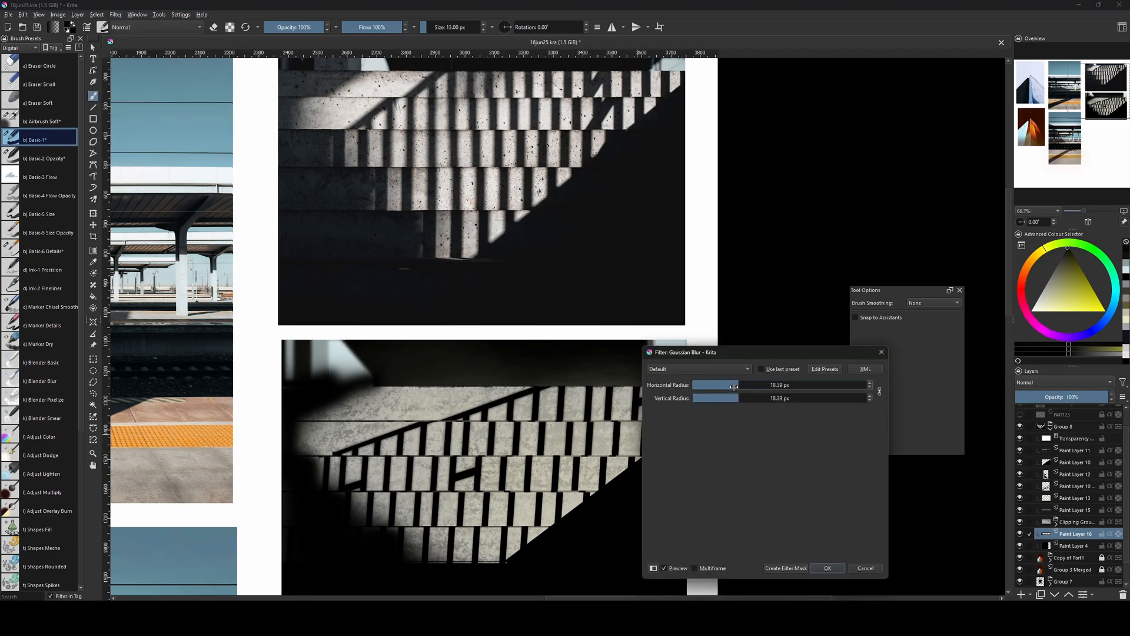
{"action": "left_click", "coordinate": [826, 569]}
Check the upper paint layer by toggling its visibility, and delete Paint Layer 15.
{"action": "mouse_move", "coordinate": [671, 458]}
{"action": "left_mouse_down"}
{"action": "mouse_move", "coordinate": [675, 513]}
{"action": "mouse_move", "coordinate": [669, 443]}
{"action": "left_mouse_up"}
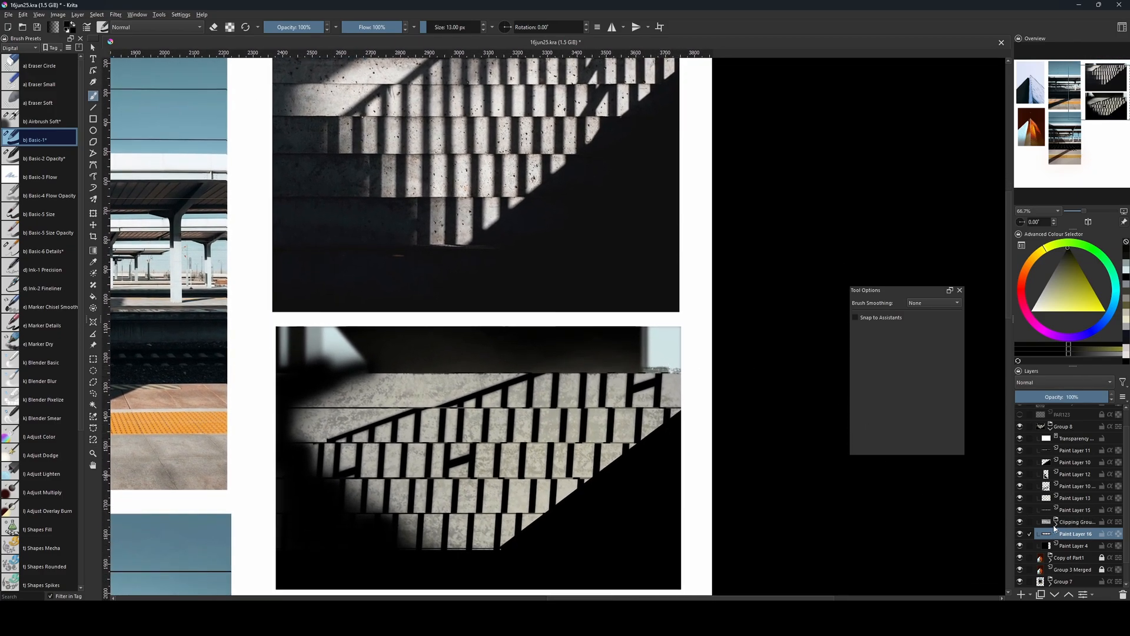
{"action": "left_click", "coordinate": [1020, 486]}
{"action": "left_click", "coordinate": [1021, 487]}
{"action": "left_click", "coordinate": [1064, 512]}
{"action": "key", "text": "shift+Delete"}
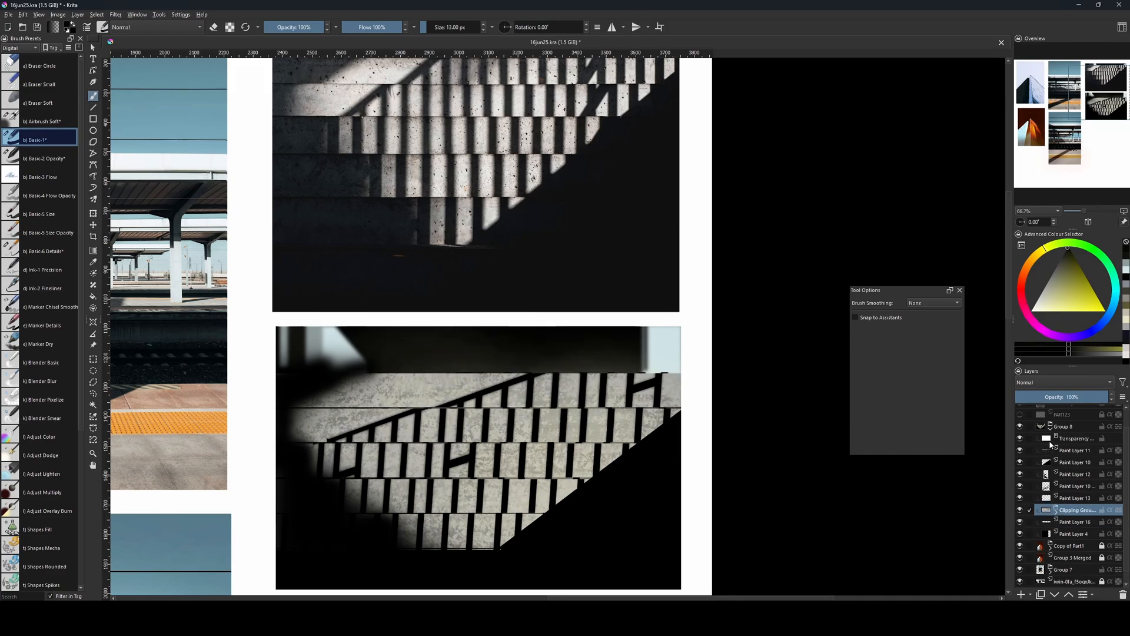
Clear Paint Layer 12's dark shading from the background band using a rectangular selection about 1586 by 178 px.
{"action": "left_click_drag", "start_coordinate": [734, 452], "coordinate": [746, 506]}
{"action": "key", "text": "ctrl+r"}
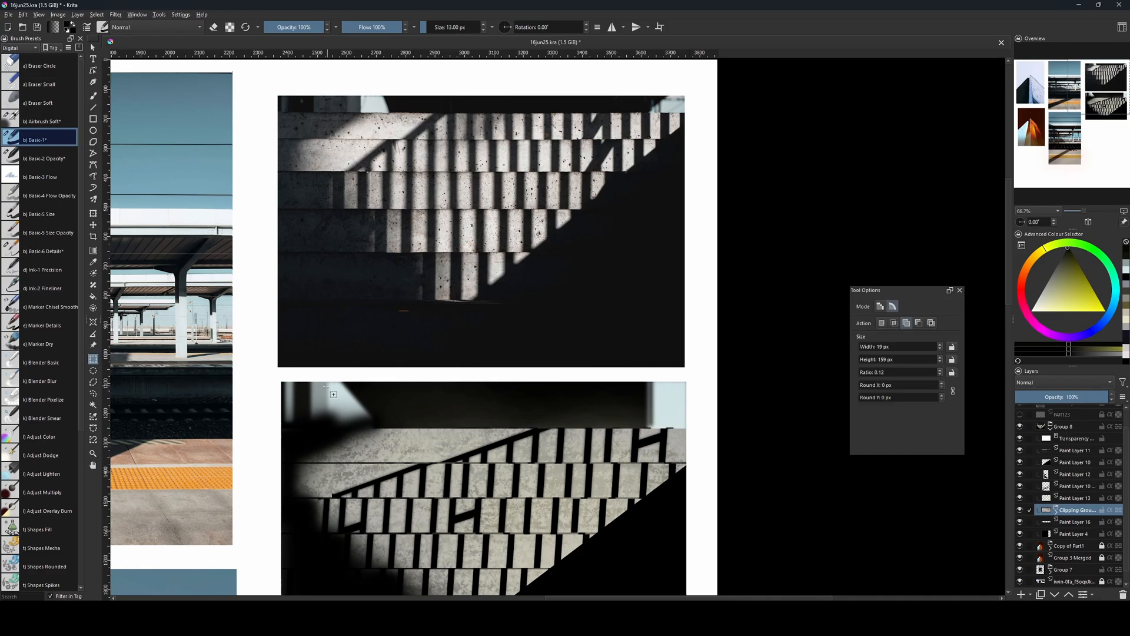
{"action": "left_click_drag", "start_coordinate": [274, 375], "coordinate": [741, 428]}
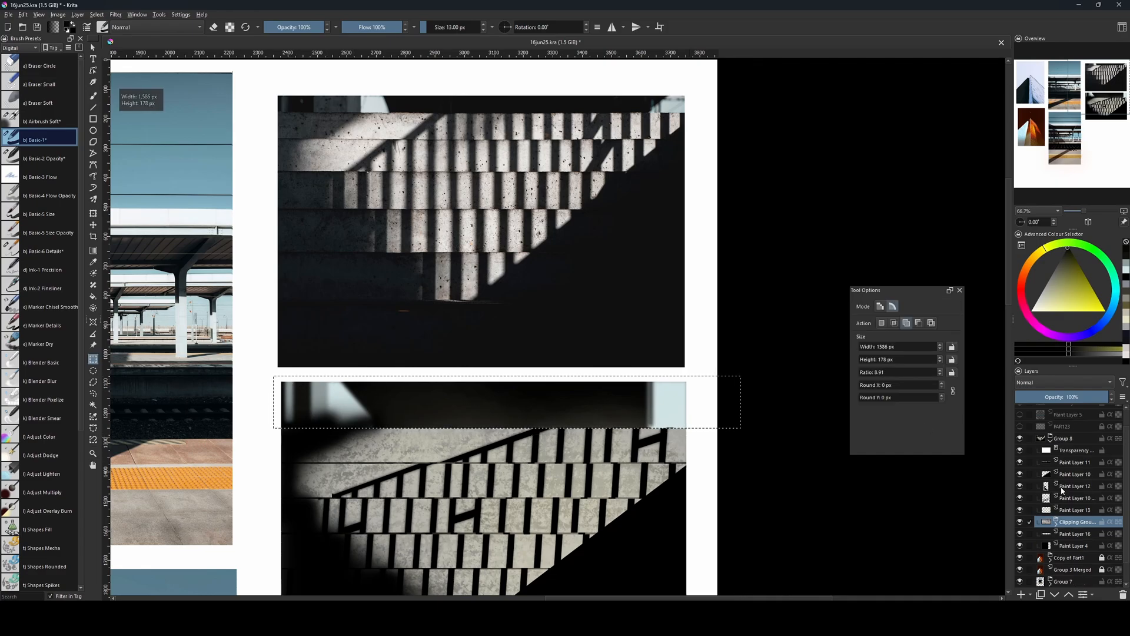
{"action": "left_click", "coordinate": [1020, 534]}
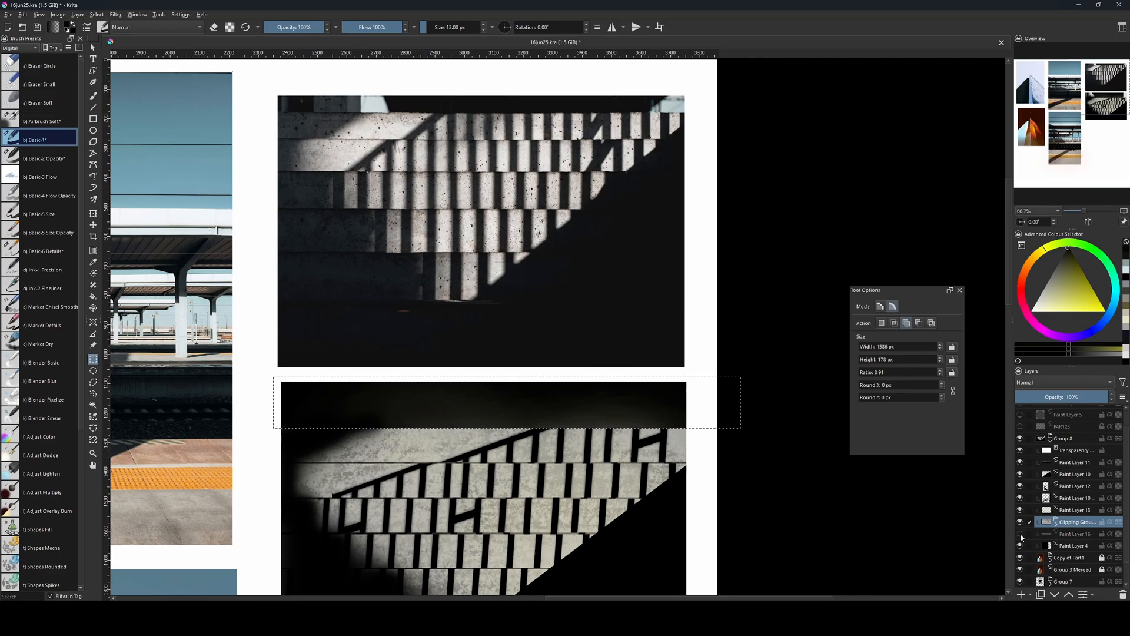
{"action": "left_click", "coordinate": [1020, 535]}
{"action": "left_click", "coordinate": [1020, 546]}
{"action": "left_click", "coordinate": [1020, 546]}
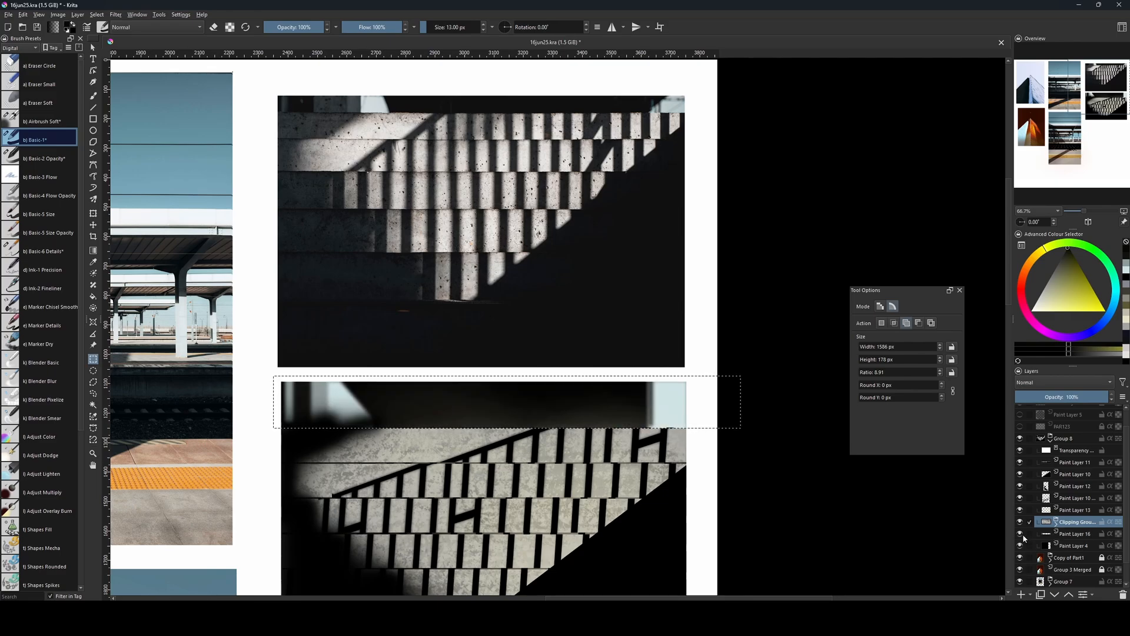
{"action": "left_click", "coordinate": [1021, 487]}
{"action": "left_click", "coordinate": [1021, 487]}
{"action": "left_click", "coordinate": [1060, 488]}
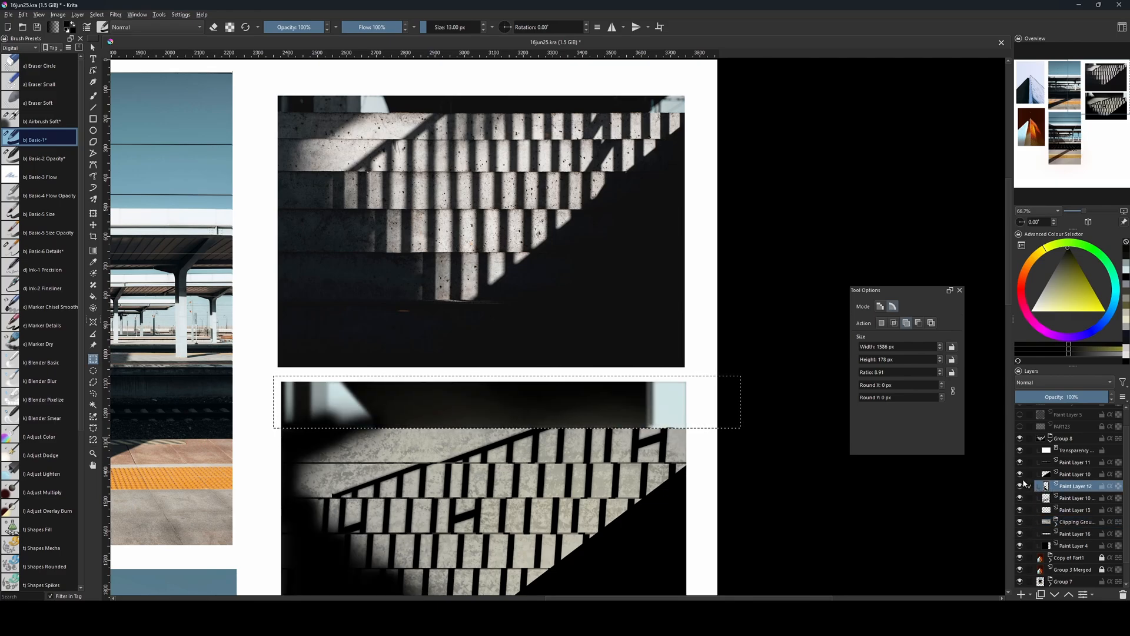
{"action": "key", "text": "Delete"}
{"action": "left_click_drag", "start_coordinate": [601, 447], "coordinate": [602, 423]}
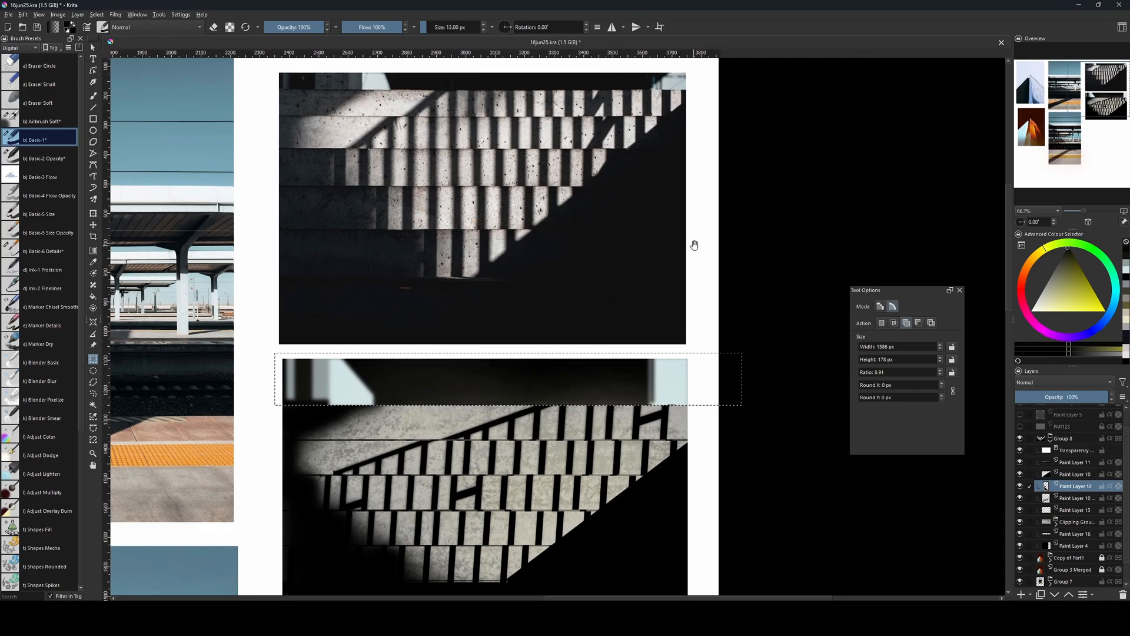
Add a new paint layer directly above Paint Layer 12 and set its blending mode to Overlay.
{"action": "left_click_drag", "start_coordinate": [638, 474], "coordinate": [657, 407]}
{"action": "scroll", "coordinate": [574, 392], "scroll_direction": "up", "scroll_amount": 1}
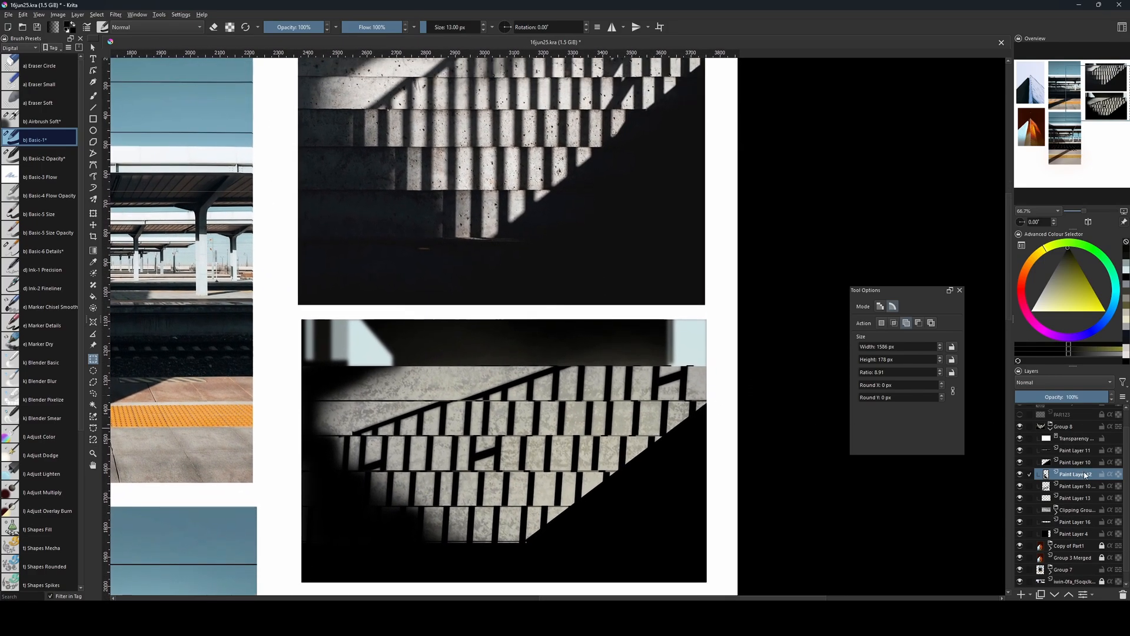
{"action": "key", "text": "Insert"}
{"action": "left_click", "coordinate": [1079, 386]}
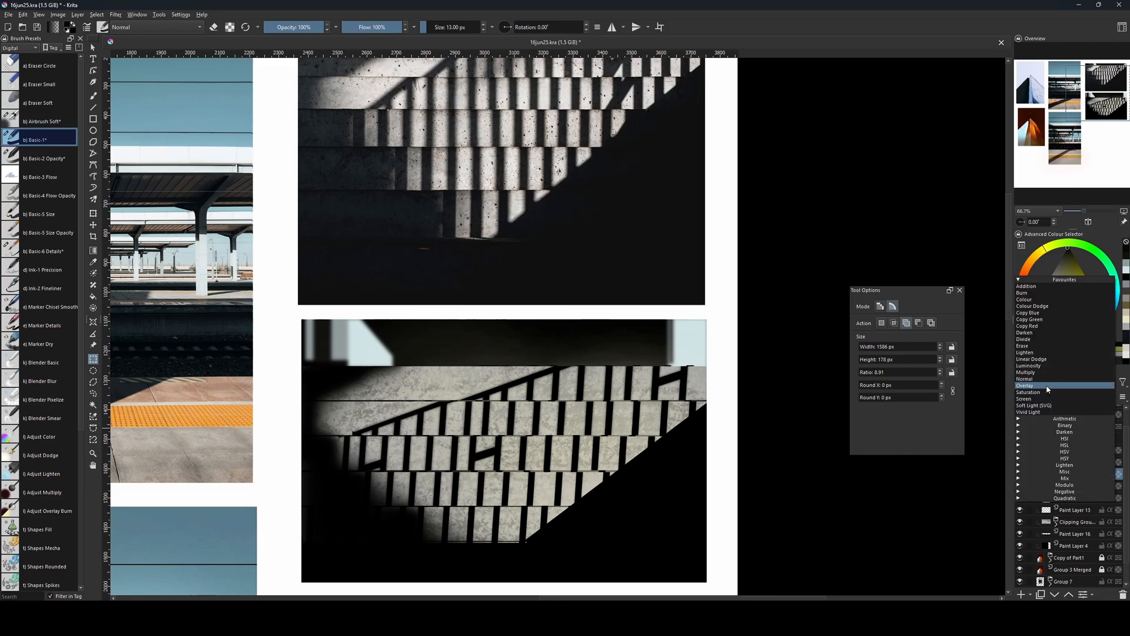
{"action": "left_click", "coordinate": [1046, 386]}
Brighten the sunlit concrete on the new Overlay layer with white, using the Airbrush Soft brush at a large size.
{"action": "key", "text": "b"}
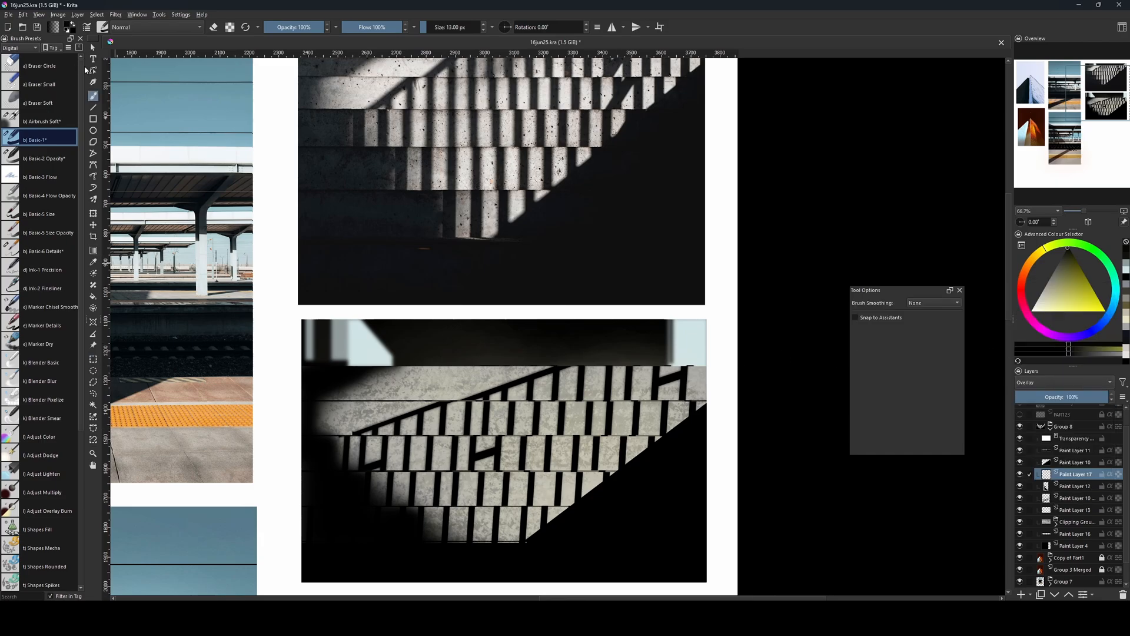
{"action": "left_click", "coordinate": [44, 118]}
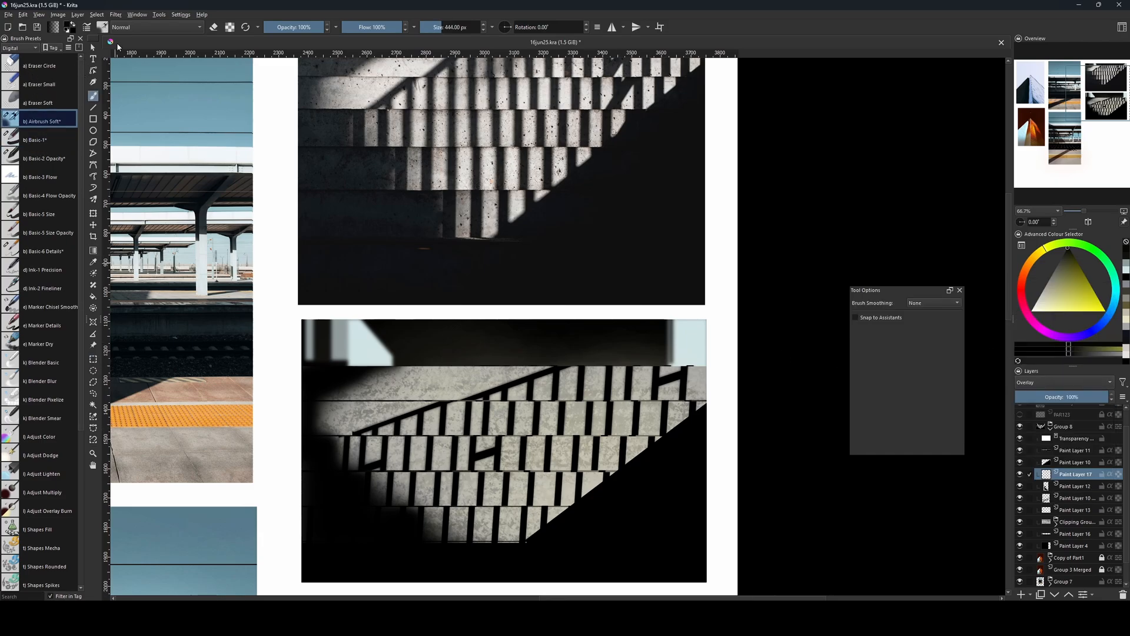
{"action": "left_click", "coordinate": [1032, 309]}
{"action": "key", "text": "bracketright"}
{"action": "key", "text": "bracketright"}
{"action": "key", "text": "bracketright"}
{"action": "key", "text": "bracketright"}
{"action": "key", "text": "bracketright"}
{"action": "key", "text": "bracketright"}
{"action": "key", "text": "bracketright"}
{"action": "key", "text": "bracketright"}
{"action": "key", "text": "bracketright"}
{"action": "key", "text": "bracketright"}
{"action": "mouse_move", "coordinate": [541, 475]}
{"action": "left_mouse_down"}
{"action": "mouse_move", "coordinate": [531, 473]}
{"action": "mouse_move", "coordinate": [598, 454]}
{"action": "left_mouse_up"}
{"action": "key", "text": "bracketleft"}
{"action": "key", "text": "bracketleft"}
{"action": "key", "text": "bracketleft"}
{"action": "key", "text": "bracketleft"}
{"action": "key", "text": "bracketleft"}
{"action": "key", "text": "bracketleft"}
{"action": "key", "text": "bracketleft"}
{"action": "key", "text": "bracketleft"}
{"action": "key", "text": "bracketleft"}
{"action": "key", "text": "bracketleft"}
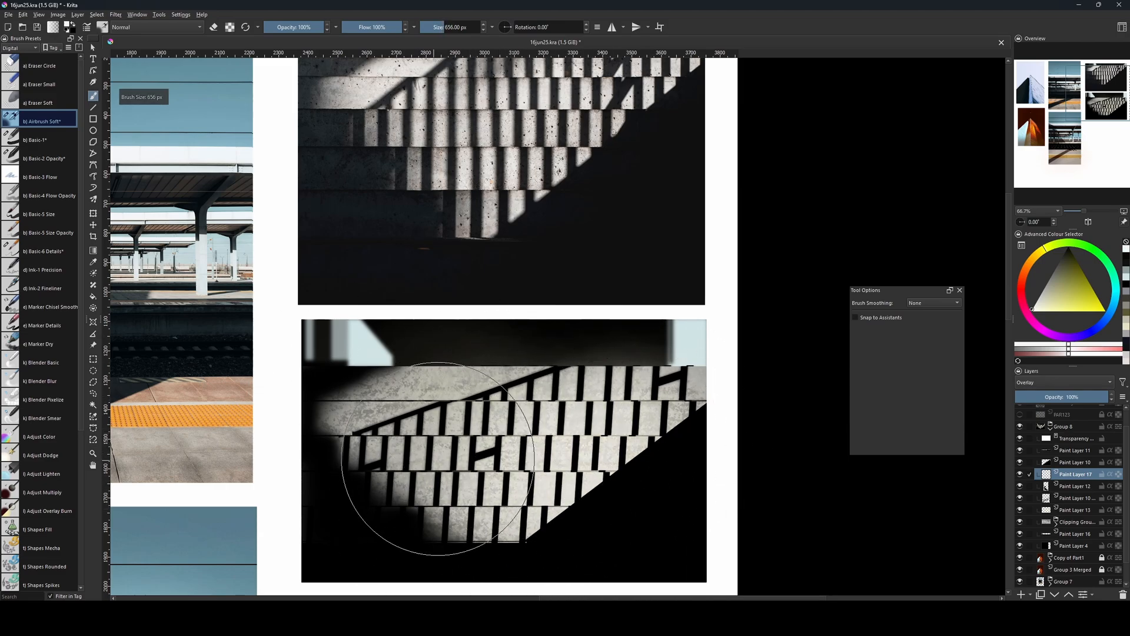
{"action": "key", "text": "bracketright"}
{"action": "key", "text": "bracketright"}
{"action": "key", "text": "bracketright"}
{"action": "key", "text": "bracketright"}
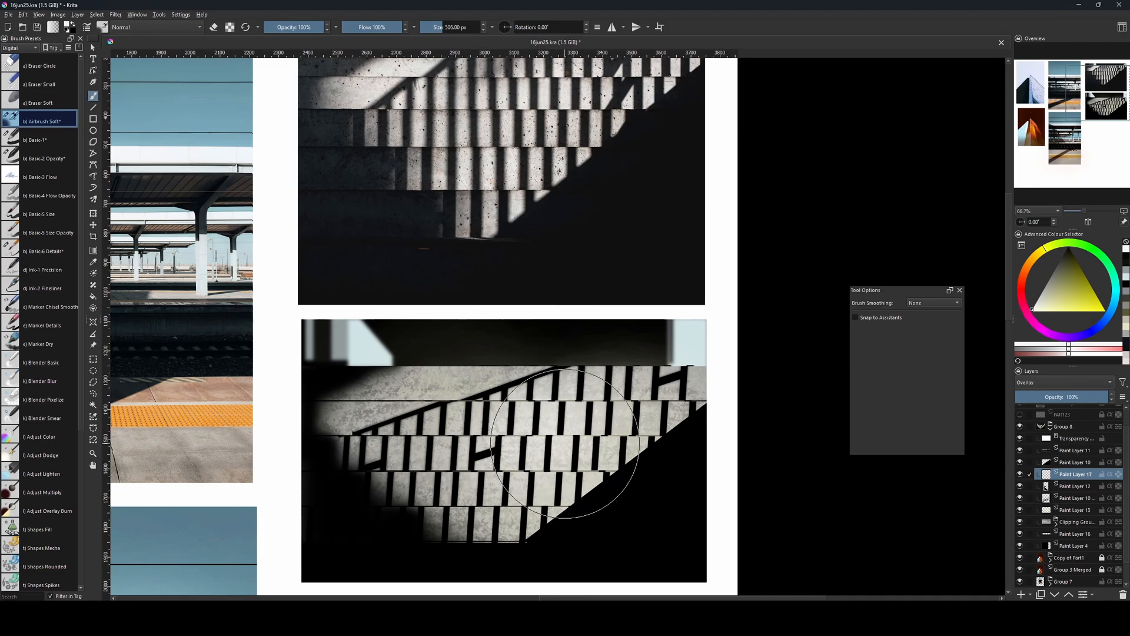
{"action": "left_click_drag", "start_coordinate": [587, 428], "coordinate": [578, 447]}
{"action": "key", "text": "bracketleft"}
{"action": "key", "text": "bracketleft"}
{"action": "key", "text": "bracketleft"}
{"action": "key", "text": "bracketleft"}
{"action": "key", "text": "bracketleft"}
{"action": "key", "text": "bracketleft"}
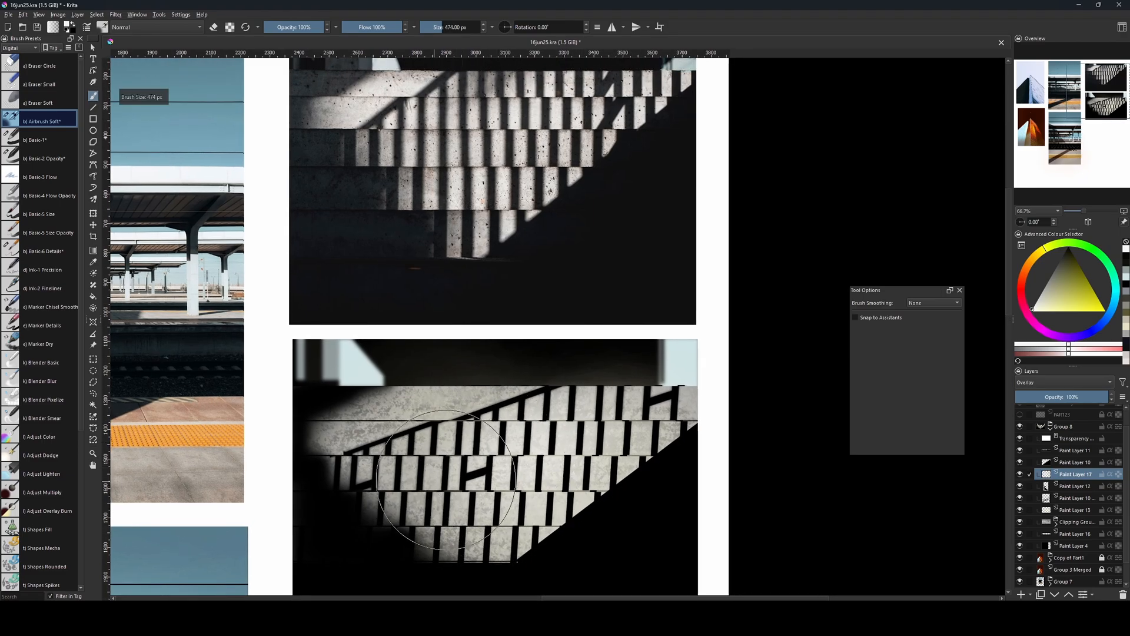
{"action": "key", "text": "bracketleft"}
{"action": "key", "text": "bracketleft"}
{"action": "key", "text": "bracketleft"}
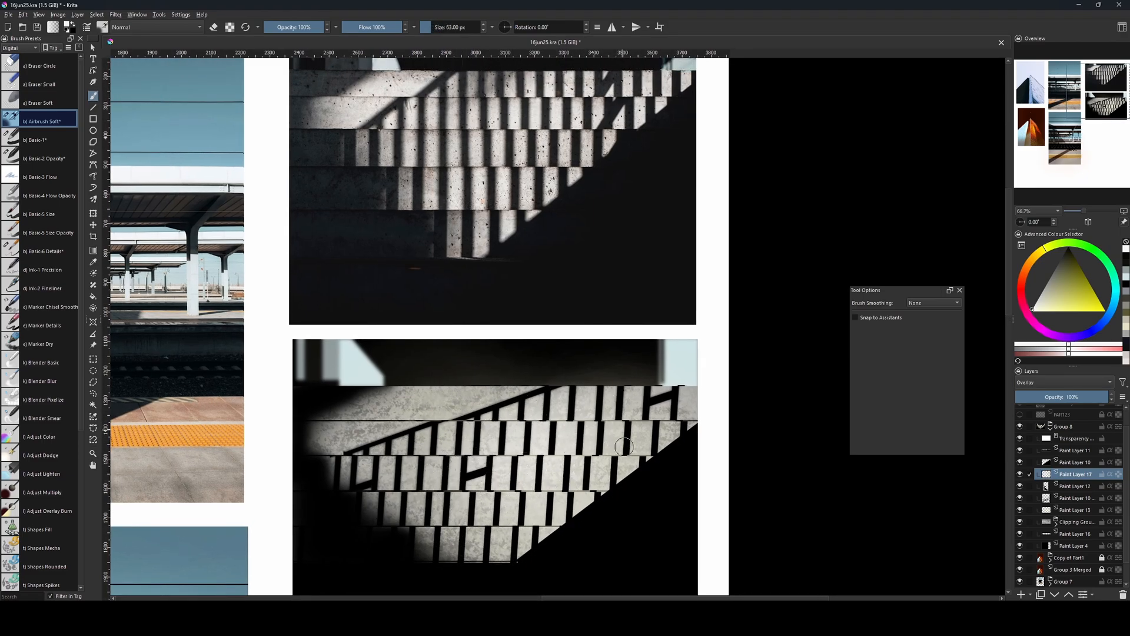
{"action": "left_click_drag", "start_coordinate": [533, 455], "coordinate": [537, 451]}
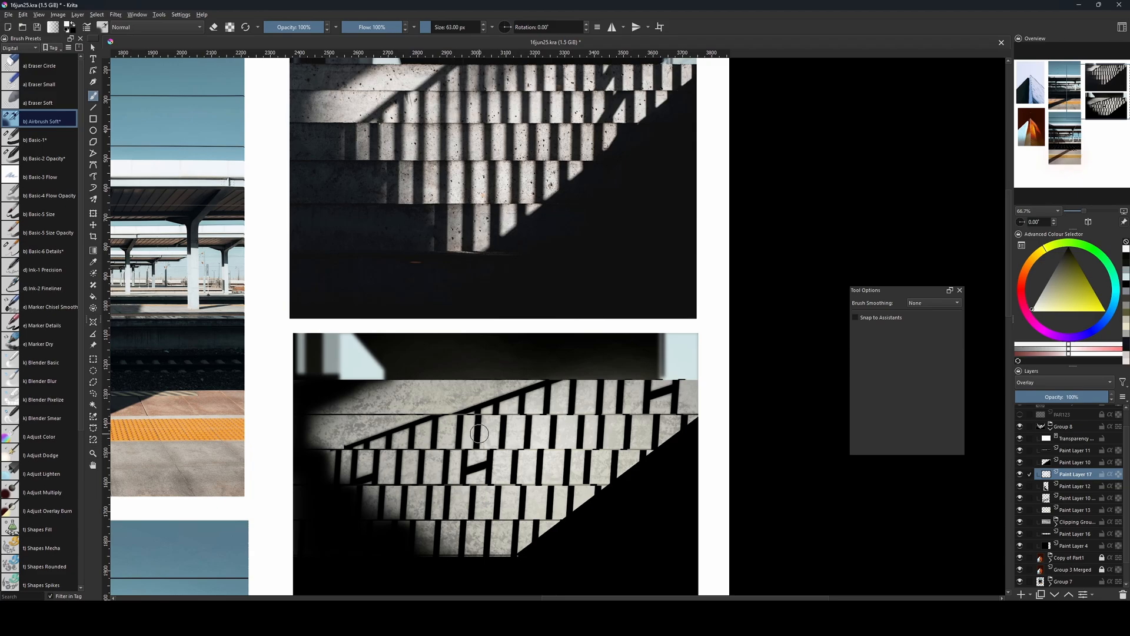
{"action": "left_click_drag", "start_coordinate": [572, 425], "coordinate": [565, 488]}
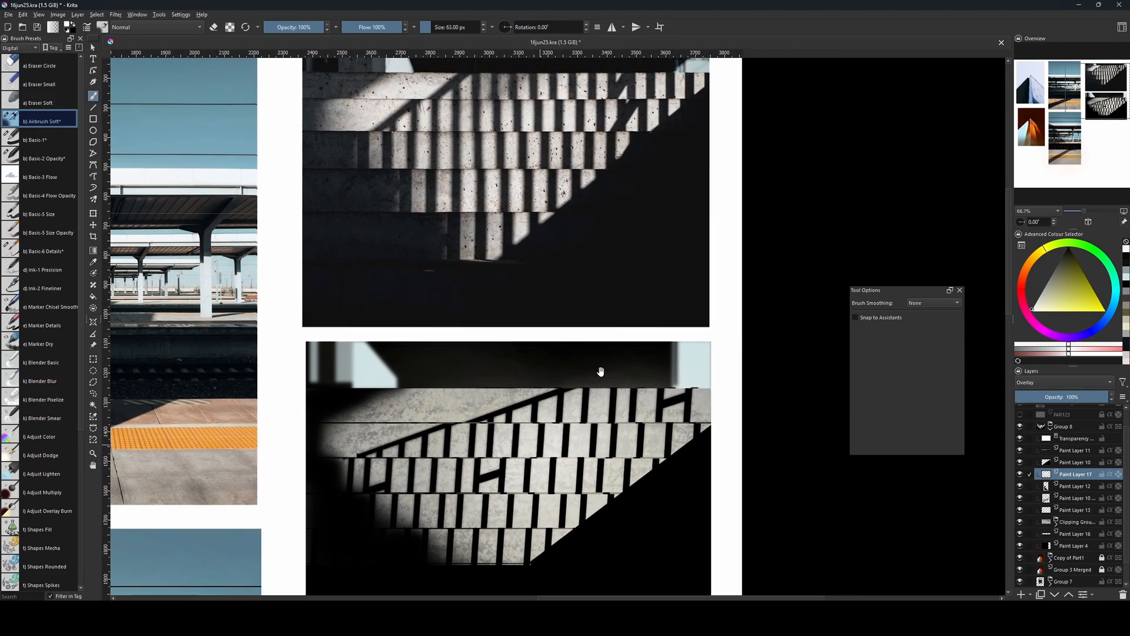
Duplicate the striped shadow layer below Paint Layer 12 and hide the original.
{"action": "left_click", "coordinate": [1065, 464]}
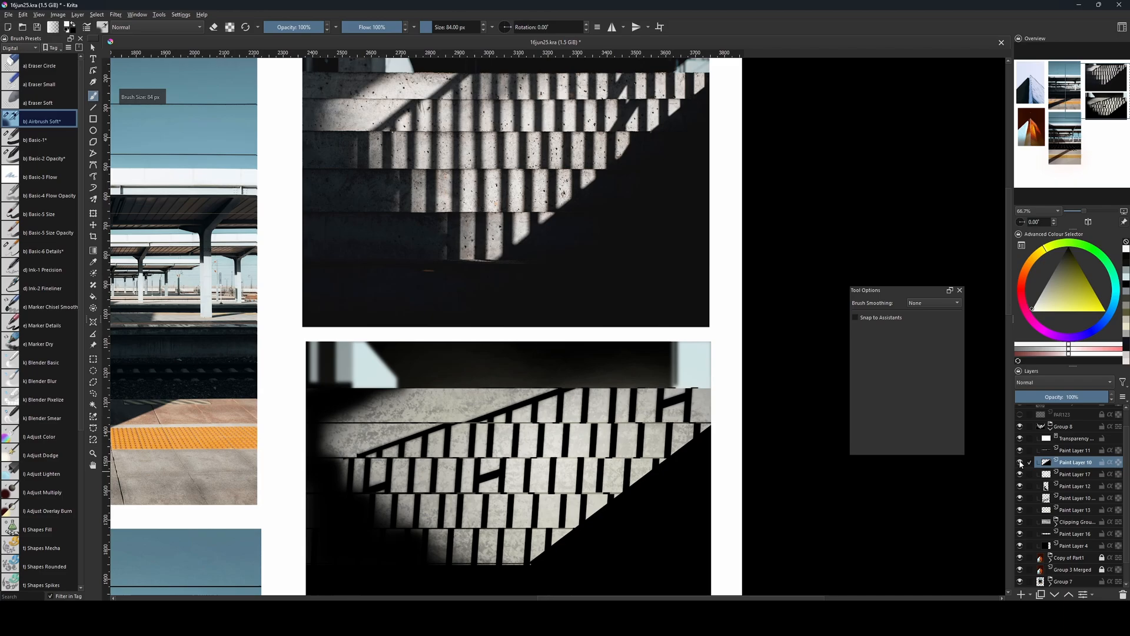
{"action": "left_click", "coordinate": [1061, 498]}
{"action": "left_click", "coordinate": [1021, 498]}
{"action": "left_click", "coordinate": [1021, 498]}
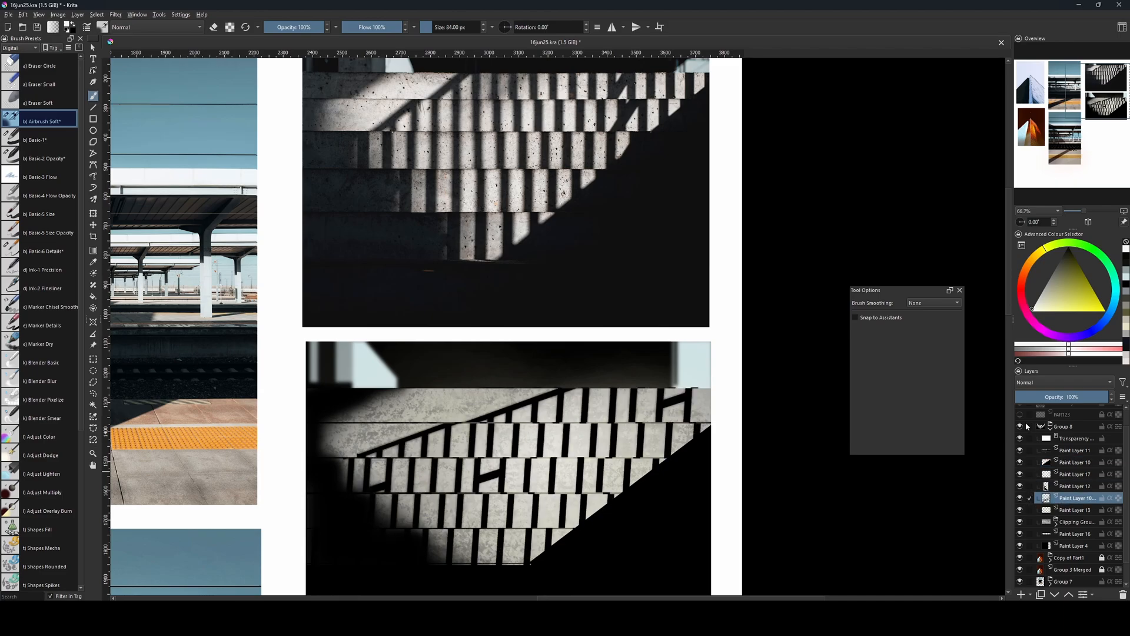
{"action": "key", "text": "ctrl+j"}
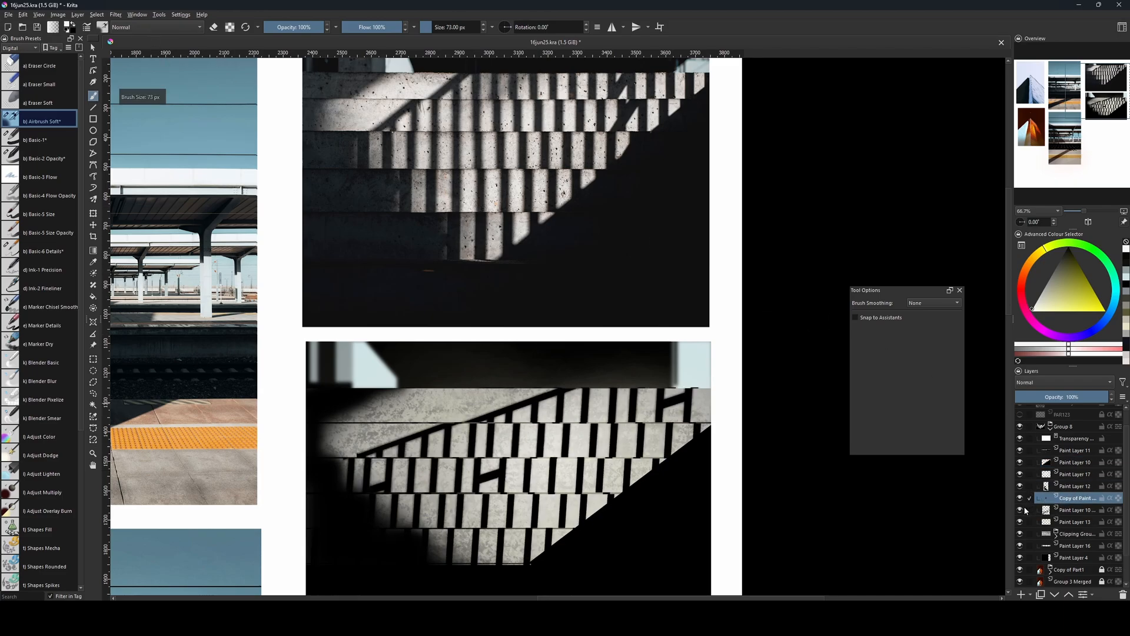
{"action": "left_click", "coordinate": [1021, 510]}
Soften the duplicated shadow layer with a Gaussian Blur of 16.35 px radius.
{"action": "left_click", "coordinate": [115, 15]}
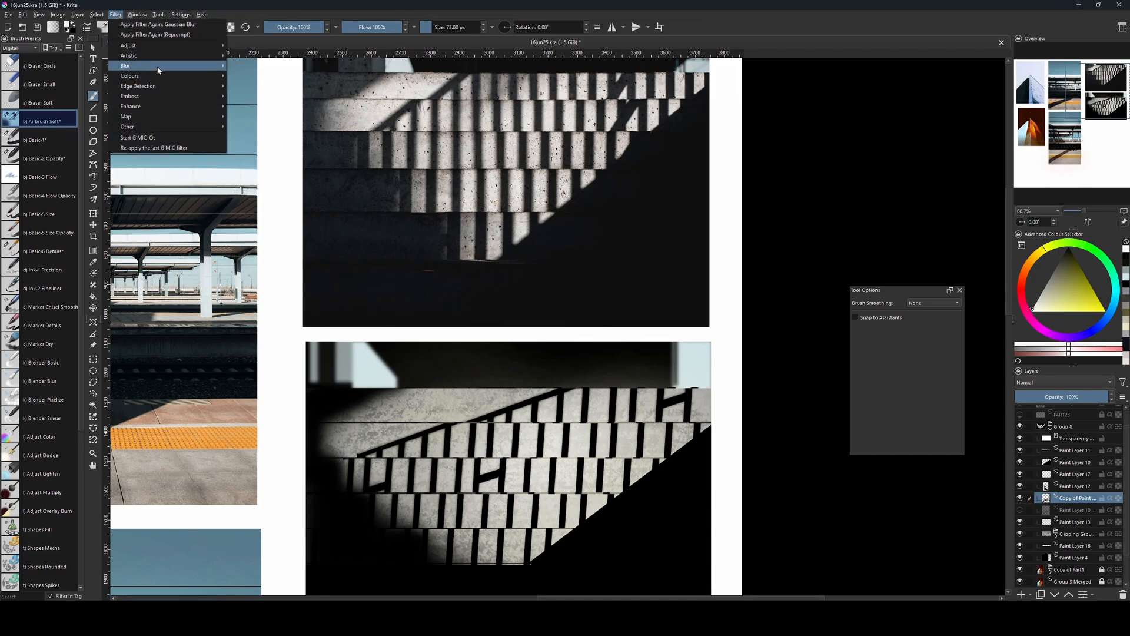
{"action": "mouse_move", "coordinate": [157, 70]}
{"action": "left_click", "coordinate": [253, 75]}
{"action": "mouse_move", "coordinate": [722, 385]}
{"action": "left_mouse_down"}
{"action": "mouse_move", "coordinate": [746, 386]}
{"action": "mouse_move", "coordinate": [736, 387]}
{"action": "left_mouse_up"}
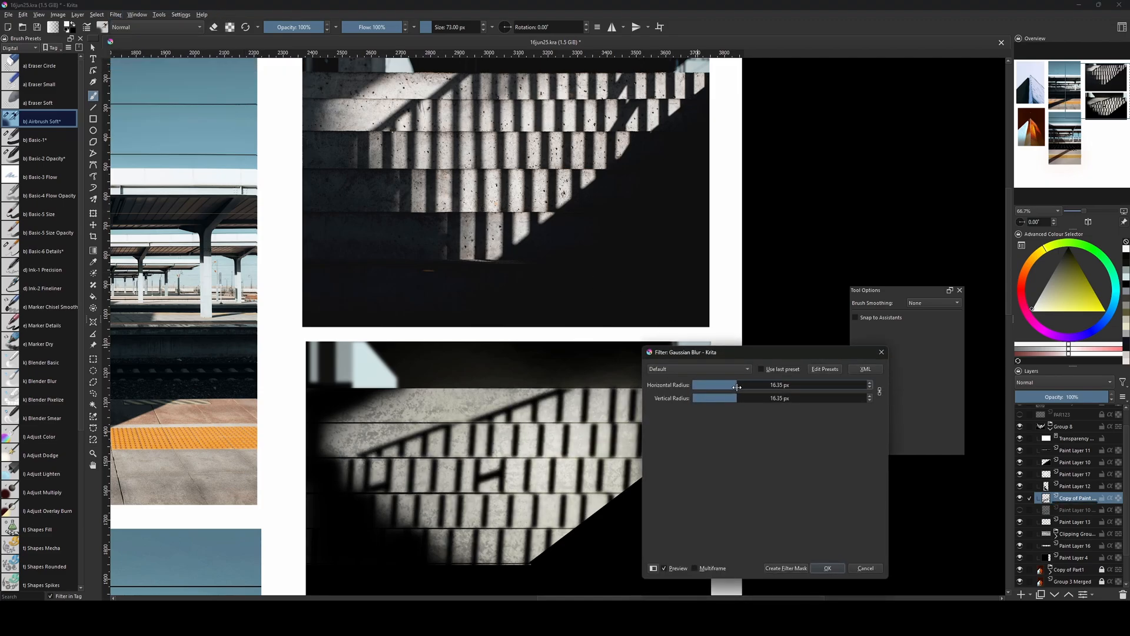
{"action": "left_click", "coordinate": [828, 568]}
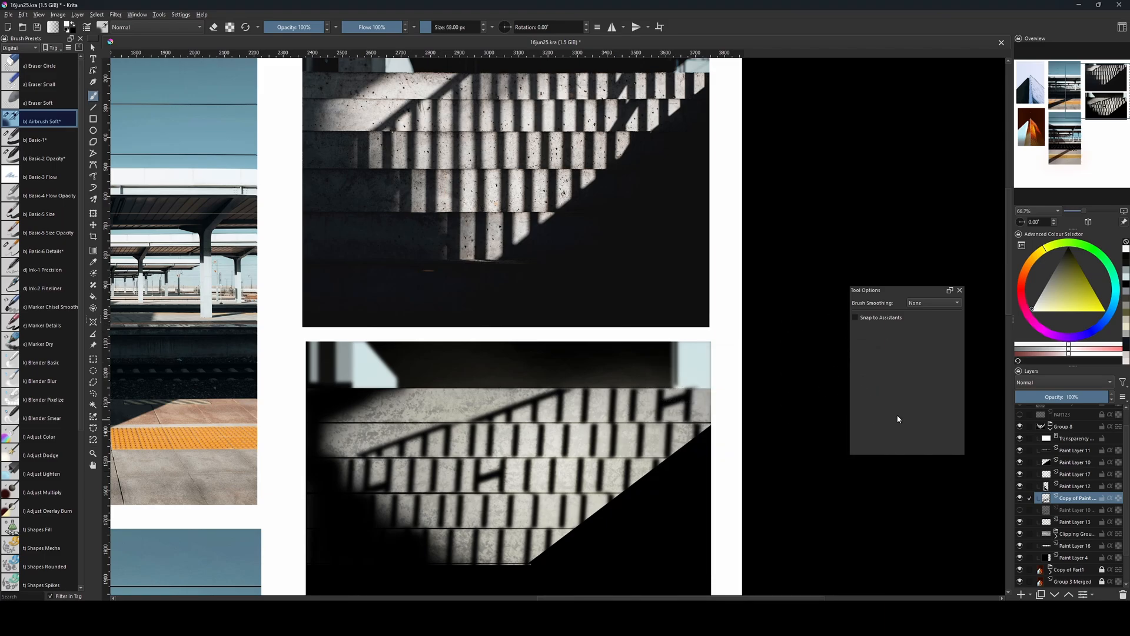
{"action": "left_click_drag", "start_coordinate": [610, 407], "coordinate": [613, 396]}
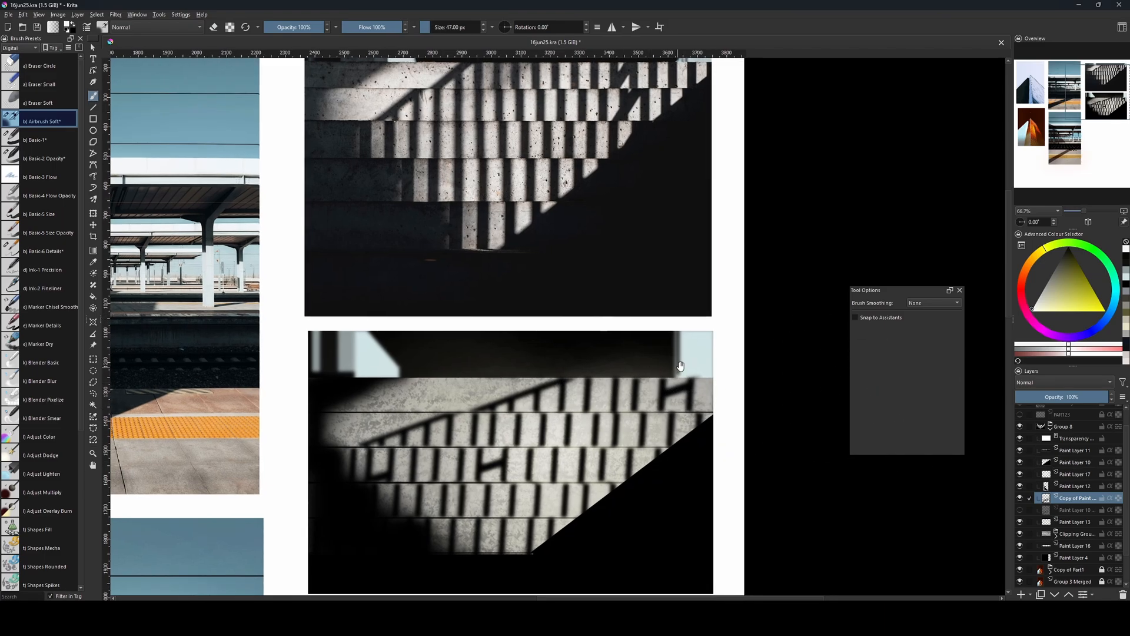
Clear the blurred shadows' spill from the background band within a rectangular selection about 1644 by 179 px, and deselect.
{"action": "key", "text": "ctrl+r"}
{"action": "left_click_drag", "start_coordinate": [299, 328], "coordinate": [775, 377]}
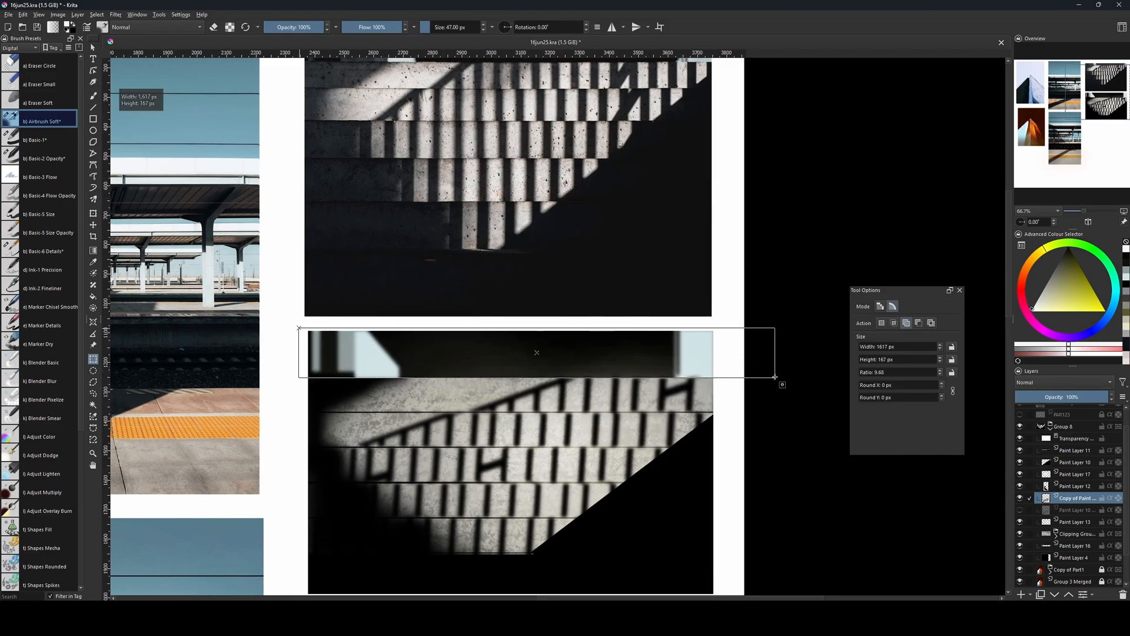
{"action": "left_click_drag", "start_coordinate": [738, 325], "coordinate": [255, 378]}
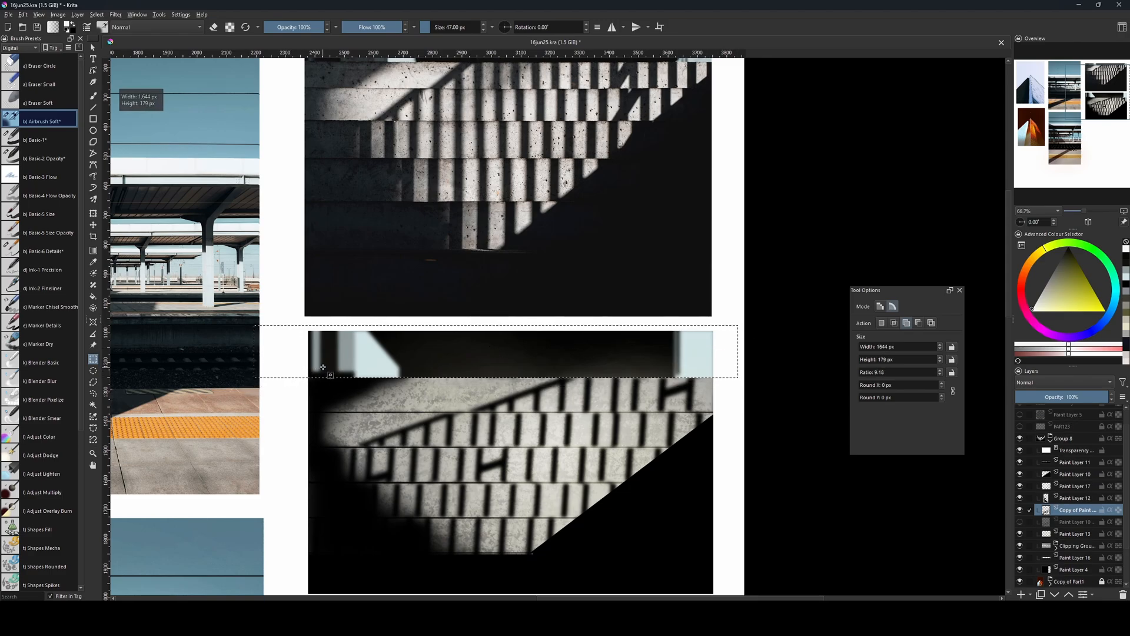
{"action": "key", "text": "ctrl+shift+a"}
{"action": "left_click_drag", "start_coordinate": [711, 478], "coordinate": [705, 497]}
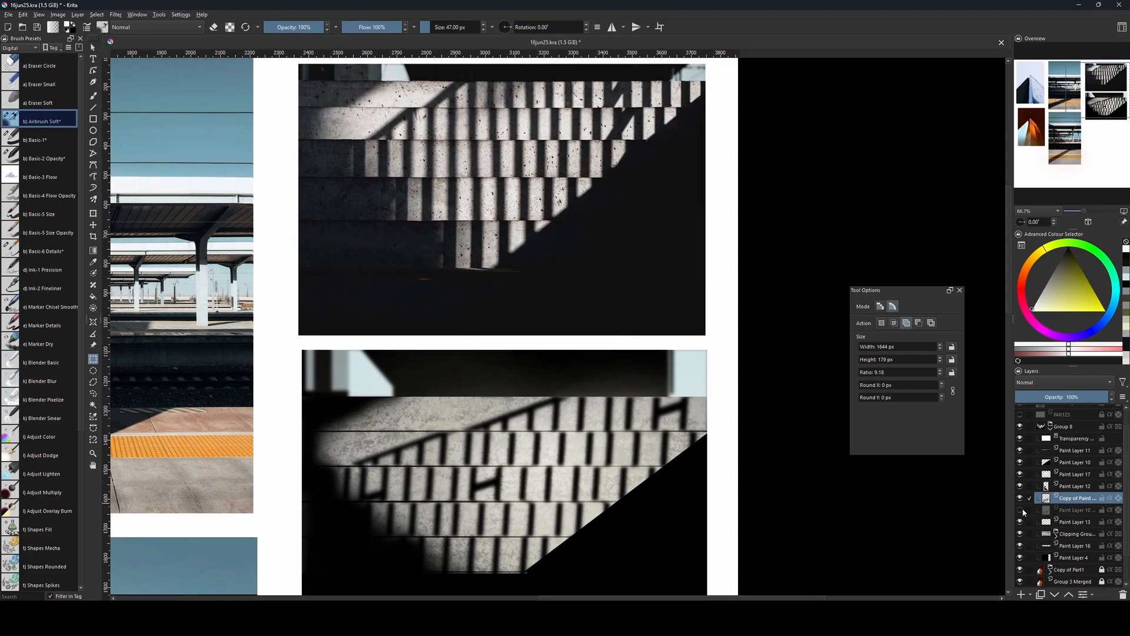
Show the original sharp shadow layer again beneath its blurred copy, keeping the copy active for editing.
{"action": "left_click", "coordinate": [1021, 511]}
{"action": "left_click", "coordinate": [1054, 511], "text": "ctrl"}
{"action": "left_click", "coordinate": [1063, 507], "text": "ctrl"}
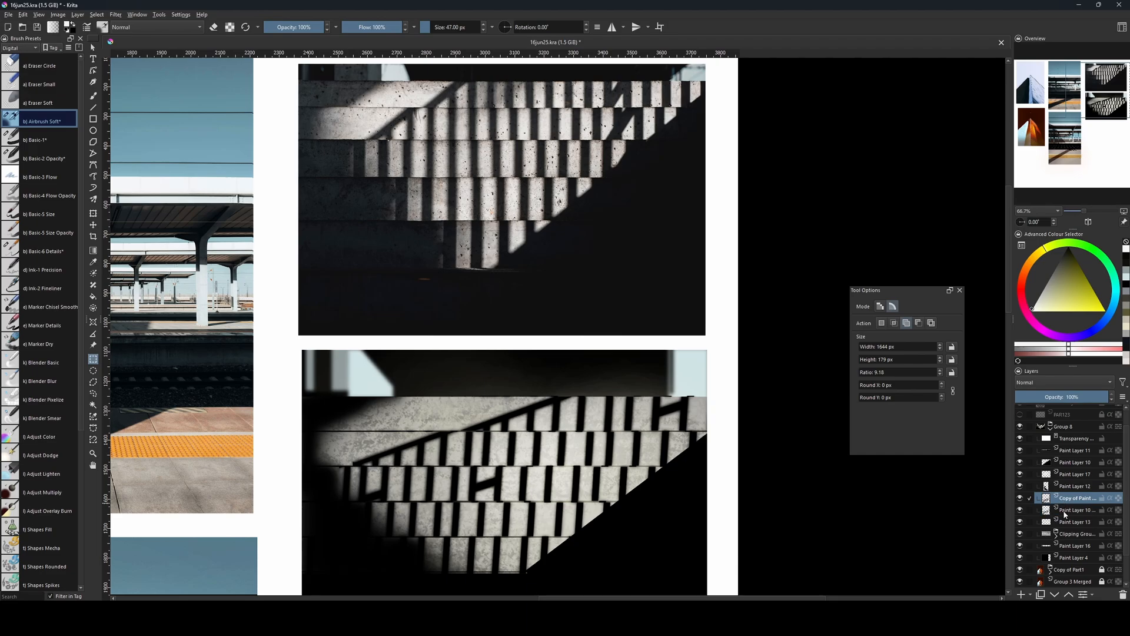
Try brushing over the lower steps on the blurred shadow copy with a large Airbrush Soft brush, eraser mode off.
{"action": "key", "text": "b"}
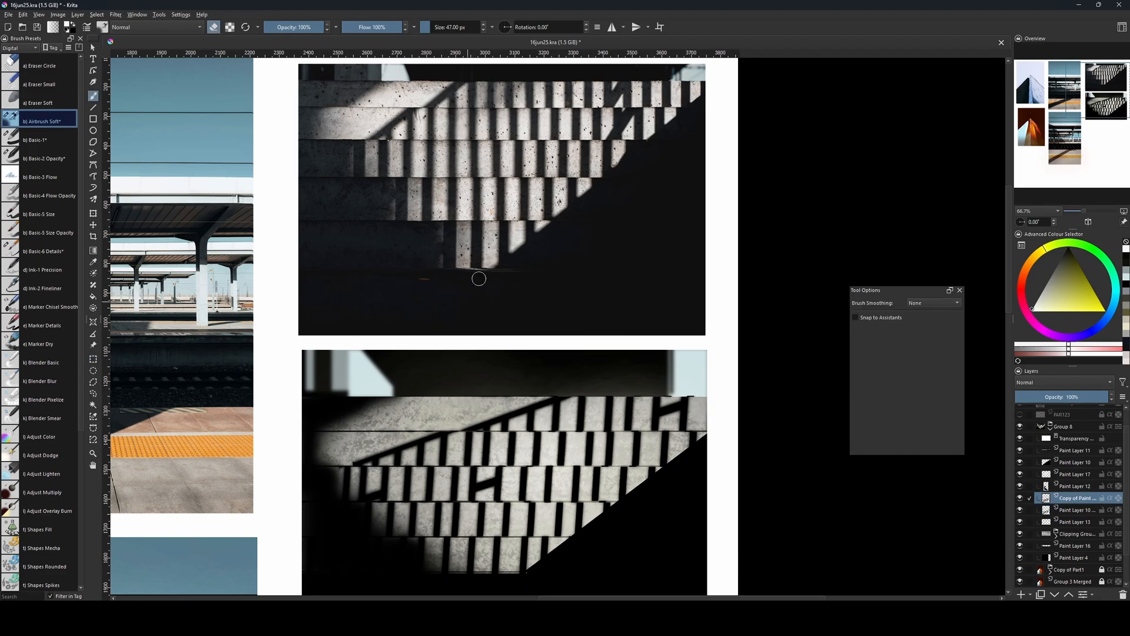
{"action": "key", "text": "e"}
{"action": "key", "text": "bracketright"}
{"action": "key", "text": "bracketright"}
{"action": "key", "text": "bracketright"}
{"action": "key", "text": "bracketright"}
{"action": "key", "text": "bracketright"}
{"action": "key", "text": "bracketright"}
{"action": "key", "text": "bracketright"}
{"action": "key", "text": "bracketright"}
{"action": "key", "text": "bracketright"}
{"action": "key", "text": "bracketright"}
{"action": "key", "text": "bracketright"}
{"action": "key", "text": "bracketright"}
{"action": "key", "text": "bracketright"}
{"action": "key", "text": "bracketright"}
{"action": "key", "text": "bracketright"}
{"action": "key", "text": "bracketright"}
{"action": "key", "text": "bracketright"}
{"action": "key", "text": "bracketright"}
{"action": "key", "text": "bracketright"}
{"action": "key", "text": "bracketright"}
{"action": "key", "text": "bracketright"}
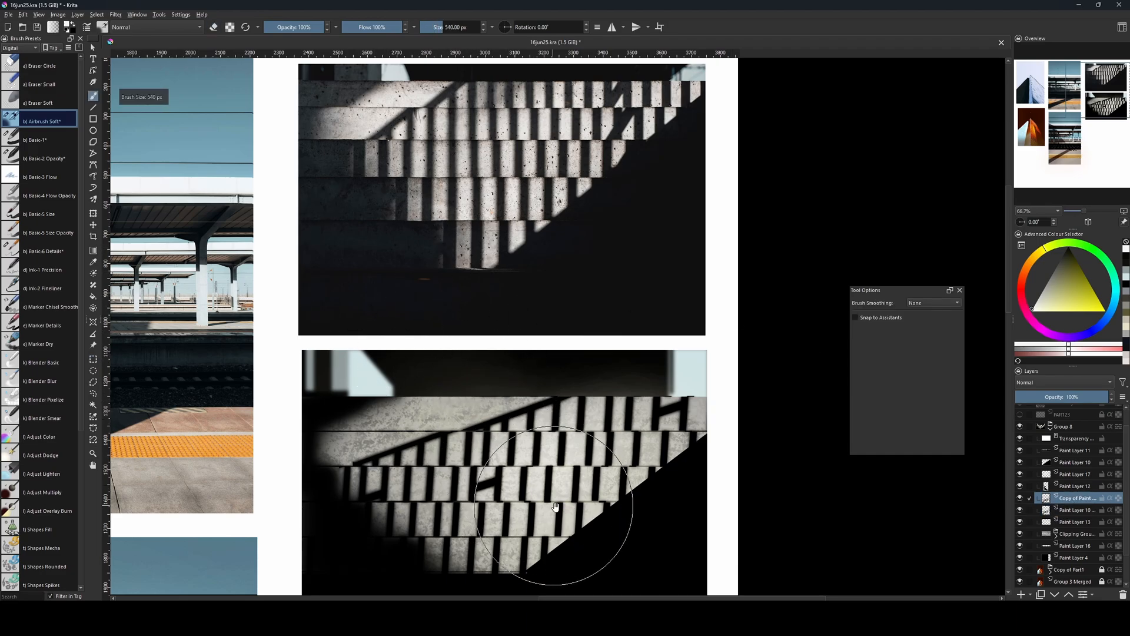
{"action": "left_click_drag", "start_coordinate": [555, 507], "coordinate": [538, 455]}
{"action": "key", "text": "bracketleft"}
Erase parts of the blurred shadow copy over the steps with the Airbrush Soft brush in eraser mode.
{"action": "key", "text": "bracketleft"}
{"action": "key", "text": "bracketleft"}
{"action": "key", "text": "bracketleft"}
{"action": "key", "text": "bracketleft"}
{"action": "key", "text": "bracketleft"}
{"action": "key", "text": "bracketleft"}
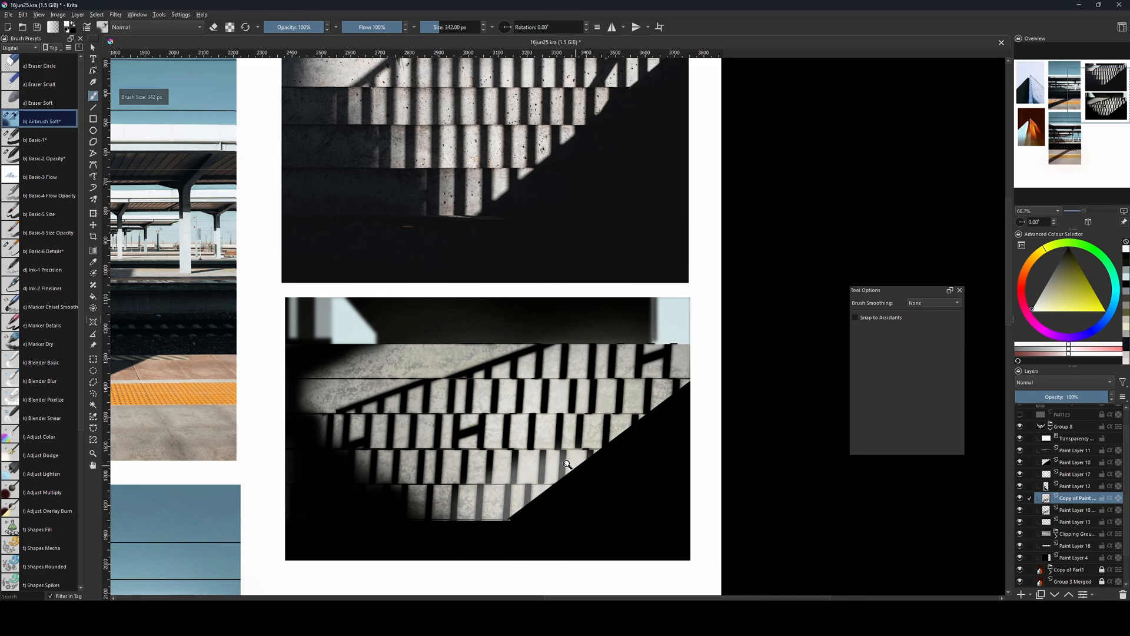
{"action": "key", "text": "e"}
{"action": "key", "text": "bracketleft"}
{"action": "key", "text": "bracketleft"}
{"action": "key", "text": "bracketleft"}
{"action": "key", "text": "bracketleft"}
{"action": "key", "text": "bracketleft"}
{"action": "key", "text": "bracketleft"}
{"action": "key", "text": "bracketleft"}
{"action": "key", "text": "bracketleft"}
{"action": "key", "text": "bracketleft"}
{"action": "key", "text": "bracketleft"}
{"action": "key", "text": "bracketleft"}
{"action": "key", "text": "bracketleft"}
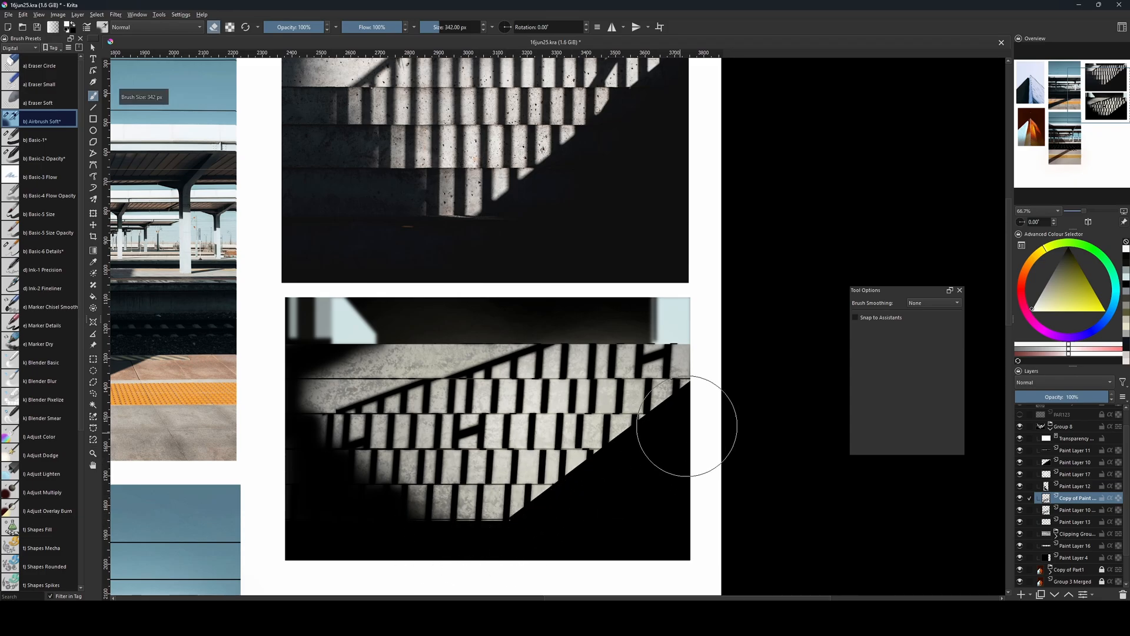
{"action": "left_click_drag", "start_coordinate": [664, 396], "coordinate": [657, 439]}
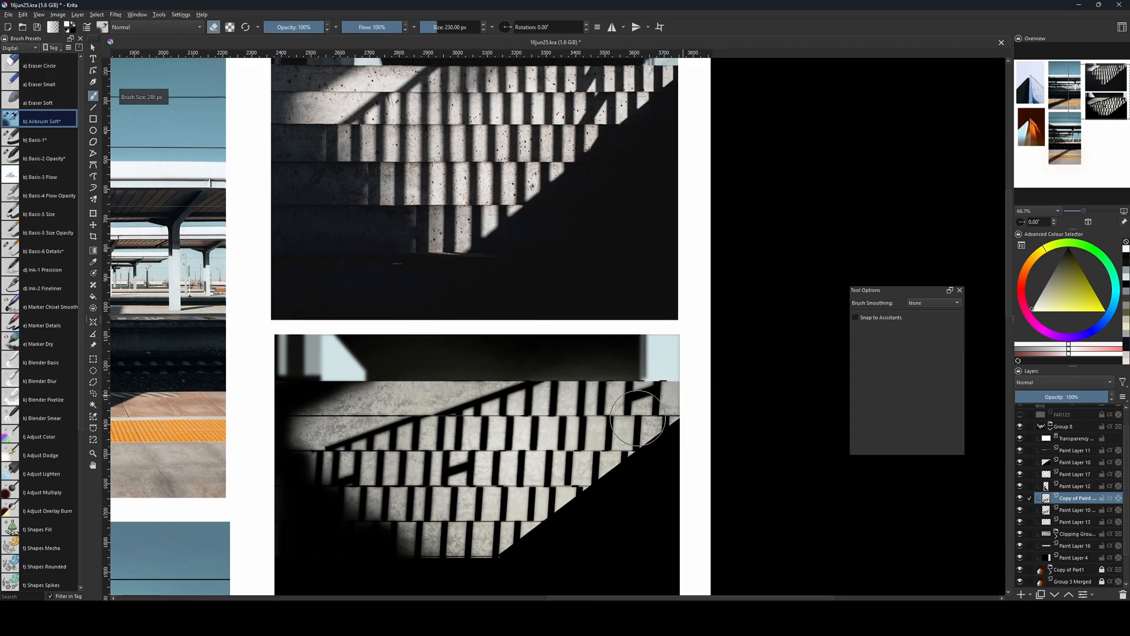
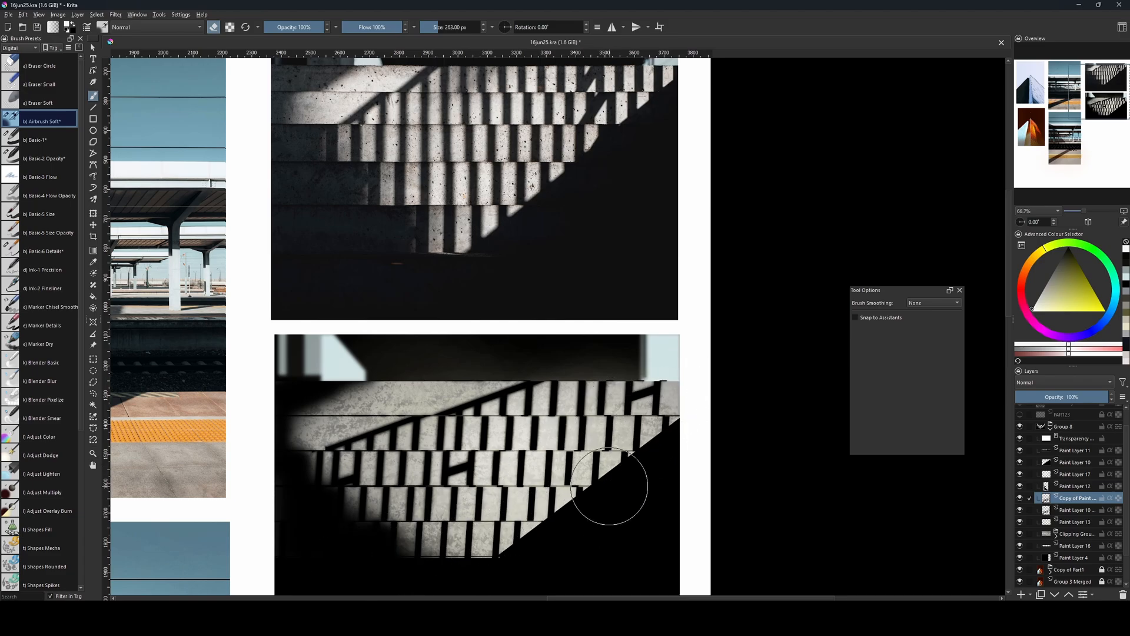
{"action": "mouse_move", "coordinate": [627, 477]}
{"action": "left_mouse_down"}
{"action": "mouse_move", "coordinate": [650, 425]}
{"action": "mouse_move", "coordinate": [638, 505]}
{"action": "mouse_move", "coordinate": [639, 431]}
{"action": "left_mouse_up"}
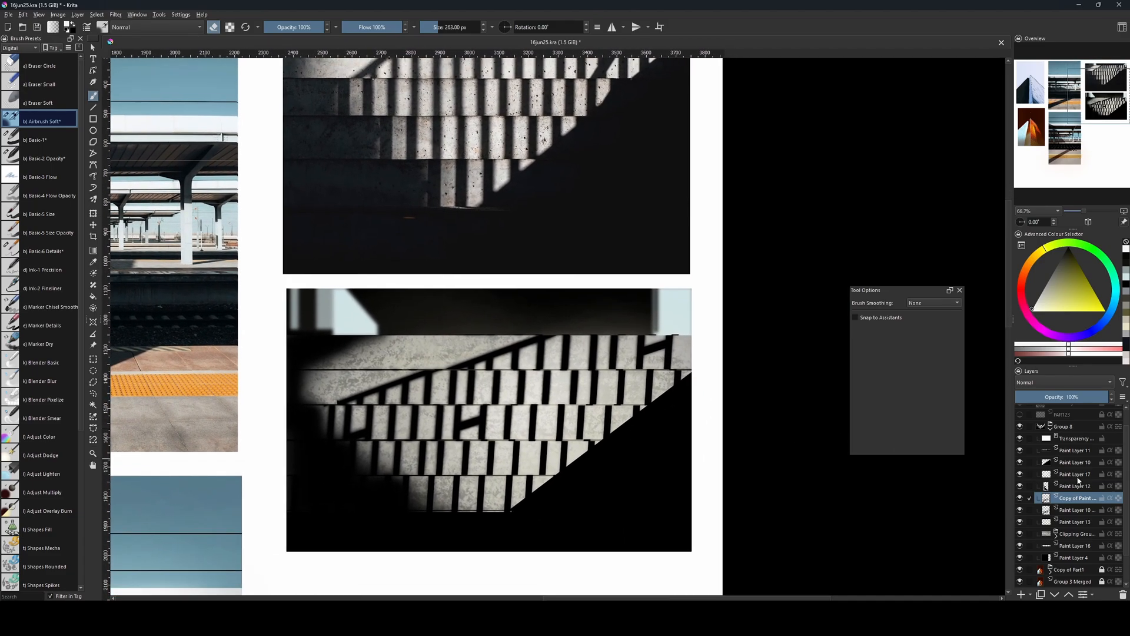
{"action": "left_click", "coordinate": [1067, 534]}
{"action": "key", "text": "ctrl+t"}
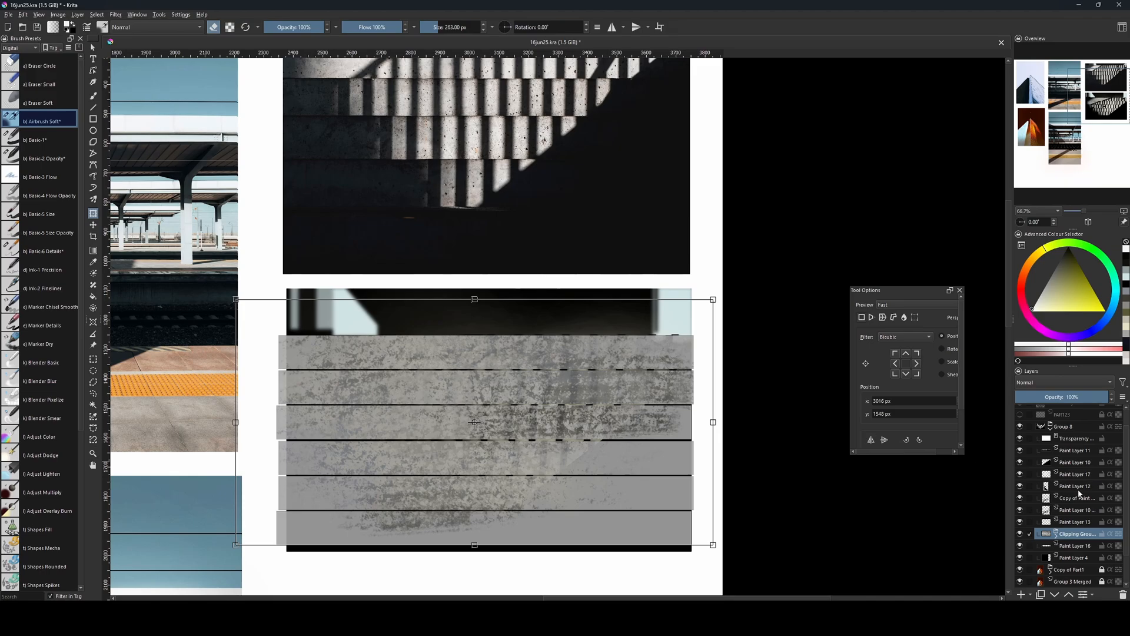
{"action": "key", "text": "Escape"}
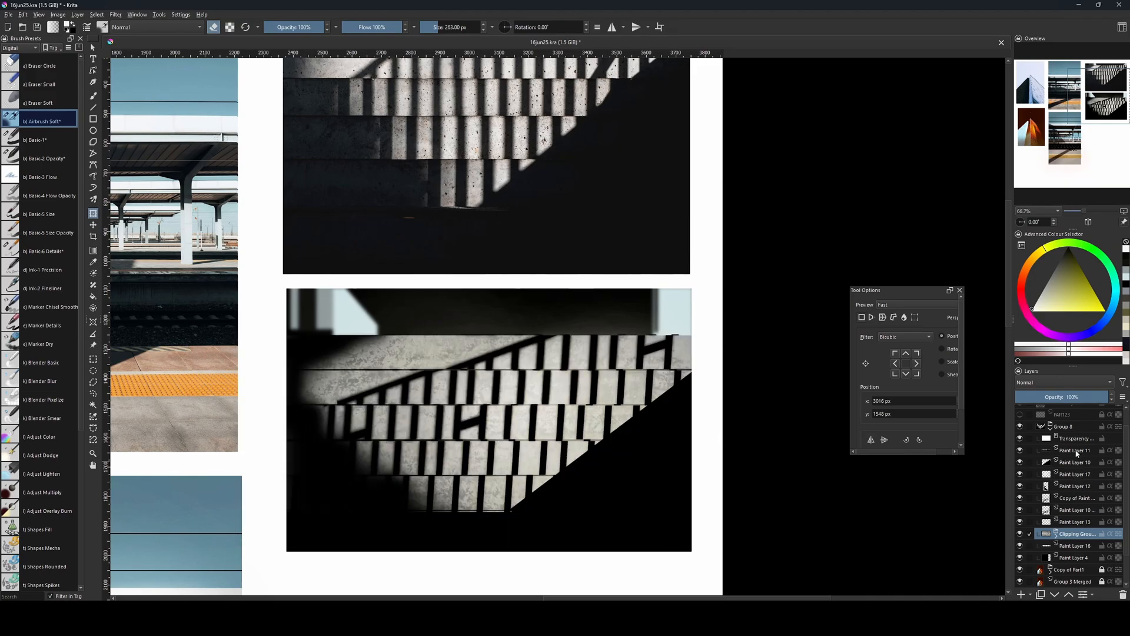
Clear both shadow layers above the recreated steps picture within a rectangular selection about 2001 by 1056 px, and deselect.
{"action": "left_click", "coordinate": [1072, 511], "text": "ctrl"}
{"action": "left_click", "coordinate": [1070, 498], "text": "ctrl"}
{"action": "key", "text": "ctrl+t"}
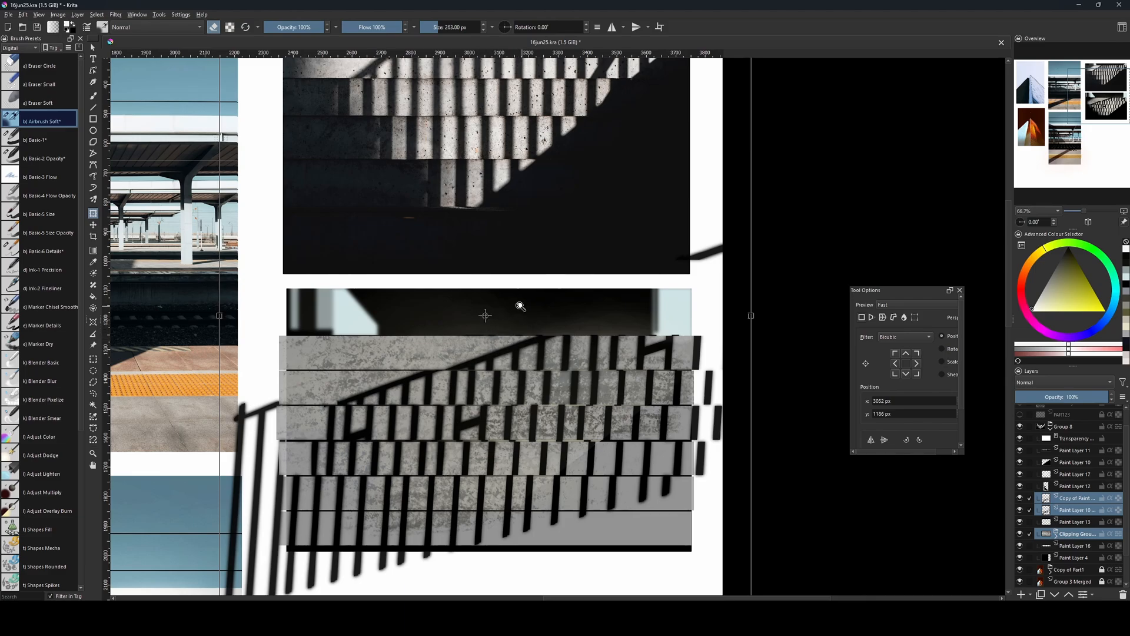
{"action": "key", "text": "ctrl+minus"}
{"action": "left_click_drag", "start_coordinate": [513, 304], "coordinate": [495, 337]}
{"action": "key", "text": "Escape"}
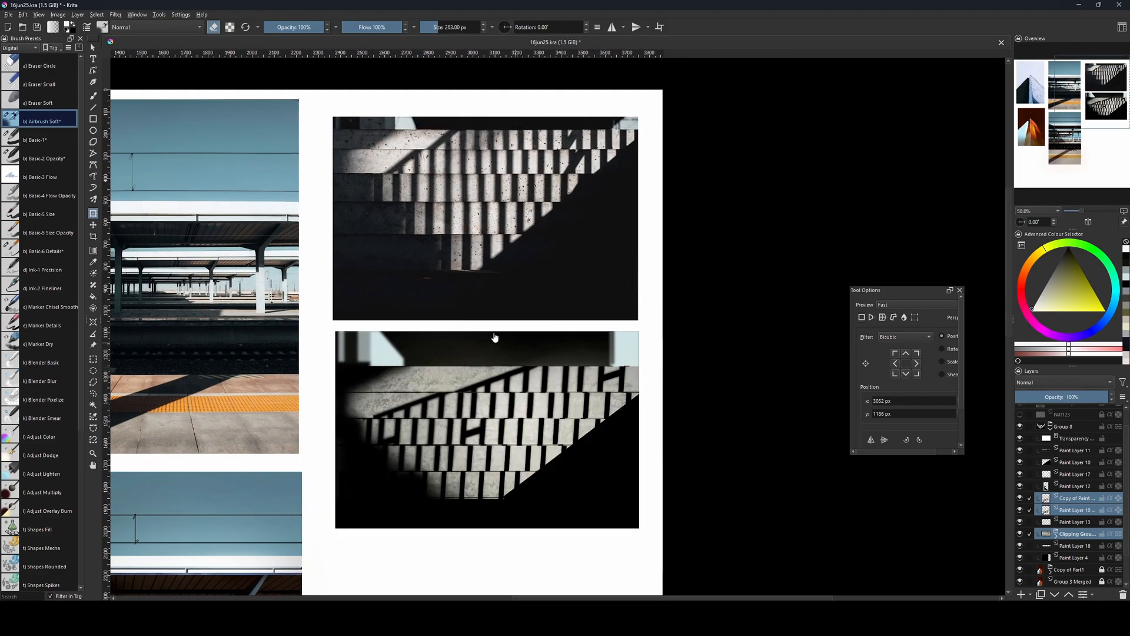
{"action": "key", "text": "ctrl+r"}
{"action": "left_click_drag", "start_coordinate": [285, 98], "coordinate": [727, 332]}
{"action": "key", "text": "Delete"}
{"action": "left_click", "coordinate": [1067, 511]}
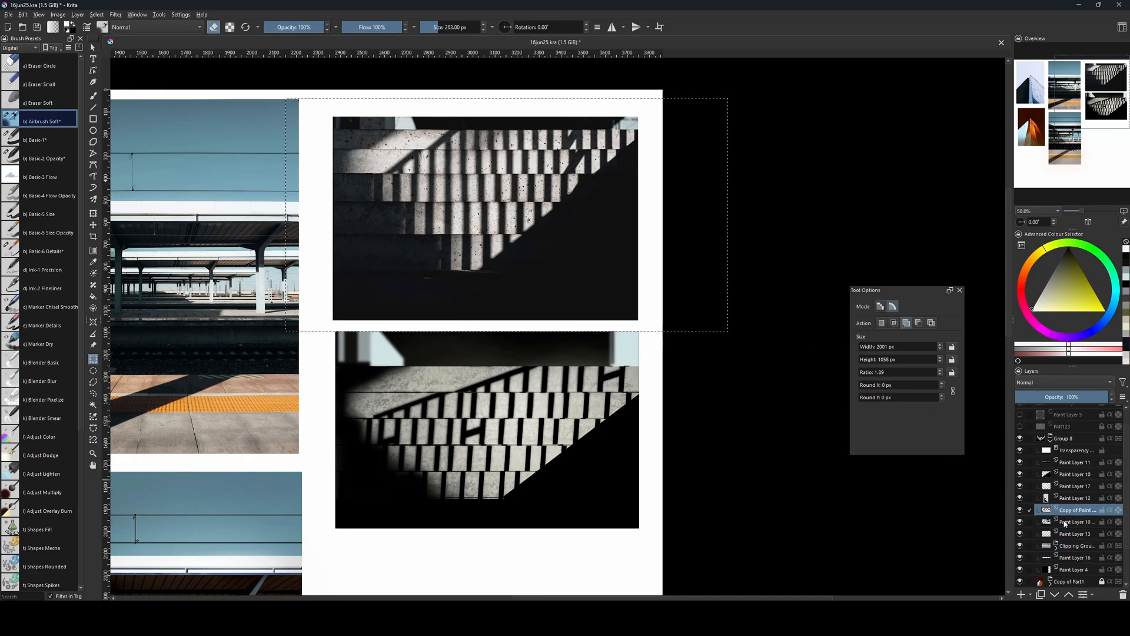
{"action": "key", "text": "ctrl+shift+a"}
Stretch both shadow layers together with the concrete clipping group slightly upward into the background band.
{"action": "left_click", "coordinate": [1072, 511], "text": "ctrl"}
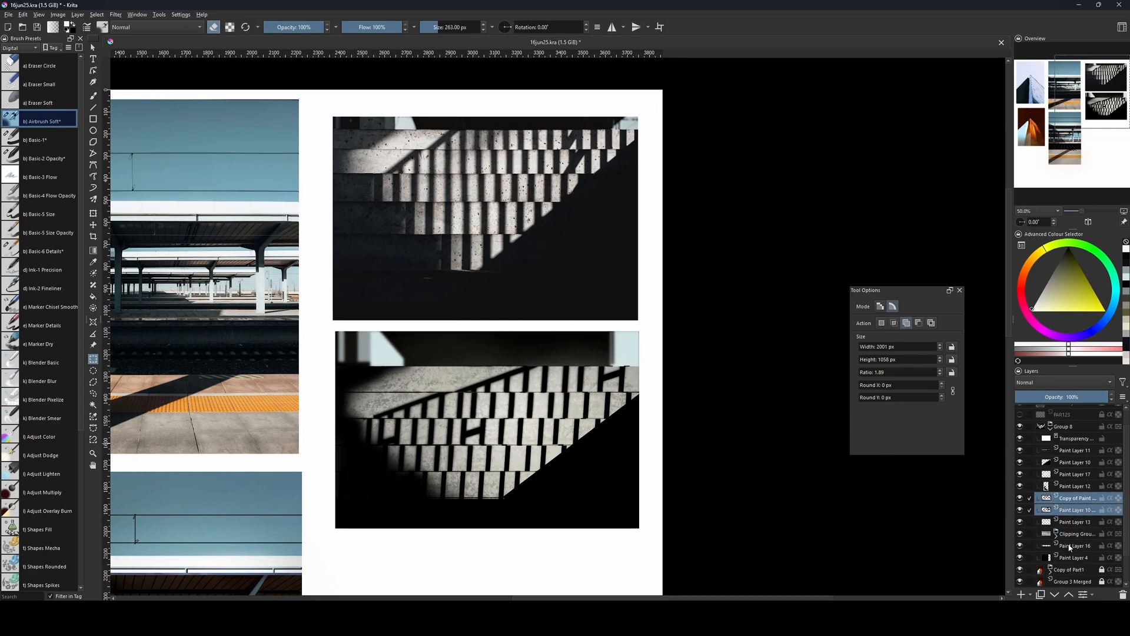
{"action": "left_click", "coordinate": [1072, 534], "text": "ctrl"}
{"action": "key", "text": "ctrl+t"}
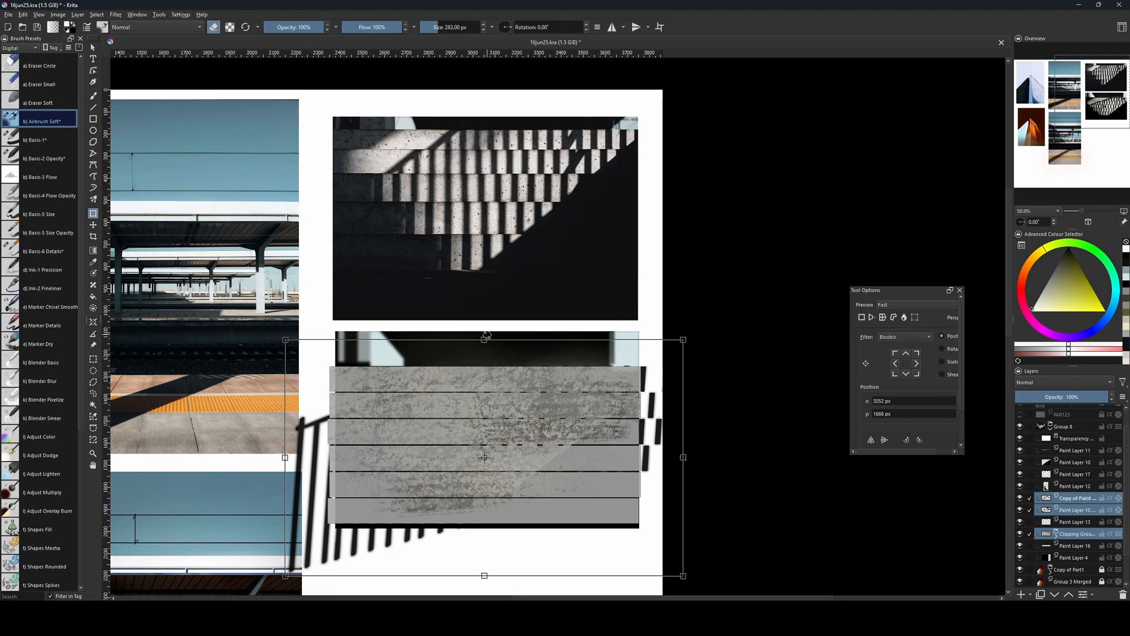
{"action": "left_click_drag", "start_coordinate": [486, 334], "coordinate": [504, 329]}
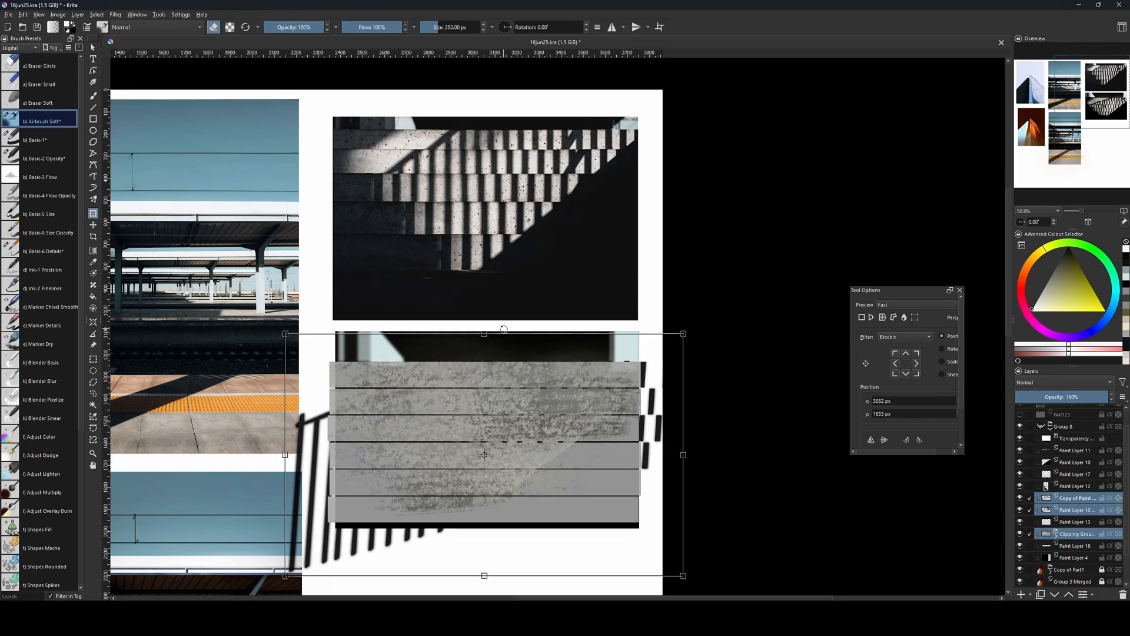
{"action": "key", "text": "Return"}
{"action": "left_click_drag", "start_coordinate": [646, 468], "coordinate": [657, 465]}
Clear the sharp shadow layer's spill from the background band within a rectangular selection about 1775 by 171 px, and deselect.
{"action": "left_click", "coordinate": [1070, 514]}
{"action": "left_click", "coordinate": [1019, 510]}
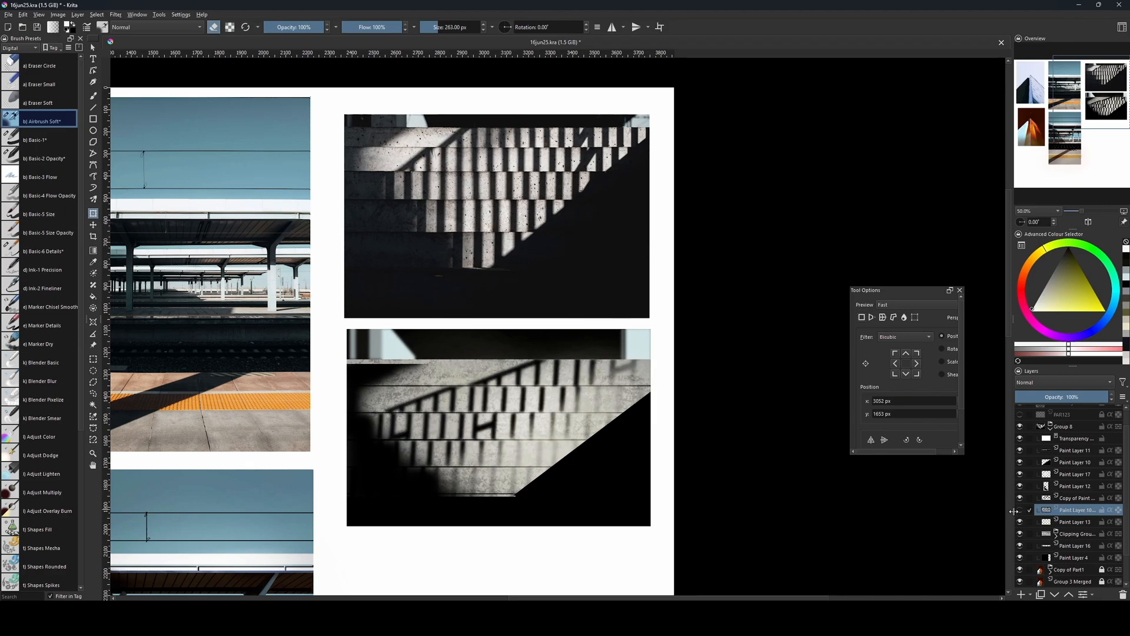
{"action": "left_click", "coordinate": [1020, 511]}
{"action": "key", "text": "ctrl+r"}
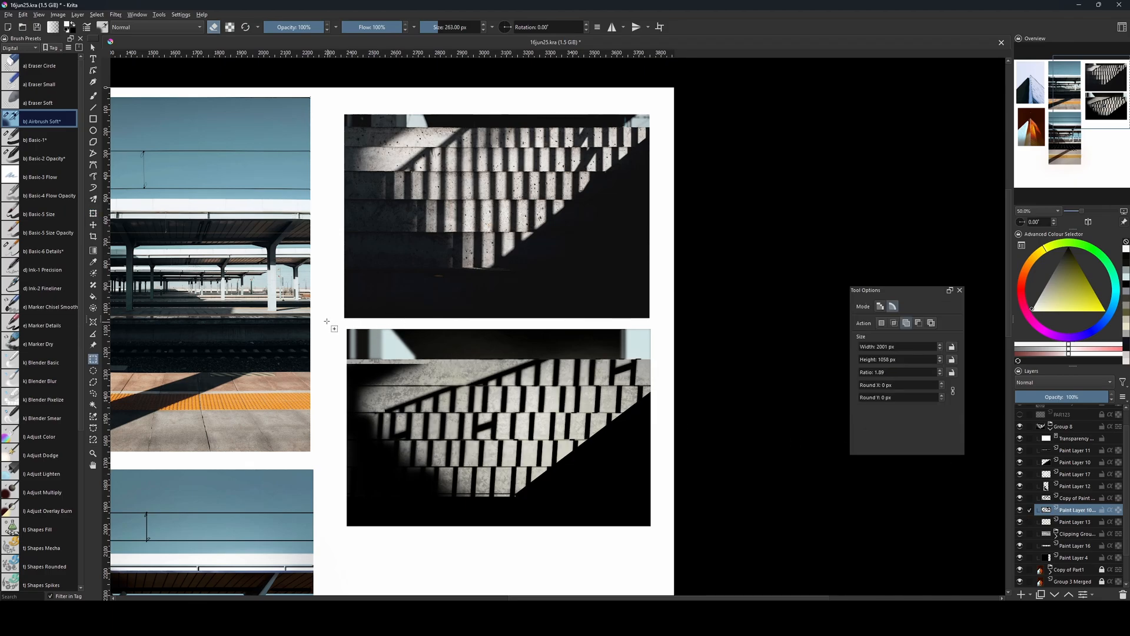
{"action": "left_click_drag", "start_coordinate": [327, 321], "coordinate": [725, 363]}
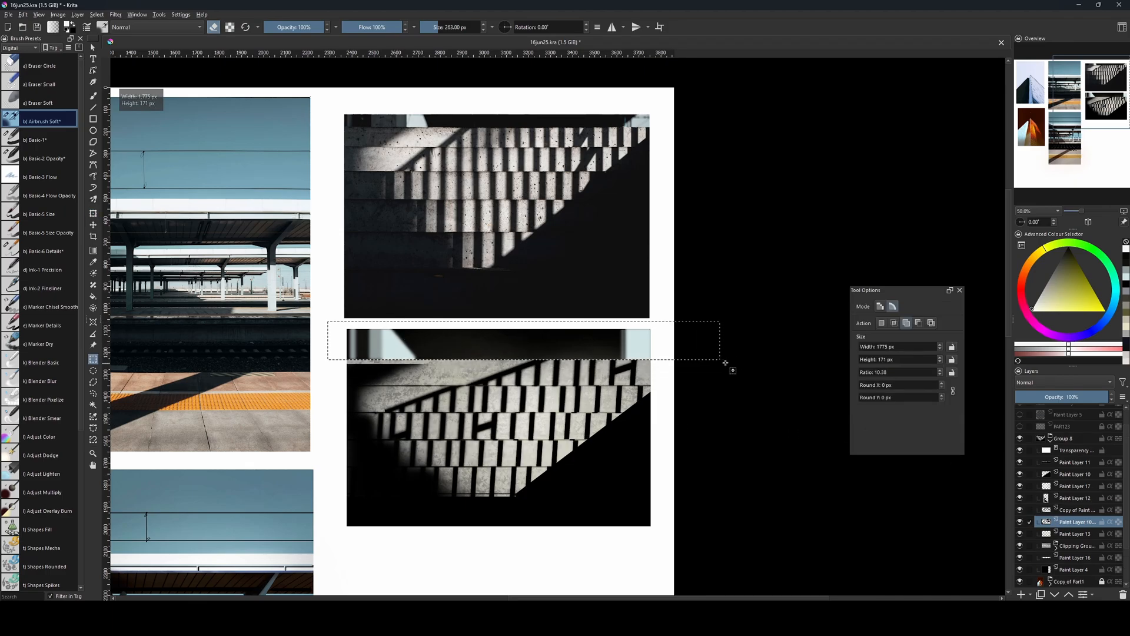
{"action": "key", "text": "ctrl+shift+a"}
Examine the mask and texture layers inside the concrete clipping group by switching their visibility off and on.
{"action": "left_click", "coordinate": [1058, 535]}
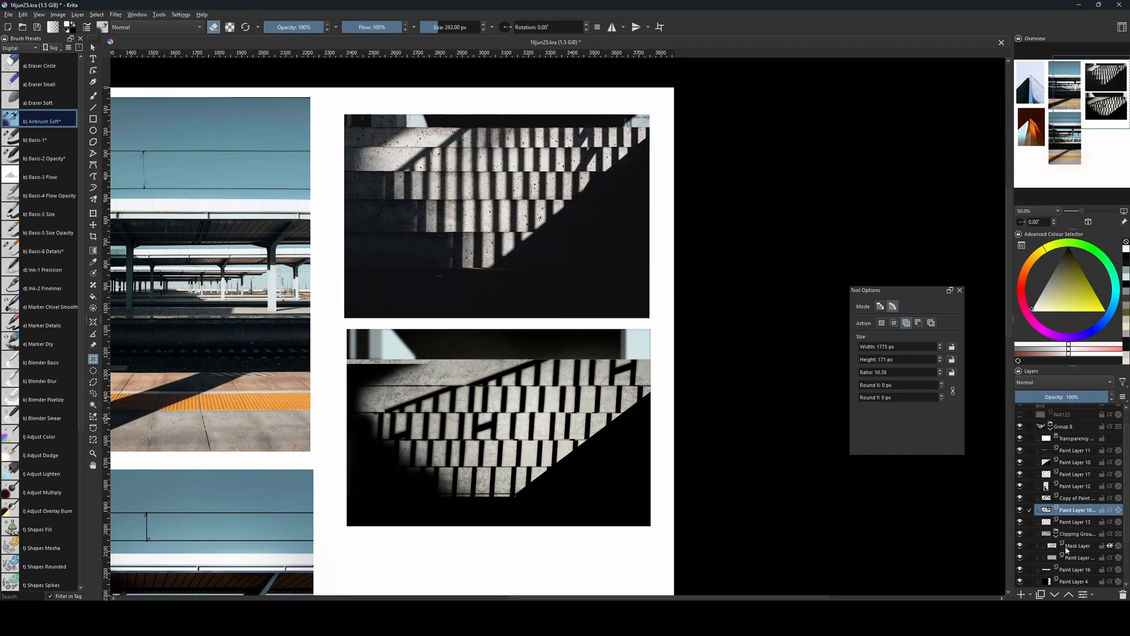
{"action": "left_click", "coordinate": [1072, 547]}
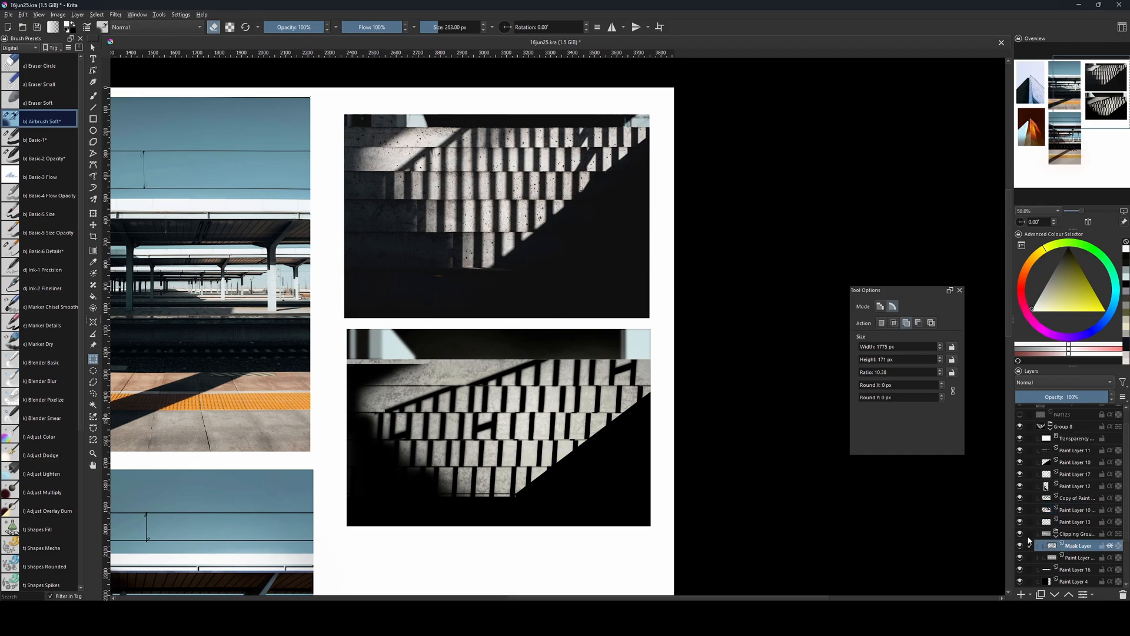
{"action": "left_click", "coordinate": [1021, 439]}
{"action": "left_click", "coordinate": [1022, 440]}
{"action": "left_click", "coordinate": [1021, 535]}
{"action": "left_click", "coordinate": [1020, 537]}
{"action": "left_click", "coordinate": [1020, 549]}
{"action": "left_click", "coordinate": [1020, 549]}
{"action": "left_click", "coordinate": [1021, 558]}
{"action": "left_click", "coordinate": [1021, 558]}
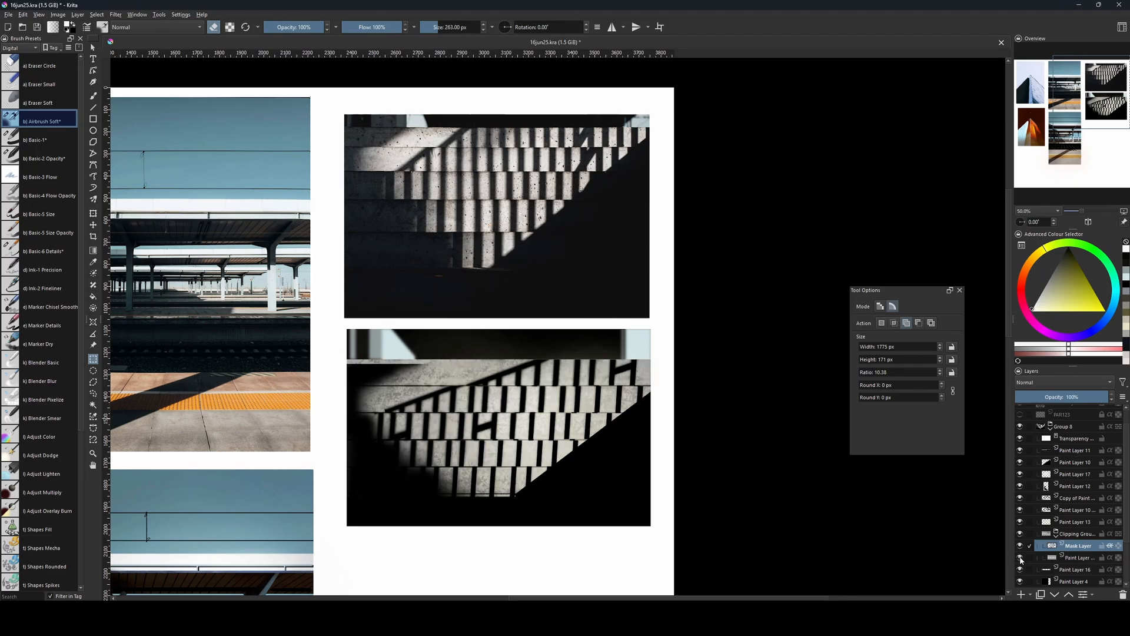
{"action": "left_click", "coordinate": [1069, 559]}
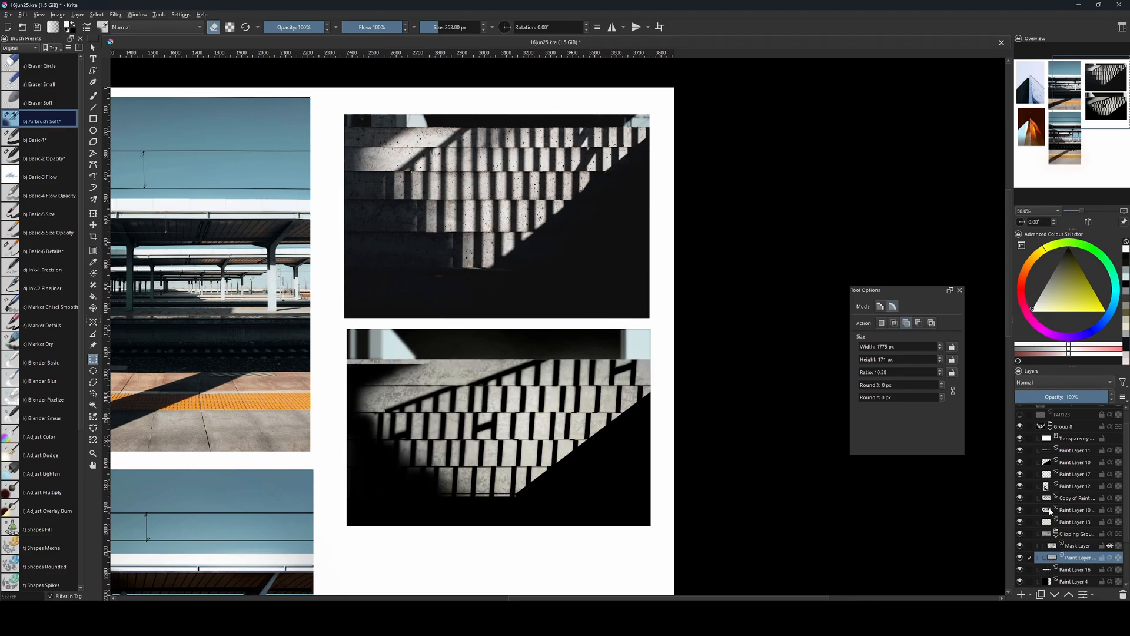
Toggle the visibility of the layers above the shadow stripes to examine which one holds the soft dark area over the steps' left side.
{"action": "left_click", "coordinate": [1020, 499]}
{"action": "left_click", "coordinate": [1020, 499]}
{"action": "left_click", "coordinate": [1027, 463]}
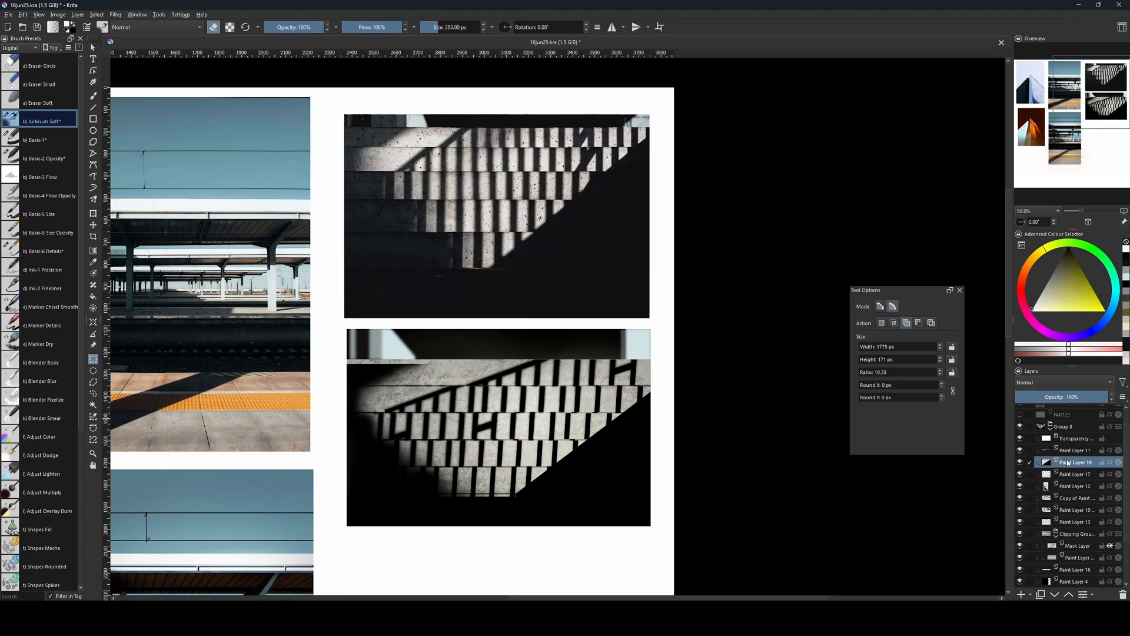
{"action": "left_click", "coordinate": [1020, 463]}
{"action": "left_click", "coordinate": [1021, 462]}
{"action": "left_click", "coordinate": [1020, 451]}
{"action": "left_click", "coordinate": [1020, 451]}
{"action": "left_click", "coordinate": [1020, 474]}
{"action": "left_click", "coordinate": [1021, 474]}
{"action": "left_click", "coordinate": [1020, 485]}
{"action": "left_click", "coordinate": [1020, 486]}
Stretch the soft dark shadow on Paint Layer 12 slightly upward to match the raised steps.
{"action": "left_click", "coordinate": [1060, 486]}
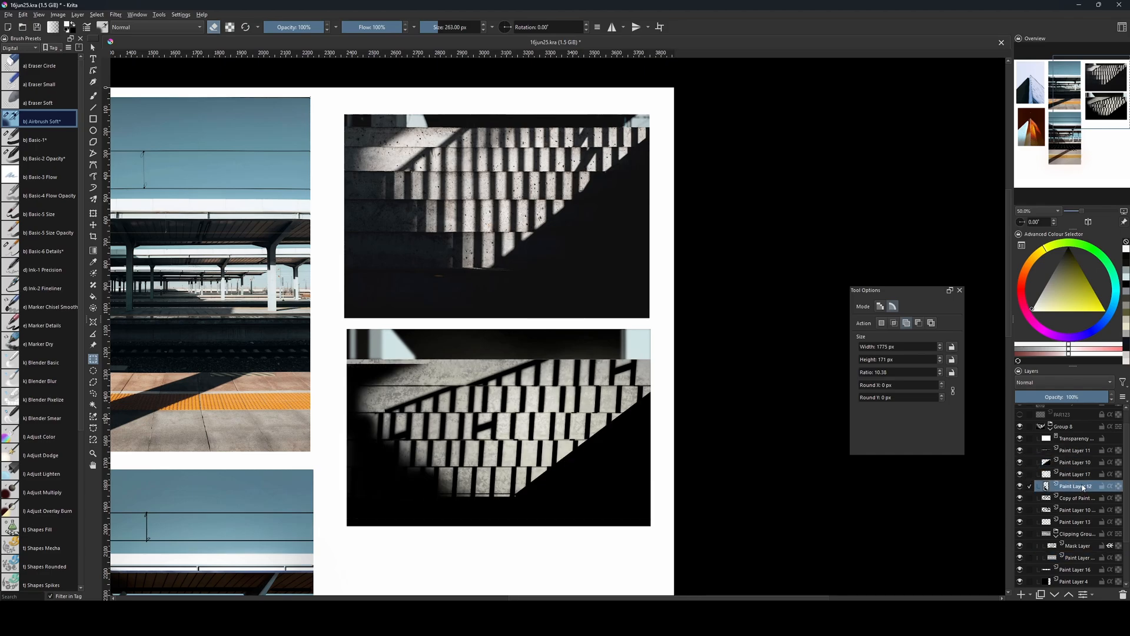
{"action": "key", "text": "ctrl+t"}
{"action": "left_click_drag", "start_coordinate": [420, 183], "coordinate": [420, 178]}
{"action": "key", "text": "Return"}
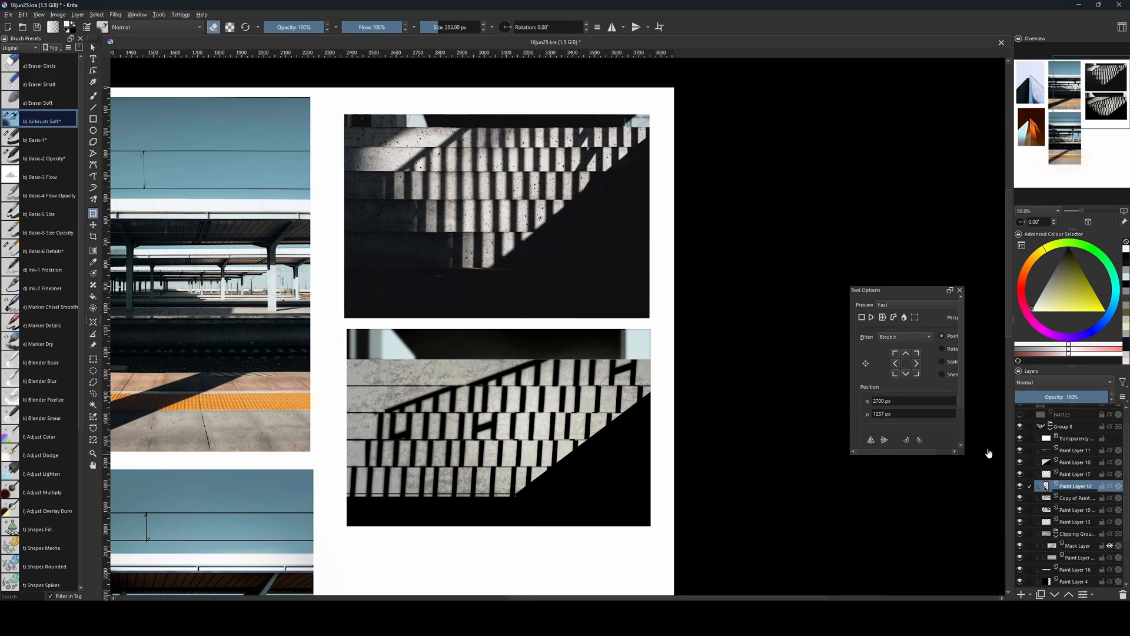
{"action": "mouse_move", "coordinate": [720, 442]}
{"action": "left_mouse_down"}
{"action": "mouse_move", "coordinate": [735, 437]}
{"action": "mouse_move", "coordinate": [736, 454]}
{"action": "left_mouse_up"}
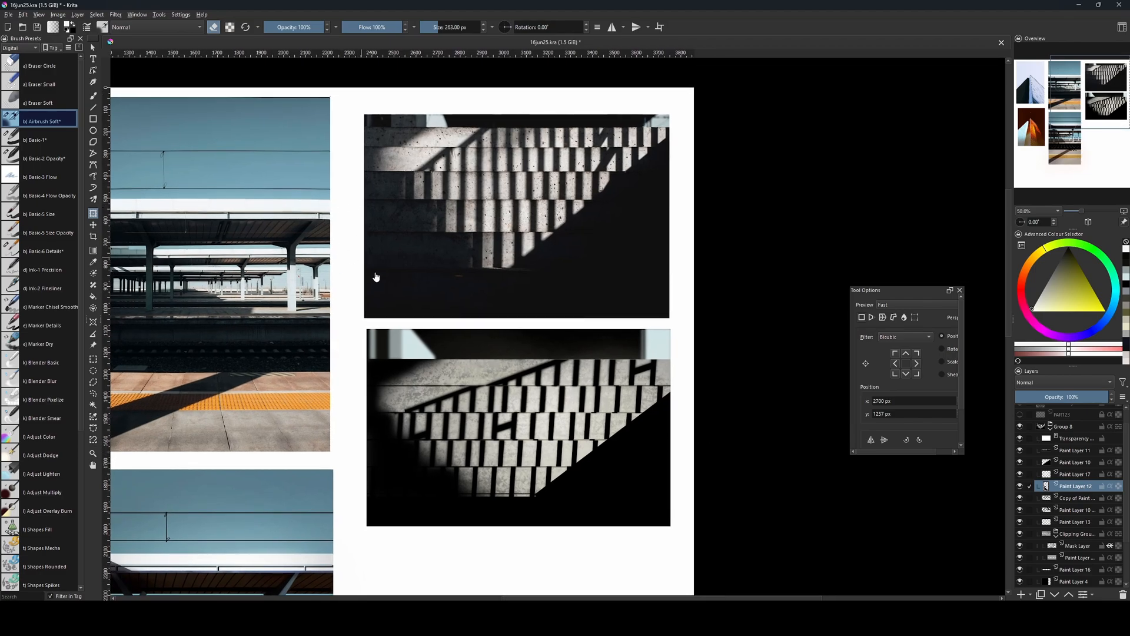
Add a new paint layer above Group 8 and choose a desaturated blue for the Airbrush Soft brush, eraser mode off.
{"action": "key", "text": "b"}
{"action": "key", "text": "Insert"}
{"action": "left_click_drag", "start_coordinate": [1070, 487], "coordinate": [1081, 421]}
{"action": "left_click_drag", "start_coordinate": [475, 229], "coordinate": [463, 252]}
{"action": "left_click", "coordinate": [1111, 310]}
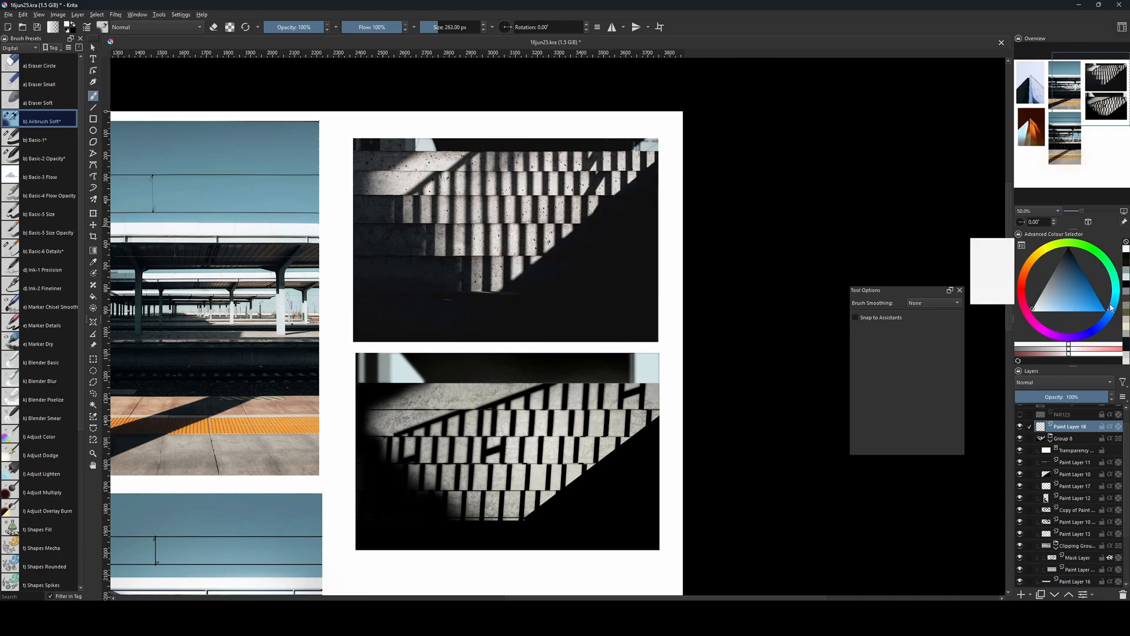
{"action": "left_click", "coordinate": [1068, 297]}
Try a blue stroke on the new layer with an enlarged Airbrush Soft brush, and undo it.
{"action": "key", "text": "bracketright"}
{"action": "key", "text": "bracketright"}
{"action": "key", "text": "bracketright"}
{"action": "key", "text": "bracketright"}
{"action": "key", "text": "bracketright"}
{"action": "key", "text": "bracketright"}
{"action": "key", "text": "bracketright"}
{"action": "key", "text": "bracketright"}
{"action": "key", "text": "bracketright"}
{"action": "key", "text": "bracketright"}
{"action": "key", "text": "bracketright"}
{"action": "key", "text": "bracketright"}
{"action": "left_click_drag", "start_coordinate": [367, 269], "coordinate": [375, 283]}
{"action": "key", "text": "ctrl+z"}
{"action": "key", "text": "bracketleft"}
{"action": "key", "text": "bracketleft"}
{"action": "key", "text": "bracketleft"}
{"action": "key", "text": "bracketleft"}
{"action": "key", "text": "bracketleft"}
{"action": "key", "text": "bracketleft"}
{"action": "key", "text": "bracketleft"}
{"action": "key", "text": "bracketleft"}
{"action": "key", "text": "bracketleft"}
{"action": "key", "text": "bracketleft"}
{"action": "key", "text": "bracketleft"}
{"action": "key", "text": "bracketleft"}
{"action": "key", "text": "bracketleft"}
{"action": "key", "text": "bracketleft"}
{"action": "key", "text": "bracketleft"}
{"action": "key", "text": "bracketleft"}
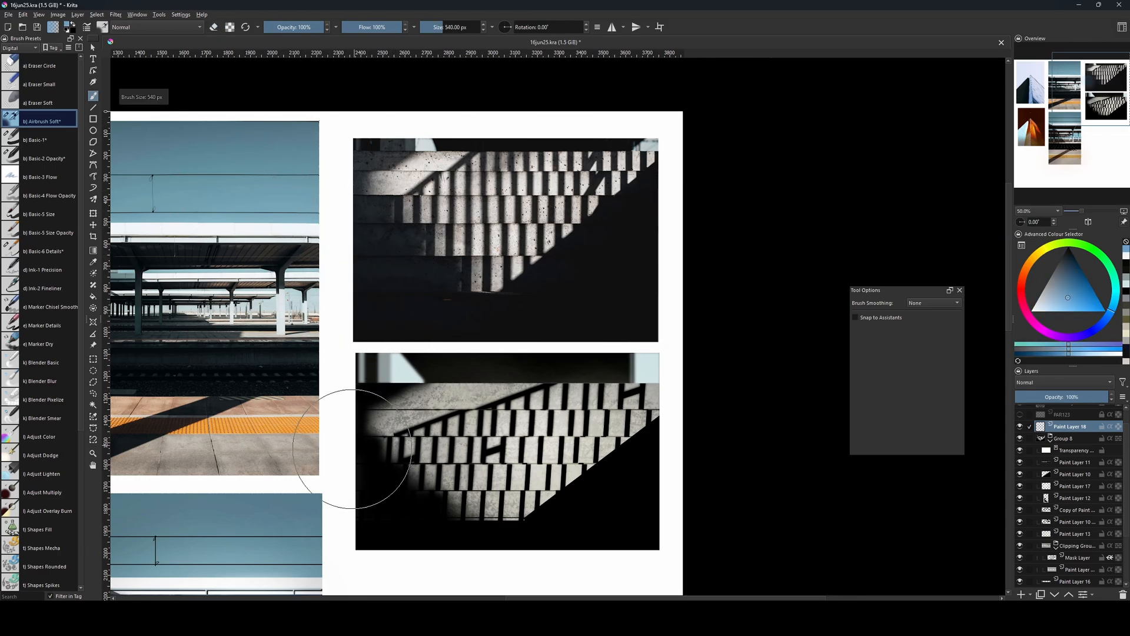
Place the new layer above Paint Layer 12 and try blue airbrush strokes over the dark left side, undoing each attempt.
{"action": "left_click_drag", "start_coordinate": [465, 496], "coordinate": [451, 457]}
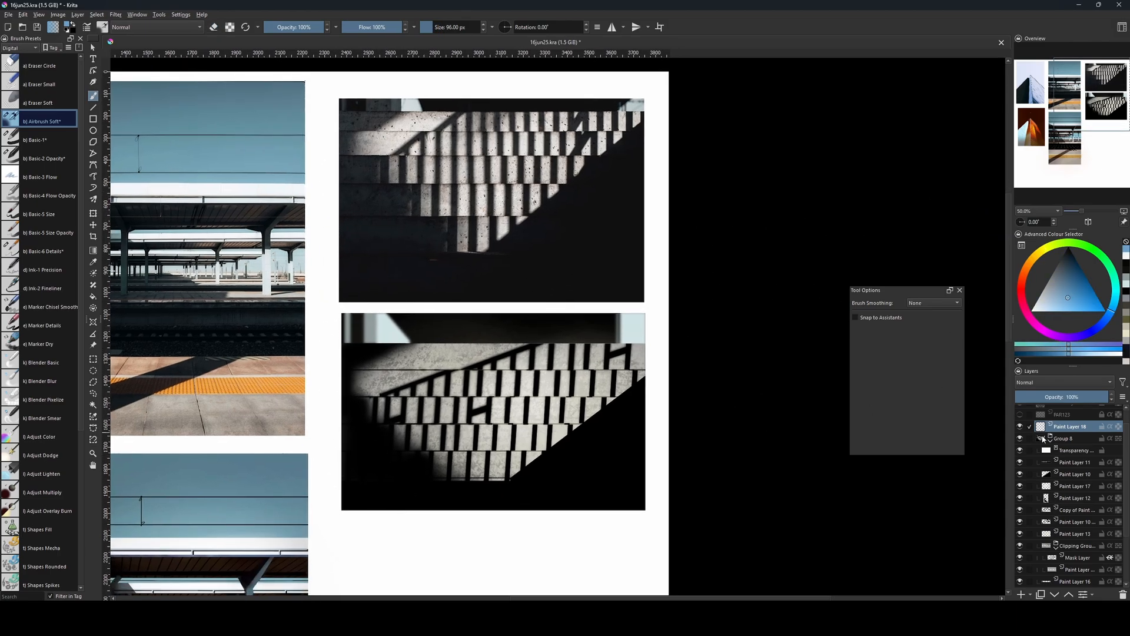
{"action": "mouse_move", "coordinate": [1070, 426]}
{"action": "left_mouse_down"}
{"action": "mouse_move", "coordinate": [1071, 521]}
{"action": "mouse_move", "coordinate": [1072, 487]}
{"action": "mouse_move", "coordinate": [1075, 513]}
{"action": "mouse_move", "coordinate": [1081, 494]}
{"action": "left_mouse_up"}
{"action": "key", "text": "bracketright"}
{"action": "key", "text": "bracketright"}
{"action": "key", "text": "bracketright"}
{"action": "key", "text": "bracketright"}
{"action": "key", "text": "bracketright"}
{"action": "key", "text": "bracketright"}
{"action": "key", "text": "bracketright"}
{"action": "key", "text": "bracketright"}
{"action": "key", "text": "bracketright"}
{"action": "key", "text": "bracketright"}
{"action": "key", "text": "bracketright"}
{"action": "key", "text": "bracketright"}
{"action": "key", "text": "bracketright"}
{"action": "key", "text": "bracketright"}
{"action": "key", "text": "bracketright"}
{"action": "key", "text": "bracketright"}
{"action": "key", "text": "bracketright"}
{"action": "key", "text": "bracketright"}
{"action": "key", "text": "bracketright"}
{"action": "key", "text": "bracketright"}
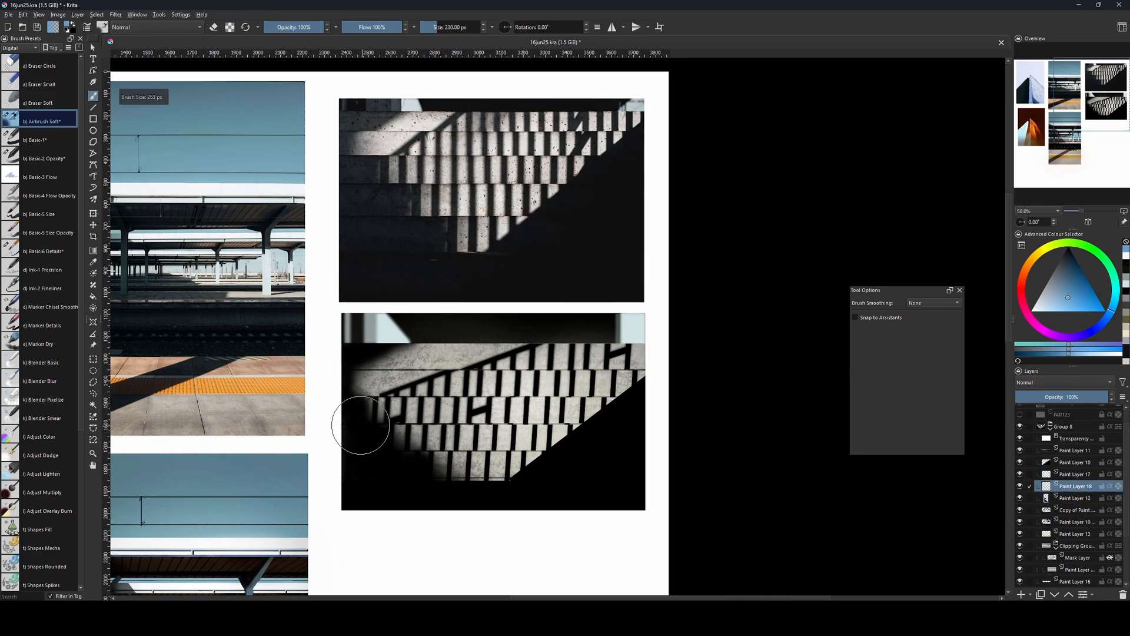
{"action": "mouse_move", "coordinate": [377, 435]}
{"action": "left_mouse_down"}
{"action": "mouse_move", "coordinate": [424, 487]}
{"action": "mouse_move", "coordinate": [388, 459]}
{"action": "left_mouse_up"}
{"action": "key", "text": "ctrl+z"}
{"action": "key", "text": "bracketright"}
{"action": "key", "text": "bracketright"}
{"action": "key", "text": "bracketright"}
{"action": "key", "text": "bracketright"}
{"action": "key", "text": "bracketright"}
{"action": "key", "text": "bracketright"}
{"action": "key", "text": "bracketright"}
{"action": "key", "text": "bracketright"}
{"action": "key", "text": "bracketright"}
{"action": "key", "text": "bracketright"}
{"action": "key", "text": "bracketright"}
{"action": "key", "text": "bracketright"}
{"action": "key", "text": "bracketright"}
{"action": "key", "text": "bracketright"}
{"action": "key", "text": "bracketright"}
{"action": "key", "text": "ctrl+z"}
Move the new layer above Paint Layer 11 inside Group 8 and airbrush a faint blue tint over the dark lower-left steps.
{"action": "left_click_drag", "start_coordinate": [1071, 485], "coordinate": [1068, 449]}
{"action": "key", "text": "bracketleft"}
{"action": "key", "text": "bracketleft"}
{"action": "key", "text": "bracketleft"}
{"action": "key", "text": "bracketleft"}
{"action": "key", "text": "bracketleft"}
{"action": "key", "text": "bracketleft"}
{"action": "key", "text": "bracketleft"}
{"action": "key", "text": "bracketleft"}
{"action": "key", "text": "bracketleft"}
{"action": "key", "text": "bracketleft"}
{"action": "key", "text": "bracketleft"}
{"action": "key", "text": "bracketleft"}
{"action": "key", "text": "bracketleft"}
{"action": "key", "text": "bracketleft"}
{"action": "key", "text": "bracketleft"}
{"action": "key", "text": "bracketleft"}
{"action": "key", "text": "bracketleft"}
{"action": "key", "text": "bracketleft"}
{"action": "key", "text": "bracketleft"}
{"action": "key", "text": "bracketleft"}
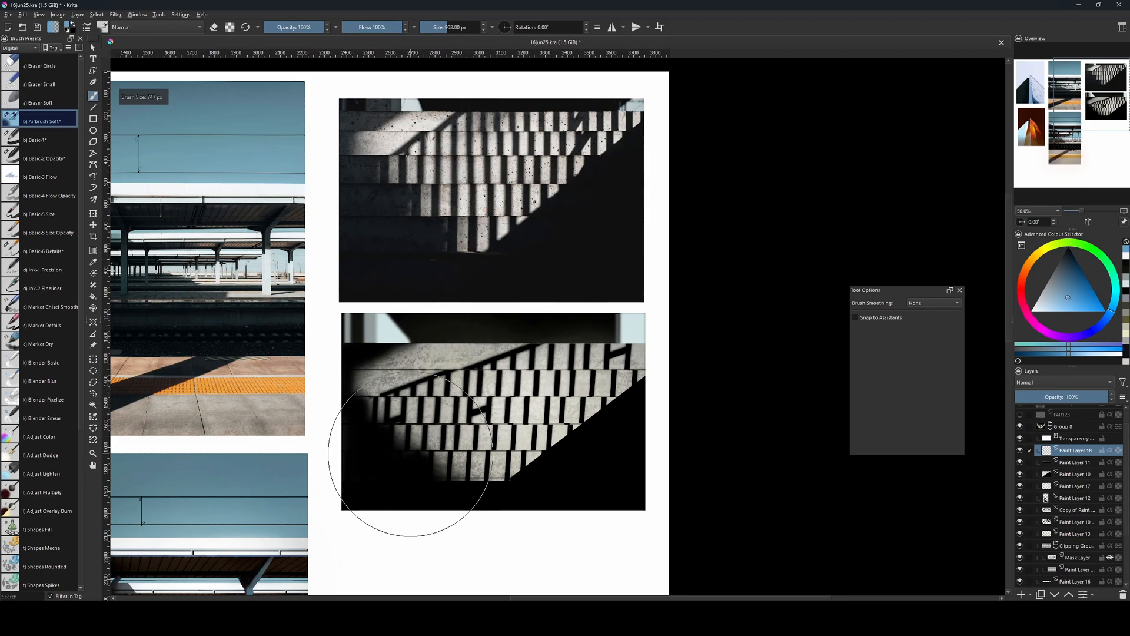
{"action": "left_click_drag", "start_coordinate": [384, 465], "coordinate": [421, 467]}
{"action": "key", "text": "bracketleft"}
{"action": "key", "text": "bracketleft"}
{"action": "key", "text": "bracketleft"}
{"action": "key", "text": "bracketleft"}
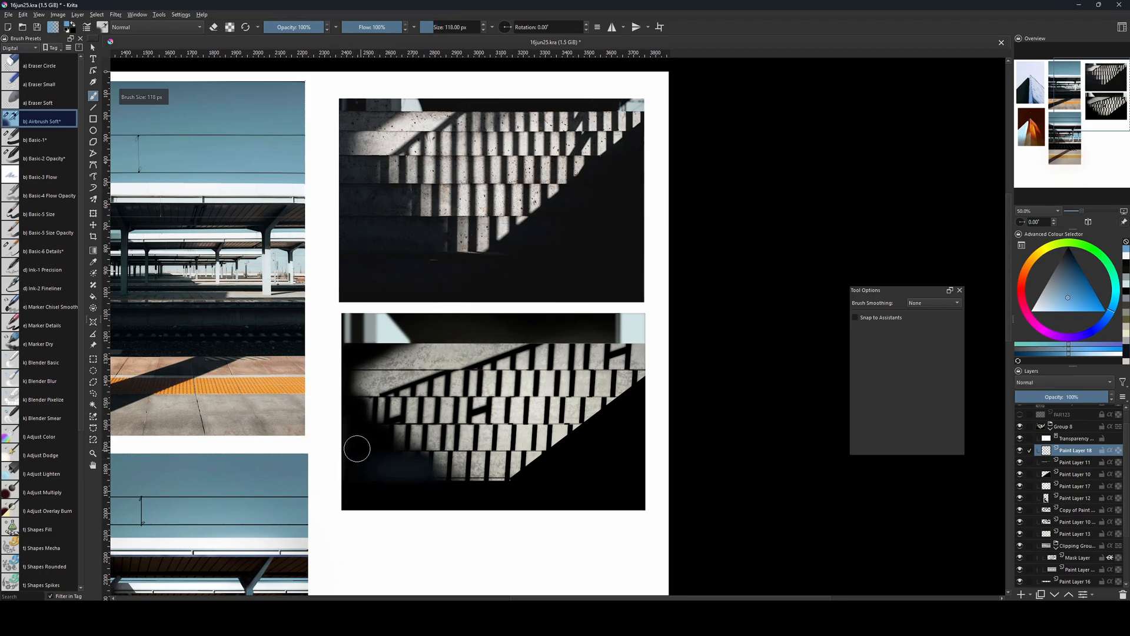
Extend the blue tint across the dark left side with a 700 px Airbrush Soft brush, and set the layer's opacity to 23%.
{"action": "key", "text": "bracketright"}
{"action": "key", "text": "bracketright"}
{"action": "key", "text": "bracketright"}
{"action": "key", "text": "bracketright"}
{"action": "key", "text": "bracketright"}
{"action": "key", "text": "bracketright"}
{"action": "key", "text": "bracketright"}
{"action": "key", "text": "bracketright"}
{"action": "key", "text": "bracketright"}
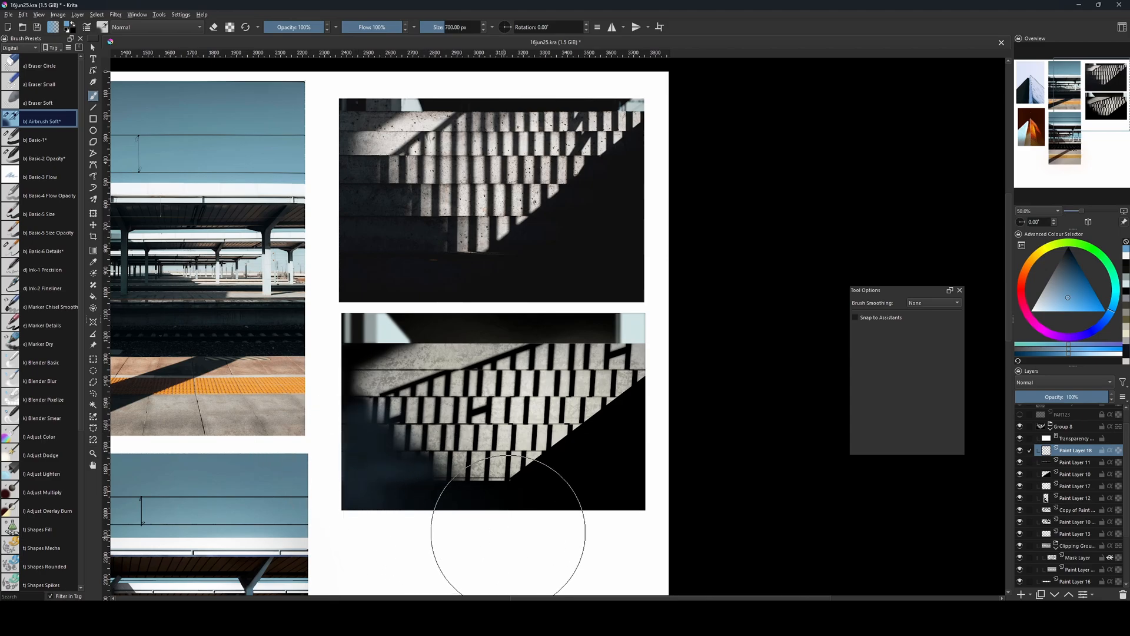
{"action": "left_click", "coordinate": [1043, 399]}
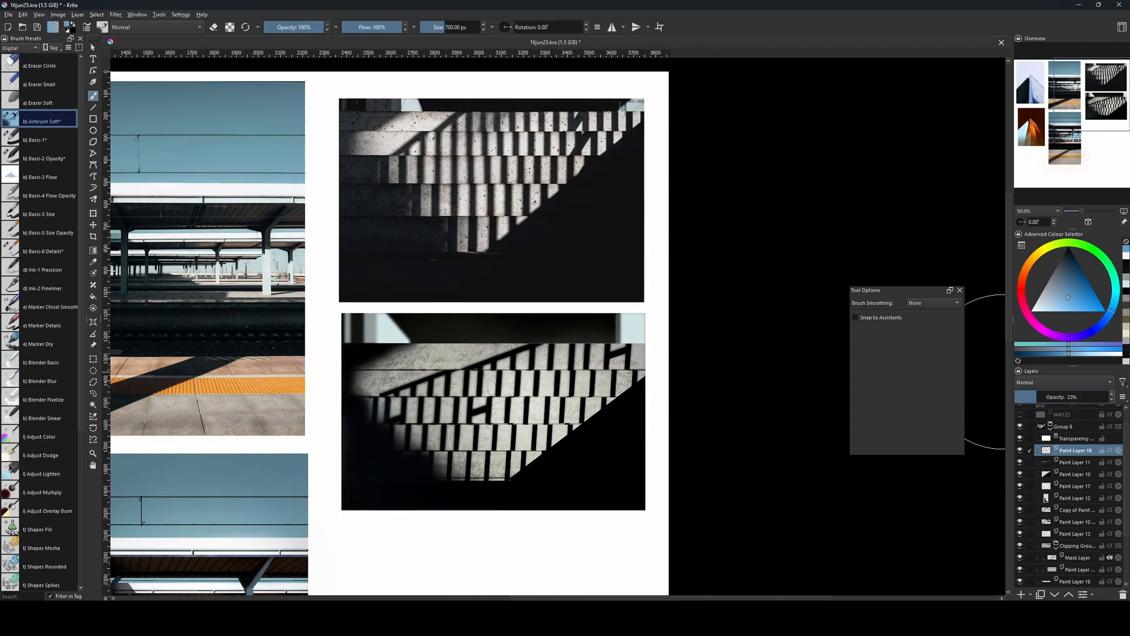
Merge Paint Layers 11, 10 and 12 into one shadow layer above Paint Layer 17, and keep the merged layer active.
{"action": "key", "text": "ctrl+plus"}
{"action": "left_click_drag", "start_coordinate": [616, 454], "coordinate": [666, 491]}
{"action": "left_click", "coordinate": [1068, 463]}
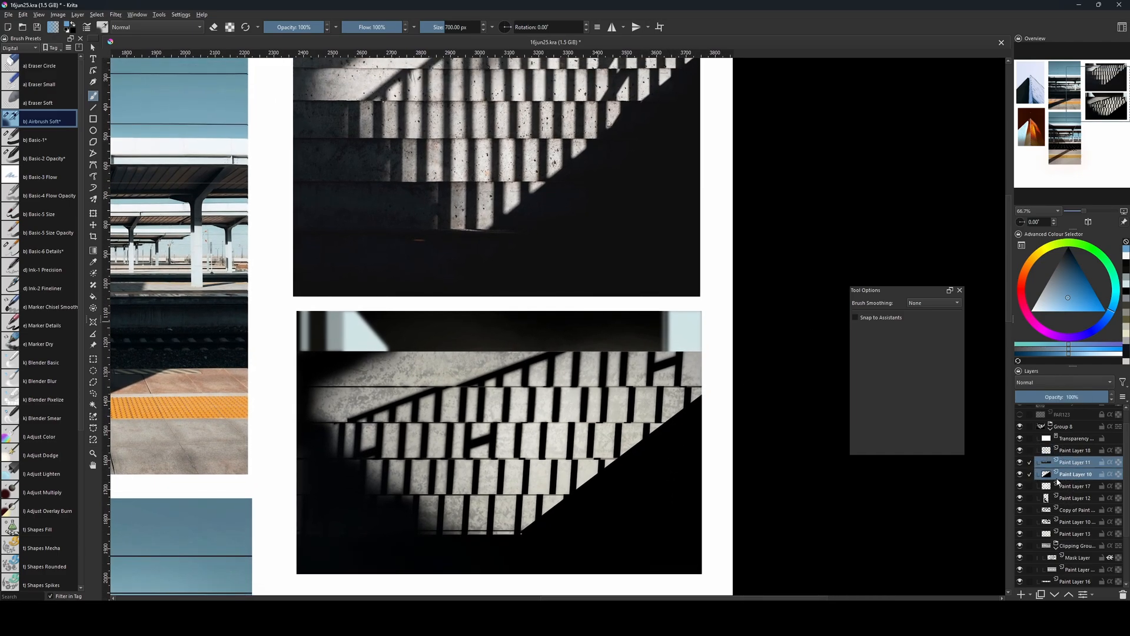
{"action": "key", "text": "ctrl+e"}
{"action": "left_click", "coordinate": [1020, 487]}
{"action": "left_click", "coordinate": [1020, 487]}
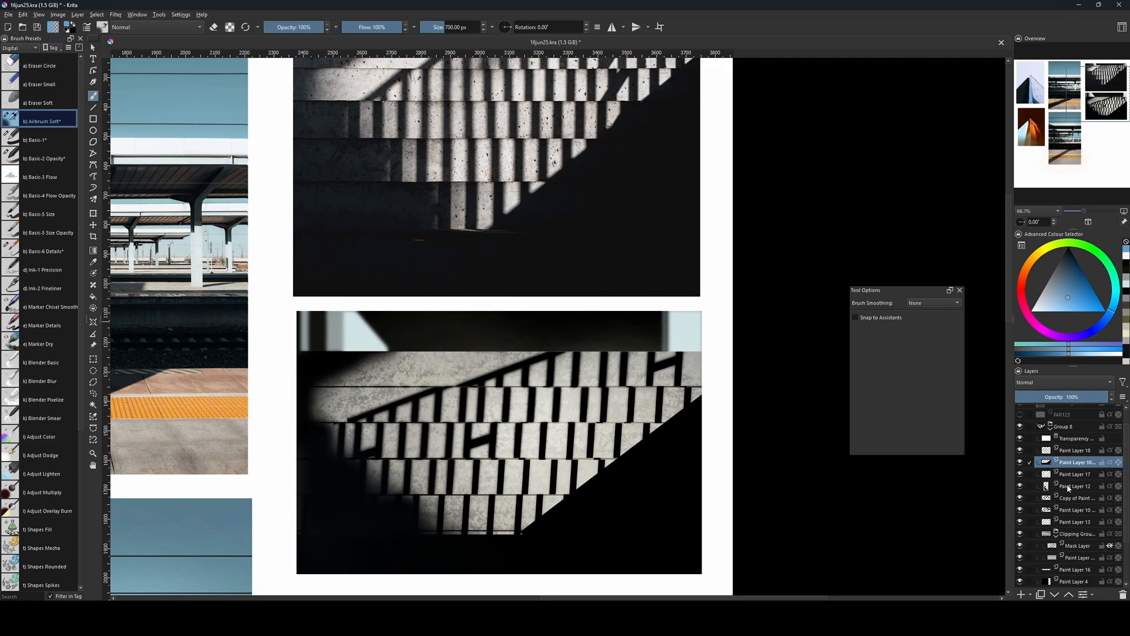
{"action": "left_click", "coordinate": [1068, 487], "text": "ctrl"}
{"action": "key", "text": "ctrl+e"}
{"action": "left_click", "coordinate": [1020, 476]}
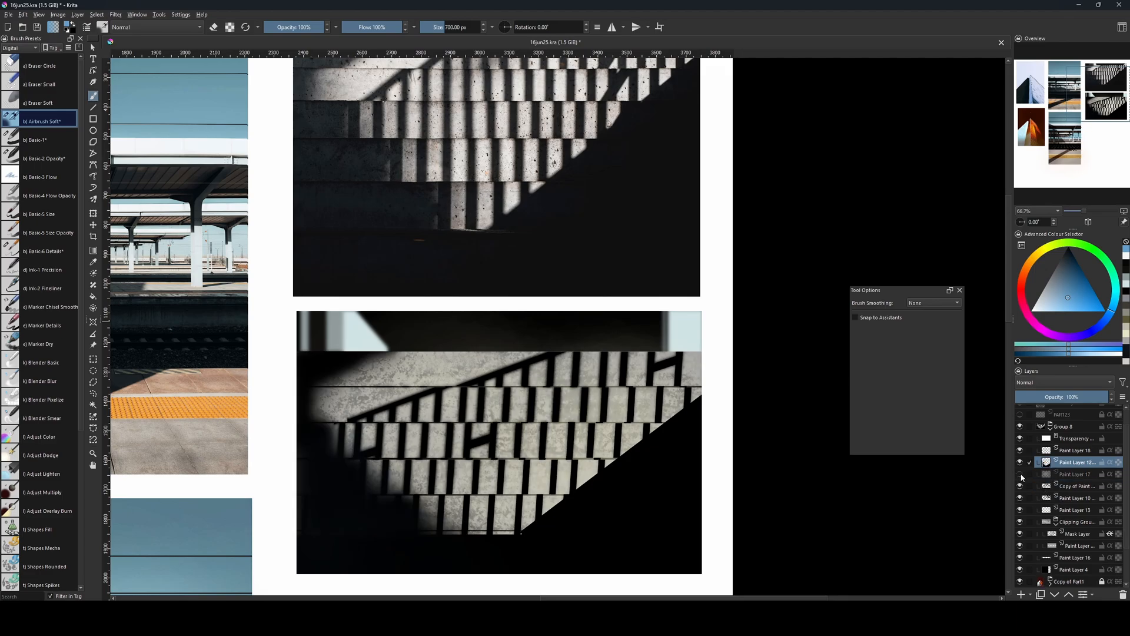
{"action": "left_click", "coordinate": [1020, 476]}
{"action": "left_click", "coordinate": [1071, 475]}
{"action": "left_click_drag", "start_coordinate": [777, 472], "coordinate": [782, 484]}
{"action": "left_click", "coordinate": [1070, 463]}
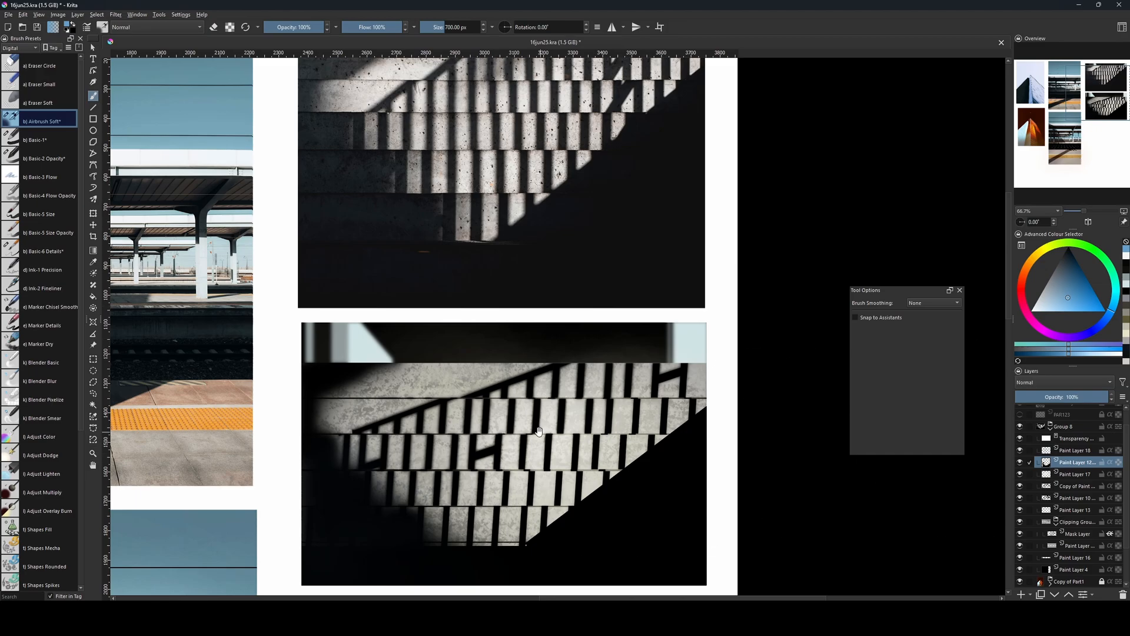
Erase part of the merged shadow layer over the dark lower-left steps with the Airbrush Soft brush in eraser mode at 246 px.
{"action": "left_click_drag", "start_coordinate": [841, 450], "coordinate": [848, 474]}
{"action": "left_click_drag", "start_coordinate": [416, 396], "coordinate": [419, 333]}
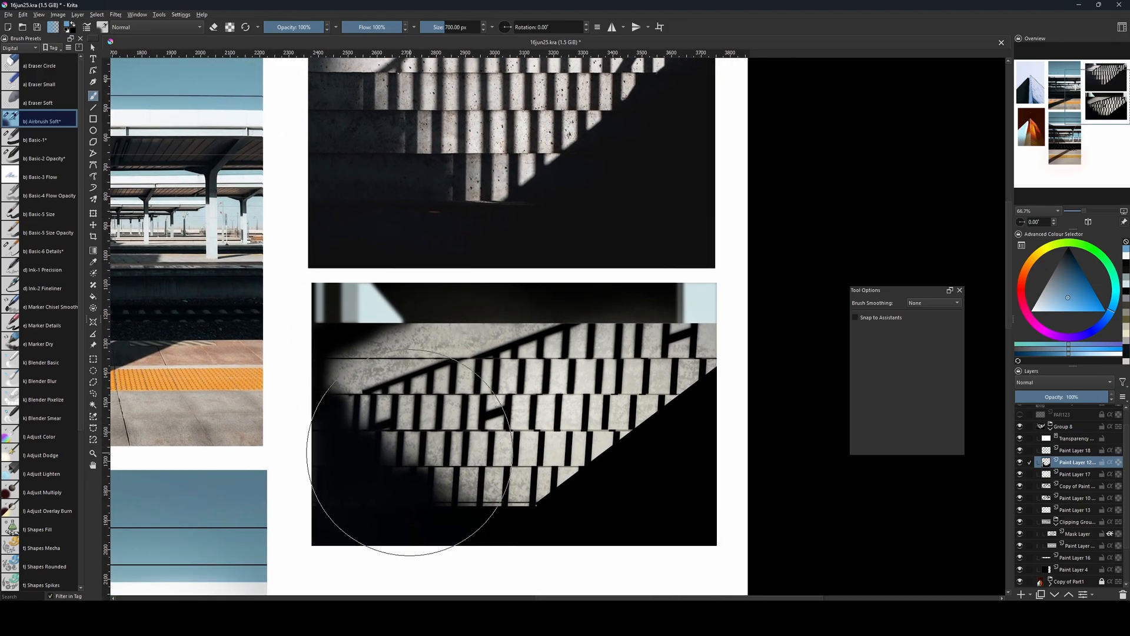
{"action": "key", "text": "bracketleft"}
{"action": "key", "text": "bracketleft"}
{"action": "key", "text": "bracketleft"}
{"action": "key", "text": "bracketleft"}
{"action": "key", "text": "bracketleft"}
{"action": "key", "text": "bracketleft"}
{"action": "key", "text": "bracketleft"}
{"action": "key", "text": "bracketleft"}
{"action": "key", "text": "bracketleft"}
{"action": "key", "text": "bracketleft"}
{"action": "key", "text": "bracketleft"}
{"action": "key", "text": "bracketleft"}
{"action": "key", "text": "bracketleft"}
{"action": "key", "text": "bracketleft"}
{"action": "key", "text": "bracketleft"}
{"action": "key", "text": "bracketleft"}
{"action": "key", "text": "bracketleft"}
{"action": "key", "text": "bracketleft"}
{"action": "key", "text": "bracketleft"}
{"action": "key", "text": "bracketleft"}
{"action": "key", "text": "bracketleft"}
{"action": "key", "text": "bracketleft"}
{"action": "key", "text": "bracketleft"}
{"action": "key", "text": "bracketleft"}
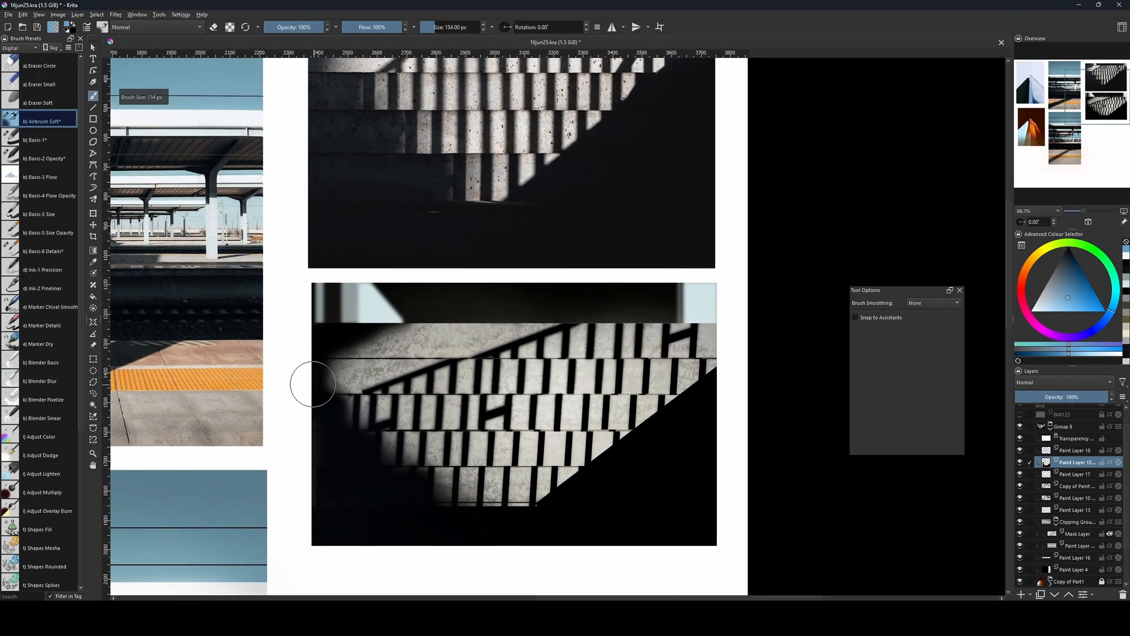
{"action": "key", "text": "bracketleft"}
{"action": "key", "text": "bracketleft"}
{"action": "key", "text": "bracketleft"}
{"action": "key", "text": "bracketleft"}
{"action": "key", "text": "bracketleft"}
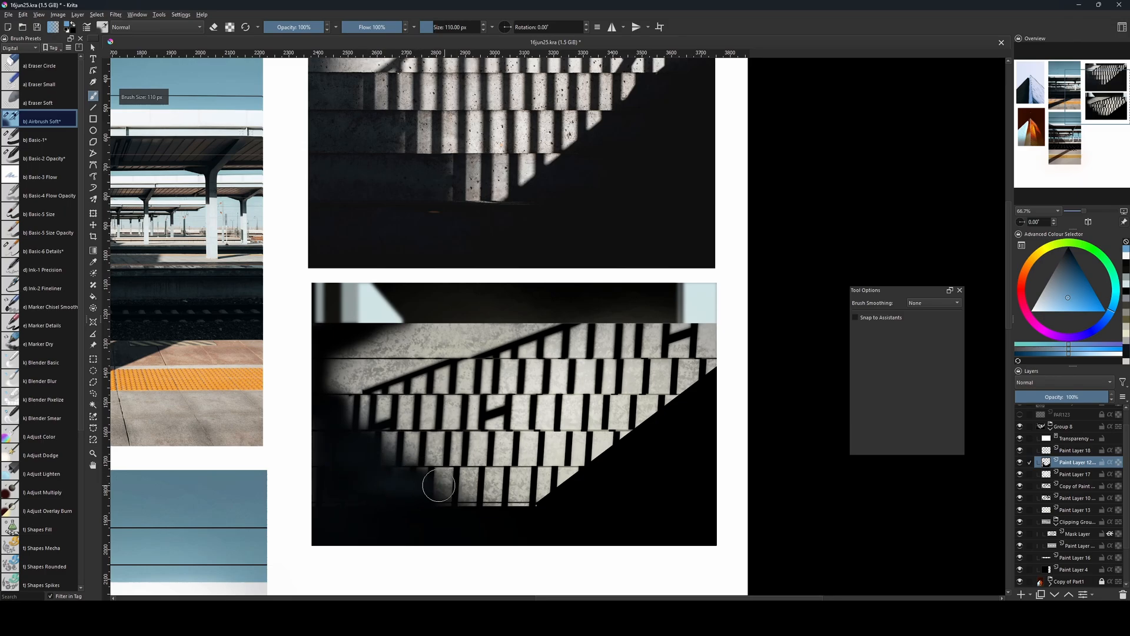
{"action": "key", "text": "bracketright"}
{"action": "key", "text": "bracketright"}
{"action": "key", "text": "bracketright"}
{"action": "key", "text": "bracketright"}
{"action": "key", "text": "bracketright"}
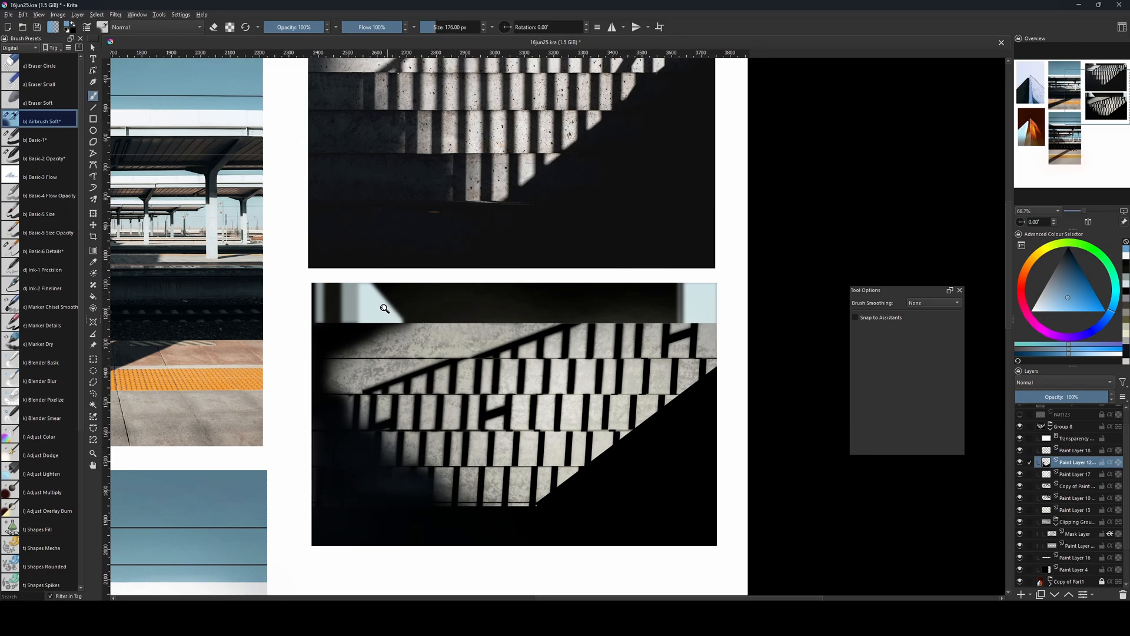
{"action": "key", "text": "e"}
{"action": "key", "text": "bracketright"}
{"action": "key", "text": "bracketright"}
{"action": "key", "text": "bracketright"}
{"action": "key", "text": "bracketright"}
{"action": "key", "text": "bracketright"}
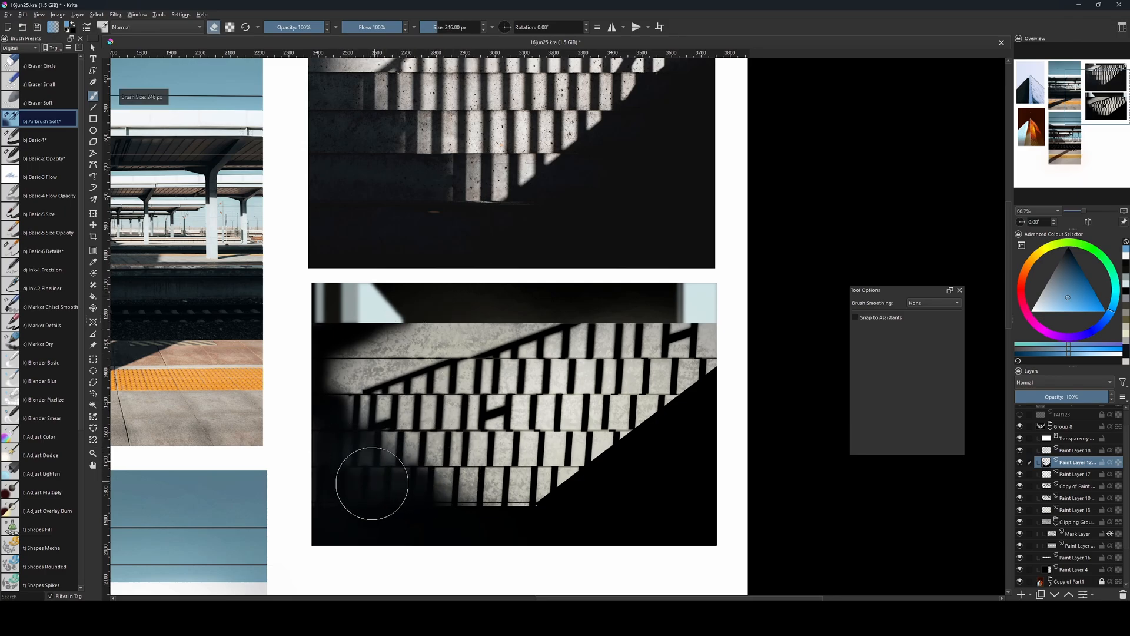
{"action": "key", "text": "bracketleft"}
{"action": "key", "text": "bracketleft"}
{"action": "key", "text": "bracketleft"}
{"action": "key", "text": "bracketleft"}
{"action": "key", "text": "bracketleft"}
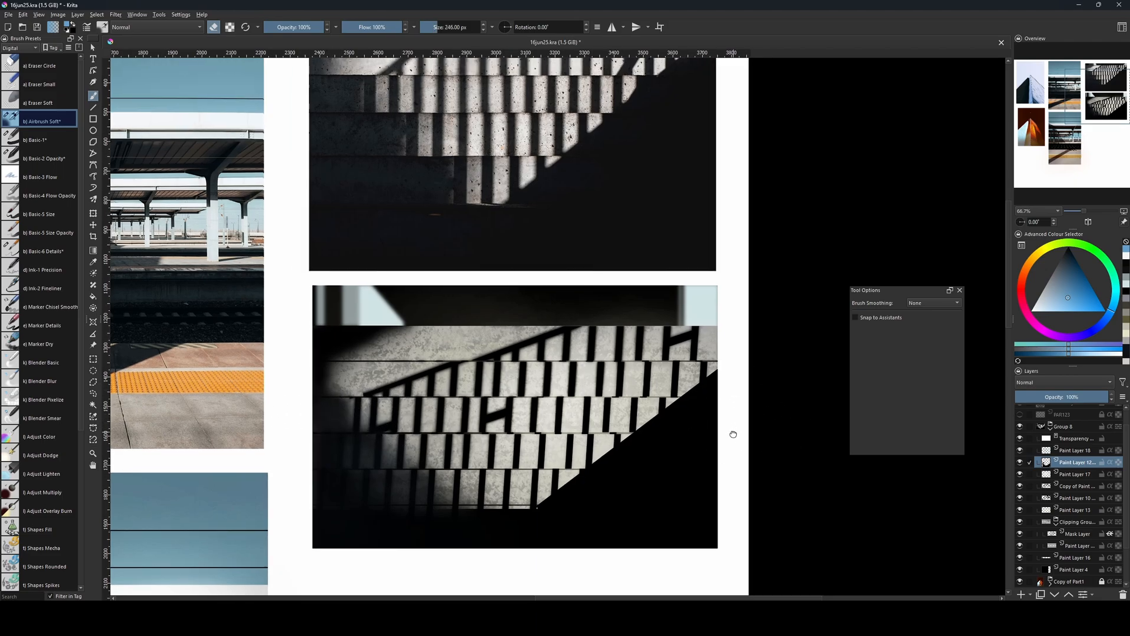
Toggle the visibility of the Paint Layer 10 merge and the Copy of Paint Layer to compare their shadows, selecting the copy.
{"action": "left_click_drag", "start_coordinate": [732, 434], "coordinate": [736, 476]}
{"action": "left_click", "coordinate": [1083, 498]}
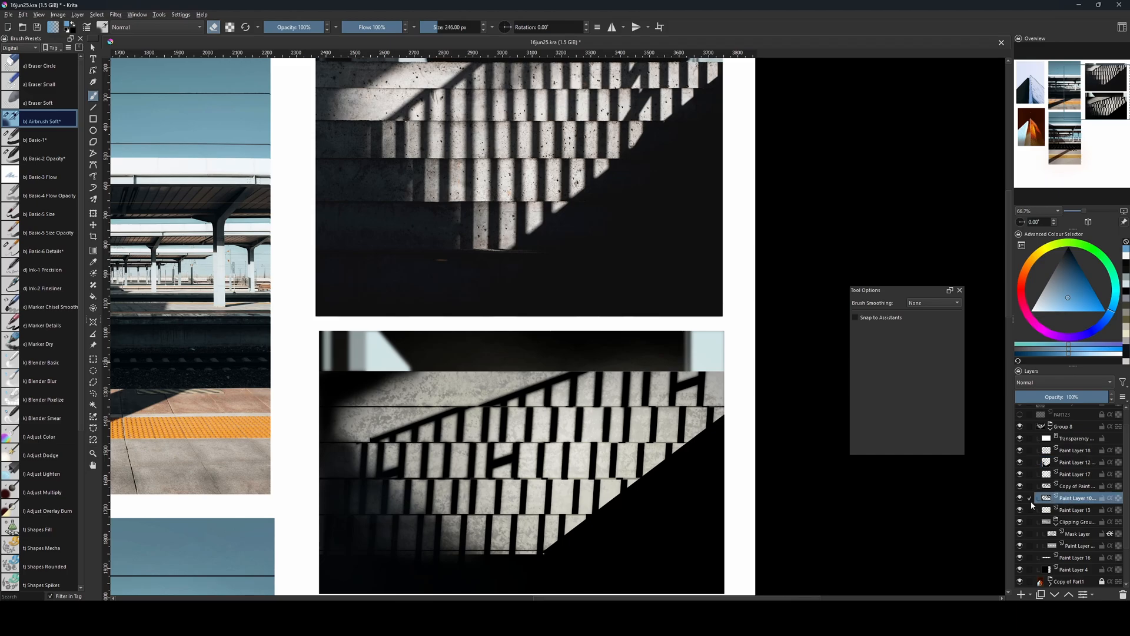
{"action": "left_click", "coordinate": [1021, 497]}
{"action": "left_click", "coordinate": [1020, 497]}
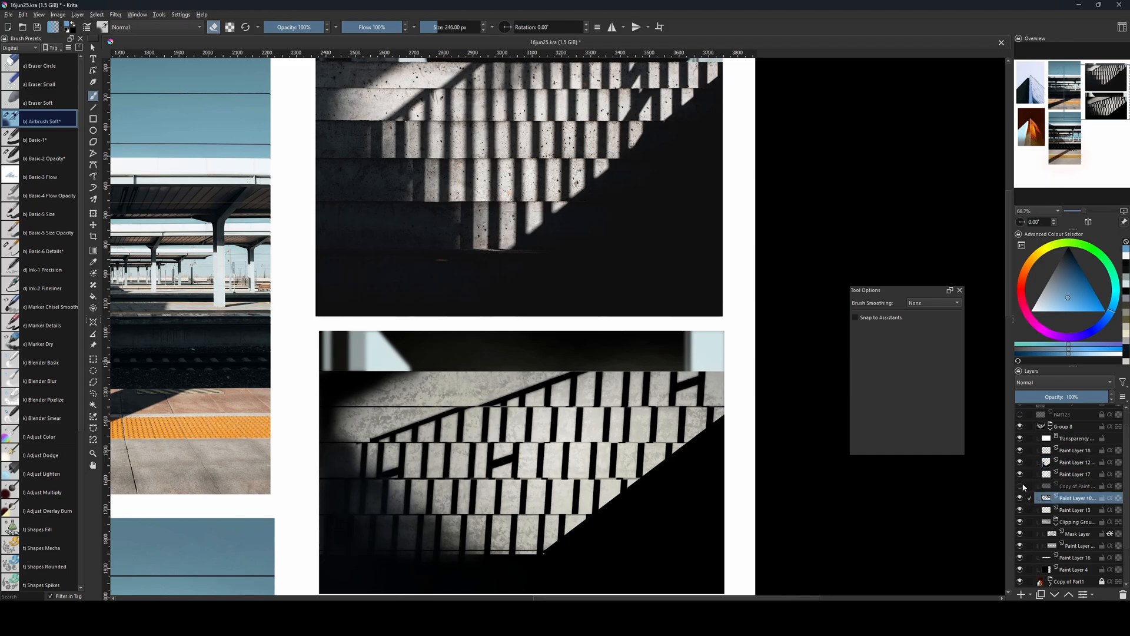
{"action": "left_click", "coordinate": [1023, 486]}
{"action": "left_click", "coordinate": [1020, 498]}
{"action": "left_click", "coordinate": [1020, 487]}
{"action": "left_click", "coordinate": [1063, 488]}
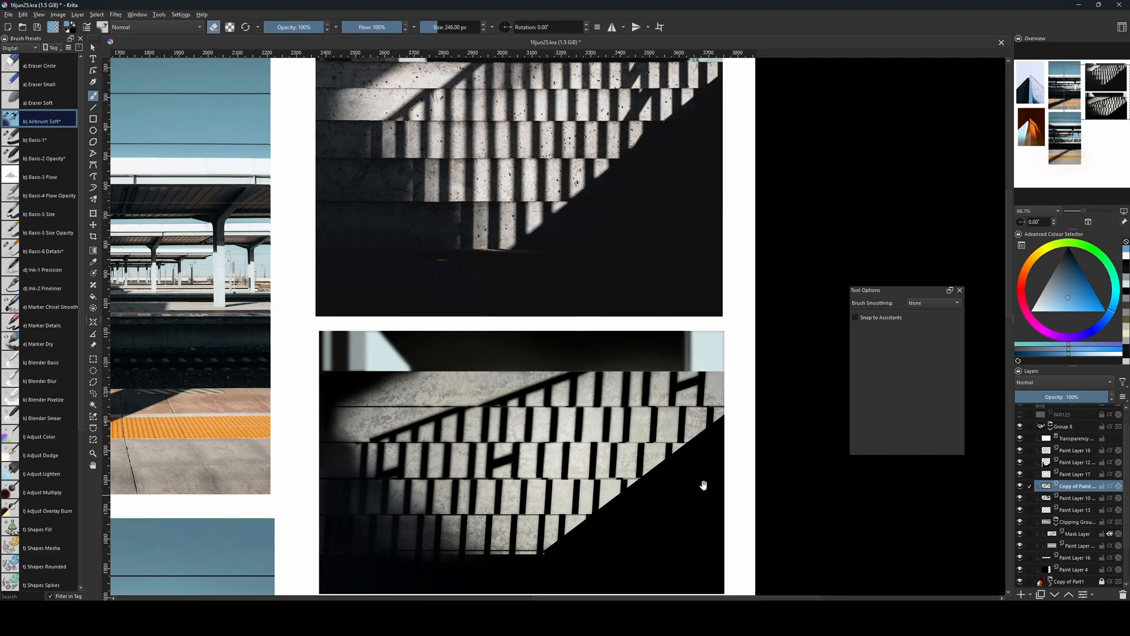
{"action": "left_click_drag", "start_coordinate": [703, 485], "coordinate": [694, 517]}
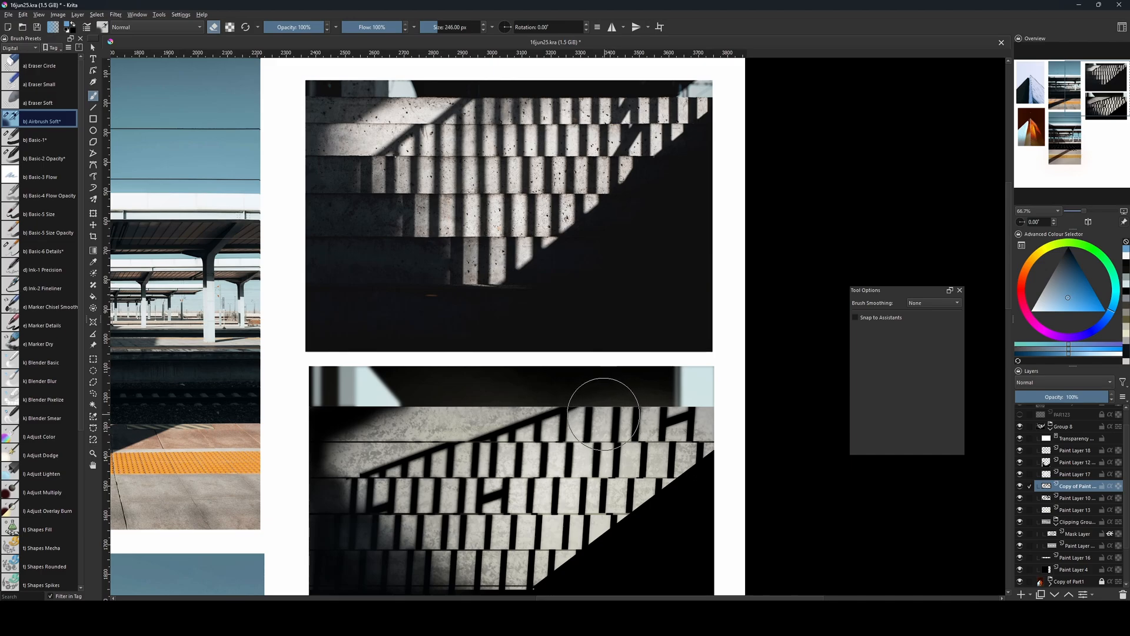
{"action": "left_click_drag", "start_coordinate": [593, 453], "coordinate": [583, 414]}
{"action": "key", "text": "bracketleft"}
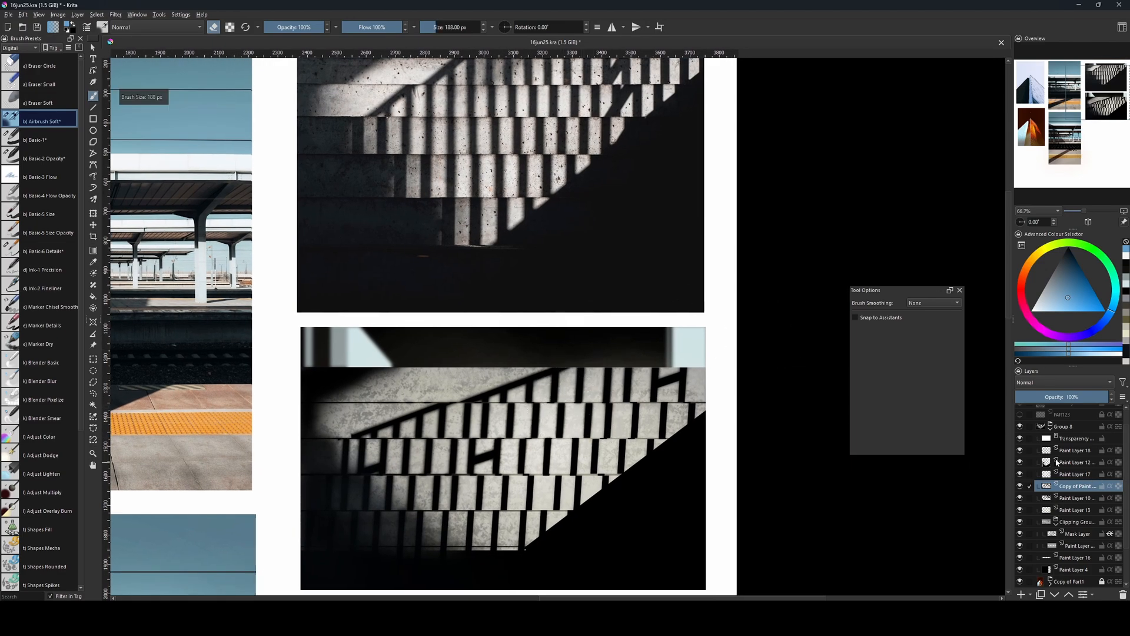
Add a new paint layer above the merged Paint Layer 12 and choose the Texture Splat brush from the Textures presets.
{"action": "left_click", "coordinate": [1070, 465]}
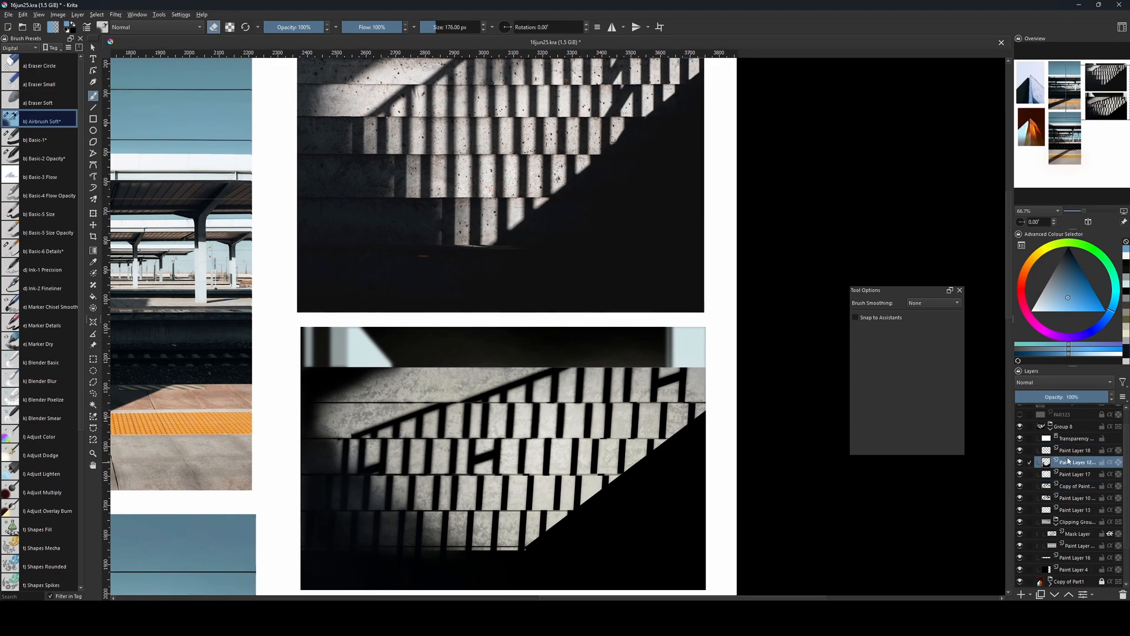
{"action": "key", "text": "Insert"}
{"action": "left_click", "coordinate": [20, 48]}
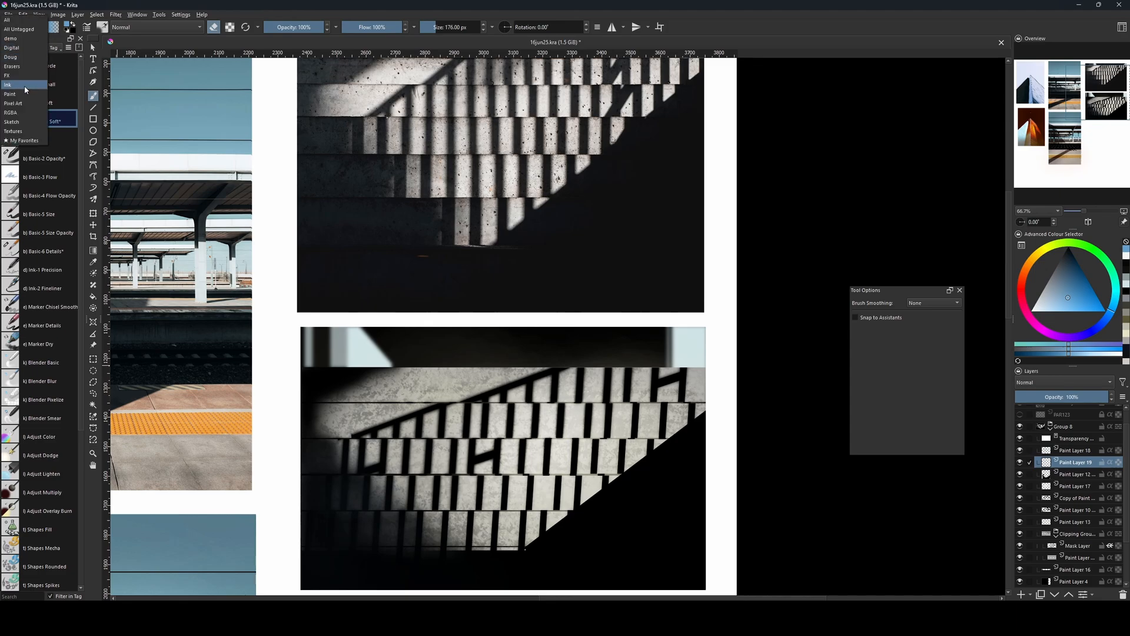
{"action": "left_click", "coordinate": [31, 121]}
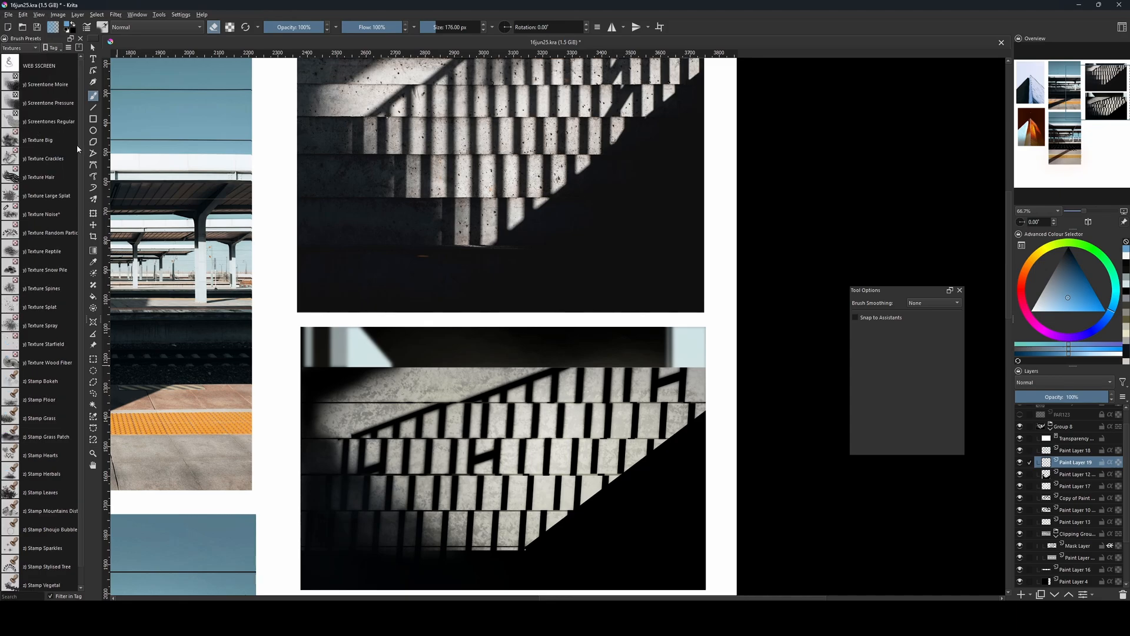
{"action": "left_click", "coordinate": [76, 158]}
{"action": "scroll", "coordinate": [81, 175], "scroll_direction": "down", "scroll_amount": 1}
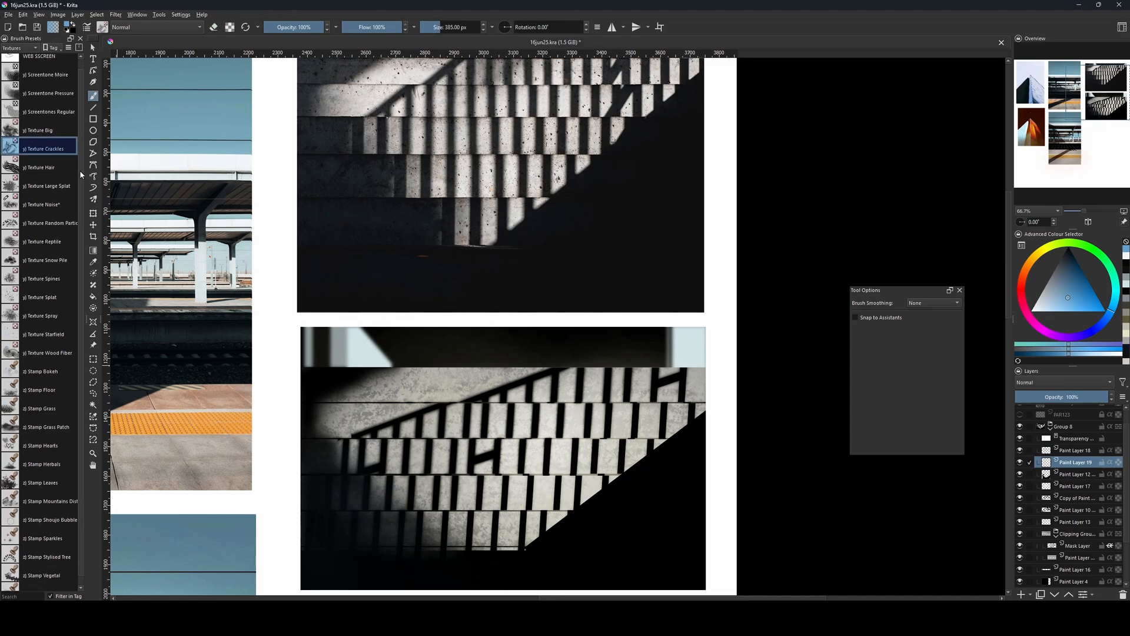
{"action": "left_click", "coordinate": [46, 297]}
Set the painting colour to black and enlarge the Texture Splat brush to 576 px.
{"action": "key", "text": "bracketright"}
{"action": "key", "text": "bracketright"}
{"action": "key", "text": "bracketright"}
{"action": "key", "text": "bracketright"}
{"action": "key", "text": "bracketright"}
{"action": "key", "text": "bracketright"}
{"action": "key", "text": "bracketright"}
{"action": "key", "text": "bracketright"}
{"action": "key", "text": "bracketright"}
{"action": "key", "text": "bracketright"}
{"action": "key", "text": "bracketright"}
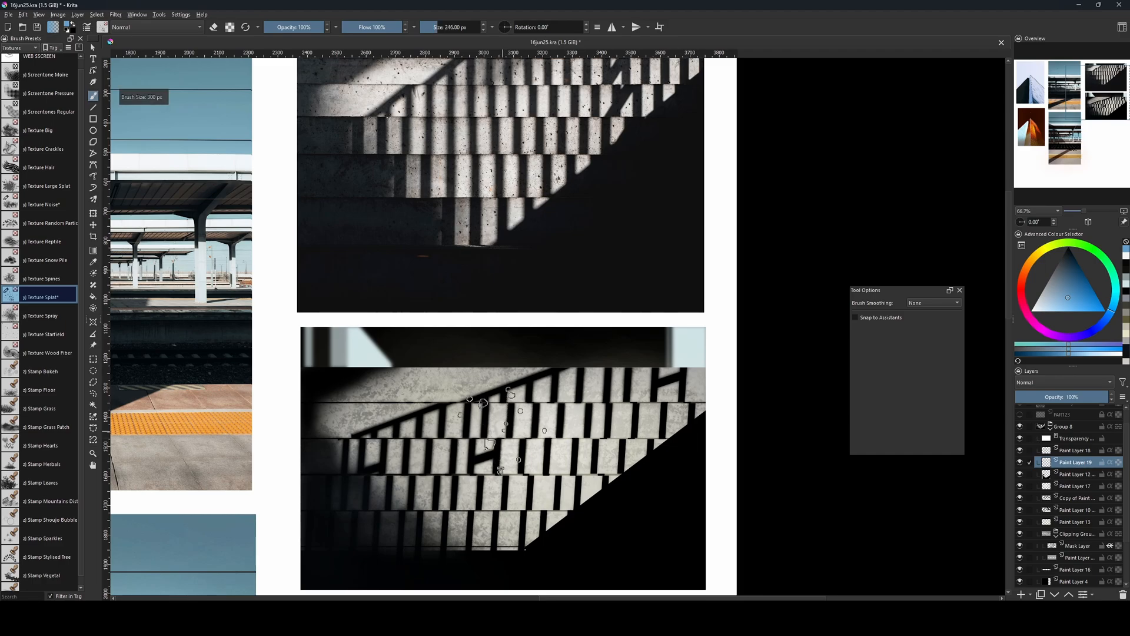
{"action": "left_click", "coordinate": [1068, 248]}
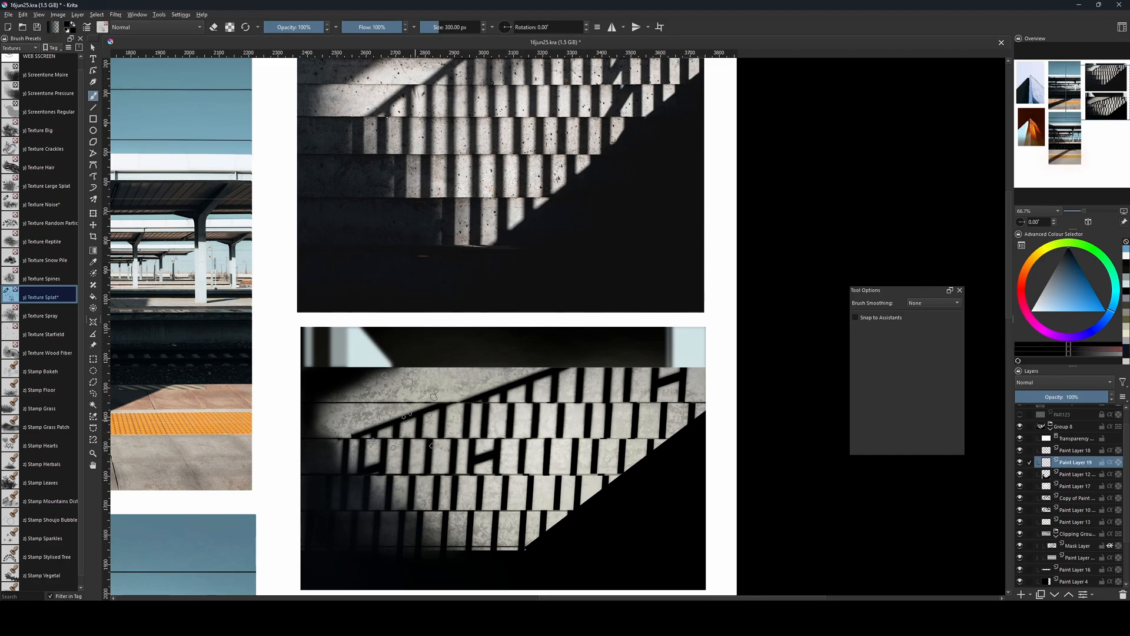
{"action": "key", "text": "bracketright"}
{"action": "key", "text": "bracketright"}
{"action": "key", "text": "bracketright"}
{"action": "key", "text": "bracketright"}
{"action": "key", "text": "bracketright"}
{"action": "key", "text": "bracketright"}
{"action": "key", "text": "bracketright"}
{"action": "key", "text": "bracketright"}
{"action": "key", "text": "bracketright"}
{"action": "key", "text": "bracketright"}
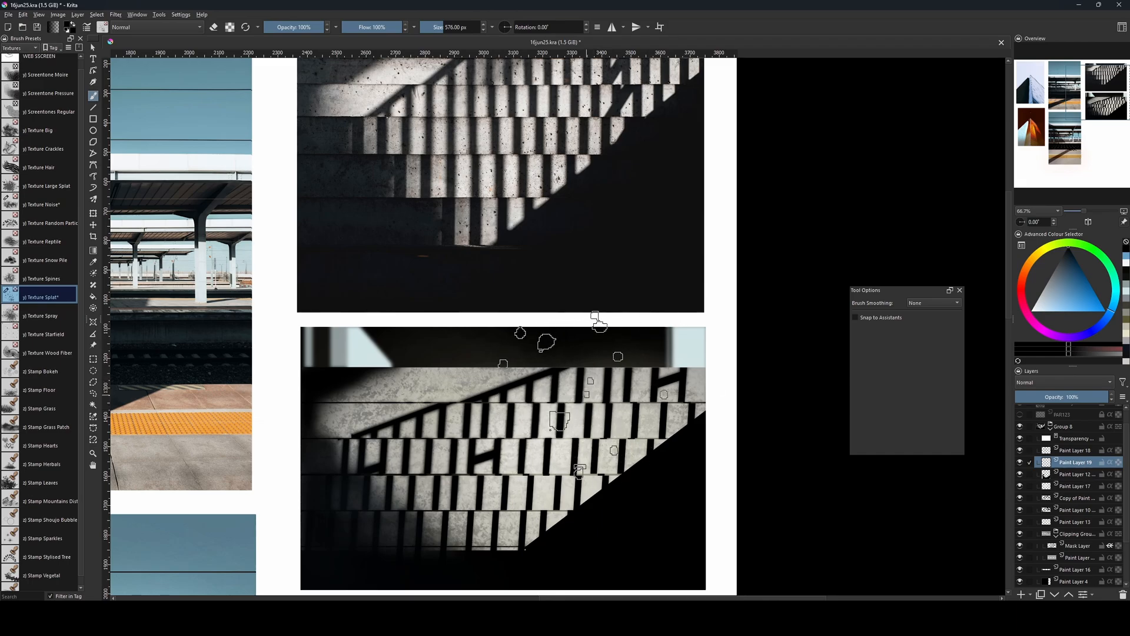
Disable the pen settings for both Opacity and Flow of the Texture Splat brush.
{"action": "key", "text": "F5"}
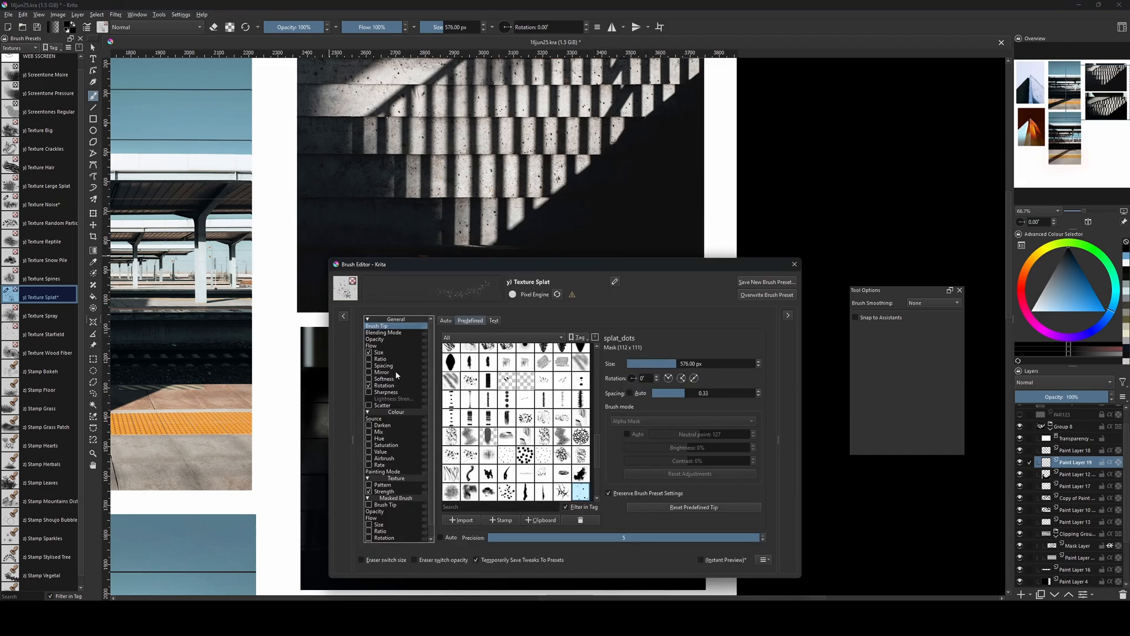
{"action": "left_click", "coordinate": [384, 346]}
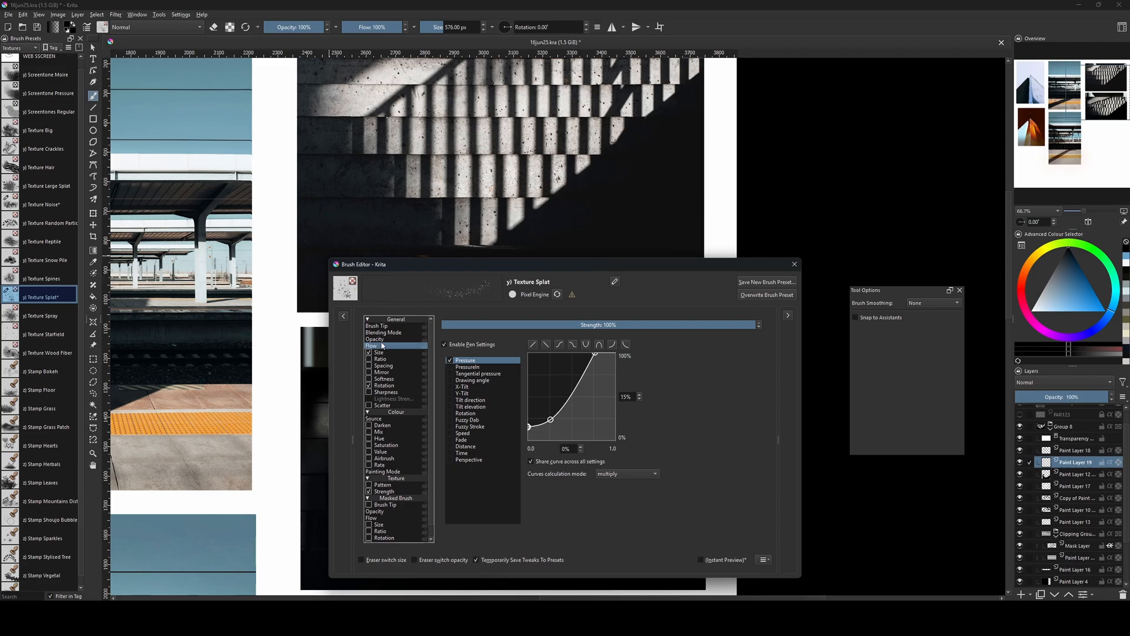
{"action": "left_click", "coordinate": [385, 340]}
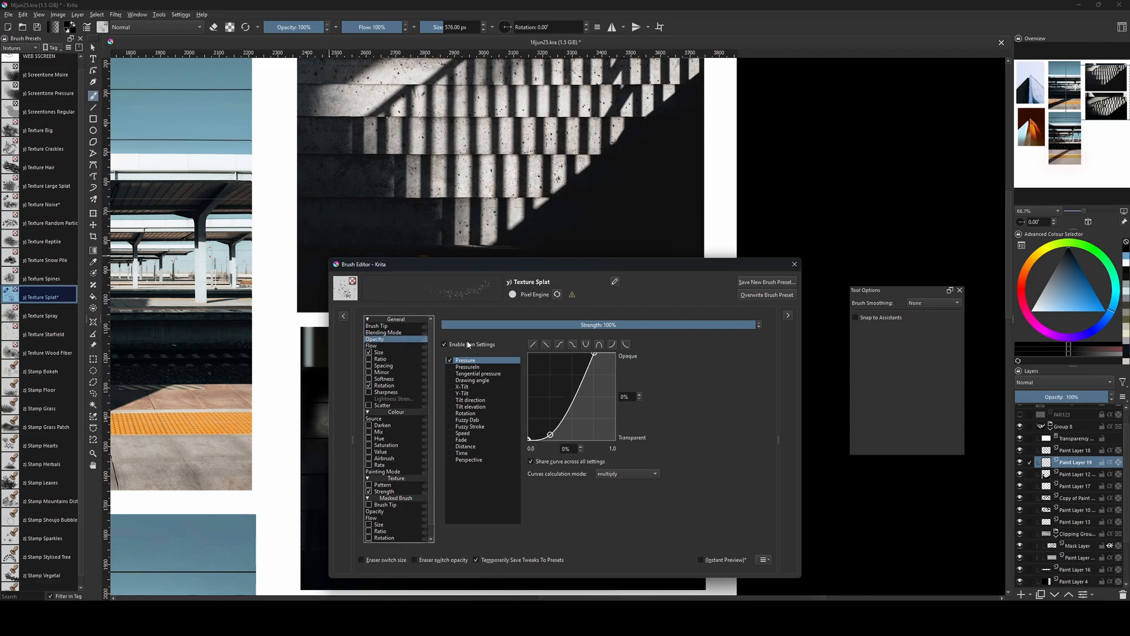
{"action": "left_click", "coordinate": [445, 345]}
{"action": "left_click", "coordinate": [387, 346]}
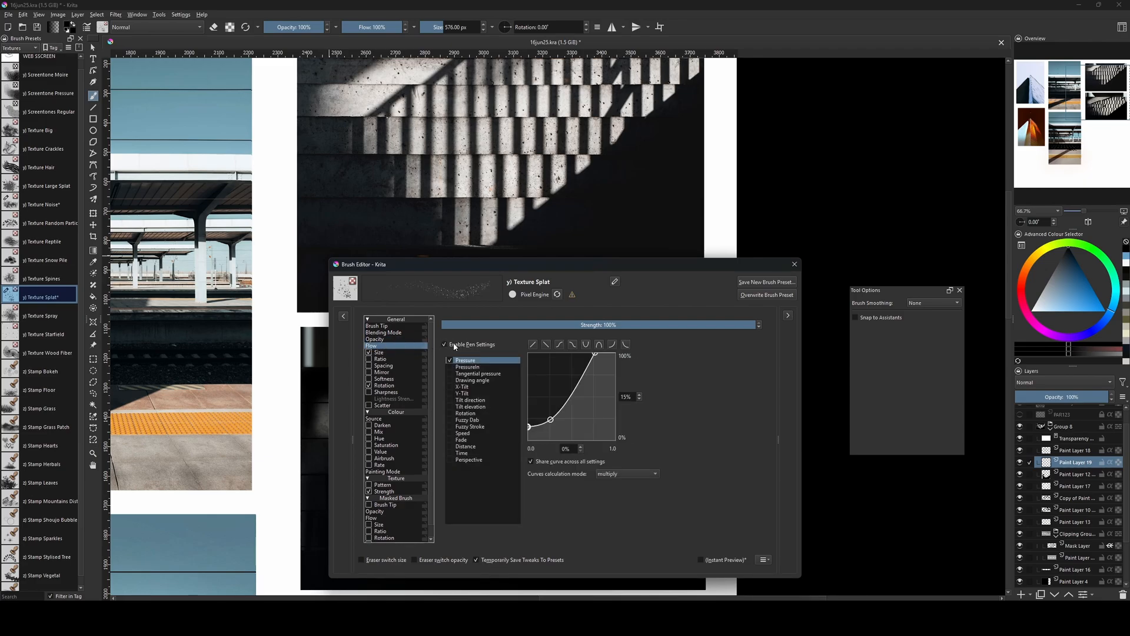
{"action": "left_click", "coordinate": [445, 344]}
{"action": "left_click", "coordinate": [794, 264]}
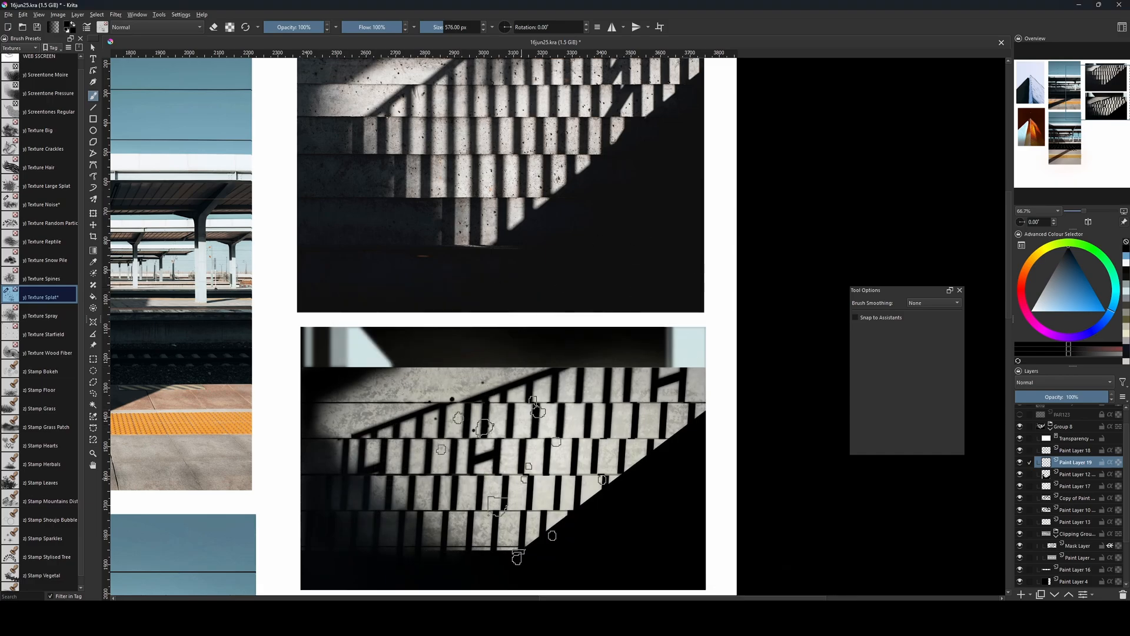
Undo the large test splats, try a 365 px black splat on the upper step, and undo it too.
{"action": "key", "text": "ctrl+z"}
{"action": "key", "text": "bracketleft"}
{"action": "key", "text": "bracketleft"}
{"action": "key", "text": "bracketleft"}
{"action": "key", "text": "bracketleft"}
{"action": "key", "text": "bracketleft"}
{"action": "key", "text": "bracketleft"}
{"action": "key", "text": "bracketleft"}
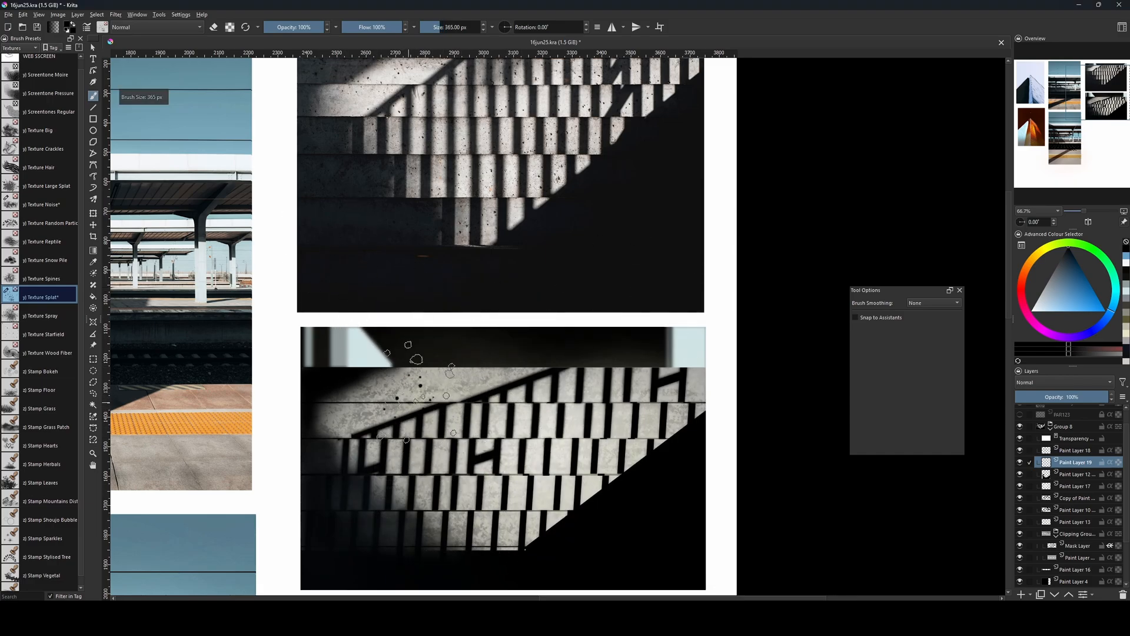
{"action": "left_click", "coordinate": [416, 389]}
{"action": "key", "text": "ctrl+z"}
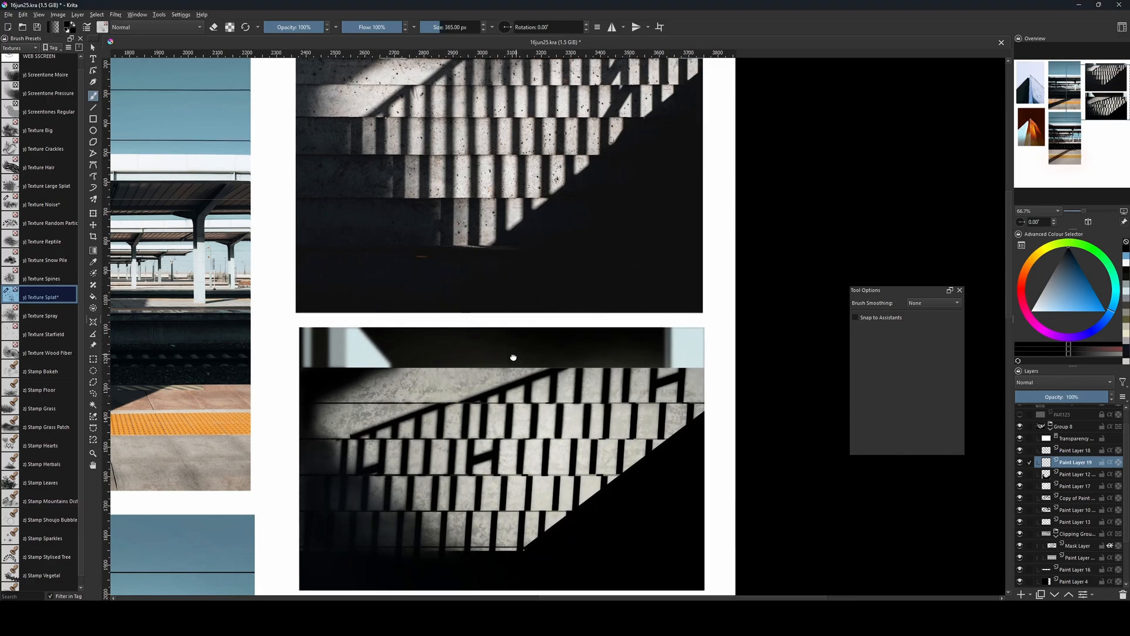
Try black splats on the lower steps at 263 px and 300 px, undoing the attempts.
{"action": "left_click_drag", "start_coordinate": [512, 355], "coordinate": [498, 410]}
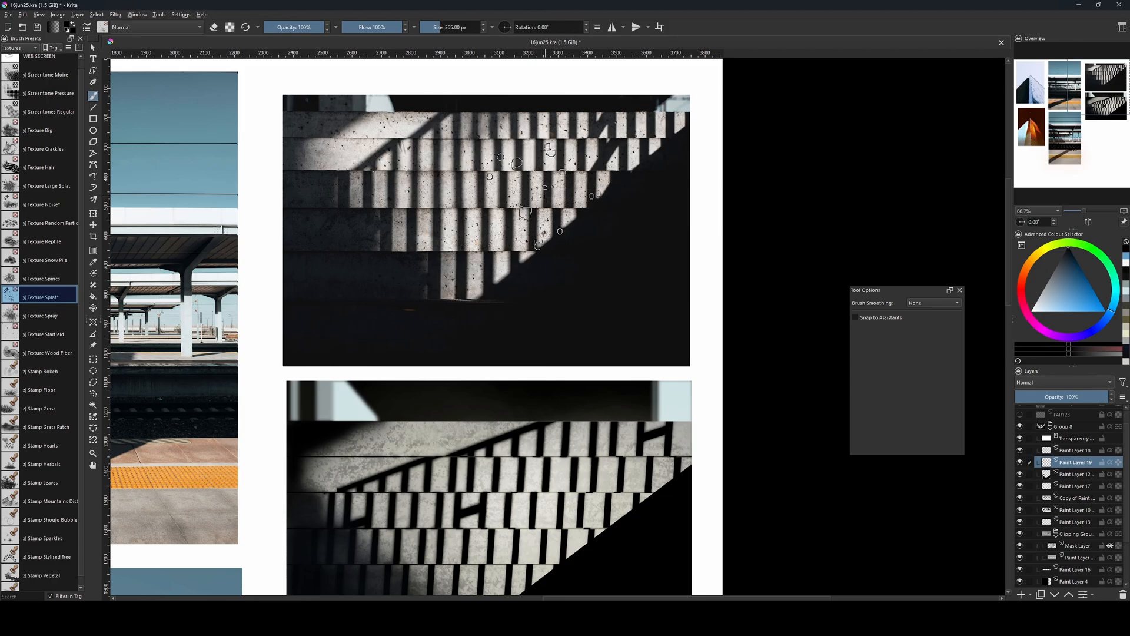
{"action": "left_click_drag", "start_coordinate": [513, 369], "coordinate": [508, 268]}
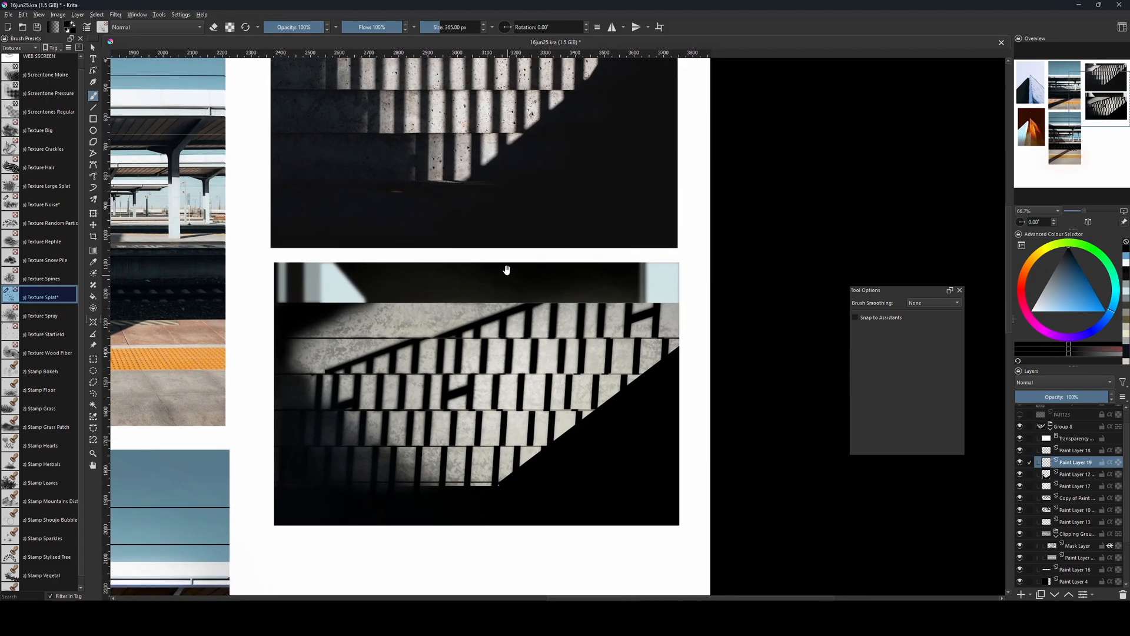
{"action": "key", "text": "bracketleft"}
{"action": "key", "text": "bracketleft"}
{"action": "key", "text": "bracketleft"}
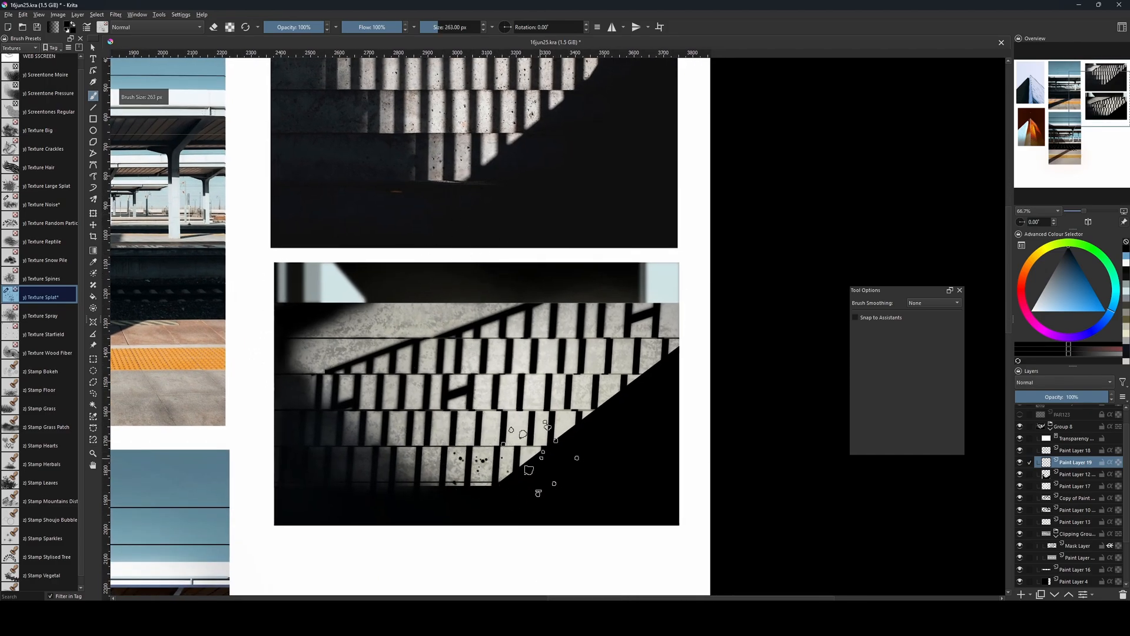
{"action": "key", "text": "bracketright"}
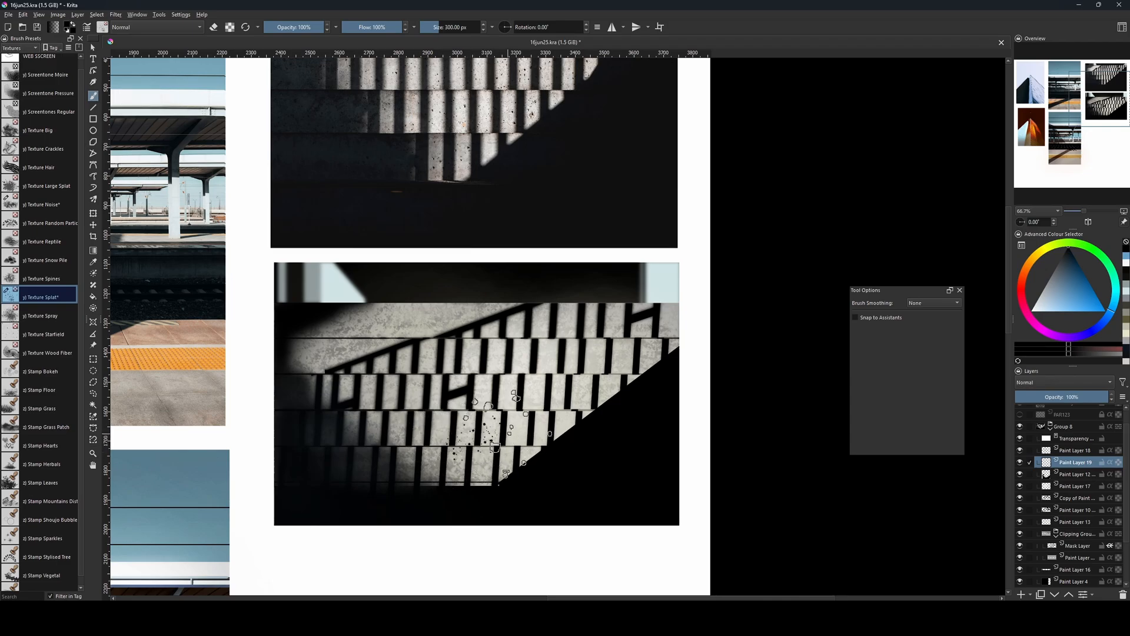
{"action": "left_click_drag", "start_coordinate": [431, 461], "coordinate": [514, 443]}
{"action": "key", "text": "ctrl+z"}
Scatter black splats across the lit steps at 176 to 201 px, and move Paint Layer 19 into the clipping group above Mask Layer.
{"action": "key", "text": "bracketleft"}
{"action": "key", "text": "bracketleft"}
{"action": "key", "text": "bracketleft"}
{"action": "key", "text": "bracketleft"}
{"action": "key", "text": "bracketleft"}
{"action": "key", "text": "bracketleft"}
{"action": "key", "text": "bracketleft"}
{"action": "key", "text": "bracketleft"}
{"action": "key", "text": "bracketleft"}
{"action": "key", "text": "bracketleft"}
{"action": "key", "text": "bracketleft"}
{"action": "key", "text": "bracketleft"}
{"action": "key", "text": "bracketleft"}
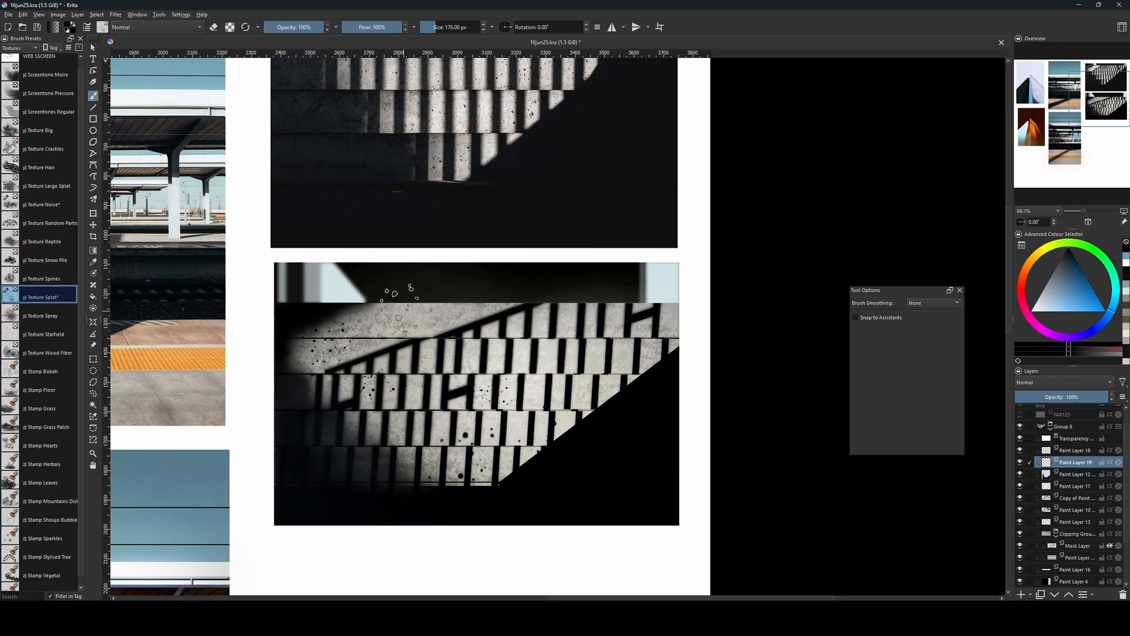
{"action": "key", "text": "bracketright"}
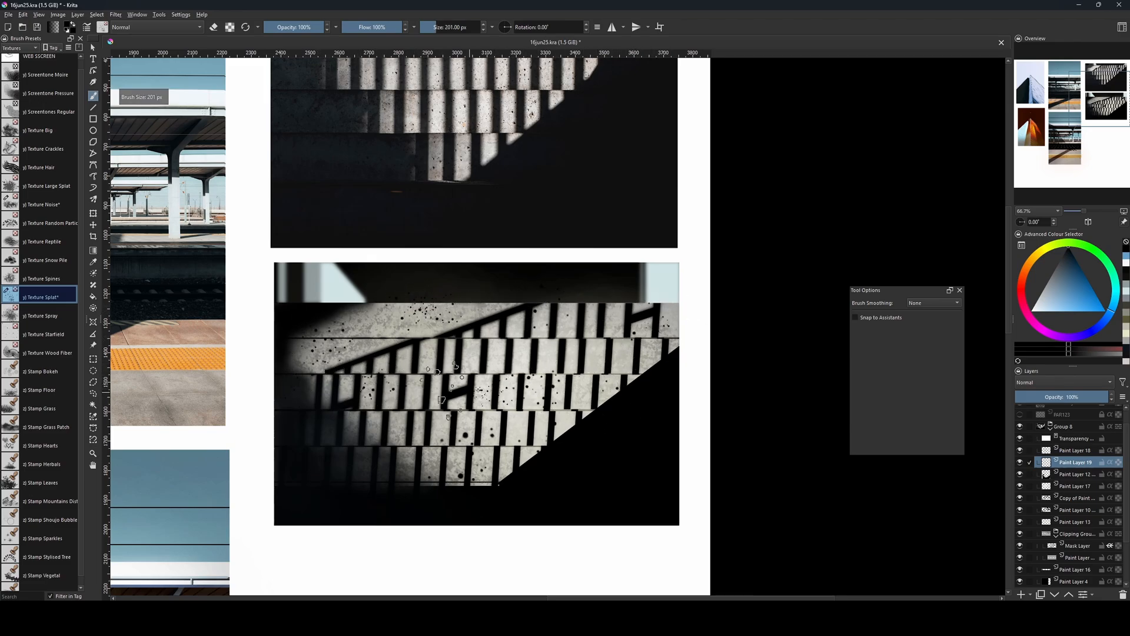
{"action": "mouse_move", "coordinate": [1076, 467]}
{"action": "left_mouse_down"}
{"action": "mouse_move", "coordinate": [1081, 543]}
{"action": "mouse_move", "coordinate": [1072, 550]}
{"action": "mouse_move", "coordinate": [1071, 532]}
{"action": "left_mouse_up"}
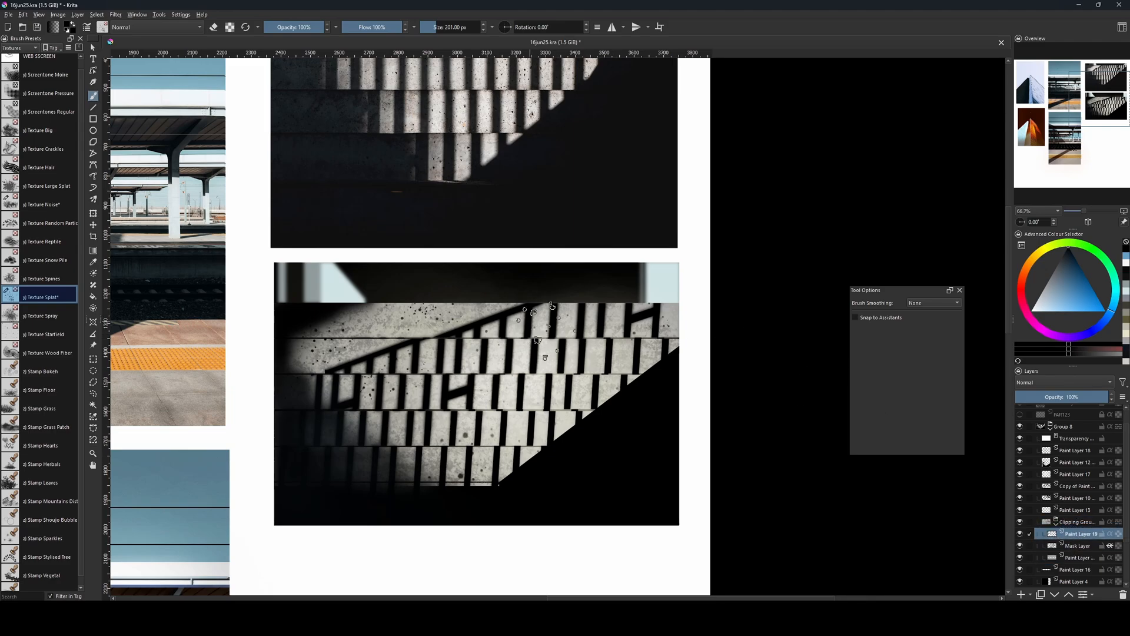
Add more splats over the steps at 300 px and 118 px, and move Paint Layer 19 above Paint Layer 18 in Group 8.
{"action": "key", "text": "bracketright"}
{"action": "key", "text": "bracketright"}
{"action": "key", "text": "bracketright"}
{"action": "key", "text": "bracketright"}
{"action": "key", "text": "bracketright"}
{"action": "left_click_drag", "start_coordinate": [540, 377], "coordinate": [552, 404]}
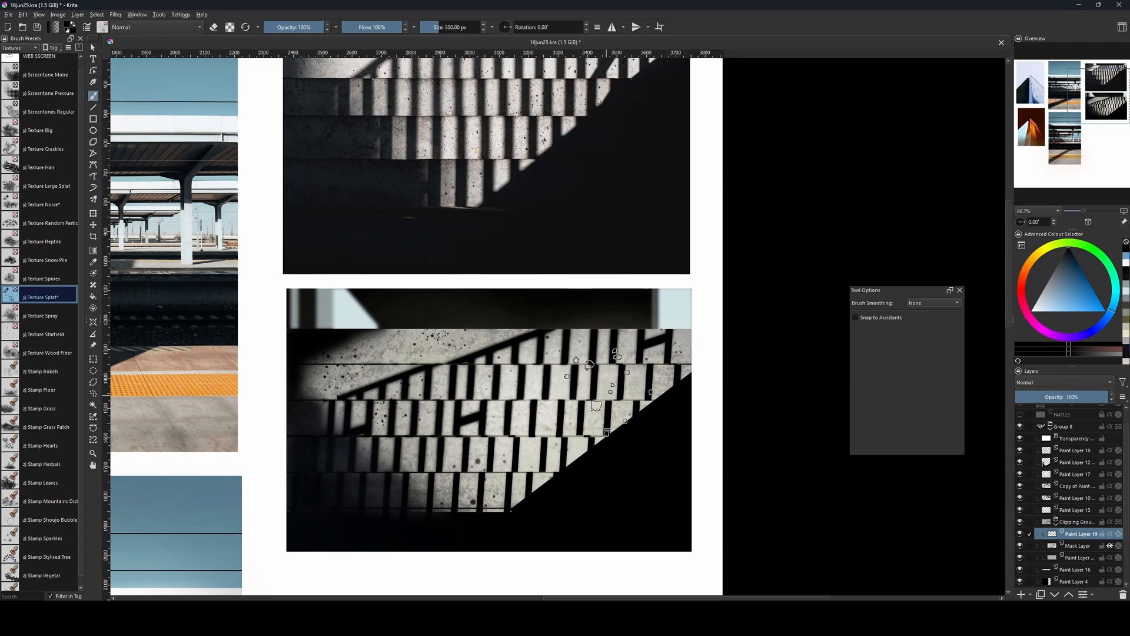
{"action": "key", "text": "bracketleft"}
{"action": "key", "text": "bracketleft"}
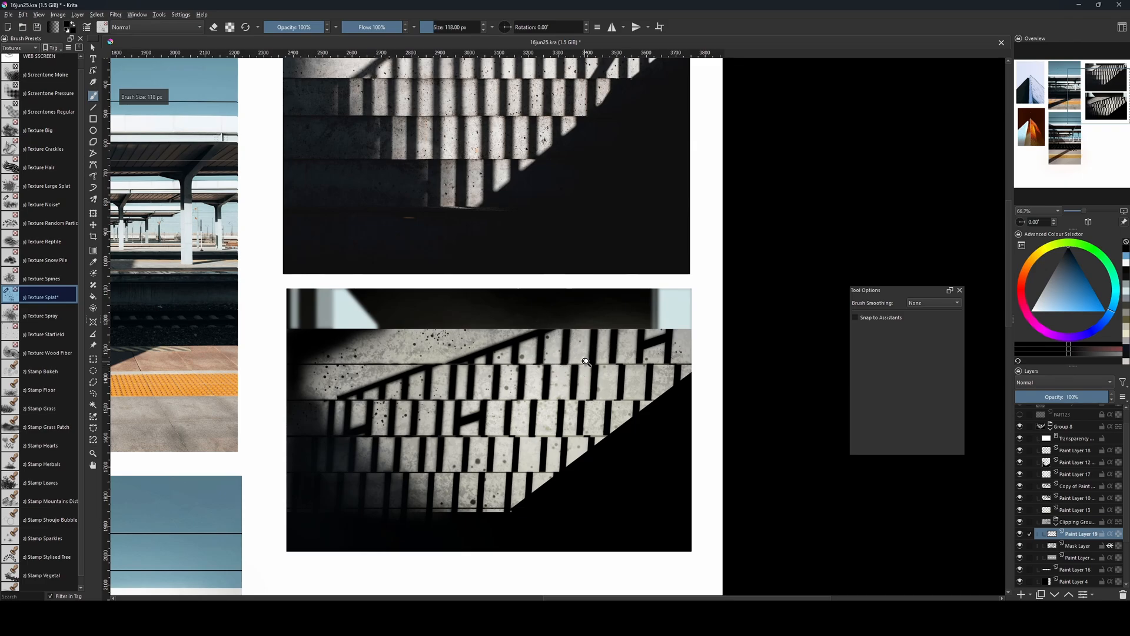
{"action": "left_click_drag", "start_coordinate": [1071, 536], "coordinate": [1049, 449]}
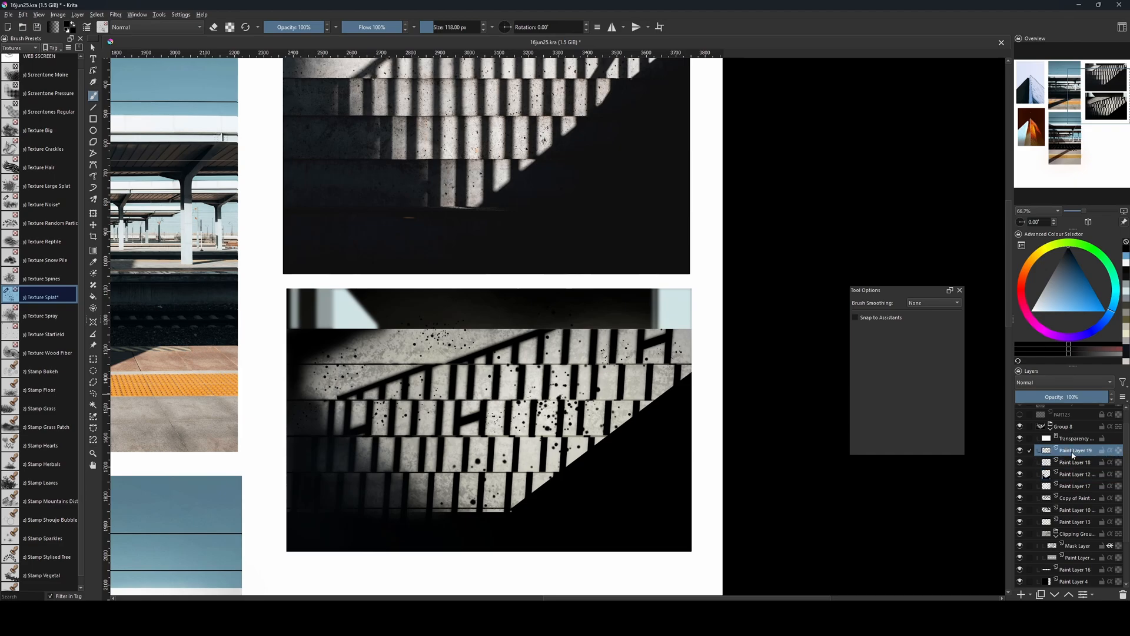
Load the steps' clipping group as a selection, invert it, delete Paint Layer 19's splats outside the steps, and deselect.
{"action": "left_click", "coordinate": [1051, 538], "text": "ctrl"}
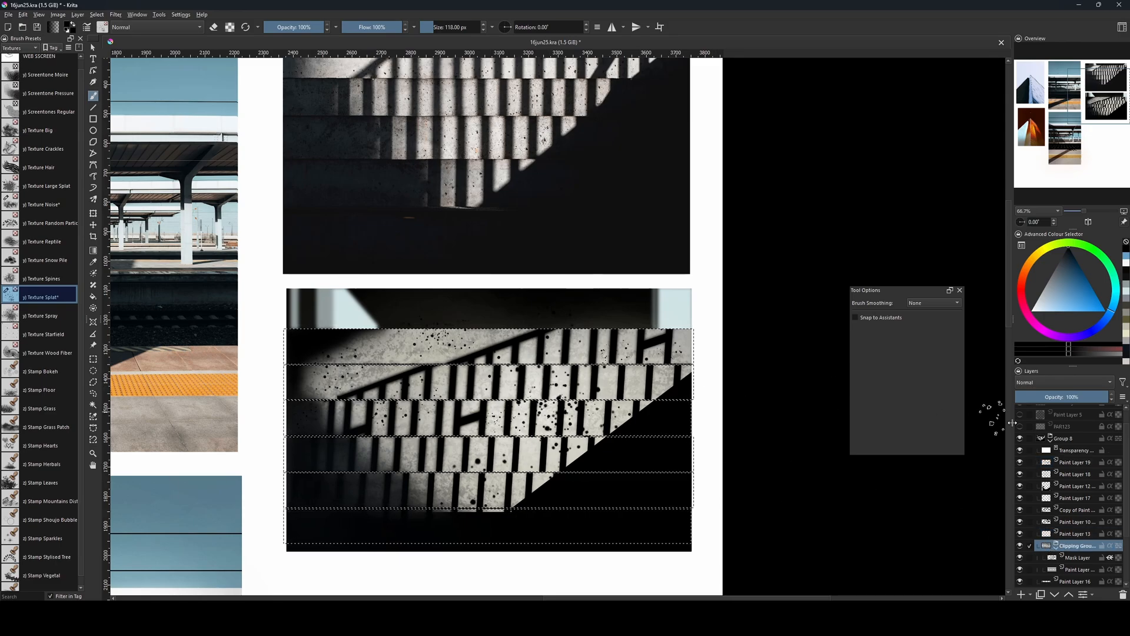
{"action": "left_click", "coordinate": [1057, 467]}
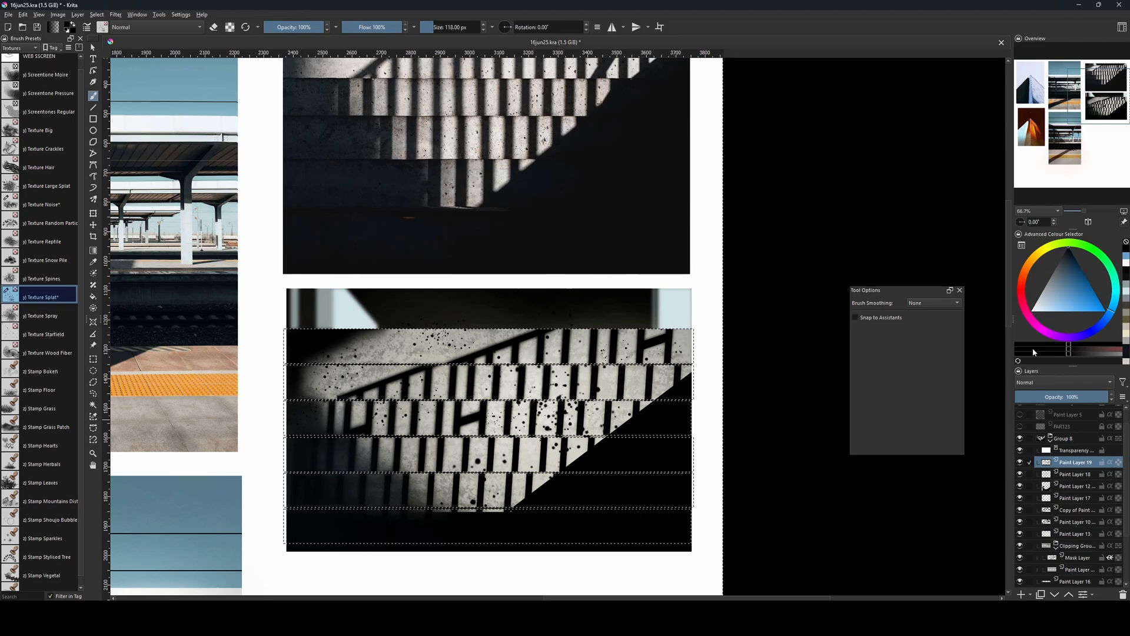
{"action": "left_click", "coordinate": [1119, 349]}
{"action": "key", "text": "Delete"}
{"action": "key", "text": "ctrl+shift+a"}
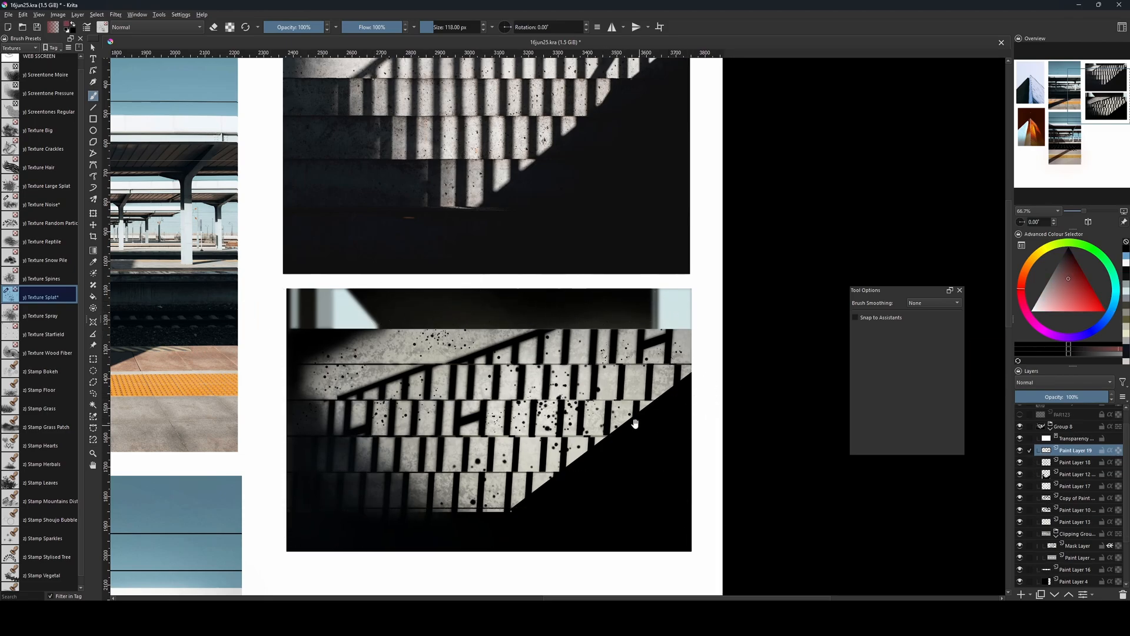
Examine the pitting in the reference photo's concrete and compare it with the splats on the recreated steps.
{"action": "scroll", "coordinate": [636, 423], "scroll_direction": "up", "scroll_amount": 4}
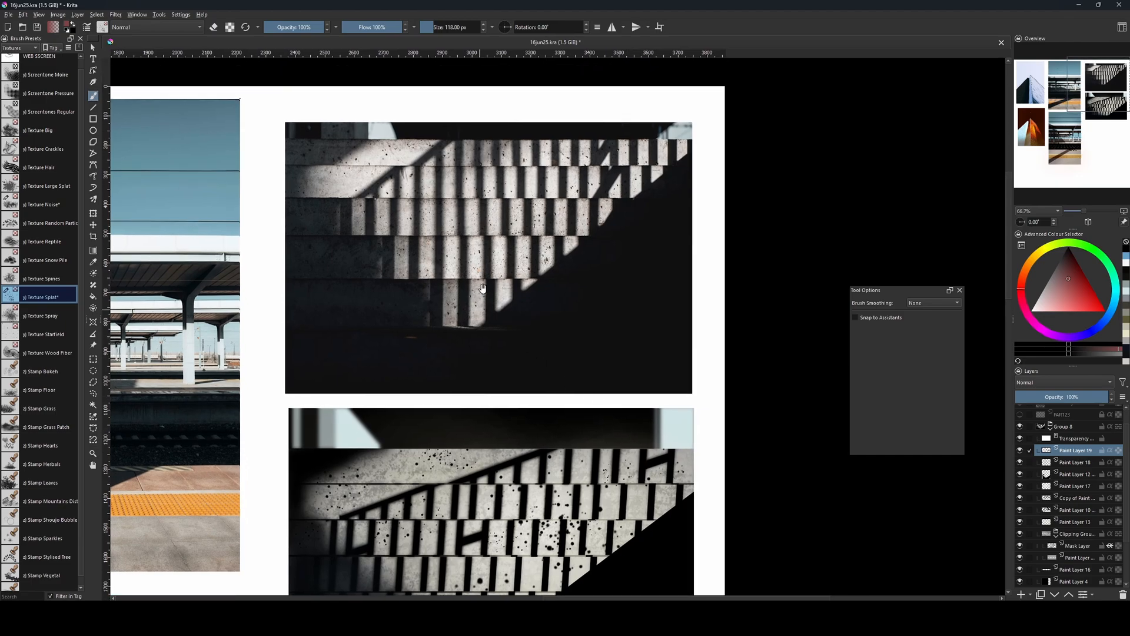
{"action": "key", "text": "ctrl+plus"}
{"action": "key", "text": "ctrl+plus"}
{"action": "left_click_drag", "start_coordinate": [606, 366], "coordinate": [670, 508]}
{"action": "key", "text": "bracketleft"}
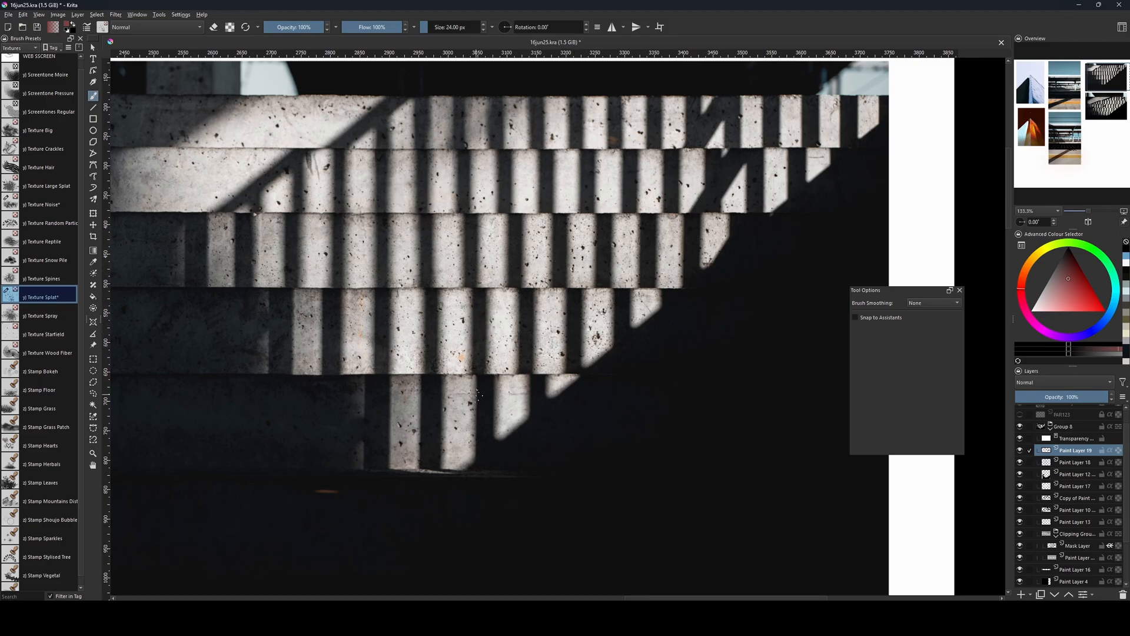
{"action": "left_click_drag", "start_coordinate": [506, 460], "coordinate": [469, 252]}
{"action": "key", "text": "ctrl+minus"}
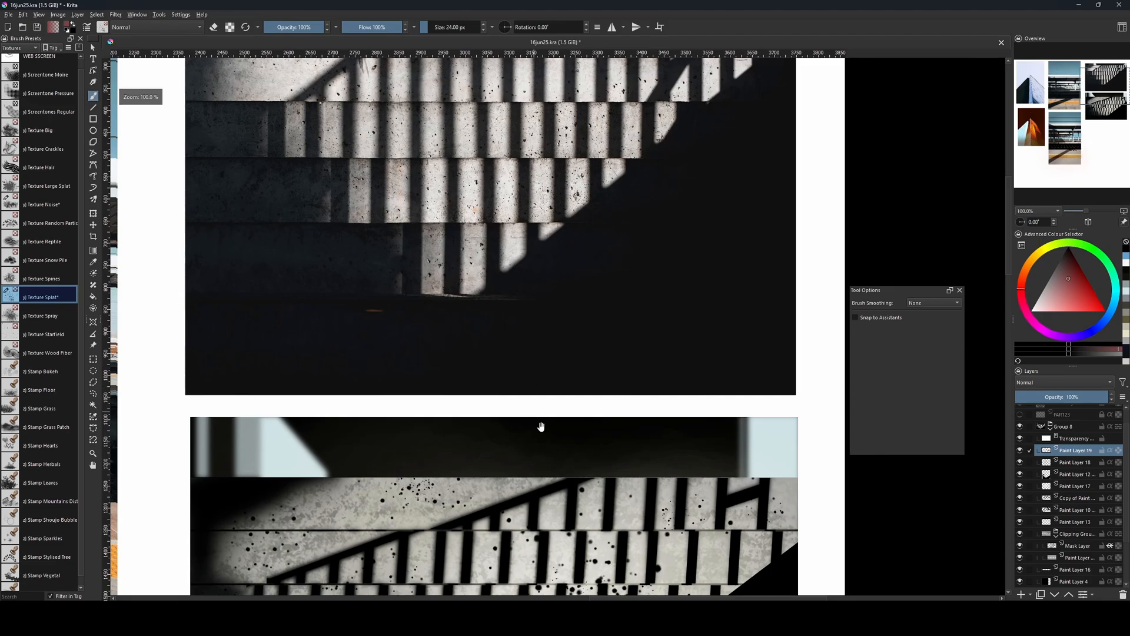
{"action": "left_click_drag", "start_coordinate": [542, 429], "coordinate": [561, 293]}
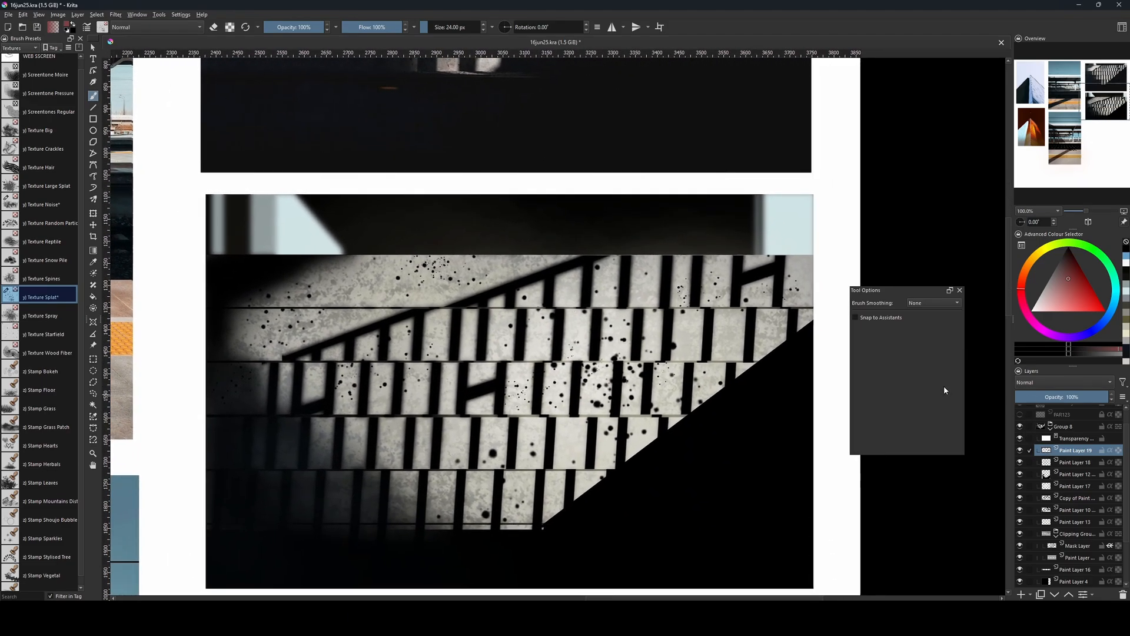
Duplicate Paint Layer 19 and nudge the copy horizontally to an X position of 3058 px.
{"action": "key", "text": "ctrl+j"}
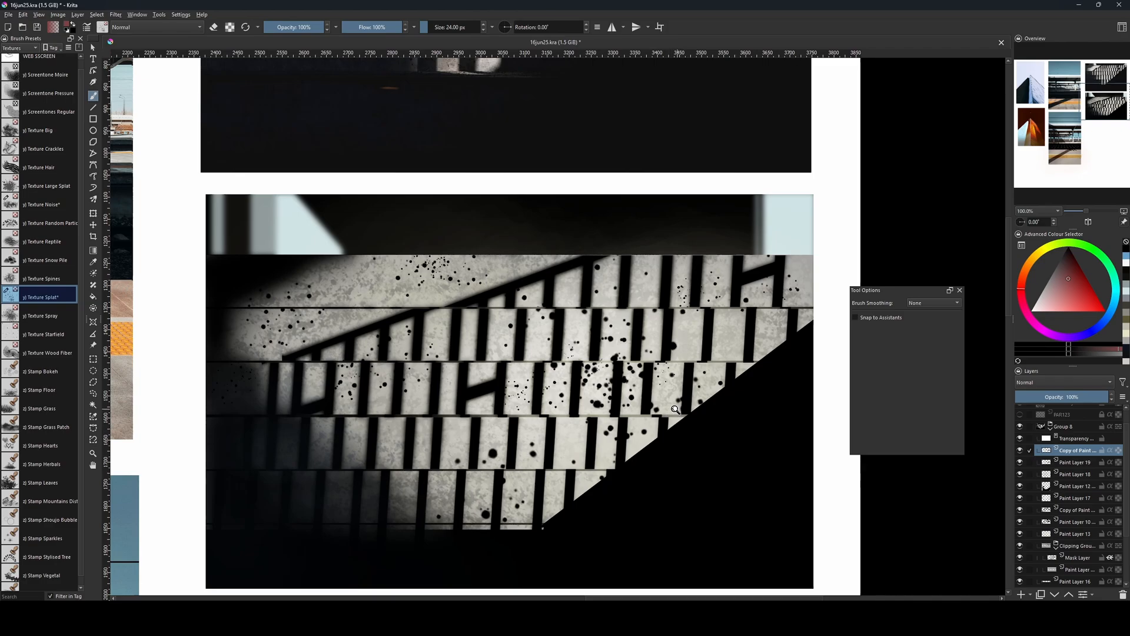
{"action": "key", "text": "ctrl+t"}
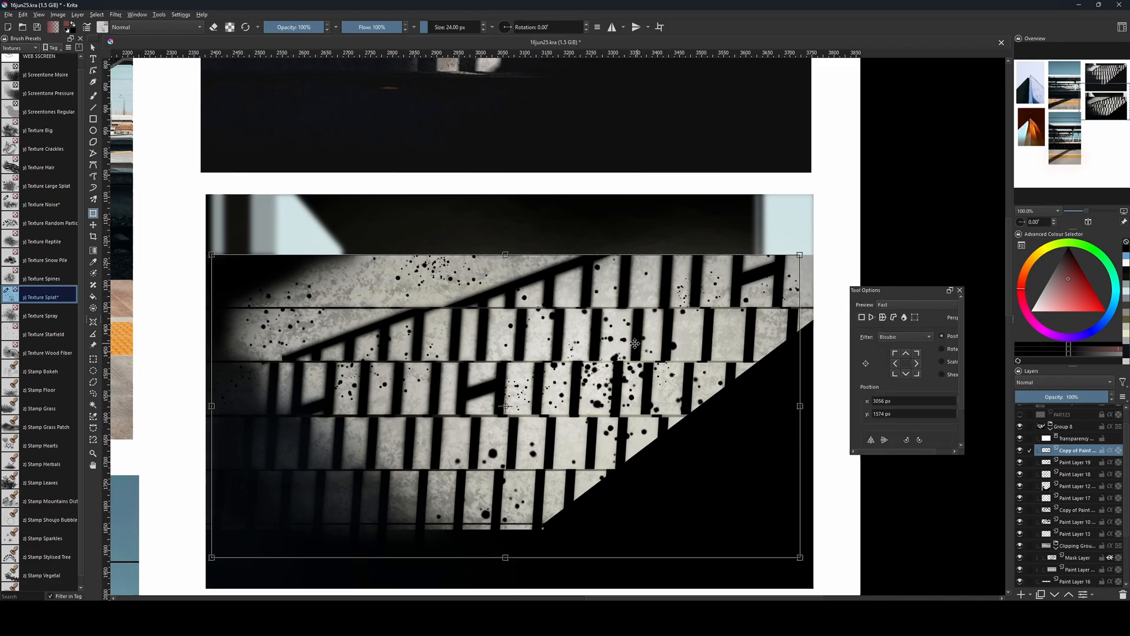
{"action": "key", "text": "Right"}
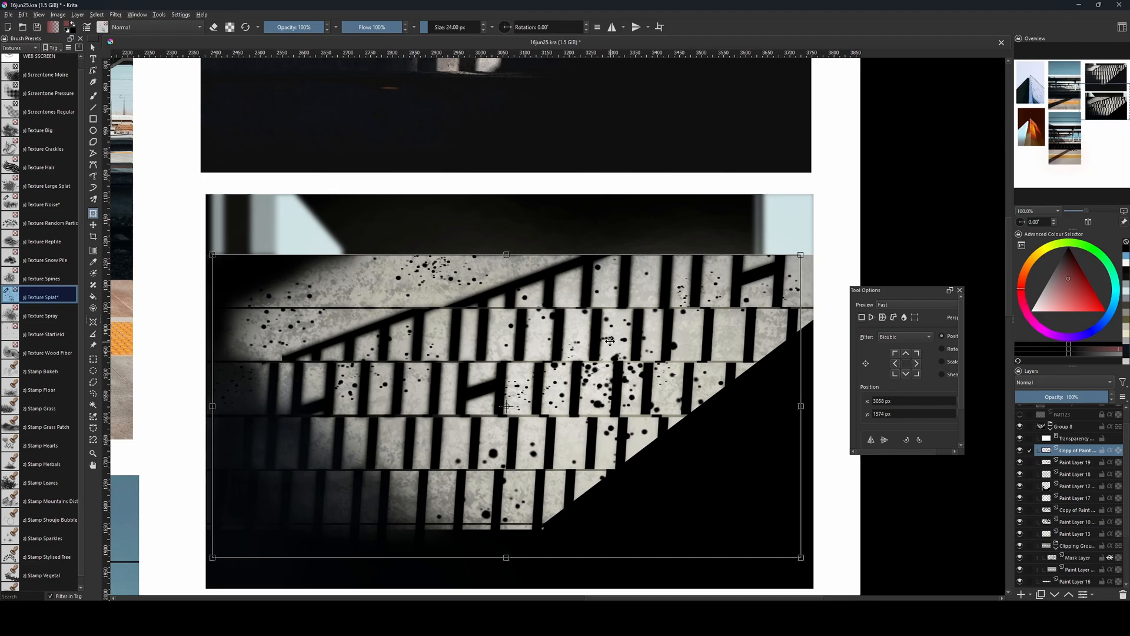
{"action": "key", "text": "Return"}
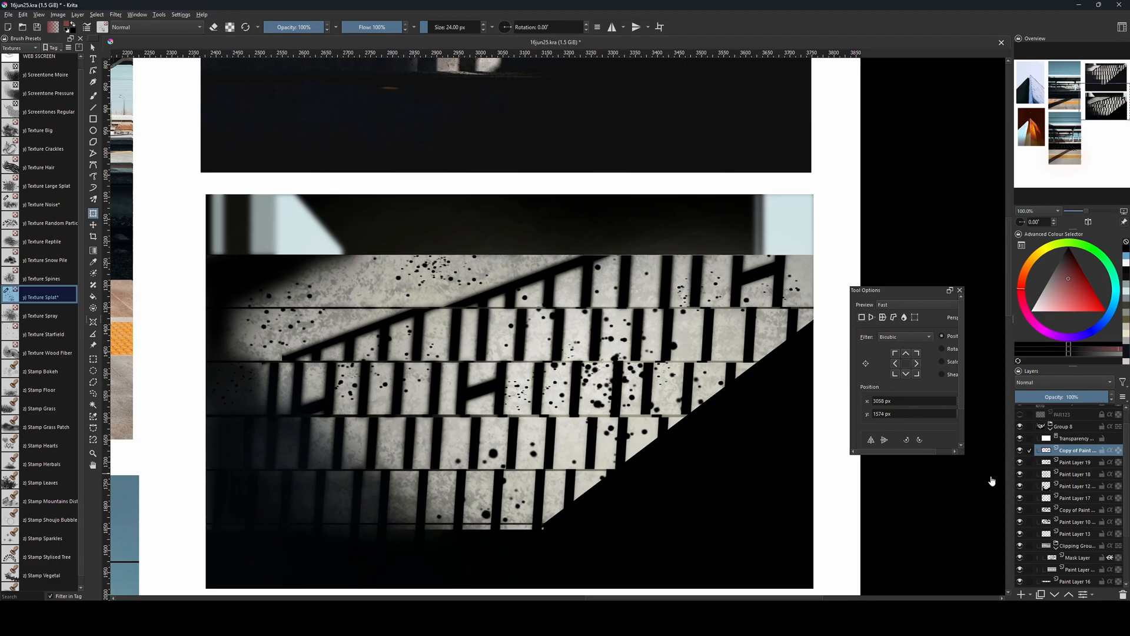
Invert the colours of Paint Layer 19 beneath its copy, and toggle the copy's visibility to check the pit highlights.
{"action": "left_click", "coordinate": [1072, 463]}
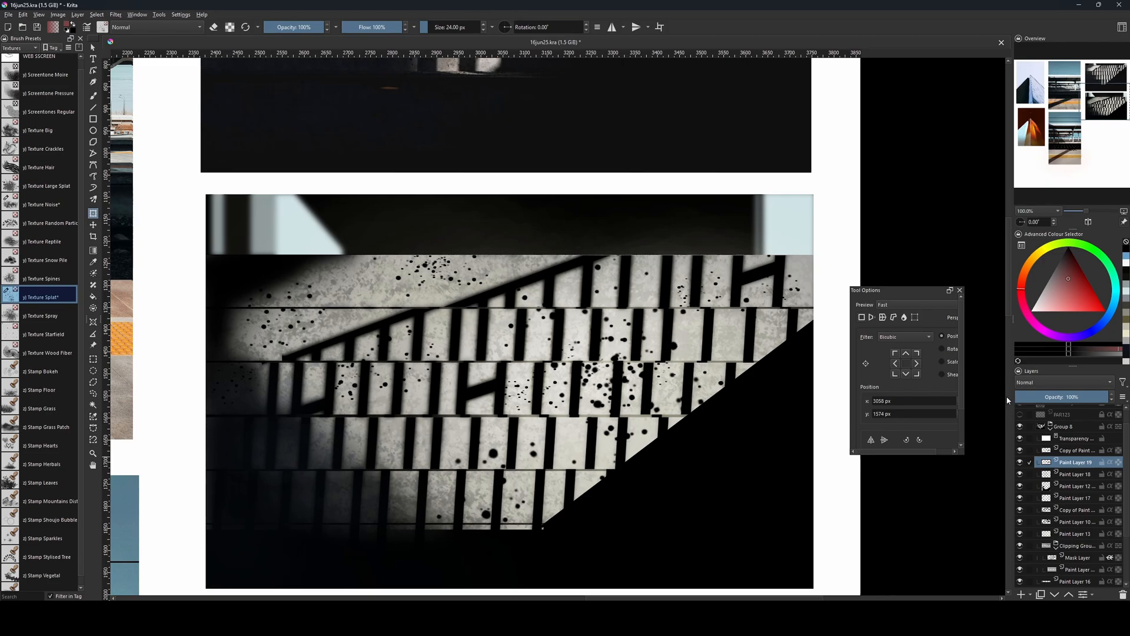
{"action": "key", "text": "ctrl+i"}
{"action": "left_click_drag", "start_coordinate": [712, 433], "coordinate": [694, 391]}
{"action": "scroll", "coordinate": [694, 391], "scroll_direction": "up", "scroll_amount": 1}
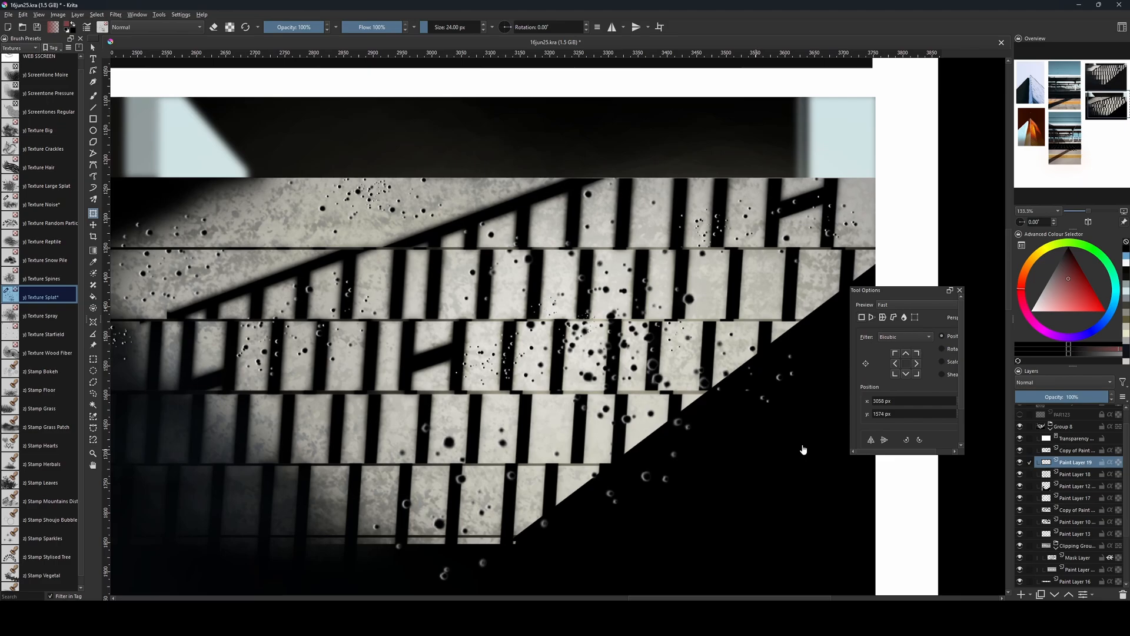
{"action": "left_click", "coordinate": [1021, 450]}
{"action": "left_click", "coordinate": [1020, 450]}
{"action": "left_click_drag", "start_coordinate": [730, 414], "coordinate": [815, 464]}
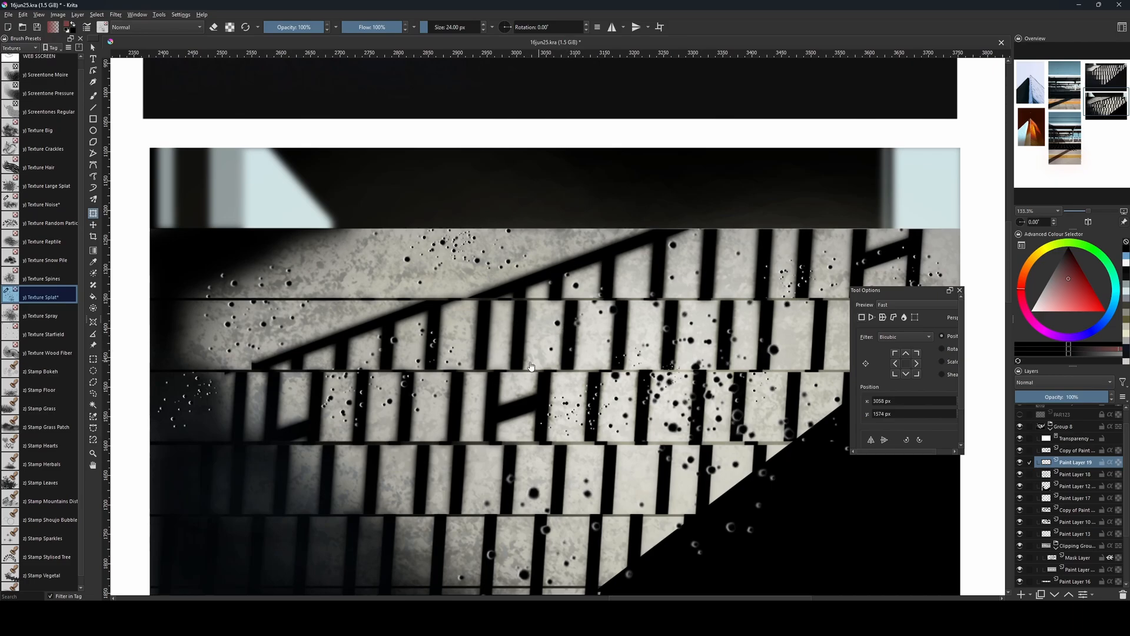
{"action": "left_click_drag", "start_coordinate": [744, 381], "coordinate": [725, 327]}
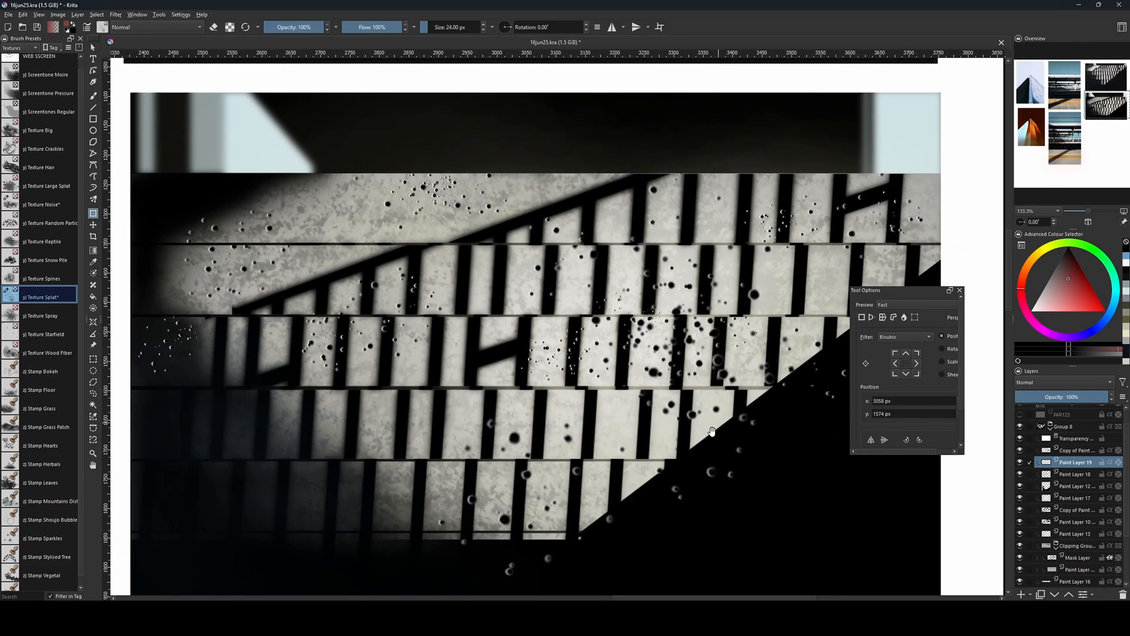
{"action": "left_click_drag", "start_coordinate": [686, 435], "coordinate": [655, 457]}
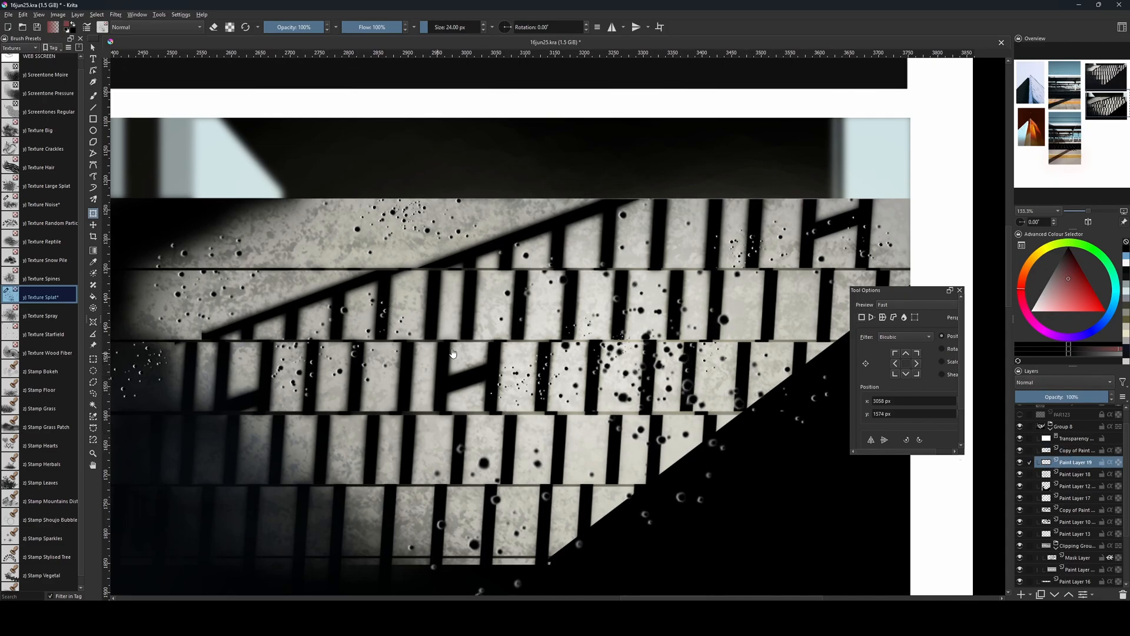
Switch to erasing and choose the b) Airbrush Soft preset from the Digital brushes.
{"action": "key", "text": "b"}
{"action": "key", "text": "e"}
{"action": "key", "text": "bracketright"}
{"action": "scroll", "coordinate": [67, 69], "scroll_direction": "up", "scroll_amount": 1}
{"action": "left_click", "coordinate": [27, 48]}
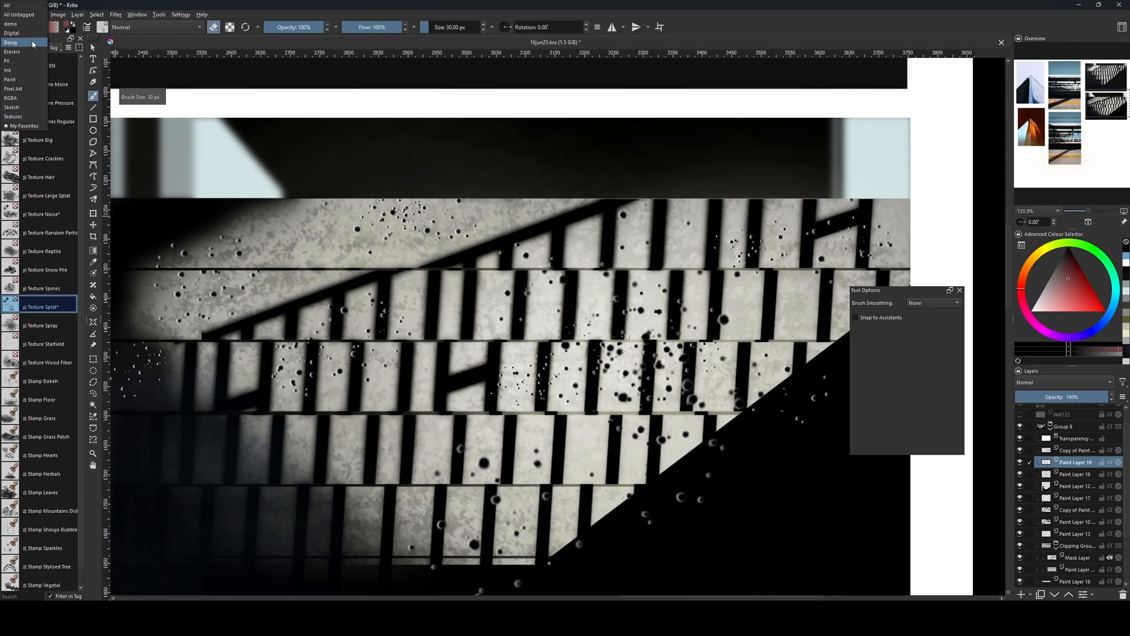
{"action": "left_click", "coordinate": [26, 38]}
{"action": "left_click", "coordinate": [53, 121]}
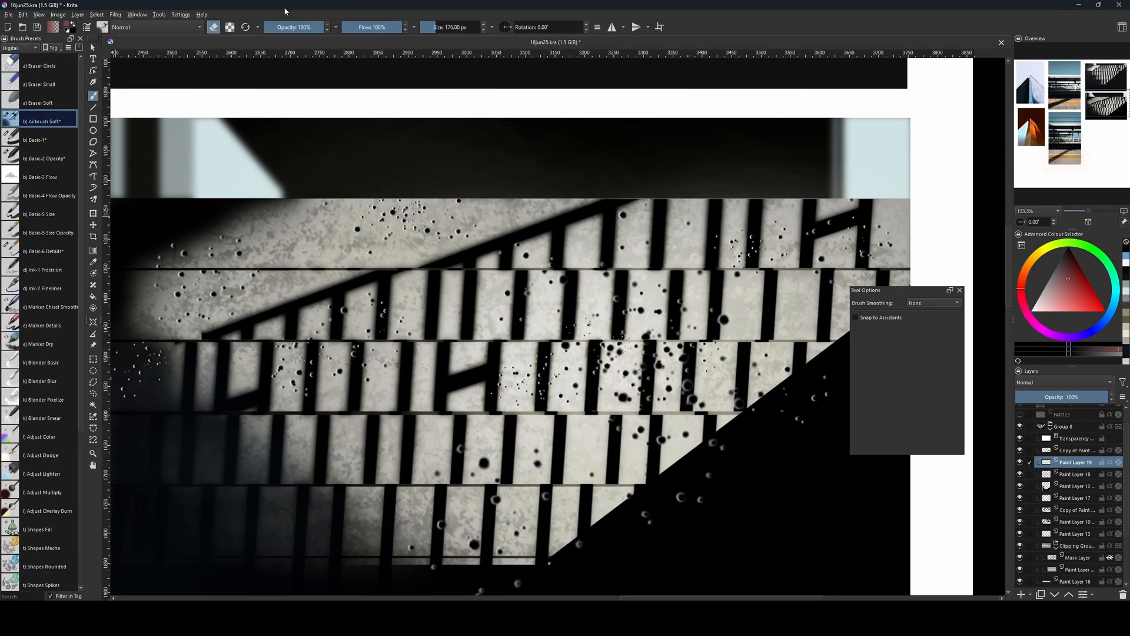
Try the soft airbrush on the upper steps, undo it, and resize the eraser to 126 px and 263 px.
{"action": "left_click_drag", "start_coordinate": [815, 228], "coordinate": [853, 213]}
{"action": "key", "text": "ctrl+z"}
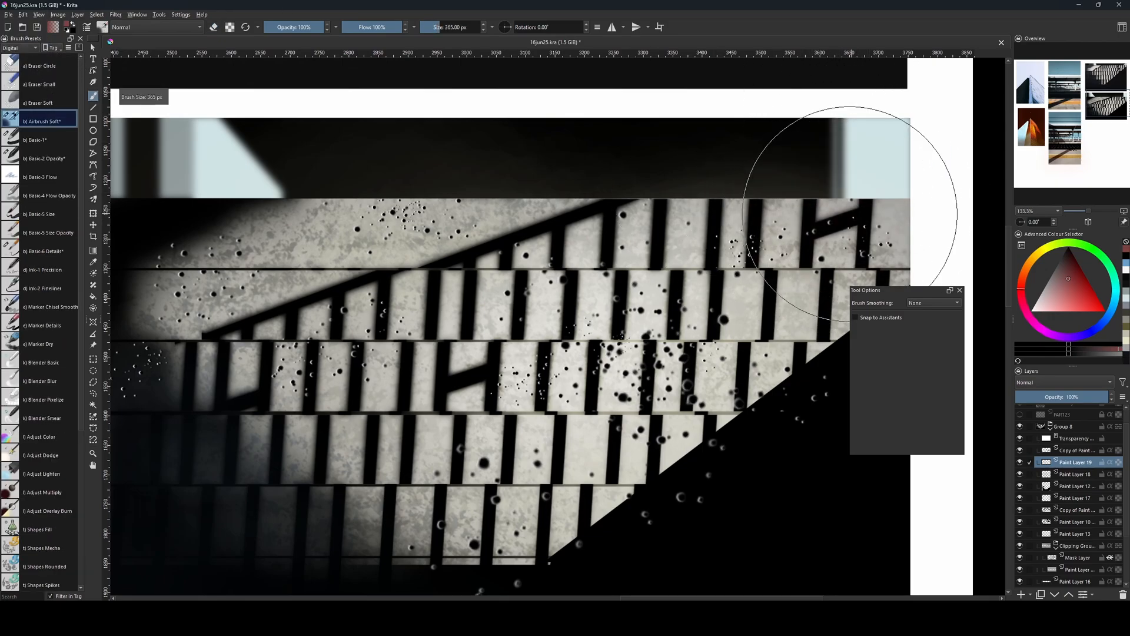
{"action": "key", "text": "e"}
{"action": "key", "text": "bracketleft"}
{"action": "key", "text": "bracketleft"}
{"action": "key", "text": "bracketleft"}
{"action": "key", "text": "bracketleft"}
{"action": "key", "text": "bracketleft"}
{"action": "key", "text": "bracketleft"}
{"action": "key", "text": "bracketleft"}
{"action": "key", "text": "bracketleft"}
{"action": "key", "text": "bracketleft"}
{"action": "key", "text": "bracketleft"}
{"action": "key", "text": "bracketleft"}
{"action": "key", "text": "bracketleft"}
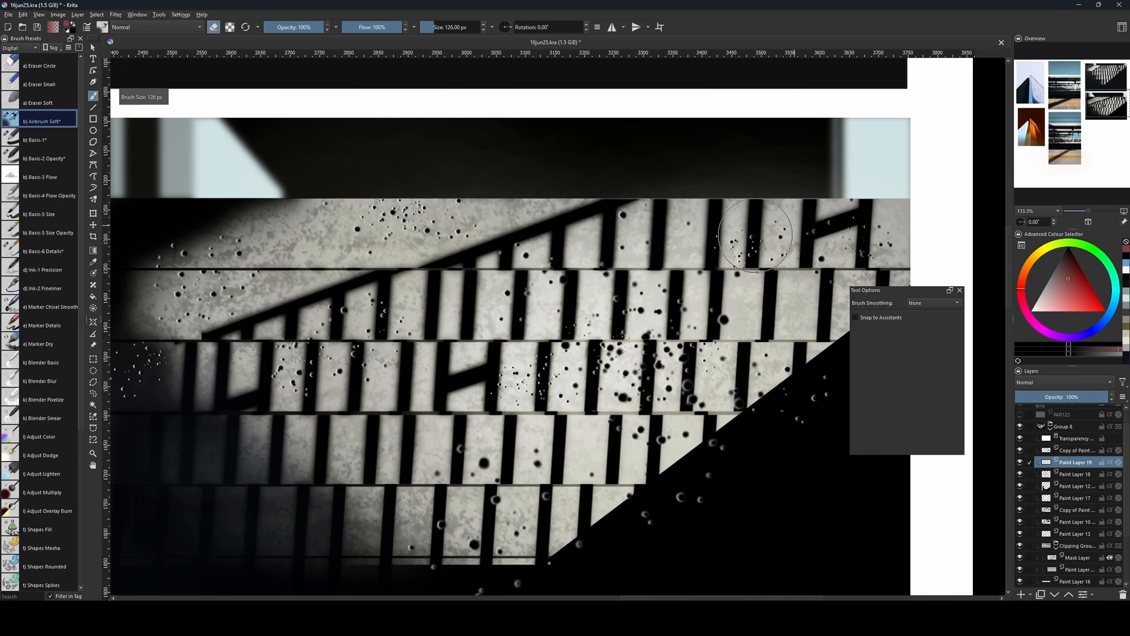
{"action": "key", "text": "bracketright"}
{"action": "key", "text": "bracketright"}
{"action": "key", "text": "bracketright"}
{"action": "key", "text": "bracketright"}
{"action": "key", "text": "bracketright"}
{"action": "key", "text": "bracketright"}
{"action": "key", "text": "bracketright"}
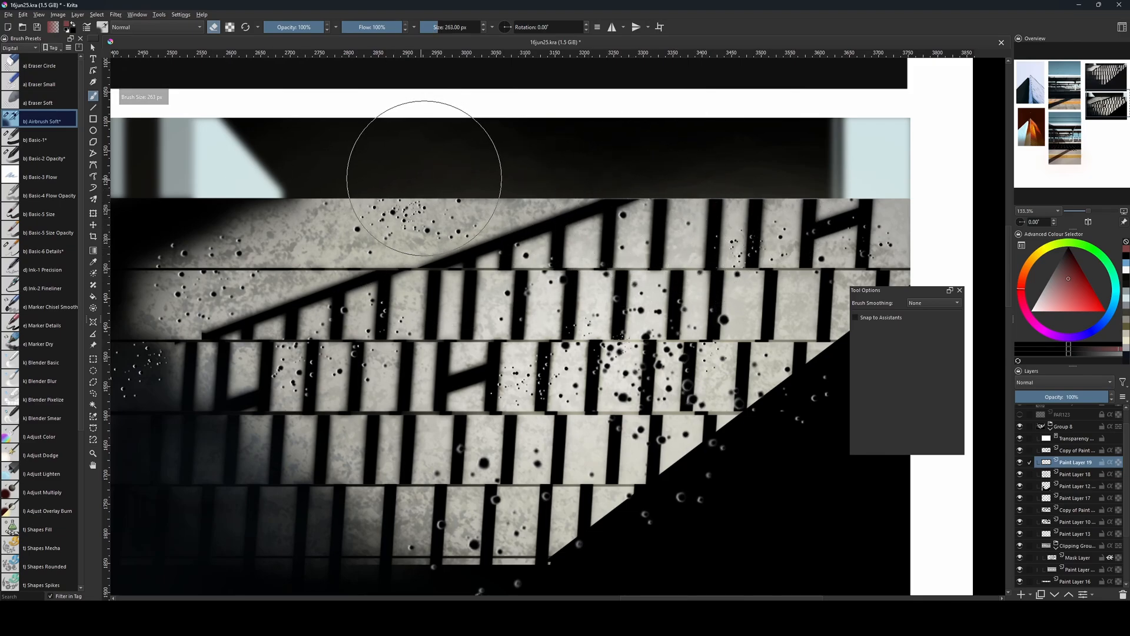
Examine how the pits appear in lit and shadowed areas of the reference photo, and reduce the eraser to 47 px.
{"action": "mouse_move", "coordinate": [394, 109]}
{"action": "left_mouse_down"}
{"action": "mouse_move", "coordinate": [405, 412]}
{"action": "mouse_move", "coordinate": [391, 444]}
{"action": "left_mouse_up"}
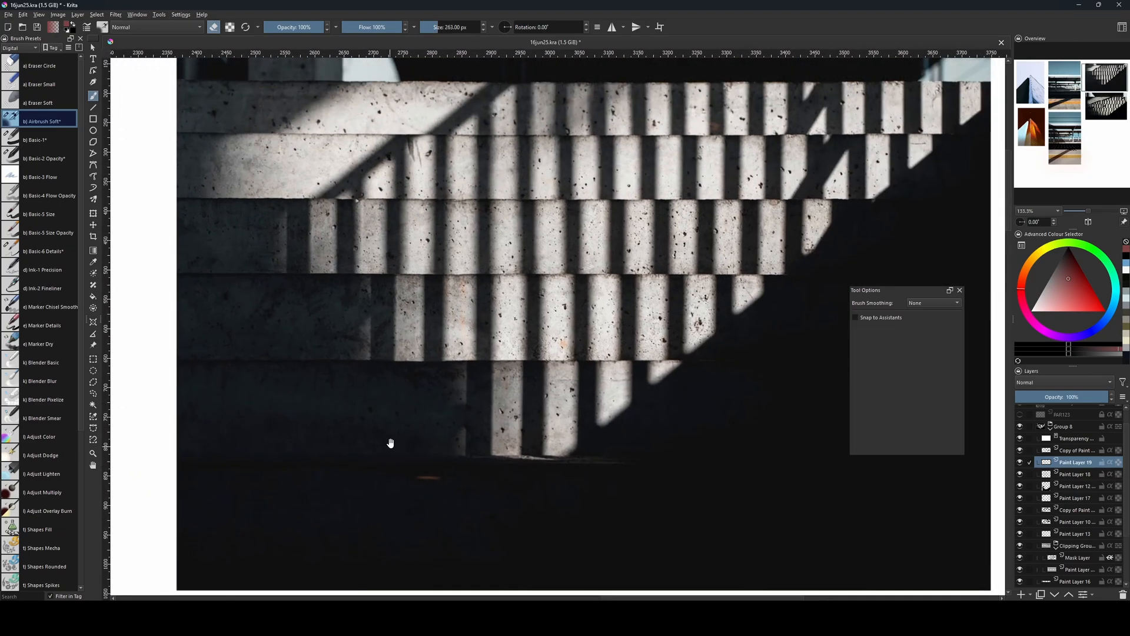
{"action": "key", "text": "bracketleft"}
{"action": "key", "text": "bracketleft"}
{"action": "key", "text": "bracketleft"}
{"action": "key", "text": "bracketleft"}
{"action": "key", "text": "bracketleft"}
{"action": "key", "text": "bracketleft"}
{"action": "key", "text": "bracketleft"}
{"action": "key", "text": "bracketleft"}
{"action": "key", "text": "bracketleft"}
{"action": "key", "text": "bracketleft"}
{"action": "key", "text": "bracketleft"}
{"action": "key", "text": "bracketleft"}
{"action": "key", "text": "bracketleft"}
{"action": "key", "text": "bracketleft"}
{"action": "key", "text": "bracketleft"}
{"action": "key", "text": "bracketleft"}
{"action": "key", "text": "bracketleft"}
{"action": "key", "text": "bracketleft"}
{"action": "key", "text": "bracketleft"}
{"action": "key", "text": "bracketleft"}
{"action": "key", "text": "bracketleft"}
{"action": "key", "text": "bracketleft"}
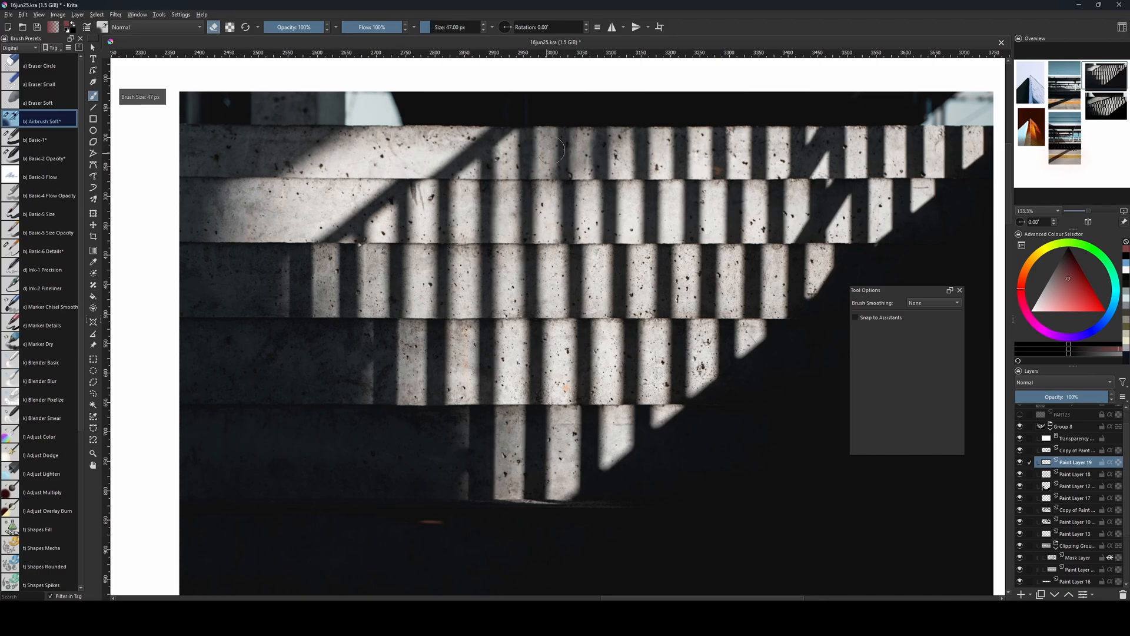
{"action": "left_click_drag", "start_coordinate": [543, 437], "coordinate": [472, 74]}
{"action": "left_click_drag", "start_coordinate": [558, 575], "coordinate": [558, 364]}
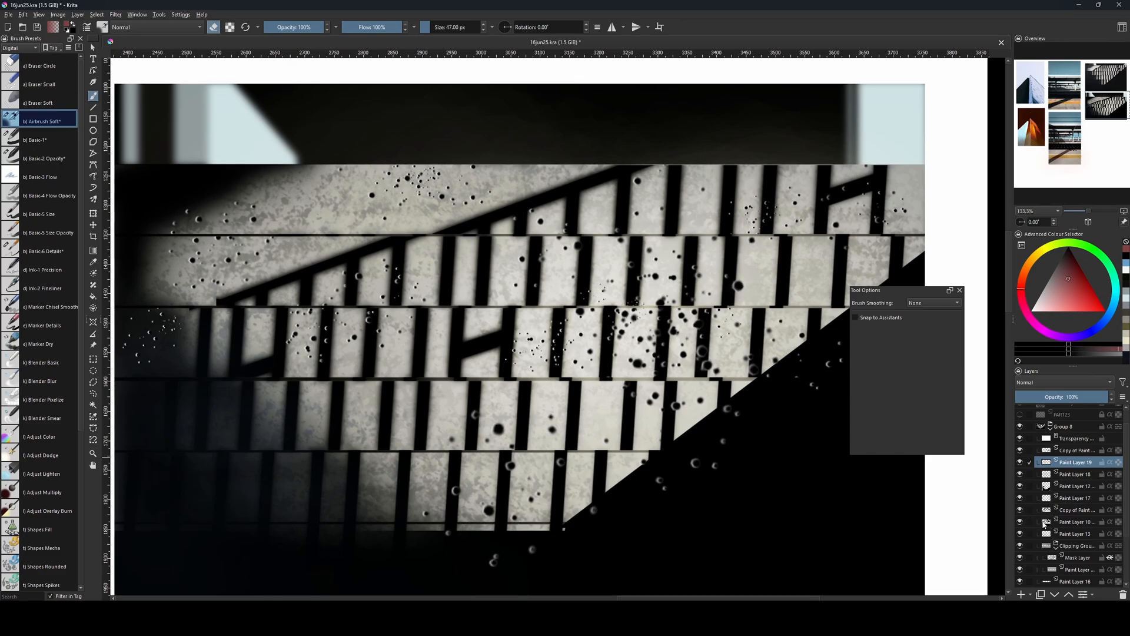
Load Paint Layer 10's shadow bars as a selection and enlarge the soft airbrush eraser to 201 px.
{"action": "left_click", "coordinate": [1047, 521], "text": "ctrl"}
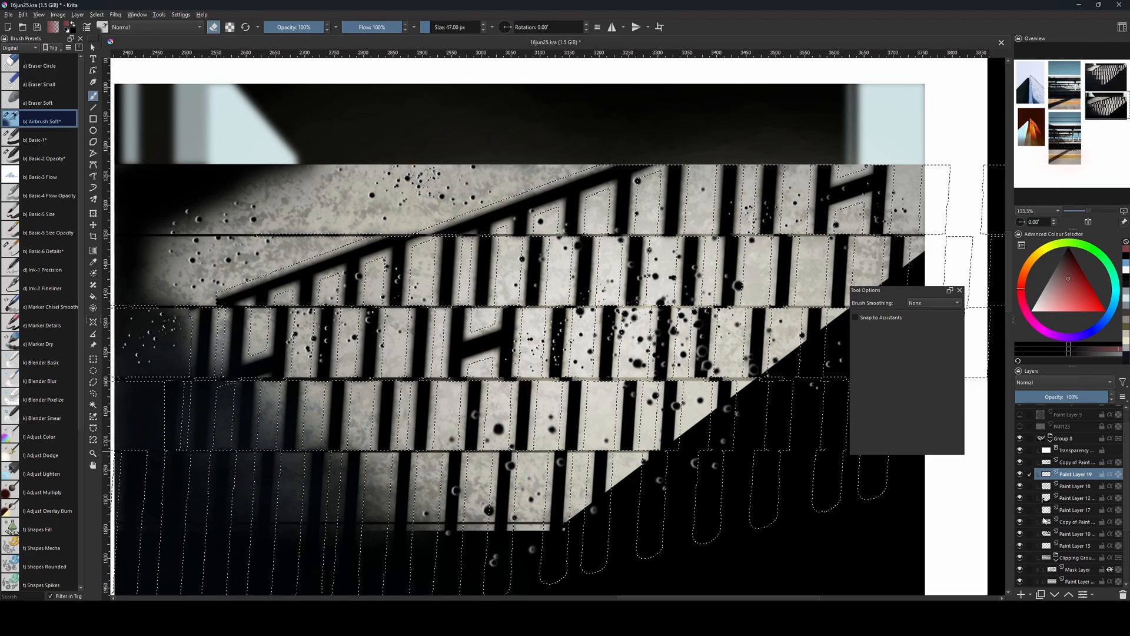
{"action": "left_click", "coordinate": [1046, 514], "text": "ctrl"}
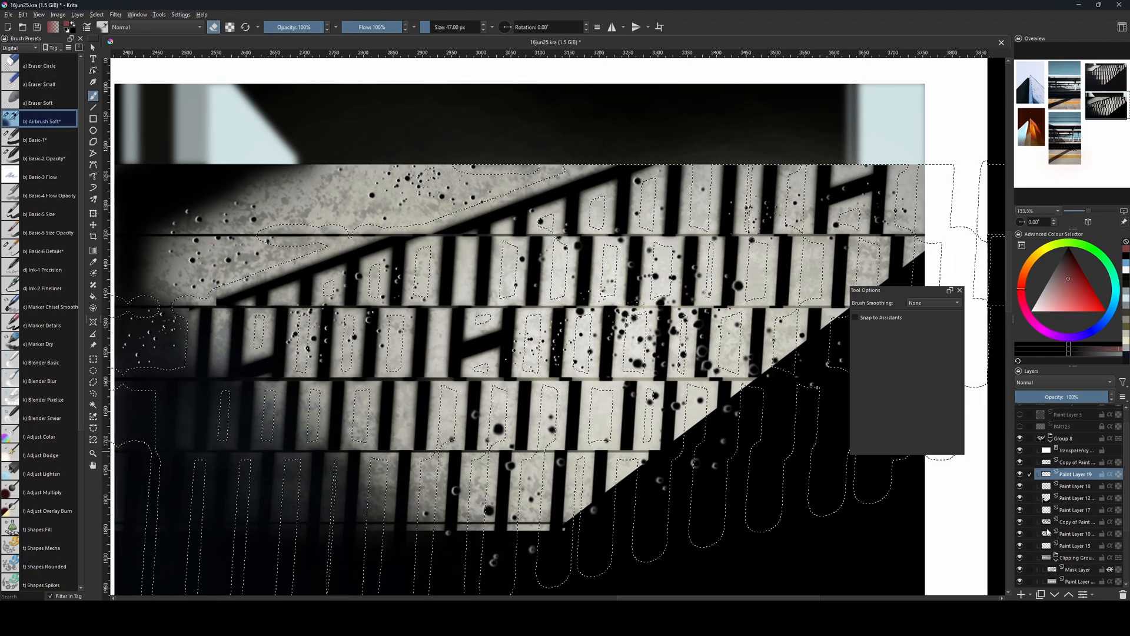
{"action": "left_click", "coordinate": [1045, 532], "text": "ctrl"}
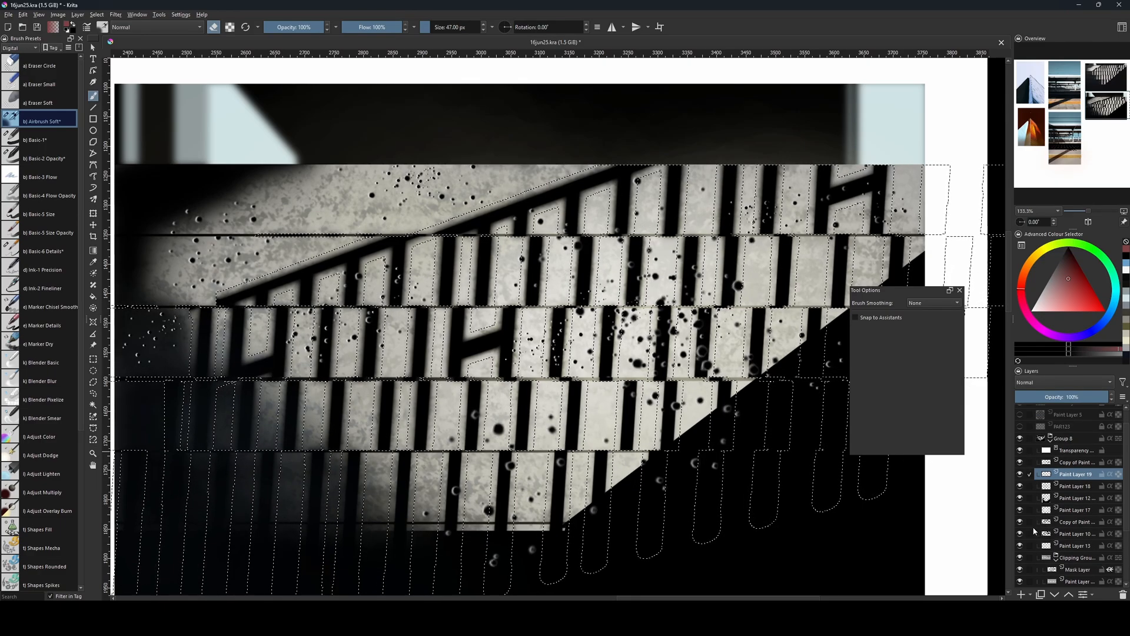
{"action": "key", "text": "bracketright"}
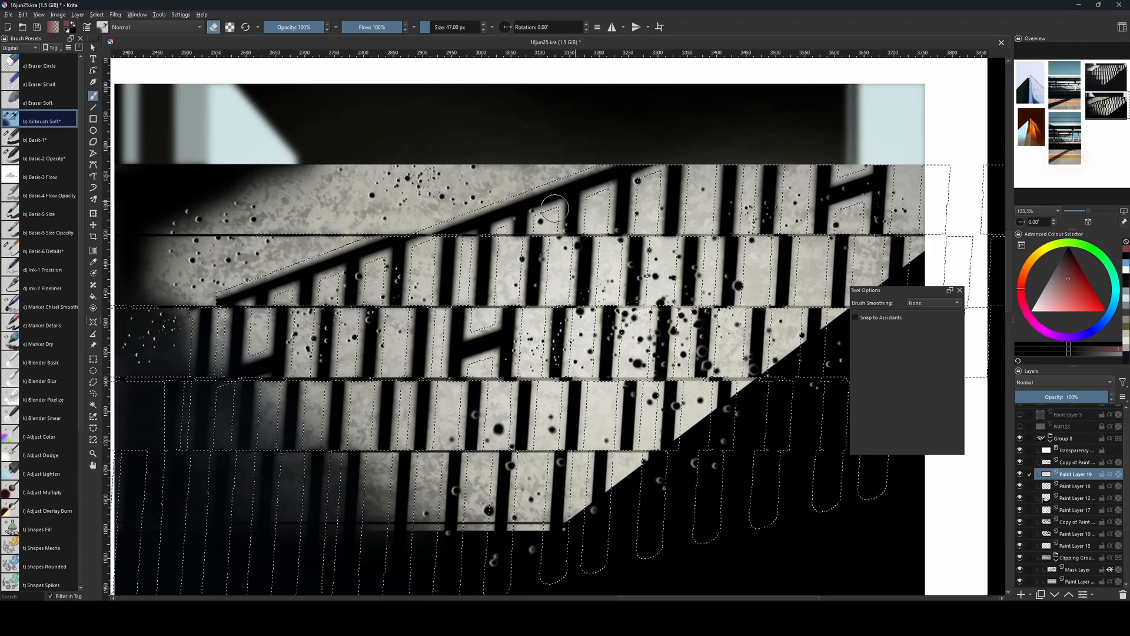
{"action": "key", "text": "bracketright"}
{"action": "key", "text": "bracketright"}
{"action": "key", "text": "bracketright"}
{"action": "key", "text": "bracketright"}
{"action": "key", "text": "bracketright"}
{"action": "key", "text": "bracketright"}
{"action": "key", "text": "bracketright"}
{"action": "key", "text": "bracketright"}
{"action": "key", "text": "bracketright"}
{"action": "key", "text": "bracketright"}
{"action": "key", "text": "bracketright"}
{"action": "key", "text": "bracketright"}
{"action": "key", "text": "bracketright"}
{"action": "key", "text": "bracketright"}
{"action": "key", "text": "bracketright"}
{"action": "key", "text": "bracketright"}
{"action": "key", "text": "bracketright"}
{"action": "key", "text": "bracketright"}
{"action": "key", "text": "bracketright"}
{"action": "key", "text": "bracketright"}
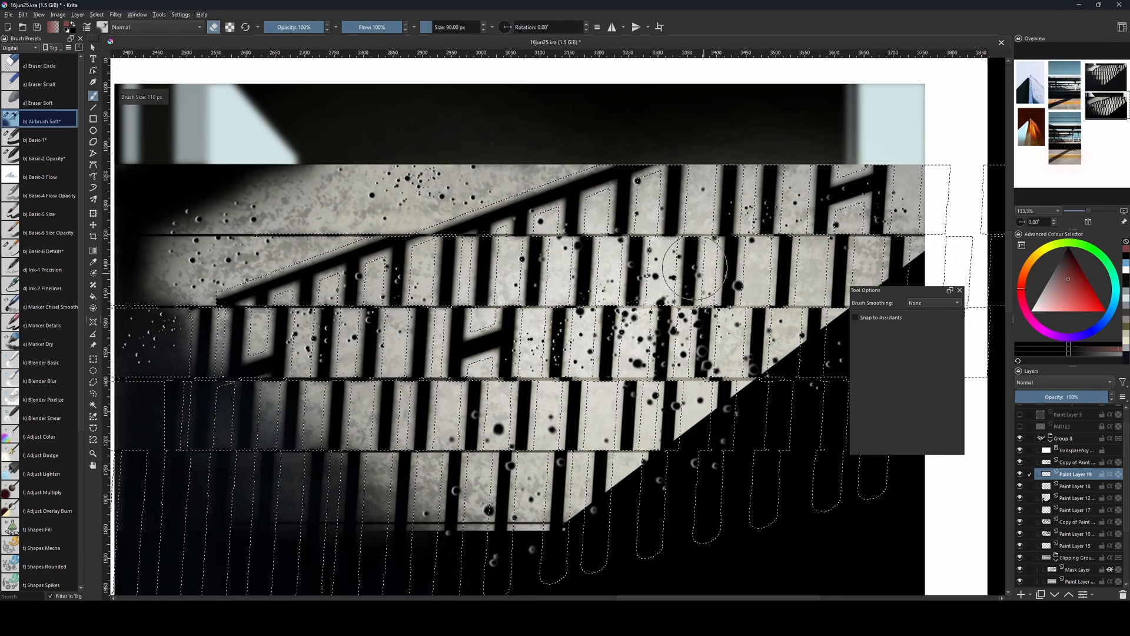
Erase Paint Layer 19's pit highlights inside the selected shadows with the b) Basic-1 brush at 144 to 300 px.
{"action": "left_click", "coordinate": [43, 142]}
{"action": "key", "text": "bracketright"}
{"action": "key", "text": "bracketright"}
{"action": "key", "text": "bracketright"}
{"action": "key", "text": "bracketright"}
{"action": "key", "text": "bracketright"}
{"action": "key", "text": "bracketright"}
{"action": "key", "text": "bracketright"}
{"action": "key", "text": "bracketright"}
{"action": "key", "text": "bracketright"}
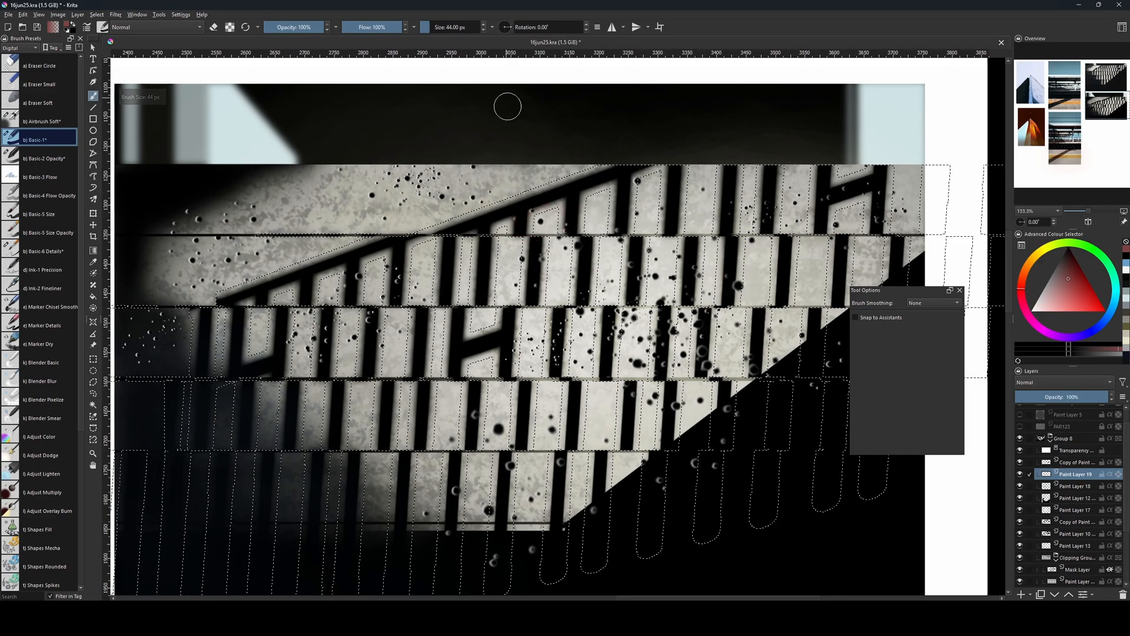
{"action": "key", "text": "e"}
{"action": "key", "text": "bracketright"}
{"action": "key", "text": "bracketright"}
{"action": "key", "text": "bracketright"}
{"action": "key", "text": "bracketright"}
{"action": "key", "text": "bracketright"}
{"action": "key", "text": "bracketright"}
{"action": "key", "text": "bracketright"}
{"action": "key", "text": "bracketright"}
{"action": "key", "text": "bracketright"}
{"action": "key", "text": "bracketright"}
{"action": "key", "text": "bracketright"}
{"action": "key", "text": "bracketright"}
{"action": "key", "text": "bracketright"}
{"action": "key", "text": "bracketright"}
{"action": "key", "text": "bracketright"}
{"action": "key", "text": "bracketright"}
{"action": "key", "text": "bracketright"}
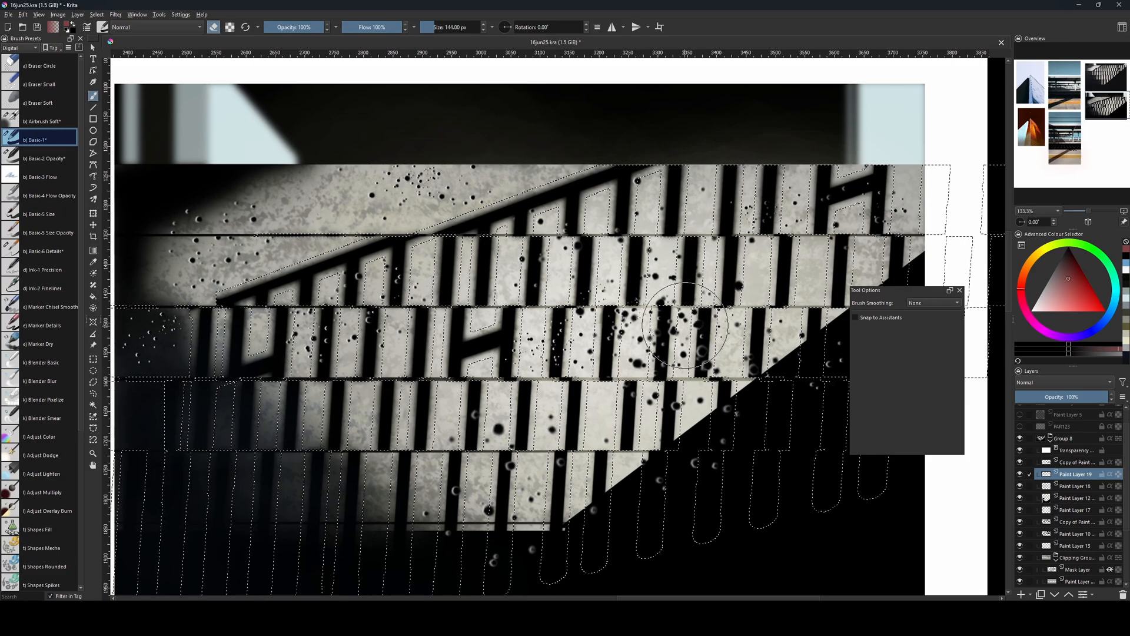
{"action": "key", "text": "bracketright"}
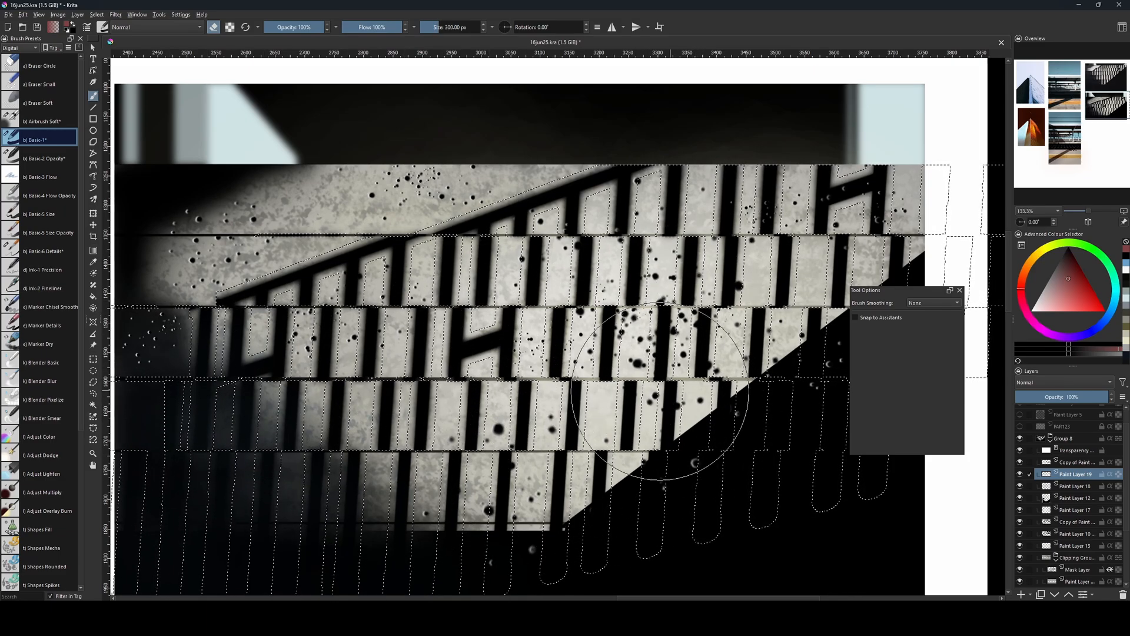
Make Paint Layer 19 the active layer again, clear the selection, and reduce the eraser to 263 px.
{"action": "left_click", "coordinate": [1102, 485]}
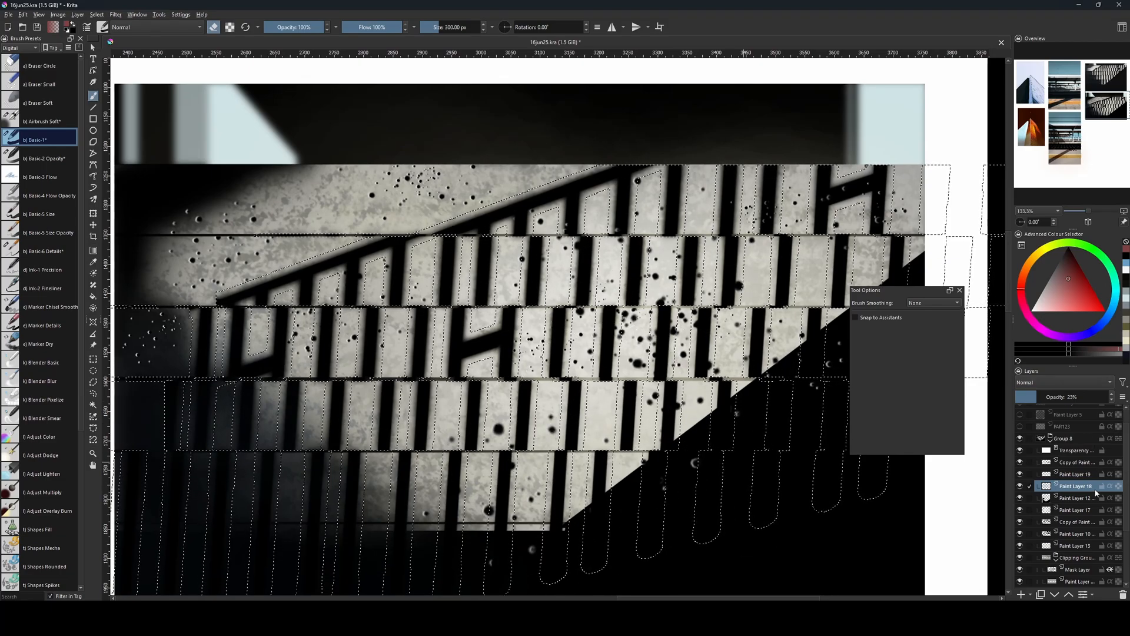
{"action": "left_click", "coordinate": [1068, 475]}
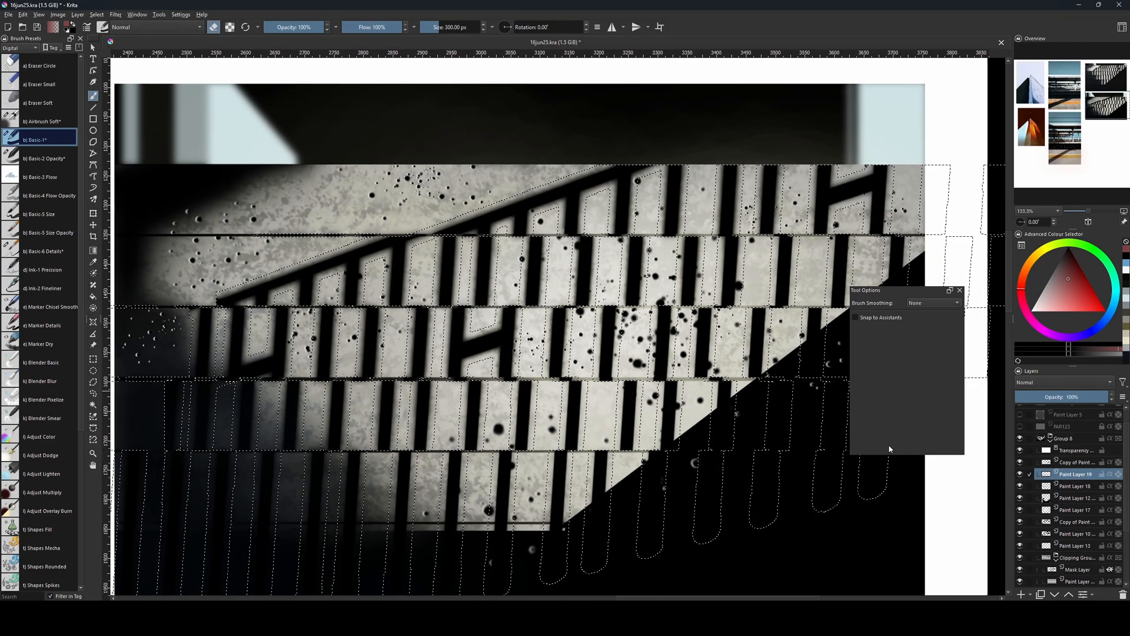
{"action": "key", "text": "ctrl+shift+a"}
{"action": "mouse_move", "coordinate": [682, 489]}
{"action": "left_mouse_down"}
{"action": "mouse_move", "coordinate": [701, 504]}
{"action": "mouse_move", "coordinate": [697, 481]}
{"action": "left_mouse_up"}
{"action": "key", "text": "bracketleft"}
{"action": "key", "text": "bracketleft"}
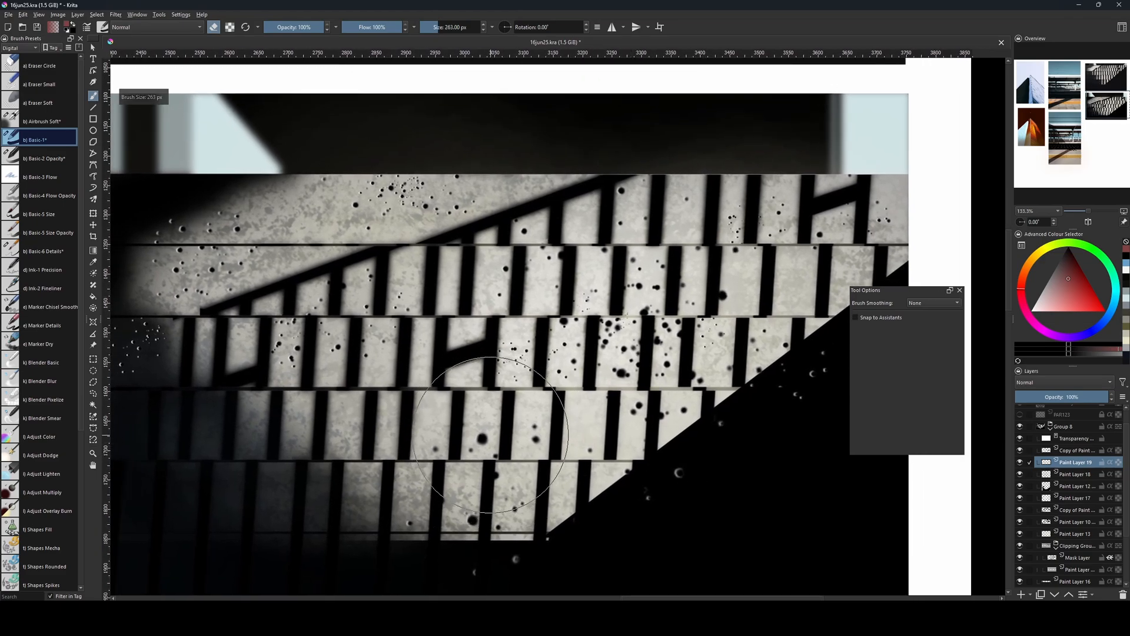
Reduce the eraser to 2 px and examine the pits across the whole recreated steps image.
{"action": "key", "text": "bracketleft"}
{"action": "key", "text": "bracketleft"}
{"action": "key", "text": "bracketleft"}
{"action": "key", "text": "bracketleft"}
{"action": "key", "text": "bracketleft"}
{"action": "key", "text": "bracketleft"}
{"action": "key", "text": "bracketleft"}
{"action": "key", "text": "bracketleft"}
{"action": "key", "text": "bracketleft"}
{"action": "key", "text": "bracketleft"}
{"action": "key", "text": "bracketleft"}
{"action": "key", "text": "bracketleft"}
{"action": "key", "text": "bracketleft"}
{"action": "key", "text": "bracketleft"}
{"action": "key", "text": "bracketleft"}
{"action": "key", "text": "bracketleft"}
{"action": "key", "text": "bracketleft"}
{"action": "key", "text": "bracketleft"}
{"action": "key", "text": "bracketleft"}
{"action": "key", "text": "bracketleft"}
{"action": "key", "text": "minus"}
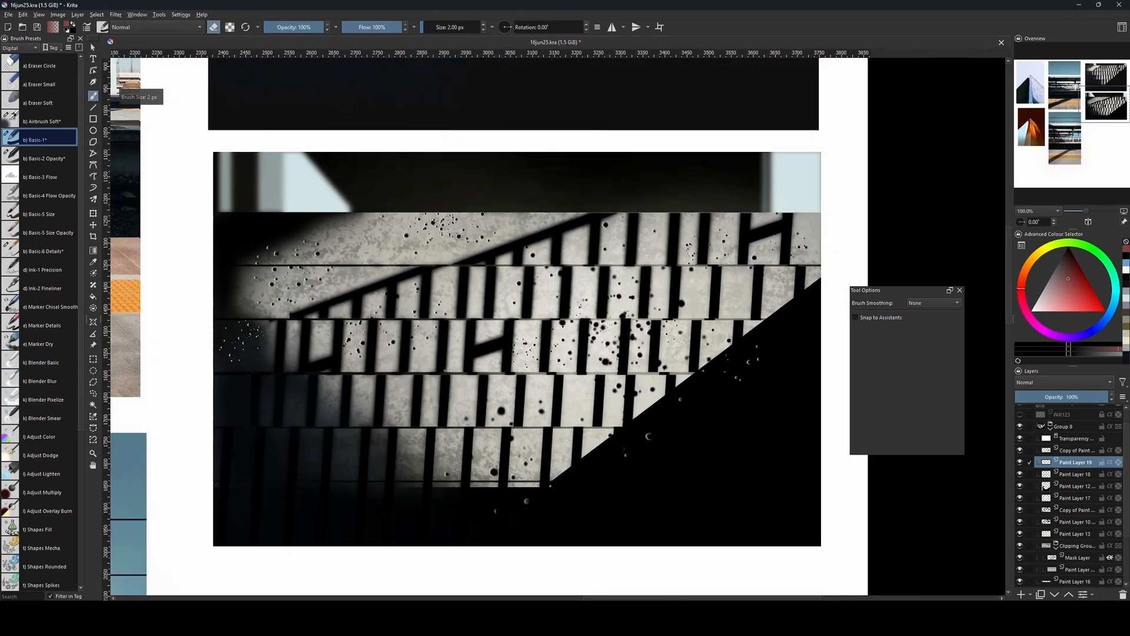
{"action": "key", "text": "minus"}
{"action": "key", "text": "minus"}
{"action": "key", "text": "minus"}
{"action": "key", "text": "plus"}
{"action": "key", "text": "plus"}
{"action": "key", "text": "plus"}
{"action": "left_click_drag", "start_coordinate": [622, 213], "coordinate": [661, 389]}
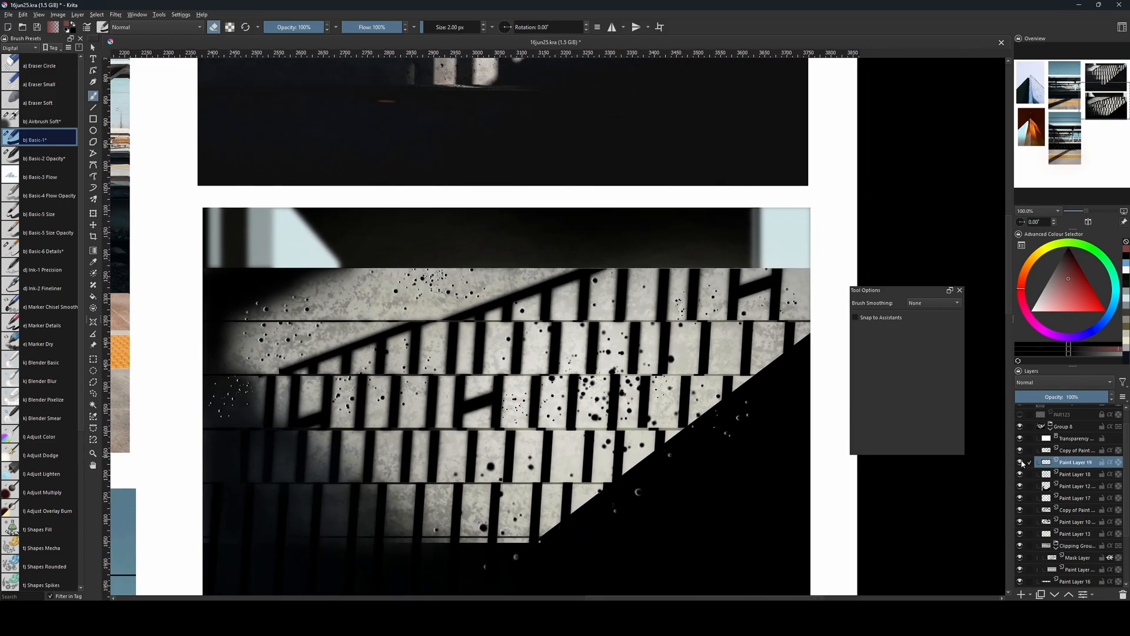
Set Paint Layer 19's opacity to 75% and merge it with the pit layer copy above, kept at 100%.
{"action": "left_click_drag", "start_coordinate": [1079, 397], "coordinate": [1056, 397]}
{"action": "left_click", "coordinate": [1061, 451]}
{"action": "mouse_move", "coordinate": [1094, 399]}
{"action": "left_mouse_down"}
{"action": "mouse_move", "coordinate": [1082, 397]}
{"action": "mouse_move", "coordinate": [1112, 396]}
{"action": "left_mouse_up"}
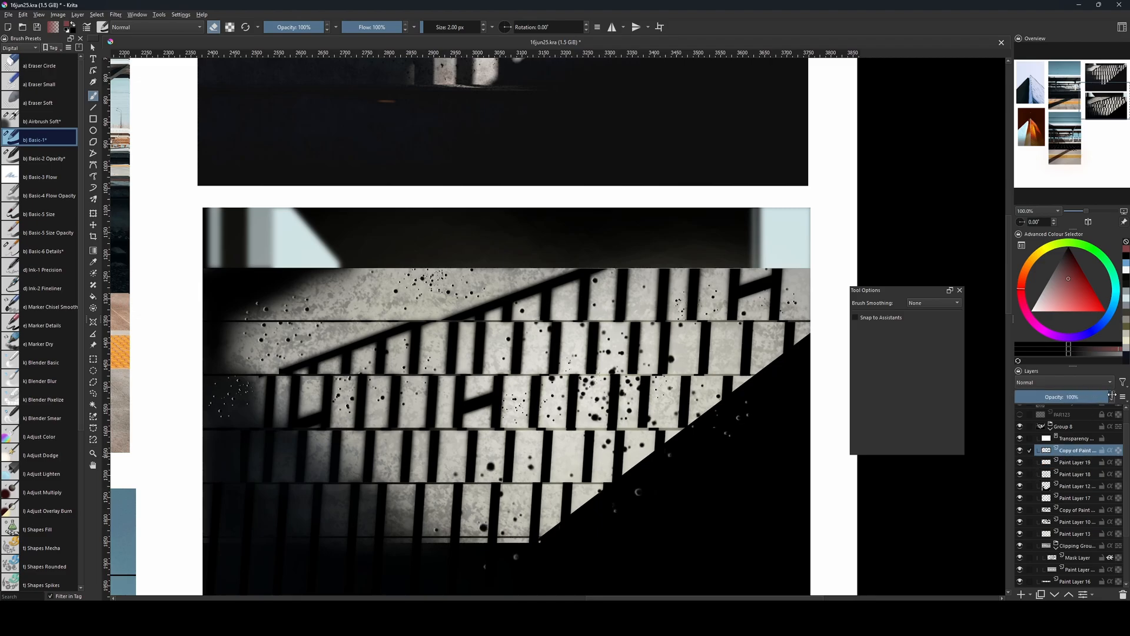
{"action": "left_click", "coordinate": [1075, 465], "text": "ctrl"}
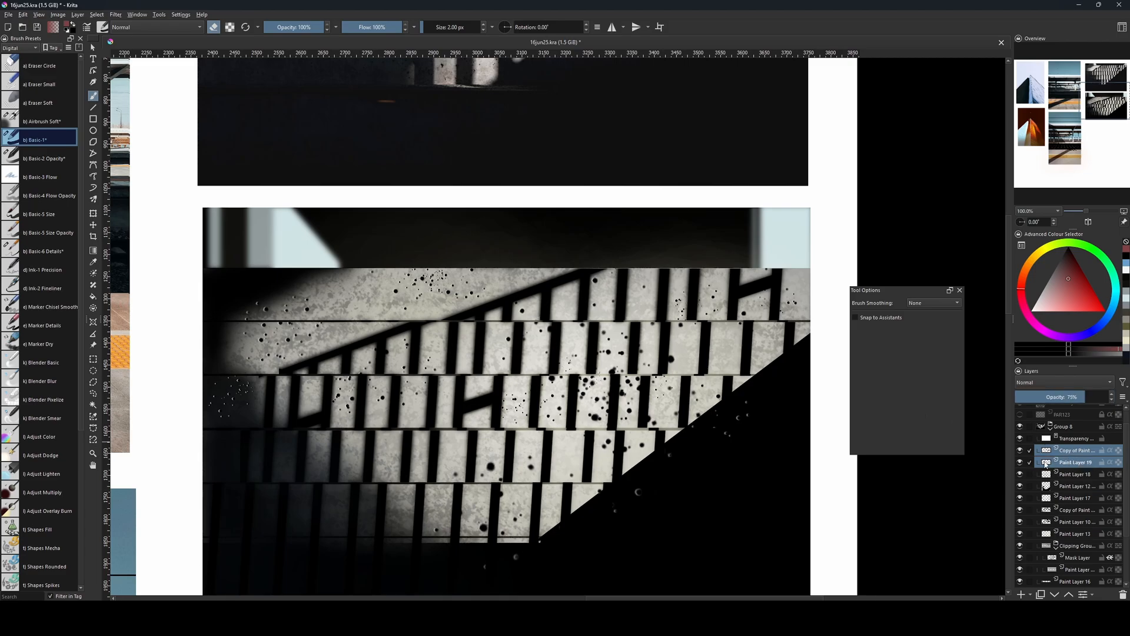
{"action": "key", "text": "ctrl+e"}
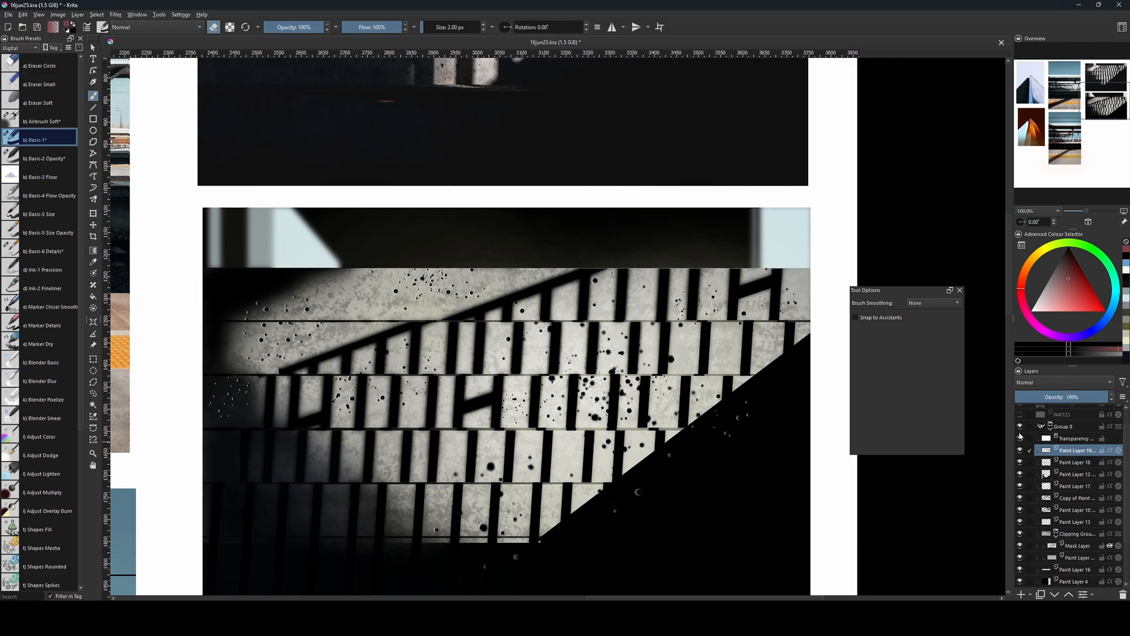
Add a transparency mask to the merged pit layer.
{"action": "right_click", "coordinate": [1064, 450]}
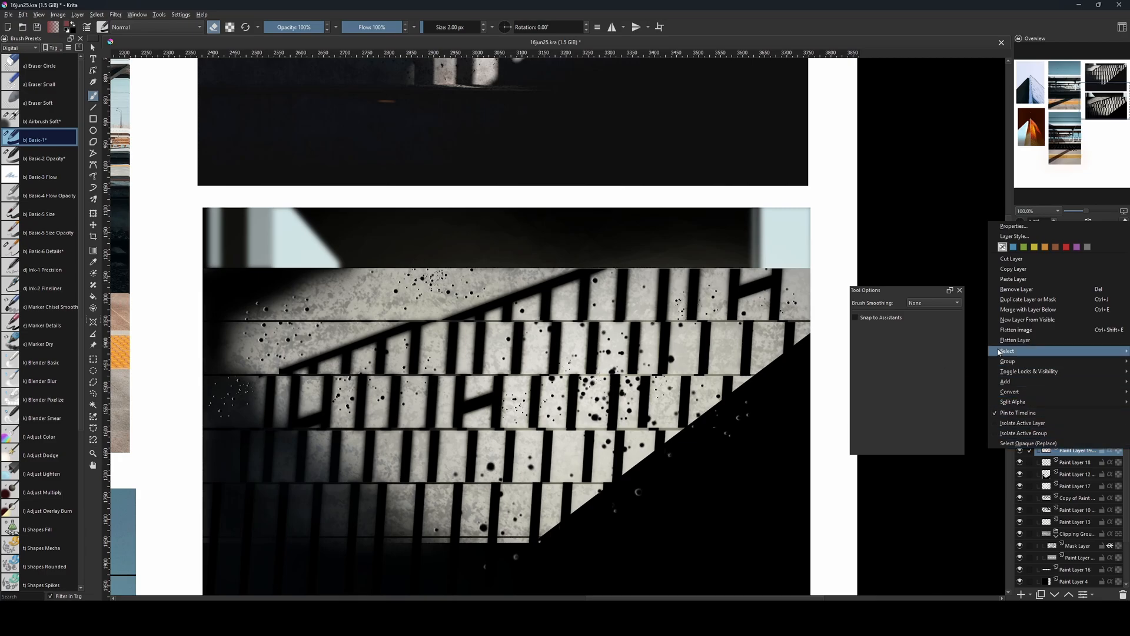
{"action": "mouse_move", "coordinate": [1013, 362]}
{"action": "mouse_move", "coordinate": [1011, 382]}
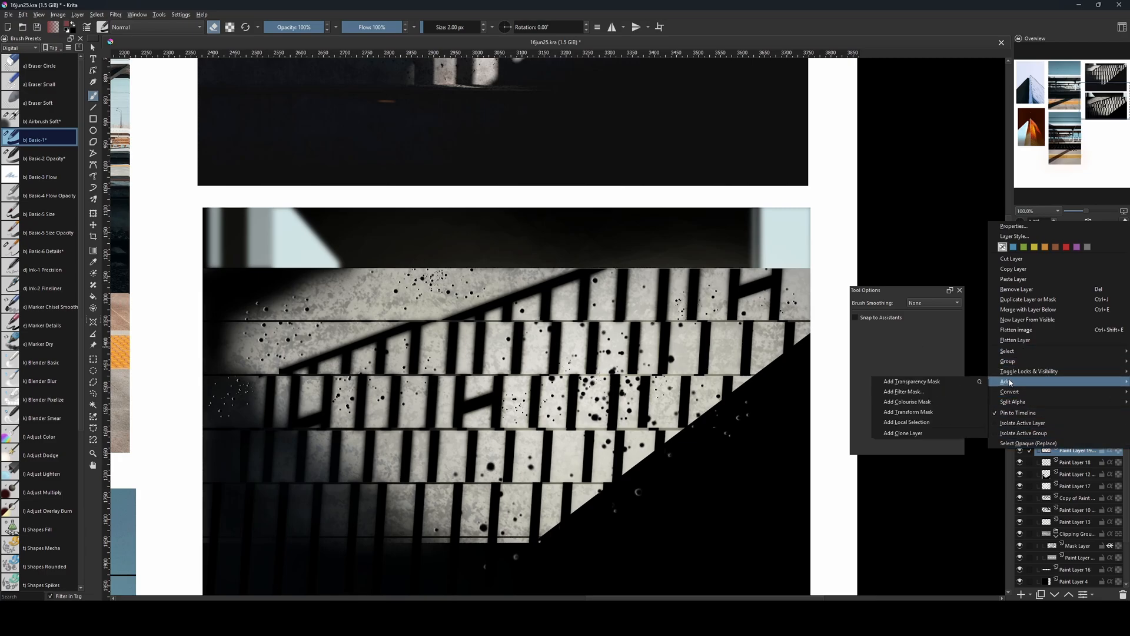
{"action": "left_click", "coordinate": [972, 383]}
Paint black on the mask with b) Airbrush Soft at 201 to 390 px to hide the pits at the steps' shadowed left end.
{"action": "mouse_move", "coordinate": [608, 301]}
{"action": "left_mouse_down"}
{"action": "mouse_move", "coordinate": [627, 368]}
{"action": "mouse_move", "coordinate": [642, 570]}
{"action": "mouse_move", "coordinate": [618, 347]}
{"action": "mouse_move", "coordinate": [680, 291]}
{"action": "left_mouse_up"}
{"action": "key", "text": "slash"}
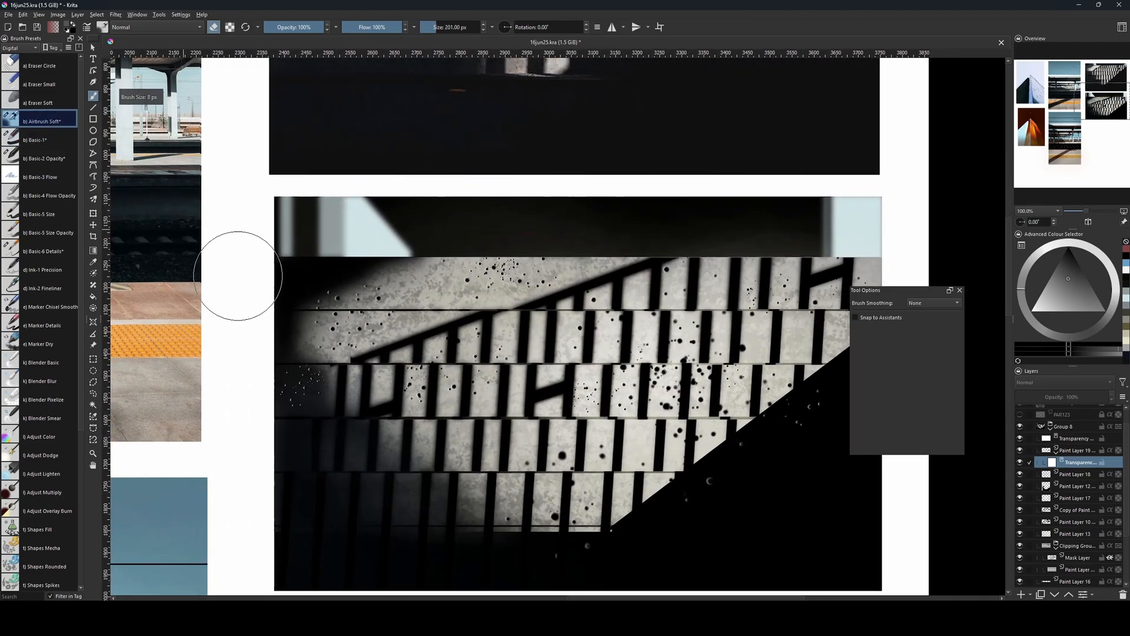
{"action": "key", "text": "e"}
{"action": "left_click", "coordinate": [1069, 247]}
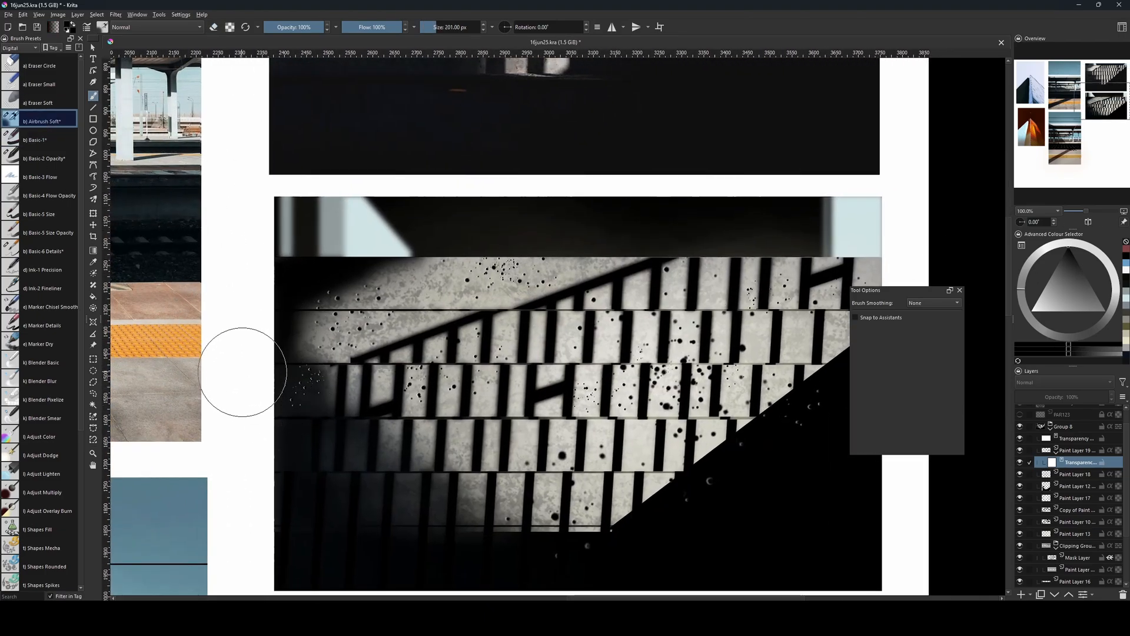
{"action": "key", "text": "bracketleft"}
{"action": "key", "text": "bracketleft"}
{"action": "key", "text": "bracketleft"}
{"action": "key", "text": "bracketleft"}
{"action": "key", "text": "bracketleft"}
{"action": "key", "text": "bracketleft"}
{"action": "key", "text": "bracketleft"}
{"action": "key", "text": "bracketleft"}
{"action": "key", "text": "bracketleft"}
{"action": "key", "text": "bracketleft"}
{"action": "key", "text": "bracketleft"}
{"action": "key", "text": "bracketright"}
{"action": "key", "text": "bracketright"}
{"action": "key", "text": "bracketright"}
{"action": "key", "text": "bracketright"}
{"action": "key", "text": "bracketright"}
{"action": "key", "text": "bracketright"}
{"action": "key", "text": "bracketright"}
{"action": "key", "text": "bracketright"}
{"action": "key", "text": "bracketright"}
{"action": "key", "text": "bracketright"}
{"action": "key", "text": "bracketright"}
{"action": "key", "text": "bracketright"}
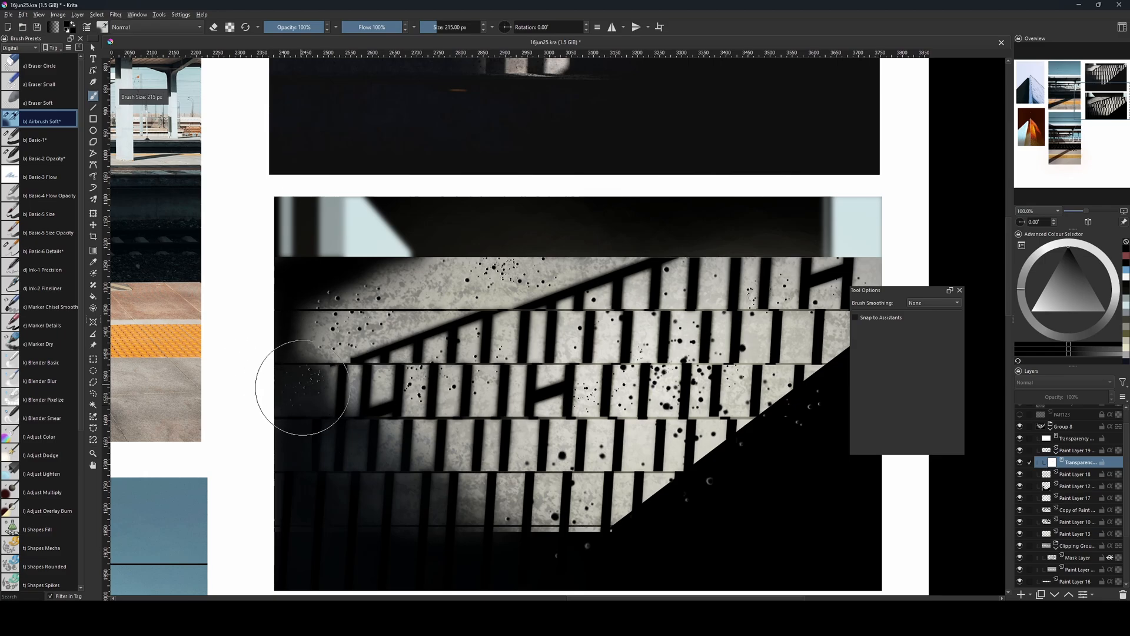
{"action": "key", "text": "bracketleft"}
{"action": "key", "text": "bracketleft"}
{"action": "key", "text": "bracketleft"}
{"action": "key", "text": "bracketleft"}
{"action": "key", "text": "bracketleft"}
{"action": "key", "text": "bracketleft"}
{"action": "key", "text": "bracketleft"}
{"action": "key", "text": "bracketleft"}
{"action": "key", "text": "bracketleft"}
{"action": "key", "text": "bracketright"}
{"action": "key", "text": "bracketright"}
{"action": "key", "text": "bracketright"}
{"action": "key", "text": "bracketright"}
{"action": "key", "text": "bracketright"}
{"action": "key", "text": "bracketright"}
{"action": "key", "text": "bracketright"}
{"action": "key", "text": "bracketright"}
{"action": "key", "text": "bracketright"}
{"action": "key", "text": "bracketright"}
{"action": "key", "text": "bracketright"}
{"action": "key", "text": "bracketright"}
{"action": "key", "text": "bracketright"}
{"action": "key", "text": "bracketright"}
{"action": "key", "text": "bracketright"}
{"action": "key", "text": "bracketright"}
{"action": "key", "text": "bracketright"}
{"action": "key", "text": "bracketright"}
{"action": "key", "text": "bracketright"}
{"action": "key", "text": "bracketleft"}
{"action": "key", "text": "bracketleft"}
{"action": "key", "text": "bracketleft"}
{"action": "key", "text": "bracketleft"}
{"action": "key", "text": "bracketleft"}
{"action": "key", "text": "bracketleft"}
{"action": "key", "text": "bracketleft"}
{"action": "key", "text": "bracketleft"}
{"action": "key", "text": "bracketleft"}
{"action": "key", "text": "bracketleft"}
{"action": "key", "text": "bracketleft"}
{"action": "key", "text": "bracketleft"}
{"action": "key", "text": "bracketleft"}
{"action": "key", "text": "bracketleft"}
{"action": "key", "text": "bracketleft"}
{"action": "key", "text": "bracketleft"}
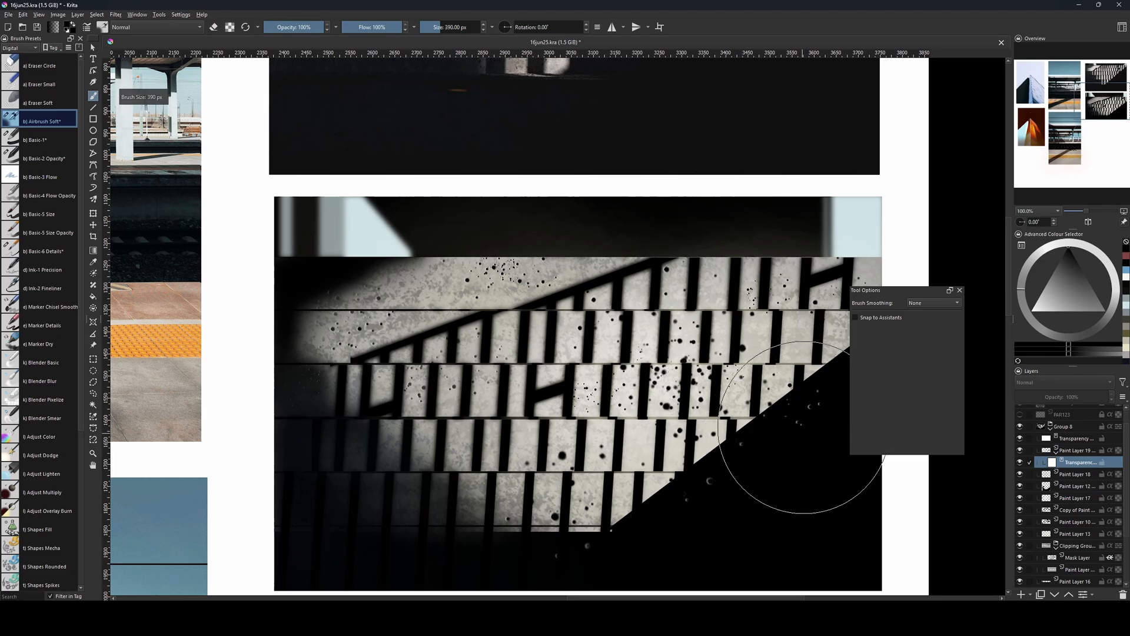
Mask out the stray pits in the black area beyond the steps' diagonal edge with b) Basic-1 at 90 px.
{"action": "left_click_drag", "start_coordinate": [790, 458], "coordinate": [745, 426]}
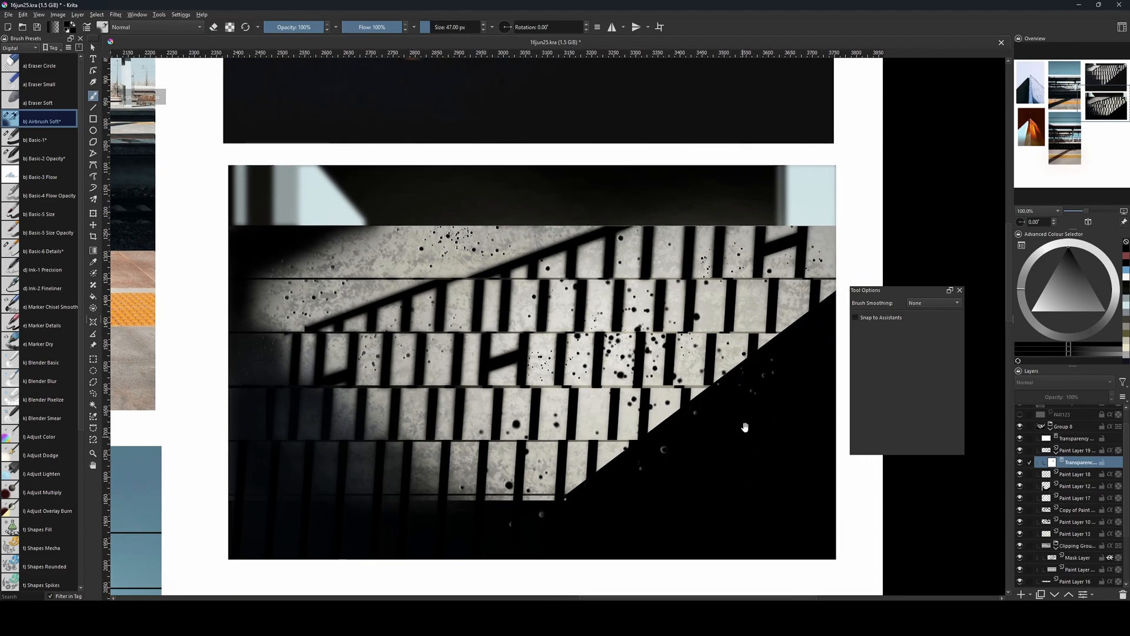
{"action": "key", "text": "bracketleft"}
{"action": "left_click", "coordinate": [37, 140]}
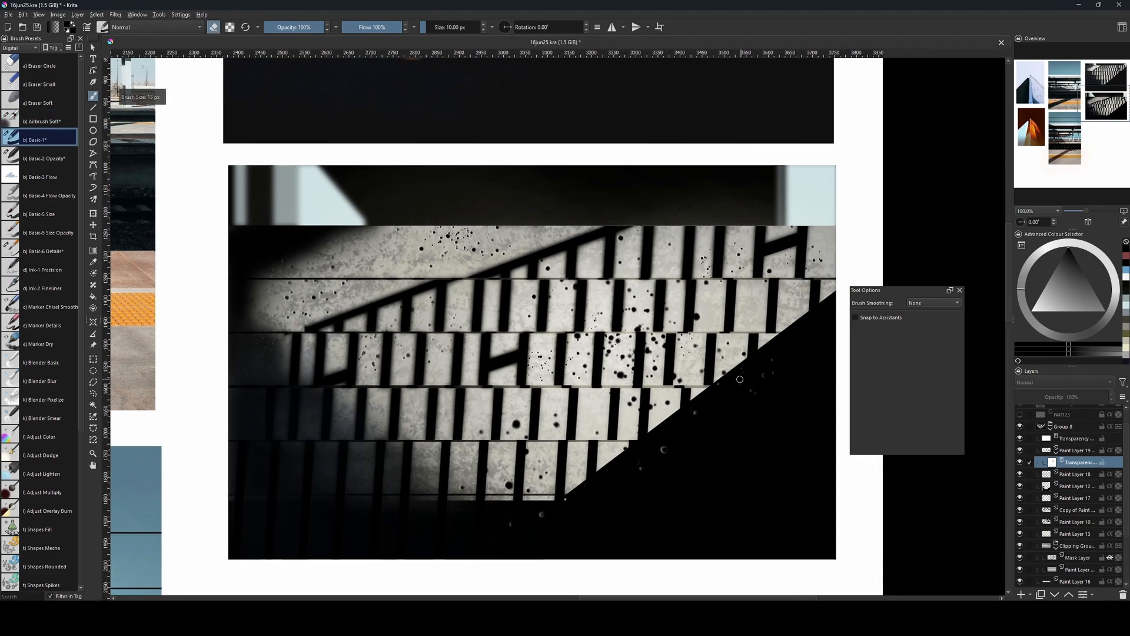
{"action": "key", "text": "bracketright"}
{"action": "key", "text": "bracketright"}
{"action": "key", "text": "bracketright"}
{"action": "key", "text": "bracketright"}
{"action": "mouse_move", "coordinate": [822, 338]}
{"action": "left_mouse_down"}
{"action": "mouse_move", "coordinate": [503, 531]}
{"action": "mouse_move", "coordinate": [652, 466]}
{"action": "mouse_move", "coordinate": [788, 367]}
{"action": "mouse_move", "coordinate": [655, 469]}
{"action": "mouse_move", "coordinate": [434, 536]}
{"action": "mouse_move", "coordinate": [589, 500]}
{"action": "mouse_move", "coordinate": [646, 458]}
{"action": "left_mouse_up"}
{"action": "mouse_move", "coordinate": [657, 446]}
{"action": "left_mouse_down"}
{"action": "mouse_move", "coordinate": [629, 478]}
{"action": "mouse_move", "coordinate": [624, 546]}
{"action": "mouse_move", "coordinate": [614, 523]}
{"action": "left_mouse_up"}
Nudge the masked pit layer to x 1952 px with the Transform tool and lock its transparency mask.
{"action": "key", "text": "ctrl+minus"}
{"action": "key", "text": "ctrl+minus"}
{"action": "key", "text": "ctrl+minus"}
{"action": "key", "text": "ctrl+plus"}
{"action": "key", "text": "ctrl+plus"}
{"action": "key", "text": "ctrl+plus"}
{"action": "key", "text": "ctrl+minus"}
{"action": "left_click", "coordinate": [1074, 450]}
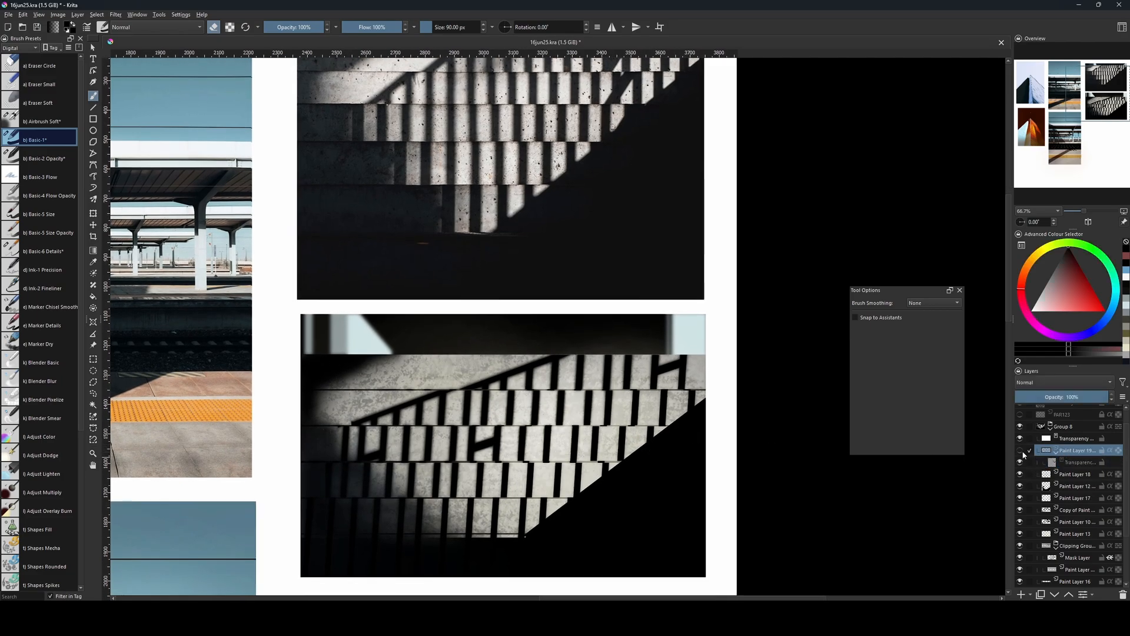
{"action": "key", "text": "ctrl+t"}
{"action": "key", "text": "Left"}
{"action": "key", "text": "Left"}
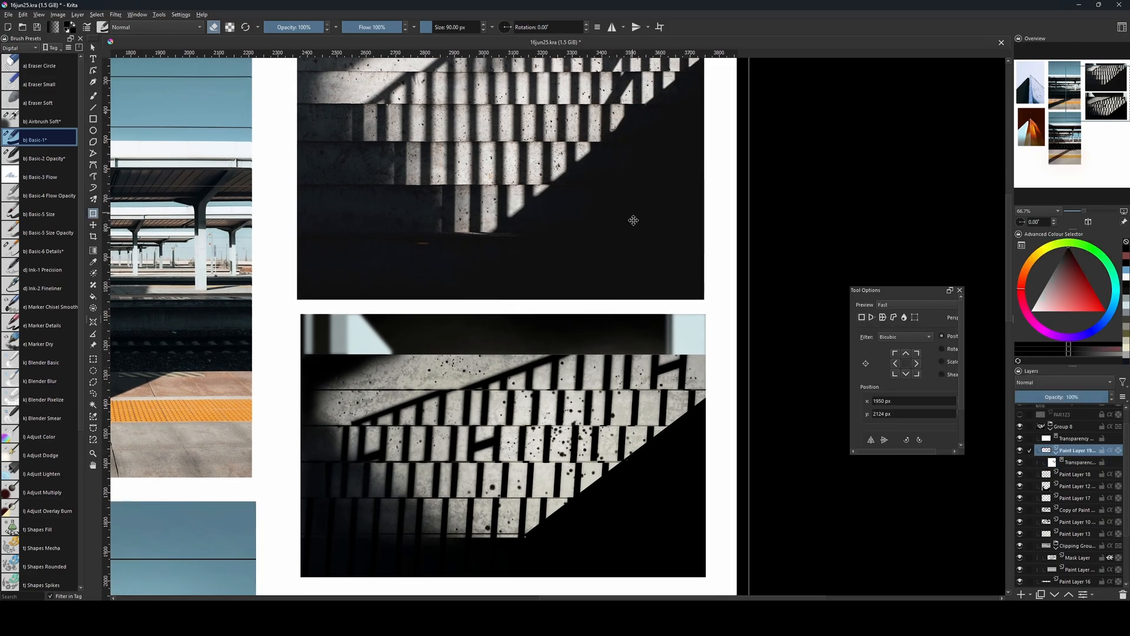
{"action": "left_click_drag", "start_coordinate": [637, 400], "coordinate": [638, 398]}
{"action": "key", "text": "Return"}
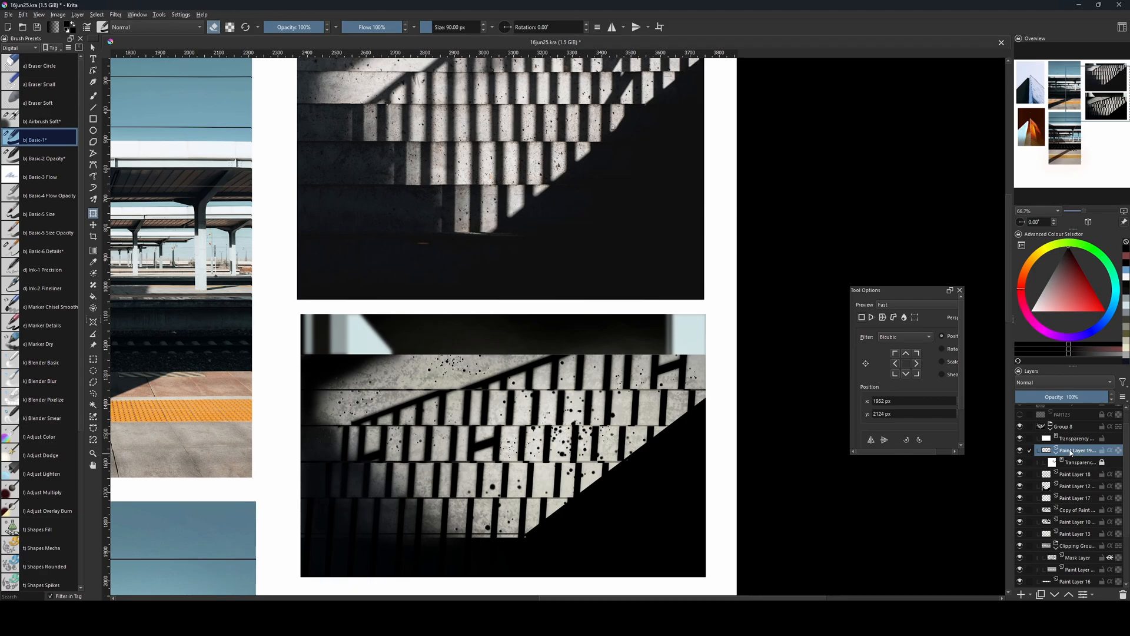
Scale down the pit layer and place it over the left and middle steps, at about x 2873, y 1498 px.
{"action": "left_click", "coordinate": [532, 422]}
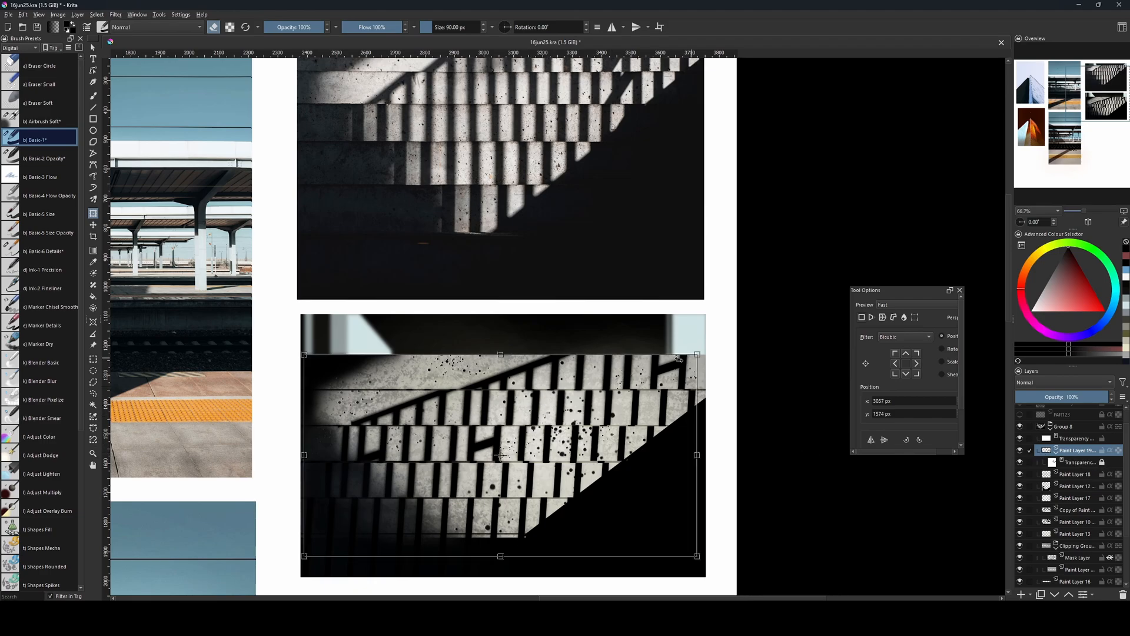
{"action": "left_click_drag", "start_coordinate": [658, 372], "coordinate": [651, 374]}
{"action": "mouse_move", "coordinate": [561, 429]}
{"action": "left_mouse_down"}
{"action": "mouse_move", "coordinate": [545, 417]}
{"action": "mouse_move", "coordinate": [537, 437]}
{"action": "mouse_move", "coordinate": [554, 434]}
{"action": "mouse_move", "coordinate": [542, 431]}
{"action": "left_mouse_up"}
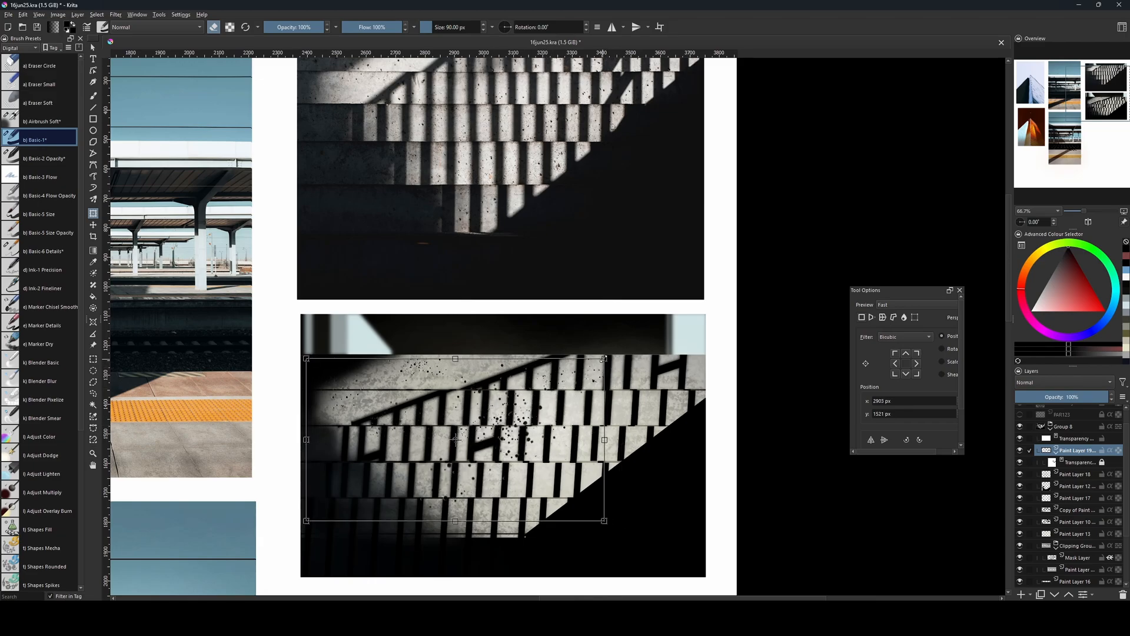
{"action": "left_click_drag", "start_coordinate": [603, 359], "coordinate": [568, 378]}
{"action": "left_click_drag", "start_coordinate": [511, 407], "coordinate": [558, 372]}
{"action": "key", "text": "Return"}
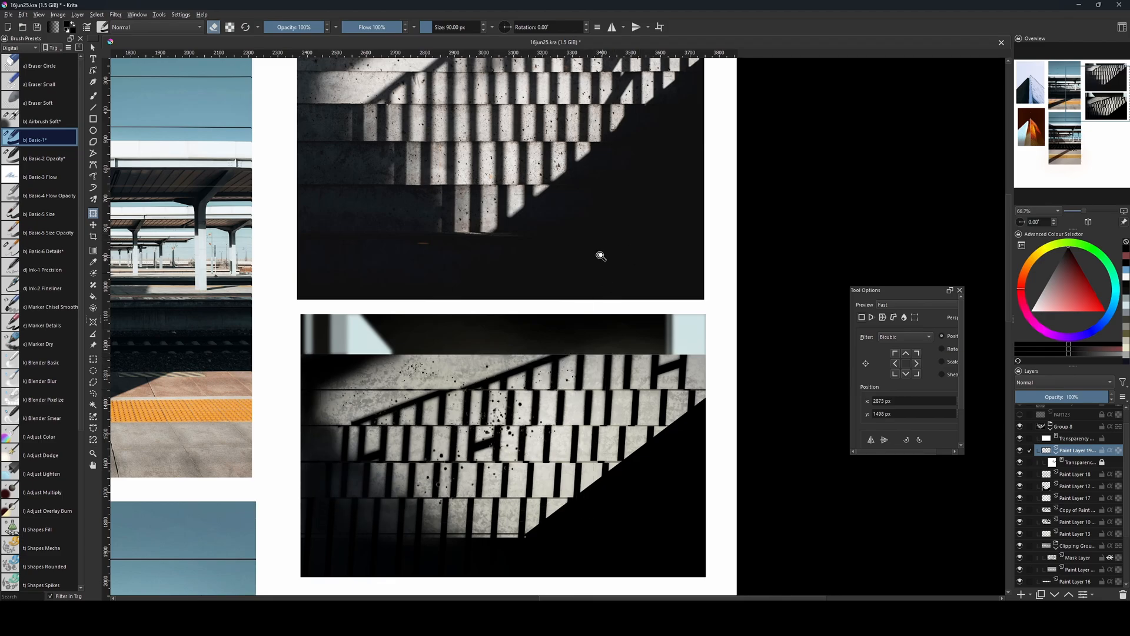
Duplicate the pit layer, then rotate, shrink and move the copy over the right-hand steps, at about x 3562, y 1472 px.
{"action": "key", "text": "ctrl+j"}
{"action": "left_click", "coordinate": [445, 414]}
{"action": "left_click_drag", "start_coordinate": [486, 411], "coordinate": [581, 439]}
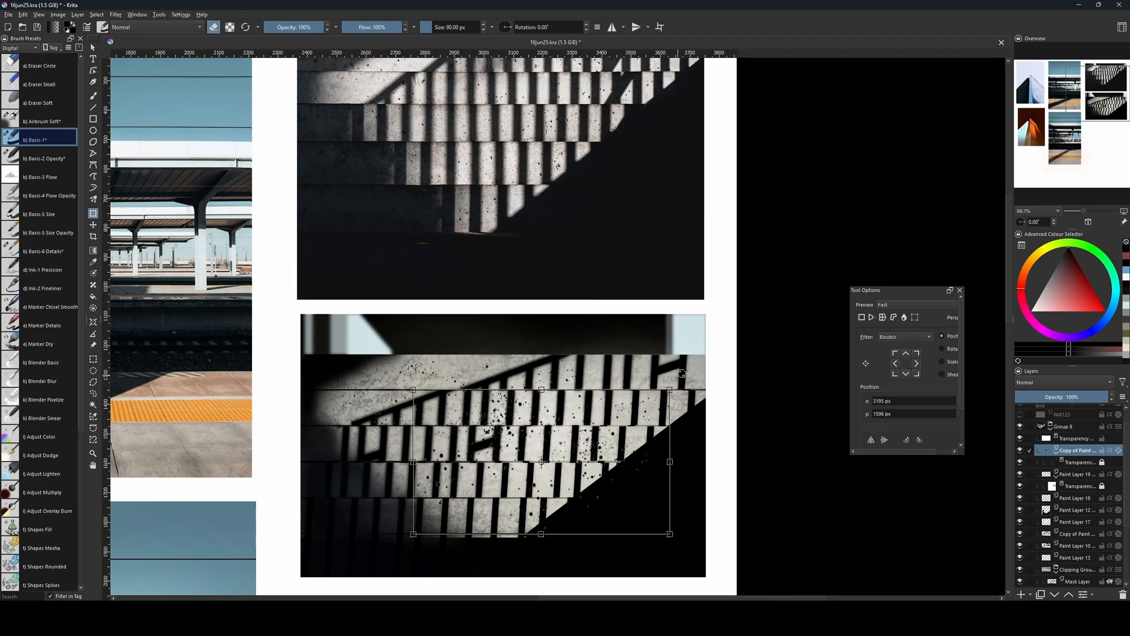
{"action": "left_click_drag", "start_coordinate": [682, 374], "coordinate": [702, 423]}
{"action": "left_click_drag", "start_coordinate": [605, 416], "coordinate": [673, 430]}
{"action": "left_click_drag", "start_coordinate": [673, 430], "coordinate": [716, 403]}
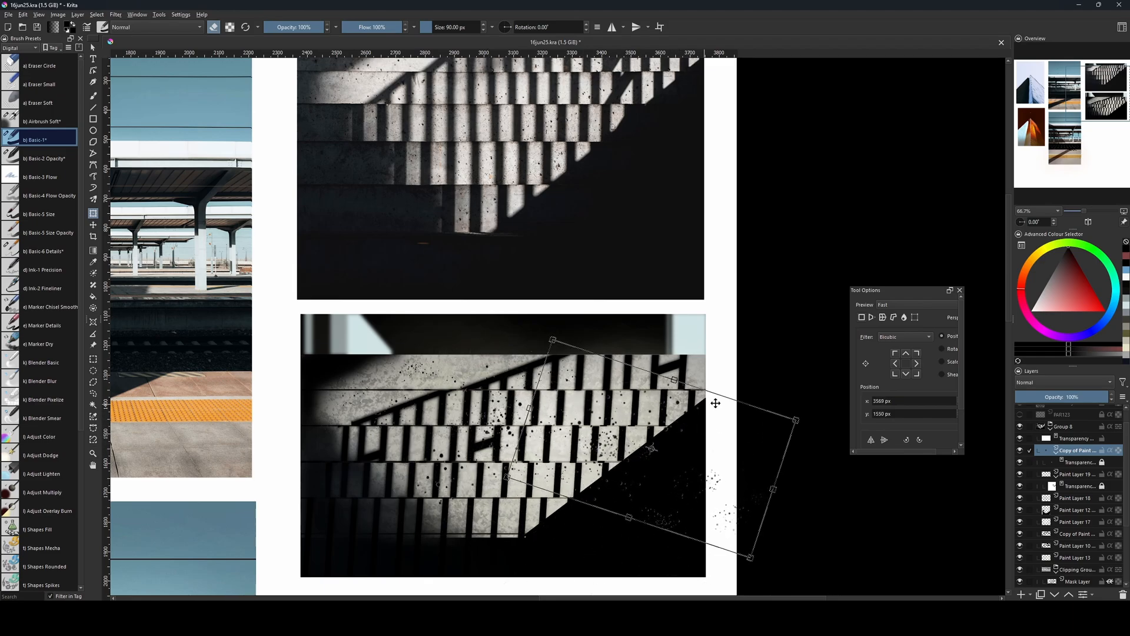
{"action": "left_click_drag", "start_coordinate": [796, 419], "coordinate": [730, 424]}
{"action": "mouse_move", "coordinate": [584, 425]}
{"action": "left_mouse_down"}
{"action": "mouse_move", "coordinate": [623, 405]}
{"action": "mouse_move", "coordinate": [614, 397]}
{"action": "left_mouse_up"}
{"action": "key", "text": "Return"}
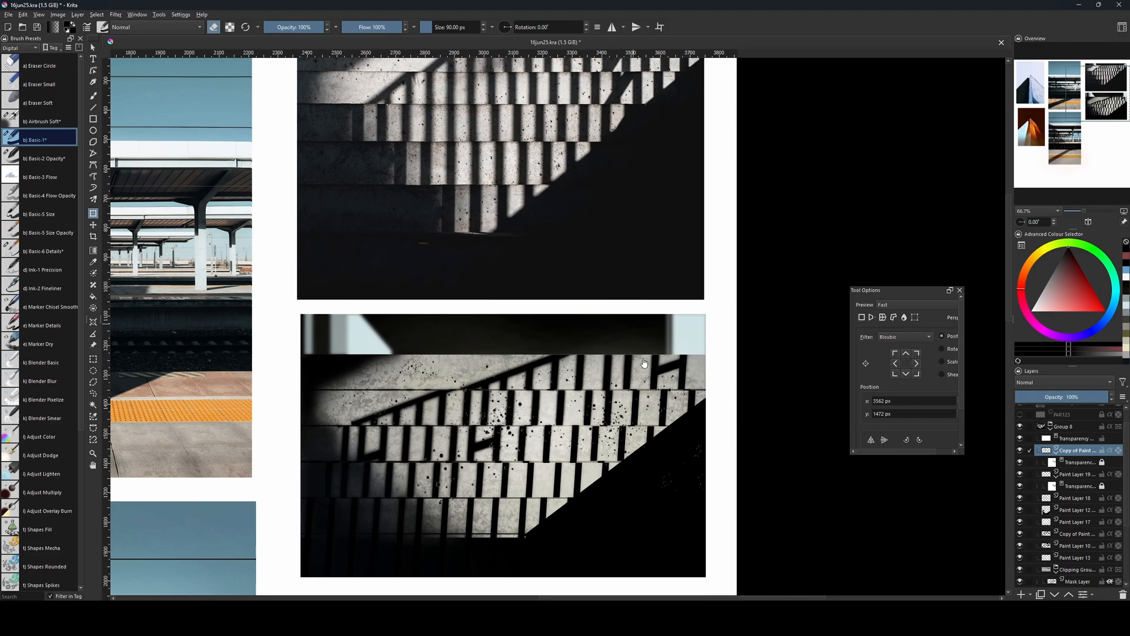
Duplicate the pit copy onto the lower steps at about x 3228, y 1750 px, and merge all three pit layers.
{"action": "key", "text": "ctrl+j"}
{"action": "left_click", "coordinate": [638, 394]}
{"action": "left_click_drag", "start_coordinate": [638, 396], "coordinate": [534, 474]}
{"action": "left_click_drag", "start_coordinate": [660, 428], "coordinate": [596, 492]}
{"action": "key", "text": "Return"}
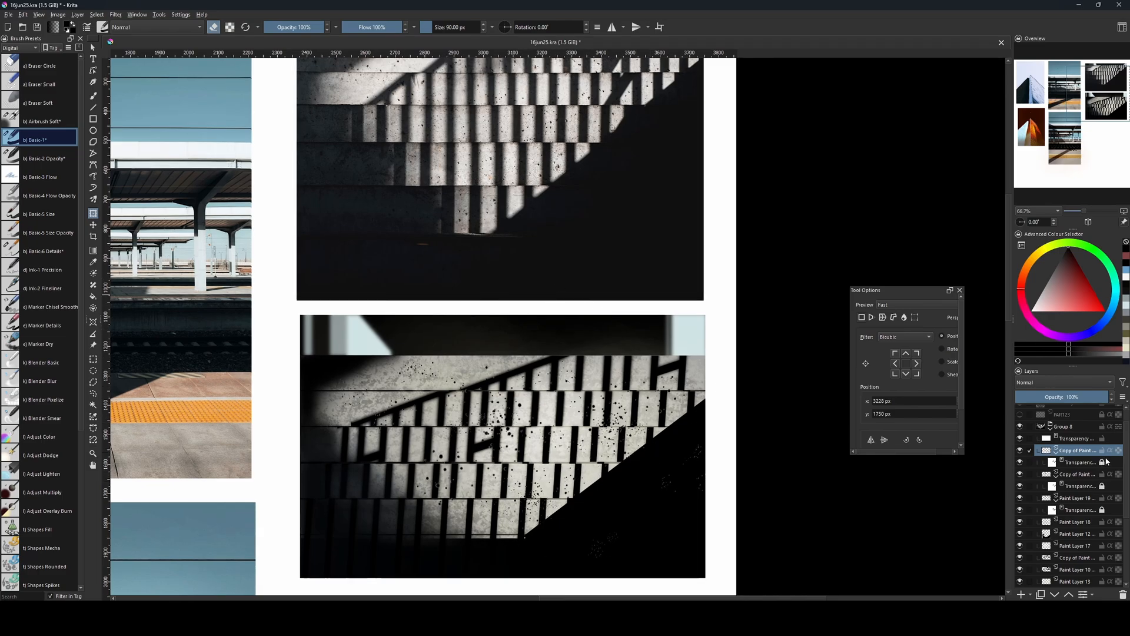
{"action": "left_click", "coordinate": [1072, 499], "text": "shift"}
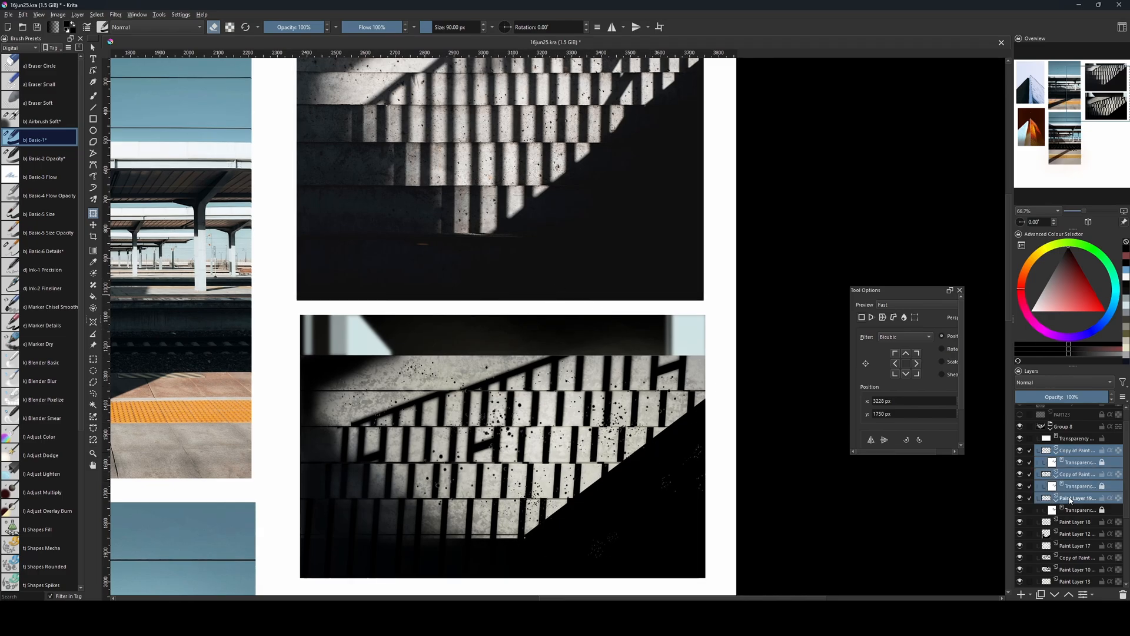
{"action": "key", "text": "ctrl+e"}
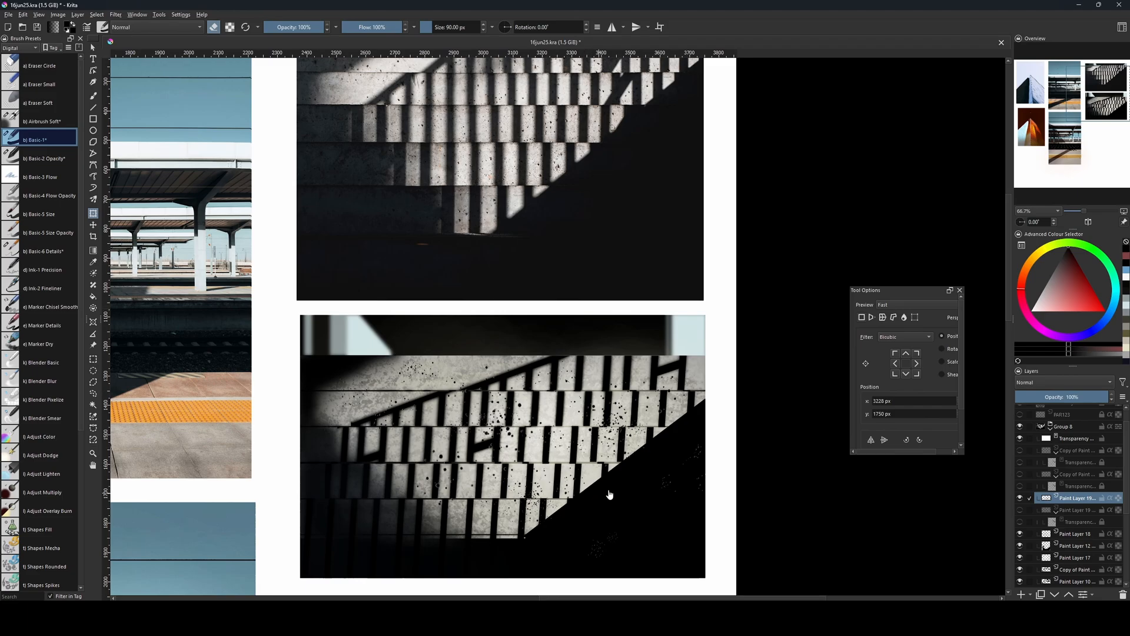
Merge the copied shadow bar layer with Paint Layer 10, with no selection active.
{"action": "key", "text": "l"}
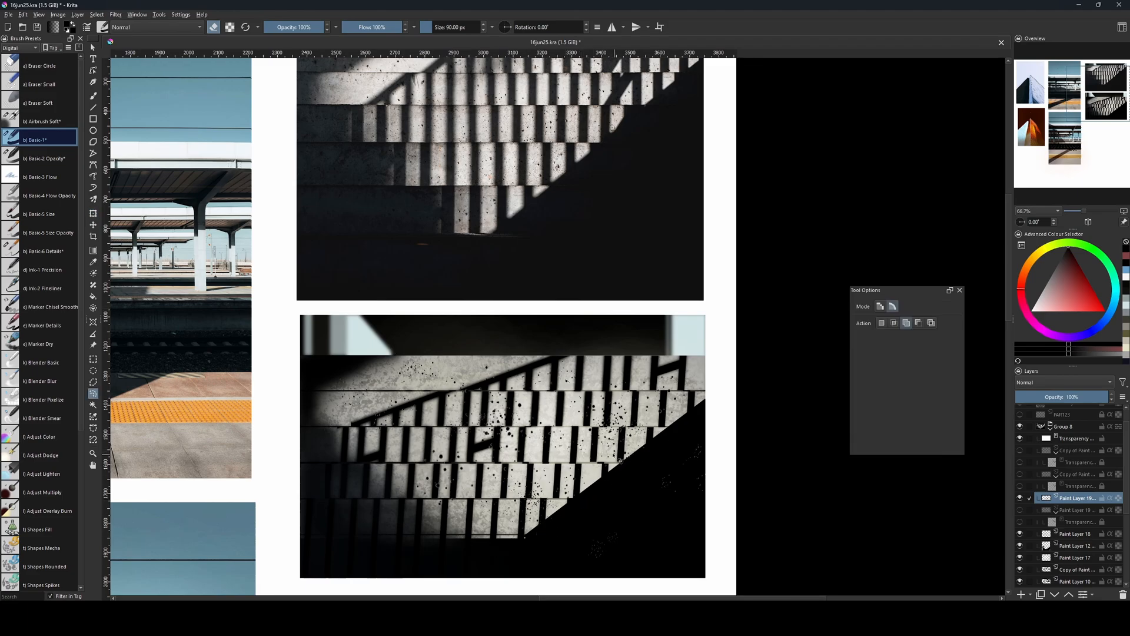
{"action": "scroll", "coordinate": [1047, 534], "scroll_direction": "down", "scroll_amount": 3}
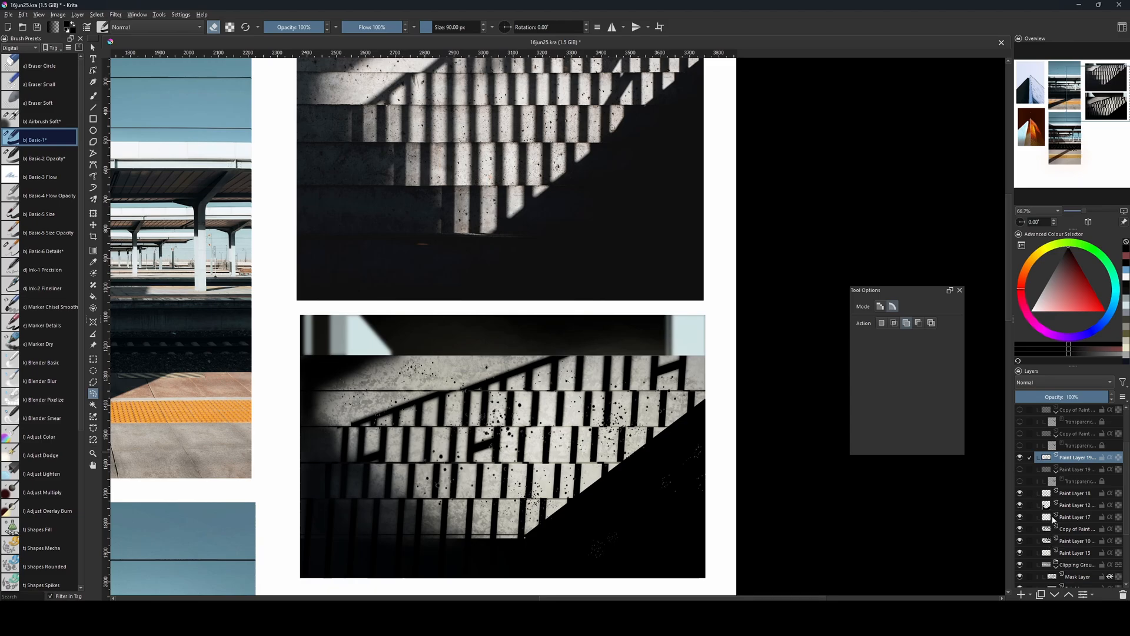
{"action": "left_click", "coordinate": [1046, 530], "text": "ctrl"}
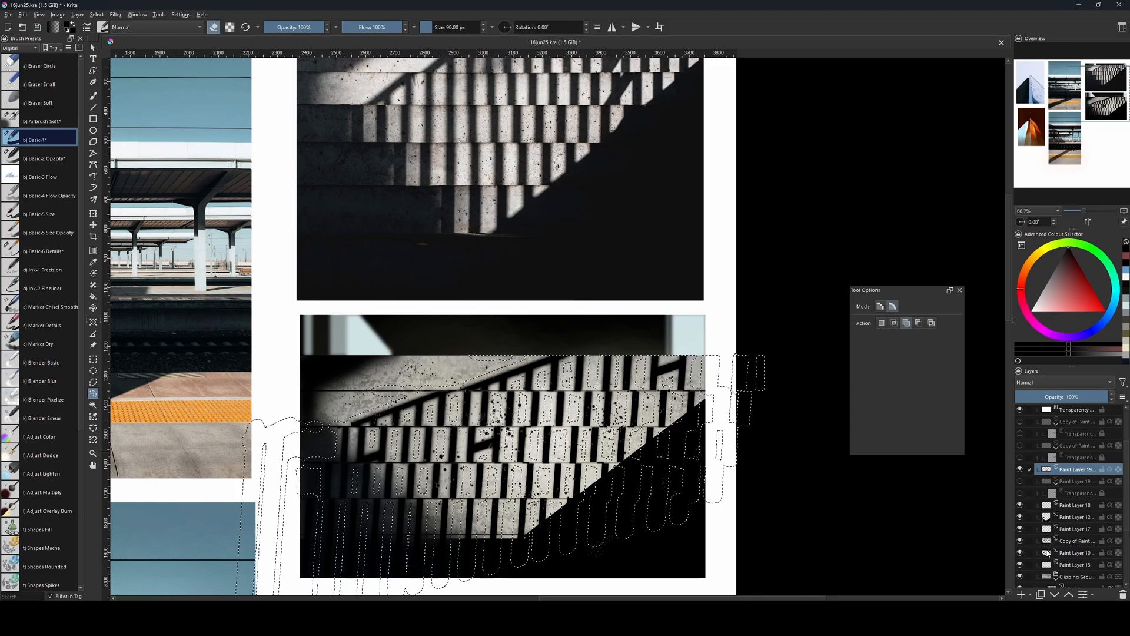
{"action": "key", "text": "ctrl+shift+a"}
{"action": "left_click", "coordinate": [1051, 530]}
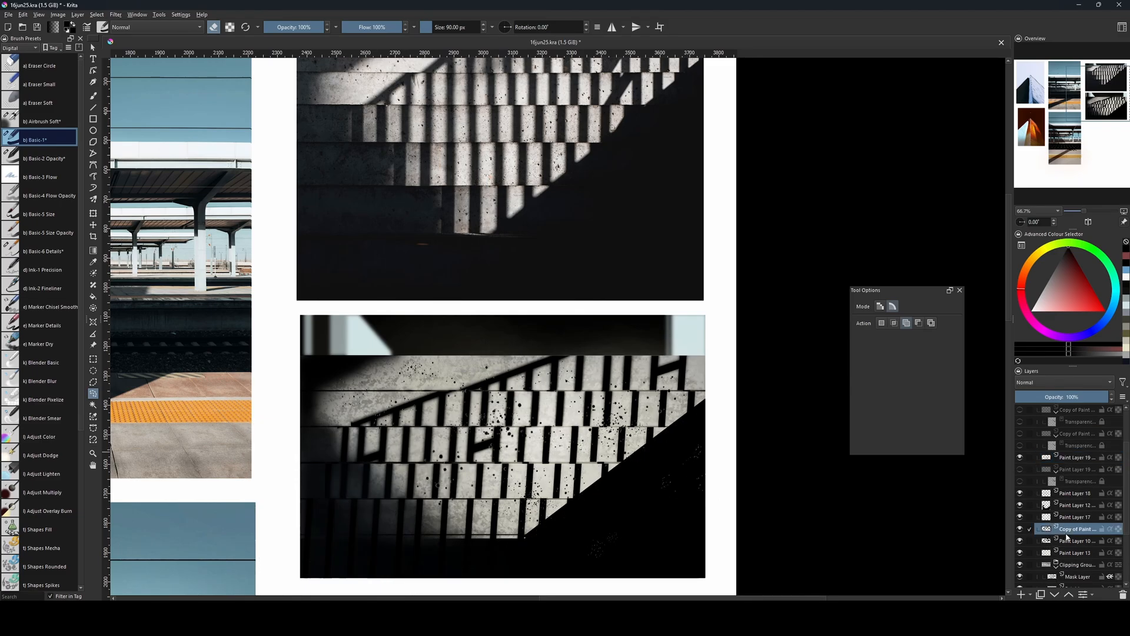
{"action": "left_click", "coordinate": [1051, 541], "text": "shift"}
{"action": "key", "text": "ctrl+e"}
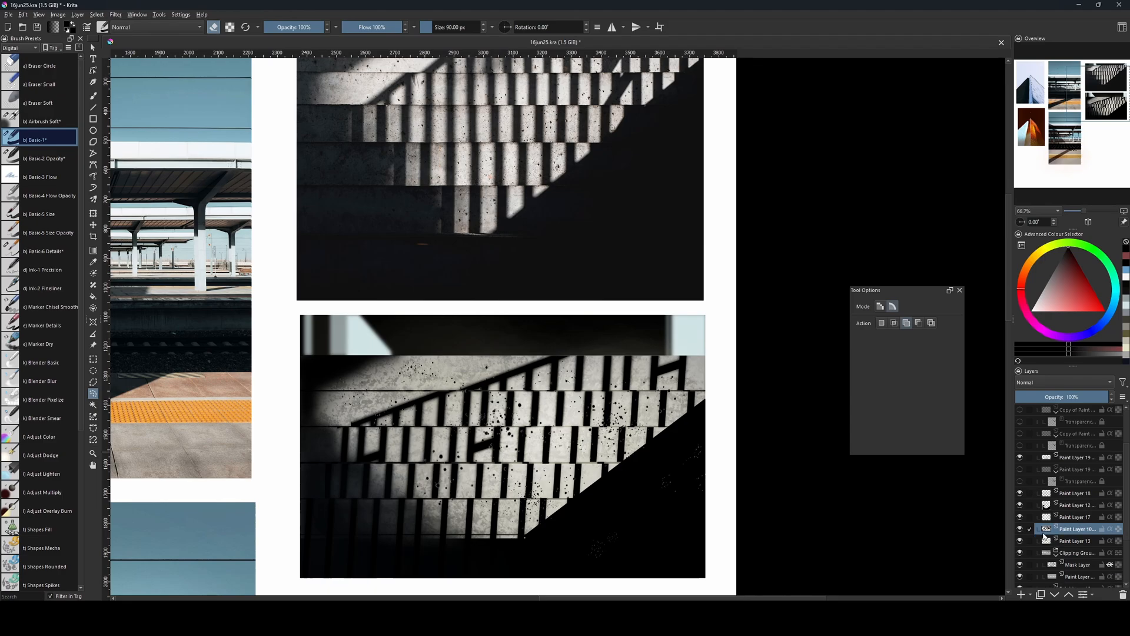
Load the merged shadow bars as a selection over the merged pit layer, invert it, and clear the selection.
{"action": "left_click", "coordinate": [1043, 529], "text": "ctrl"}
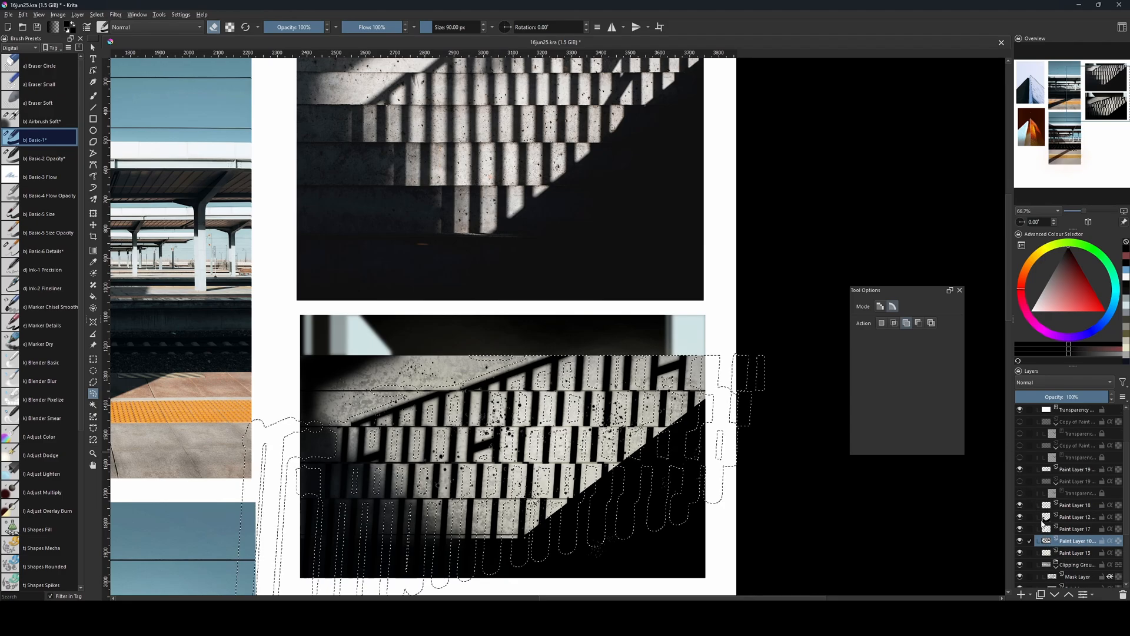
{"action": "left_click", "coordinate": [1058, 471]}
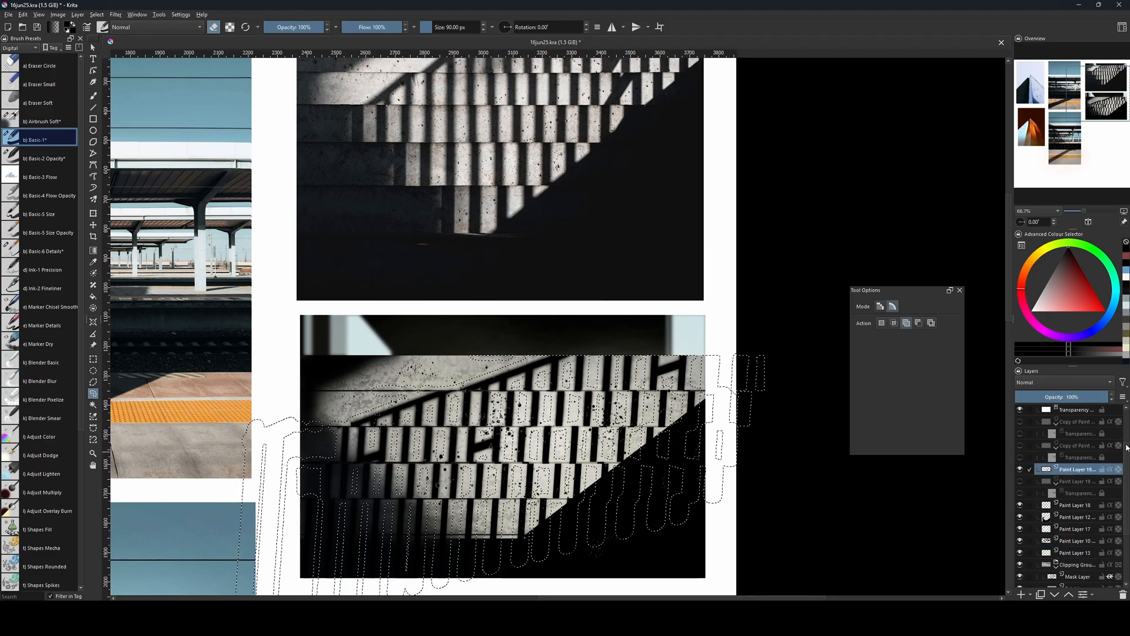
{"action": "left_click_drag", "start_coordinate": [1127, 447], "coordinate": [1127, 441]}
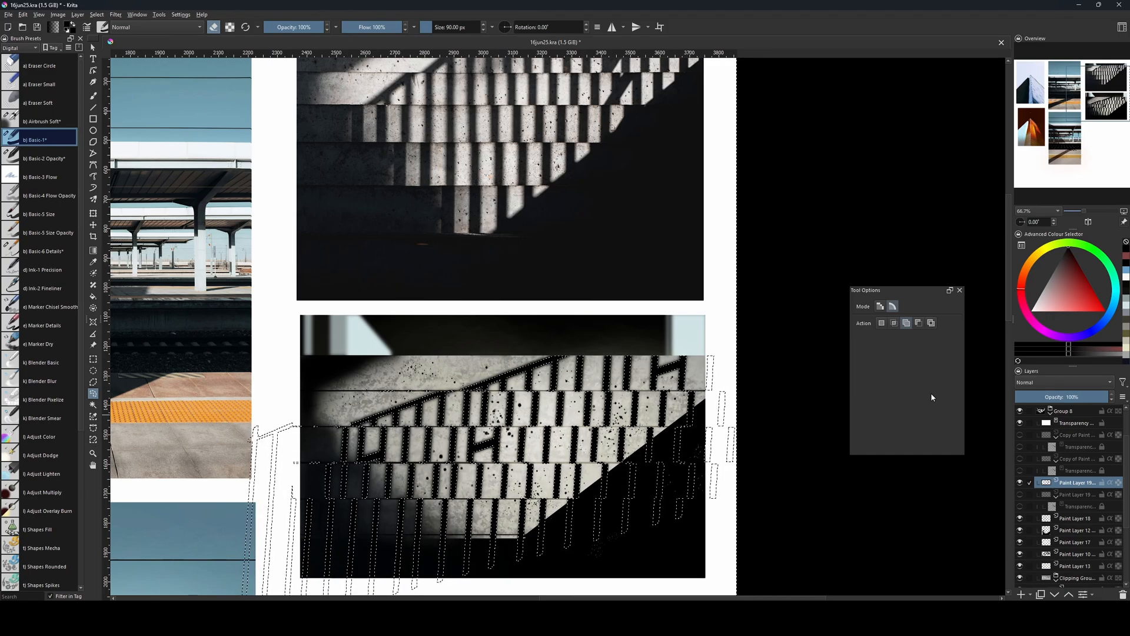
{"action": "key", "text": "ctrl+shift+a"}
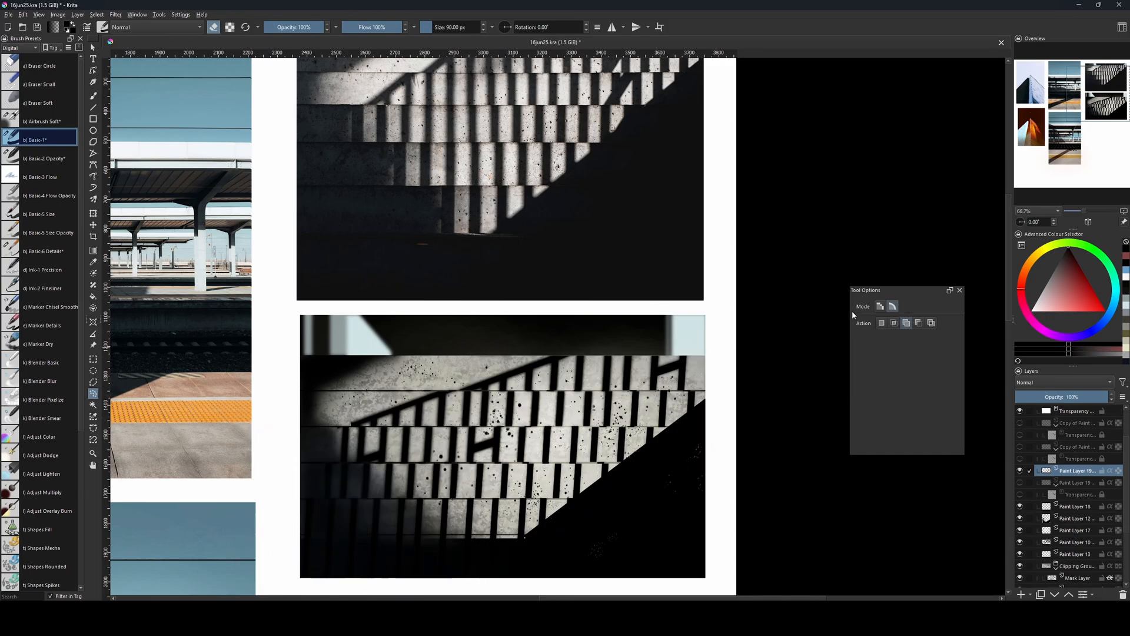
{"action": "mouse_move", "coordinate": [705, 466]}
{"action": "left_mouse_down"}
{"action": "mouse_move", "coordinate": [719, 457]}
{"action": "mouse_move", "coordinate": [732, 485]}
{"action": "mouse_move", "coordinate": [732, 468]}
{"action": "mouse_move", "coordinate": [718, 474]}
{"action": "left_mouse_up"}
{"action": "key", "text": "b"}
{"action": "key", "text": "bracketleft"}
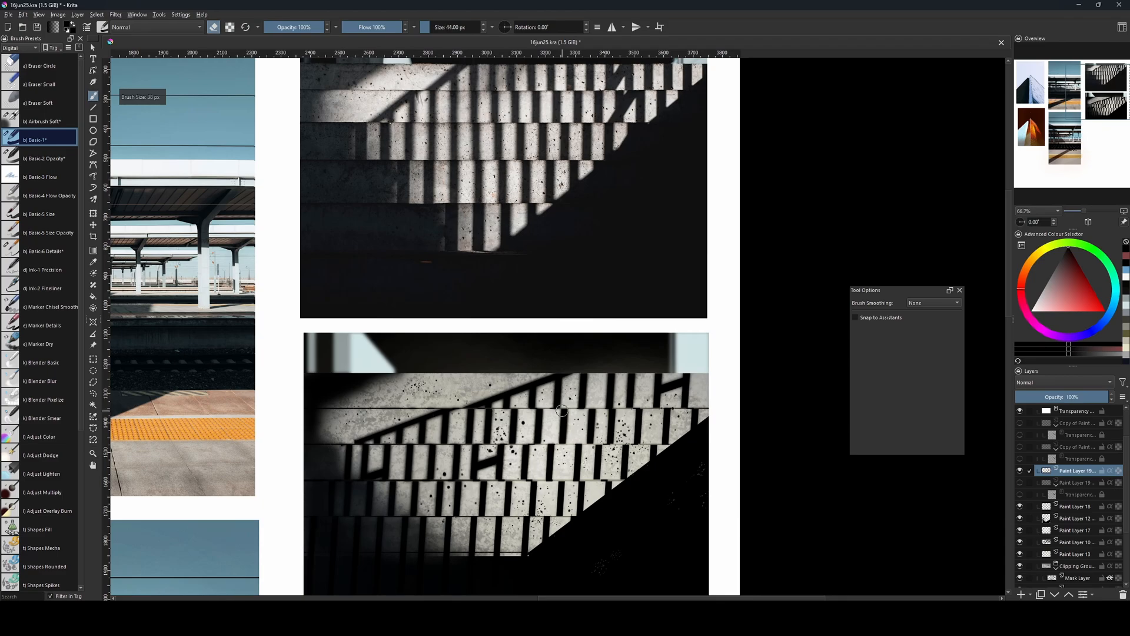
{"action": "left_click_drag", "start_coordinate": [689, 404], "coordinate": [653, 453]}
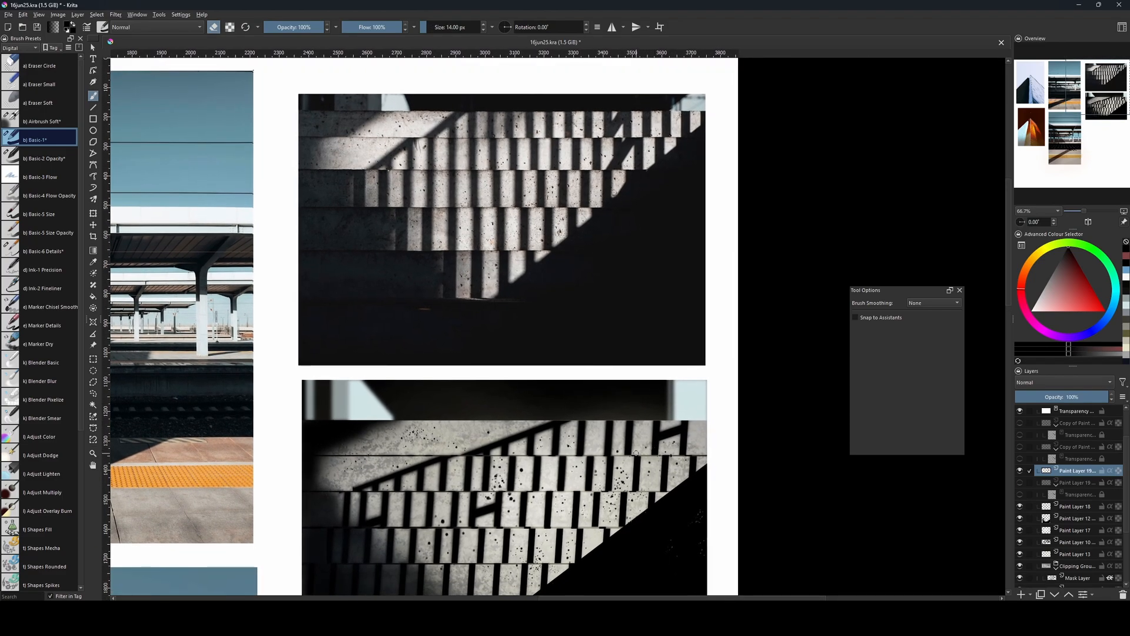
{"action": "scroll", "coordinate": [636, 453], "scroll_direction": "down", "scroll_amount": 2}
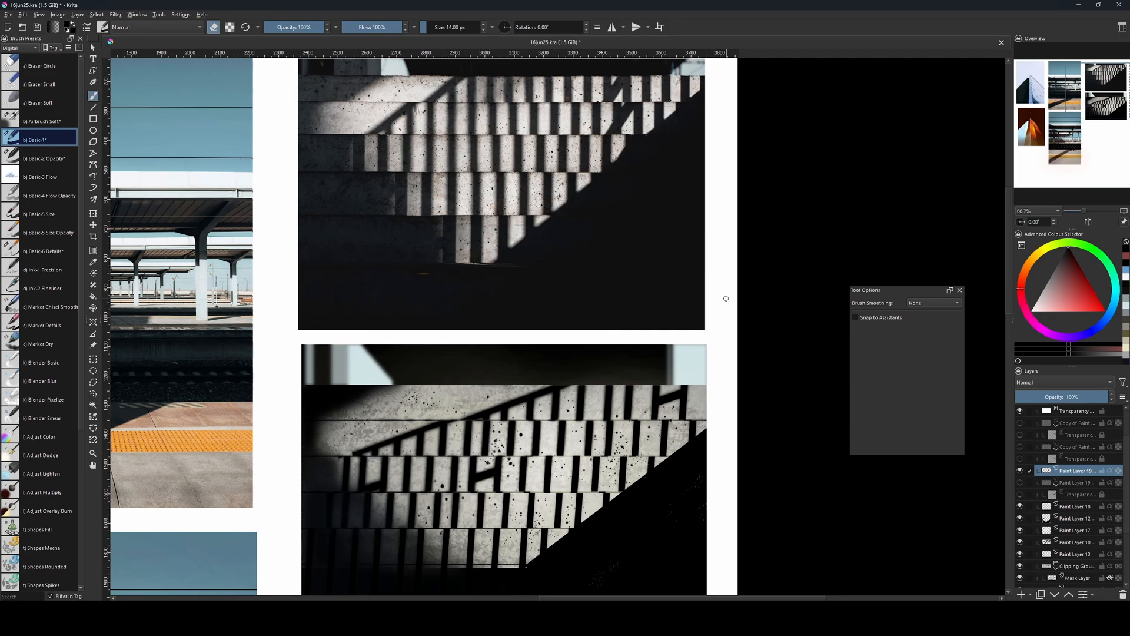
Add a new layer above Paint Layer 12 and draw a polygonal selection covering the strip along the large diagonal shadow's edge.
{"action": "key", "text": "Insert"}
{"action": "left_click", "coordinate": [1061, 529]}
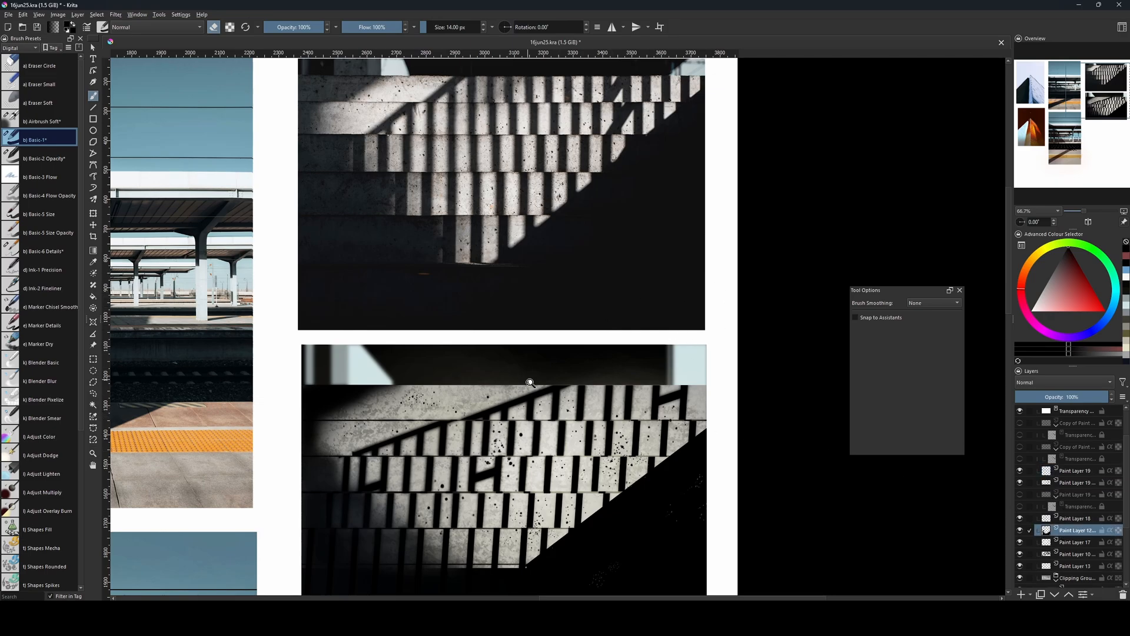
{"action": "key", "text": "ctrl+t"}
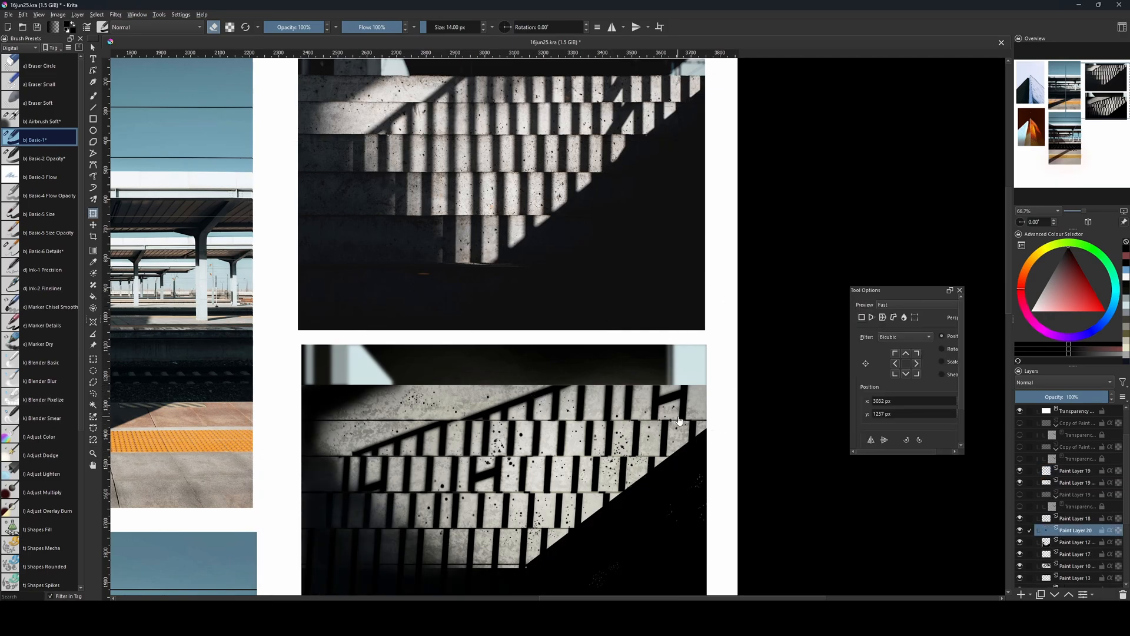
{"action": "left_click", "coordinate": [94, 383]}
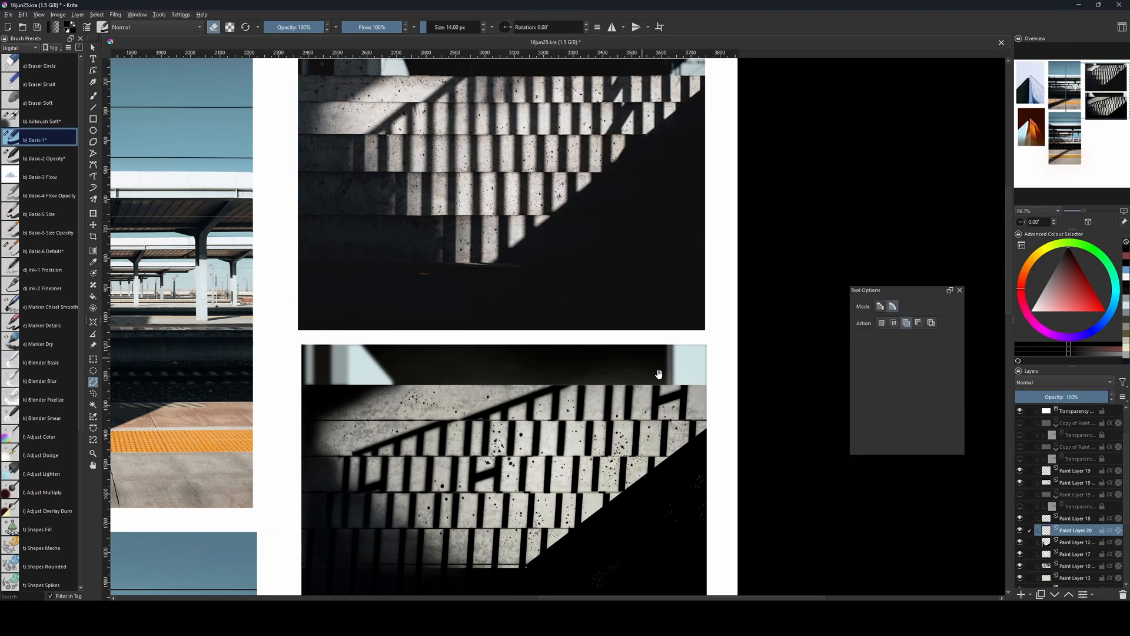
{"action": "left_click_drag", "start_coordinate": [656, 439], "coordinate": [646, 435]}
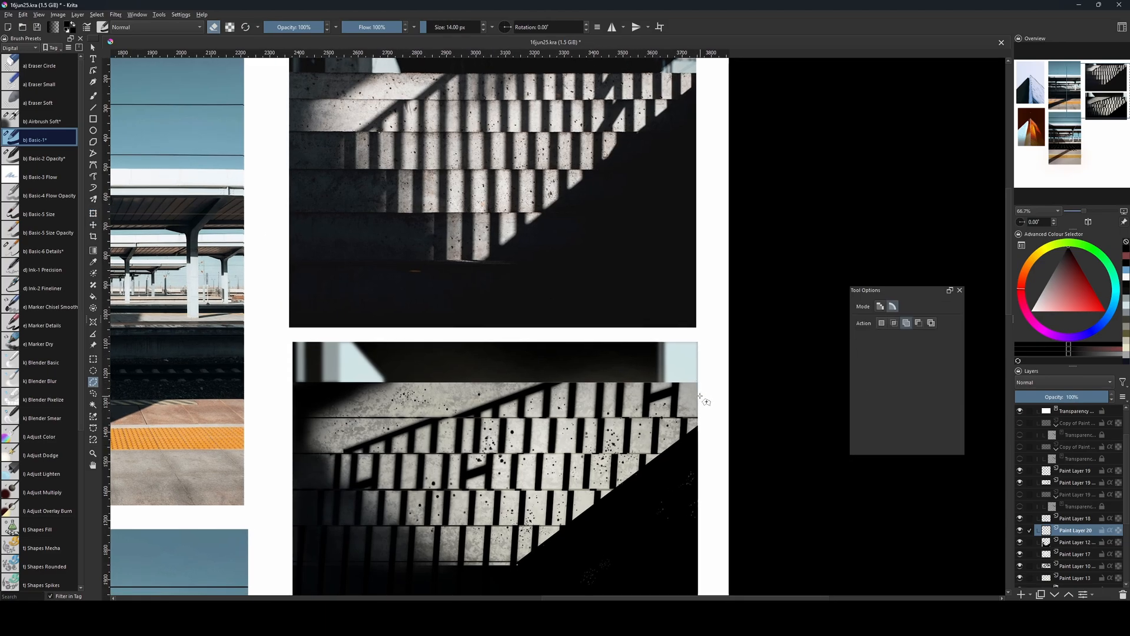
{"action": "left_click", "coordinate": [483, 580]}
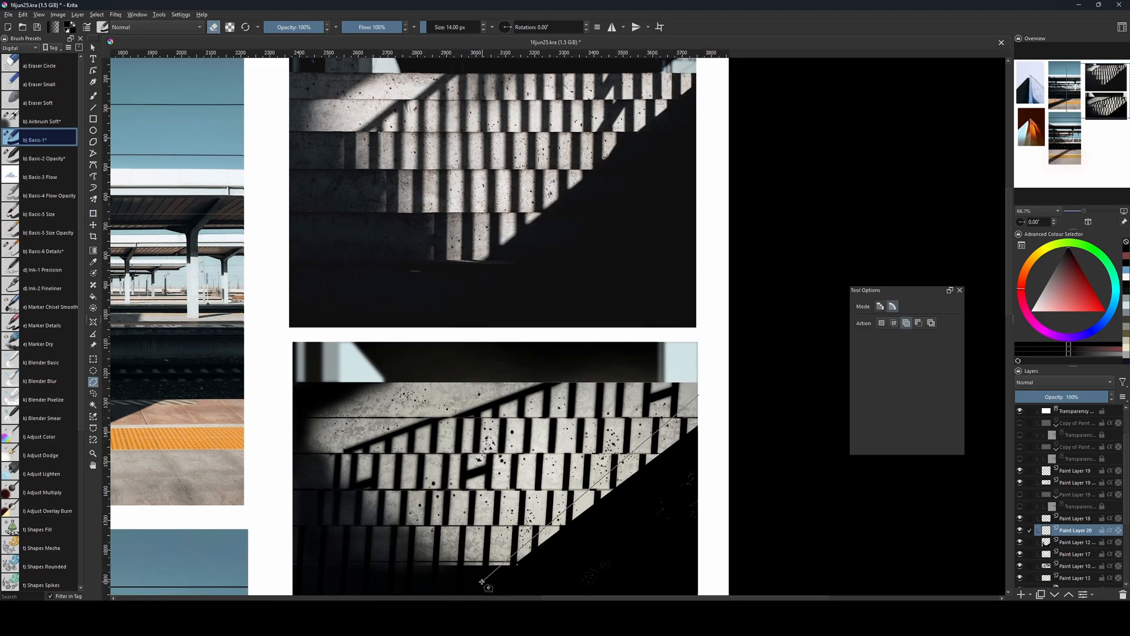
{"action": "left_click", "coordinate": [626, 544]}
{"action": "left_click", "coordinate": [700, 433]}
{"action": "left_click", "coordinate": [699, 395]}
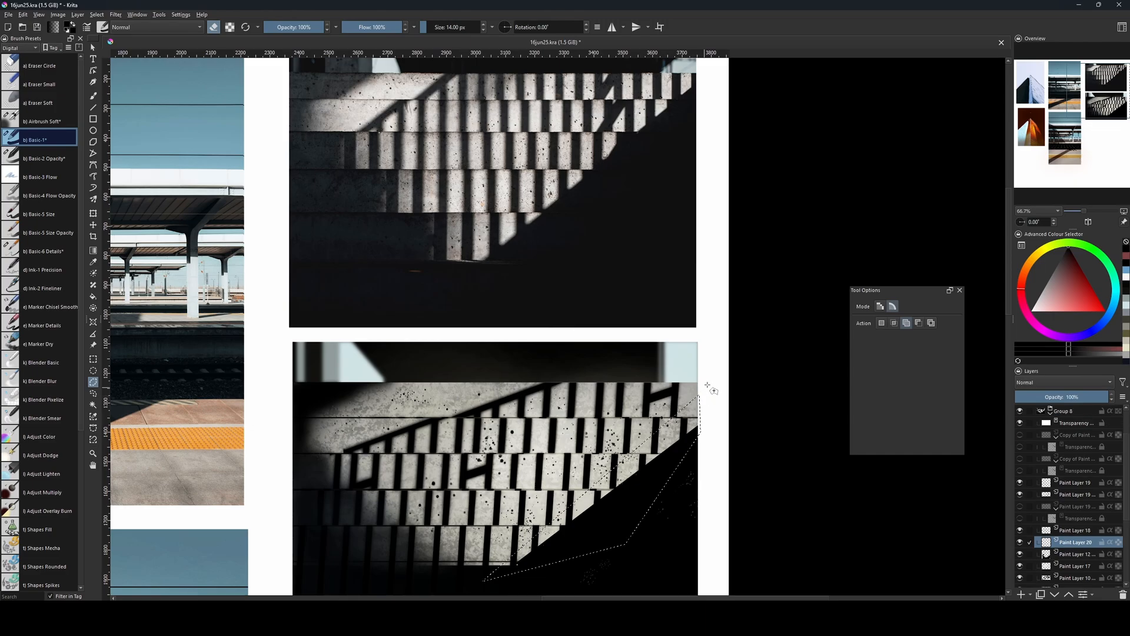
Fill the selected strip with black on Paint Layer 20 to straighten the diagonal shadow's edge, and clear the selection.
{"action": "key", "text": "v"}
{"action": "key", "text": "f"}
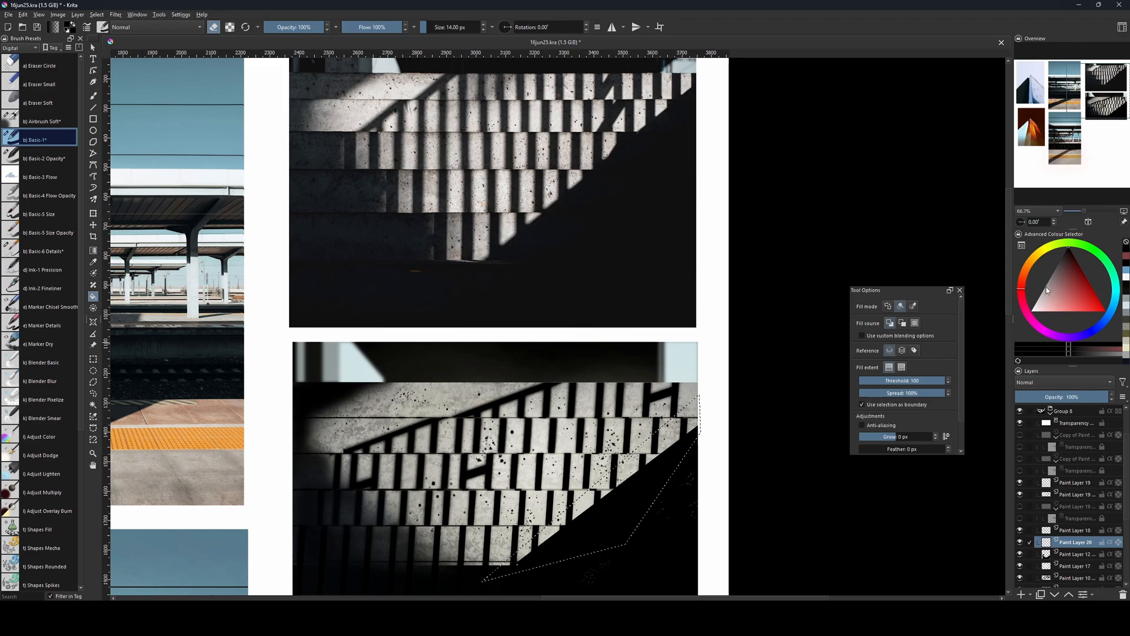
{"action": "key", "text": "e"}
{"action": "left_click", "coordinate": [677, 447]}
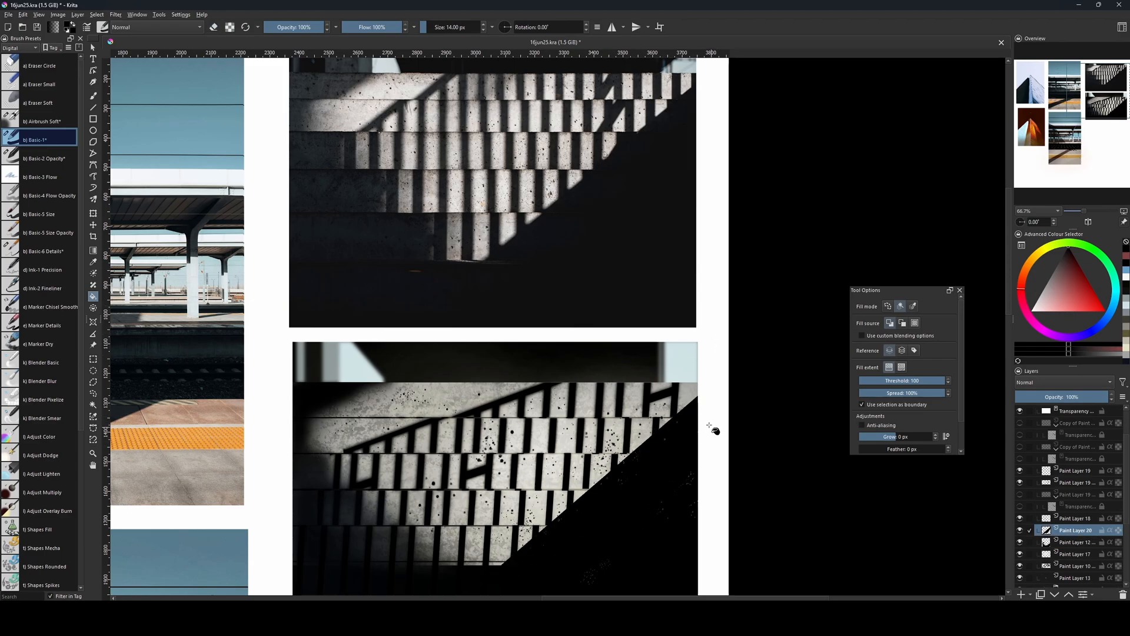
{"action": "left_click_drag", "start_coordinate": [780, 470], "coordinate": [788, 464]}
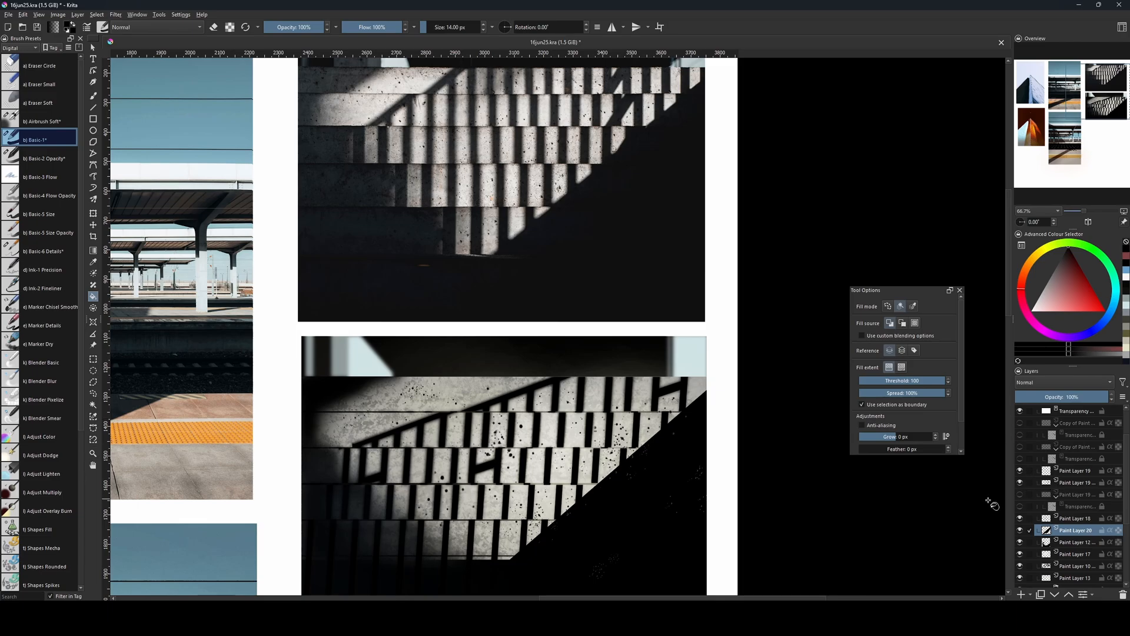
Outline the dark triangular shadow area with a polygonal selection on the merged pit layer, delete the pits inside it, and deselect.
{"action": "left_click", "coordinate": [1074, 483]}
{"action": "left_click_drag", "start_coordinate": [852, 533], "coordinate": [844, 432]}
{"action": "key", "text": "l"}
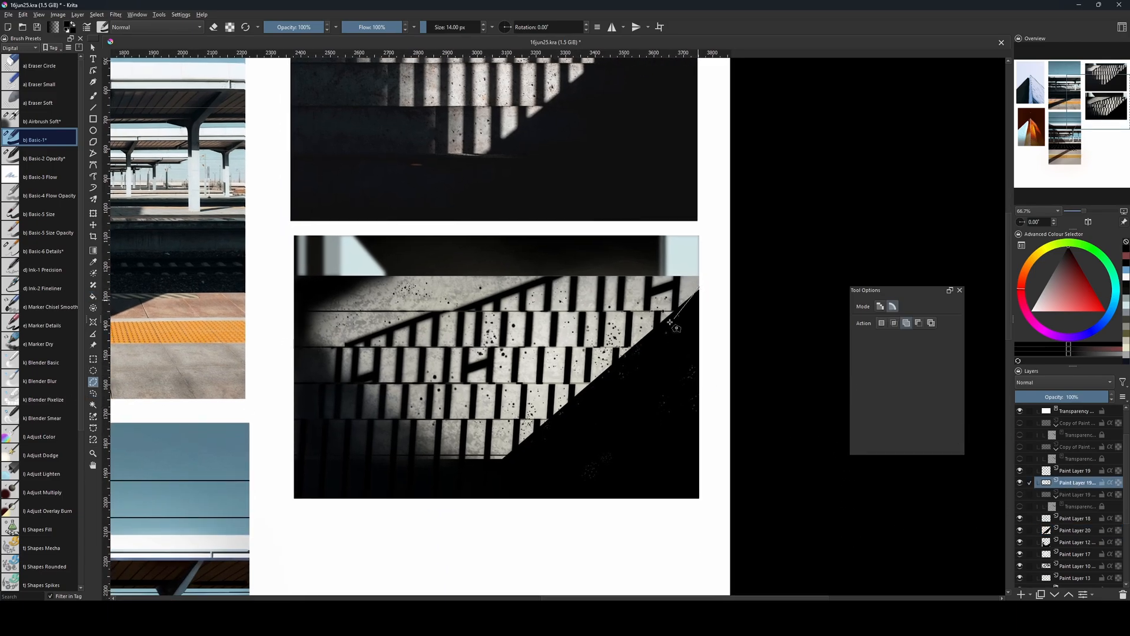
{"action": "mouse_move", "coordinate": [671, 322]}
{"action": "left_mouse_down"}
{"action": "mouse_move", "coordinate": [428, 462]}
{"action": "mouse_move", "coordinate": [477, 461]}
{"action": "mouse_move", "coordinate": [485, 474]}
{"action": "mouse_move", "coordinate": [345, 460]}
{"action": "left_mouse_up"}
{"action": "mouse_move", "coordinate": [332, 521]}
{"action": "left_mouse_down"}
{"action": "mouse_move", "coordinate": [734, 495]}
{"action": "mouse_move", "coordinate": [712, 441]}
{"action": "mouse_move", "coordinate": [706, 291]}
{"action": "left_mouse_up"}
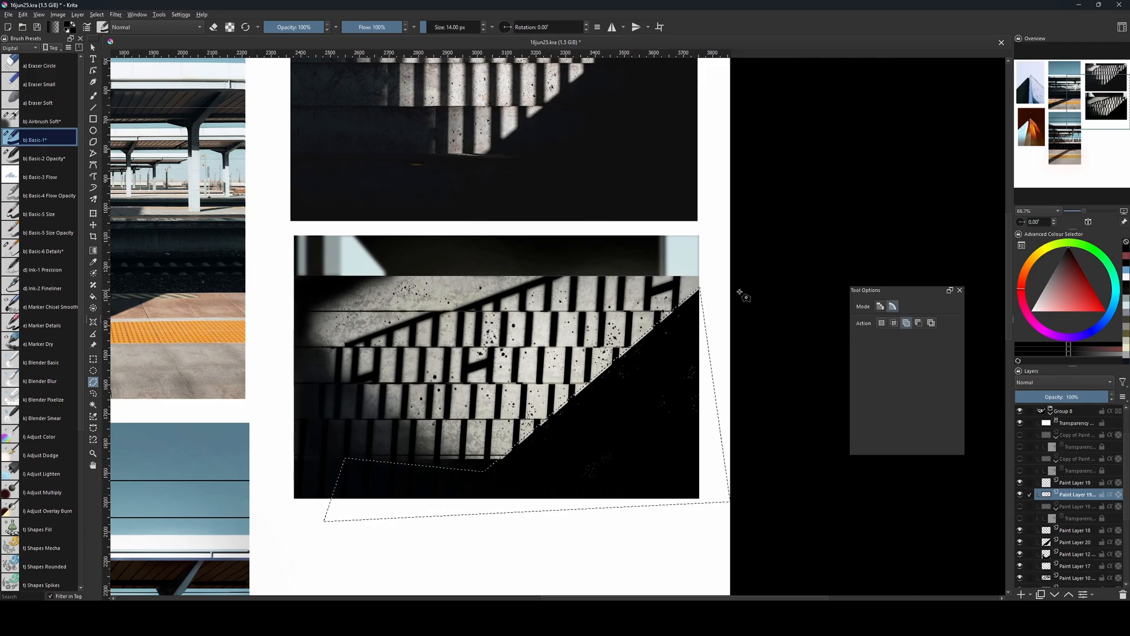
{"action": "scroll", "coordinate": [644, 430], "scroll_direction": "up", "scroll_amount": 1}
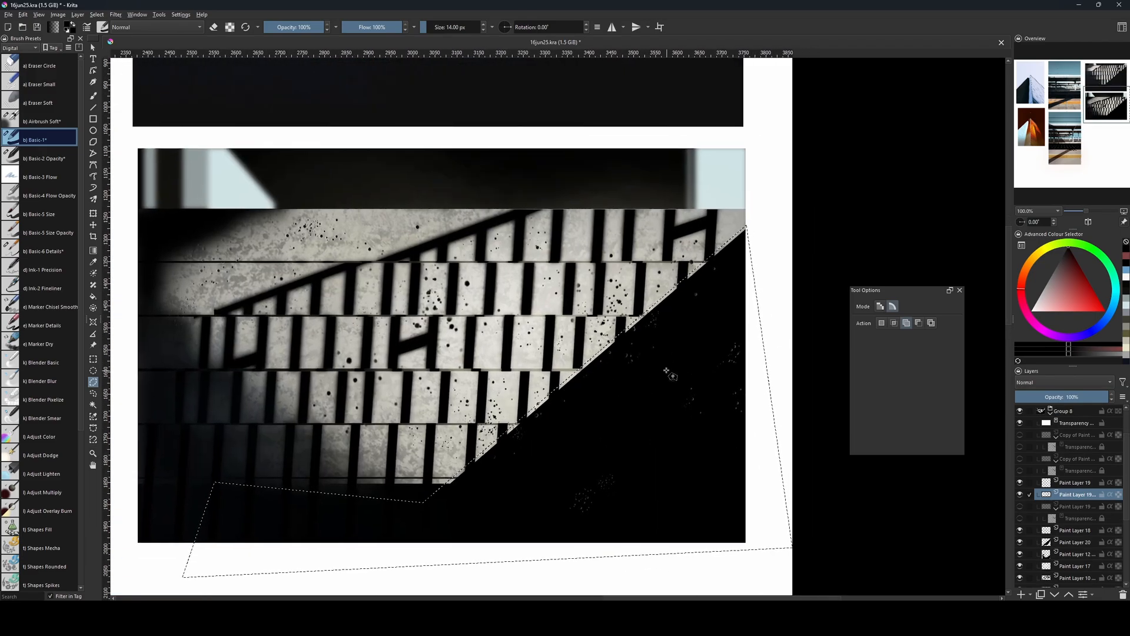
{"action": "key", "text": "ctrl+shift+a"}
Compare the large diagonal shadow's edge and the lower steps in the reference photo with the recreated picture.
{"action": "left_click_drag", "start_coordinate": [665, 387], "coordinate": [712, 527]}
{"action": "left_click_drag", "start_coordinate": [700, 307], "coordinate": [676, 464]}
{"action": "mouse_move", "coordinate": [680, 511]}
{"action": "left_mouse_down"}
{"action": "mouse_move", "coordinate": [669, 493]}
{"action": "mouse_move", "coordinate": [669, 503]}
{"action": "left_mouse_up"}
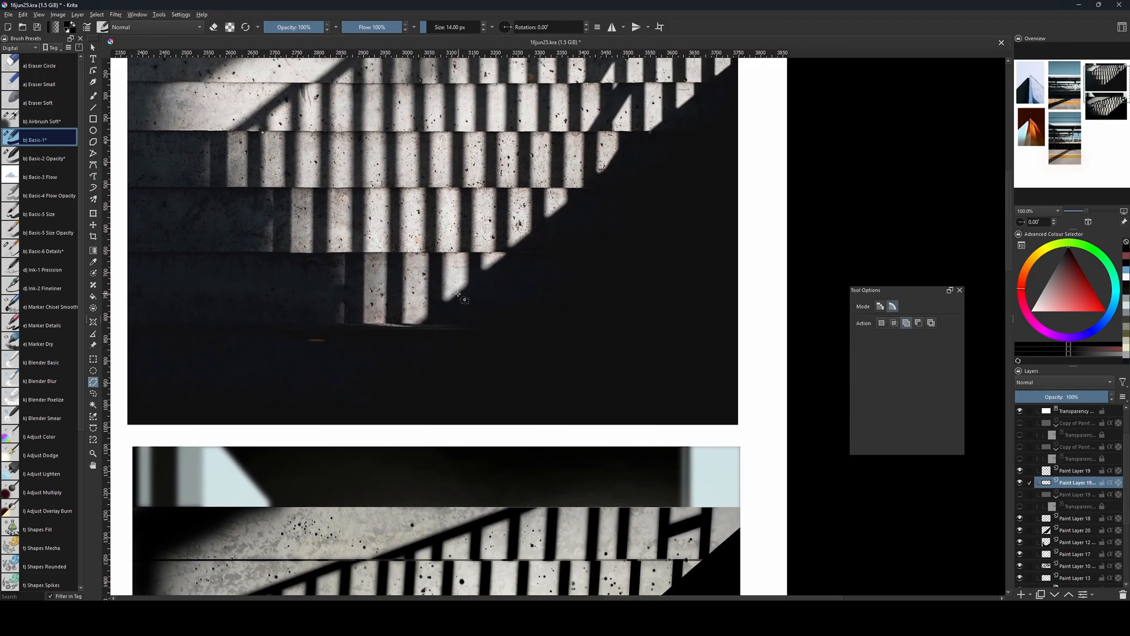
{"action": "left_click_drag", "start_coordinate": [456, 409], "coordinate": [493, 431]}
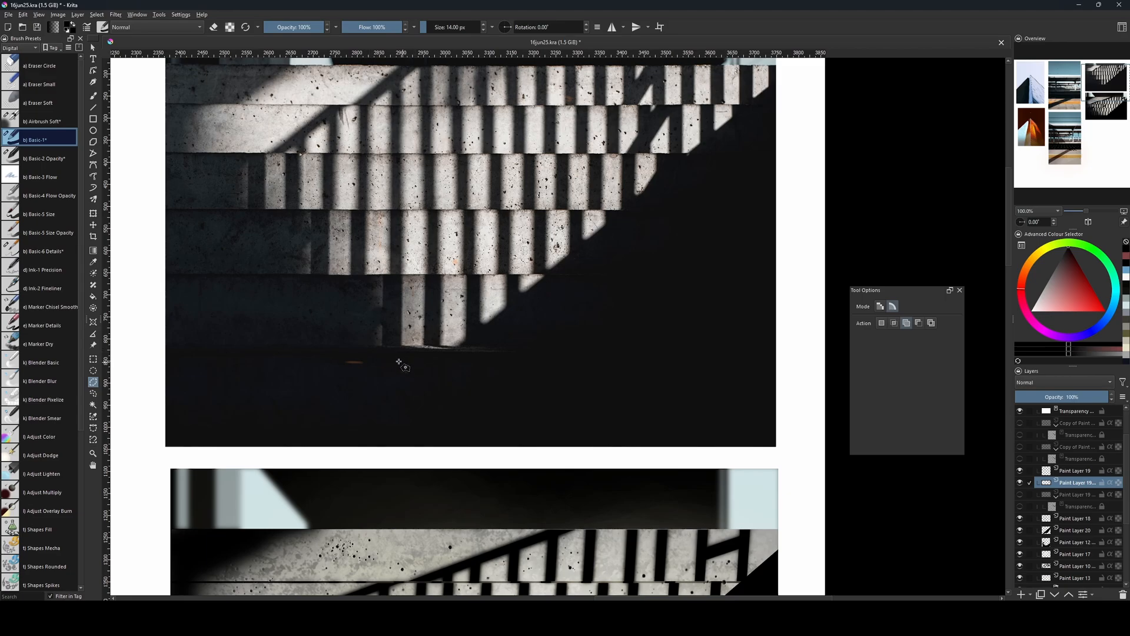
{"action": "left_click_drag", "start_coordinate": [514, 444], "coordinate": [468, 350]}
{"action": "left_click_drag", "start_coordinate": [547, 504], "coordinate": [549, 283]}
{"action": "left_click_drag", "start_coordinate": [540, 448], "coordinate": [553, 372]}
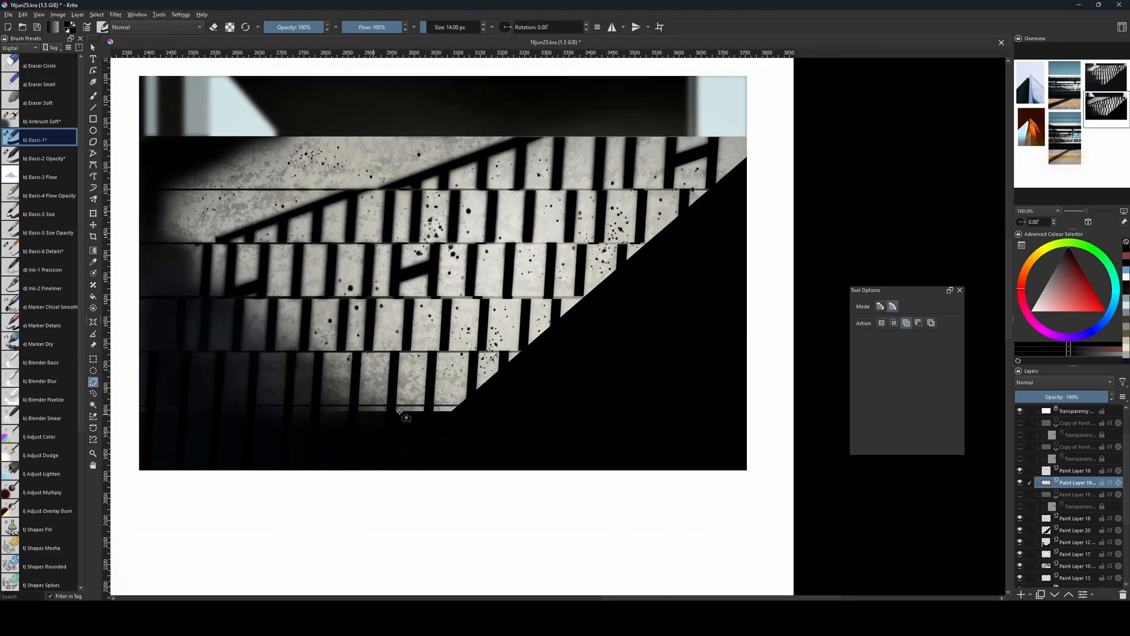
{"action": "left_click_drag", "start_coordinate": [513, 422], "coordinate": [533, 529]}
{"action": "left_click_drag", "start_coordinate": [505, 421], "coordinate": [481, 379]}
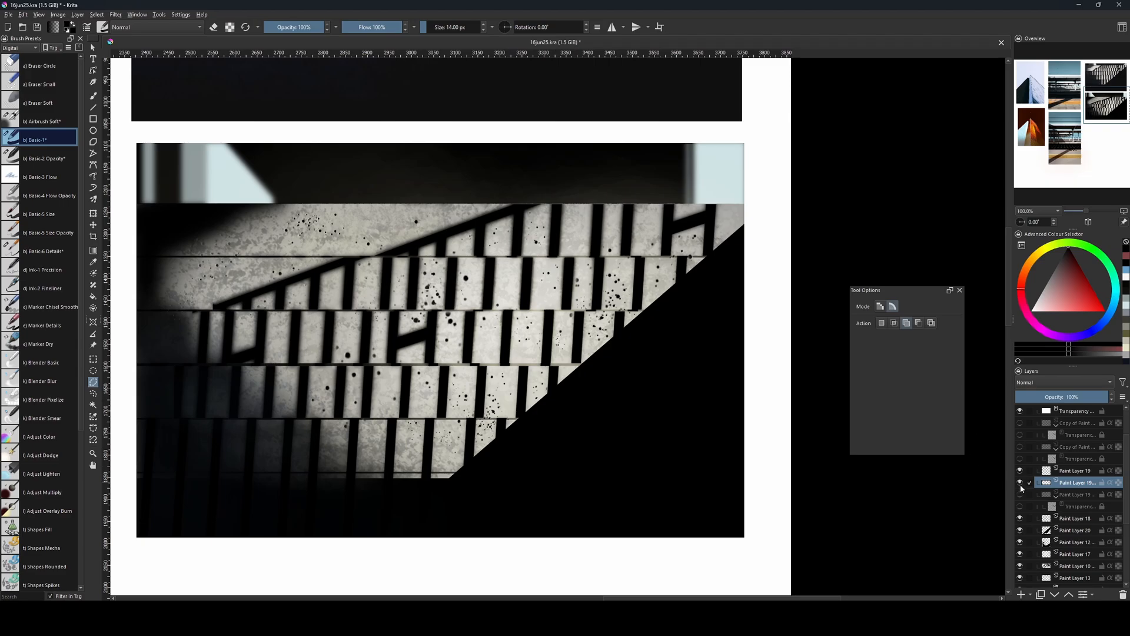
{"action": "left_click", "coordinate": [1064, 531]}
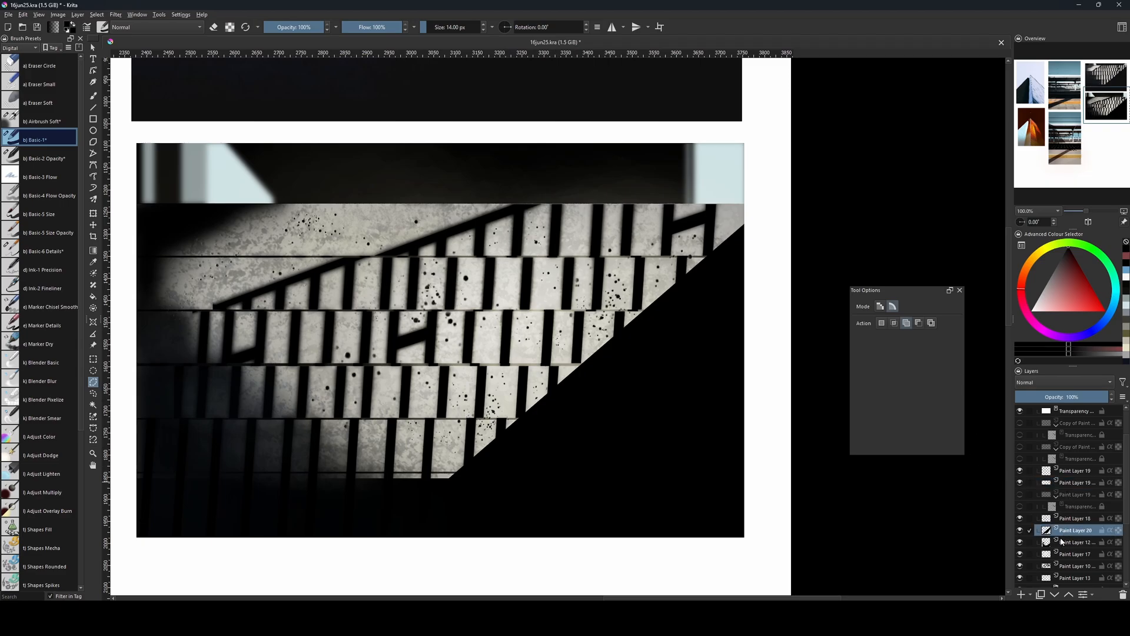
{"action": "left_click", "coordinate": [116, 14]}
{"action": "mouse_move", "coordinate": [194, 85]}
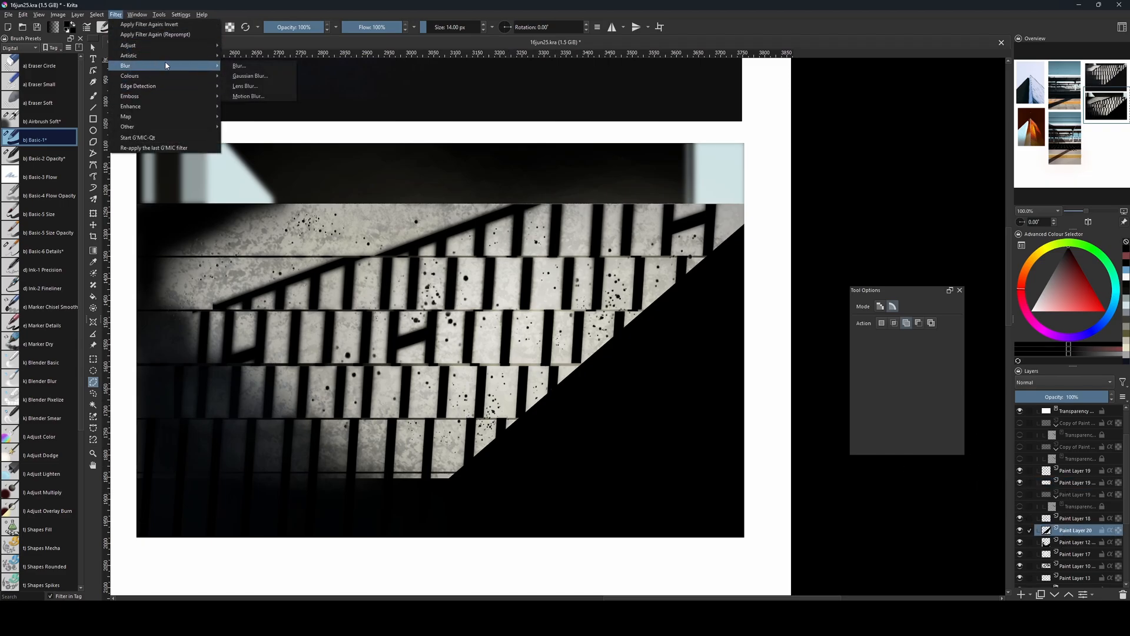
{"action": "left_click", "coordinate": [253, 78]}
{"action": "left_click_drag", "start_coordinate": [722, 385], "coordinate": [744, 386]}
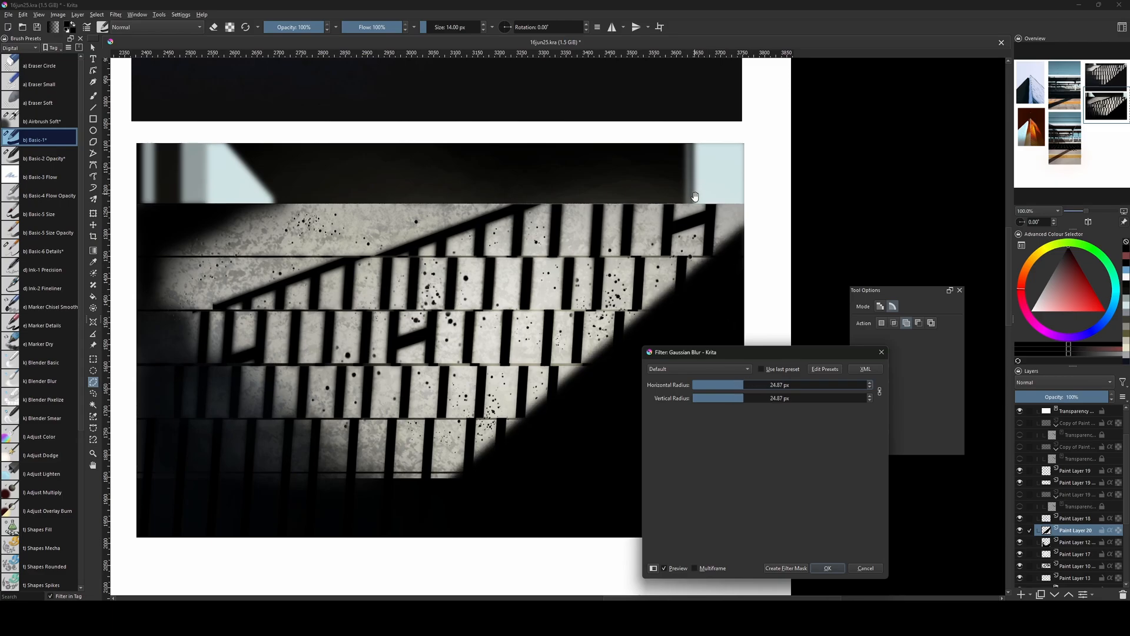
{"action": "left_click_drag", "start_coordinate": [695, 196], "coordinate": [612, 537]}
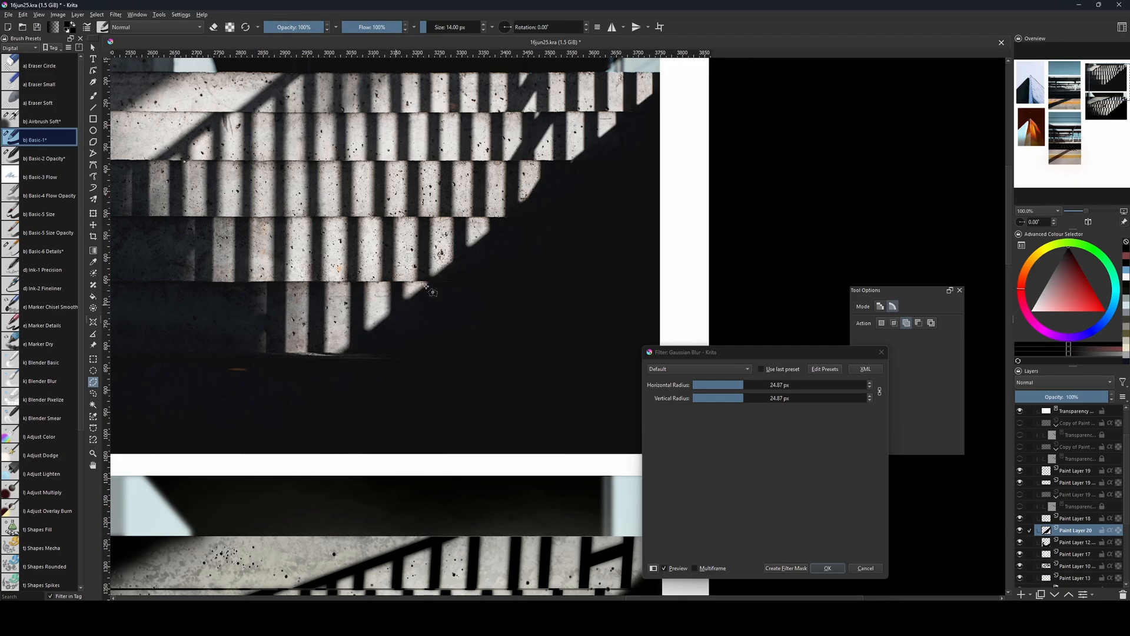
{"action": "left_click", "coordinate": [862, 571]}
Duplicate Paint Layer 20, hide the original, and apply a Gaussian Blur of 38.47 px to the copy.
{"action": "mouse_move", "coordinate": [610, 540]}
{"action": "left_mouse_down"}
{"action": "mouse_move", "coordinate": [611, 247]}
{"action": "mouse_move", "coordinate": [626, 211]}
{"action": "left_mouse_up"}
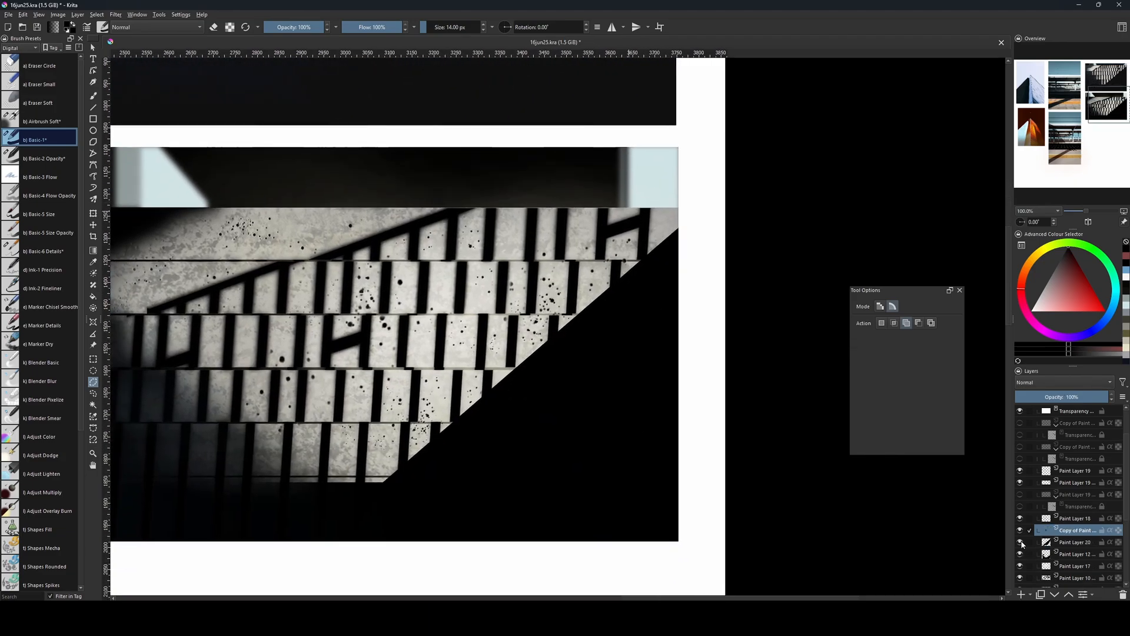
{"action": "key", "text": "b"}
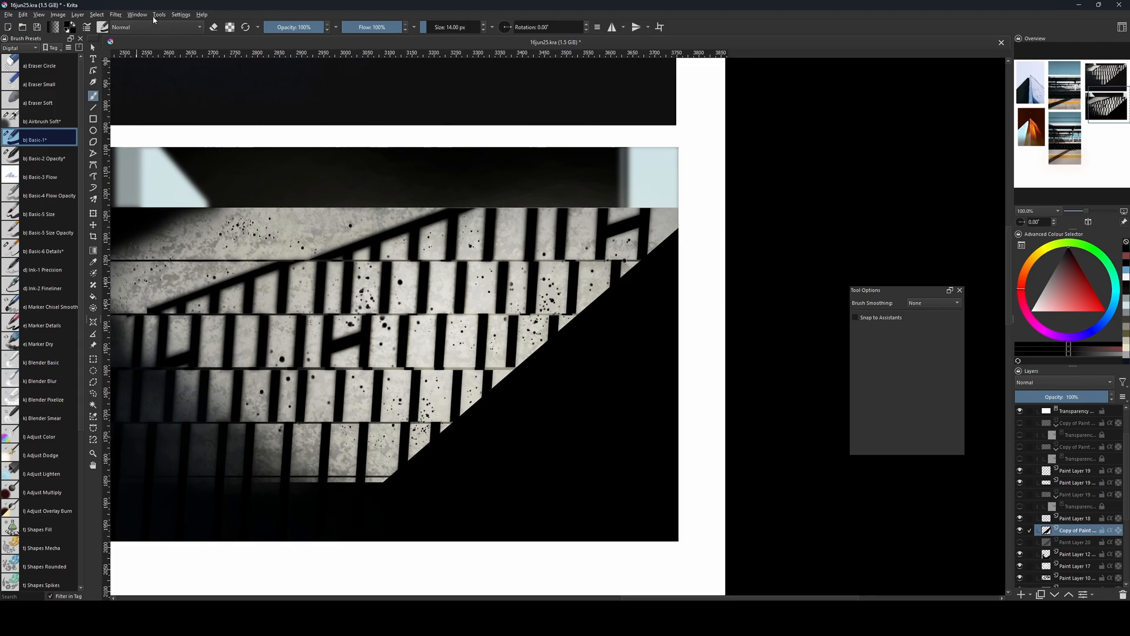
{"action": "left_click", "coordinate": [139, 16]}
{"action": "mouse_move", "coordinate": [116, 15]}
{"action": "mouse_move", "coordinate": [217, 67]}
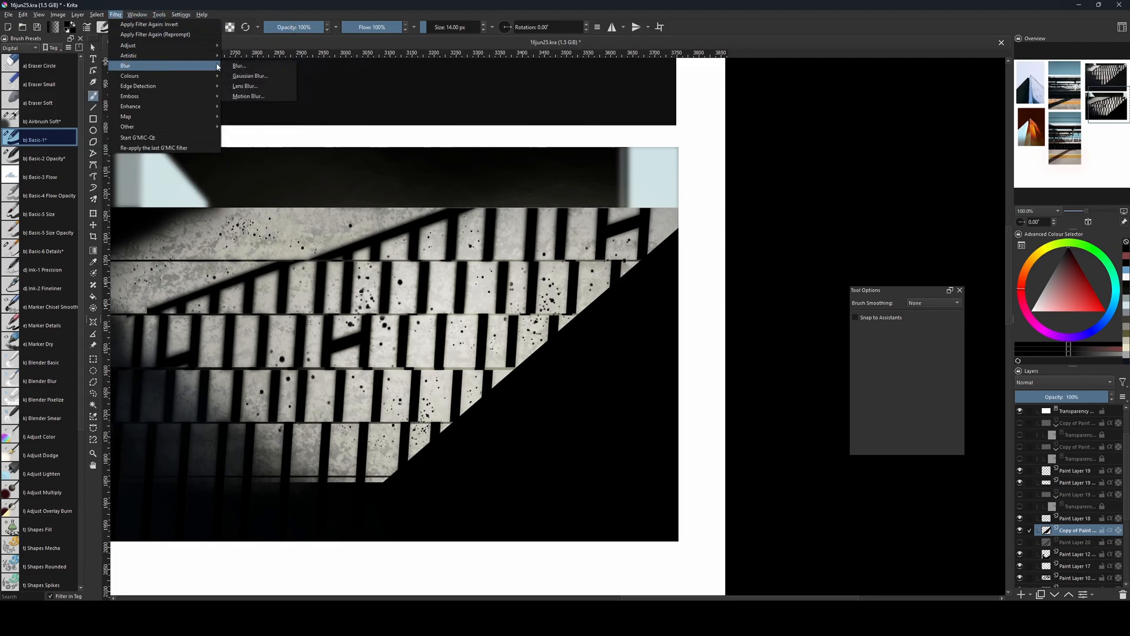
{"action": "left_click", "coordinate": [250, 76]}
{"action": "left_click_drag", "start_coordinate": [724, 390], "coordinate": [752, 390]}
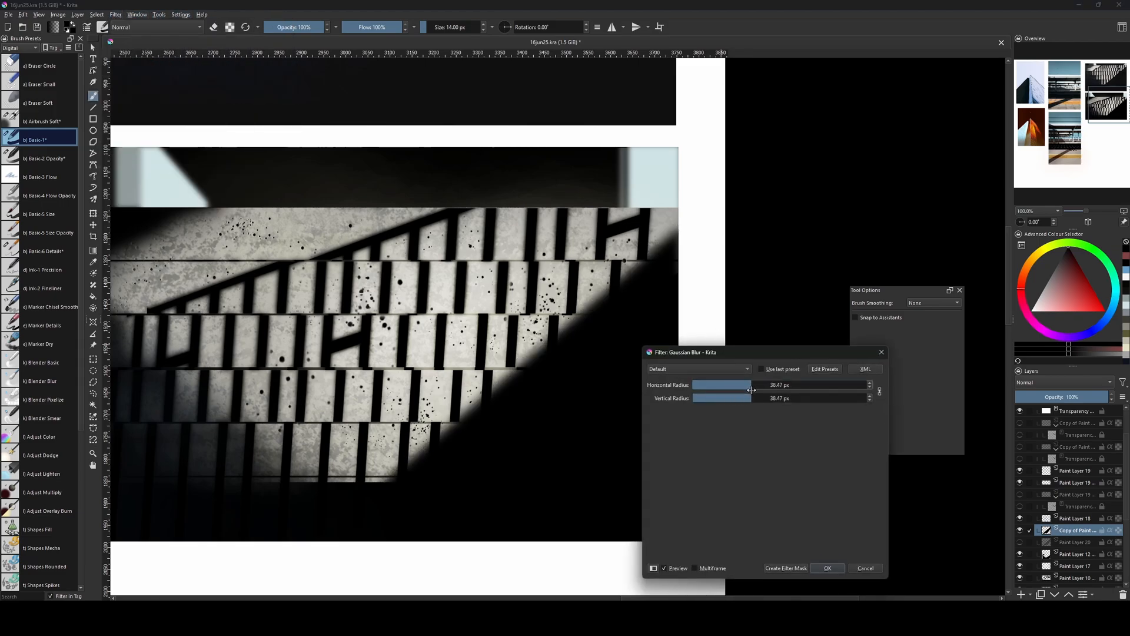
{"action": "left_click", "coordinate": [823, 570]}
{"action": "left_click_drag", "start_coordinate": [647, 140], "coordinate": [645, 439]}
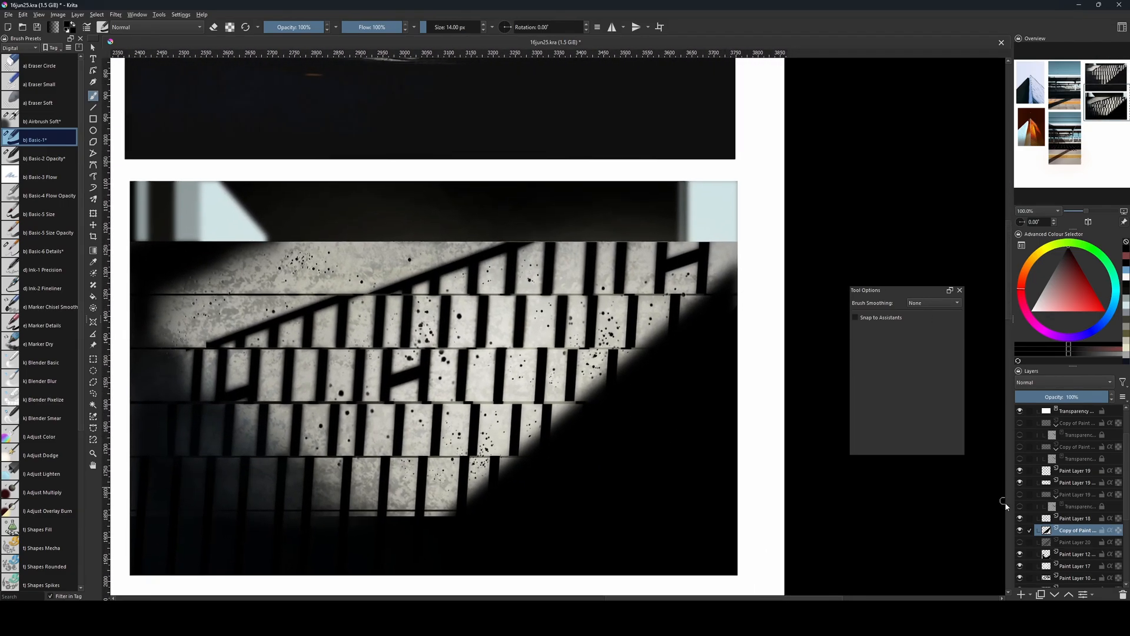
Show the original Paint Layer 20 again and set up the Airbrush Soft brush as an eraser at 342 px.
{"action": "left_click", "coordinate": [1020, 542]}
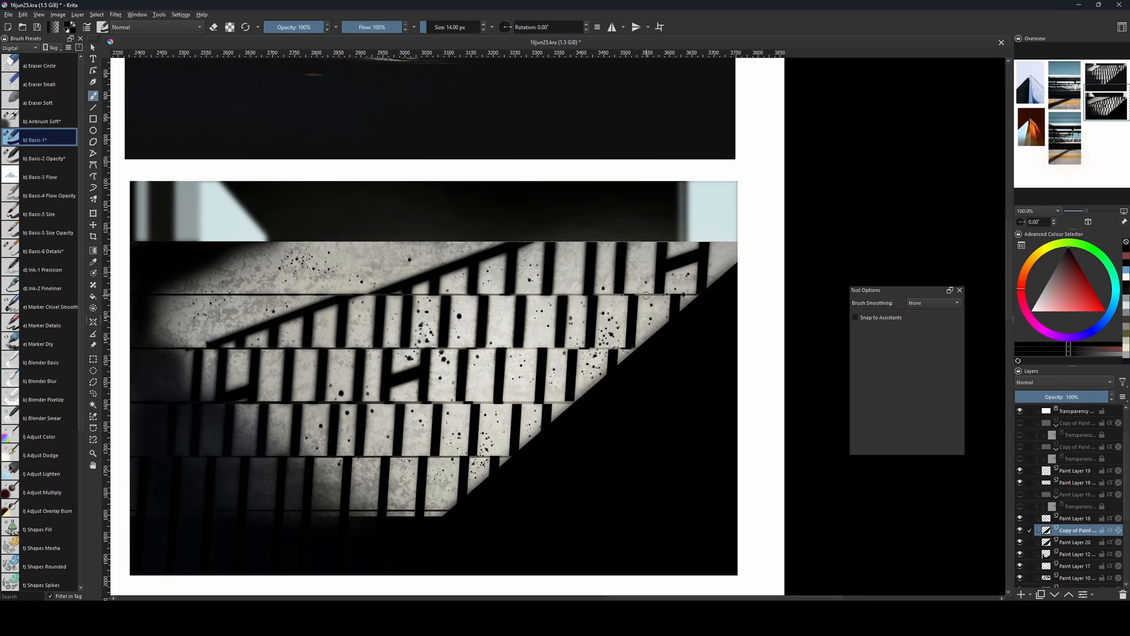
{"action": "key", "text": "bracketright"}
{"action": "left_click", "coordinate": [42, 121]}
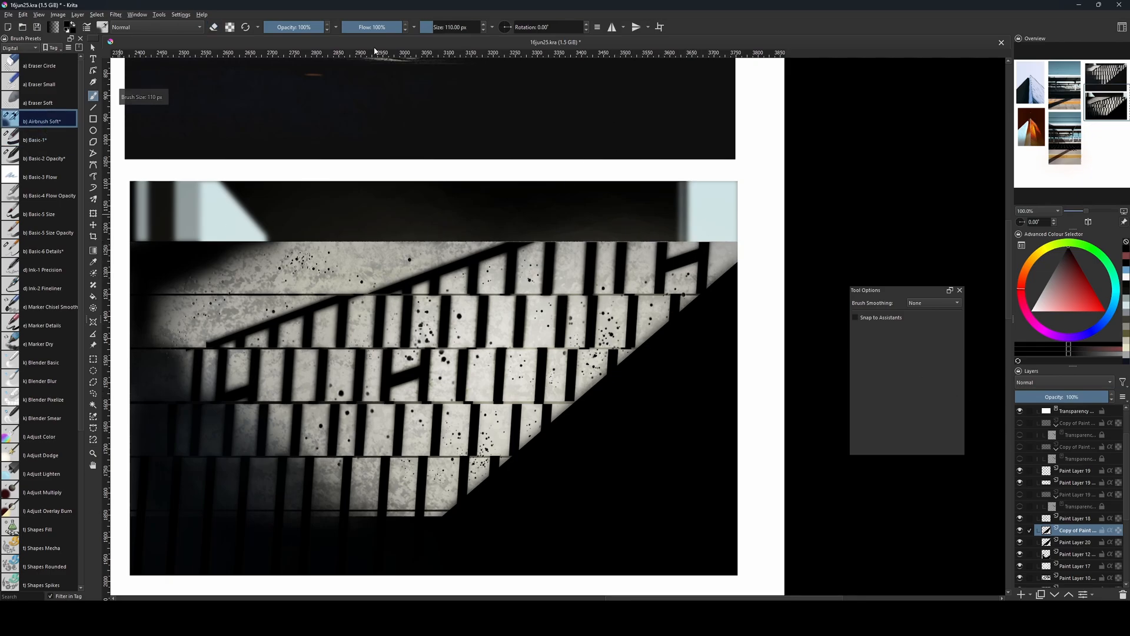
{"action": "key", "text": "ctrl+z"}
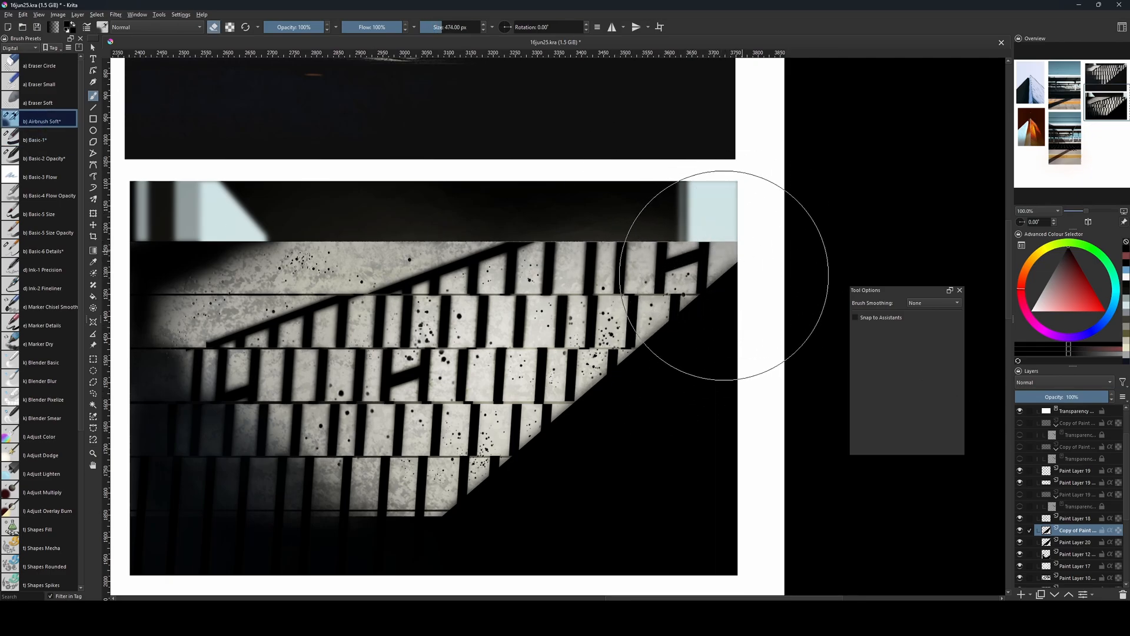
{"action": "key", "text": "e"}
{"action": "key", "text": "bracketleft"}
{"action": "key", "text": "bracketleft"}
{"action": "key", "text": "bracketleft"}
{"action": "key", "text": "bracketleft"}
{"action": "key", "text": "bracketleft"}
{"action": "key", "text": "bracketleft"}
{"action": "key", "text": "bracketleft"}
{"action": "key", "text": "bracketleft"}
{"action": "key", "text": "bracketleft"}
{"action": "key", "text": "bracketleft"}
{"action": "key", "text": "bracketleft"}
{"action": "key", "text": "bracketleft"}
{"action": "key", "text": "bracketleft"}
{"action": "key", "text": "bracketleft"}
{"action": "key", "text": "bracketright"}
{"action": "key", "text": "bracketright"}
{"action": "key", "text": "bracketright"}
{"action": "key", "text": "bracketright"}
{"action": "key", "text": "bracketright"}
{"action": "key", "text": "bracketright"}
{"action": "key", "text": "bracketright"}
{"action": "key", "text": "bracketright"}
{"action": "key", "text": "bracketright"}
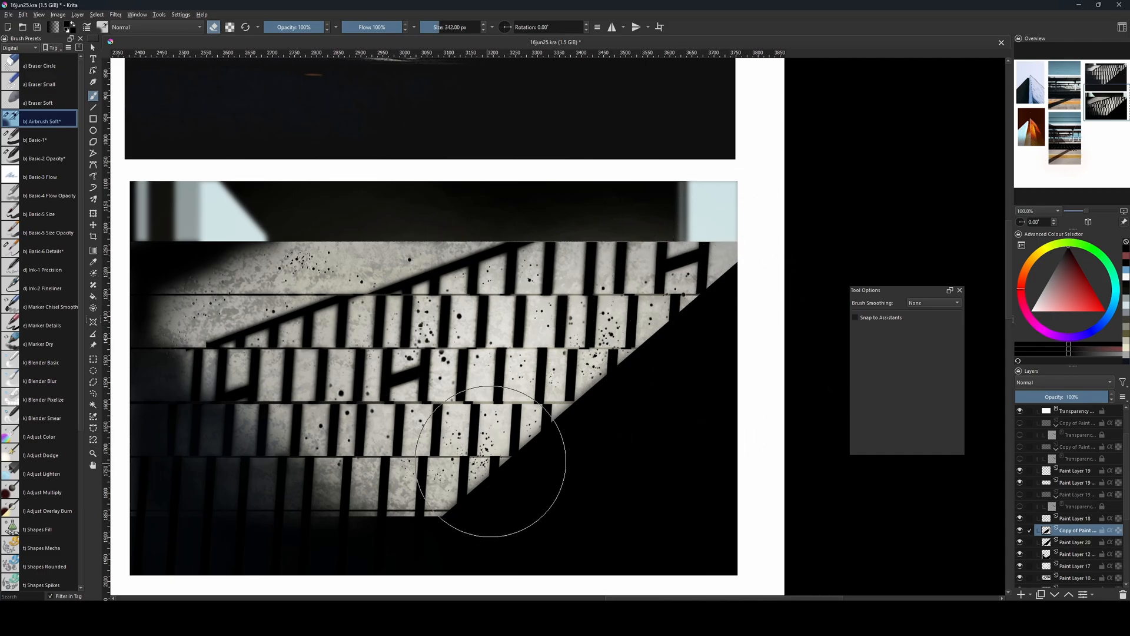
{"action": "left_click_drag", "start_coordinate": [591, 489], "coordinate": [576, 441]}
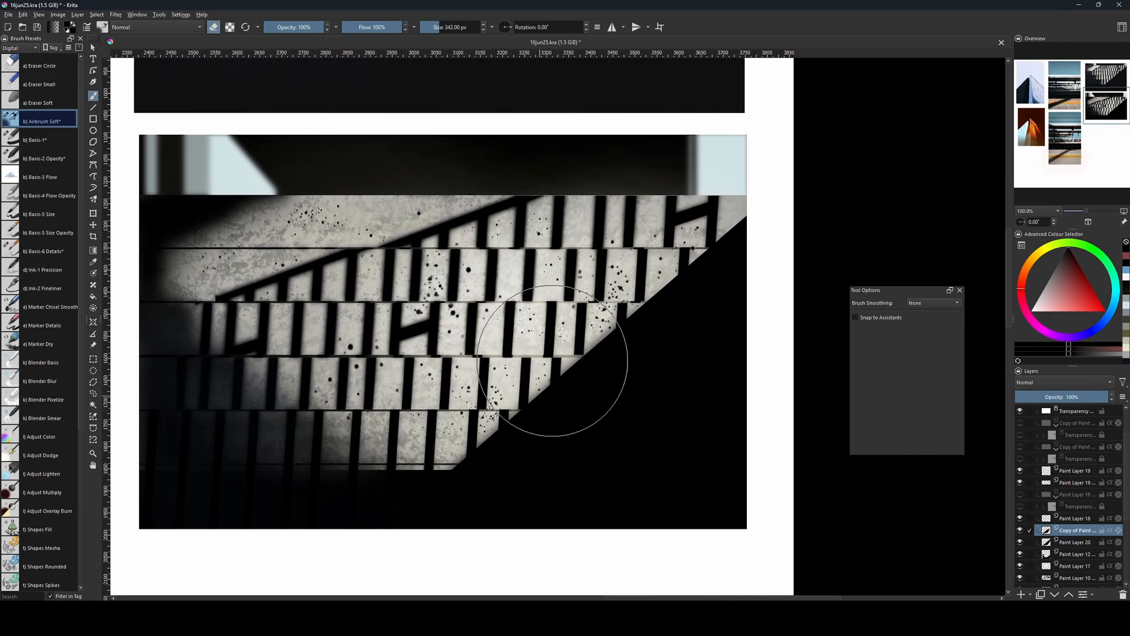
Erase the sharp lower part of the diagonal shadow edge on Paint Layer 20, using the soft airbrush eraser at about 176 to 300 px.
{"action": "left_click", "coordinate": [1063, 543]}
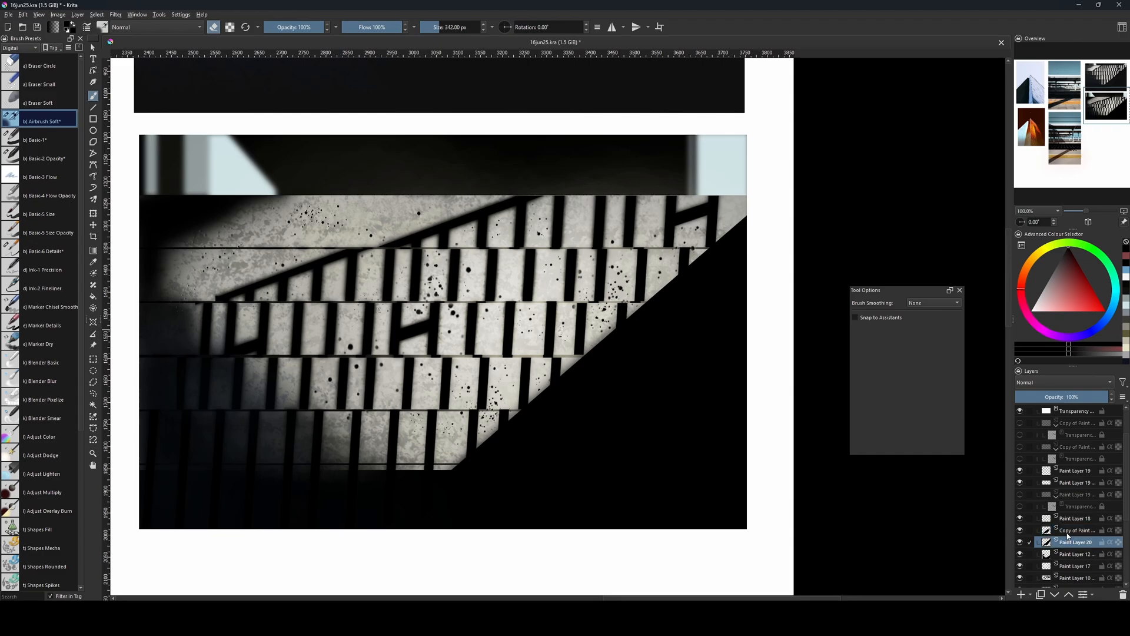
{"action": "key", "text": "bracketleft"}
{"action": "key", "text": "bracketleft"}
{"action": "key", "text": "bracketleft"}
{"action": "key", "text": "bracketleft"}
{"action": "key", "text": "bracketleft"}
{"action": "key", "text": "bracketleft"}
{"action": "key", "text": "bracketleft"}
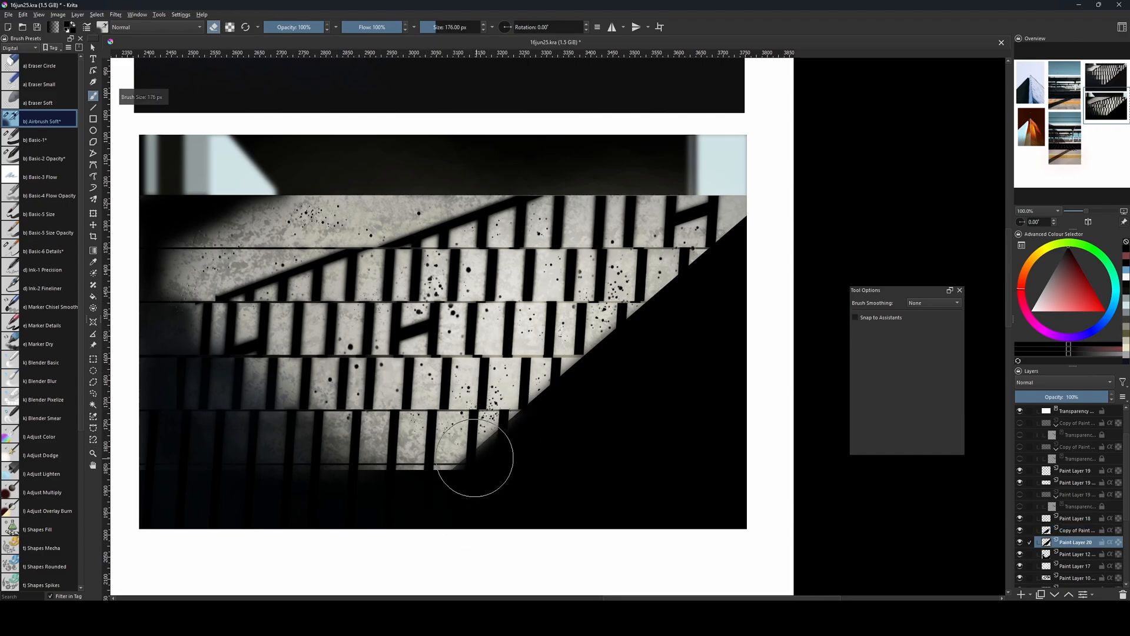
{"action": "key", "text": "bracketright"}
{"action": "key", "text": "bracketright"}
{"action": "key", "text": "bracketright"}
{"action": "key", "text": "bracketright"}
{"action": "key", "text": "bracketright"}
{"action": "key", "text": "bracketright"}
{"action": "key", "text": "bracketright"}
{"action": "key", "text": "bracketright"}
{"action": "key", "text": "bracketright"}
{"action": "key", "text": "bracketright"}
{"action": "key", "text": "bracketleft"}
{"action": "key", "text": "bracketleft"}
{"action": "key", "text": "bracketleft"}
{"action": "key", "text": "bracketleft"}
{"action": "key", "text": "bracketleft"}
{"action": "key", "text": "bracketleft"}
{"action": "key", "text": "bracketleft"}
{"action": "key", "text": "bracketleft"}
{"action": "key", "text": "bracketleft"}
{"action": "key", "text": "bracketleft"}
{"action": "key", "text": "bracketleft"}
{"action": "key", "text": "bracketleft"}
{"action": "key", "text": "bracketleft"}
{"action": "key", "text": "bracketleft"}
{"action": "key", "text": "bracketleft"}
{"action": "key", "text": "bracketleft"}
{"action": "key", "text": "bracketleft"}
{"action": "key", "text": "bracketleft"}
{"action": "key", "text": "bracketleft"}
{"action": "key", "text": "bracketleft"}
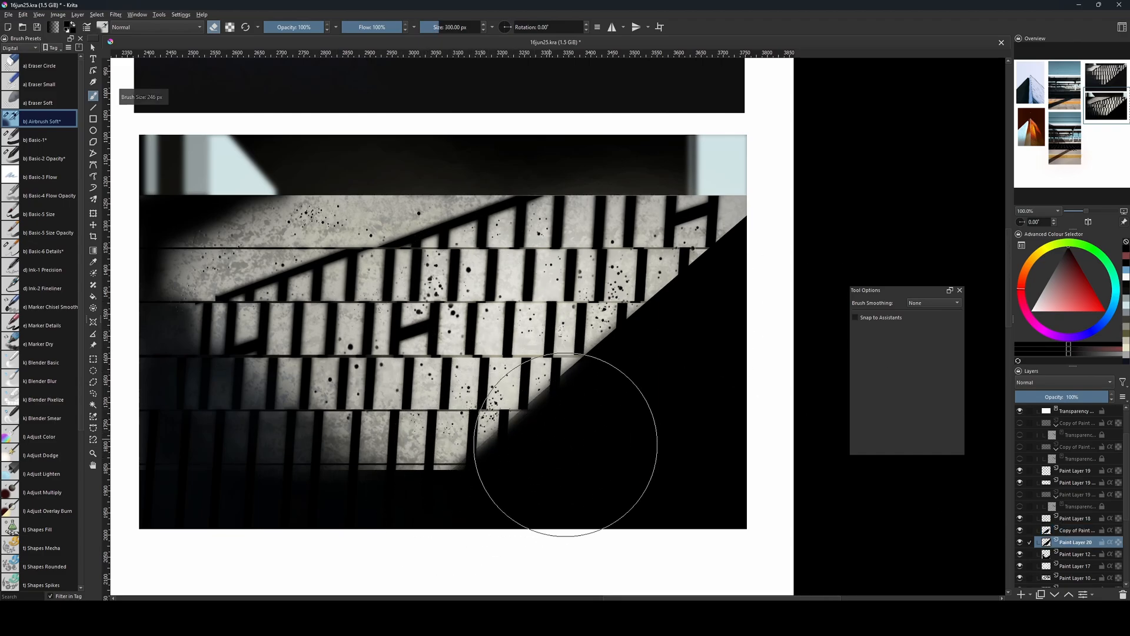
Apply a Gaussian Blur of 9.35 px to Paint Layer 20.
{"action": "left_click", "coordinate": [115, 15]}
{"action": "mouse_move", "coordinate": [171, 65]}
{"action": "left_click", "coordinate": [256, 76]}
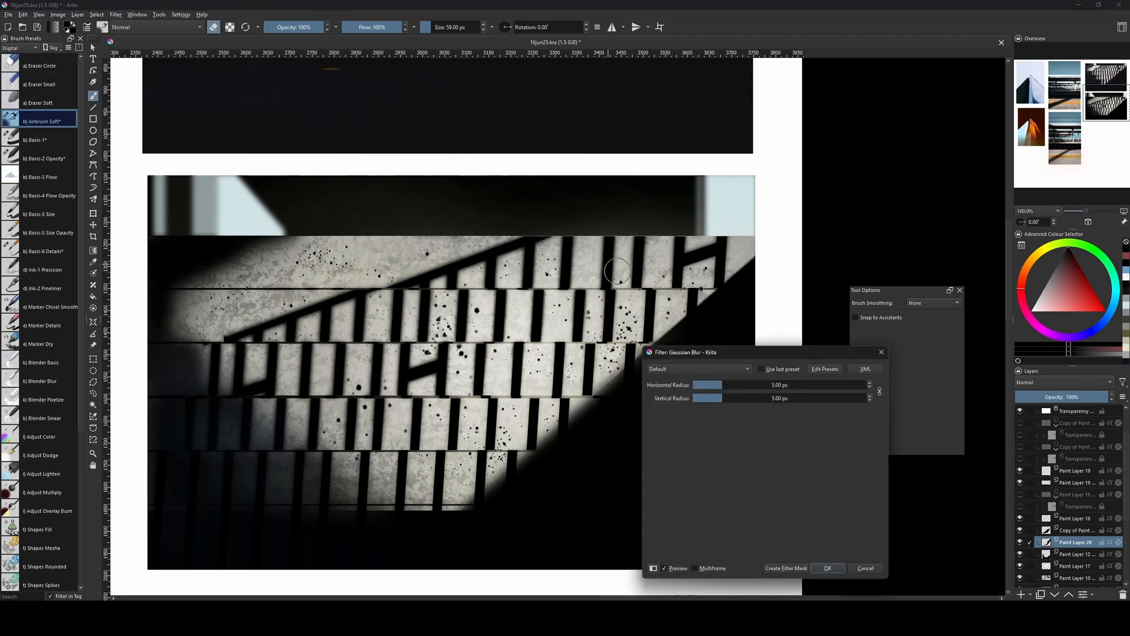
{"action": "left_click_drag", "start_coordinate": [723, 386], "coordinate": [730, 388]}
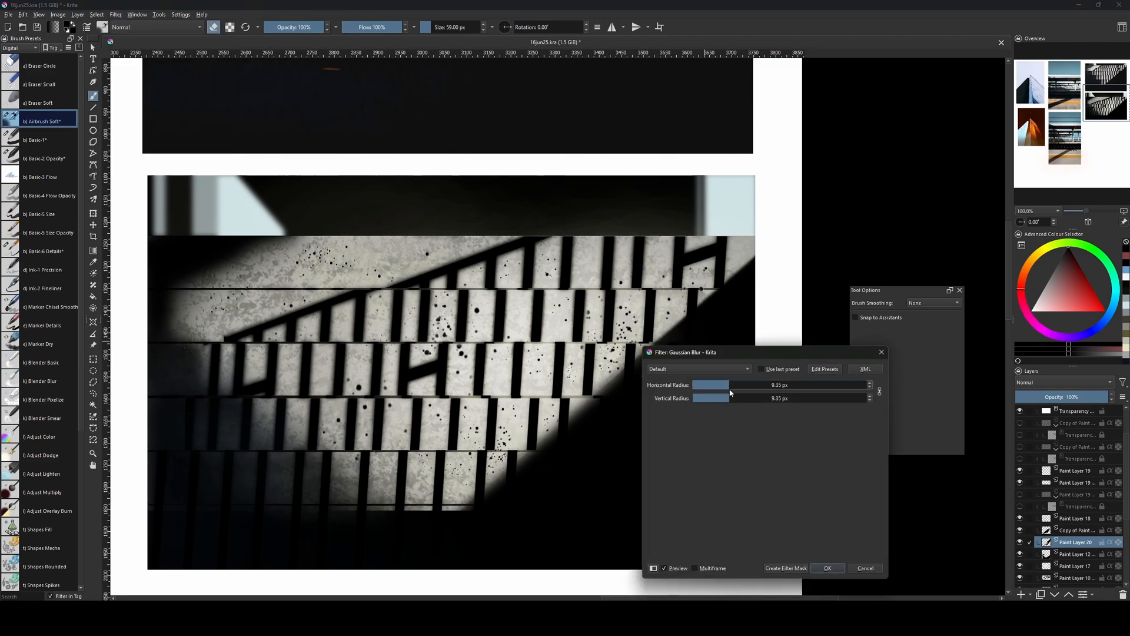
{"action": "left_click", "coordinate": [826, 569]}
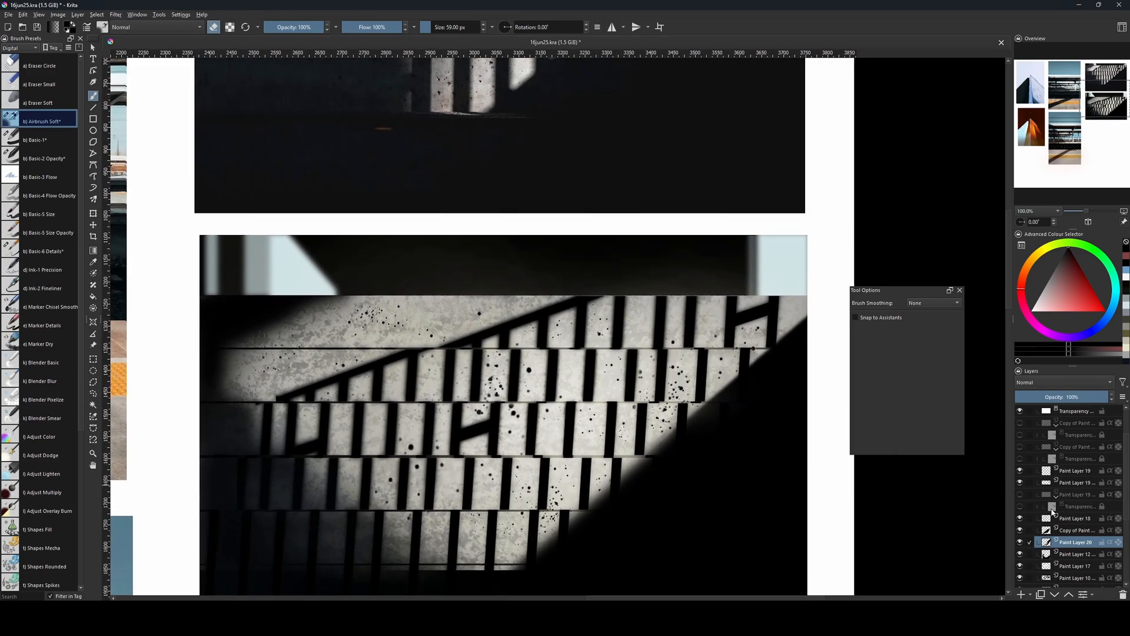
Add a paint layer above Paint Layer 18 and compare the lower steps of the reference photo with the recreated picture.
{"action": "key", "text": "bracketleft"}
{"action": "left_click", "coordinate": [1045, 515]}
{"action": "key", "text": "Insert"}
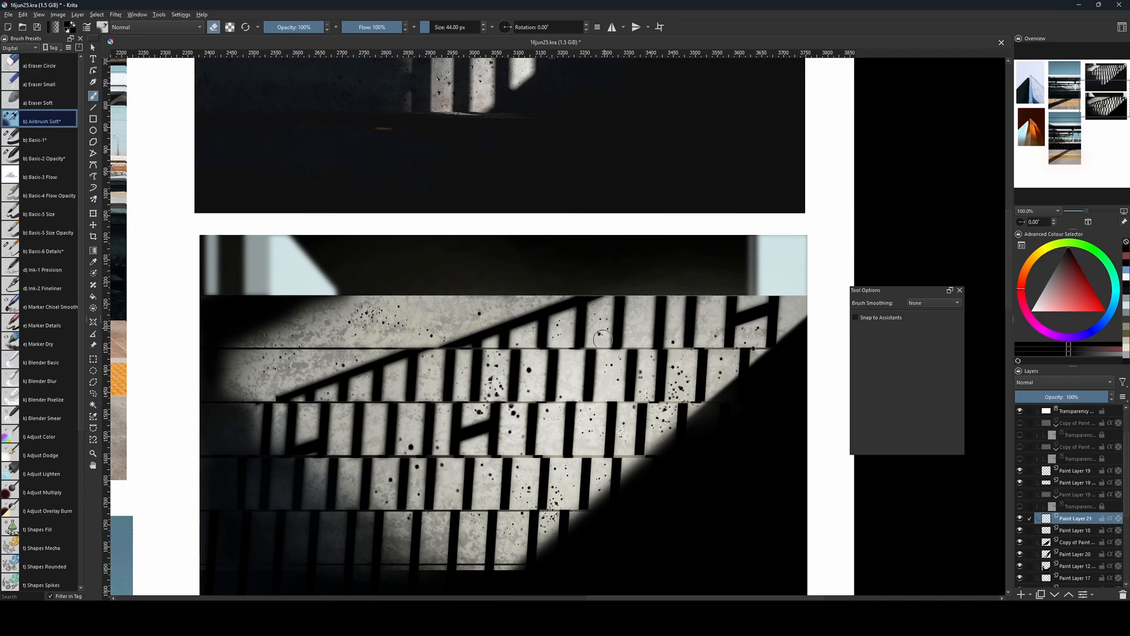
{"action": "mouse_move", "coordinate": [643, 259]}
{"action": "left_mouse_down"}
{"action": "mouse_move", "coordinate": [665, 538]}
{"action": "mouse_move", "coordinate": [666, 462]}
{"action": "left_mouse_up"}
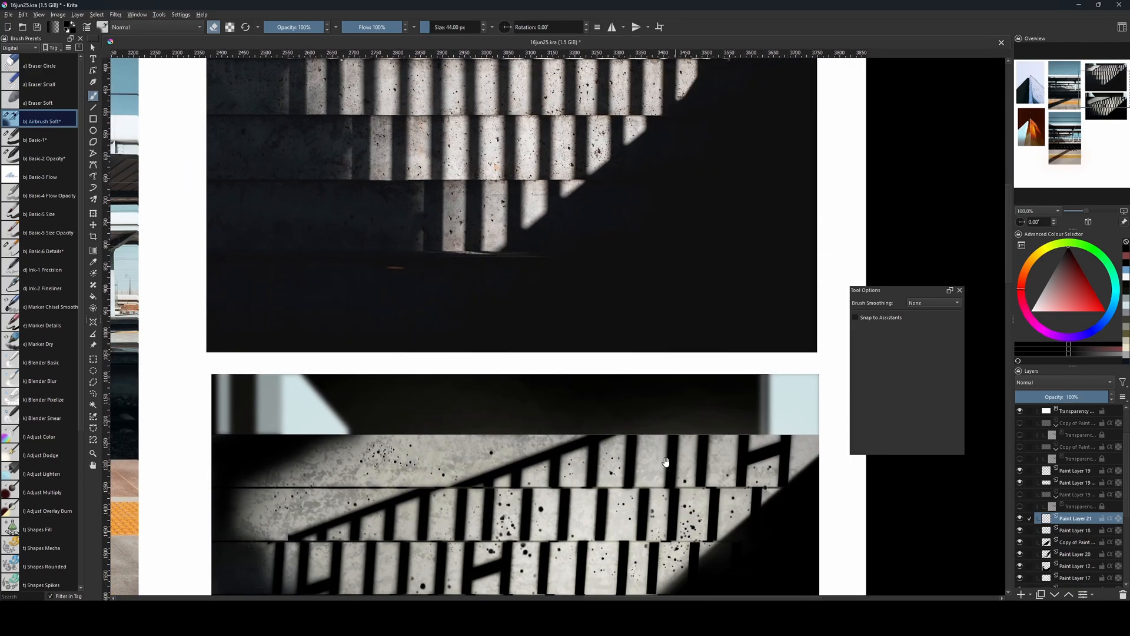
{"action": "left_click_drag", "start_coordinate": [680, 534], "coordinate": [744, 258]}
{"action": "left_click_drag", "start_coordinate": [704, 393], "coordinate": [657, 536]}
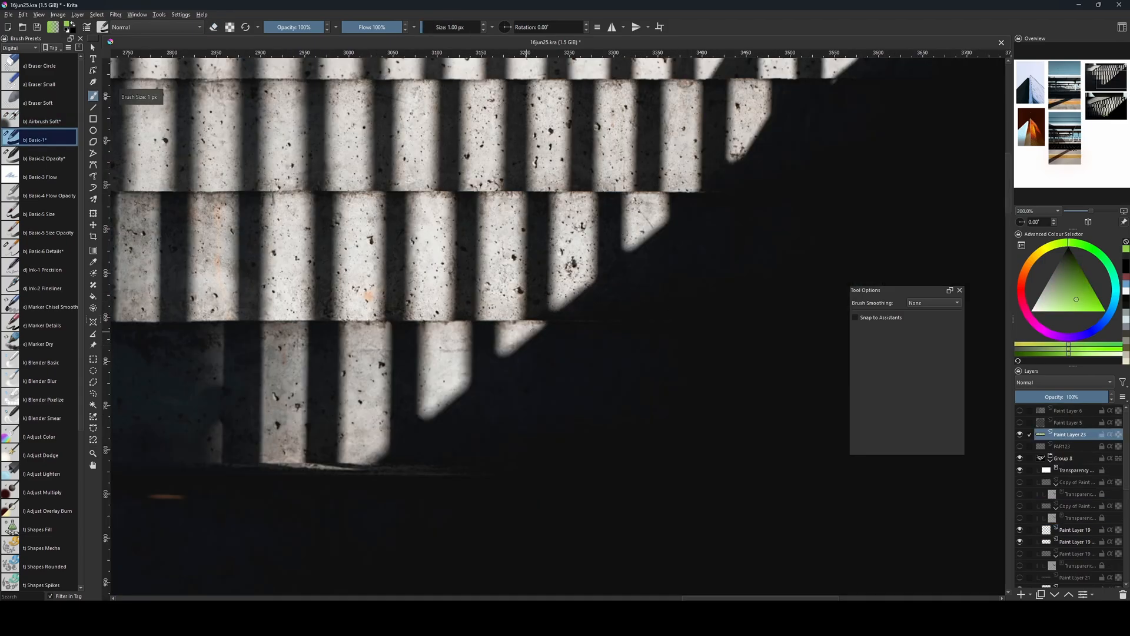
Try straight guide lines along the reference photo's lower step edges with the Basic-1 brush at 1 px, and undo them.
{"action": "mouse_move", "coordinate": [588, 383]}
{"action": "left_mouse_down"}
{"action": "mouse_move", "coordinate": [417, 372]}
{"action": "mouse_move", "coordinate": [471, 365]}
{"action": "mouse_move", "coordinate": [429, 367]}
{"action": "mouse_move", "coordinate": [447, 366]}
{"action": "left_mouse_up"}
{"action": "key", "text": "ctrl+z"}
{"action": "left_click", "coordinate": [402, 372], "text": "ctrl"}
{"action": "key", "text": "v"}
{"action": "key", "text": "ctrl+z"}
{"action": "key", "text": "ctrl+z"}
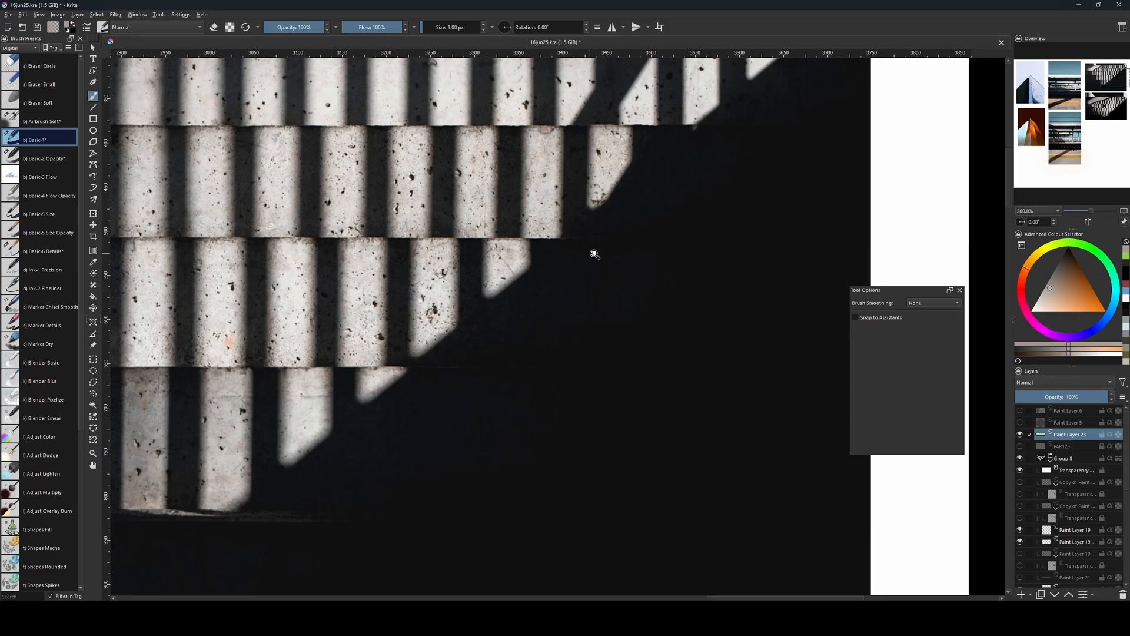
{"action": "key", "text": "v"}
{"action": "left_click_drag", "start_coordinate": [564, 237], "coordinate": [637, 237]}
{"action": "key", "text": "ctrl+z"}
{"action": "key", "text": "1"}
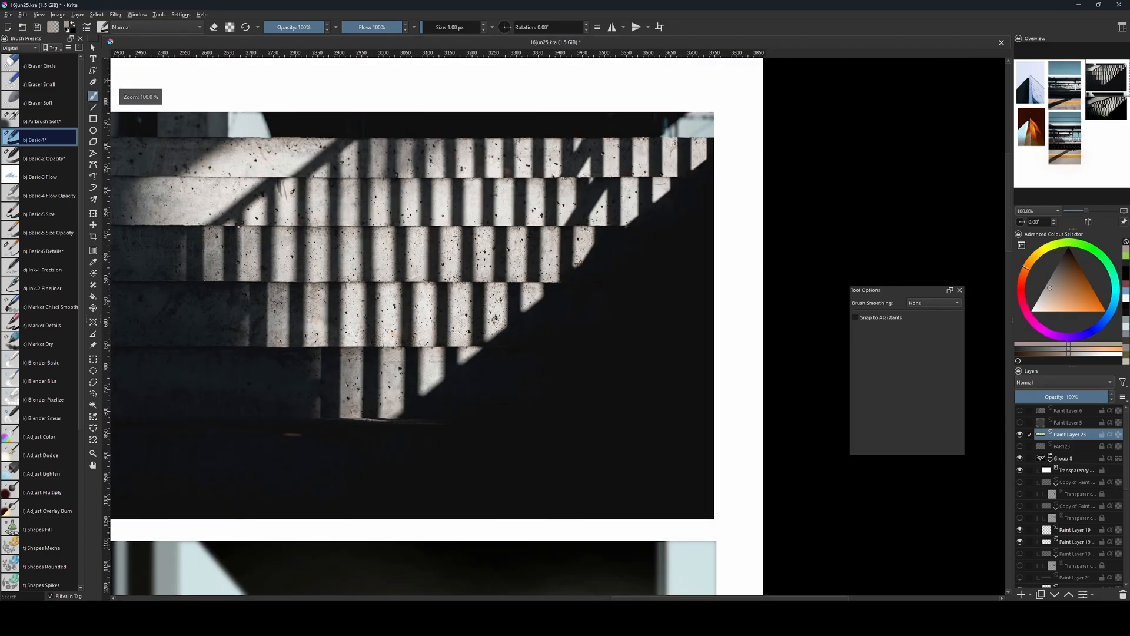
Try a long horizontal guide line, clear the marks on Paint Layer 23, and compare the lowest steps of both pictures.
{"action": "left_click_drag", "start_coordinate": [568, 441], "coordinate": [643, 525]}
{"action": "scroll", "coordinate": [626, 505], "scroll_direction": "down", "scroll_amount": 5}
{"action": "key", "text": "v"}
{"action": "left_click_drag", "start_coordinate": [208, 337], "coordinate": [782, 337]}
{"action": "key", "text": "minus"}
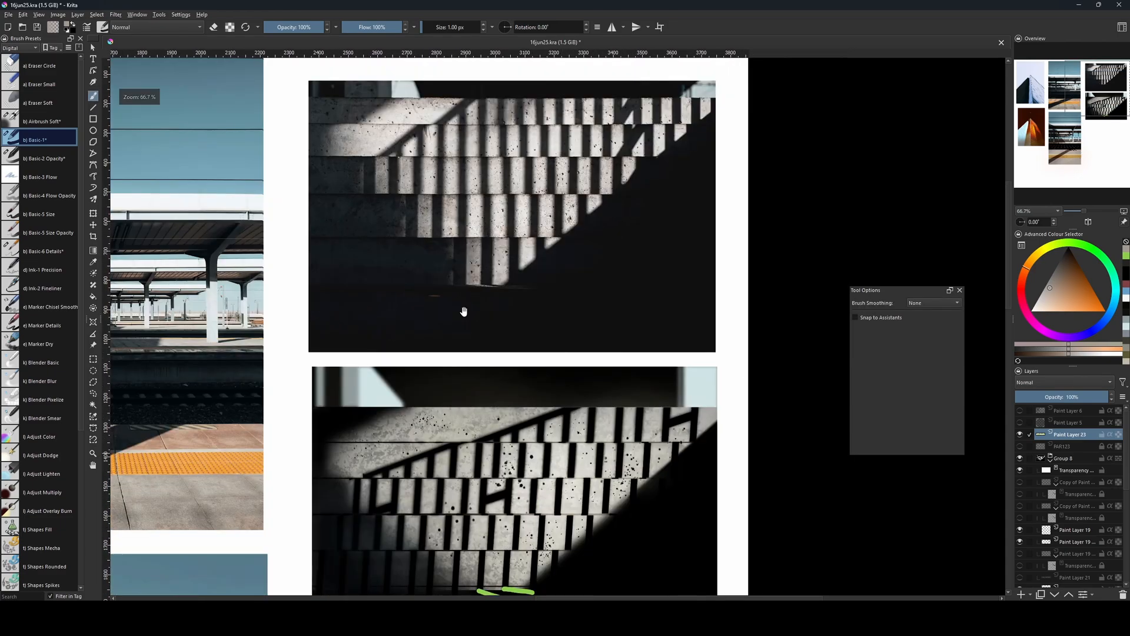
{"action": "scroll", "coordinate": [464, 310], "scroll_direction": "down", "scroll_amount": 3}
{"action": "left_click_drag", "start_coordinate": [587, 378], "coordinate": [563, 481]}
{"action": "left_click_drag", "start_coordinate": [586, 535], "coordinate": [594, 453]}
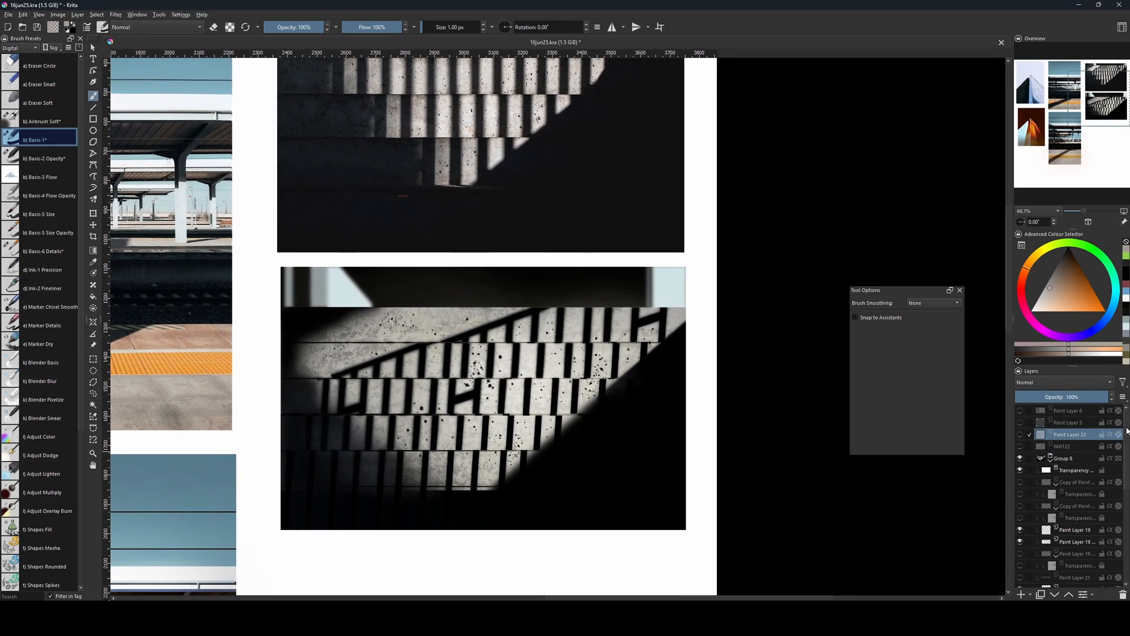
Delete Paint Layer 21 together with the hidden Paint Layer 19 copy and its transparency mask, and make Paint Layer 18 active.
{"action": "scroll", "coordinate": [1128, 431], "scroll_direction": "down", "scroll_amount": 3}
{"action": "left_click", "coordinate": [1073, 482]}
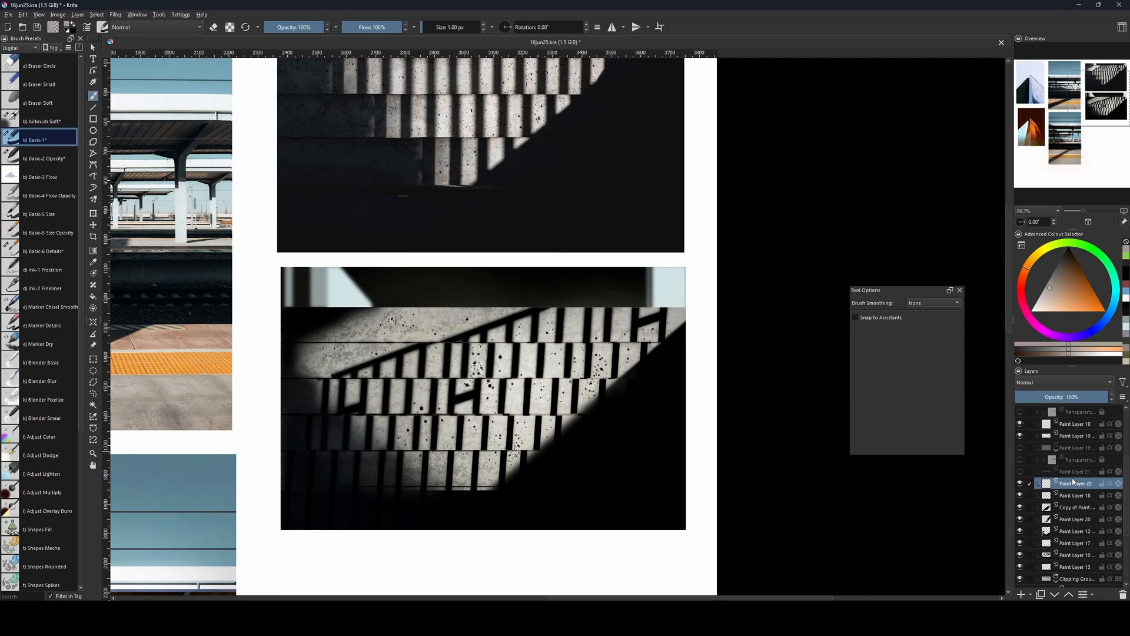
{"action": "left_click", "coordinate": [1071, 435]}
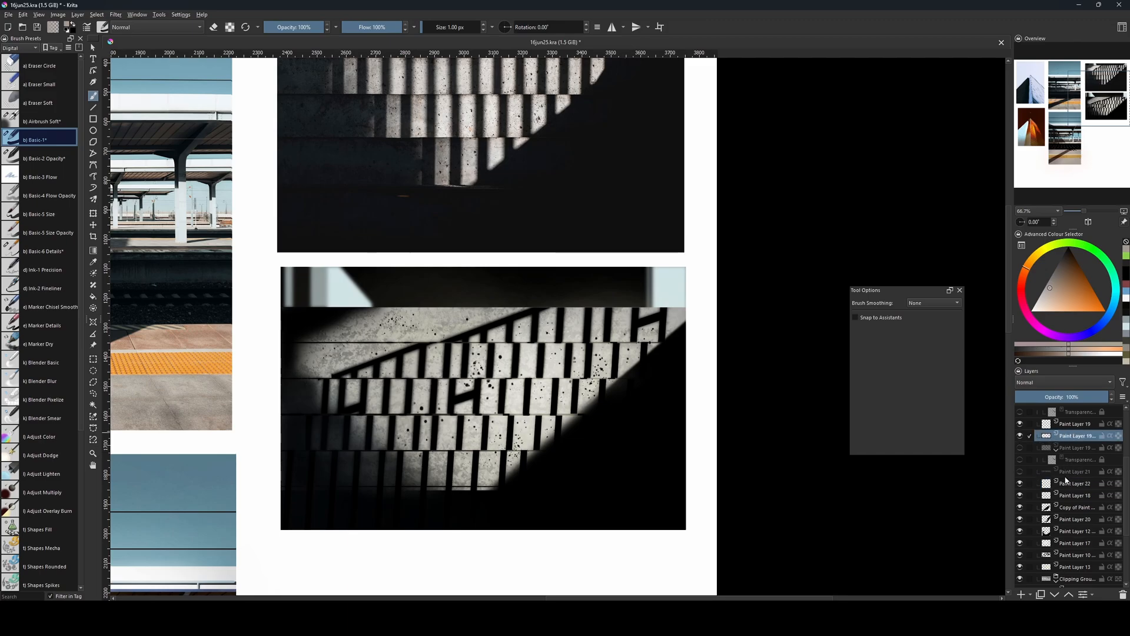
{"action": "left_click", "coordinate": [1067, 481]}
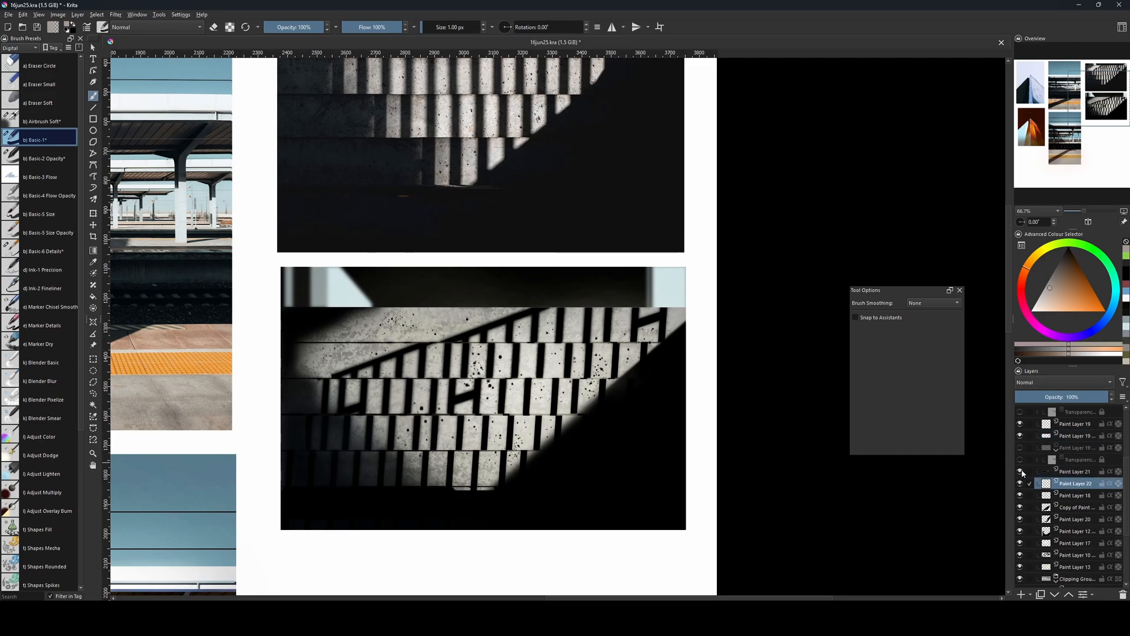
{"action": "left_click_drag", "start_coordinate": [1067, 471], "coordinate": [1104, 459]}
{"action": "key", "text": "shift+Delete"}
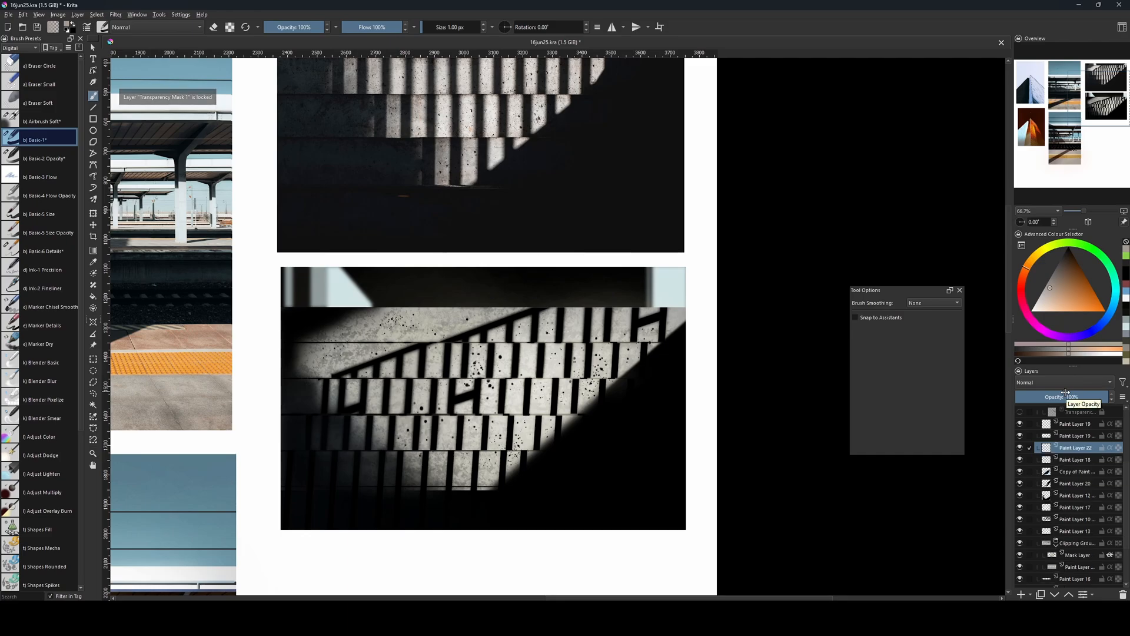
{"action": "left_click", "coordinate": [1052, 464]}
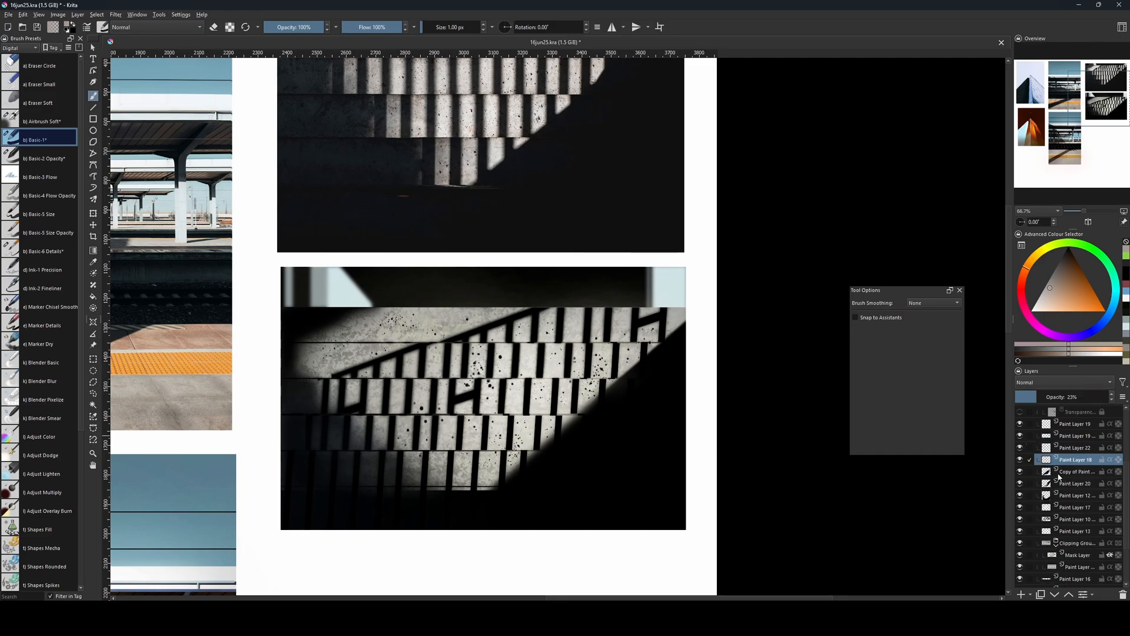
{"action": "left_click_drag", "start_coordinate": [452, 436], "coordinate": [487, 446]}
{"action": "key", "text": "ctrl+r"}
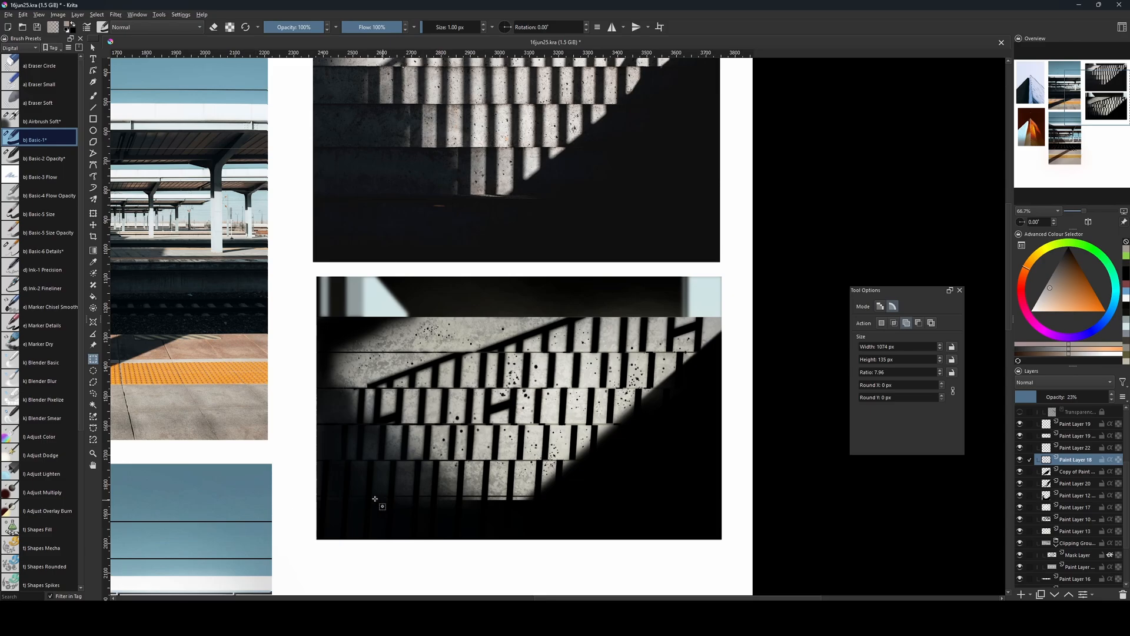
{"action": "left_click_drag", "start_coordinate": [341, 493], "coordinate": [653, 518]}
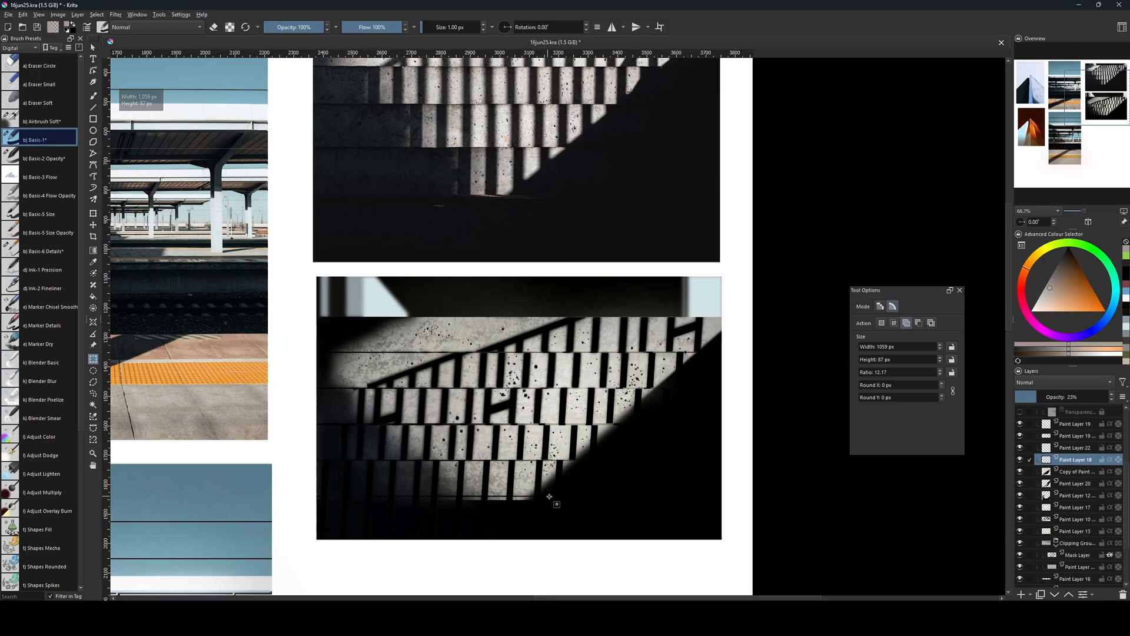
{"action": "left_click_drag", "start_coordinate": [568, 497], "coordinate": [319, 528]}
{"action": "key", "text": "b"}
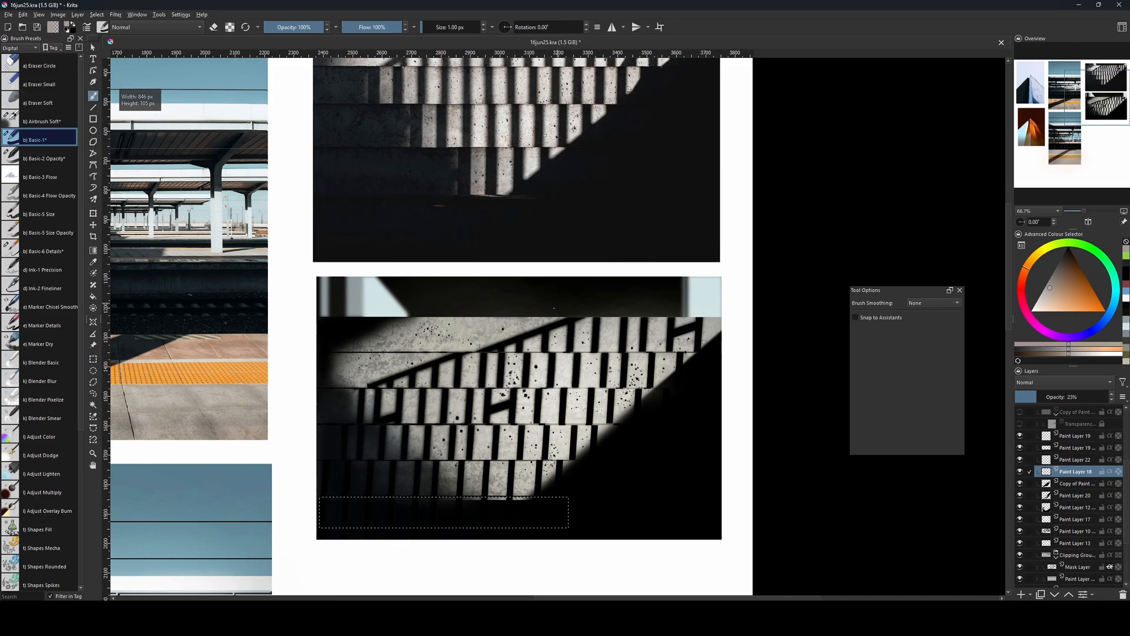
{"action": "key", "text": "bracketright"}
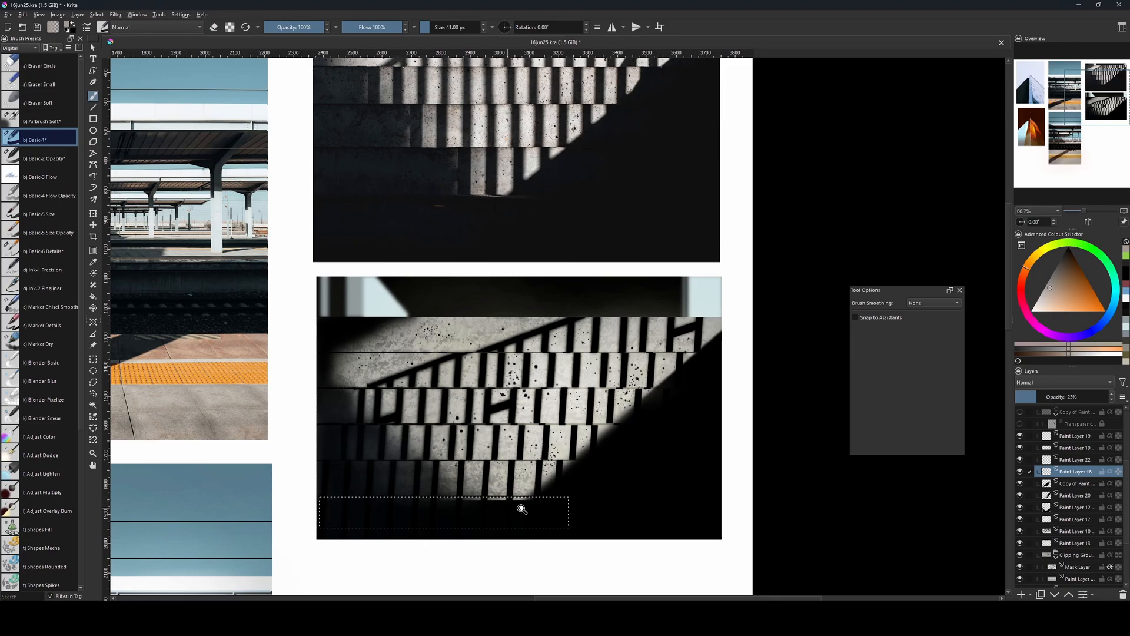
{"action": "key", "text": "ctrl+shift+a"}
Make a thin, wide rectangular selection along the bottom edge of the lowest lit step in the recreated picture.
{"action": "key", "text": "ctrl+r"}
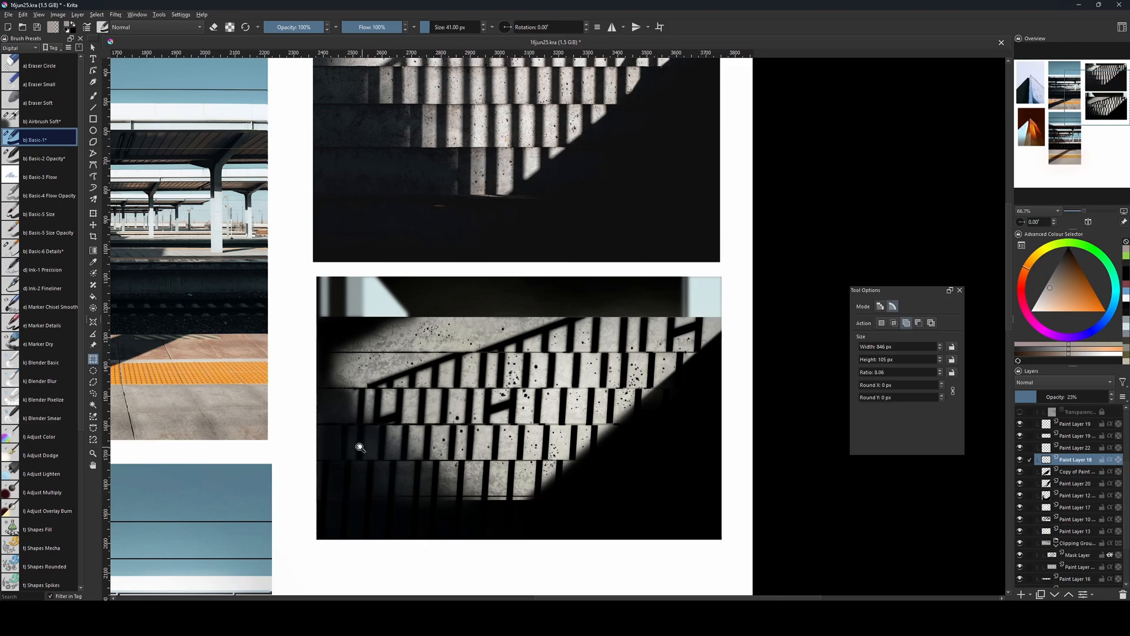
{"action": "key", "text": "1"}
{"action": "left_click_drag", "start_coordinate": [602, 501], "coordinate": [620, 416]}
{"action": "left_click_drag", "start_coordinate": [224, 473], "coordinate": [721, 478]}
On a new paint layer above Paint Layer 18, darken the selected strip with black using Airbrush Soft at about 201 px.
{"action": "key", "text": "b"}
{"action": "left_click", "coordinate": [41, 121]}
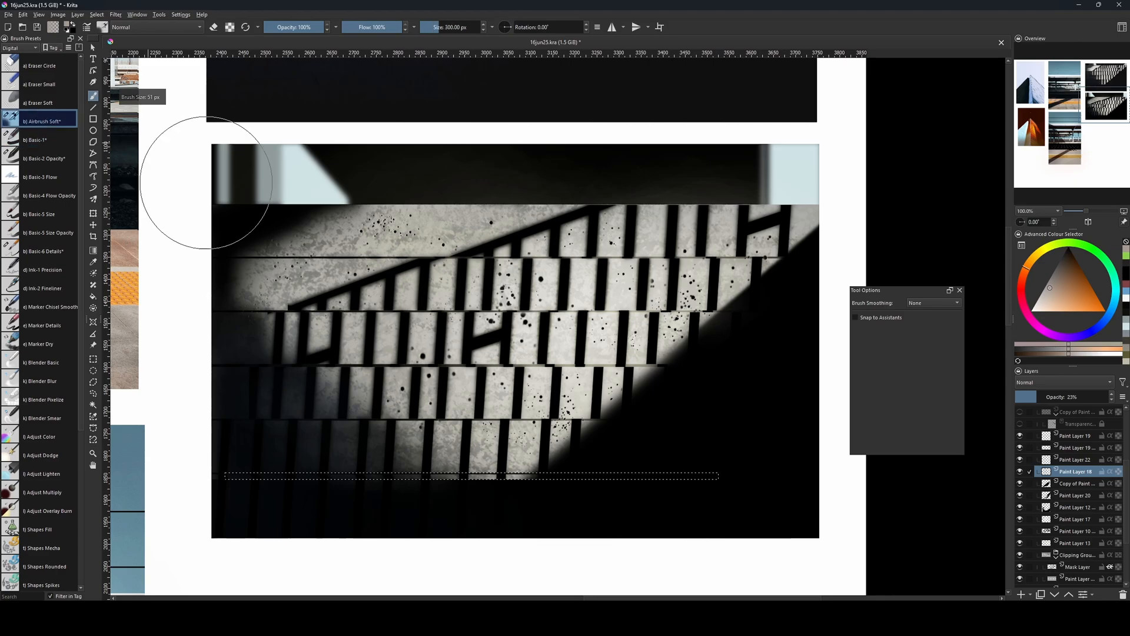
{"action": "mouse_move", "coordinate": [451, 454]}
{"action": "left_mouse_down", "text": "shift"}
{"action": "mouse_move", "coordinate": [383, 457]}
{"action": "mouse_move", "coordinate": [510, 479]}
{"action": "mouse_move", "coordinate": [479, 475]}
{"action": "left_mouse_up", "text": "shift"}
{"action": "key", "text": "bracketright"}
{"action": "key", "text": "bracketright"}
{"action": "key", "text": "bracketright"}
{"action": "key", "text": "bracketright"}
{"action": "key", "text": "bracketright"}
{"action": "key", "text": "bracketright"}
{"action": "key", "text": "bracketright"}
{"action": "key", "text": "bracketright"}
{"action": "key", "text": "bracketright"}
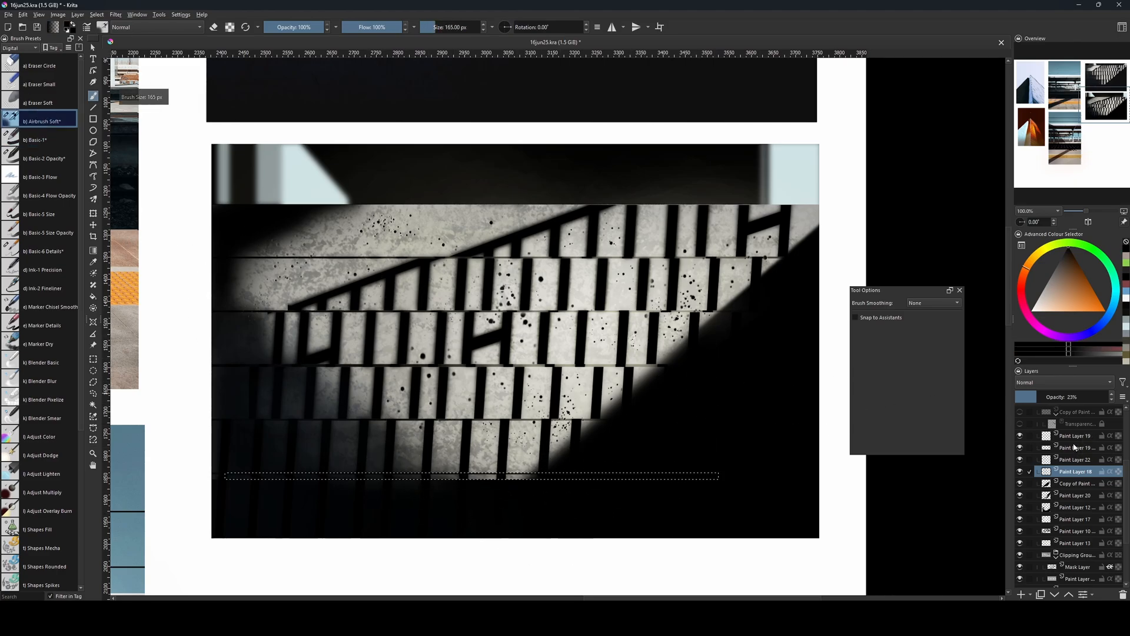
{"action": "key", "text": "Insert"}
{"action": "key", "text": "bracketright"}
{"action": "key", "text": "bracketright"}
{"action": "key", "text": "bracketright"}
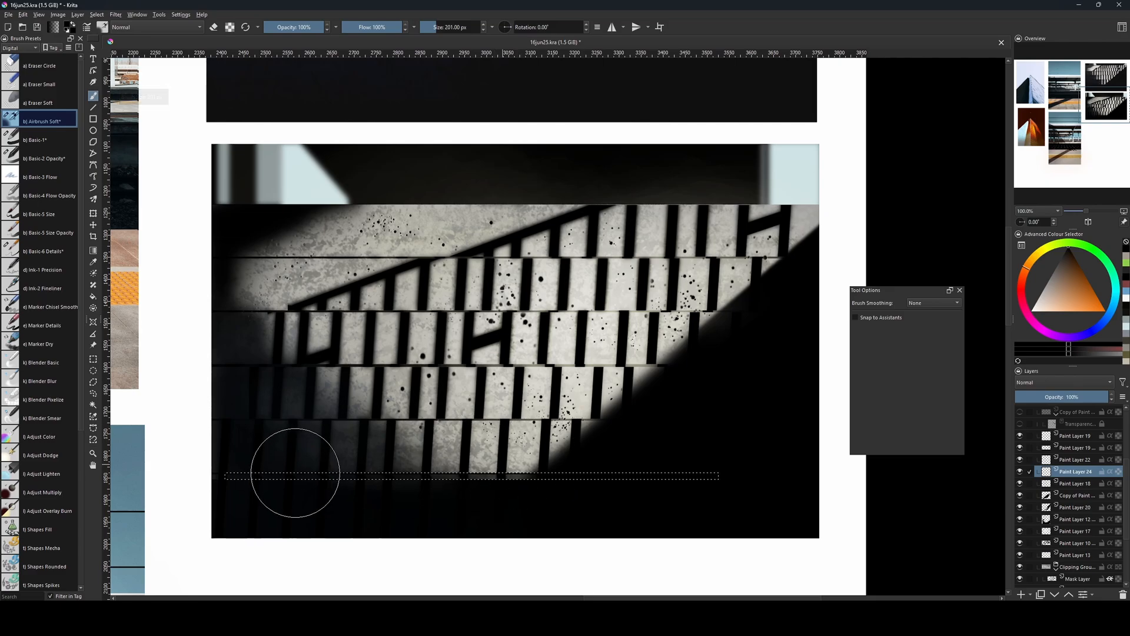
Pick a light concrete colour from the lowest step and airbrush a soft highlight into the selected strip beneath it.
{"action": "left_click", "coordinate": [526, 443], "text": "ctrl"}
{"action": "key", "text": "bracketleft"}
{"action": "key", "text": "bracketleft"}
{"action": "key", "text": "bracketleft"}
{"action": "key", "text": "bracketleft"}
{"action": "key", "text": "bracketleft"}
{"action": "key", "text": "bracketleft"}
{"action": "key", "text": "bracketleft"}
{"action": "key", "text": "bracketleft"}
{"action": "key", "text": "bracketleft"}
{"action": "key", "text": "bracketleft"}
{"action": "key", "text": "bracketleft"}
{"action": "key", "text": "bracketleft"}
{"action": "left_click_drag", "start_coordinate": [483, 469], "coordinate": [526, 466]}
{"action": "key", "text": "bracketright"}
{"action": "key", "text": "bracketright"}
{"action": "key", "text": "bracketright"}
{"action": "key", "text": "bracketright"}
{"action": "key", "text": "bracketright"}
{"action": "key", "text": "bracketright"}
{"action": "key", "text": "bracketright"}
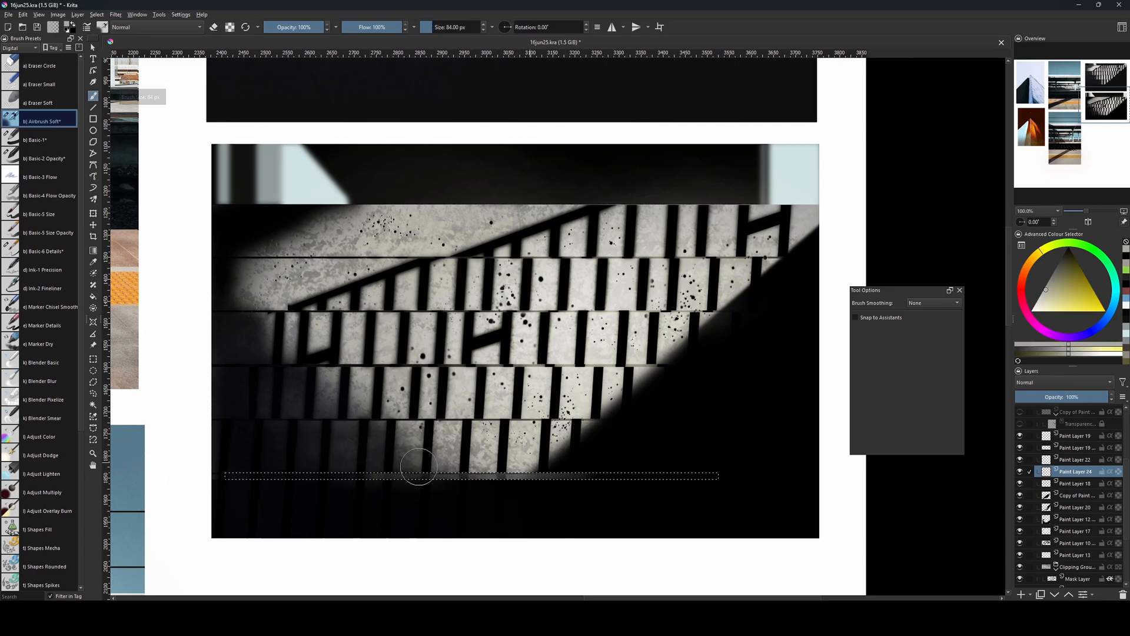
Extend the soft highlight along the strip beneath the lowest lit step, reduce the brush to 16 px, and deselect.
{"action": "mouse_move", "coordinate": [427, 442]}
{"action": "left_mouse_down"}
{"action": "mouse_move", "coordinate": [382, 554]}
{"action": "mouse_move", "coordinate": [382, 598]}
{"action": "mouse_move", "coordinate": [402, 531]}
{"action": "left_mouse_up"}
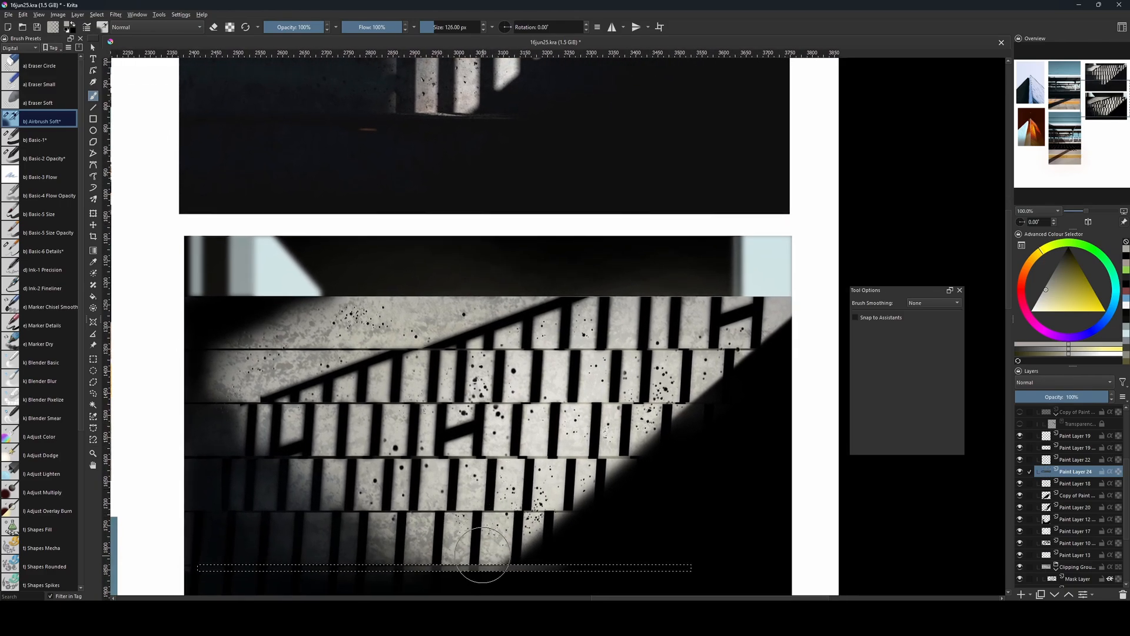
{"action": "key", "text": "bracketleft"}
{"action": "key", "text": "bracketleft"}
{"action": "key", "text": "bracketleft"}
{"action": "key", "text": "bracketleft"}
{"action": "key", "text": "bracketleft"}
{"action": "key", "text": "bracketleft"}
{"action": "key", "text": "bracketleft"}
{"action": "key", "text": "bracketleft"}
{"action": "key", "text": "bracketleft"}
{"action": "key", "text": "bracketleft"}
{"action": "key", "text": "bracketleft"}
{"action": "mouse_move", "coordinate": [481, 564]}
{"action": "left_mouse_down"}
{"action": "mouse_move", "coordinate": [519, 599]}
{"action": "mouse_move", "coordinate": [532, 538]}
{"action": "mouse_move", "coordinate": [615, 541]}
{"action": "mouse_move", "coordinate": [615, 525]}
{"action": "left_mouse_up"}
{"action": "key", "text": "bracketleft"}
{"action": "key", "text": "bracketleft"}
{"action": "key", "text": "bracketleft"}
{"action": "key", "text": "bracketleft"}
{"action": "key", "text": "bracketleft"}
{"action": "key", "text": "bracketleft"}
{"action": "key", "text": "bracketleft"}
{"action": "key", "text": "bracketleft"}
{"action": "key", "text": "bracketleft"}
{"action": "key", "text": "bracketleft"}
{"action": "key", "text": "bracketleft"}
{"action": "key", "text": "bracketleft"}
{"action": "key", "text": "bracketleft"}
{"action": "key", "text": "bracketleft"}
{"action": "key", "text": "bracketleft"}
{"action": "key", "text": "bracketleft"}
{"action": "key", "text": "bracketleft"}
{"action": "key", "text": "ctrl+shift+a"}
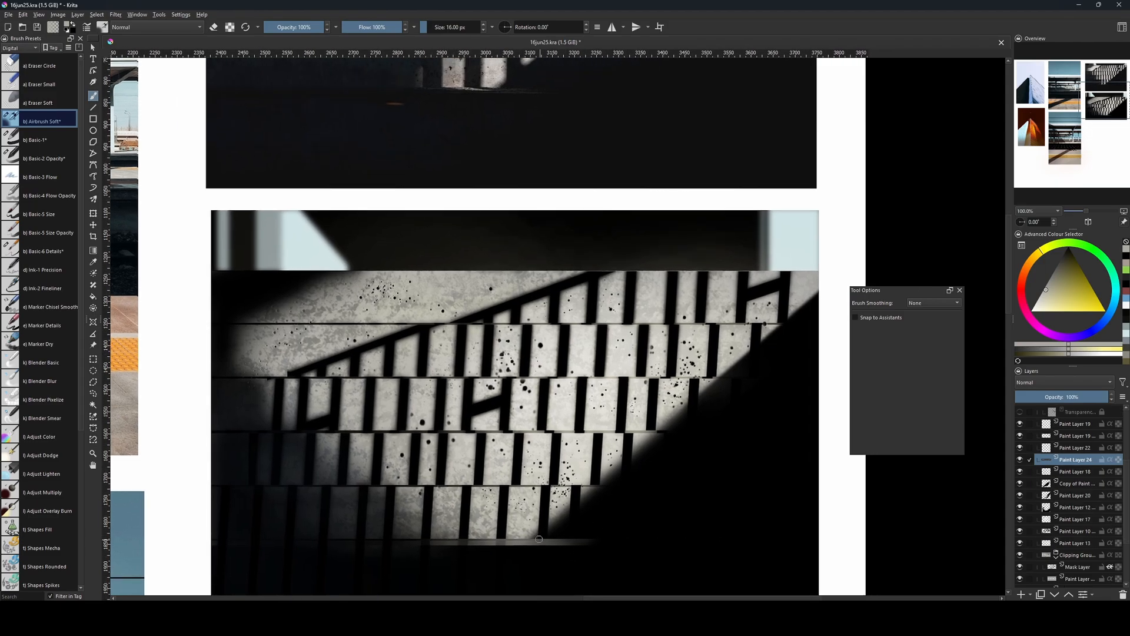
Check the reference's bottom highlight, outline a thin slanted wedge in the highlight strip with a polygonal selection, fill it, and deselect.
{"action": "left_click_drag", "start_coordinate": [510, 539], "coordinate": [534, 590]}
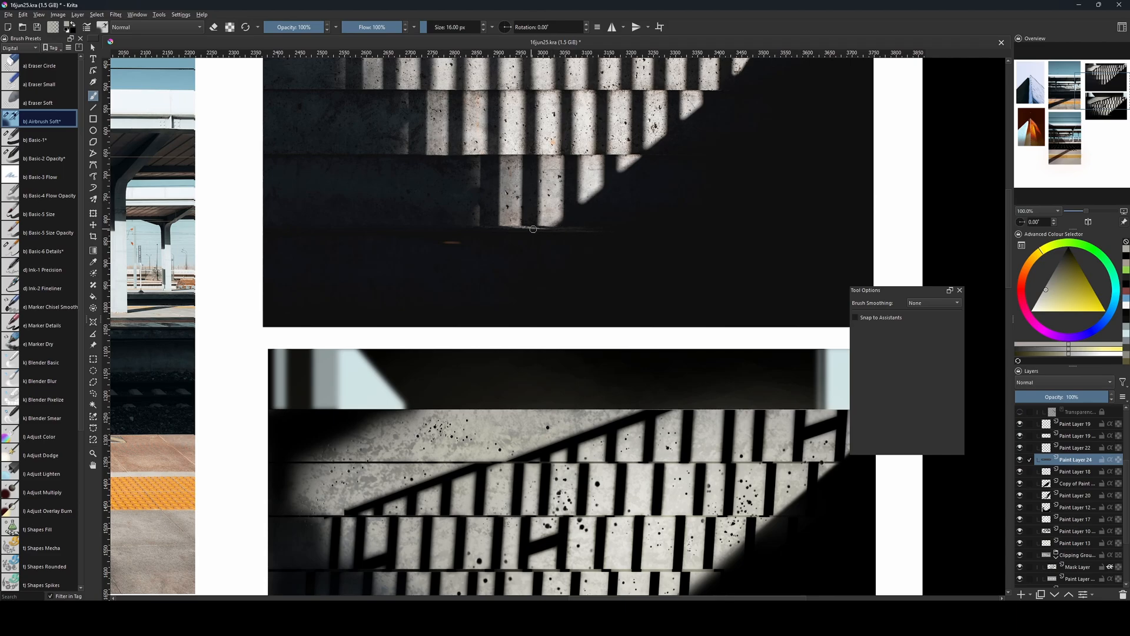
{"action": "left_click_drag", "start_coordinate": [707, 495], "coordinate": [701, 207]}
{"action": "left_click_drag", "start_coordinate": [671, 349], "coordinate": [623, 361]}
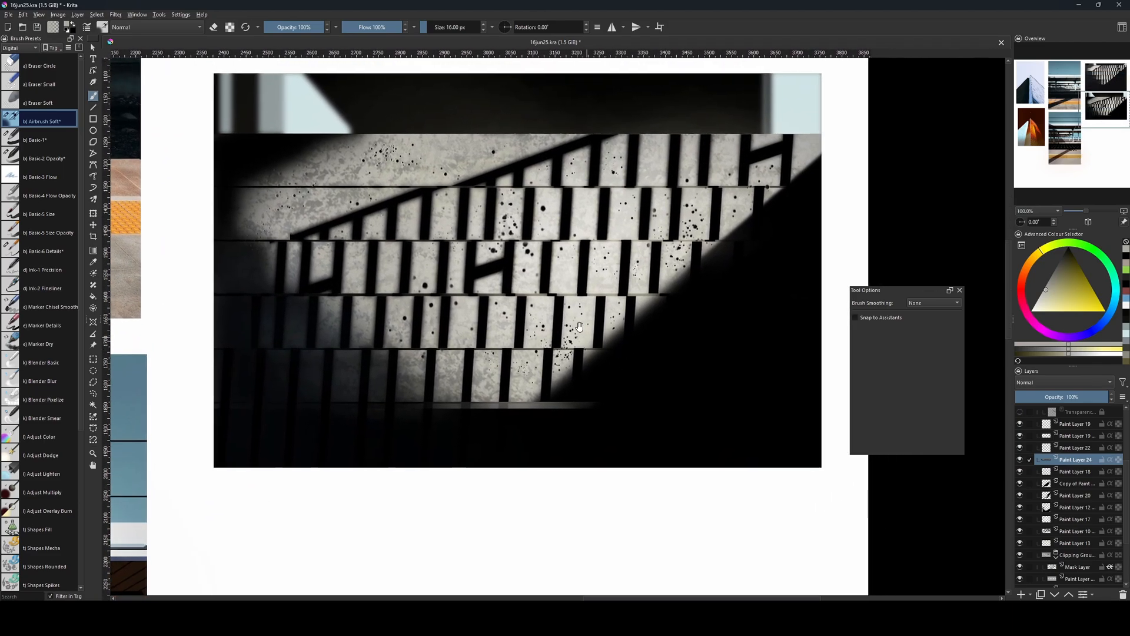
{"action": "key", "text": "ctrl+plus"}
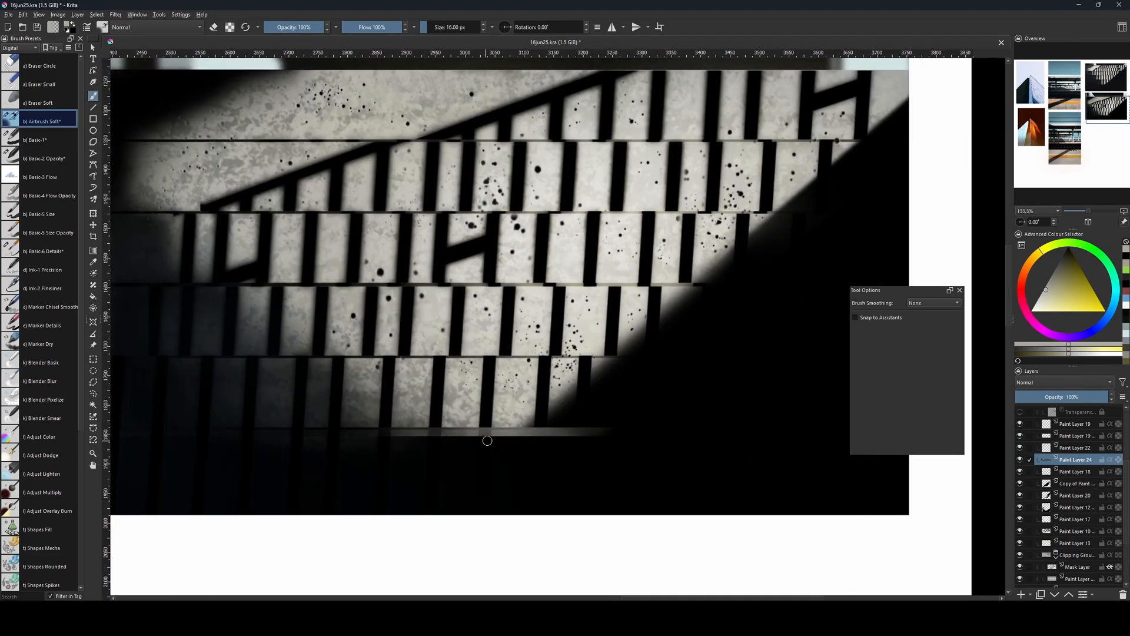
{"action": "key", "text": "l"}
{"action": "left_click", "coordinate": [93, 382]}
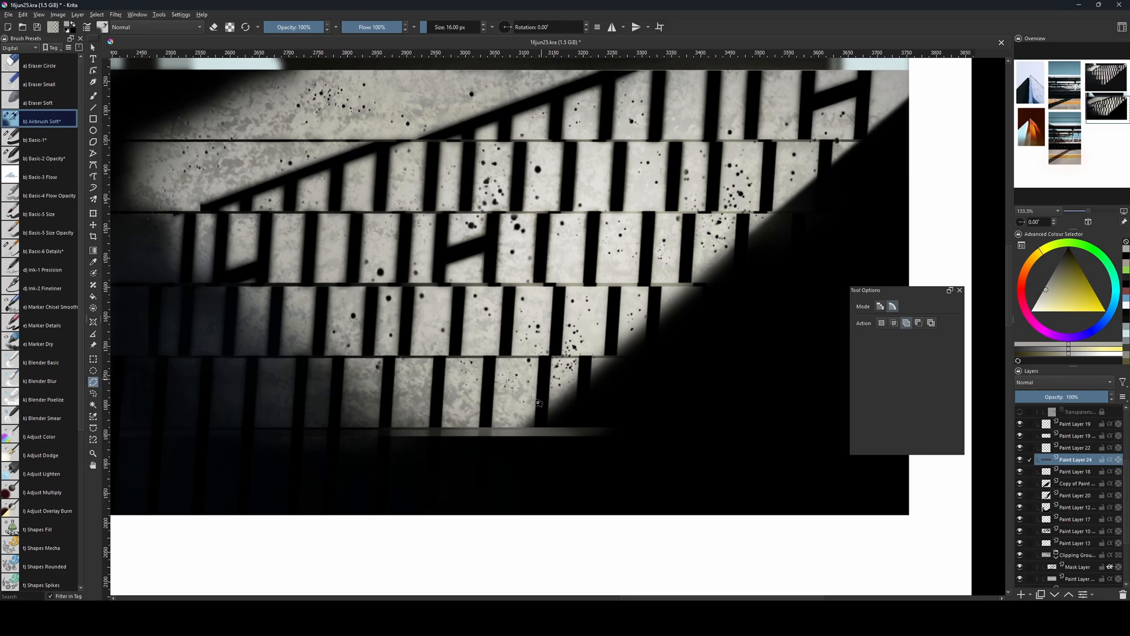
{"action": "left_click", "coordinate": [480, 429]}
{"action": "left_click", "coordinate": [523, 436]}
{"action": "left_click", "coordinate": [481, 430]}
{"action": "key", "text": "v"}
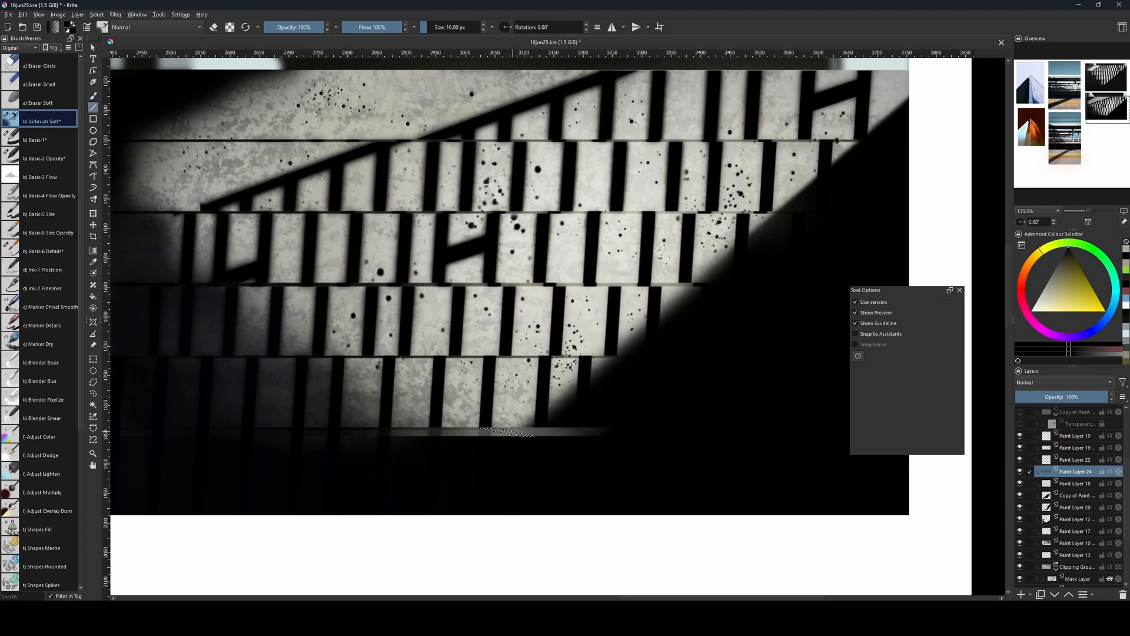
{"action": "key", "text": "f"}
{"action": "left_click", "coordinate": [514, 433]}
{"action": "key", "text": "ctrl+shift+a"}
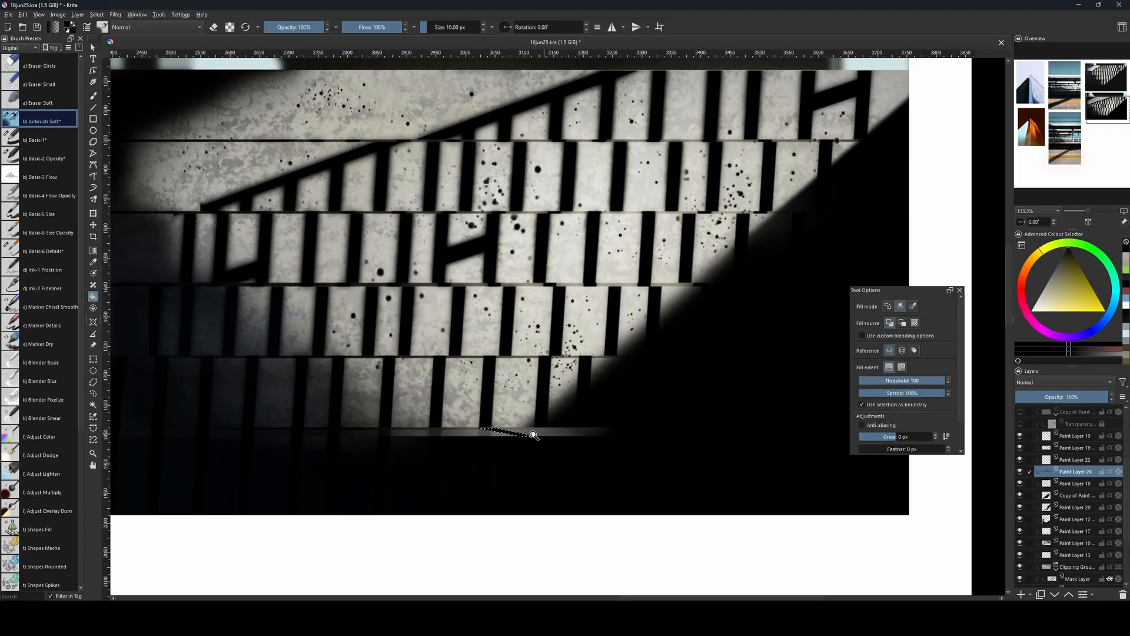
Re-outline the slanted wedge in the bottom highlight strip with a polygonal selection, fill it with black, and deselect.
{"action": "key", "text": "b"}
{"action": "key", "text": "ctrl+plus"}
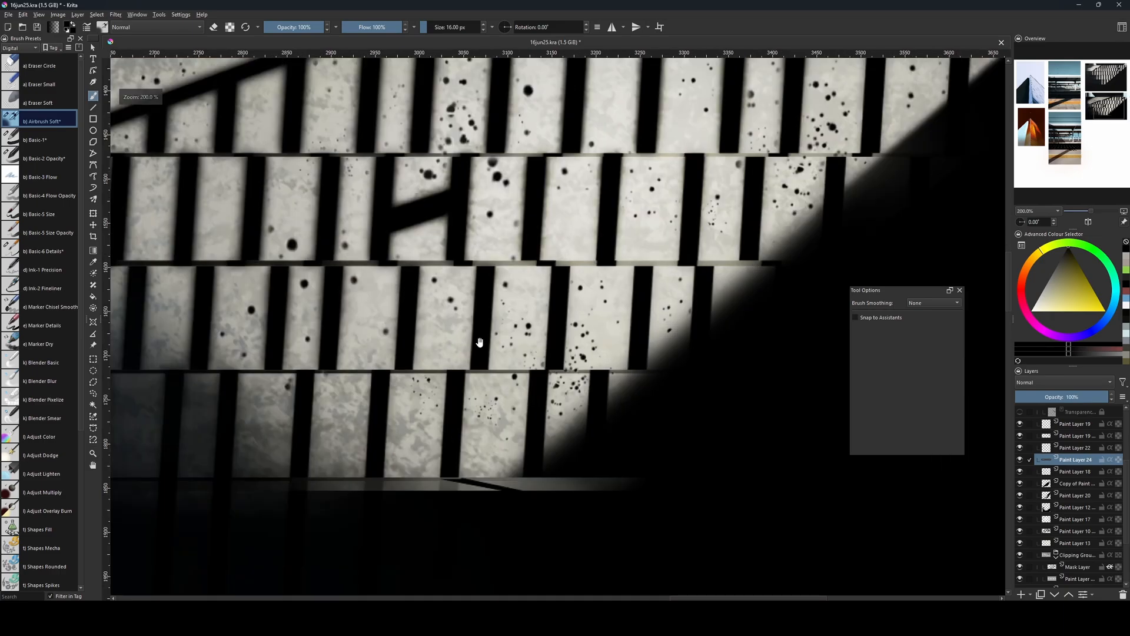
{"action": "left_click_drag", "start_coordinate": [534, 438], "coordinate": [532, 392]}
{"action": "key", "text": "bracketleft"}
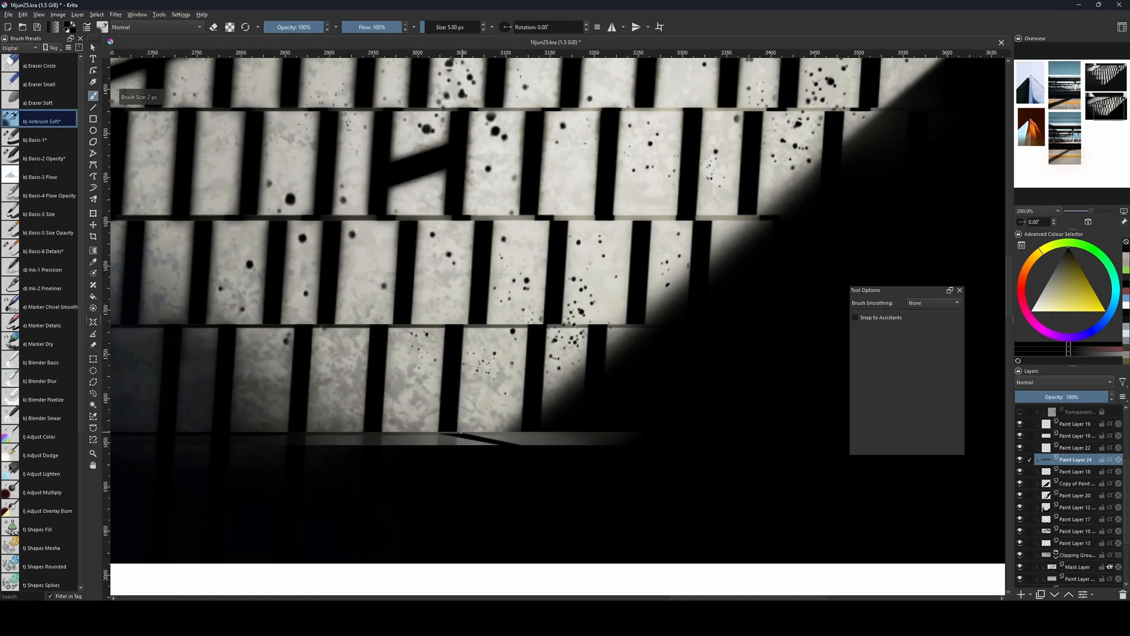
{"action": "key", "text": "slash"}
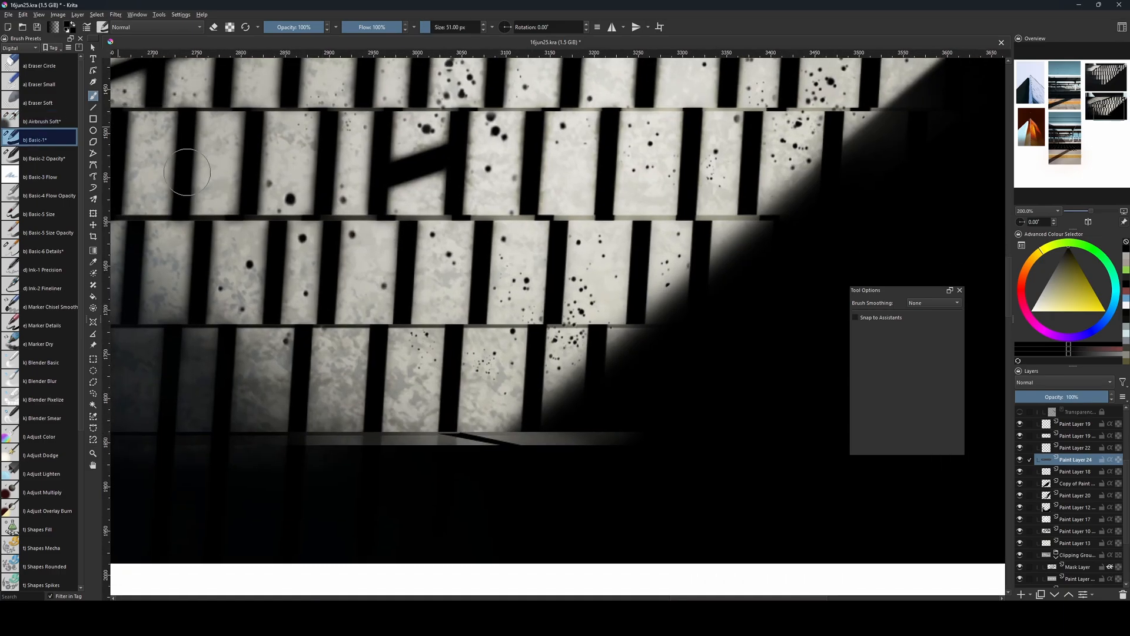
{"action": "key", "text": "bracketleft"}
{"action": "left_click", "coordinate": [93, 394]}
{"action": "left_click", "coordinate": [92, 382]}
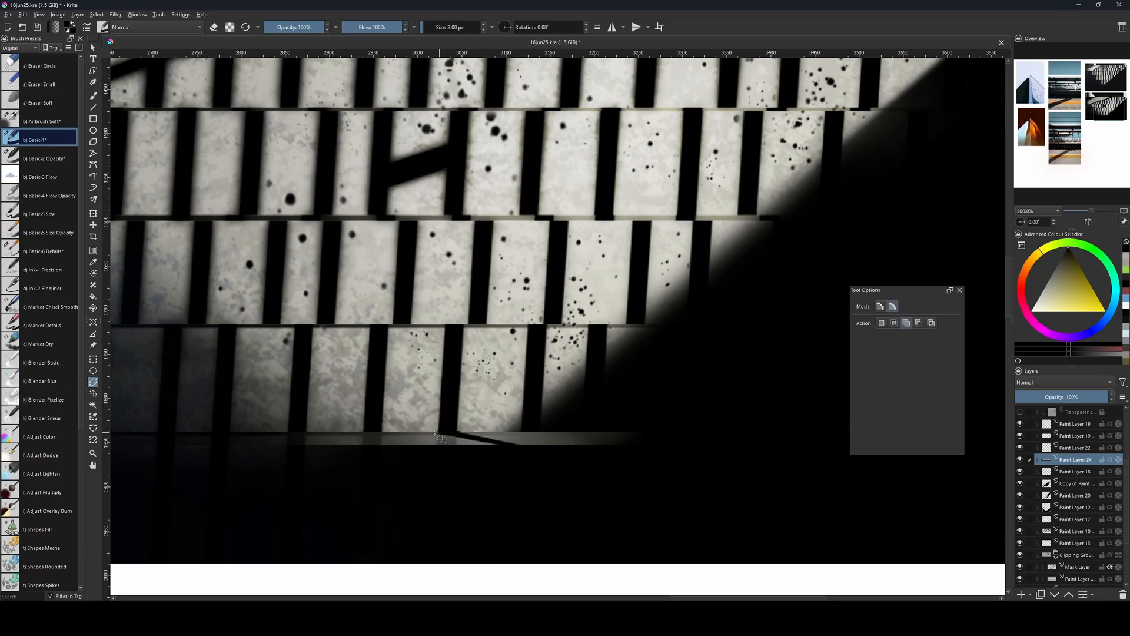
{"action": "left_click", "coordinate": [436, 432]}
{"action": "left_click", "coordinate": [504, 447]}
{"action": "left_click", "coordinate": [524, 447]}
{"action": "left_click", "coordinate": [438, 433]}
{"action": "key", "text": "f"}
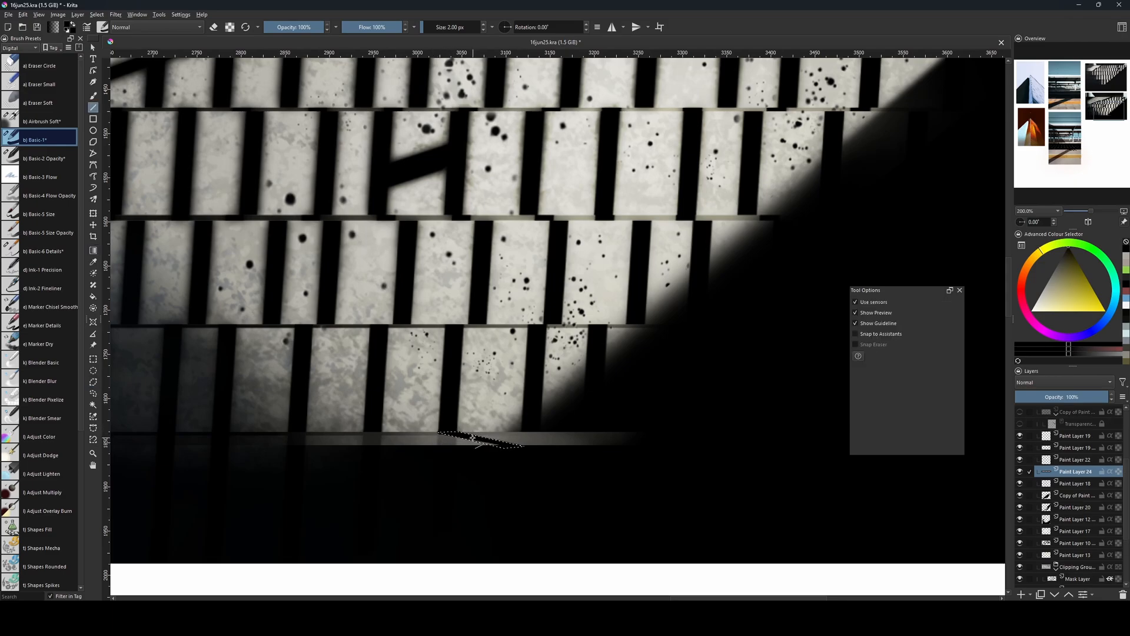
{"action": "key", "text": "l"}
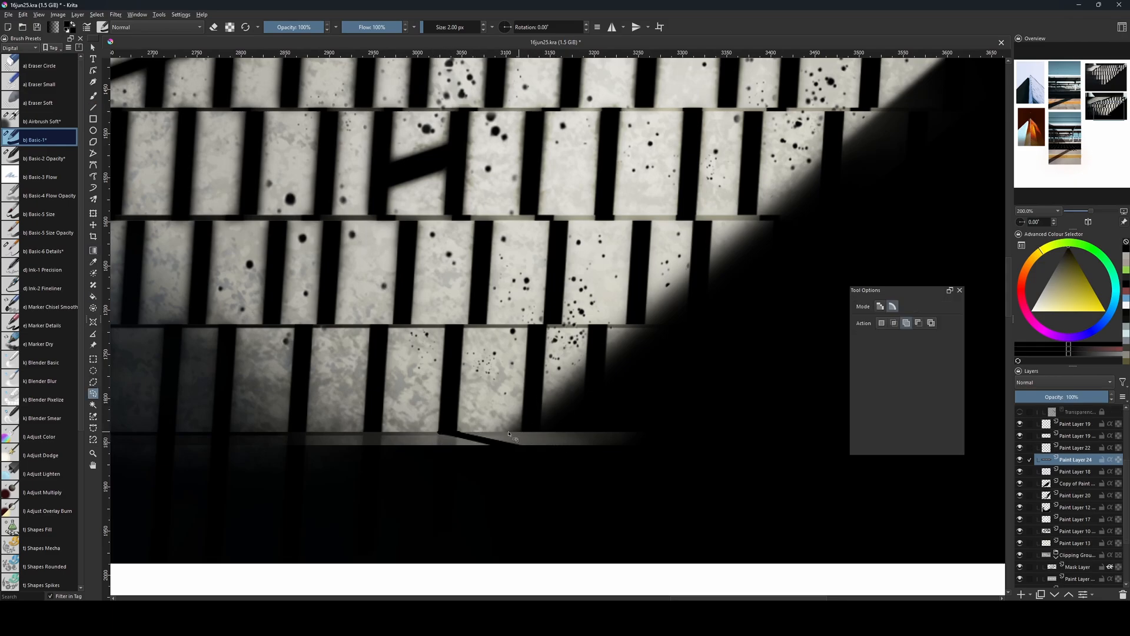
Outline three more slanted wedges along the bottom highlight strip with the polygonal selection, fill them with black, and deselect.
{"action": "left_click", "coordinate": [93, 383]}
{"action": "left_click", "coordinate": [413, 447]}
{"action": "left_click", "coordinate": [364, 433]}
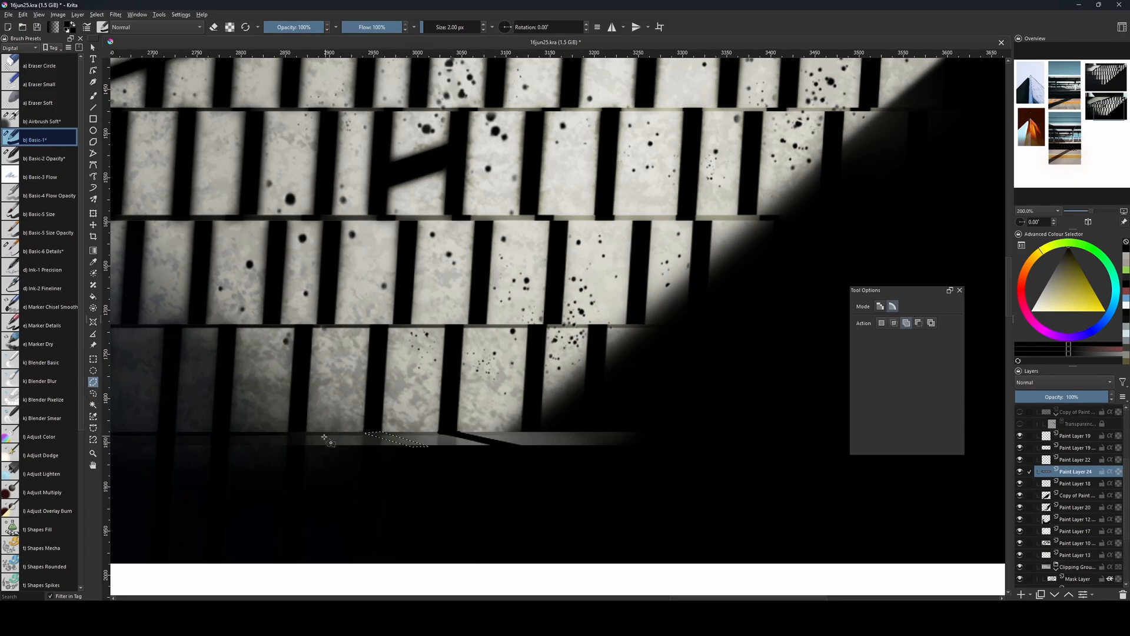
{"action": "left_click", "coordinate": [288, 435]}
{"action": "left_click", "coordinate": [287, 435]}
{"action": "left_click", "coordinate": [523, 432]}
{"action": "left_click", "coordinate": [604, 445]}
{"action": "left_click", "coordinate": [523, 432]}
{"action": "key", "text": "f"}
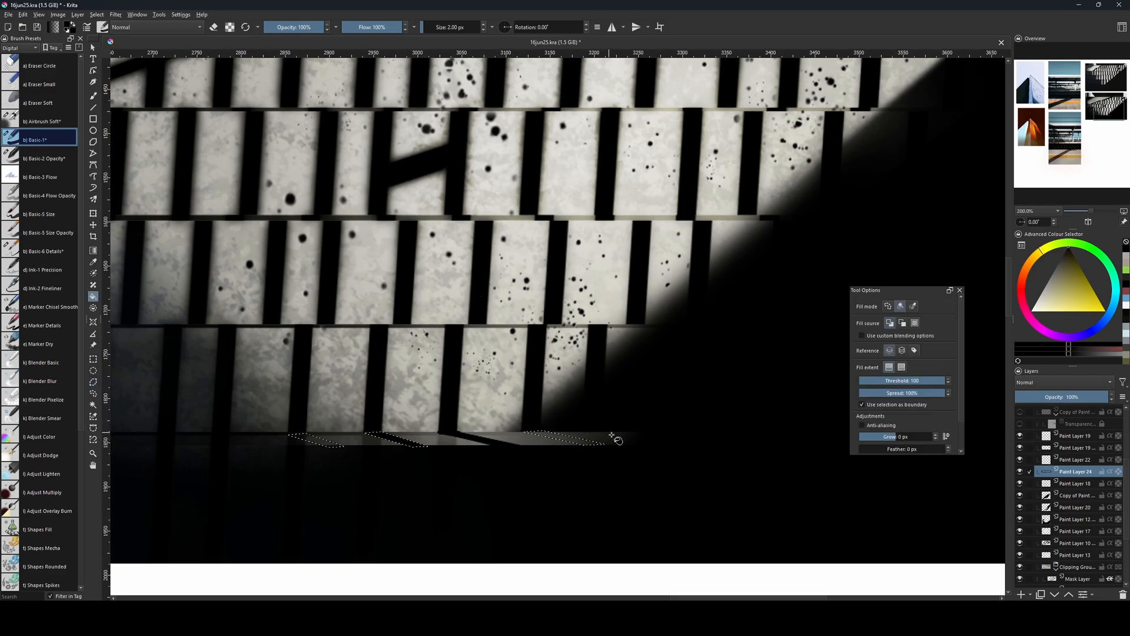
{"action": "left_click", "coordinate": [577, 440]}
{"action": "left_click", "coordinate": [313, 439]}
{"action": "key", "text": "ctrl+shift+a"}
Soften the bottom ledge layer, Paint Layer 24, with a Gaussian Blur of 3.53 px horizontal and vertical radius.
{"action": "left_click_drag", "start_coordinate": [561, 424], "coordinate": [579, 474]}
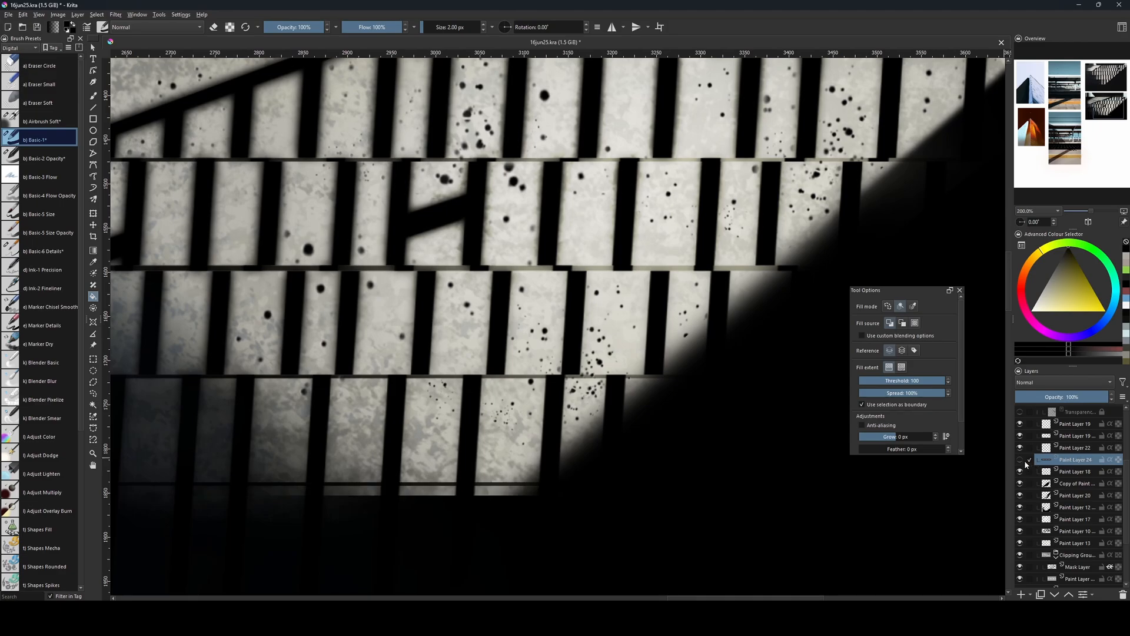
{"action": "left_click_drag", "start_coordinate": [424, 470], "coordinate": [435, 440]}
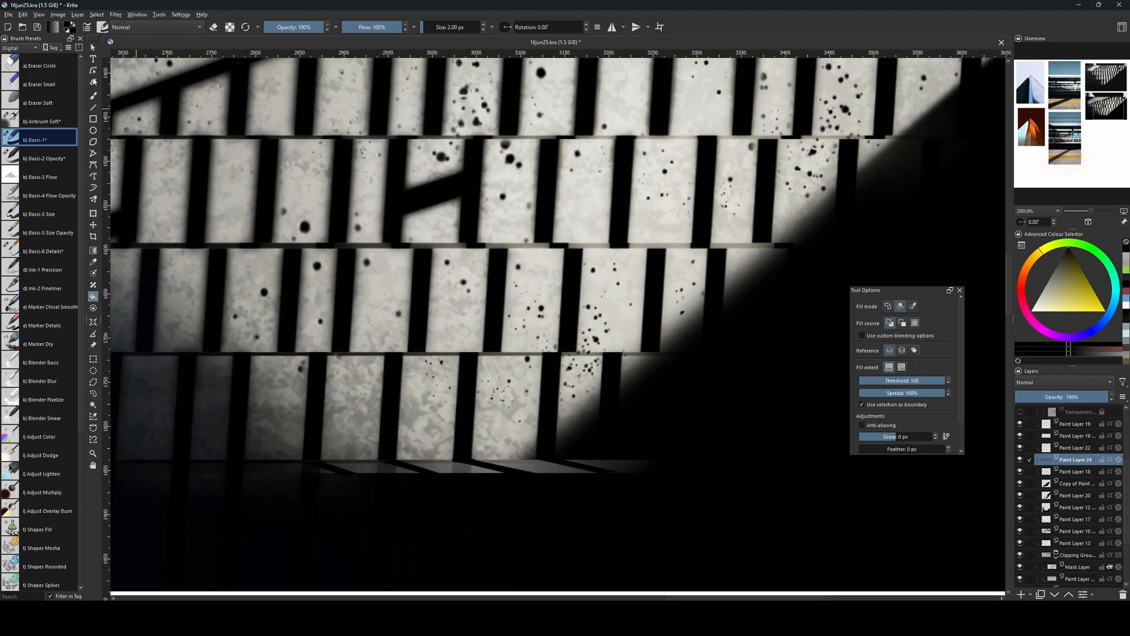
{"action": "left_click", "coordinate": [116, 15]}
{"action": "mouse_move", "coordinate": [195, 73]}
{"action": "left_click", "coordinate": [275, 72]}
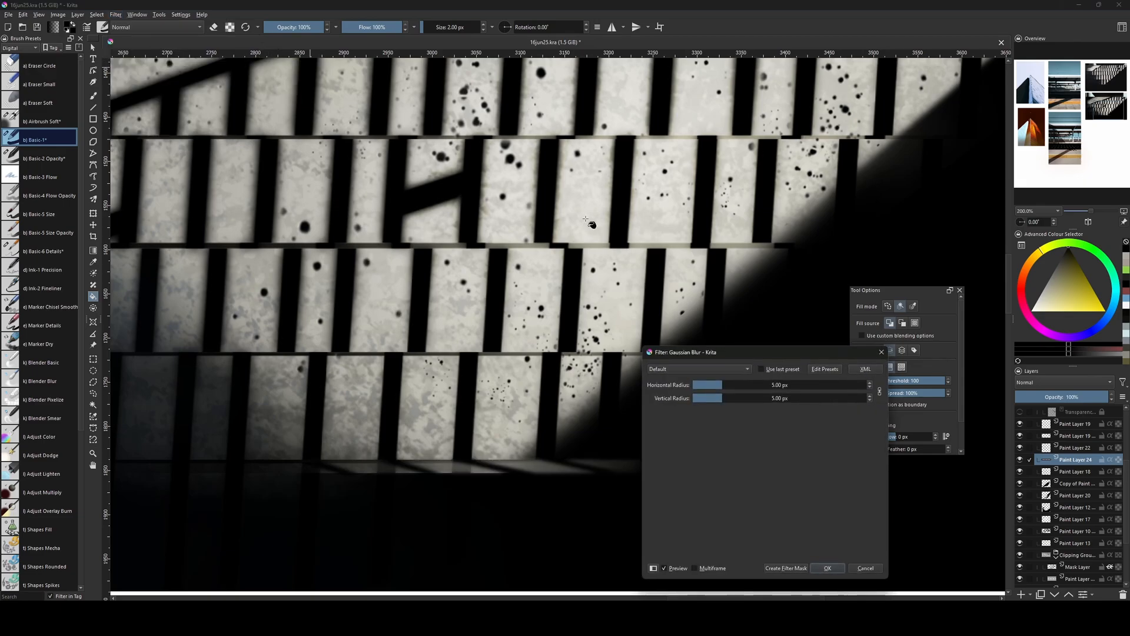
{"action": "left_click_drag", "start_coordinate": [702, 385], "coordinate": [720, 387]}
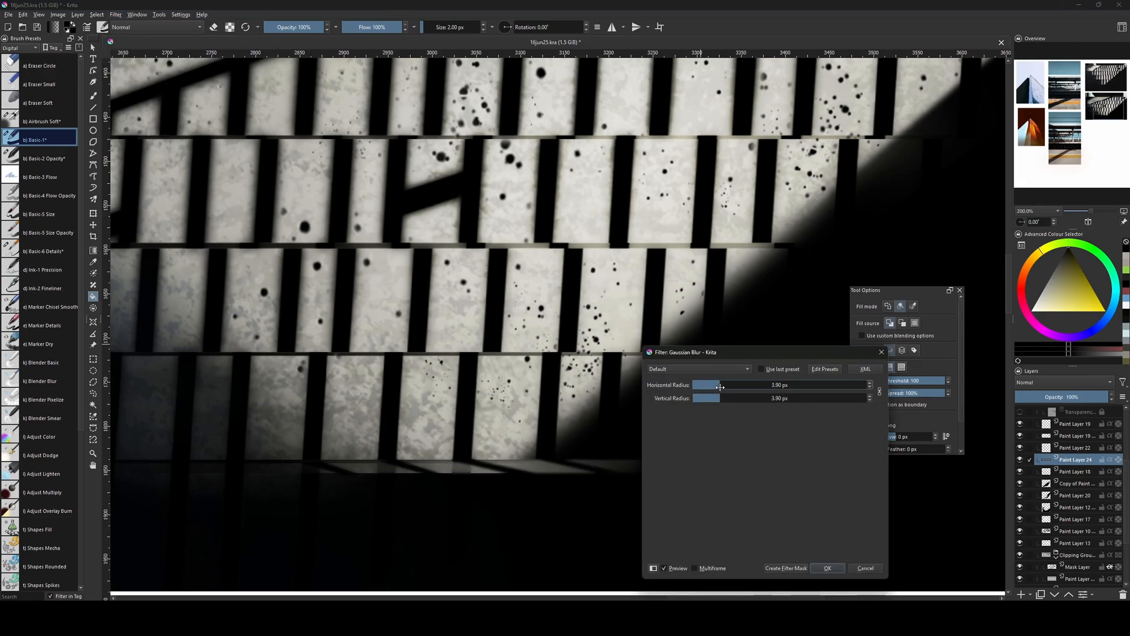
{"action": "left_click", "coordinate": [827, 568]}
Compare the painted steps and their bottom ledge highlight with the reference photo above.
{"action": "scroll", "coordinate": [699, 393], "scroll_direction": "down", "scroll_amount": 4}
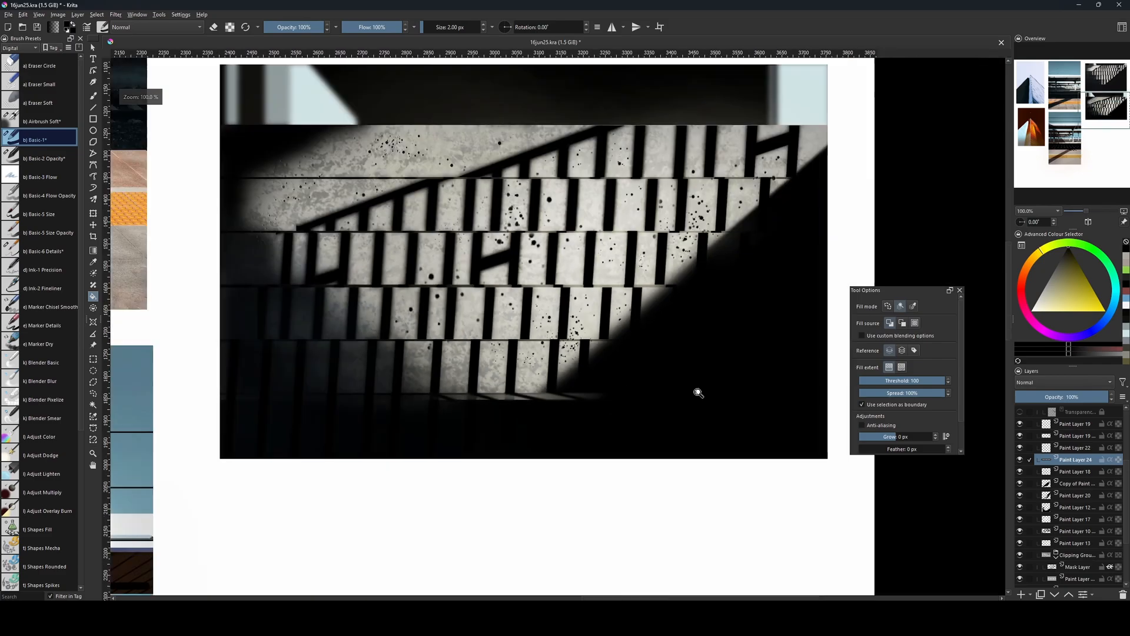
{"action": "left_click_drag", "start_coordinate": [606, 341], "coordinate": [656, 547]}
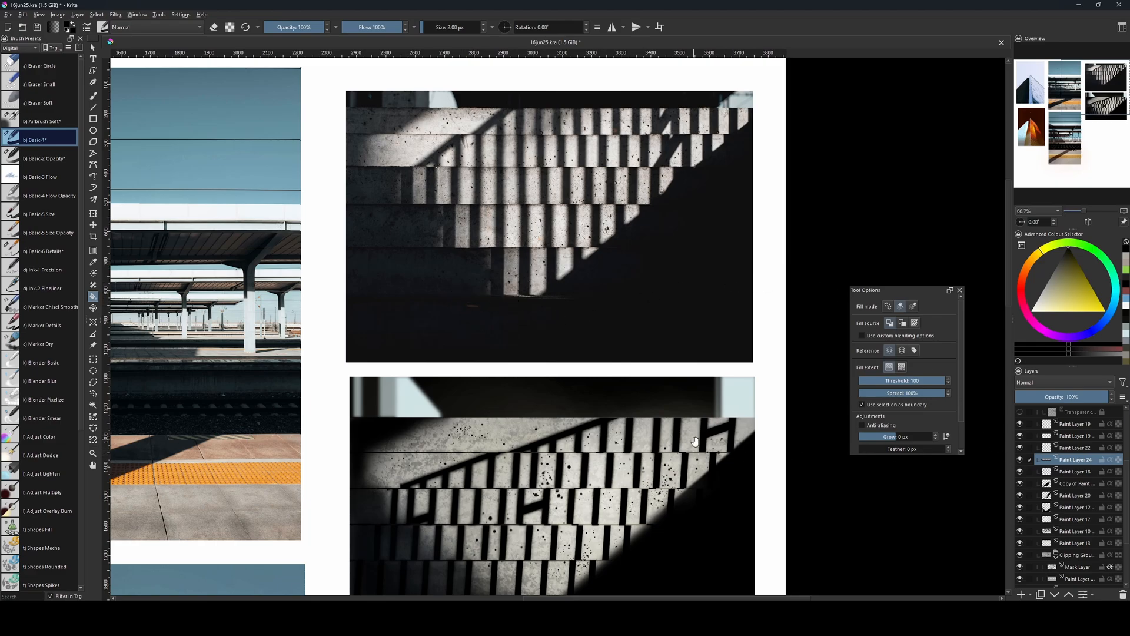
{"action": "left_click_drag", "start_coordinate": [761, 490], "coordinate": [677, 370]}
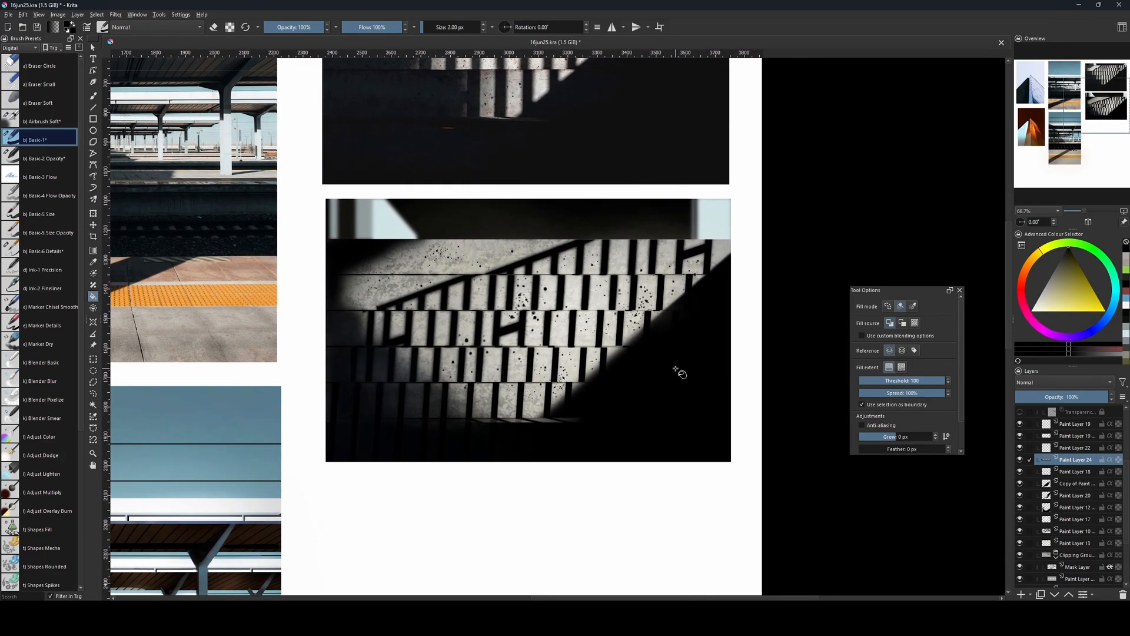
{"action": "key", "text": "ctrl+plus"}
{"action": "key", "text": "ctrl+plus"}
{"action": "key", "text": "ctrl+plus"}
{"action": "key", "text": "ctrl+minus"}
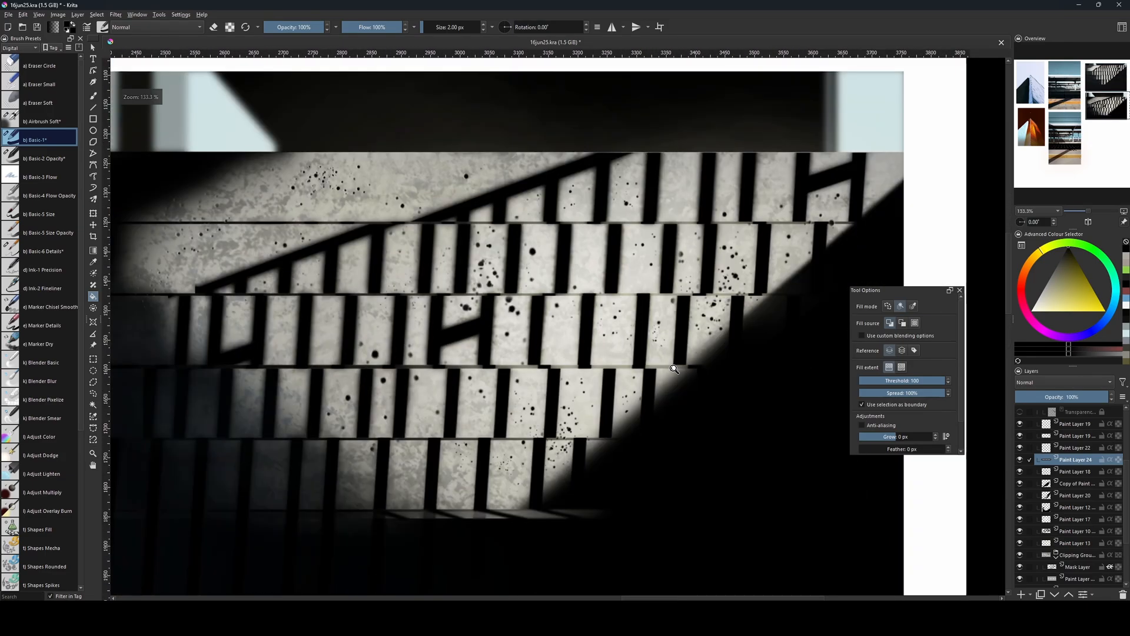
Add a new paint layer, choose the Basic-5 Size brush, and move the layer directly beneath the transparency mask in Group 8.
{"action": "key", "text": "Insert"}
{"action": "key", "text": "b"}
{"action": "key", "text": "bracketleft"}
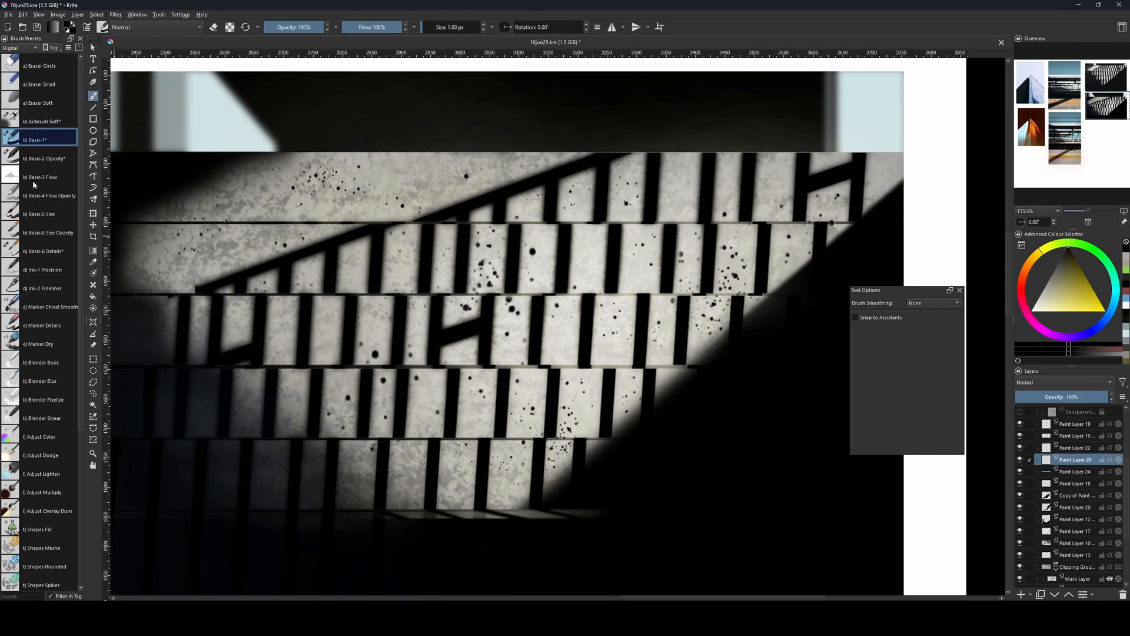
{"action": "left_click", "coordinate": [40, 213]}
{"action": "key", "text": "bracketleft"}
{"action": "key", "text": "bracketleft"}
{"action": "key", "text": "bracketleft"}
{"action": "key", "text": "bracketleft"}
{"action": "key", "text": "bracketleft"}
{"action": "key", "text": "bracketleft"}
{"action": "key", "text": "bracketleft"}
{"action": "key", "text": "bracketleft"}
{"action": "key", "text": "bracketleft"}
{"action": "key", "text": "bracketleft"}
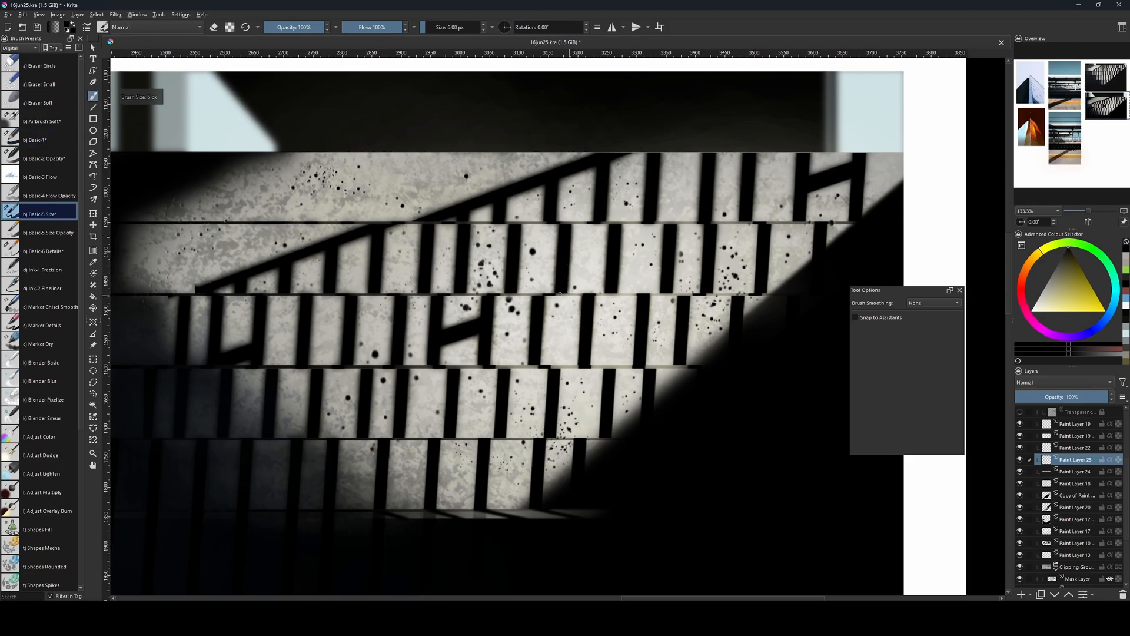
{"action": "key", "text": "bracketright"}
{"action": "key", "text": "bracketright"}
{"action": "key", "text": "bracketright"}
{"action": "key", "text": "bracketright"}
{"action": "key", "text": "bracketright"}
{"action": "key", "text": "bracketright"}
{"action": "scroll", "coordinate": [1069, 564], "scroll_direction": "up", "scroll_amount": 3}
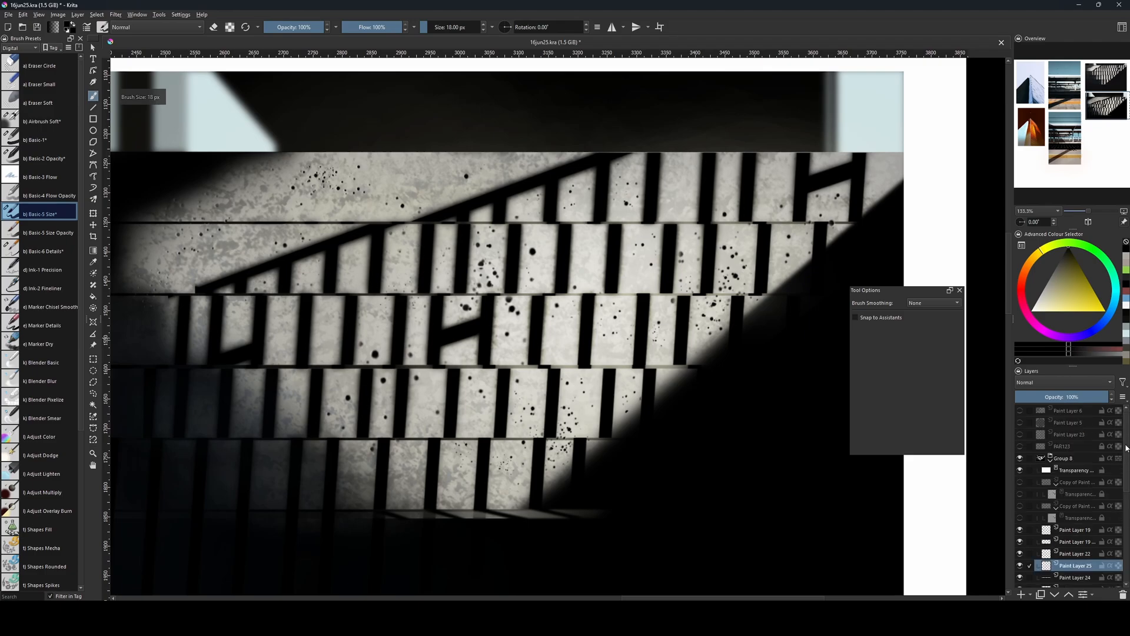
{"action": "left_click_drag", "start_coordinate": [1069, 564], "coordinate": [1070, 482]}
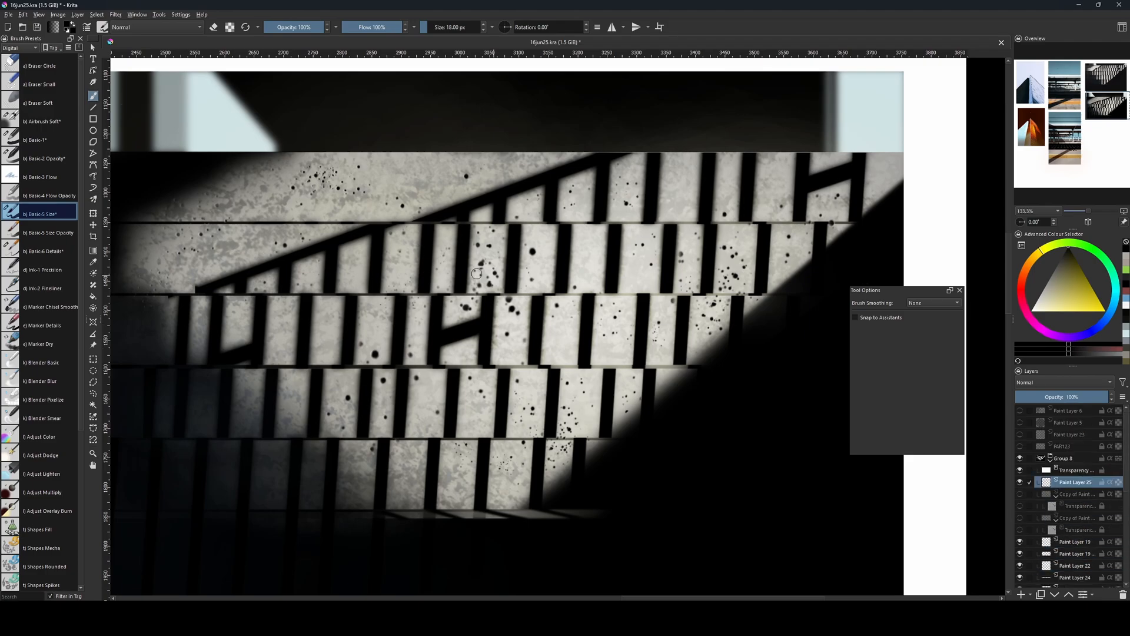
Draw a straight black line along the joint beneath the second step on Paint Layer 25.
{"action": "mouse_move", "coordinate": [567, 300]}
{"action": "left_mouse_down"}
{"action": "mouse_move", "coordinate": [590, 294]}
{"action": "mouse_move", "coordinate": [523, 301]}
{"action": "mouse_move", "coordinate": [725, 295]}
{"action": "mouse_move", "coordinate": [237, 298]}
{"action": "left_mouse_up"}
{"action": "key", "text": "ctrl+z"}
{"action": "key", "text": "bracketright"}
{"action": "key", "text": "bracketright"}
{"action": "key", "text": "bracketright"}
{"action": "key", "text": "v"}
{"action": "key", "text": "b"}
{"action": "key", "text": "ctrl+z"}
{"action": "key", "text": "bracketright"}
{"action": "key", "text": "bracketright"}
{"action": "key", "text": "v"}
{"action": "key", "text": "b"}
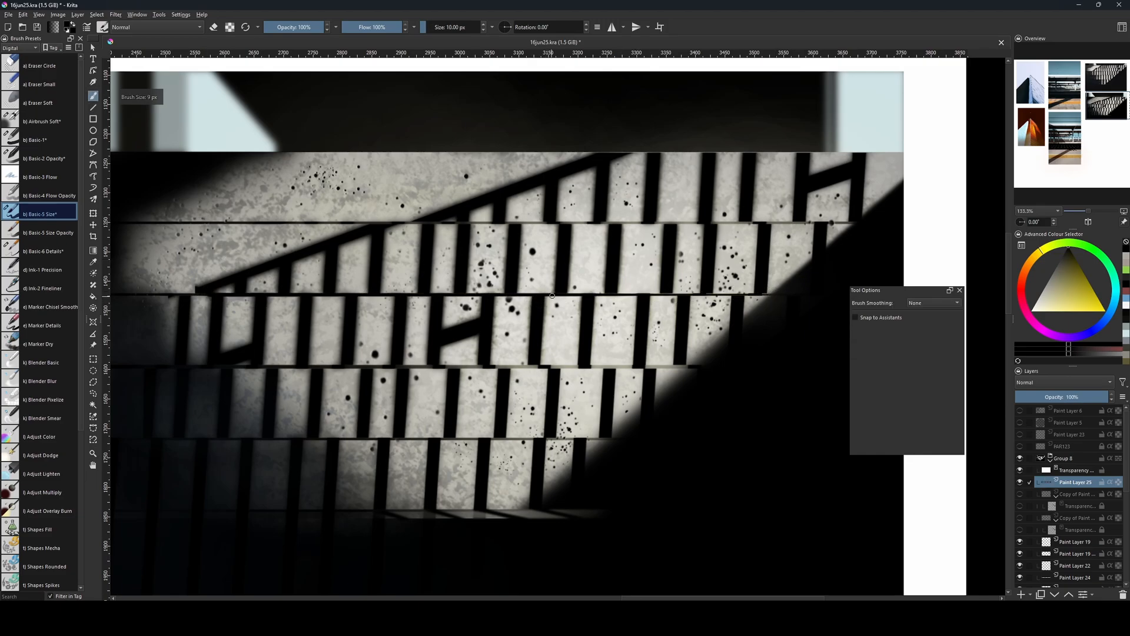
Roughen the joint beneath the second step with small black marks using Basic-1 at 1 to 2 px.
{"action": "key", "text": "bracketleft"}
{"action": "key", "text": "bracketleft"}
{"action": "key", "text": "bracketleft"}
{"action": "key", "text": "bracketleft"}
{"action": "key", "text": "bracketleft"}
{"action": "key", "text": "bracketleft"}
{"action": "key", "text": "bracketleft"}
{"action": "key", "text": "bracketleft"}
{"action": "key", "text": "bracketleft"}
{"action": "key", "text": "bracketleft"}
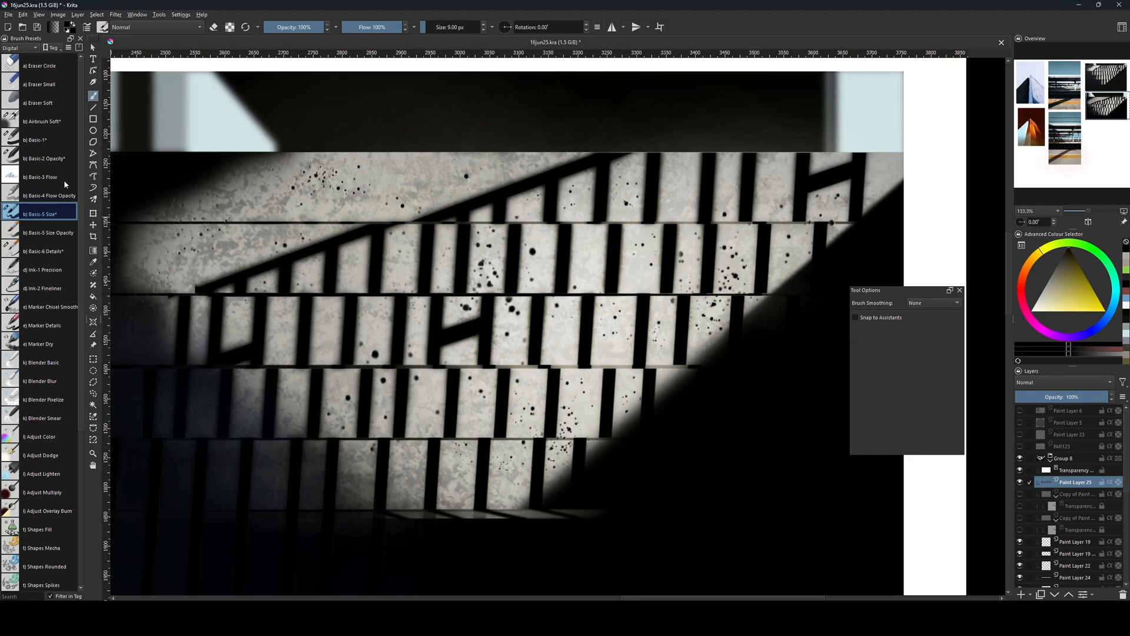
{"action": "key", "text": "slash"}
{"action": "key", "text": "bracketright"}
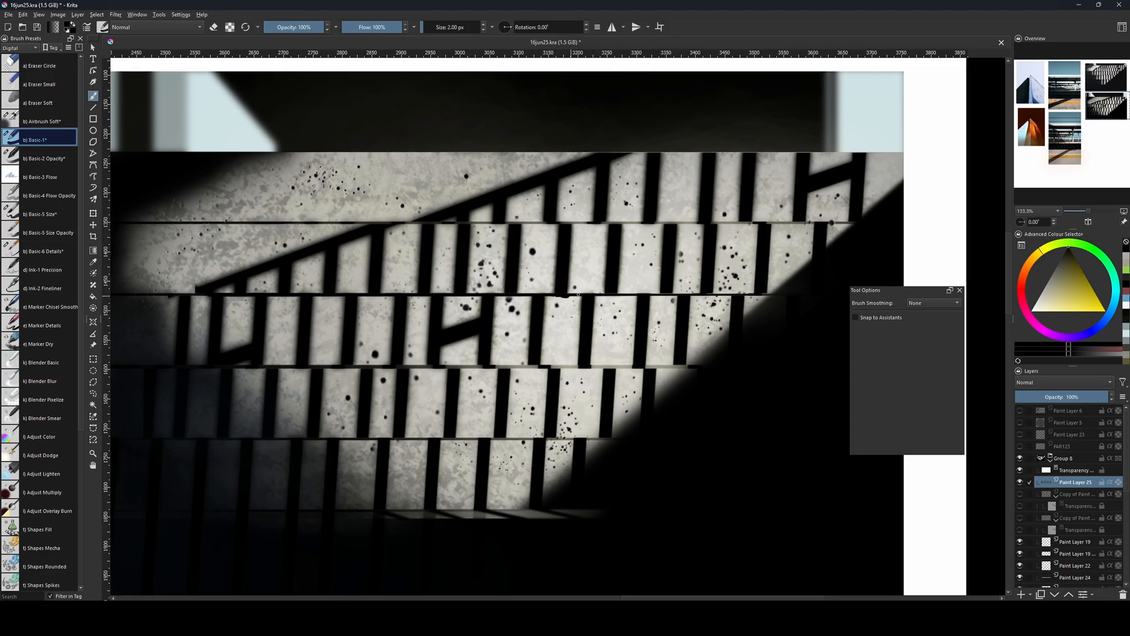
{"action": "key", "text": "bracketleft"}
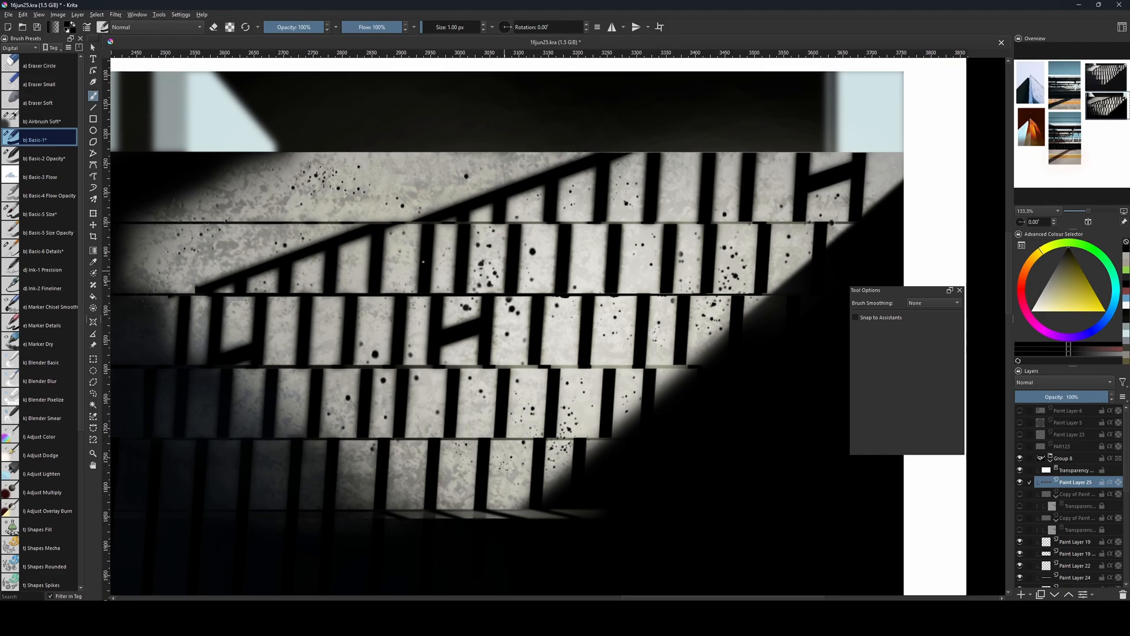
Add further irregular black marks along the joint beneath the second step with Basic-5 Size, varying the brush up to 14 px.
{"action": "left_click", "coordinate": [41, 214]}
{"action": "key", "text": "bracketleft"}
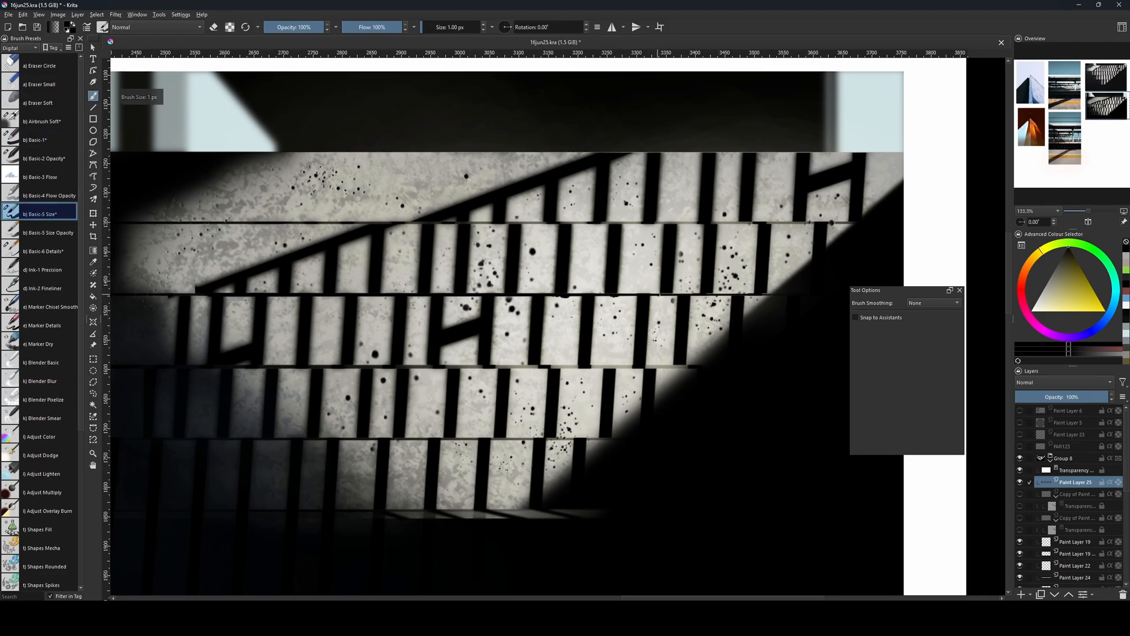
{"action": "key", "text": "bracketright"}
{"action": "key", "text": "bracketright"}
{"action": "key", "text": "bracketright"}
{"action": "key", "text": "bracketright"}
{"action": "key", "text": "bracketright"}
{"action": "key", "text": "bracketright"}
{"action": "key", "text": "bracketright"}
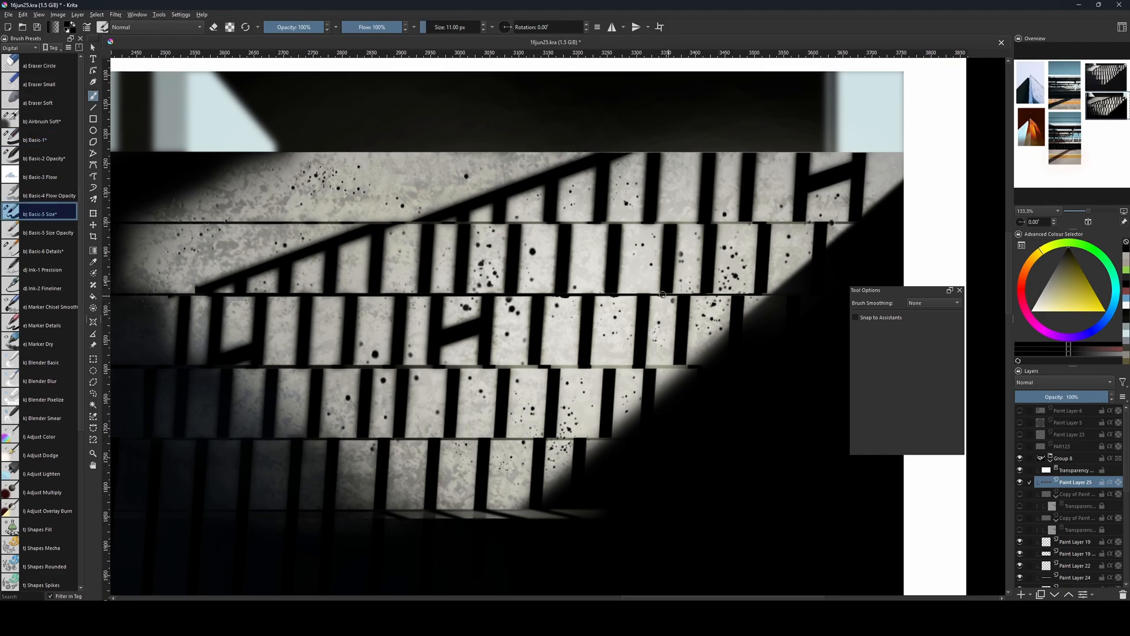
{"action": "mouse_move", "coordinate": [661, 295]}
{"action": "left_mouse_down"}
{"action": "mouse_move", "coordinate": [501, 299]}
{"action": "mouse_move", "coordinate": [531, 293]}
{"action": "left_mouse_up"}
{"action": "key", "text": "ctrl+z"}
{"action": "key", "text": "bracketright"}
{"action": "key", "text": "bracketright"}
{"action": "key", "text": "bracketright"}
{"action": "left_click_drag", "start_coordinate": [402, 273], "coordinate": [471, 356]}
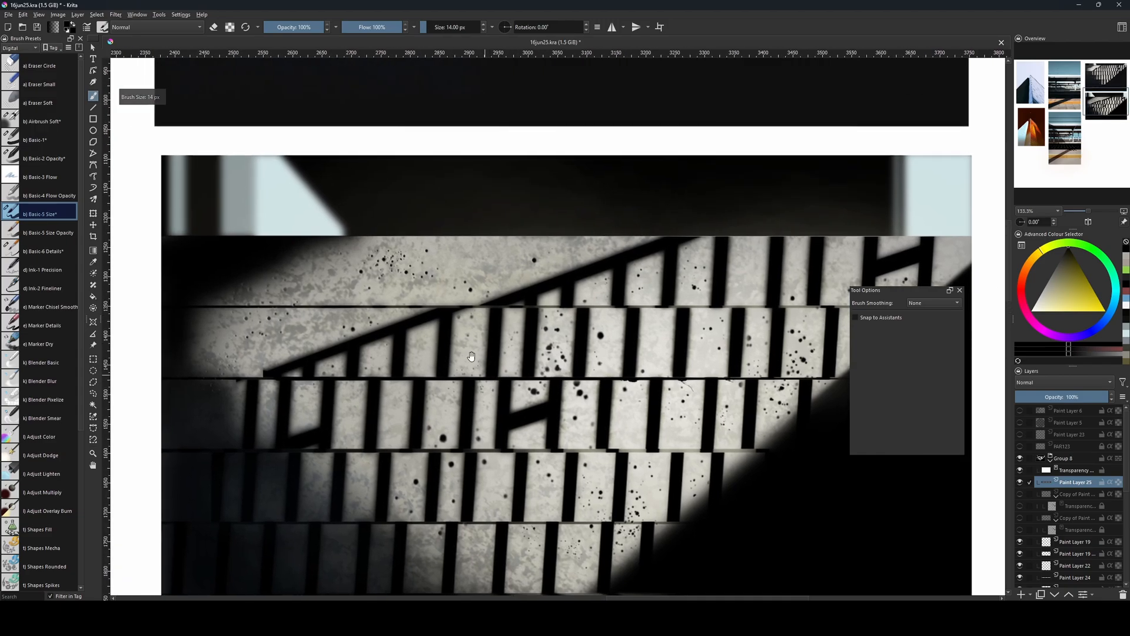
{"action": "key", "text": "bracketleft"}
{"action": "key", "text": "bracketleft"}
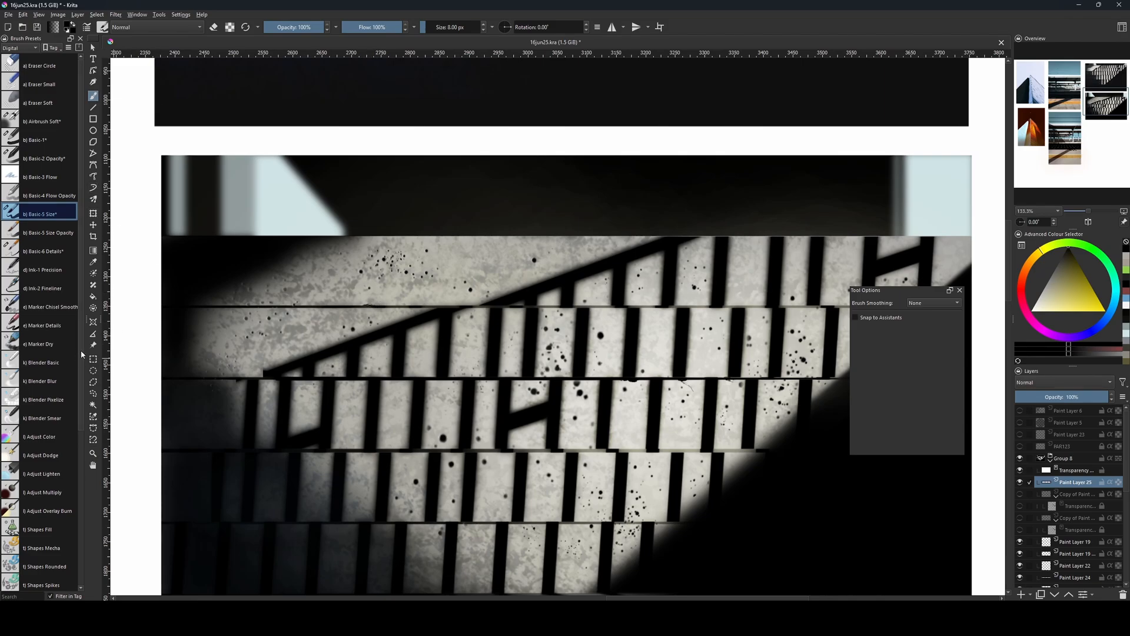
Draw thin, slightly uneven black lines along the joint beneath the top step with Ink-1 Precision at 1 to 3 px.
{"action": "left_click", "coordinate": [42, 270]}
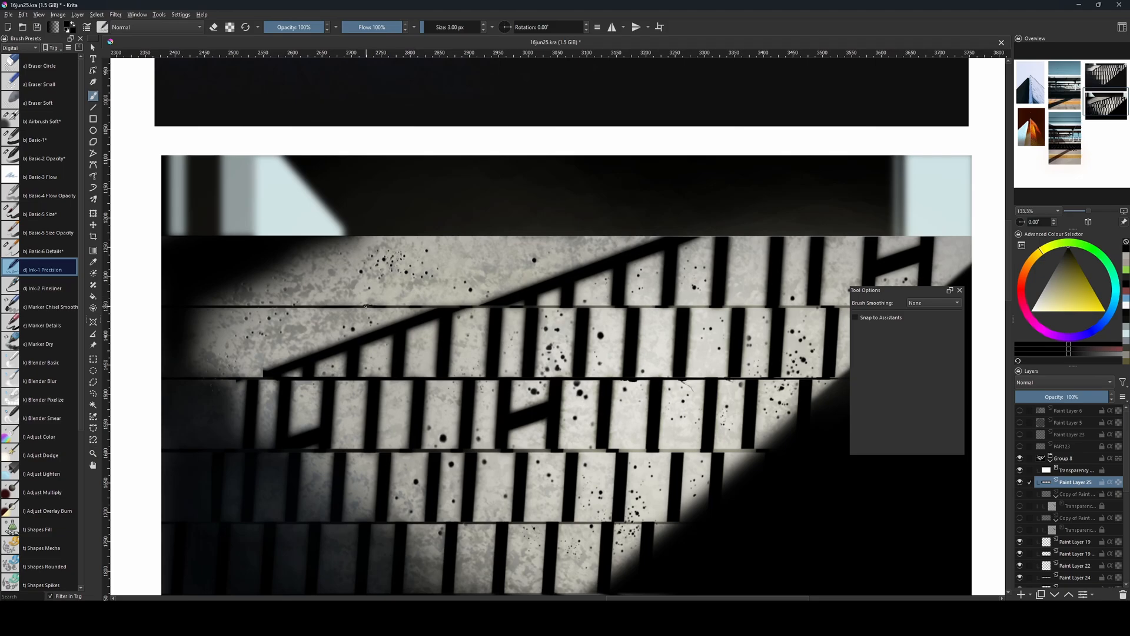
{"action": "key", "text": "bracketleft"}
{"action": "key", "text": "bracketleft"}
{"action": "key", "text": "v"}
{"action": "left_click_drag", "start_coordinate": [423, 307], "coordinate": [812, 308]}
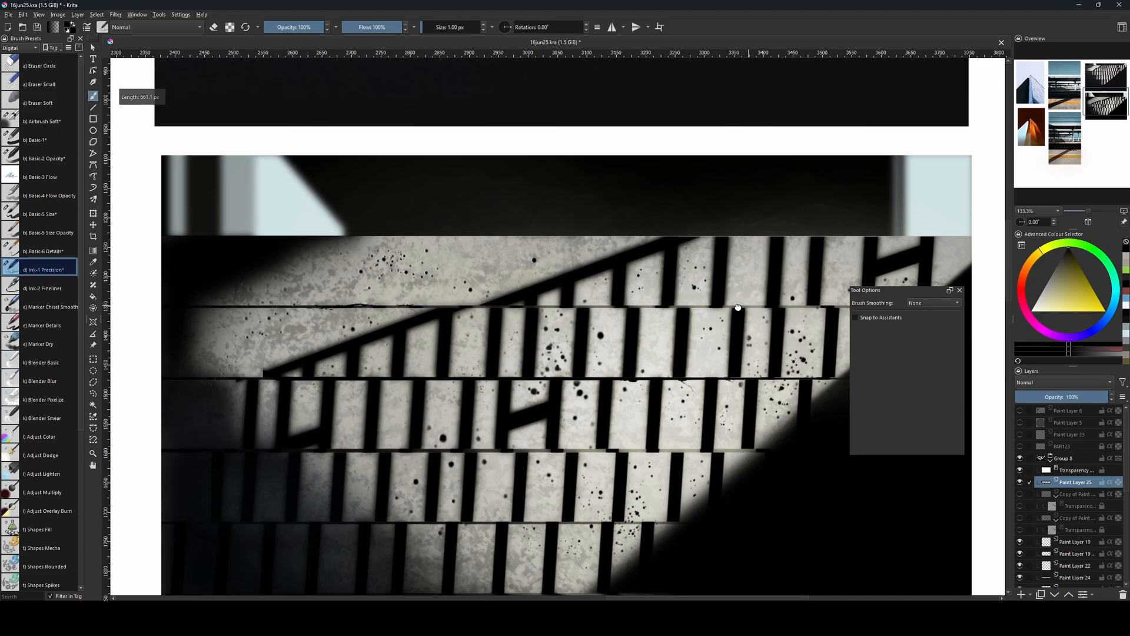
{"action": "left_click_drag", "start_coordinate": [738, 307], "coordinate": [688, 320]}
{"action": "key", "text": "bracketright"}
{"action": "key", "text": "v"}
{"action": "left_click_drag", "start_coordinate": [361, 319], "coordinate": [832, 322]}
{"action": "left_click_drag", "start_coordinate": [748, 336], "coordinate": [688, 342]}
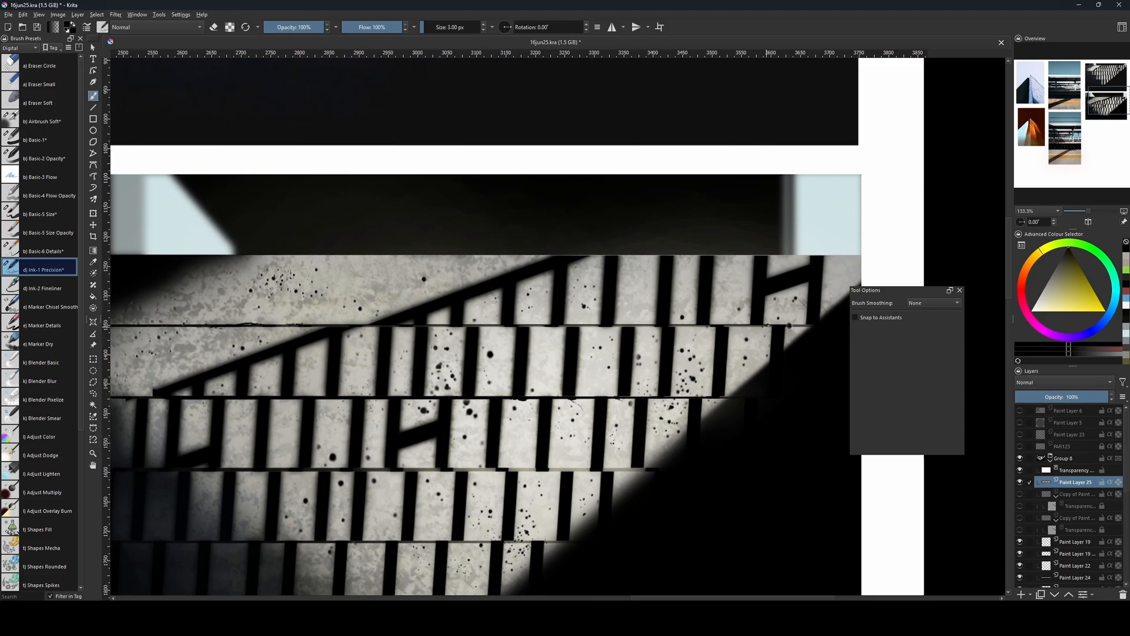
{"action": "key", "text": "v"}
{"action": "left_click_drag", "start_coordinate": [758, 325], "coordinate": [763, 325]}
Check the joints in the reference photo and set the Ink-1 Precision brush to 14 px for the joint beneath the top step.
{"action": "left_click_drag", "start_coordinate": [537, 333], "coordinate": [501, 495]}
{"action": "left_click_drag", "start_coordinate": [509, 320], "coordinate": [516, 408]}
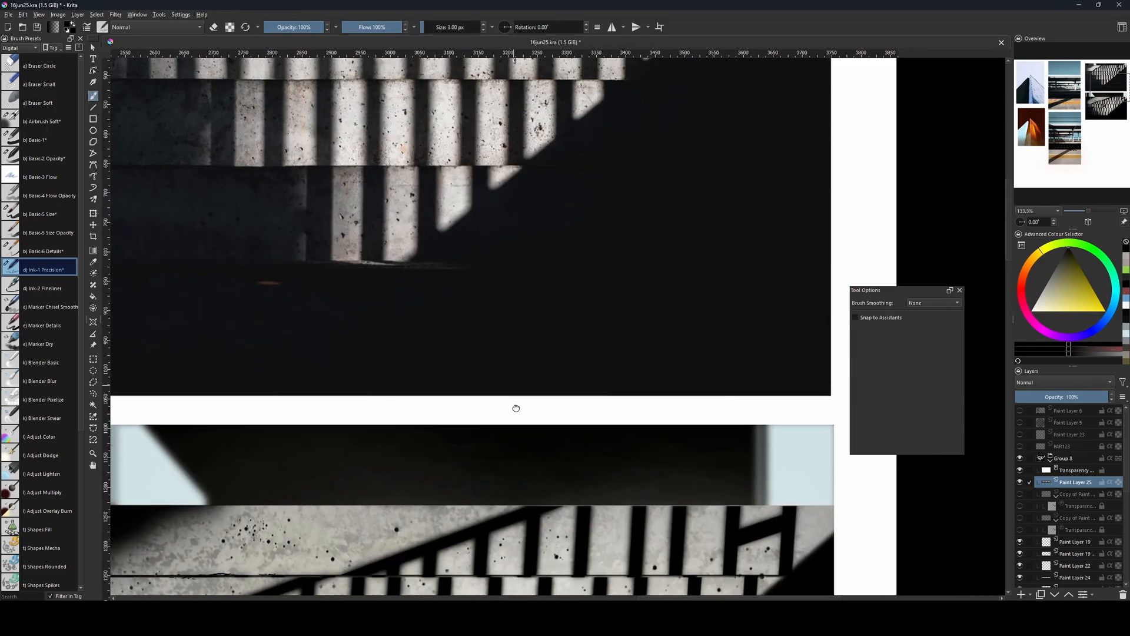
{"action": "left_click_drag", "start_coordinate": [513, 447], "coordinate": [554, 270]}
{"action": "key", "text": "bracketright"}
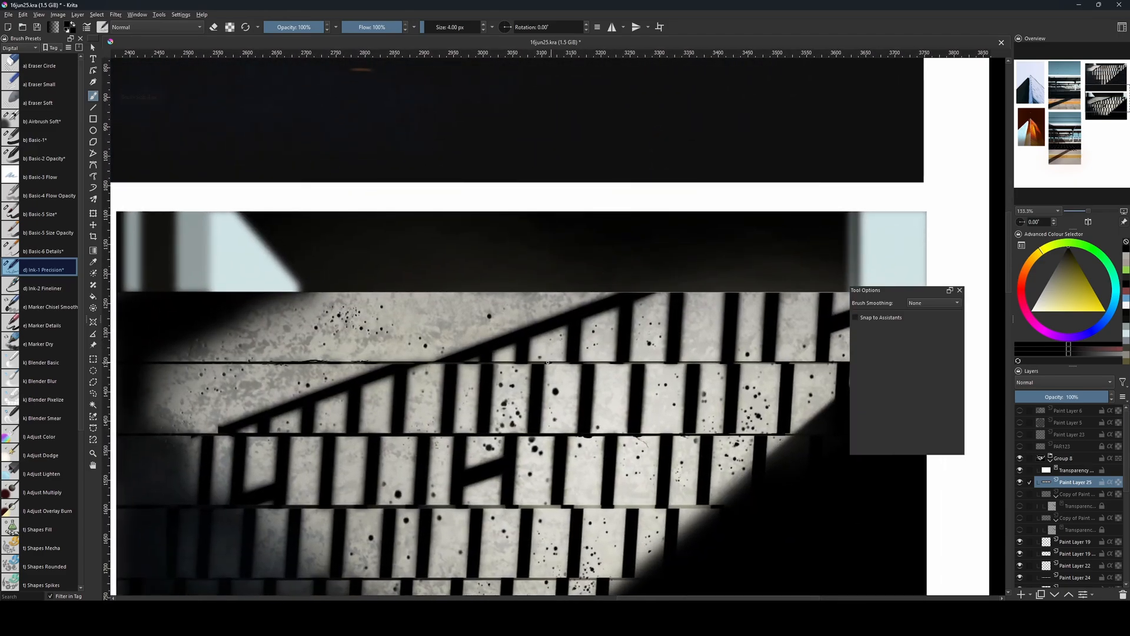
{"action": "key", "text": "bracketleft"}
{"action": "key", "text": "bracketleft"}
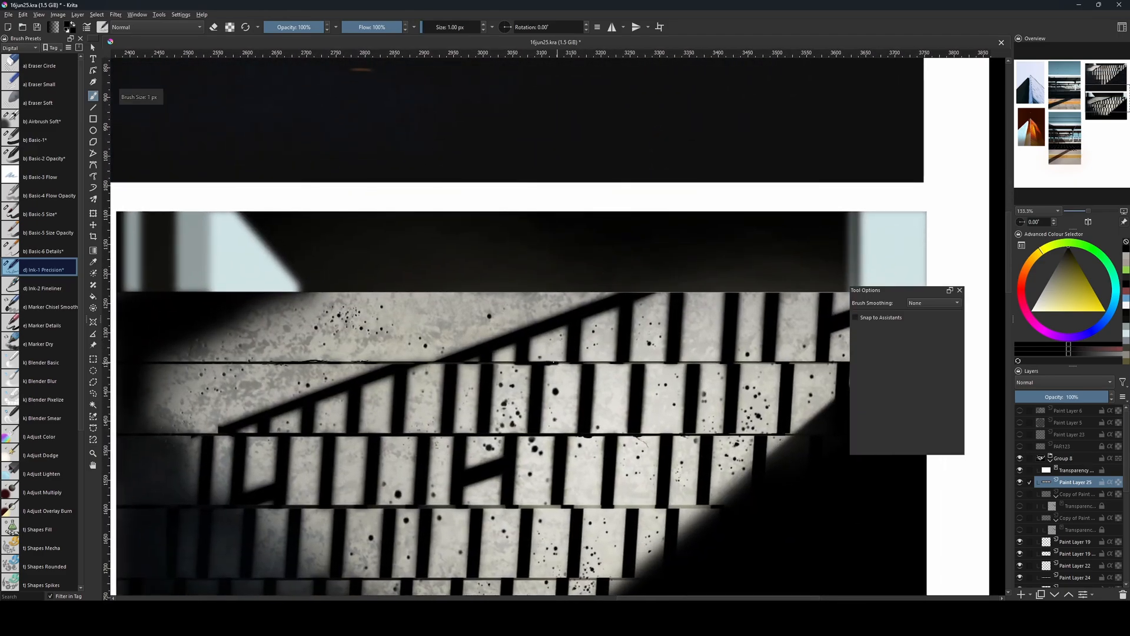
{"action": "key", "text": "bracketright"}
{"action": "key", "text": "bracketright"}
{"action": "key", "text": "bracketright"}
{"action": "key", "text": "bracketright"}
{"action": "key", "text": "bracketright"}
{"action": "key", "text": "bracketright"}
{"action": "key", "text": "bracketright"}
{"action": "key", "text": "bracketright"}
{"action": "key", "text": "bracketright"}
{"action": "key", "text": "bracketright"}
{"action": "key", "text": "bracketright"}
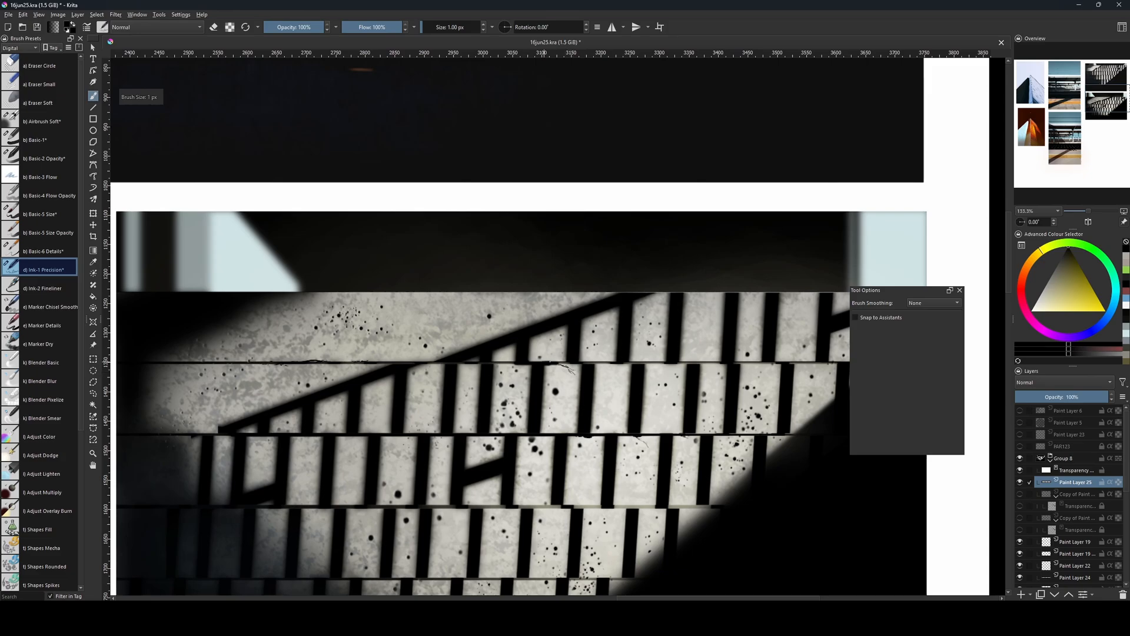
Draw a straight black line along the joint beneath the third step with the Line tool and Ink-1 Precision at 3 px.
{"action": "key", "text": "v"}
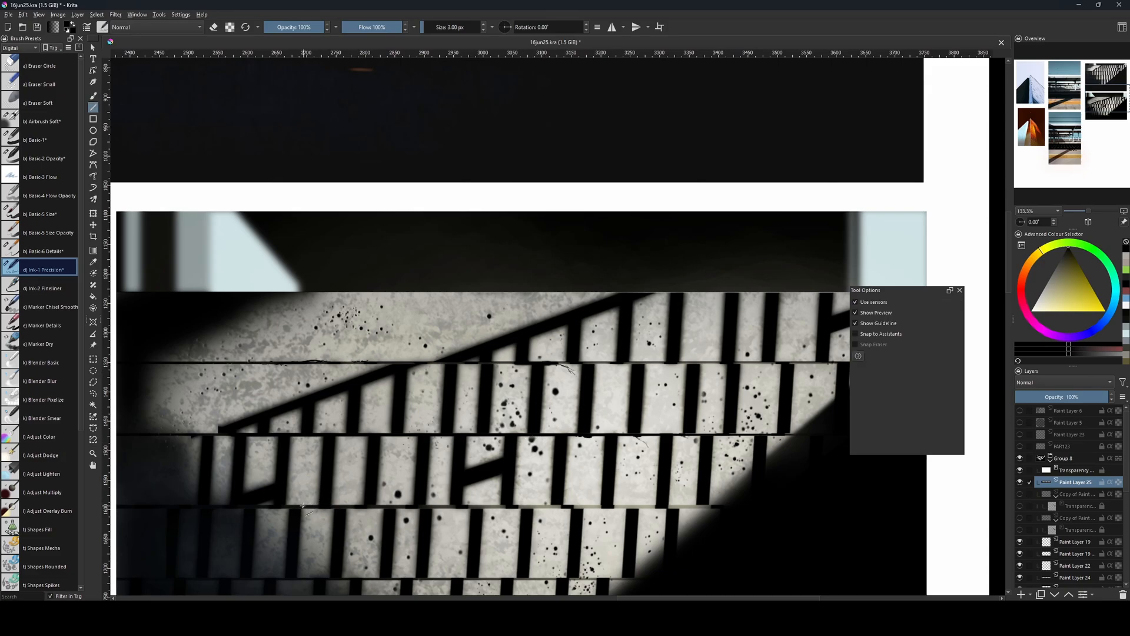
{"action": "key", "text": "bracketright"}
{"action": "left_click_drag", "start_coordinate": [300, 505], "coordinate": [750, 506]}
{"action": "key", "text": "bracketleft"}
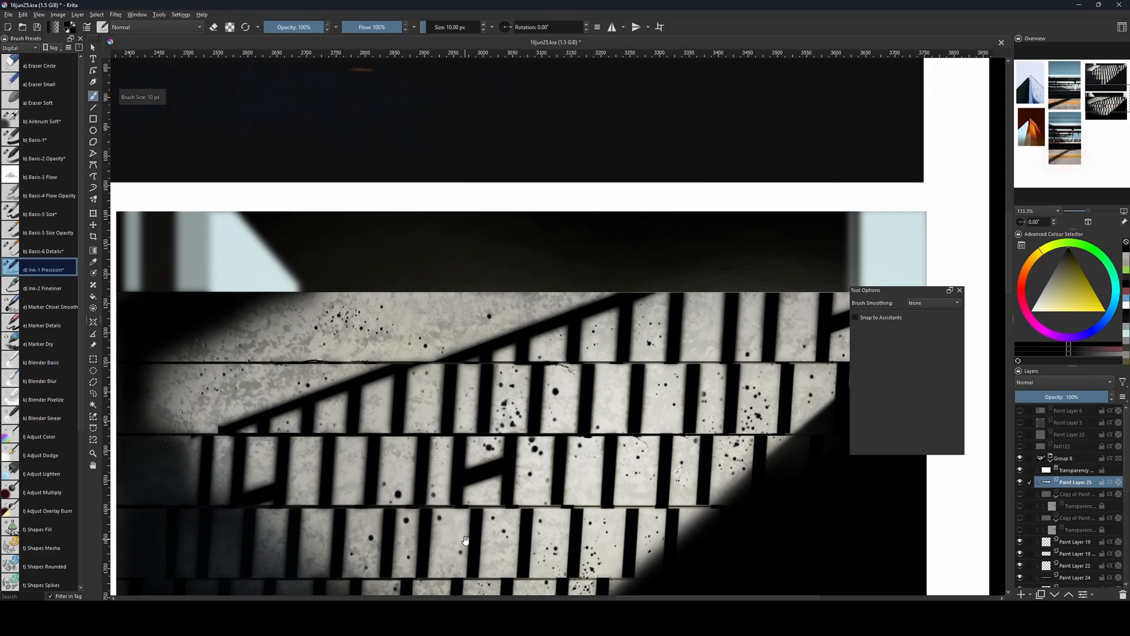
Draw a straight black line along the joint beneath the fourth step with the Line tool and Ink-1 Precision at 7 px.
{"action": "left_click_drag", "start_coordinate": [465, 542], "coordinate": [510, 432]}
{"action": "key", "text": "v"}
{"action": "left_click_drag", "start_coordinate": [308, 469], "coordinate": [729, 469]}
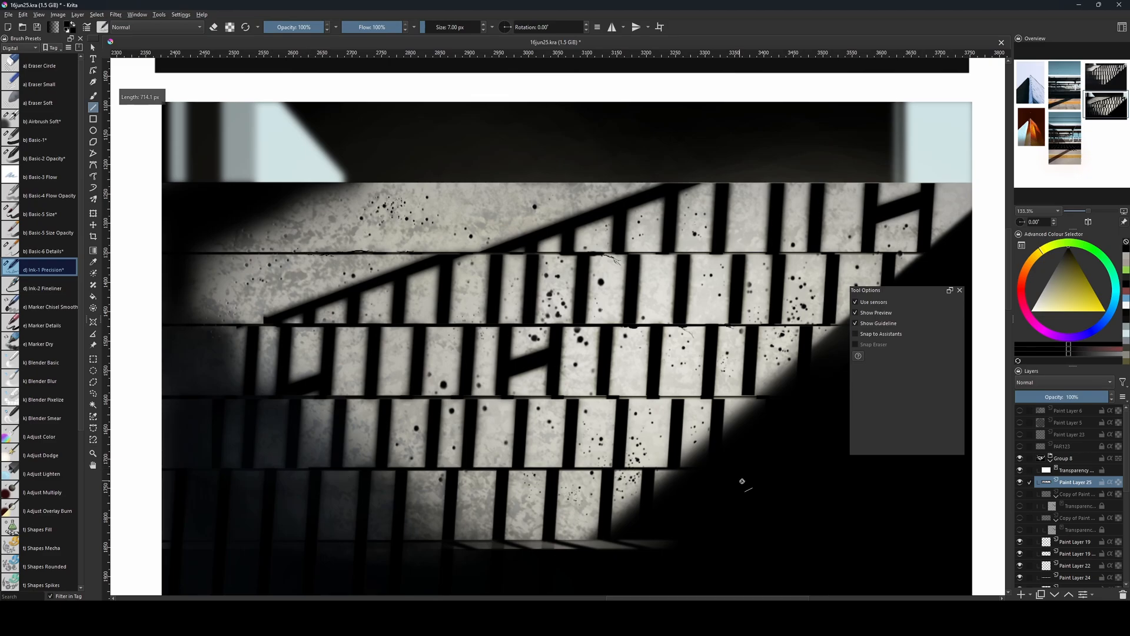
{"action": "key", "text": "b"}
{"action": "key", "text": "bracketright"}
{"action": "key", "text": "bracketright"}
{"action": "key", "text": "bracketright"}
{"action": "key", "text": "bracketright"}
{"action": "key", "text": "bracketright"}
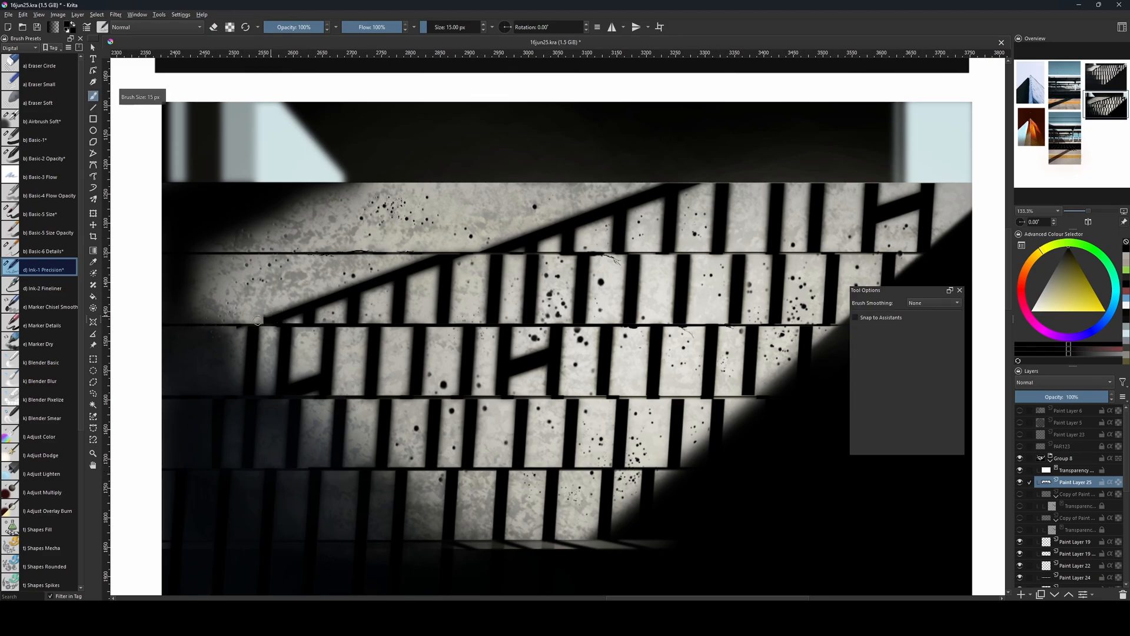
Pick the Airbrush Soft brush and compare the whole painted concrete steps with the reference photo above.
{"action": "left_click", "coordinate": [40, 123]}
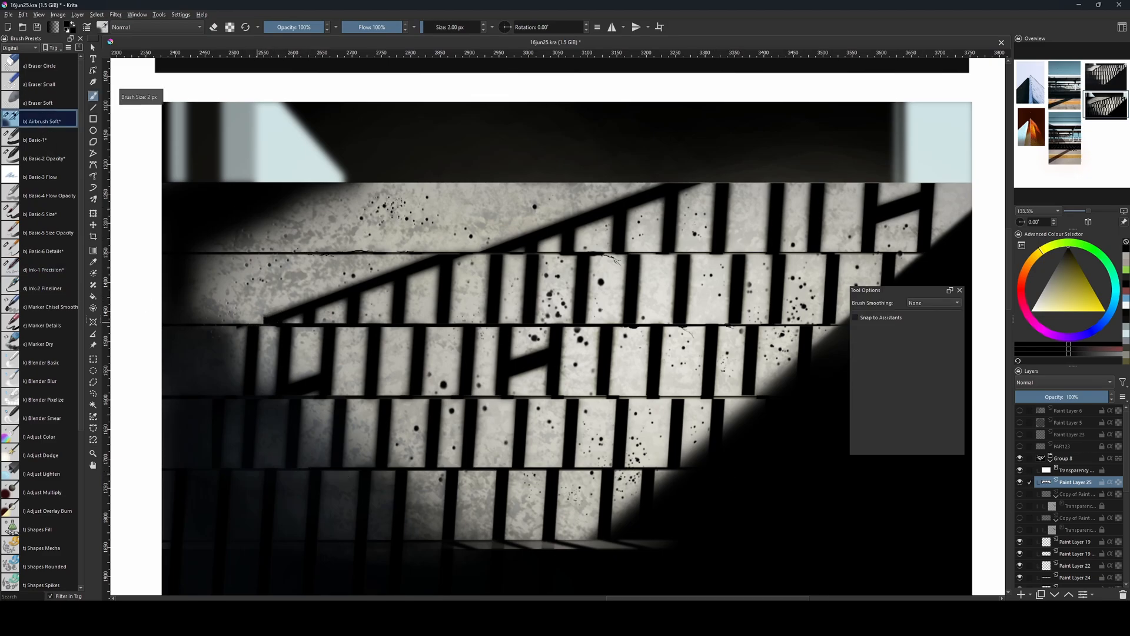
{"action": "key", "text": "["}
{"action": "key", "text": "]"}
{"action": "key", "text": "["}
{"action": "left_click_drag", "start_coordinate": [746, 442], "coordinate": [683, 450]}
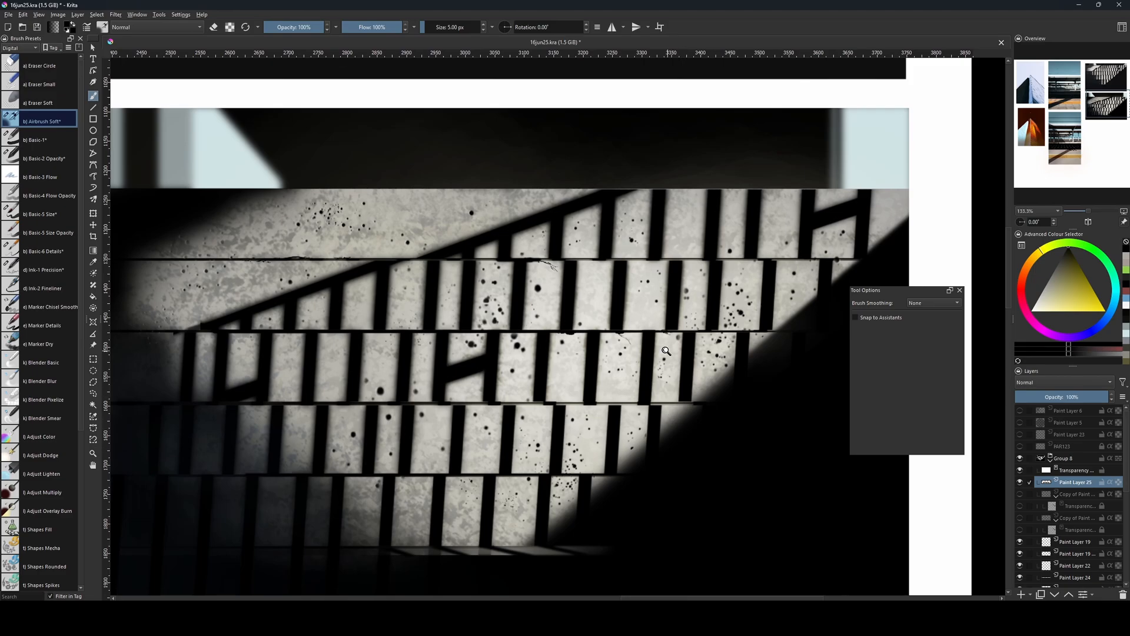
{"action": "key", "text": "ctrl+minus"}
{"action": "key", "text": "ctrl+minus"}
{"action": "key", "text": "ctrl+minus"}
{"action": "left_click_drag", "start_coordinate": [652, 362], "coordinate": [625, 435]}
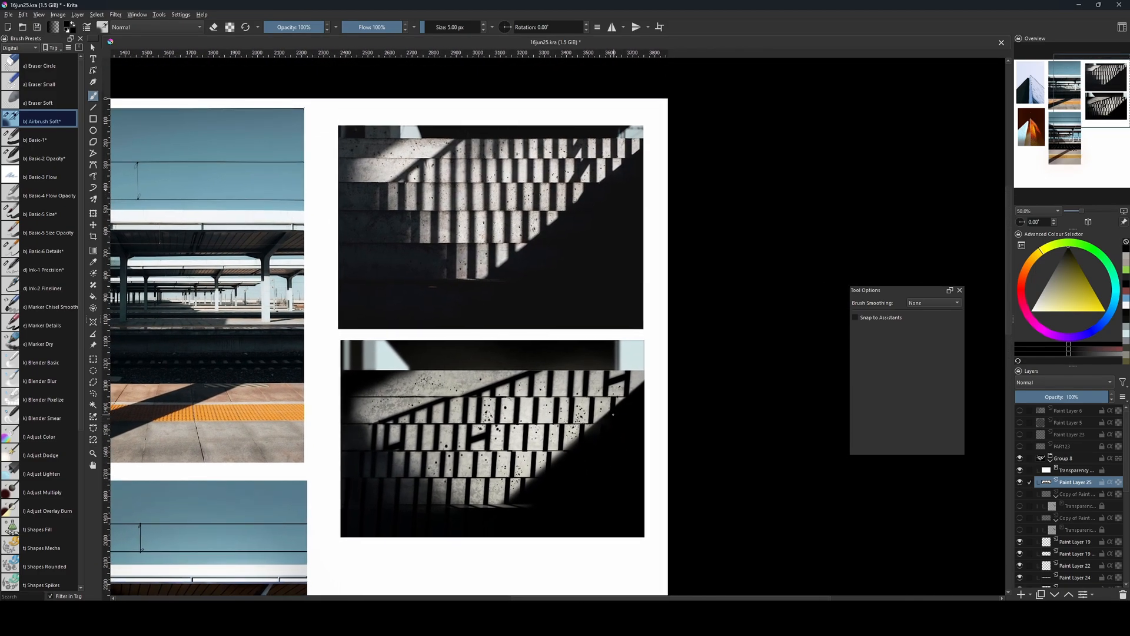
{"action": "left_click_drag", "start_coordinate": [596, 425], "coordinate": [603, 404]}
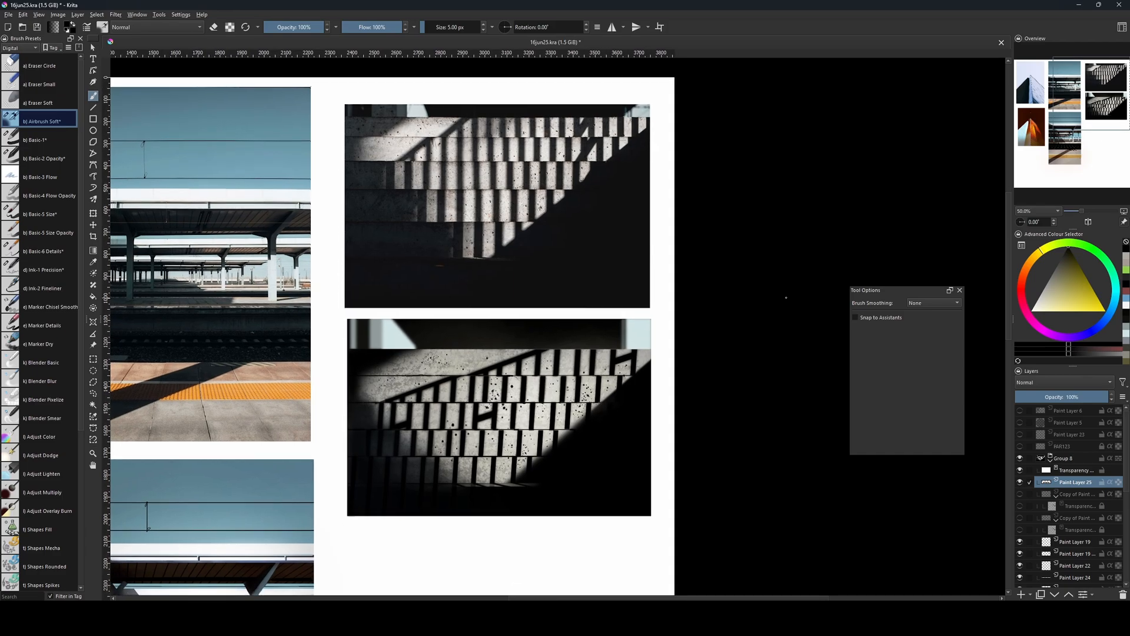
Merge the painting's layers down into Paint Layer 4 and duplicate the merged layer.
{"action": "scroll", "coordinate": [1114, 533], "scroll_direction": "down", "scroll_amount": 10}
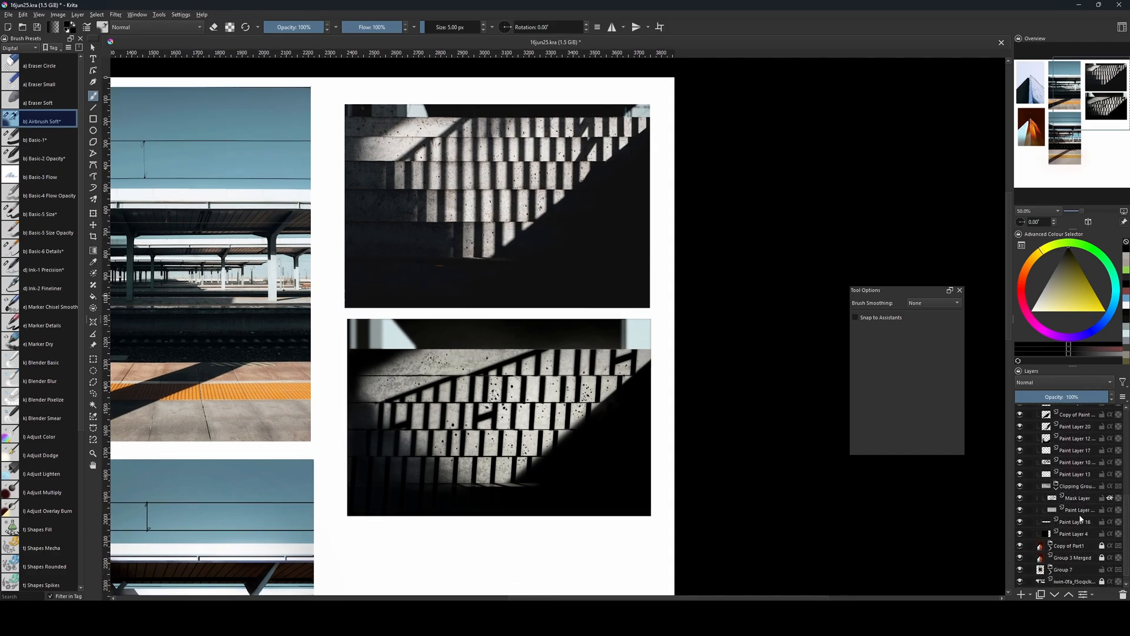
{"action": "left_click", "coordinate": [1086, 533], "text": "shift"}
{"action": "key", "text": "ctrl+e"}
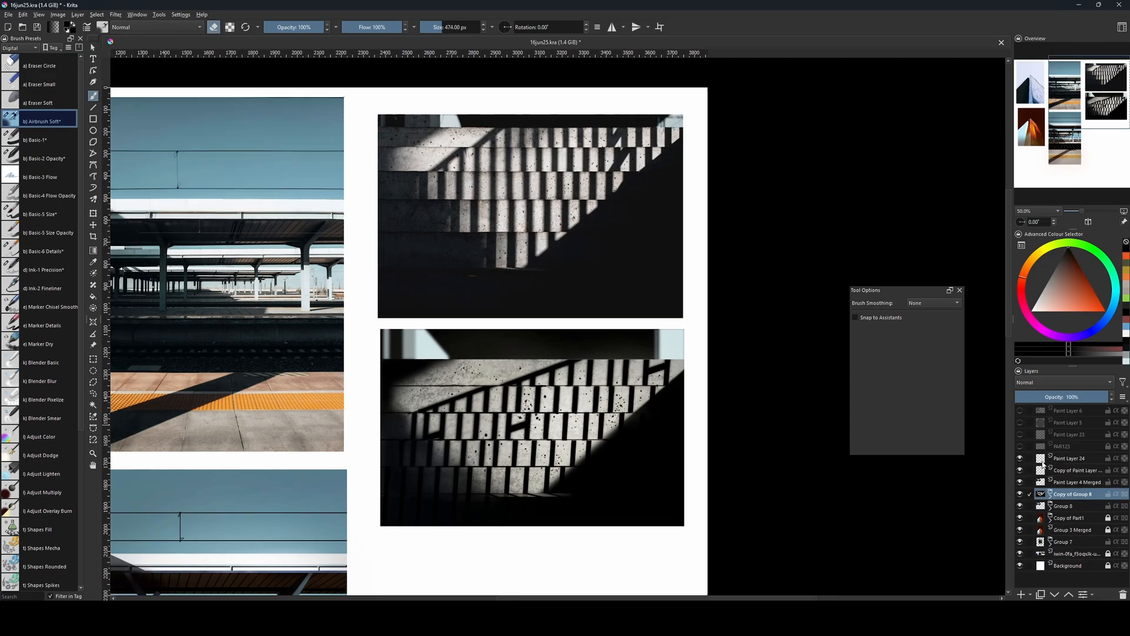
{"action": "key", "text": "ctrl+j"}
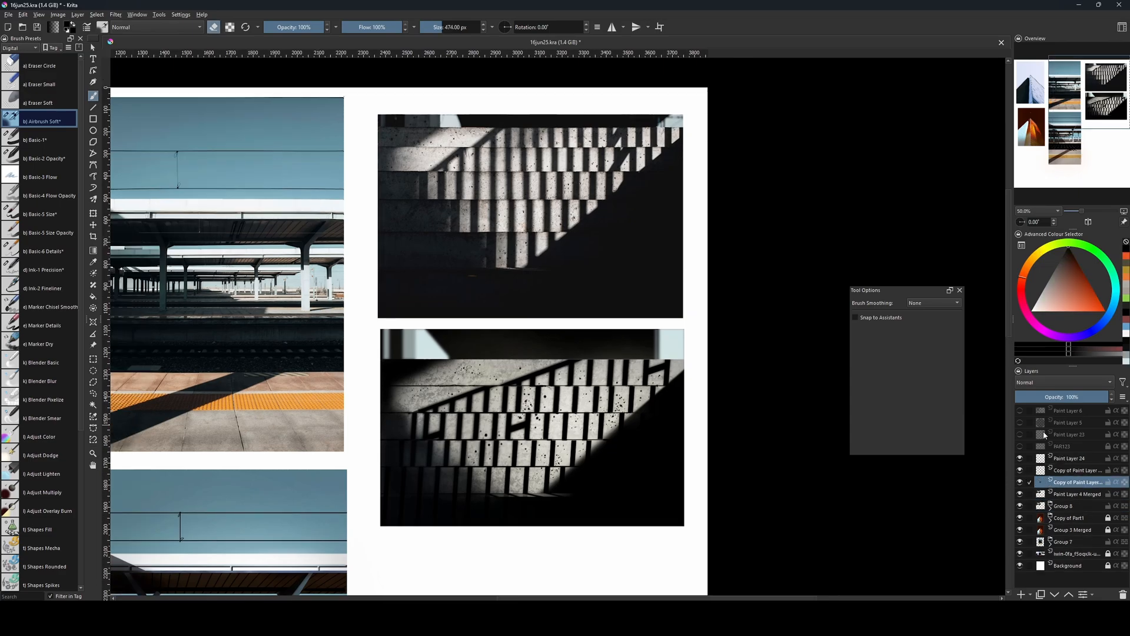
Darken the duplicated layer with a Colour Adjustment curve pulled below the diagonal, placing its brightest added point at input 210, output 182.
{"action": "key", "text": "ctrl+m"}
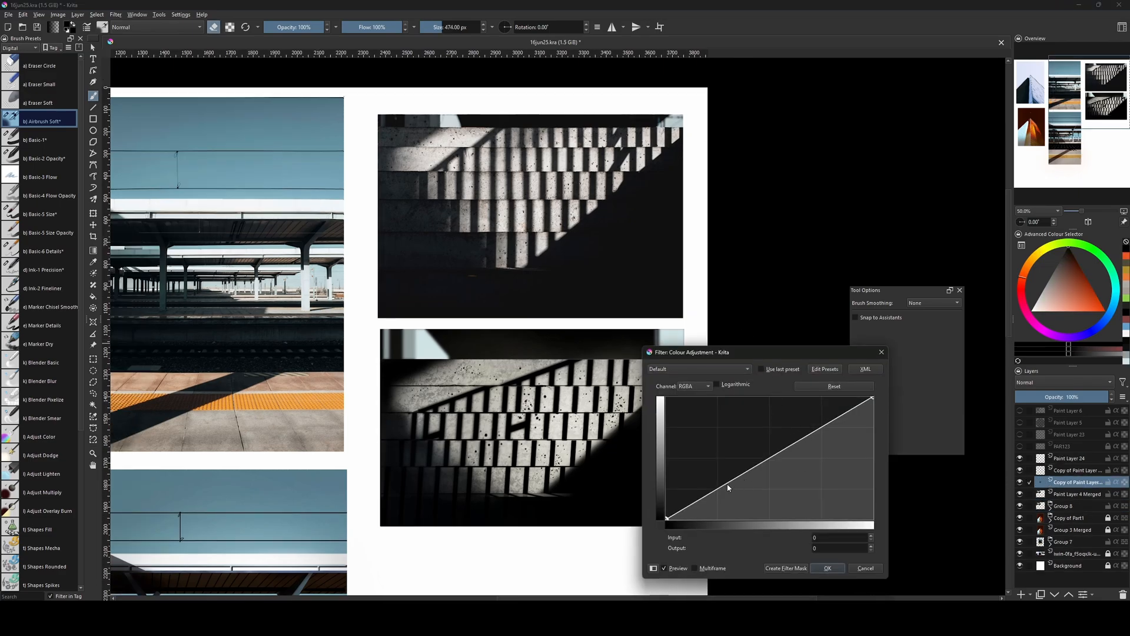
{"action": "left_click_drag", "start_coordinate": [728, 487], "coordinate": [742, 494]}
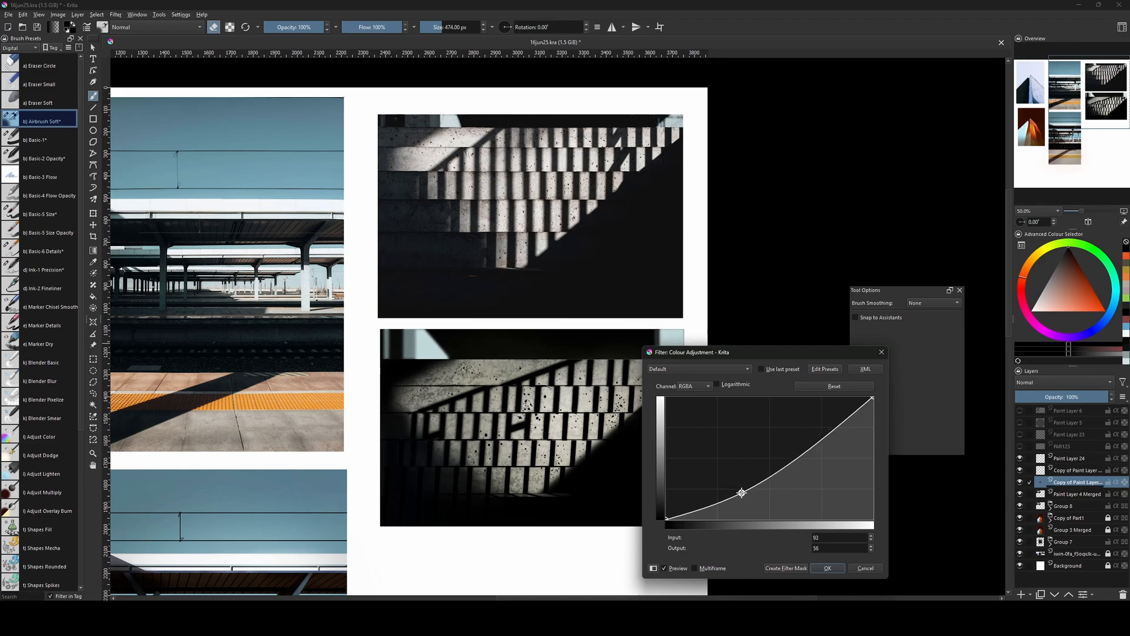
{"action": "left_click_drag", "start_coordinate": [797, 453], "coordinate": [837, 431]}
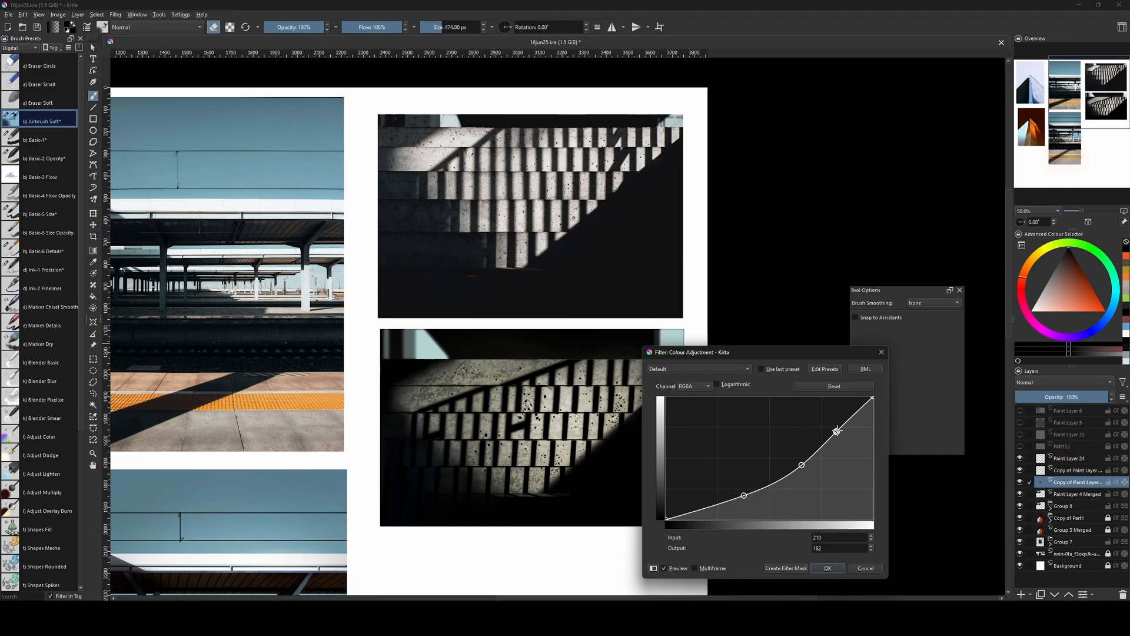
{"action": "left_click", "coordinate": [827, 569]}
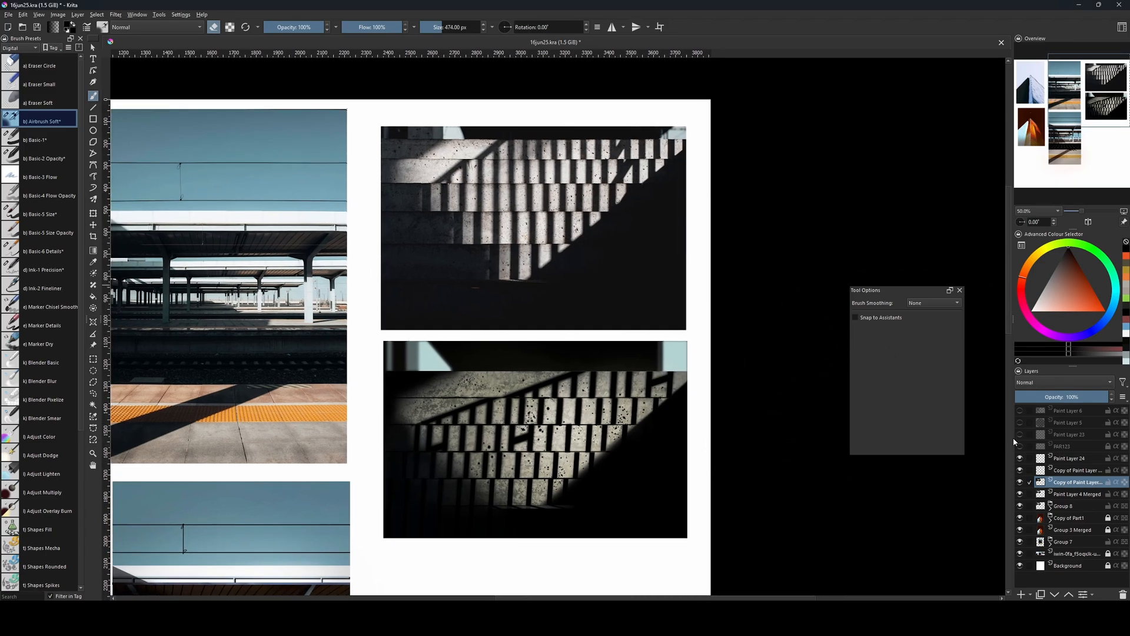
Add a transparency mask to the darkened copy and mask out its lit middle with Airbrush Soft in eraser mode at up to 700 px.
{"action": "key", "text": "ctrl+shift+m"}
{"action": "key", "text": "bracketright"}
{"action": "key", "text": "bracketright"}
{"action": "key", "text": "bracketright"}
{"action": "key", "text": "bracketright"}
{"action": "key", "text": "bracketright"}
{"action": "key", "text": "bracketright"}
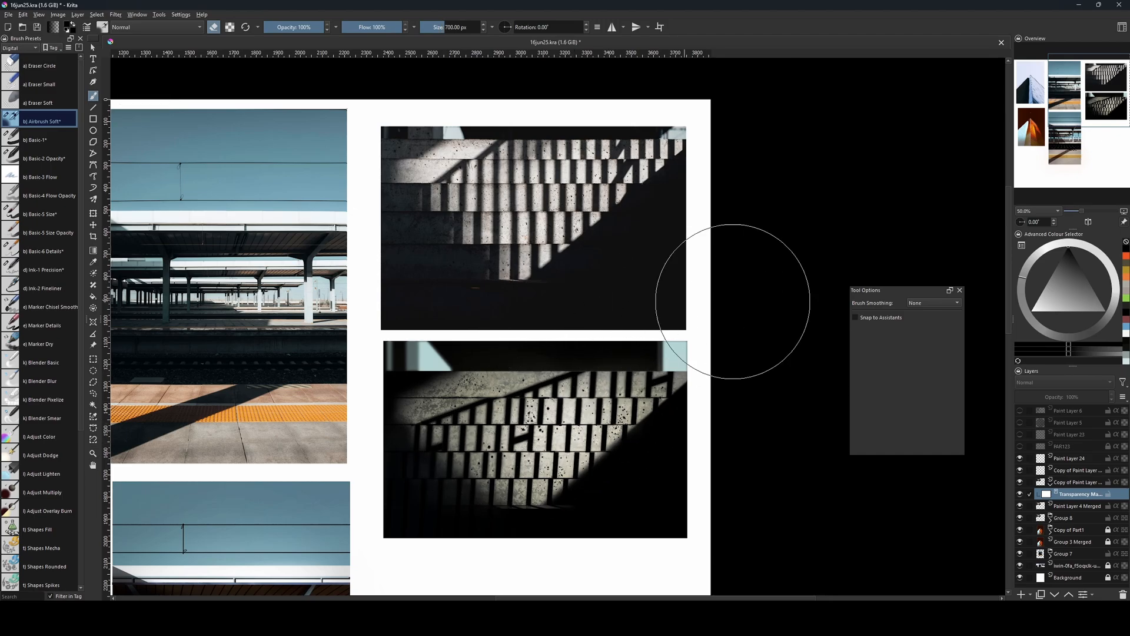
{"action": "key", "text": "bracketleft"}
{"action": "key", "text": "bracketleft"}
{"action": "key", "text": "bracketleft"}
{"action": "key", "text": "bracketleft"}
{"action": "key", "text": "bracketleft"}
Brighten the topmost visible paint layer copy with a Levels filter, setting the white input level to 238.
{"action": "left_click", "coordinate": [1068, 473]}
{"action": "key", "text": "bracketright"}
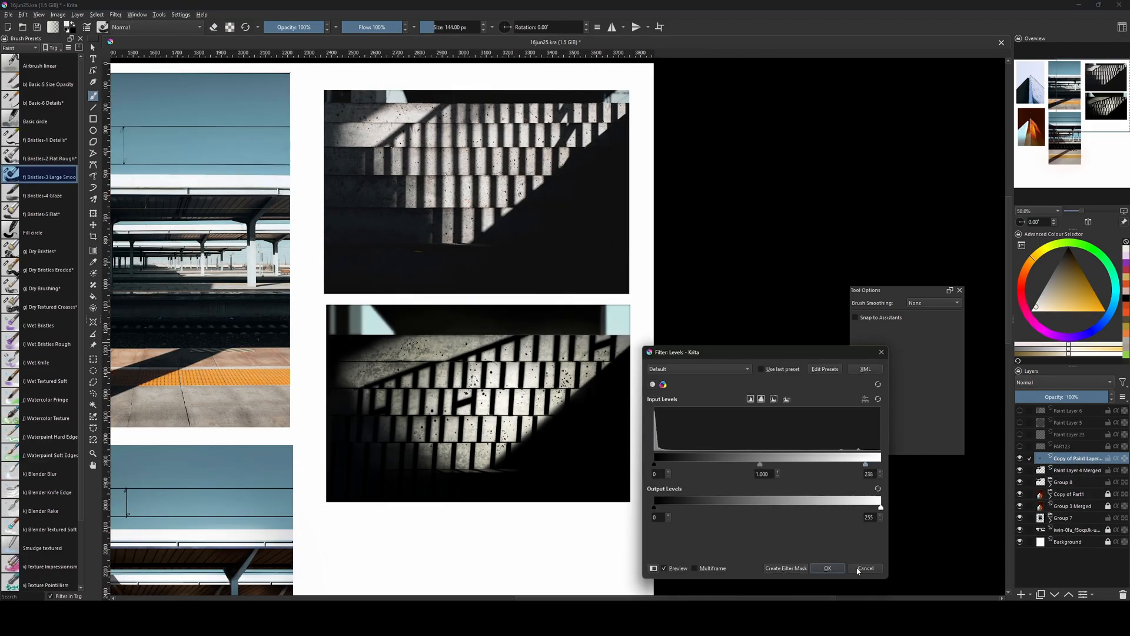
{"action": "left_click", "coordinate": [829, 569]}
{"action": "left_click_drag", "start_coordinate": [651, 478], "coordinate": [699, 493]}
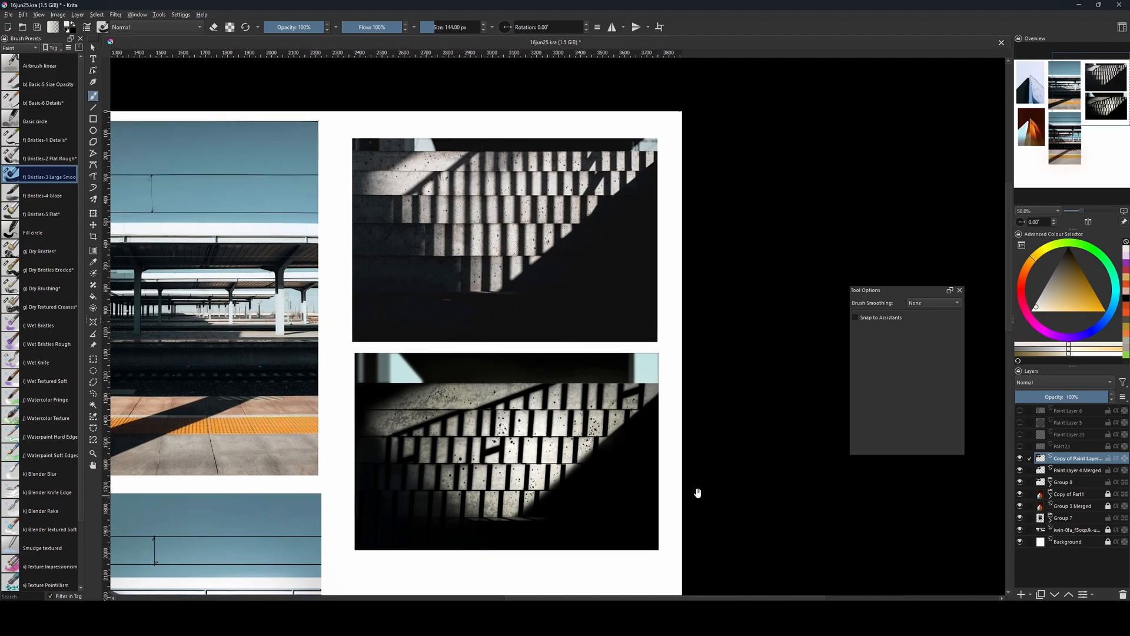
Duplicate the brightened layer and look through the edge detection filters without applying one.
{"action": "key", "text": "ctrl+j"}
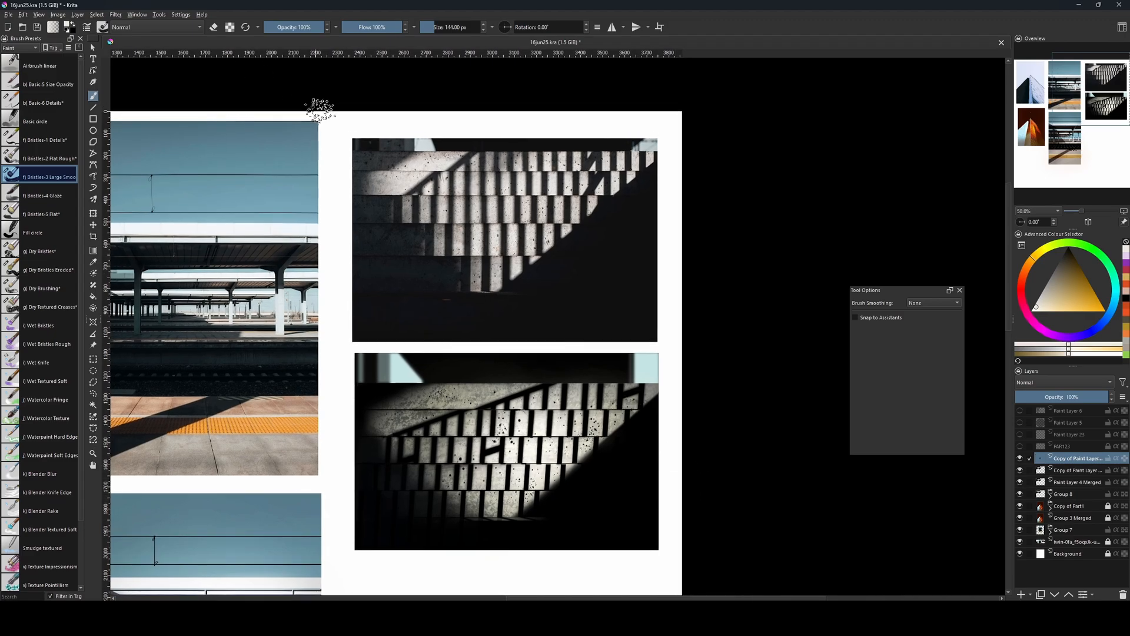
{"action": "key", "text": "bracketleft"}
{"action": "left_click", "coordinate": [115, 14]}
{"action": "mouse_move", "coordinate": [158, 69]}
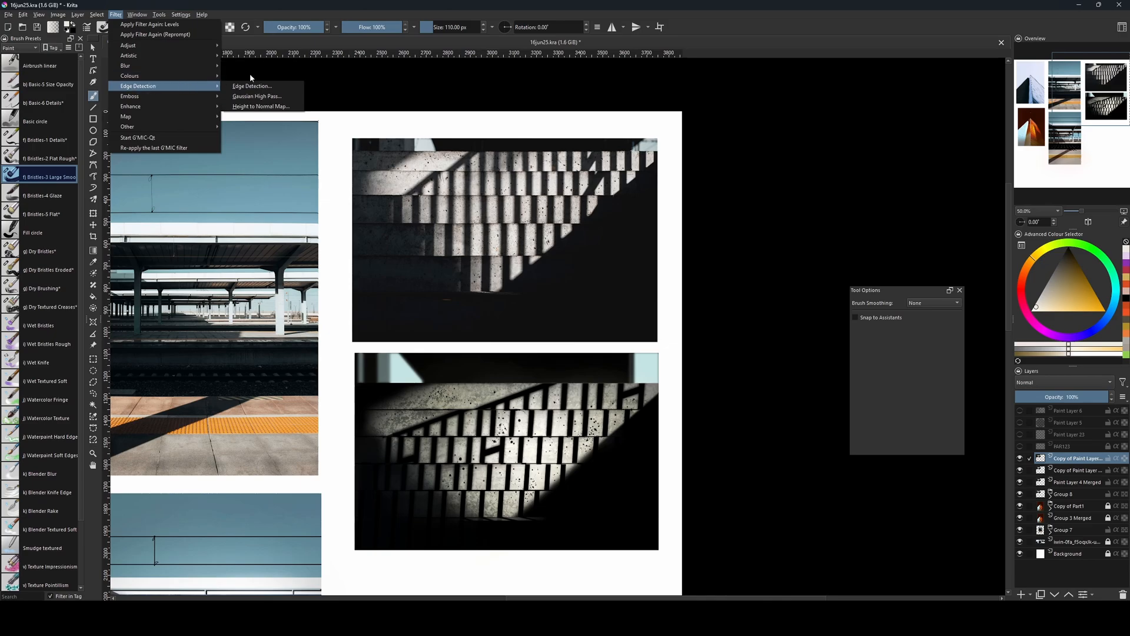
{"action": "left_click", "coordinate": [754, 214]}
Add a new paint layer above the duplicate and fill it entirely with mid grey.
{"action": "left_click", "coordinate": [1048, 280]}
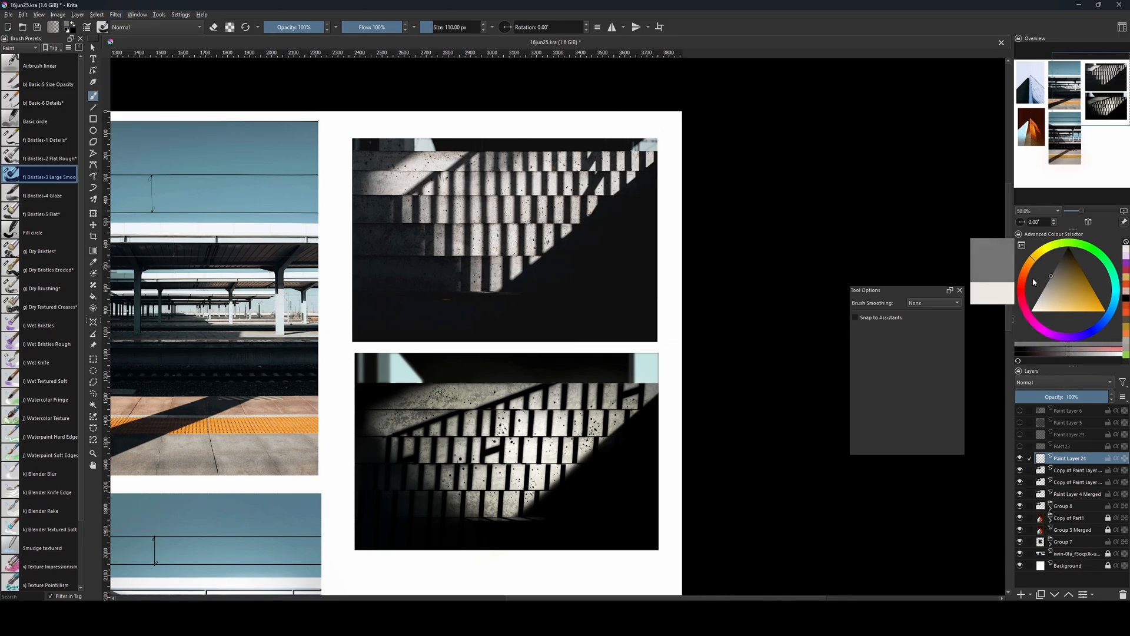
{"action": "key", "text": "Insert"}
{"action": "key", "text": "f"}
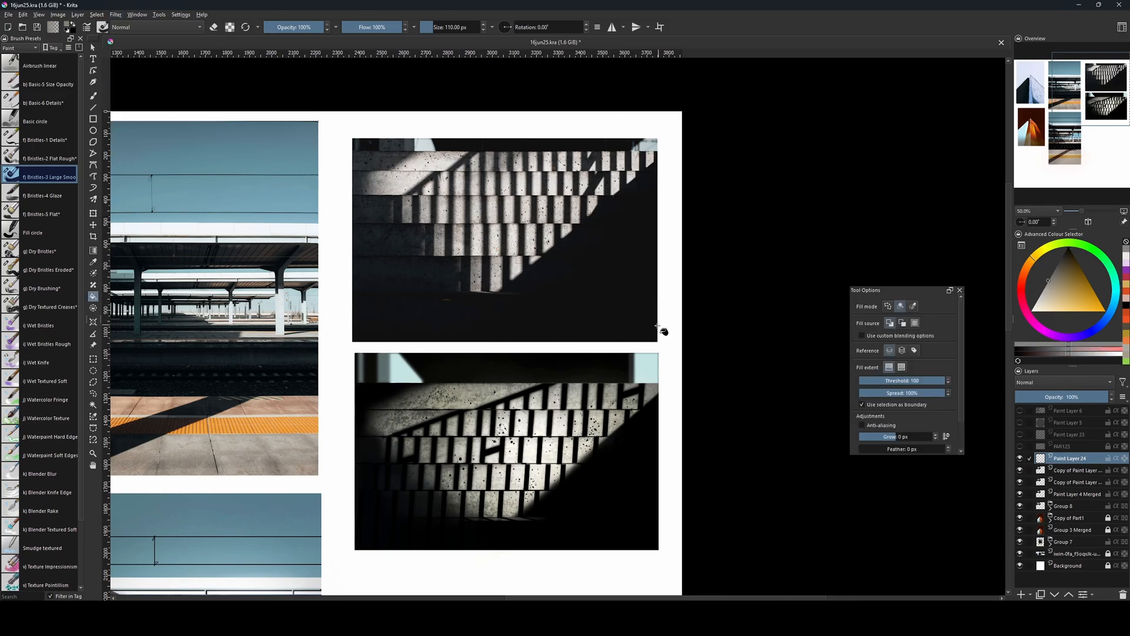
{"action": "left_click", "coordinate": [660, 327]}
{"action": "left_click", "coordinate": [93, 96]}
Try the Random Noise filter on the grey layer with level 10 and opacity 10, and inspect the grain up close.
{"action": "left_click", "coordinate": [116, 14]}
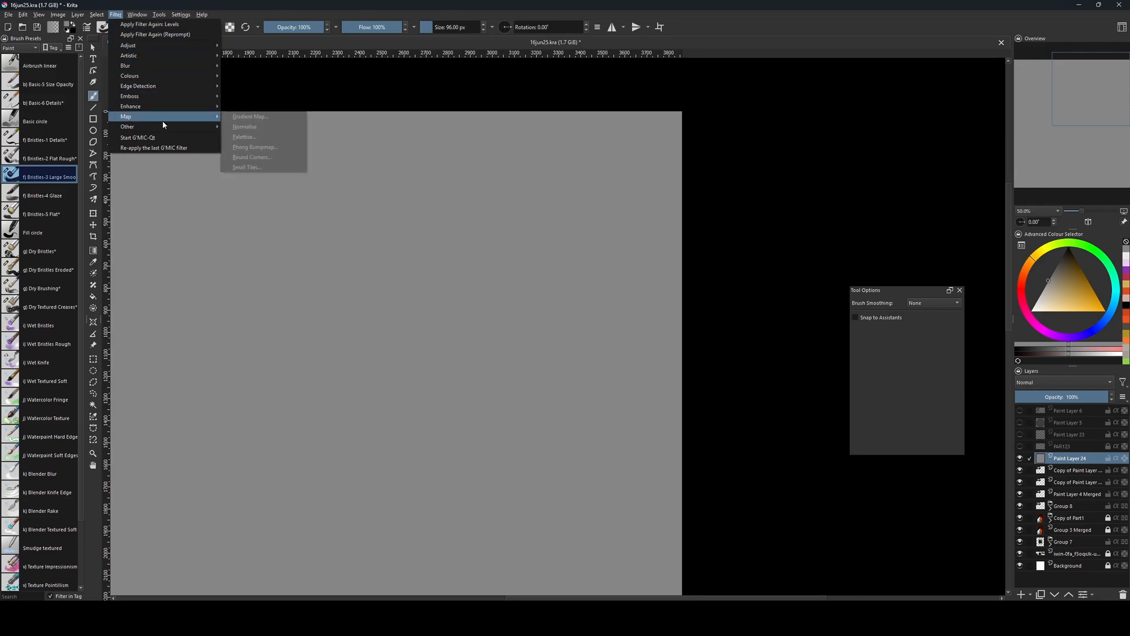
{"action": "mouse_move", "coordinate": [163, 126]}
{"action": "left_click", "coordinate": [248, 126]}
{"action": "left_click_drag", "start_coordinate": [734, 384], "coordinate": [709, 385]}
{"action": "left_click_drag", "start_coordinate": [742, 399], "coordinate": [690, 385]}
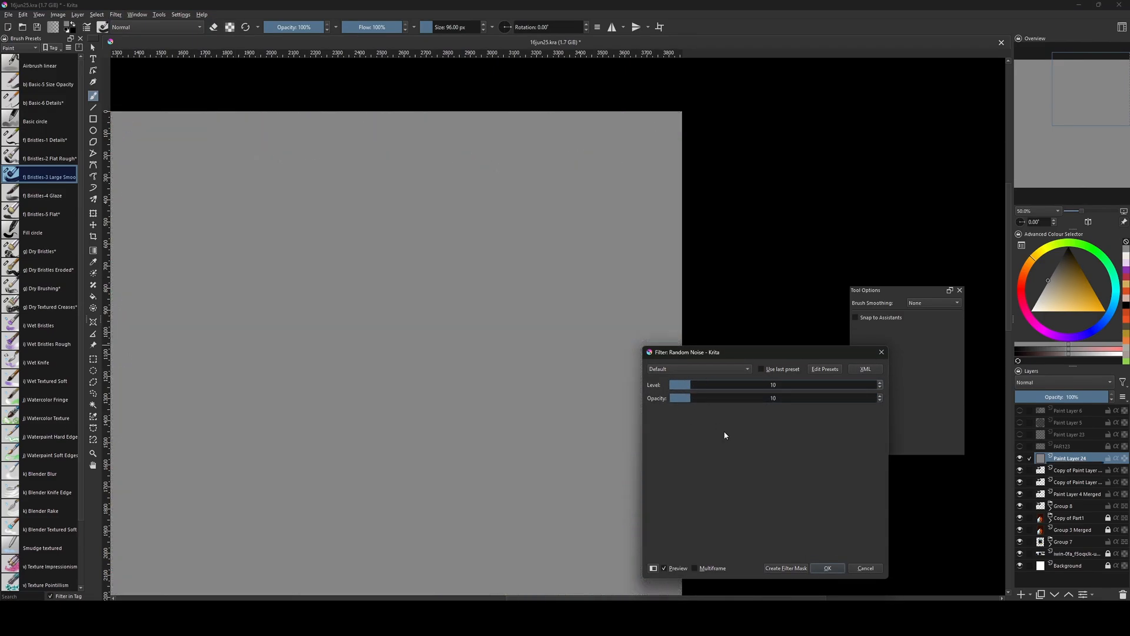
{"action": "left_click", "coordinate": [827, 569]}
{"action": "scroll", "coordinate": [776, 463], "scroll_direction": "up", "scroll_amount": 4}
{"action": "scroll", "coordinate": [778, 465], "scroll_direction": "up", "scroll_amount": 4}
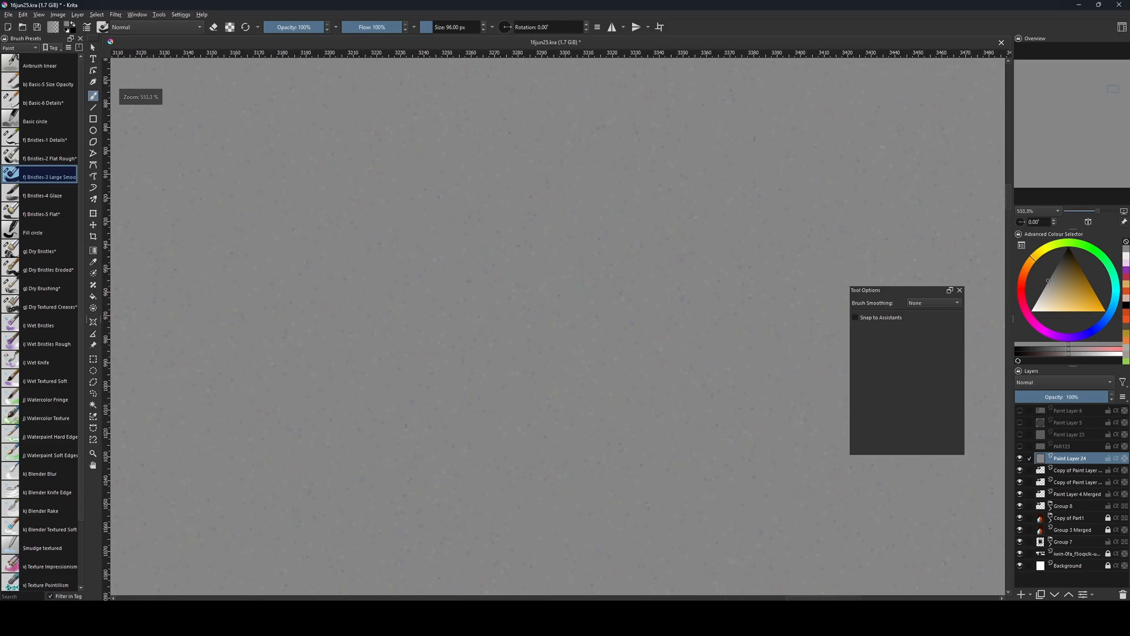
Apply stronger Random Noise to the grey layer, with the level slightly above 20 and the opacity at 26.
{"action": "left_click", "coordinate": [117, 15]}
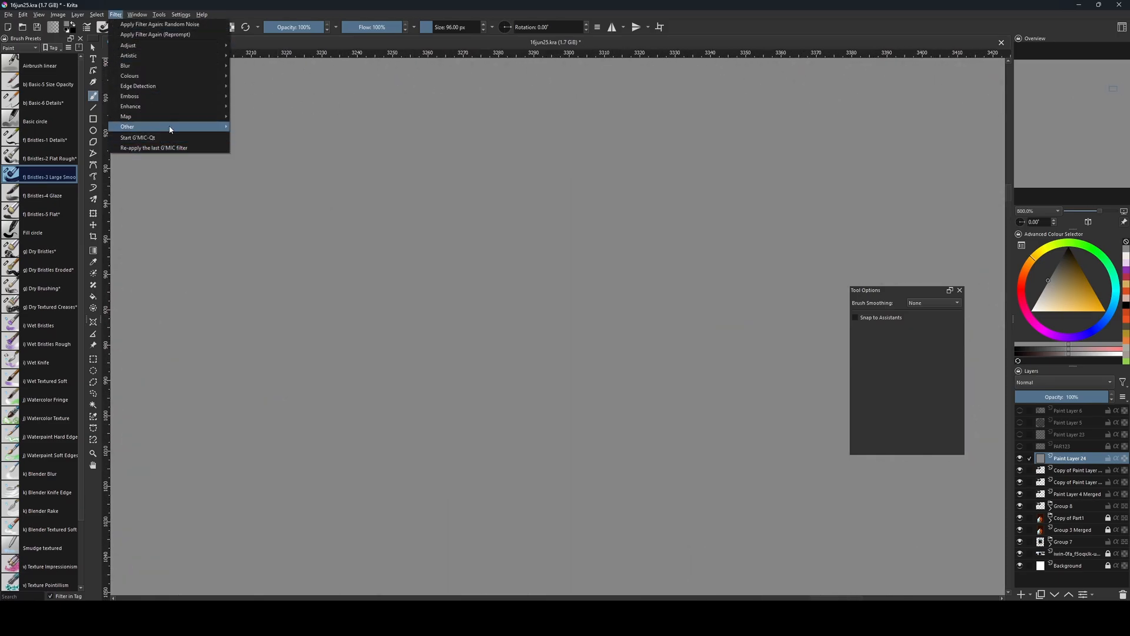
{"action": "mouse_move", "coordinate": [128, 126]}
{"action": "left_click", "coordinate": [259, 128]}
{"action": "left_click_drag", "start_coordinate": [745, 384], "coordinate": [726, 399]}
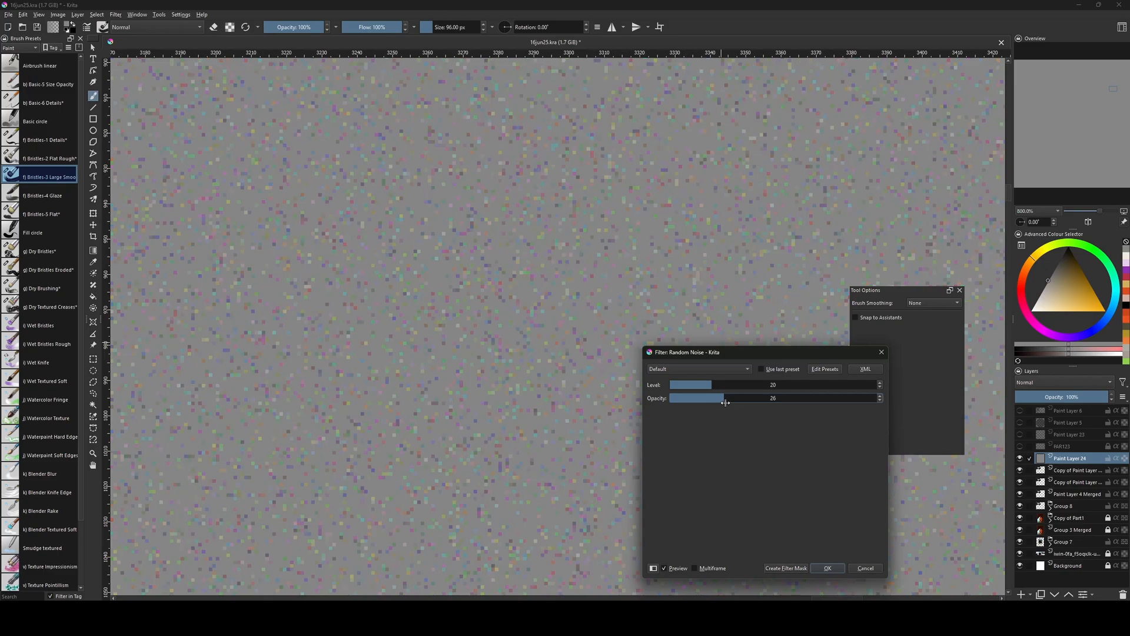
{"action": "left_click", "coordinate": [720, 384]}
{"action": "left_click", "coordinate": [828, 567]}
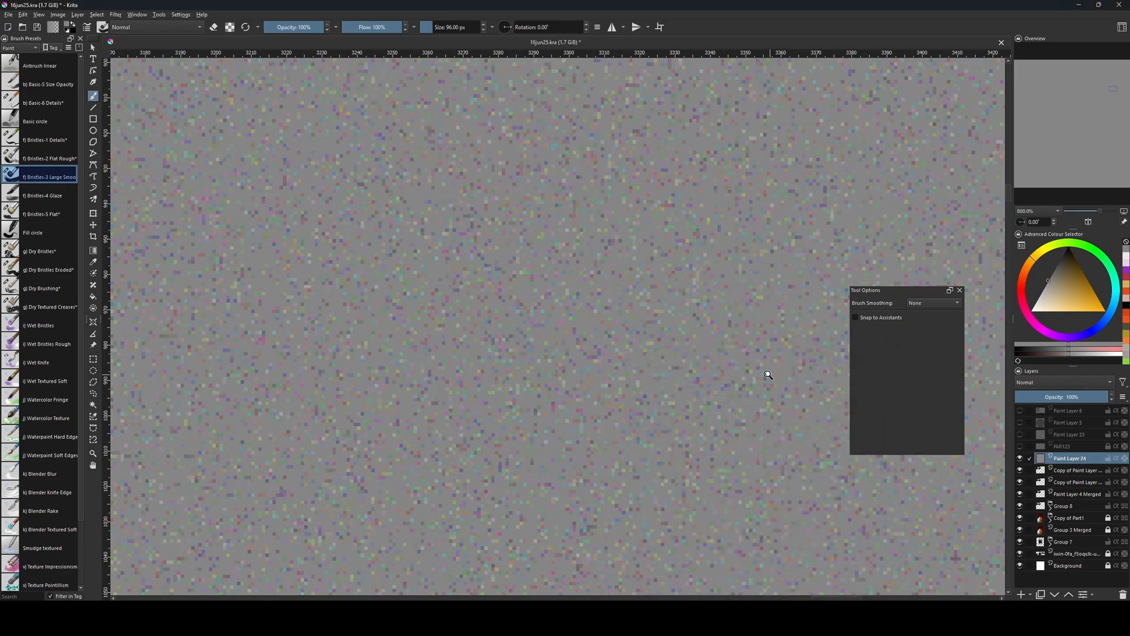
Desaturate the coloured noise on the grey layer using the Lightness method.
{"action": "key", "text": "ctrl+shift+u"}
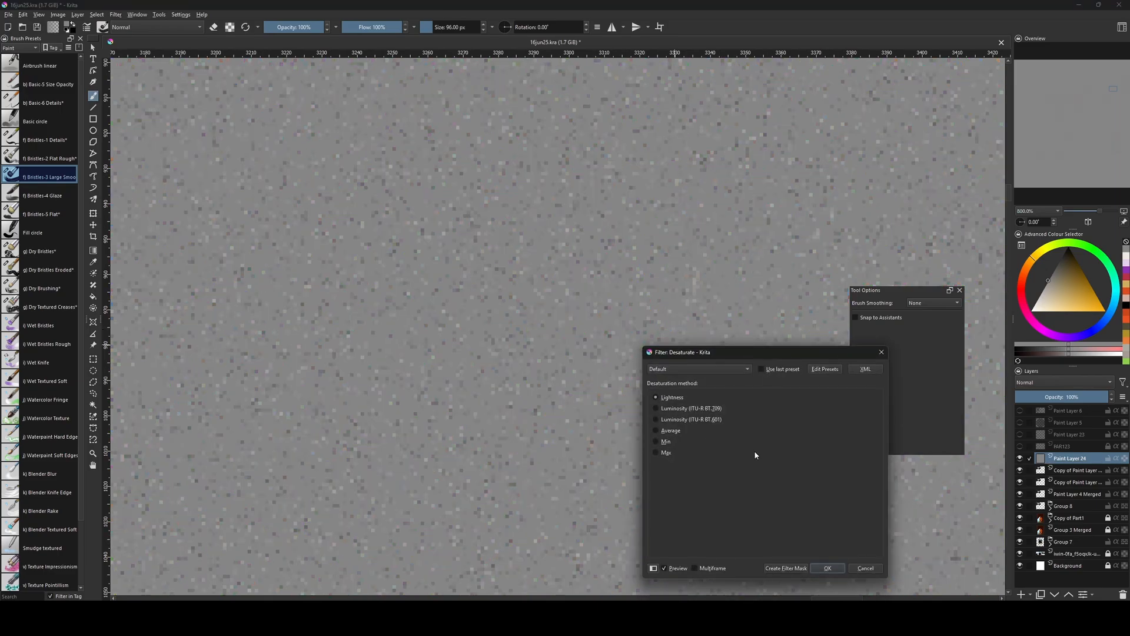
{"action": "left_click", "coordinate": [827, 569]}
{"action": "key", "text": "bracketleft"}
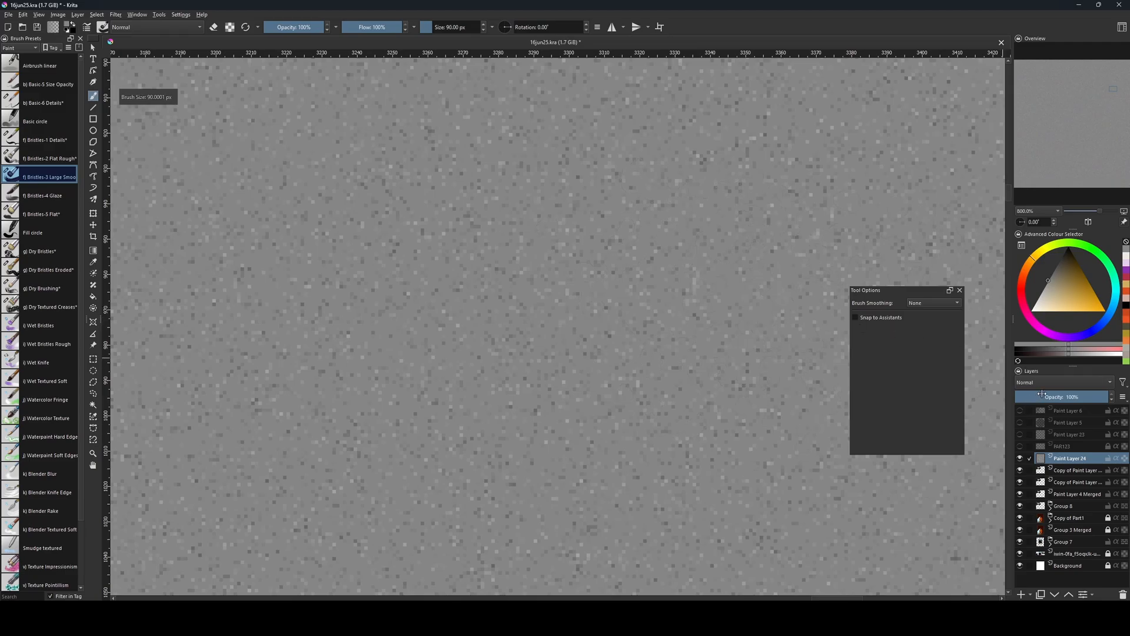
Set the noise layer's blending mode to Overlay and check the grain over the painted steps.
{"action": "left_click", "coordinate": [1049, 383]}
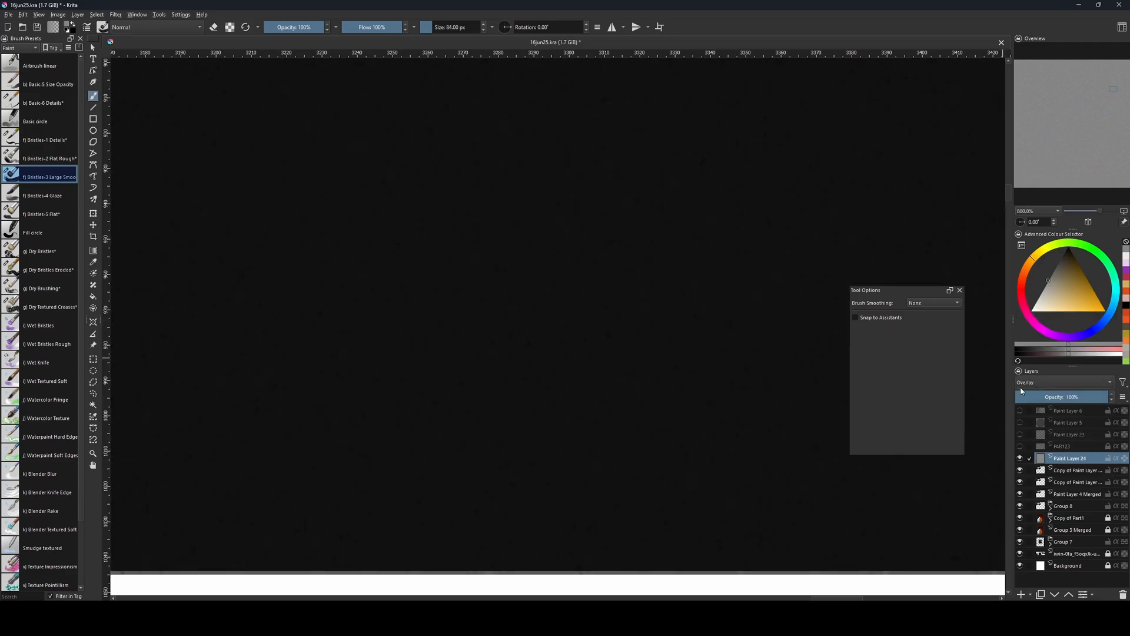
{"action": "left_click", "coordinate": [1027, 392]}
{"action": "scroll", "coordinate": [707, 335], "scroll_direction": "down", "scroll_amount": 4}
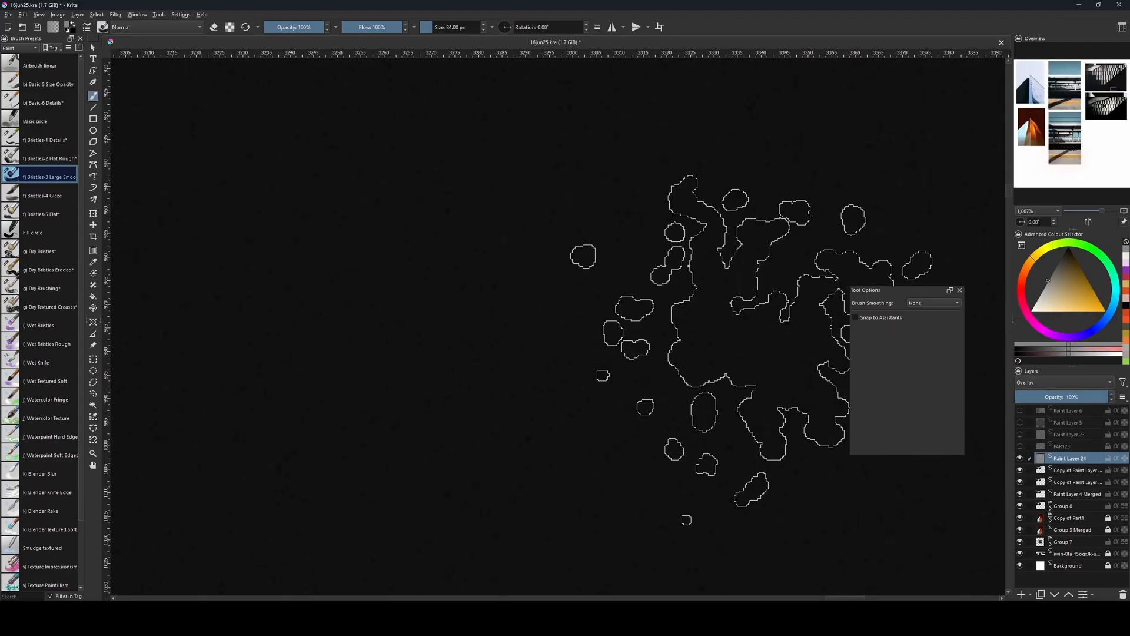
{"action": "scroll", "coordinate": [580, 329], "scroll_direction": "down", "scroll_amount": 3}
{"action": "left_click", "coordinate": [1060, 382]}
{"action": "left_click", "coordinate": [1060, 380]}
{"action": "left_click_drag", "start_coordinate": [620, 564], "coordinate": [713, 423]}
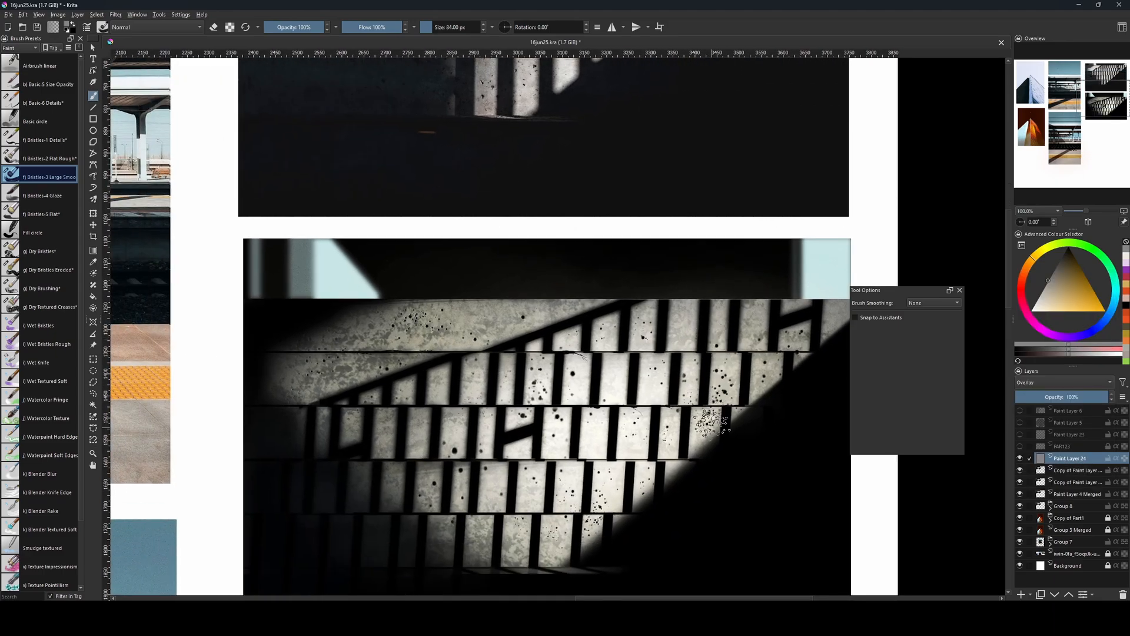
Lower the noise layer's opacity to 80% and select it together with the paint layer copy directly beneath.
{"action": "left_click_drag", "start_coordinate": [1087, 397], "coordinate": [1067, 398]}
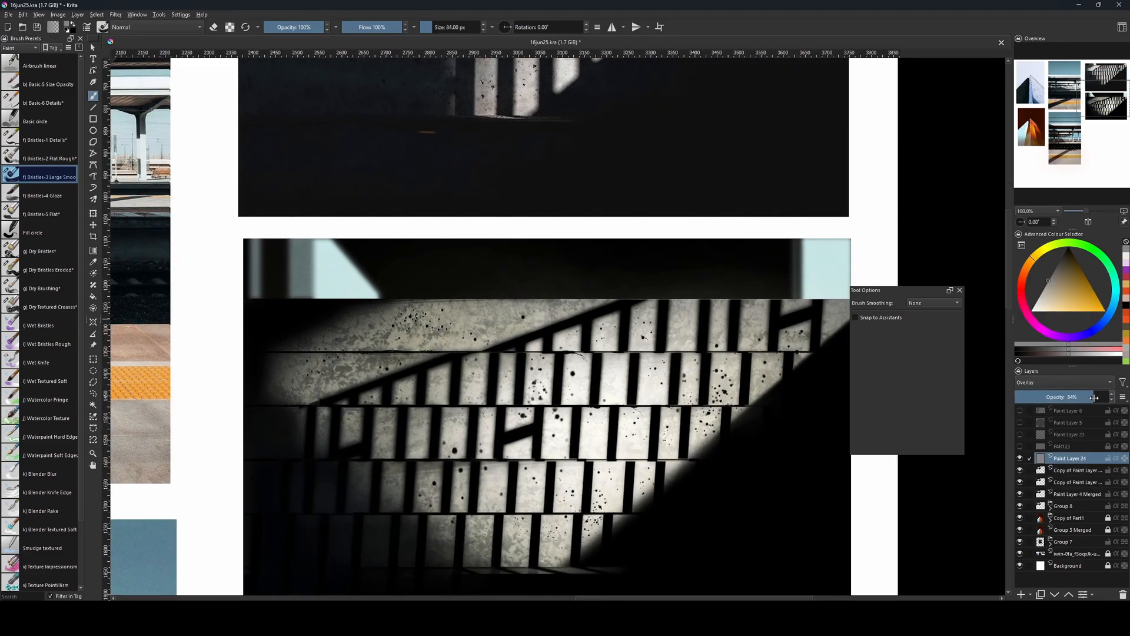
{"action": "left_click", "coordinate": [1065, 473], "text": "ctrl"}
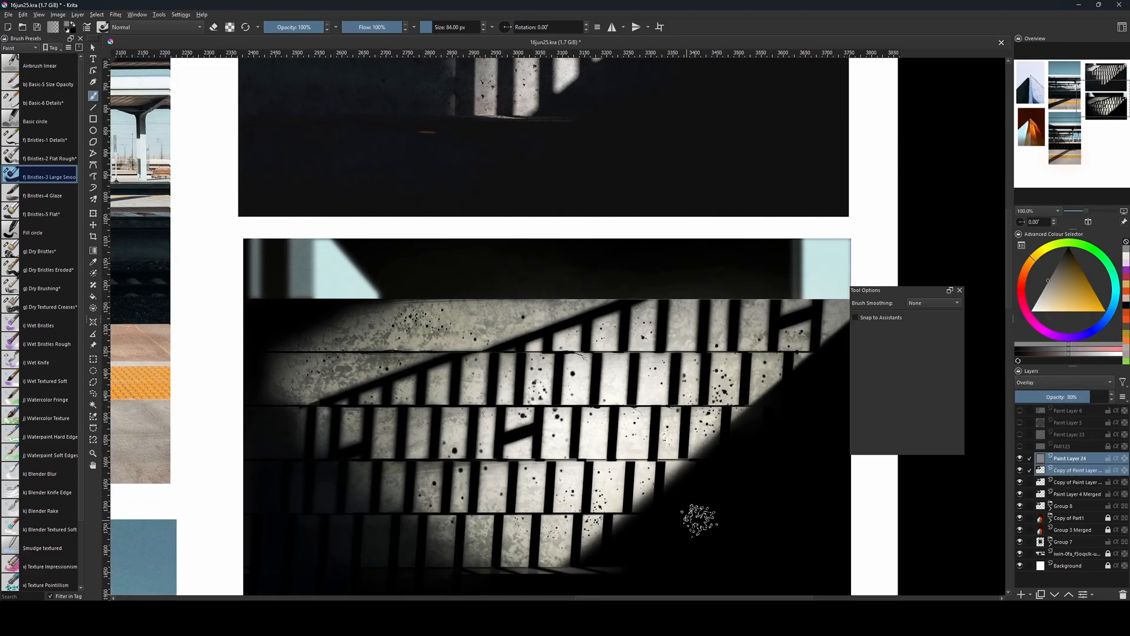
Merge the noise layer with the selected paint layer copy and clear the grain outside the lower steps painting.
{"action": "key", "text": "ctrl+e"}
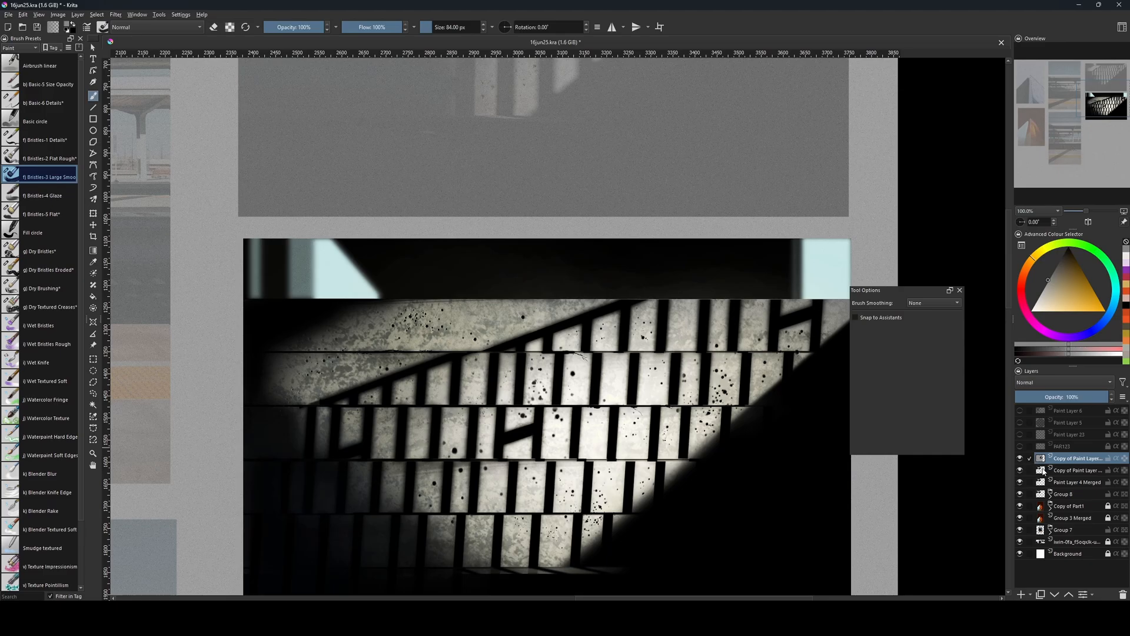
{"action": "left_click", "coordinate": [1044, 471], "text": "ctrl"}
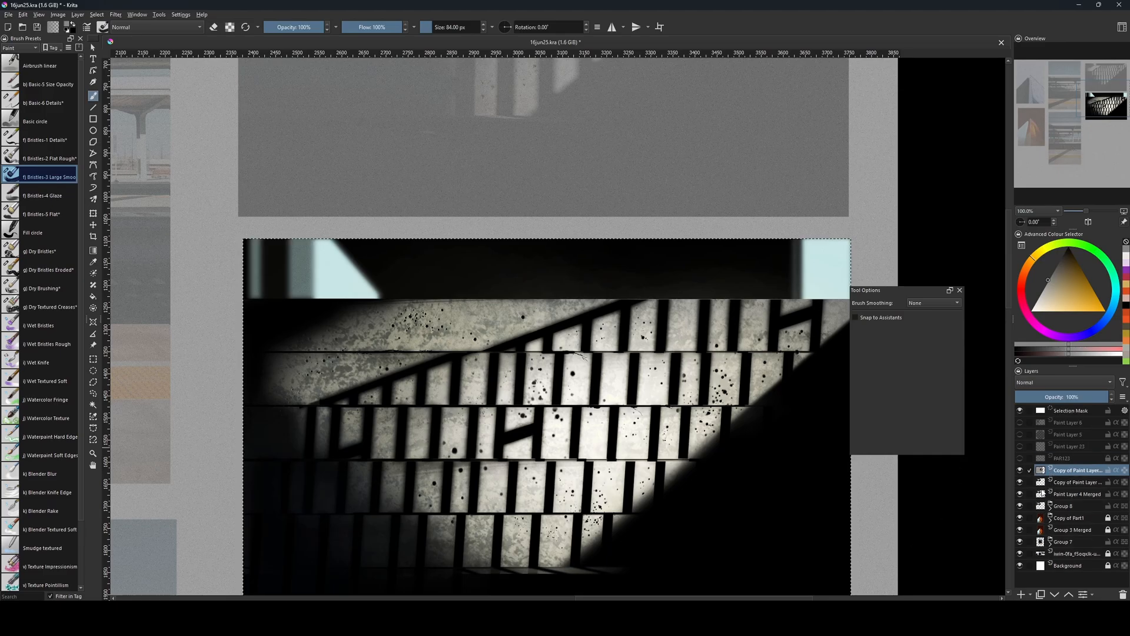
{"action": "left_click_drag", "start_coordinate": [792, 502], "coordinate": [765, 449]}
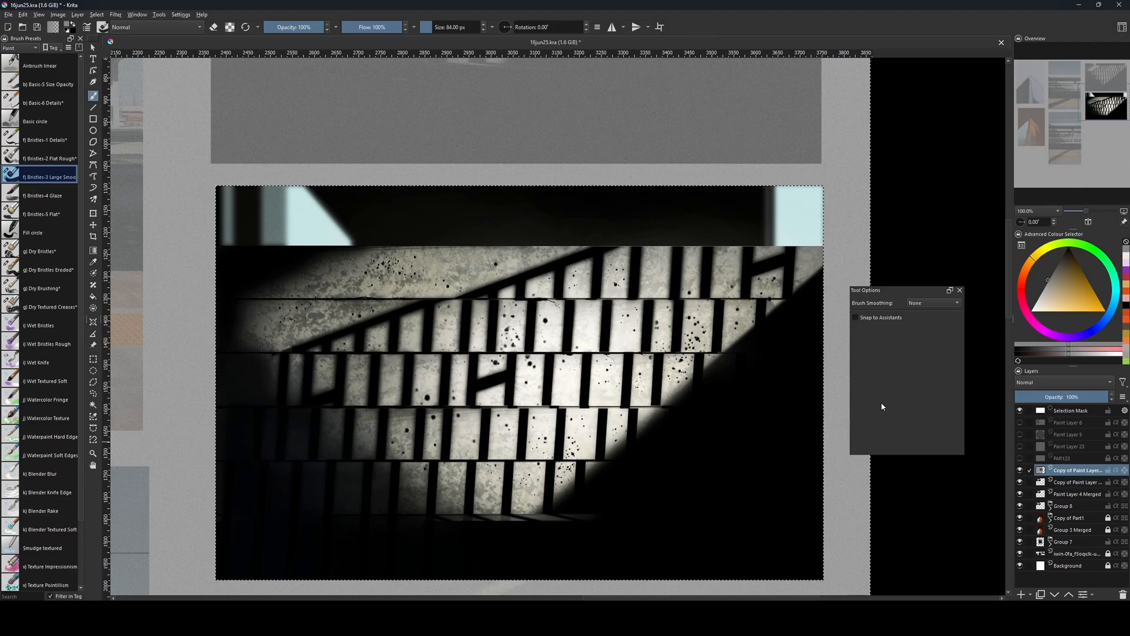
{"action": "key", "text": "Delete"}
{"action": "key", "text": "ctrl+shift+a"}
Select the painting's outline from its layer and add a new paint layer above it in Overlay mode.
{"action": "left_click_drag", "start_coordinate": [800, 416], "coordinate": [803, 432]}
{"action": "key", "text": "bracketleft"}
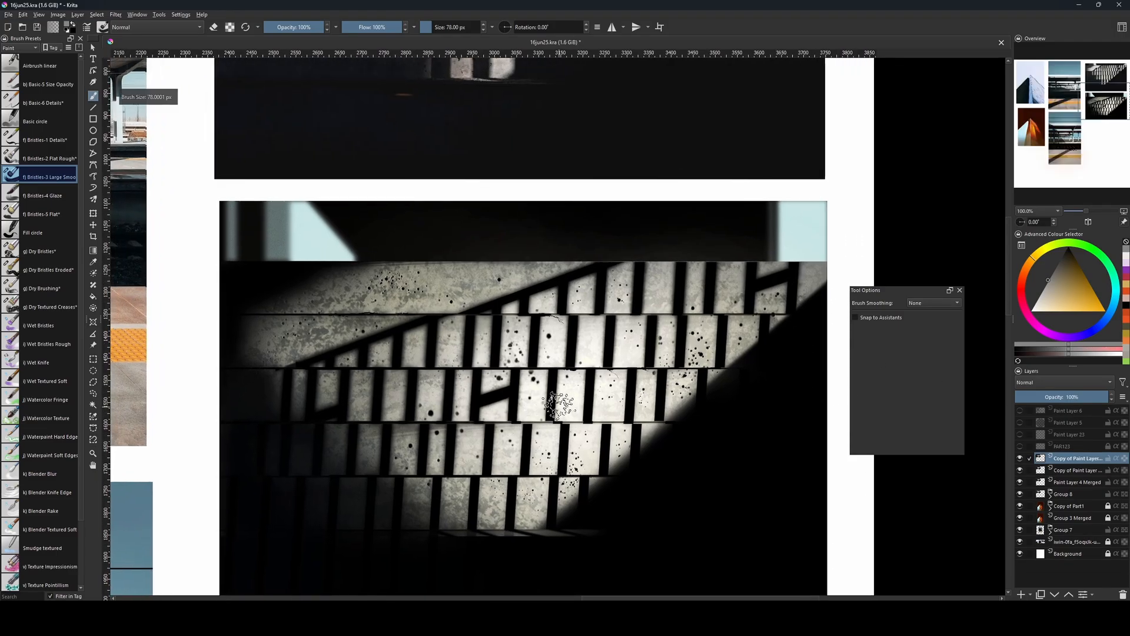
{"action": "left_click_drag", "start_coordinate": [591, 443], "coordinate": [596, 421]}
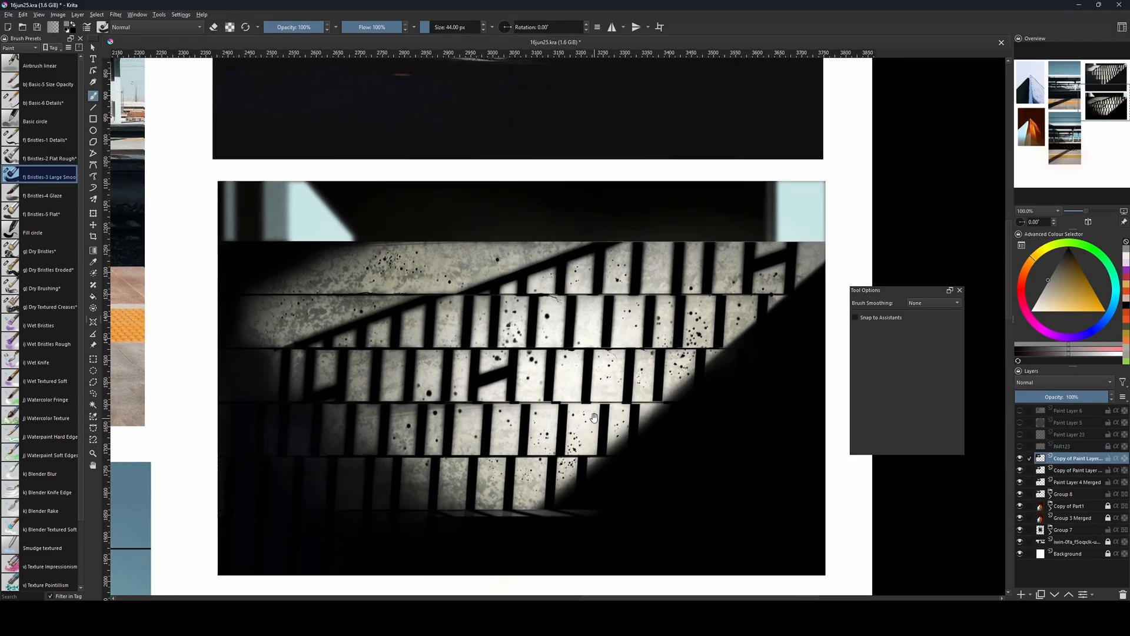
{"action": "scroll", "coordinate": [540, 325], "scroll_direction": "down", "scroll_amount": 2}
{"action": "scroll", "coordinate": [540, 325], "scroll_direction": "up", "scroll_amount": 1}
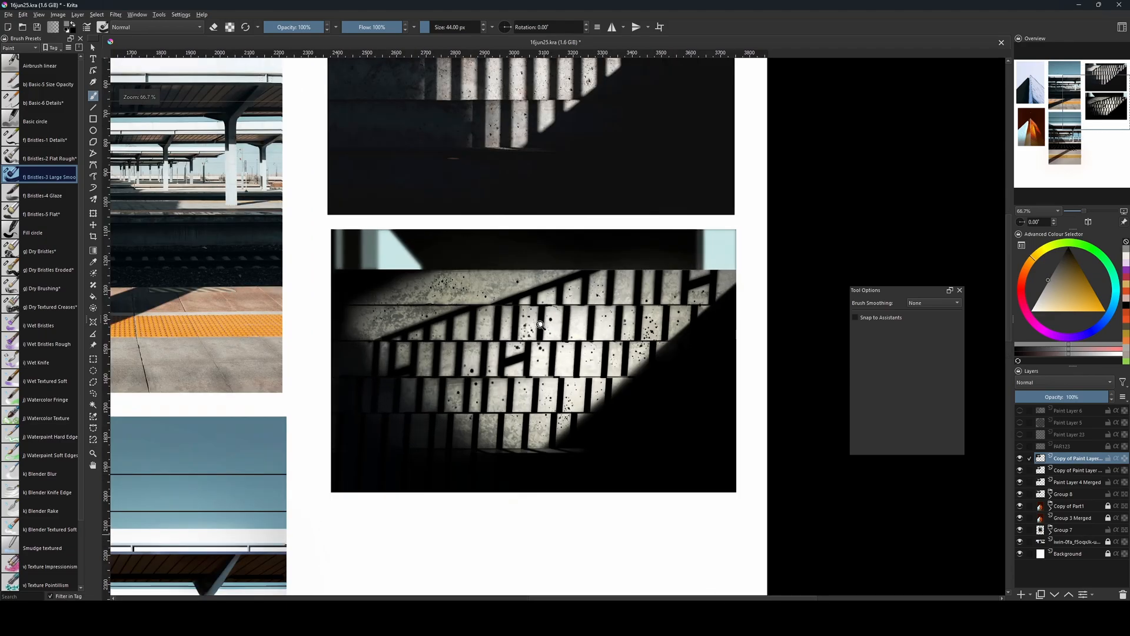
{"action": "left_click_drag", "start_coordinate": [707, 384], "coordinate": [689, 470]}
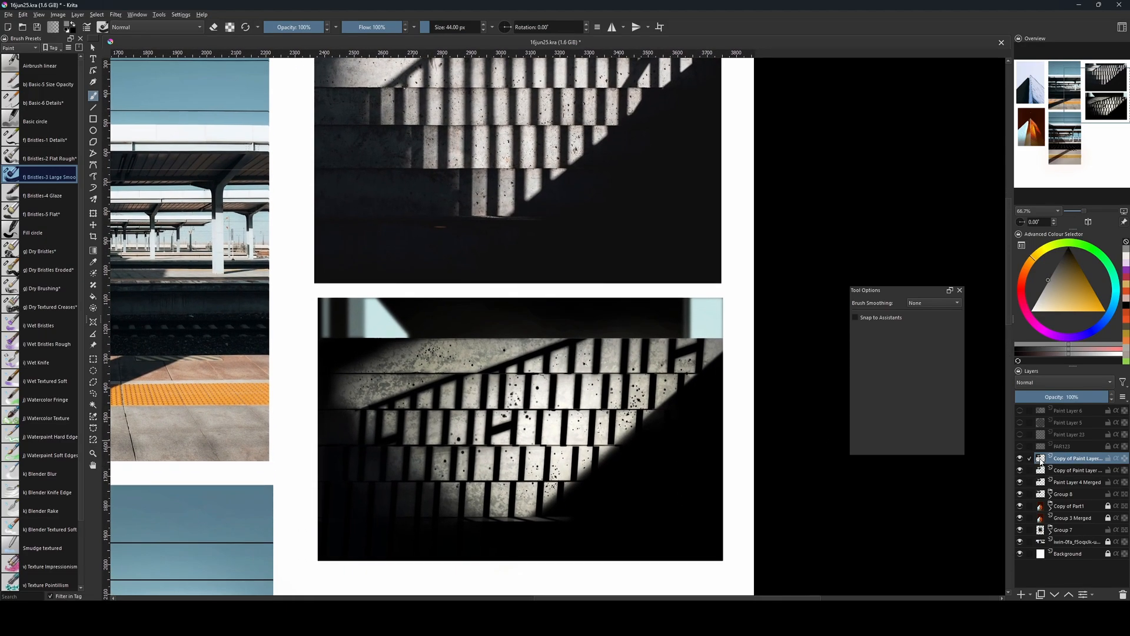
{"action": "left_click", "coordinate": [1041, 462], "text": "ctrl"}
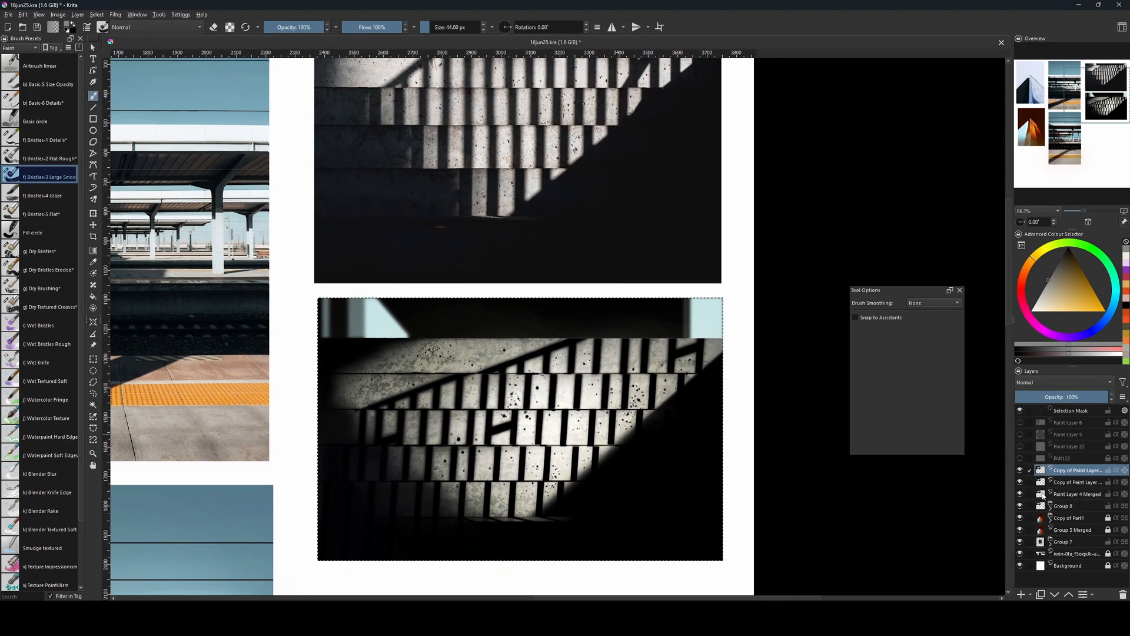
{"action": "key", "text": "bracketleft"}
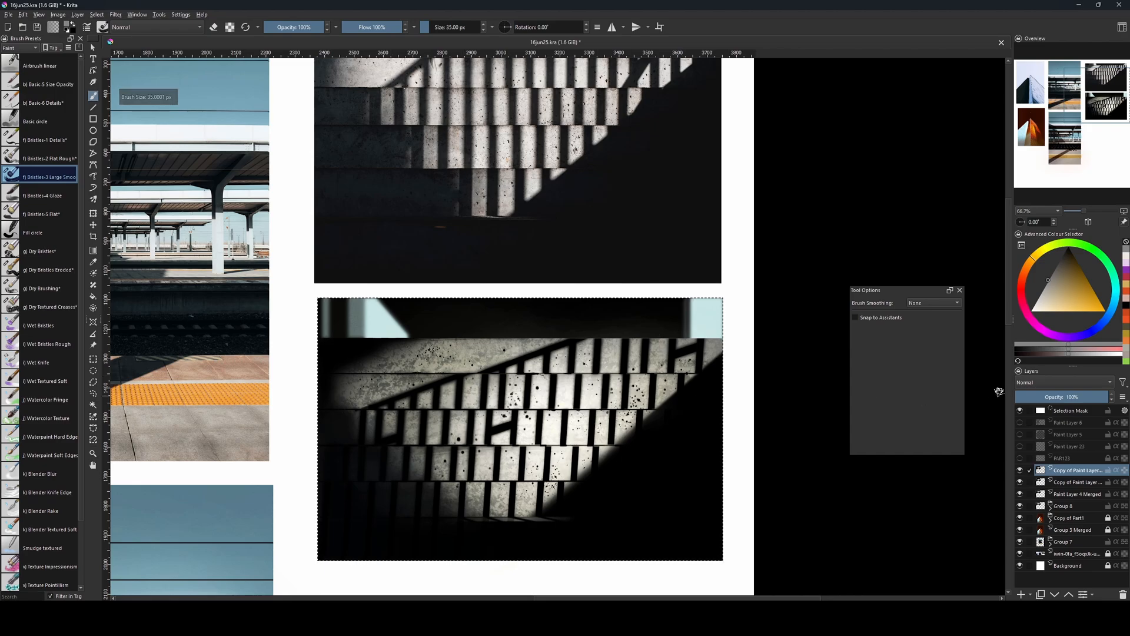
{"action": "key", "text": "Insert"}
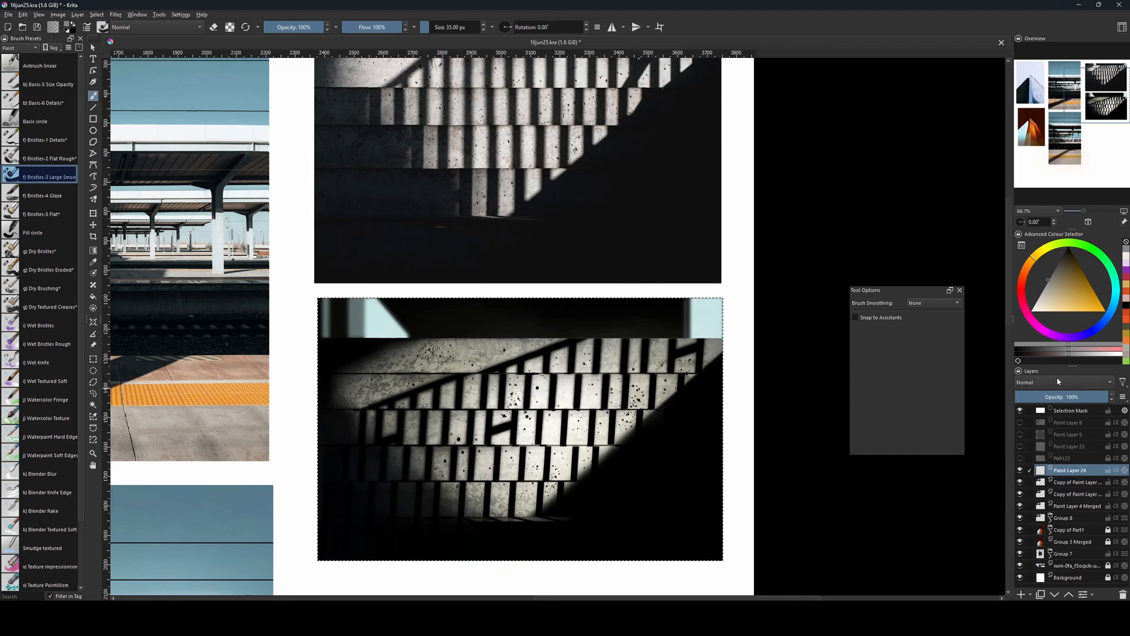
{"action": "left_click", "coordinate": [1059, 381]}
{"action": "left_click", "coordinate": [1053, 386]}
Choose the b) Airbrush Soft preset from the Digital brushes and enlarge the brush considerably.
{"action": "left_click", "coordinate": [20, 48]}
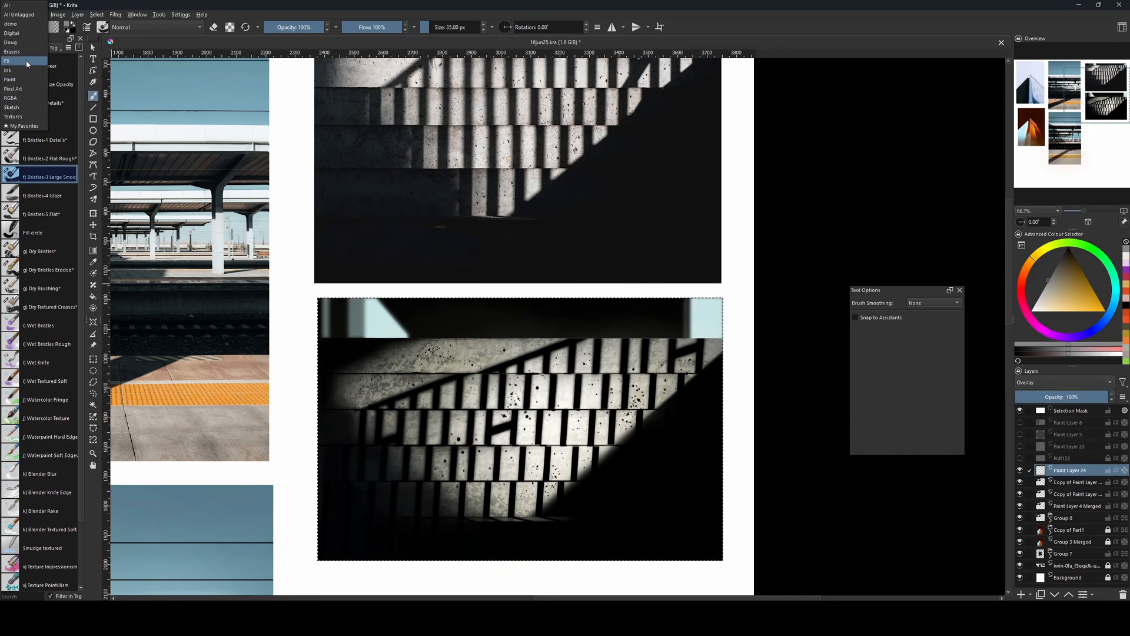
{"action": "left_click", "coordinate": [35, 73]}
{"action": "left_click", "coordinate": [54, 120]}
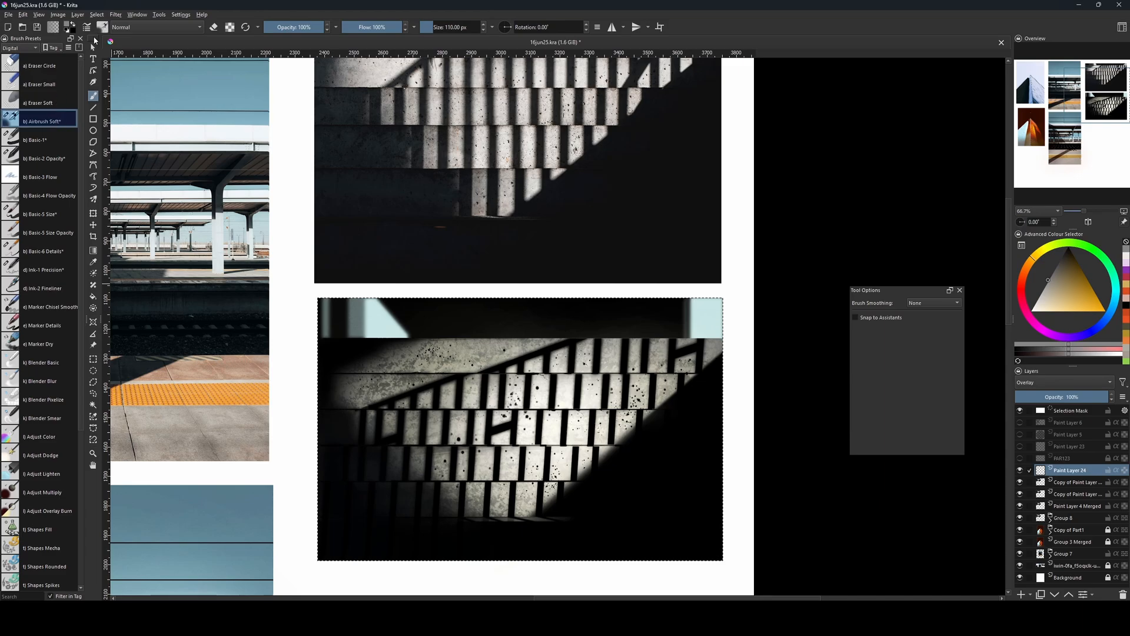
{"action": "key", "text": "bracketright"}
{"action": "key", "text": "bracketright"}
{"action": "key", "text": "bracketright"}
{"action": "key", "text": "bracketright"}
{"action": "key", "text": "bracketright"}
{"action": "key", "text": "bracketright"}
{"action": "key", "text": "bracketright"}
{"action": "key", "text": "bracketright"}
{"action": "key", "text": "bracketright"}
{"action": "key", "text": "bracketright"}
{"action": "key", "text": "bracketright"}
{"action": "key", "text": "bracketright"}
{"action": "key", "text": "bracketright"}
{"action": "key", "text": "bracketright"}
{"action": "key", "text": "bracketright"}
{"action": "key", "text": "bracketright"}
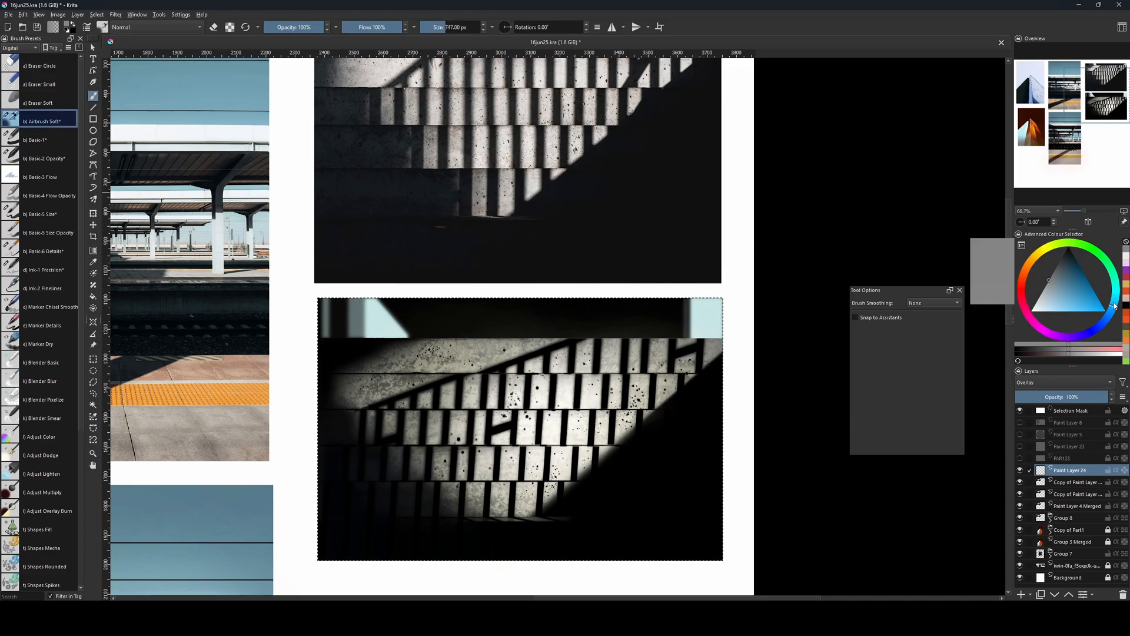
Set the new layer's blending mode to Normal and sample a pale concrete colour from the painted steps.
{"action": "left_click", "coordinate": [1047, 382]}
{"action": "left_click", "coordinate": [1047, 373]}
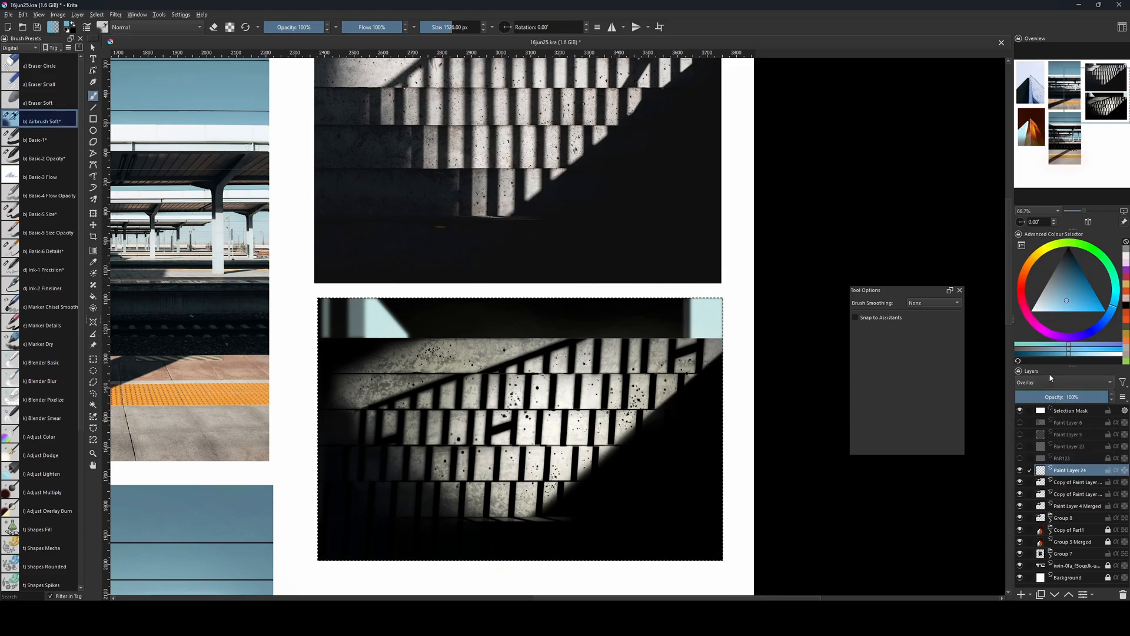
{"action": "left_click", "coordinate": [1050, 380]}
{"action": "left_click", "coordinate": [1044, 373]}
{"action": "left_click", "coordinate": [534, 386], "text": "ctrl"}
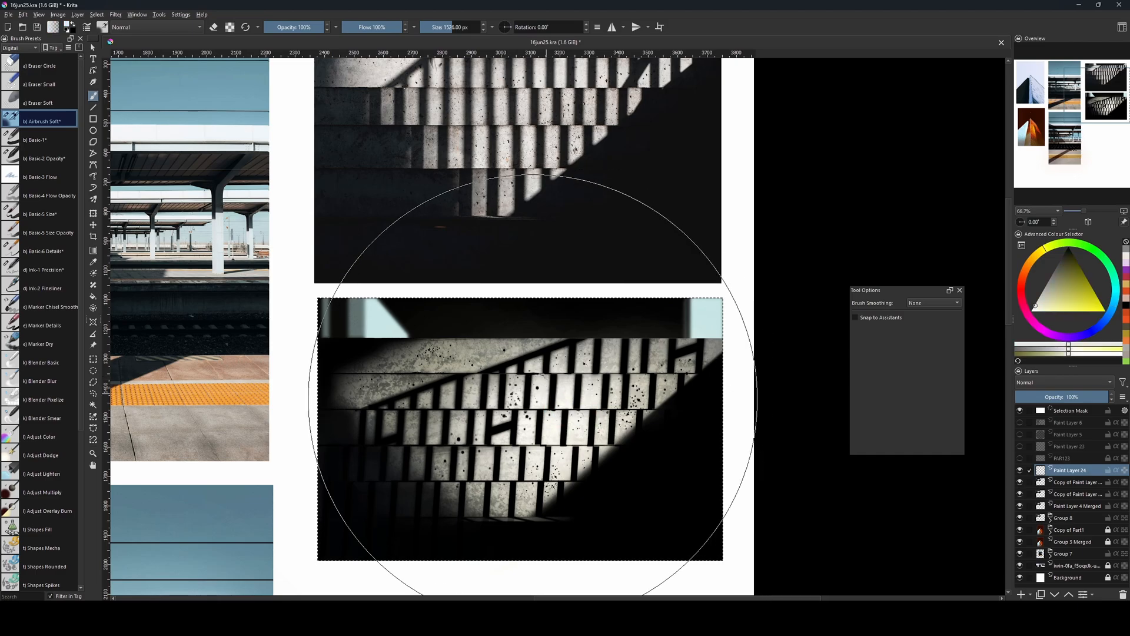
Airbrush a soft pale haze over the lit steps and their shadow edges, reducing the brush from 700 to about 416–474 px.
{"action": "key", "text": "bracketleft"}
{"action": "key", "text": "bracketleft"}
{"action": "key", "text": "bracketleft"}
{"action": "key", "text": "bracketleft"}
{"action": "key", "text": "bracketleft"}
{"action": "key", "text": "bracketleft"}
{"action": "key", "text": "bracketleft"}
{"action": "key", "text": "bracketright"}
{"action": "key", "text": "bracketright"}
{"action": "key", "text": "bracketright"}
{"action": "key", "text": "bracketright"}
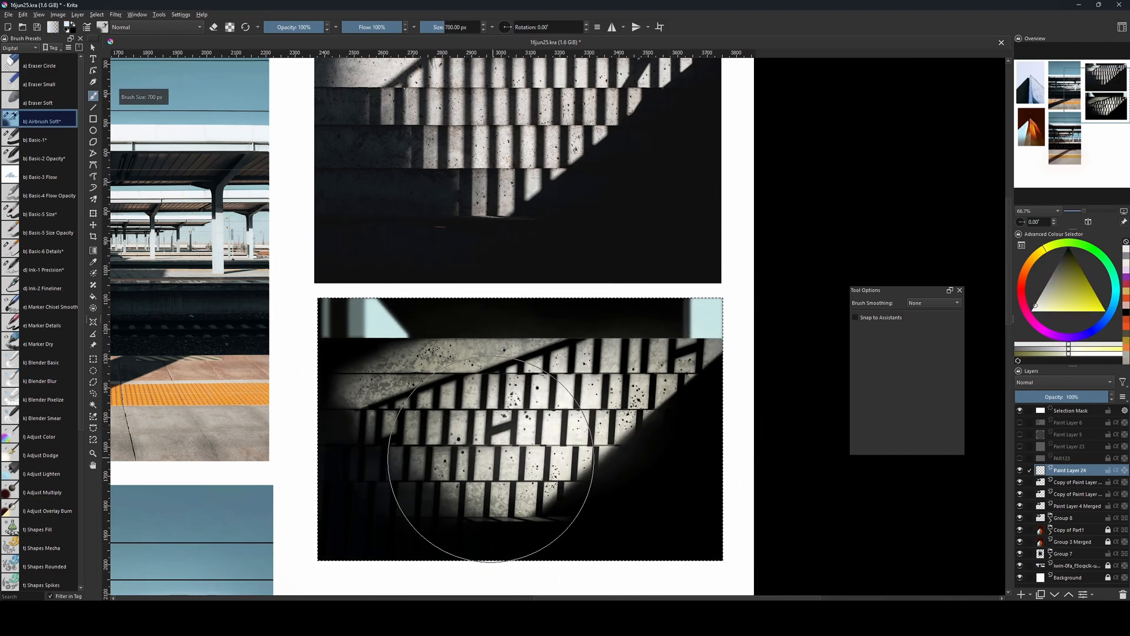
{"action": "key", "text": "bracketleft"}
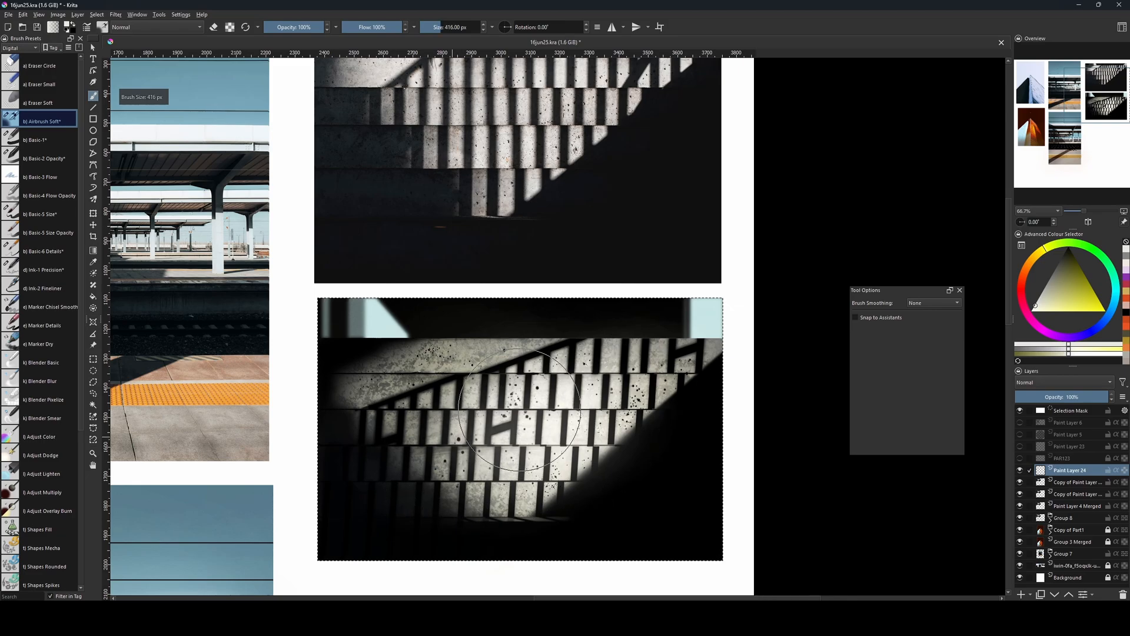
{"action": "key", "text": "bracketleft"}
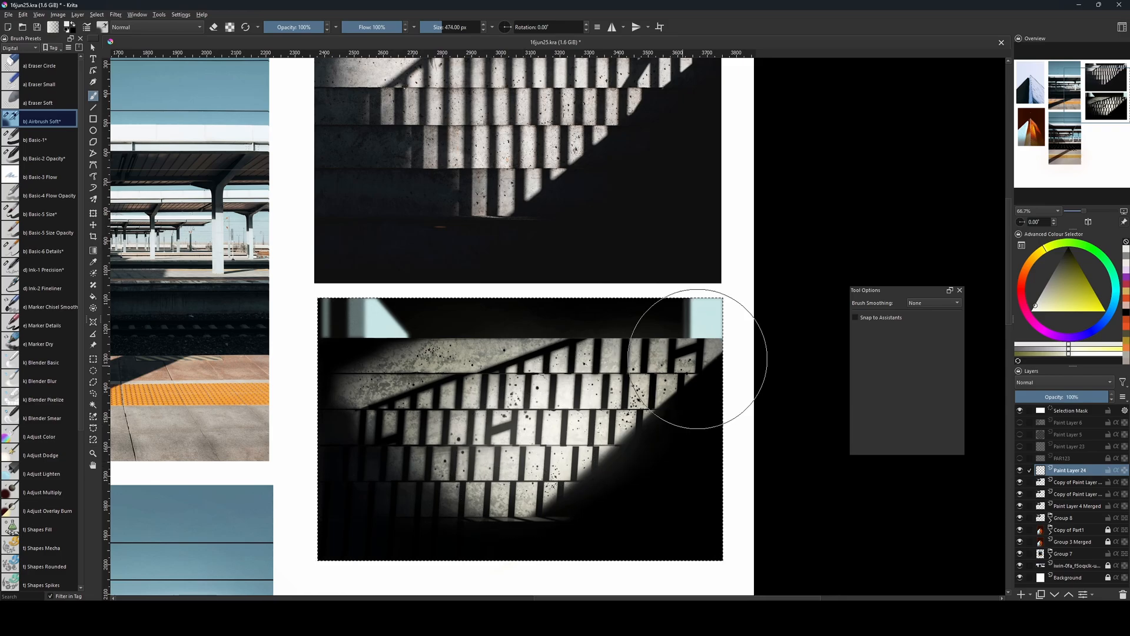
Lower the haze layer's opacity and merge it with the paint layer copy beneath.
{"action": "key", "text": "ctrl+minus"}
{"action": "left_click_drag", "start_coordinate": [621, 413], "coordinate": [610, 437]}
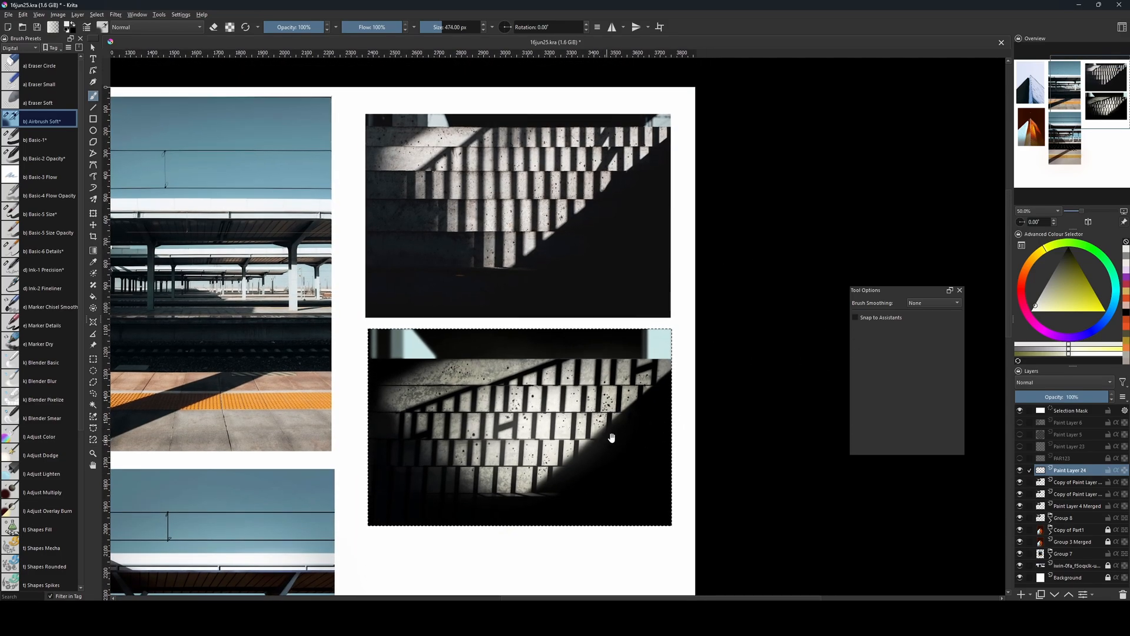
{"action": "left_click_drag", "start_coordinate": [1068, 391], "coordinate": [1032, 400]}
{"action": "key", "text": "bracketleft"}
{"action": "key", "text": "bracketleft"}
{"action": "left_click", "coordinate": [1071, 481], "text": "ctrl"}
{"action": "key", "text": "ctrl+e"}
Duplicate the merged paint layer and set the duplicate's blending mode to Copy Blue.
{"action": "key", "text": "ctrl+j"}
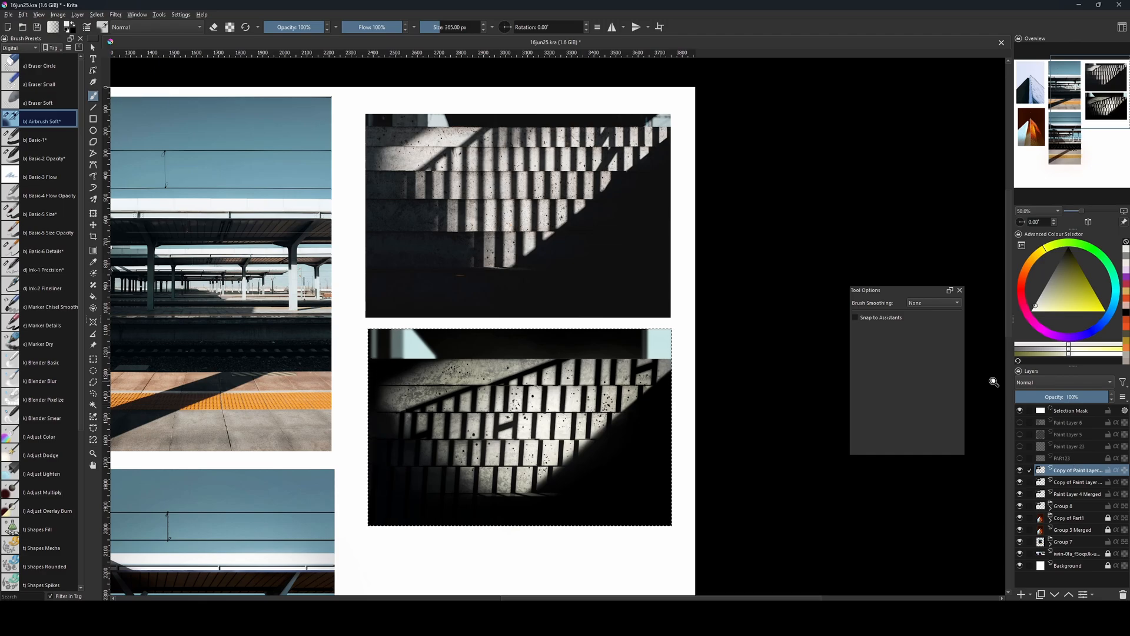
{"action": "key", "text": "ctrl+shift+a"}
{"action": "left_click", "coordinate": [1054, 382]}
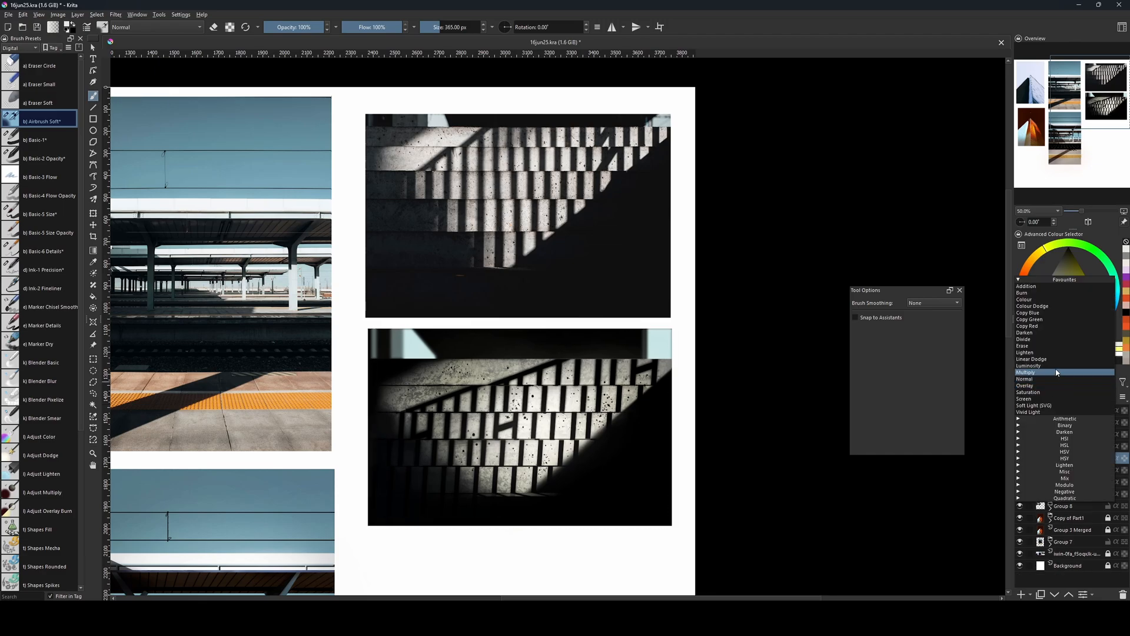
{"action": "left_click", "coordinate": [1060, 314]}
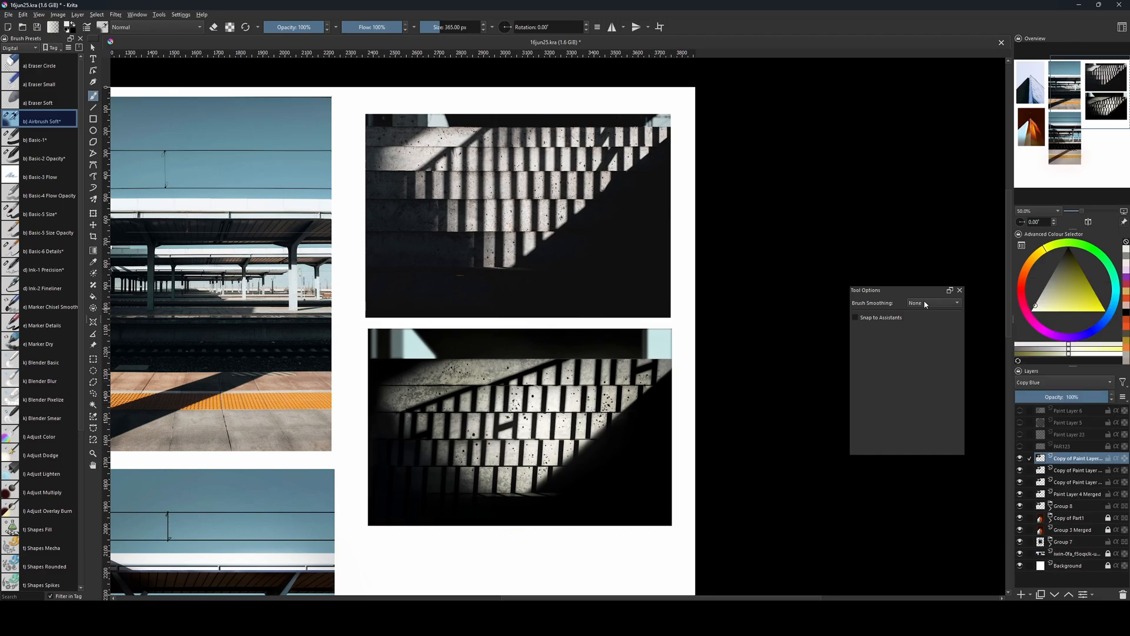
Outline the lower painting with a rectangular selection, invert it and clear everything outside on the painting's layers.
{"action": "key", "text": "ctrl+t"}
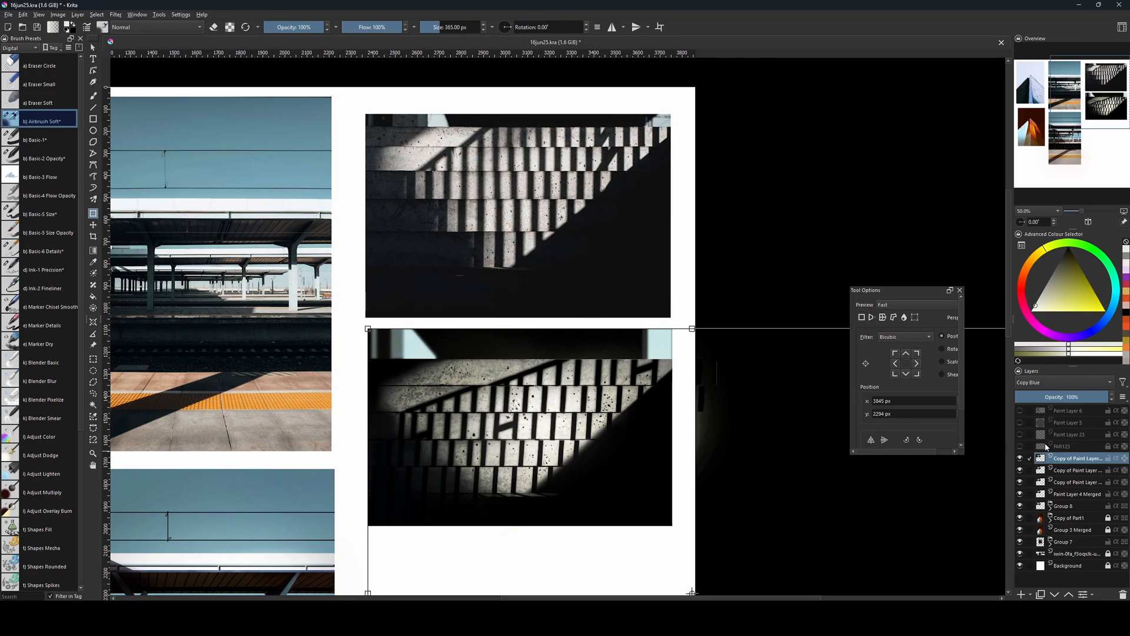
{"action": "key", "text": "Return"}
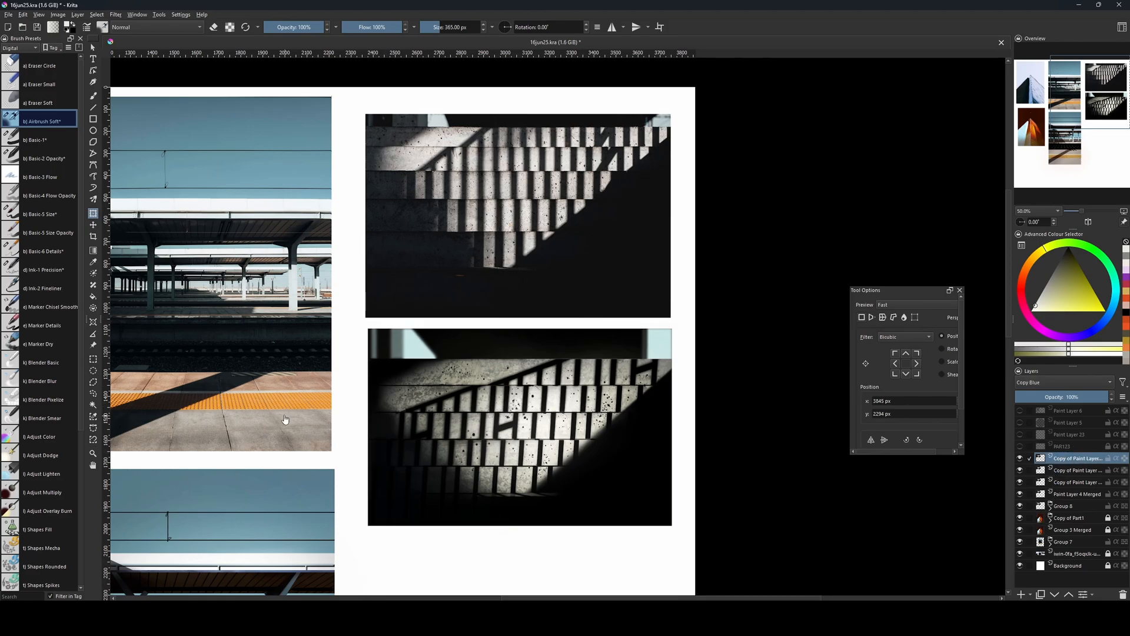
{"action": "key", "text": "ctrl+r"}
{"action": "left_click_drag", "start_coordinate": [367, 328], "coordinate": [672, 526]}
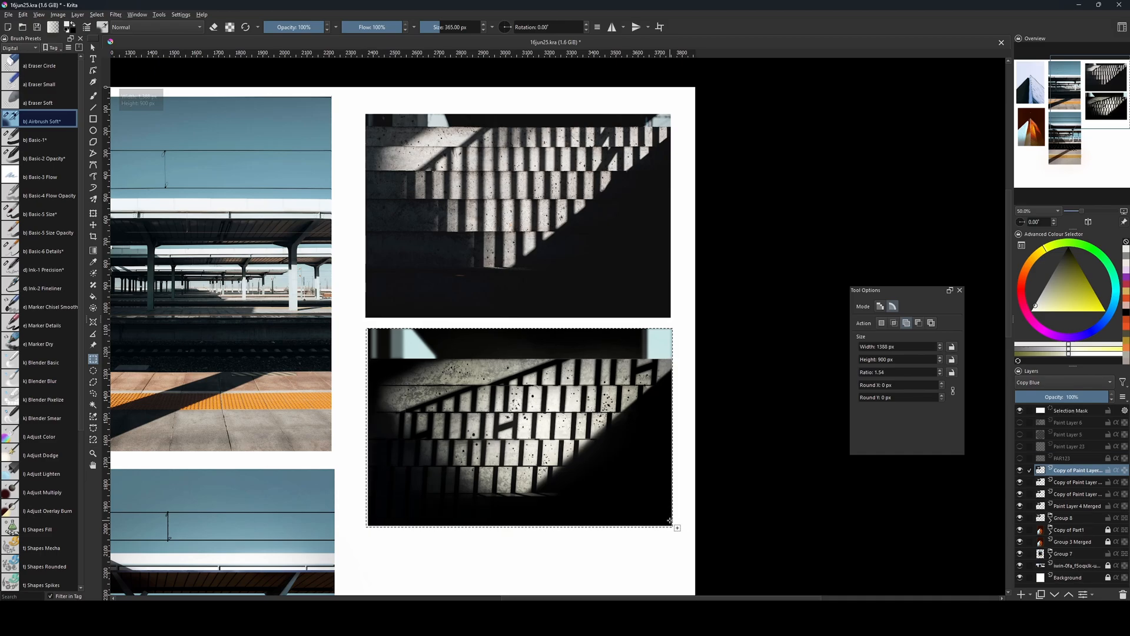
{"action": "left_click", "coordinate": [1063, 483]}
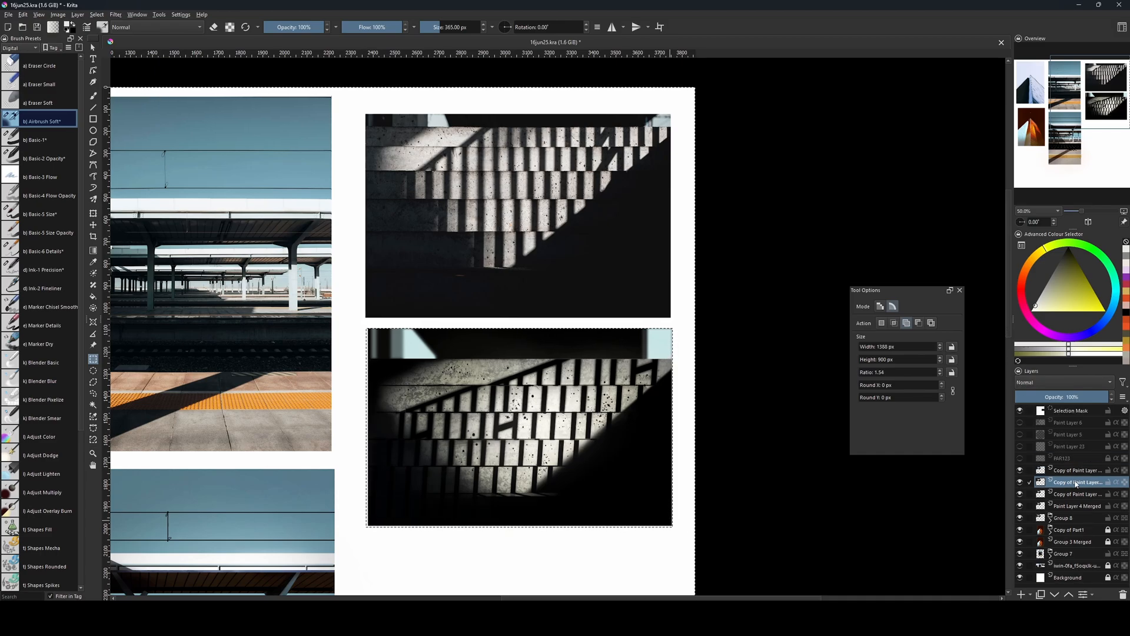
{"action": "left_click", "coordinate": [1059, 493]}
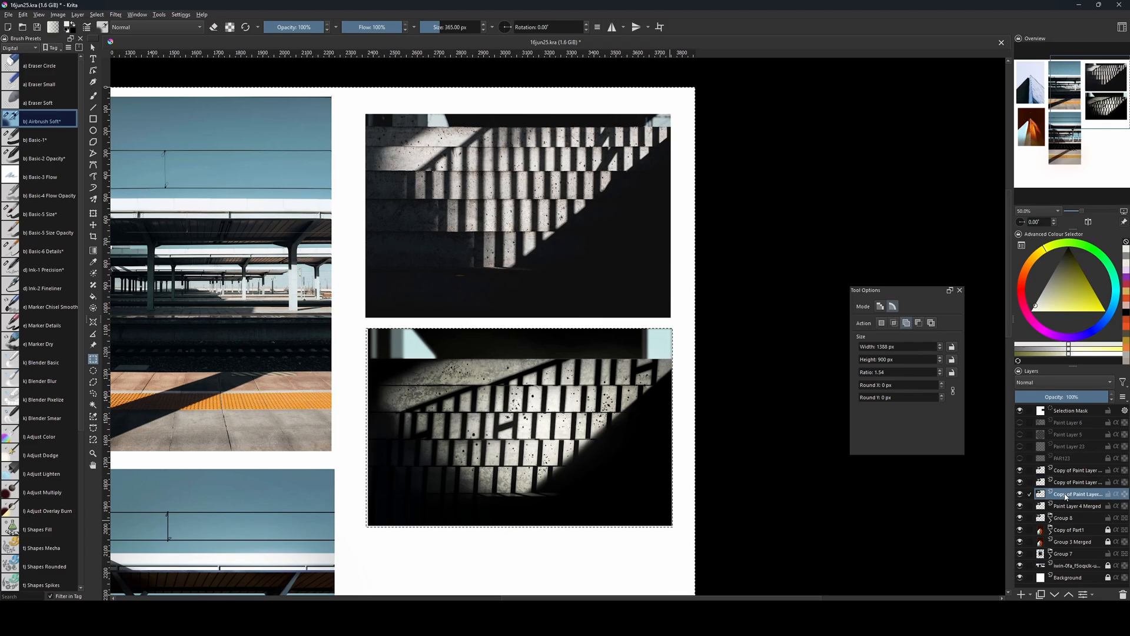
{"action": "left_click", "coordinate": [1071, 502]}
{"action": "left_click", "coordinate": [1069, 470]}
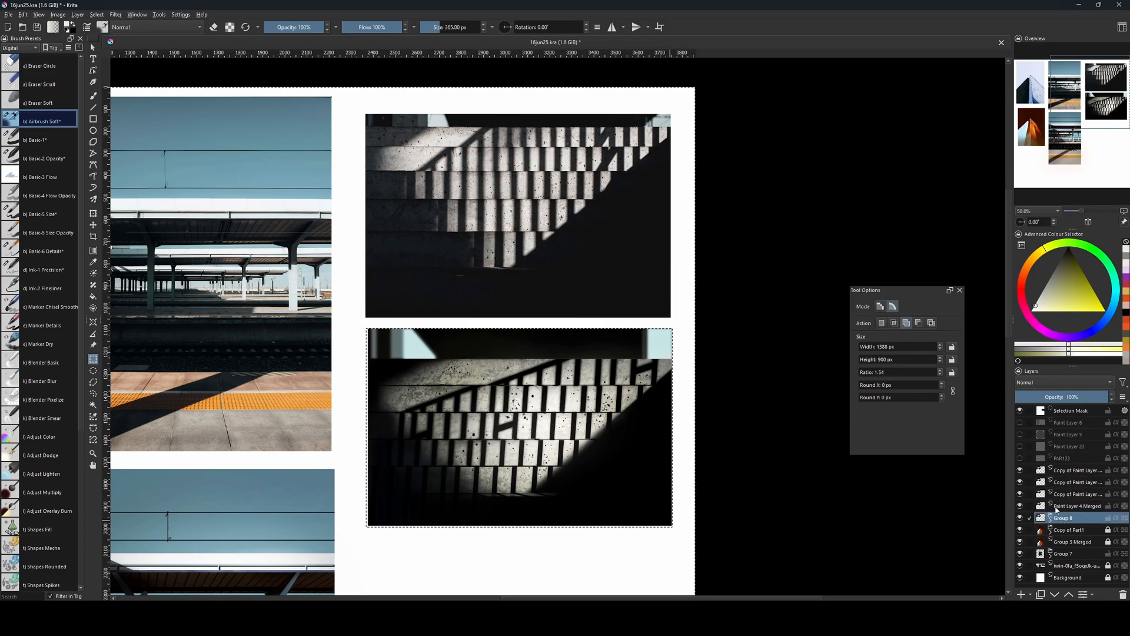
{"action": "left_click", "coordinate": [679, 420]}
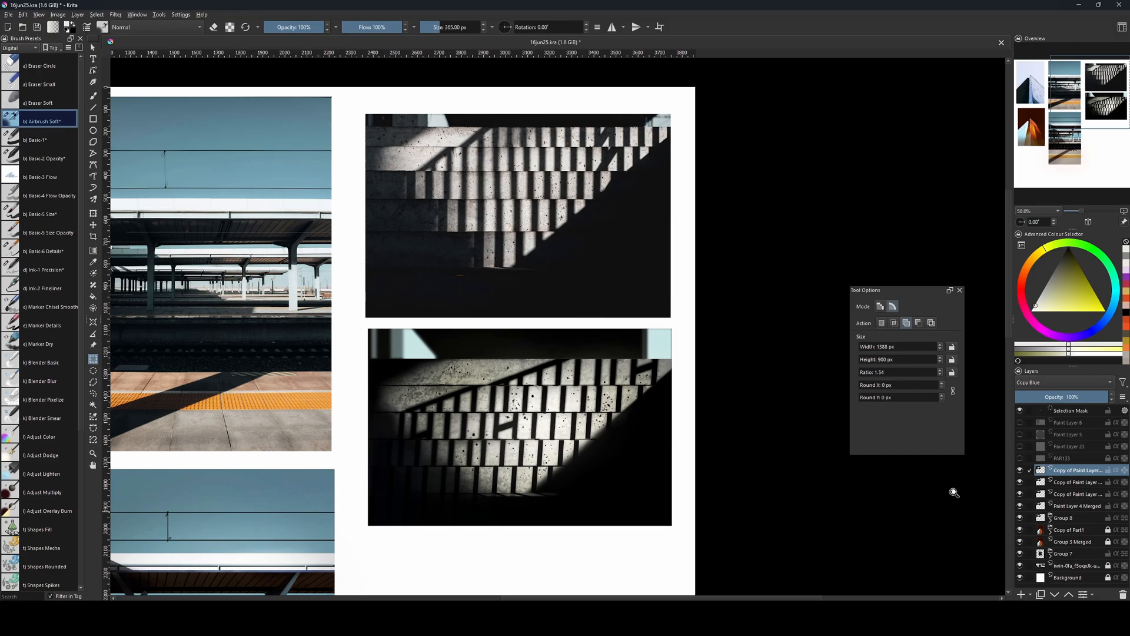
Crop the image to the full canvas area to discard layer content beyond its edges, and clear the selection.
{"action": "key", "text": "ctrl+a"}
{"action": "key", "text": "c"}
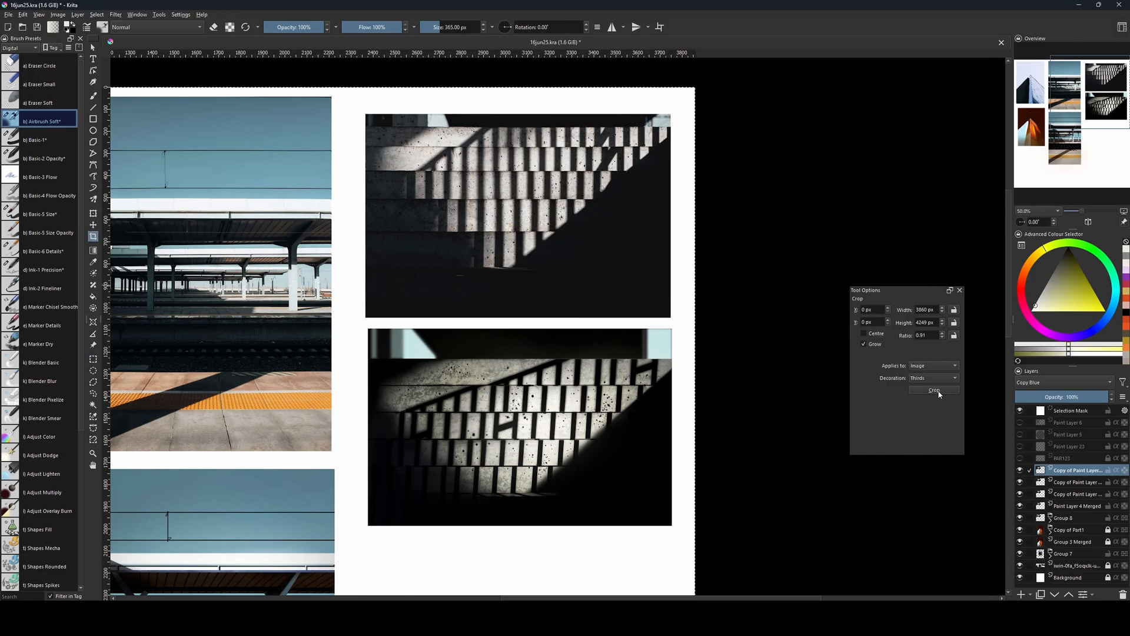
{"action": "key", "text": "b"}
{"action": "key", "text": "bracketleft"}
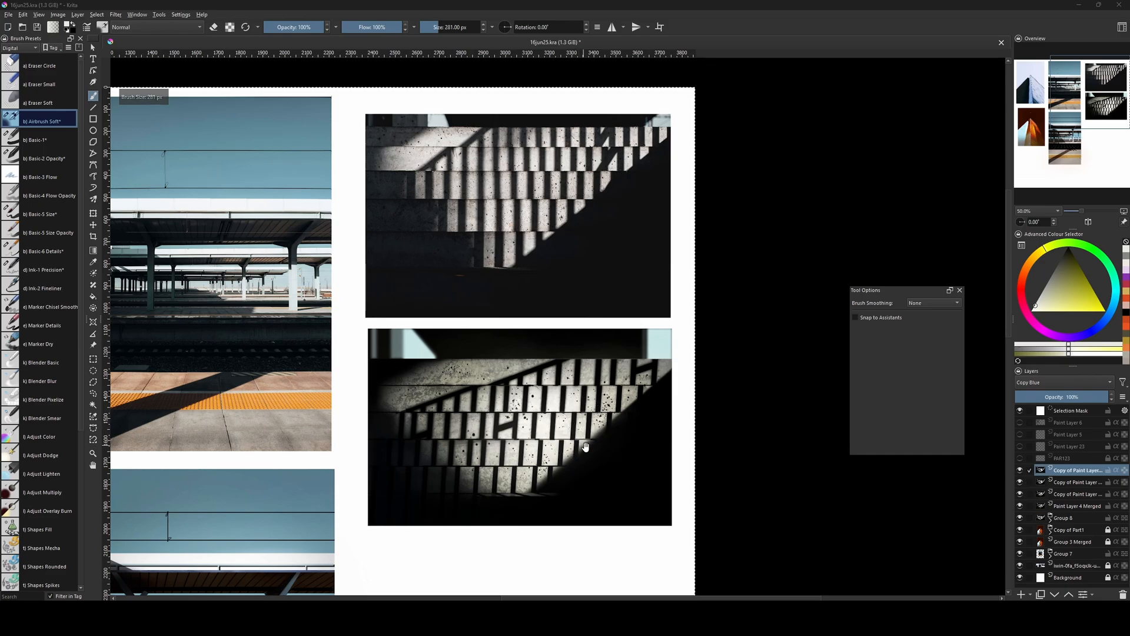
{"action": "mouse_move", "coordinate": [578, 427]}
{"action": "left_mouse_down"}
{"action": "mouse_move", "coordinate": [593, 389]}
{"action": "mouse_move", "coordinate": [574, 412]}
{"action": "left_mouse_up"}
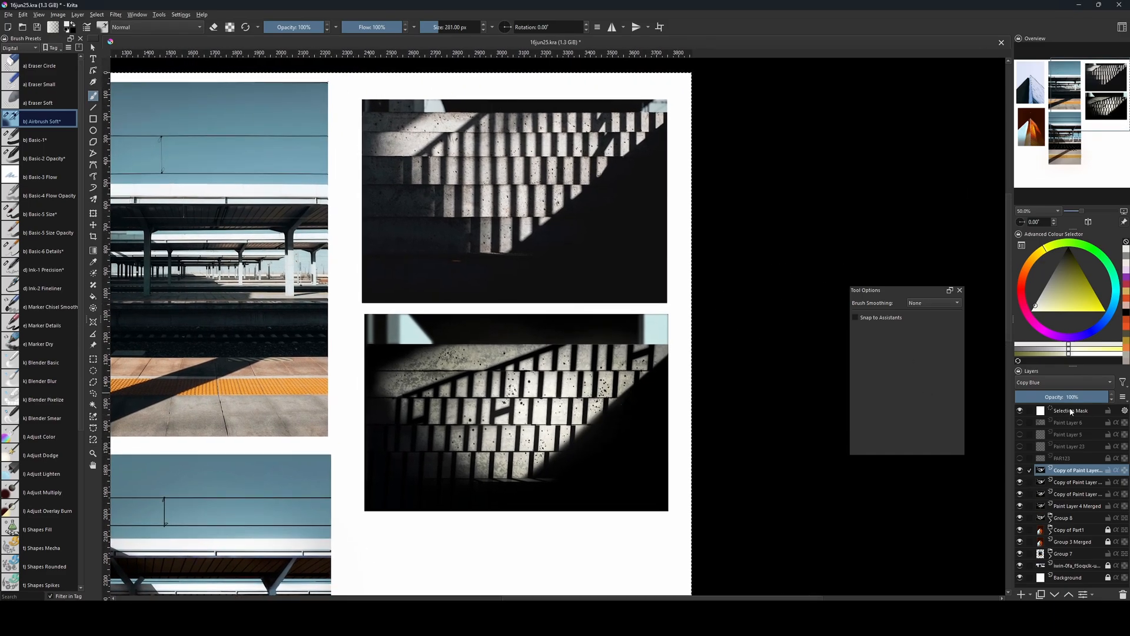
{"action": "key", "text": "ctrl+shift+a"}
Offset the Copy Blue layer slightly with a transform to position 3068 px, 1539 px and apply it.
{"action": "key", "text": "1"}
{"action": "left_click_drag", "start_coordinate": [674, 425], "coordinate": [686, 369]}
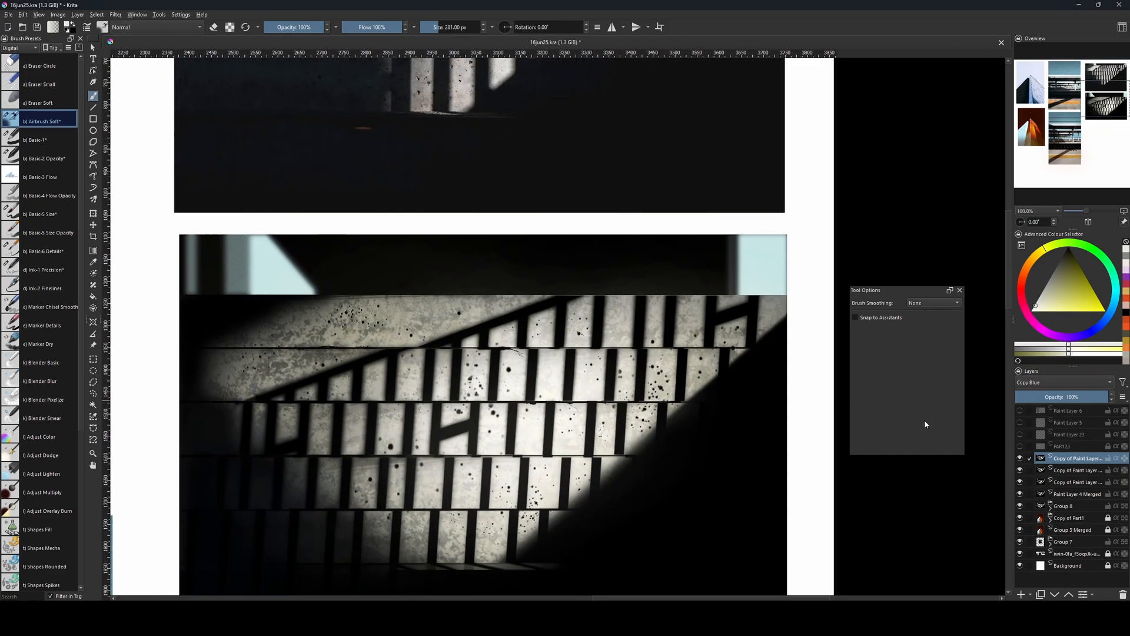
{"action": "key", "text": "ctrl+t"}
{"action": "key", "text": "Right"}
{"action": "key", "text": "Right"}
{"action": "key", "text": "Right"}
{"action": "key", "text": "Right"}
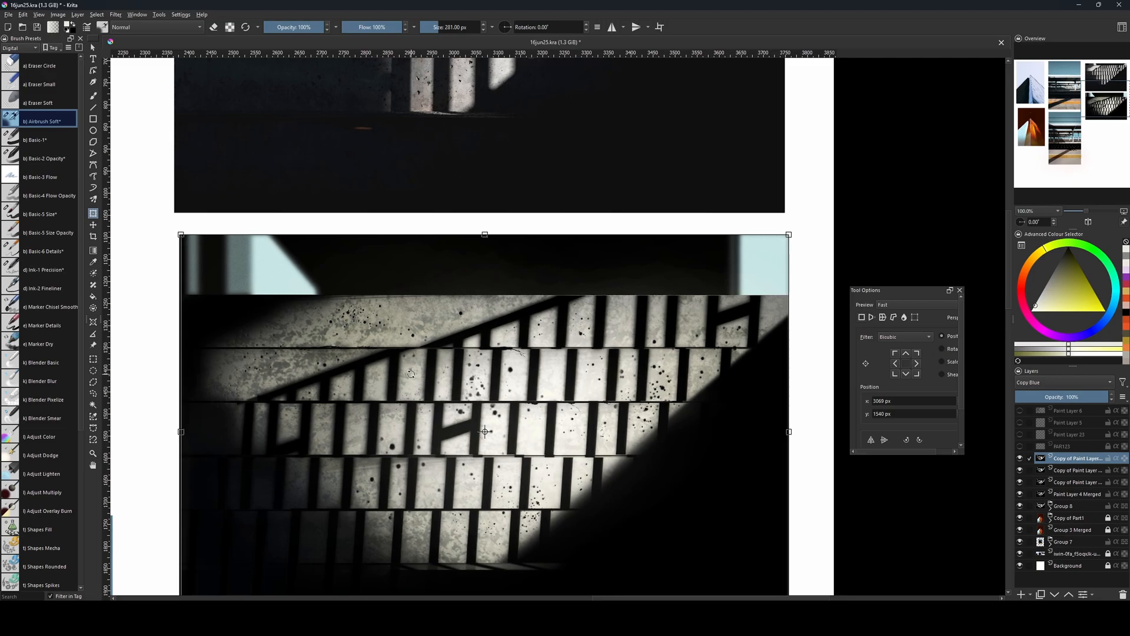
{"action": "key", "text": "Left"}
{"action": "key", "text": "Left"}
{"action": "key", "text": "Up"}
{"action": "key", "text": "Up"}
{"action": "key", "text": "Up"}
{"action": "key", "text": "Up"}
{"action": "key", "text": "Up"}
{"action": "key", "text": "Up"}
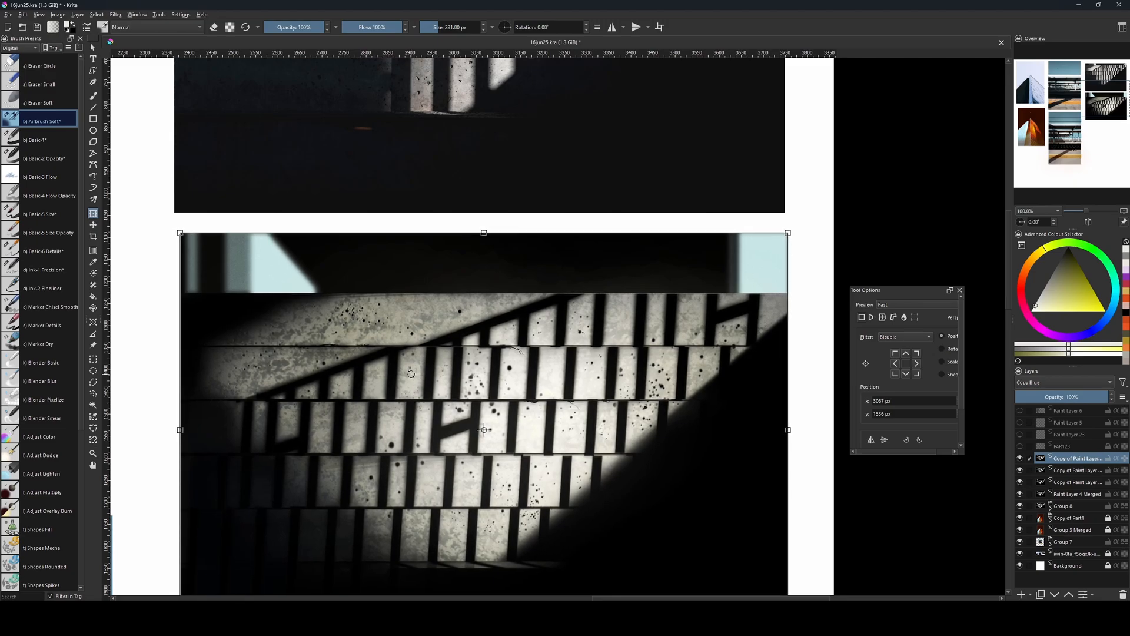
{"action": "key", "text": "Down"}
{"action": "key", "text": "Down"}
{"action": "key", "text": "Down"}
{"action": "key", "text": "Down"}
{"action": "key", "text": "Down"}
{"action": "key", "text": "Right"}
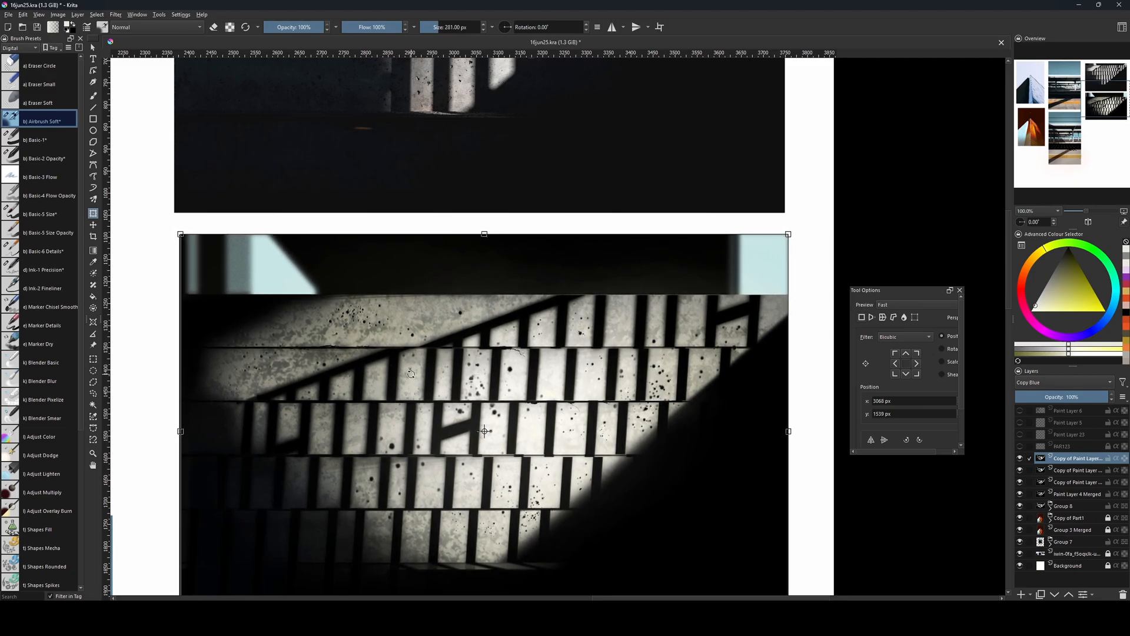
{"action": "left_click_drag", "start_coordinate": [728, 443], "coordinate": [745, 406]}
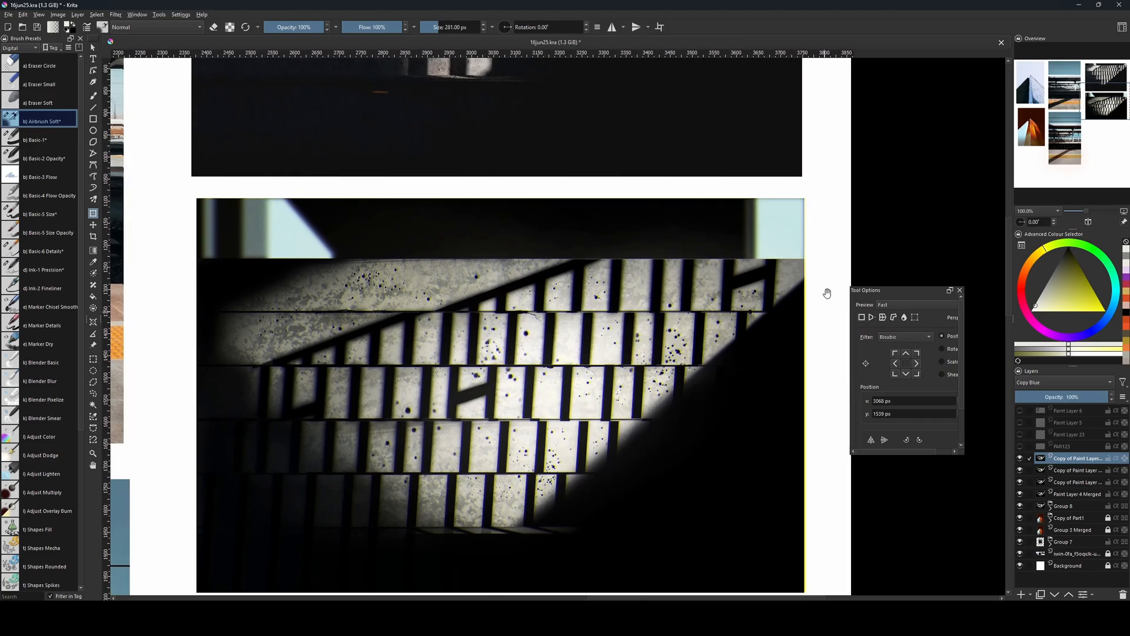
Duplicate the paint layer directly beneath the Copy Blue layer and set the duplicate's blending mode to Copy Red.
{"action": "left_click", "coordinate": [1049, 470]}
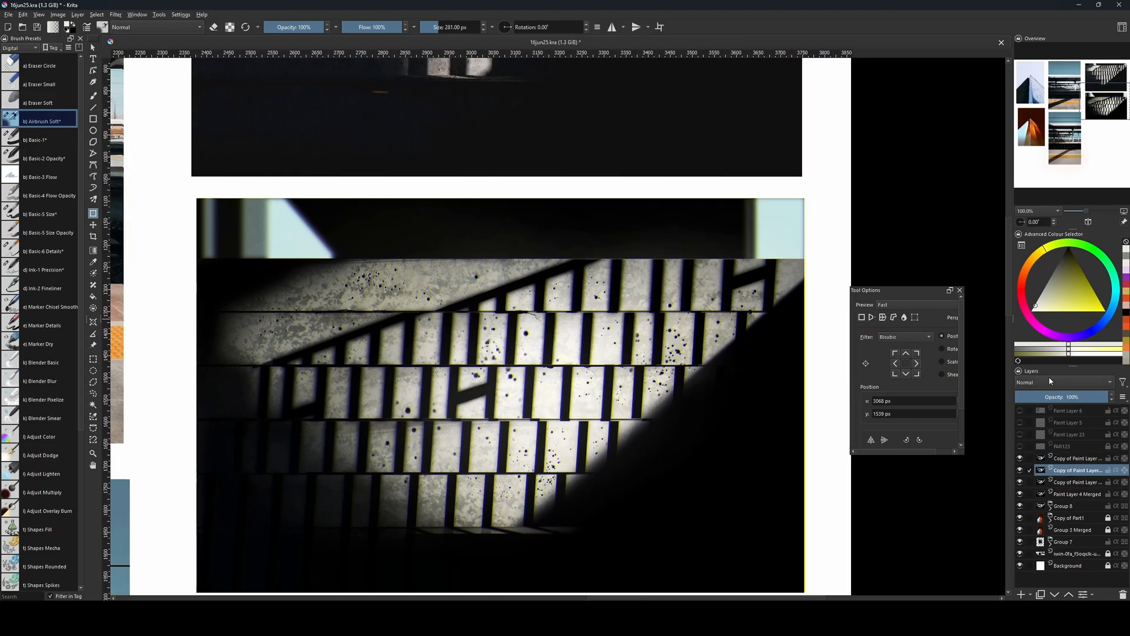
{"action": "key", "text": "ctrl+j"}
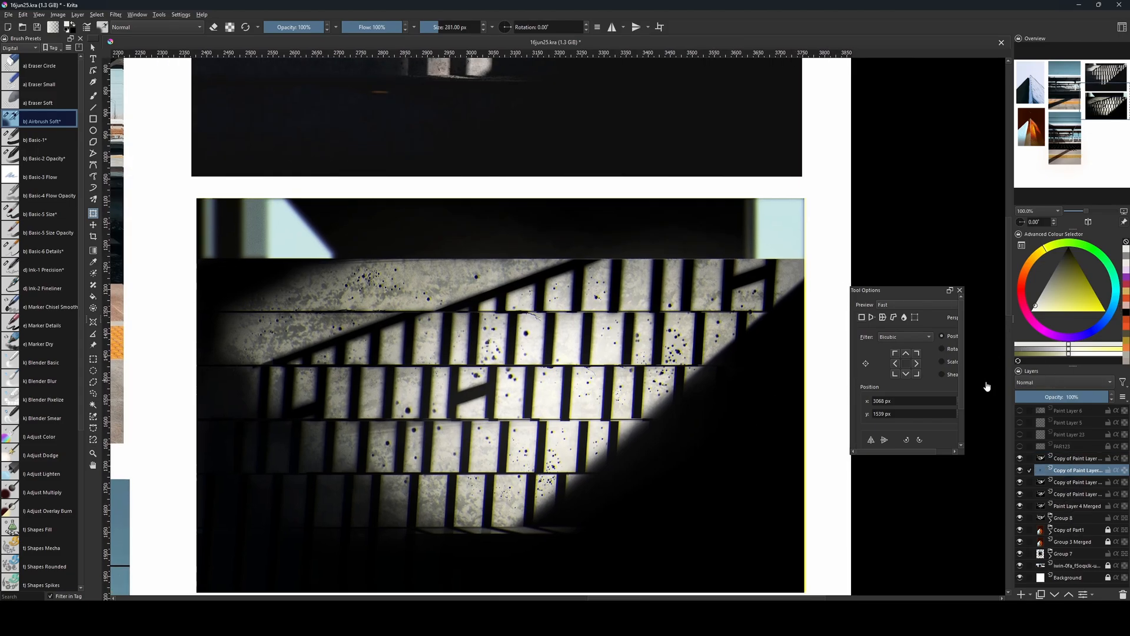
{"action": "left_click", "coordinate": [1071, 382]}
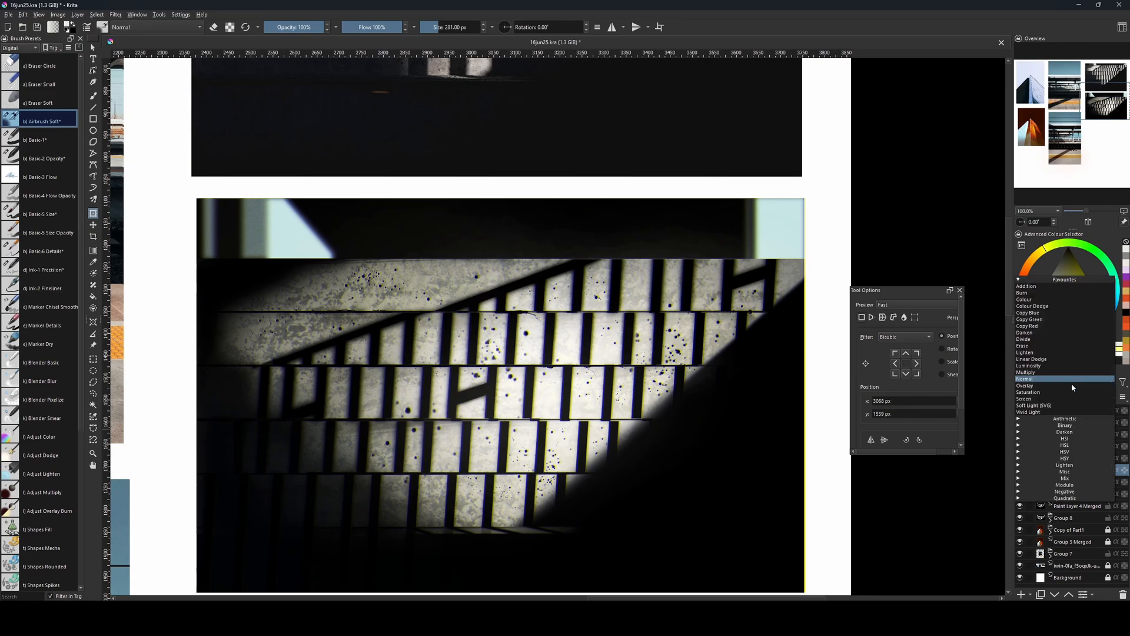
{"action": "left_click", "coordinate": [1050, 324]}
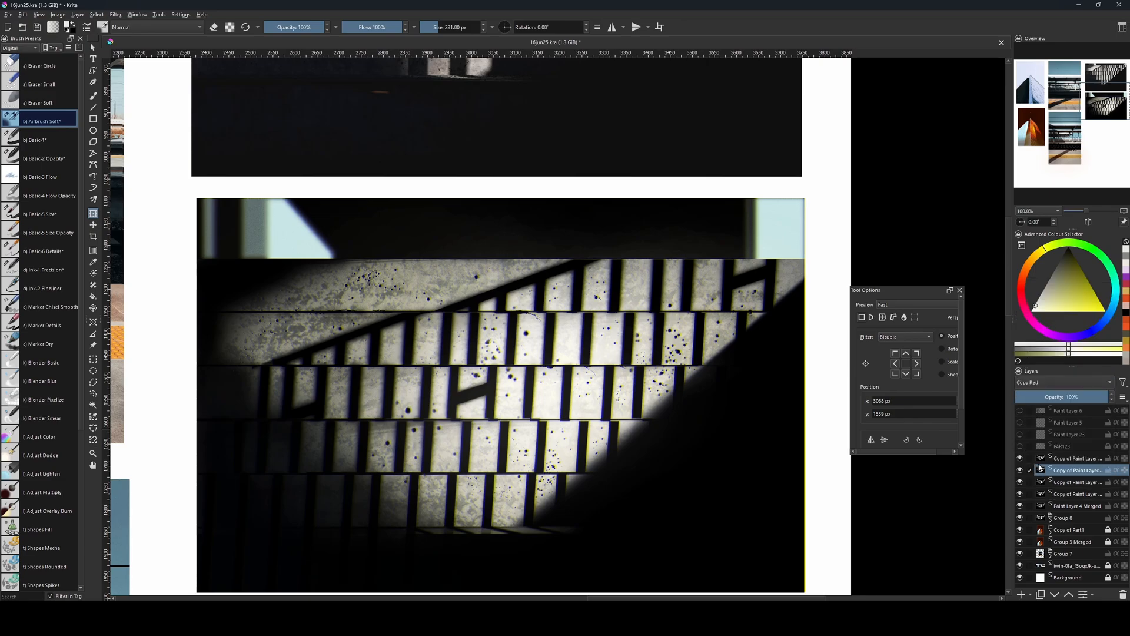
Nudge the Copy Red layer slightly to the left with a transform and apply it.
{"action": "left_click", "coordinate": [622, 435]}
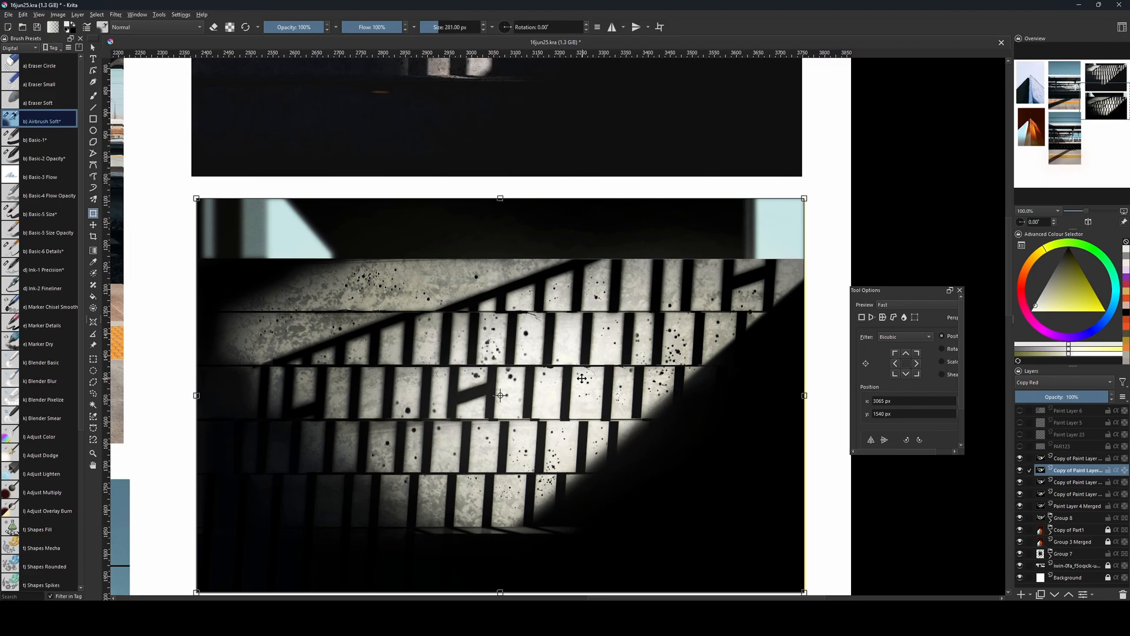
{"action": "key", "text": "Left"}
{"action": "key", "text": "Left"}
{"action": "key", "text": "Right"}
{"action": "key", "text": "Return"}
{"action": "key", "text": "b"}
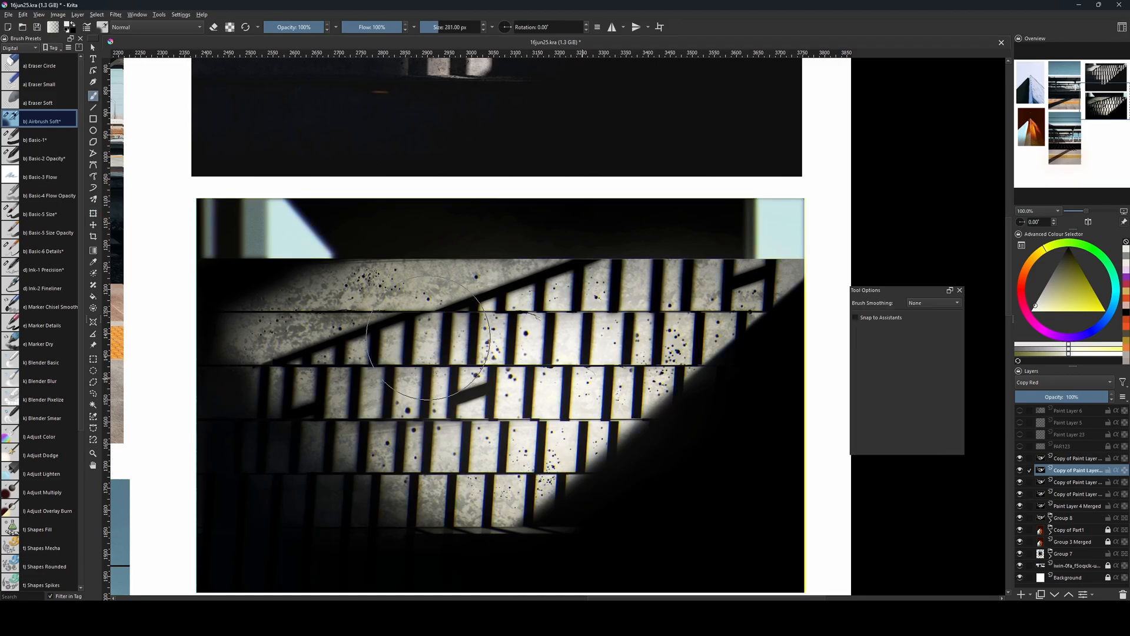
Add a new paint layer above the Copy Blue layer and switch to the Basic-1 brush.
{"action": "mouse_move", "coordinate": [836, 455]}
{"action": "left_mouse_down", "text": "shift"}
{"action": "mouse_move", "coordinate": [807, 456]}
{"action": "mouse_move", "coordinate": [828, 468]}
{"action": "left_mouse_up", "text": "shift"}
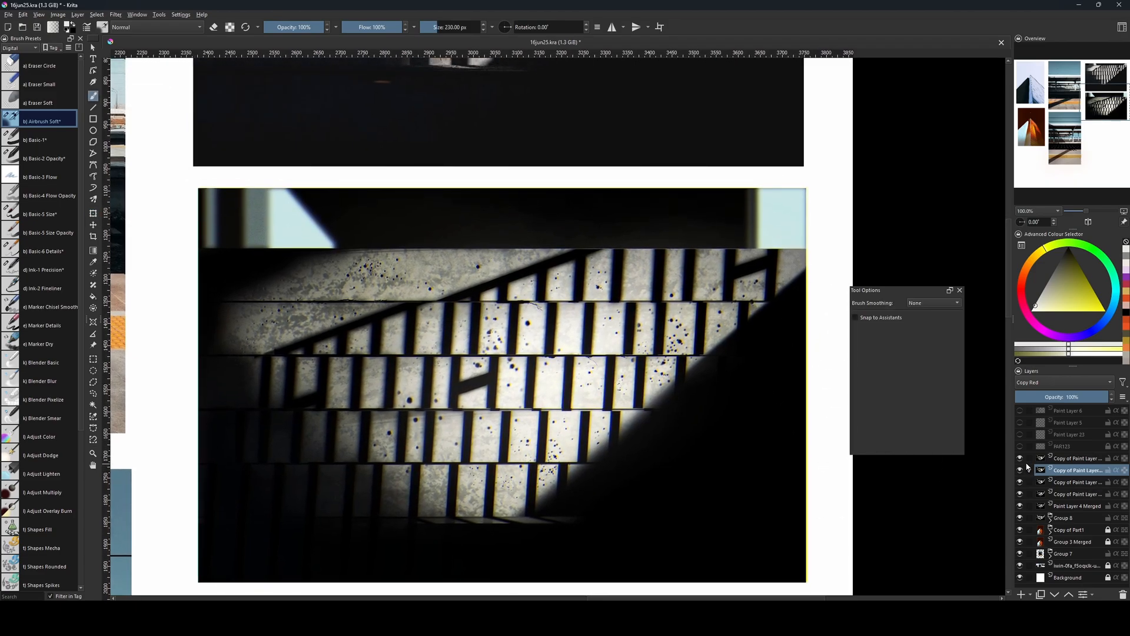
{"action": "left_click", "coordinate": [1020, 458]}
{"action": "left_click", "coordinate": [1062, 458]}
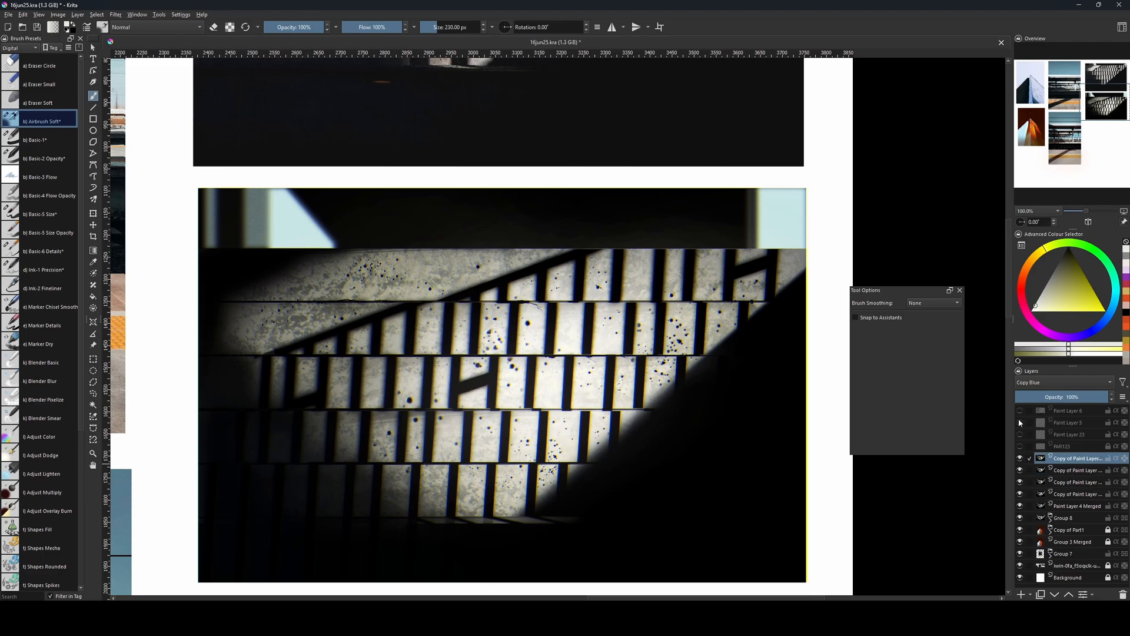
{"action": "left_click_drag", "start_coordinate": [609, 422], "coordinate": [613, 443]}
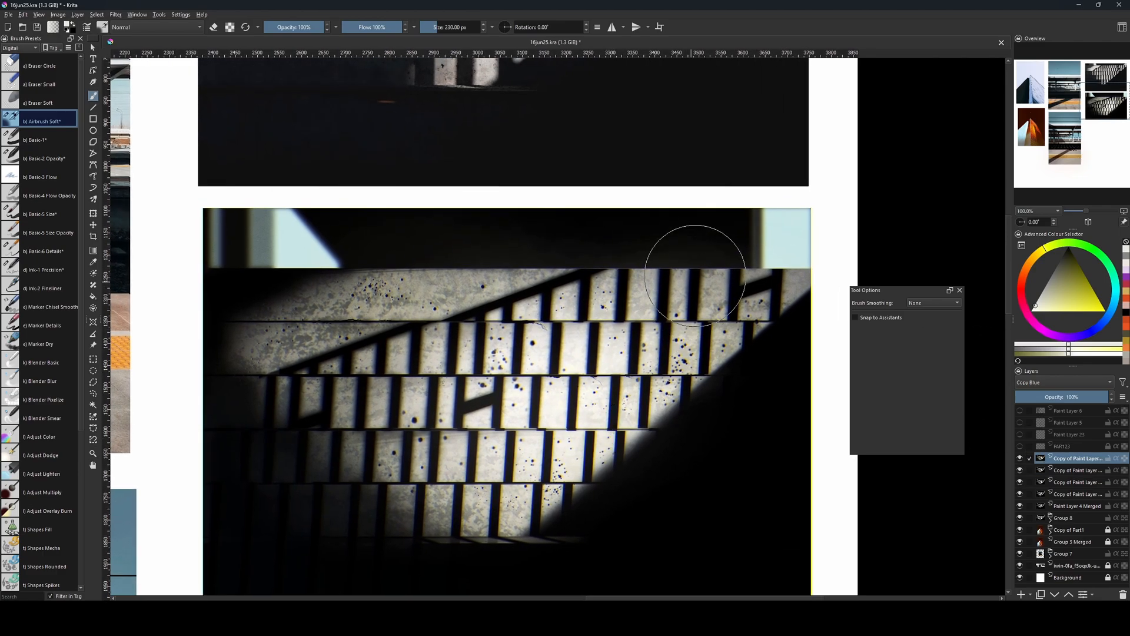
{"action": "key", "text": "Insert"}
{"action": "key", "text": "bracketleft"}
{"action": "key", "text": "bracketleft"}
{"action": "key", "text": "bracketleft"}
{"action": "left_click", "coordinate": [35, 133]}
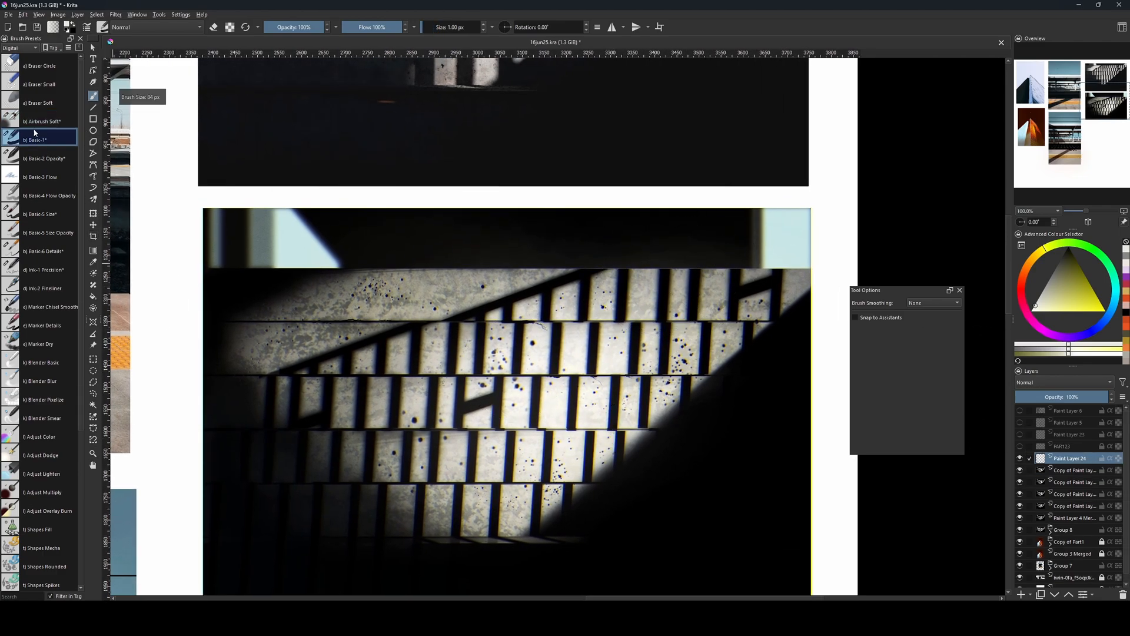
Choose a near-black colour and draw thin straight lines along the joint between the third and fourth rows of lit steps.
{"action": "left_click", "coordinate": [1084, 296]}
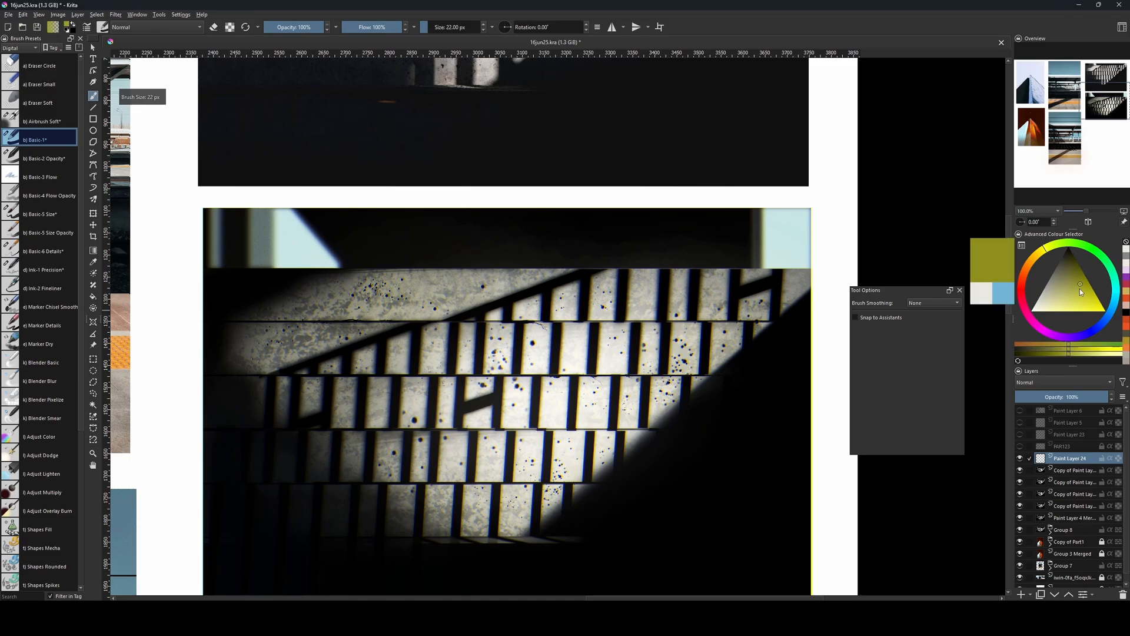
{"action": "key", "text": "bracketleft"}
{"action": "key", "text": "bracketleft"}
{"action": "key", "text": "bracketleft"}
{"action": "key", "text": "bracketleft"}
{"action": "key", "text": "bracketleft"}
{"action": "key", "text": "bracketleft"}
{"action": "key", "text": "bracketleft"}
{"action": "key", "text": "bracketleft"}
{"action": "key", "text": "bracketleft"}
{"action": "key", "text": "bracketleft"}
{"action": "key", "text": "bracketleft"}
{"action": "key", "text": "bracketleft"}
{"action": "key", "text": "bracketleft"}
{"action": "key", "text": "bracketleft"}
{"action": "key", "text": "bracketleft"}
{"action": "key", "text": "bracketleft"}
{"action": "key", "text": "bracketleft"}
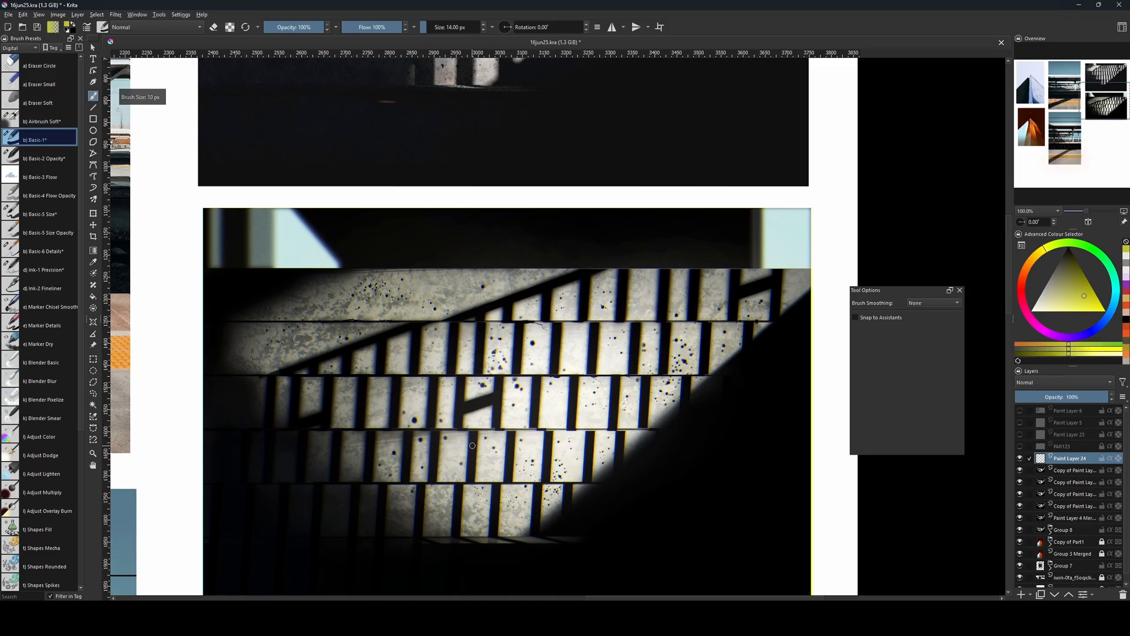
{"action": "left_click", "coordinate": [460, 423], "text": "ctrl"}
{"action": "key", "text": "v"}
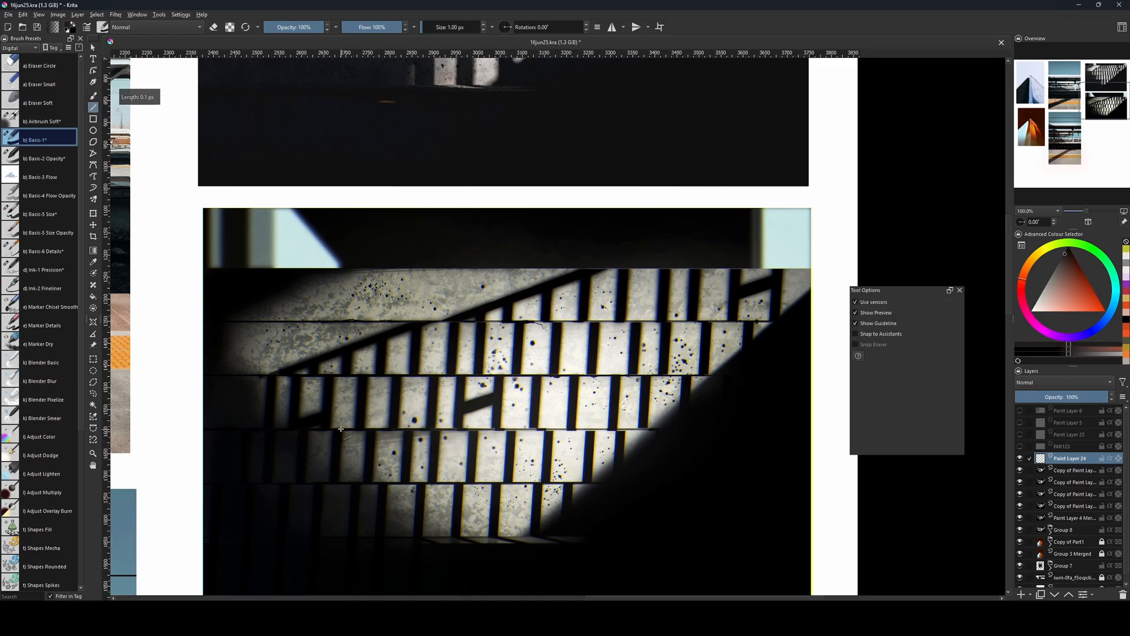
{"action": "left_click_drag", "start_coordinate": [343, 429], "coordinate": [662, 428]}
{"action": "key", "text": "b"}
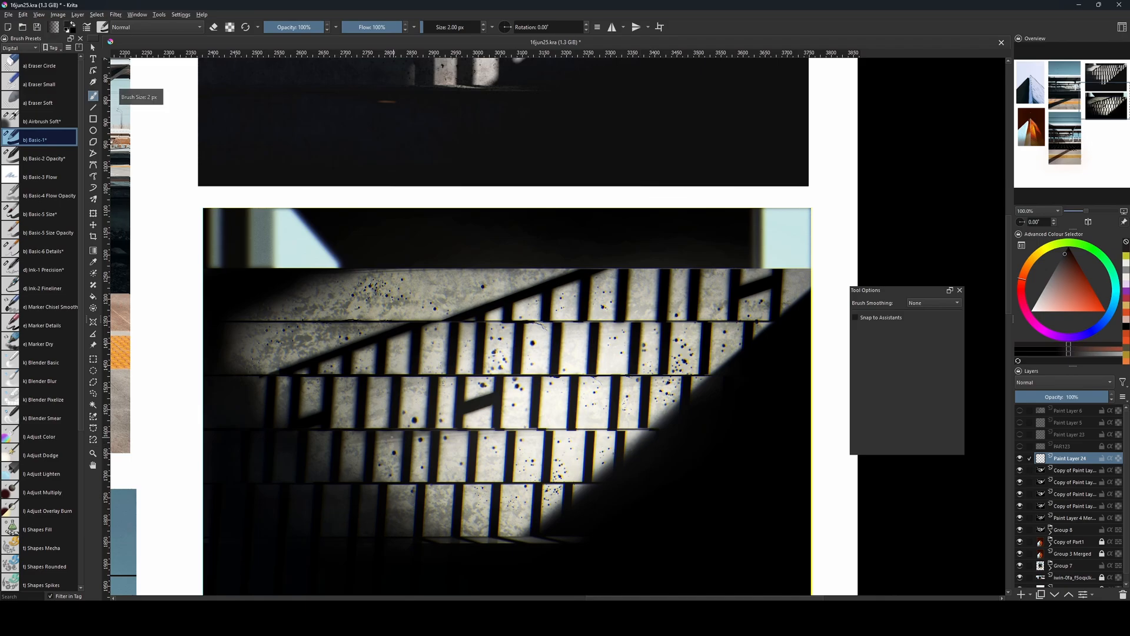
{"action": "key", "text": "v"}
{"action": "left_click_drag", "start_coordinate": [352, 429], "coordinate": [696, 430]}
{"action": "key", "text": "b"}
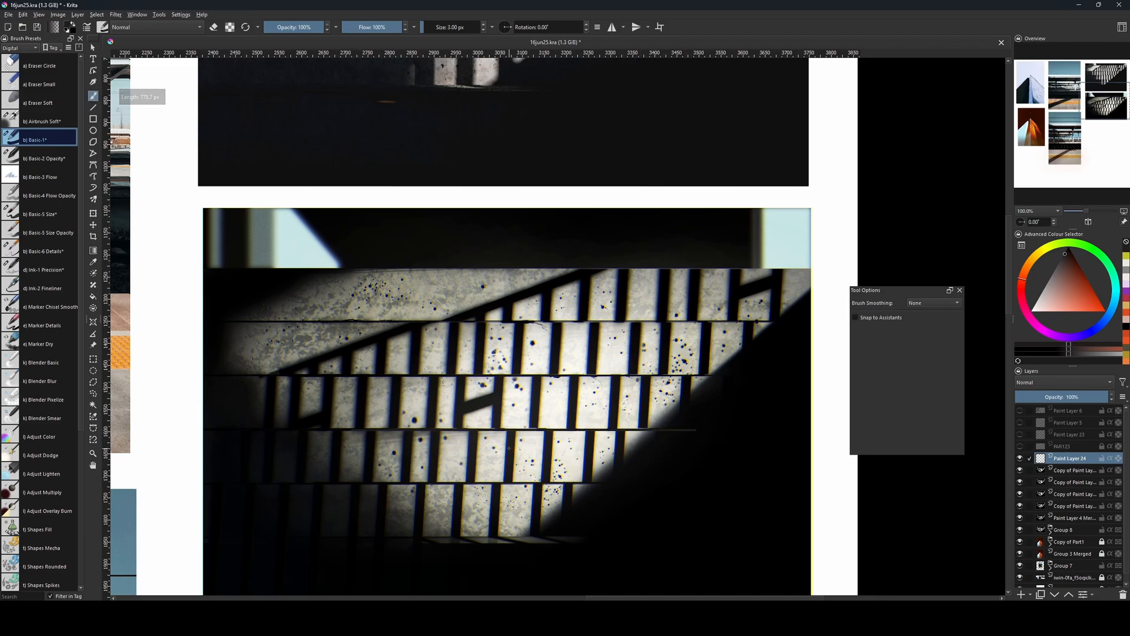
Draw thicker dark lines along the same joint between the steps and merge the line layer down.
{"action": "key", "text": "v"}
{"action": "left_click_drag", "start_coordinate": [318, 429], "coordinate": [717, 428]}
{"action": "key", "text": "b"}
{"action": "key", "text": "v"}
{"action": "left_click_drag", "start_coordinate": [301, 430], "coordinate": [700, 435]}
{"action": "key", "text": "b"}
{"action": "scroll", "coordinate": [747, 415], "scroll_direction": "up", "scroll_amount": 1}
{"action": "key", "text": "ctrl+e"}
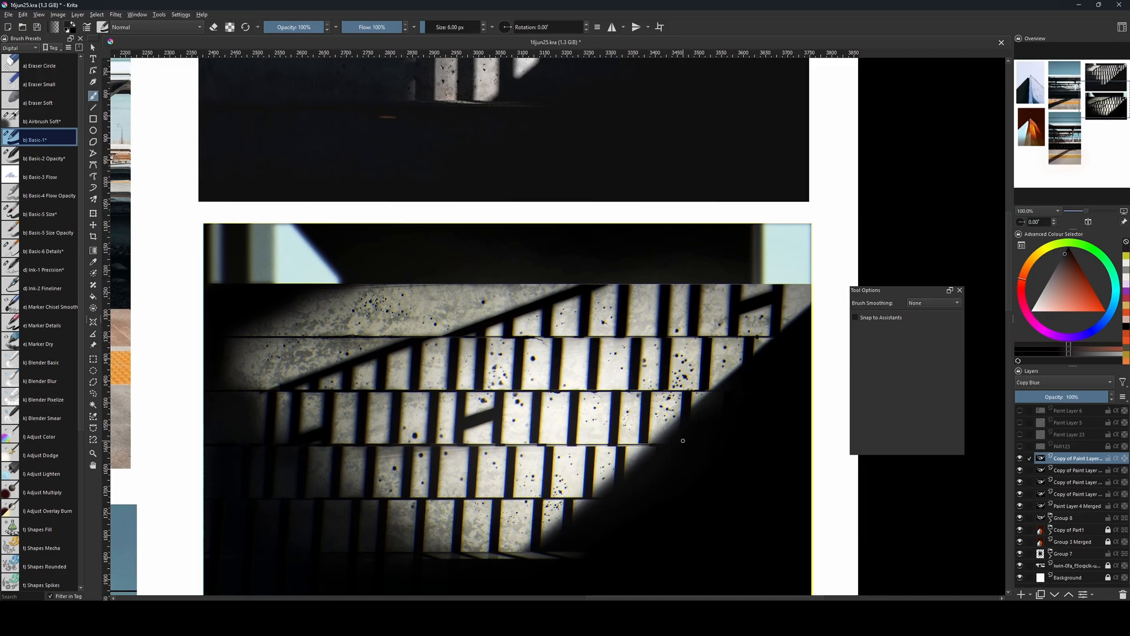
On a new paint layer, draw a 7 px dark line along the joint between the third and fourth step rows and merge it down.
{"action": "key", "text": "Insert"}
{"action": "key", "text": "v"}
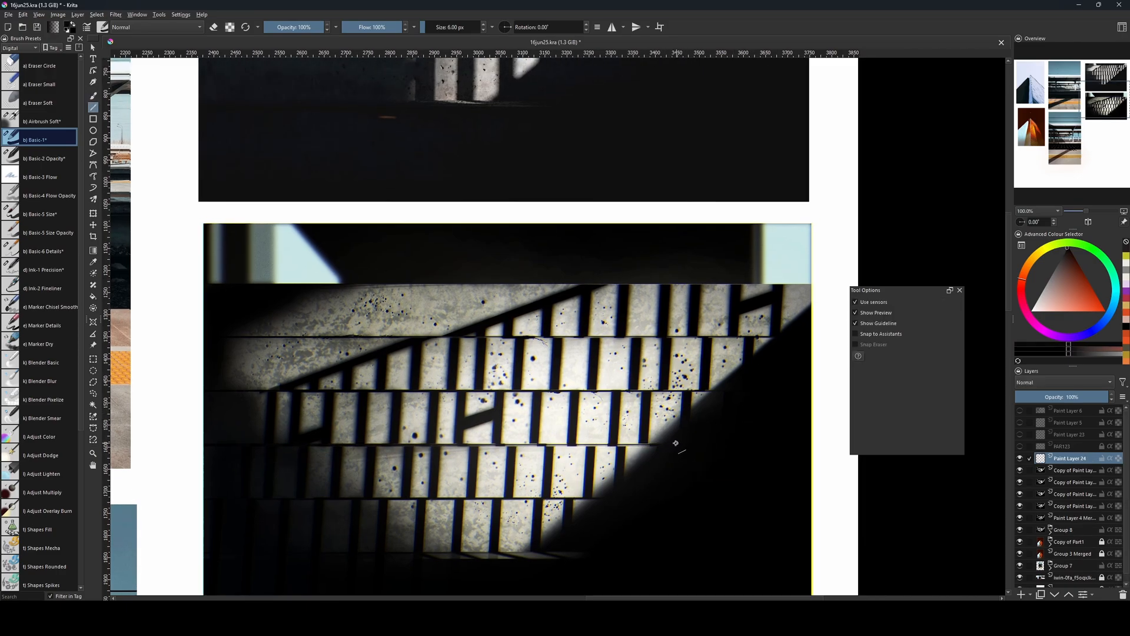
{"action": "left_click_drag", "start_coordinate": [675, 444], "coordinate": [295, 454]}
{"action": "key", "text": "b"}
{"action": "key", "text": "ctrl+z"}
{"action": "key", "text": "bracketright"}
{"action": "key", "text": "v"}
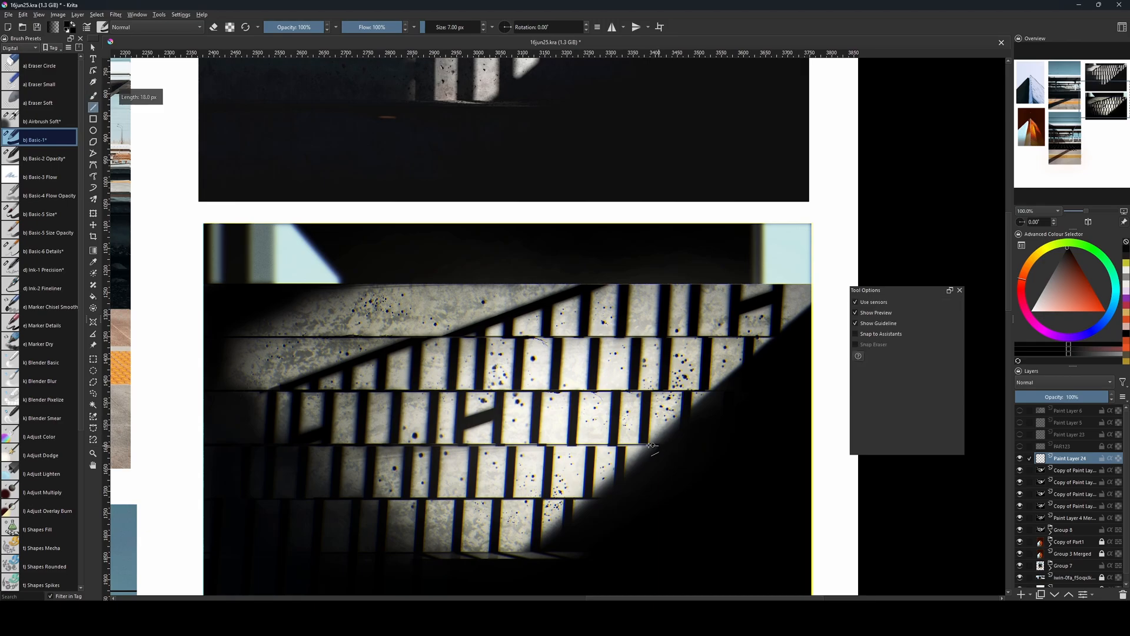
{"action": "left_click_drag", "start_coordinate": [659, 446], "coordinate": [303, 459]}
{"action": "key", "text": "b"}
{"action": "key", "text": "ctrl+e"}
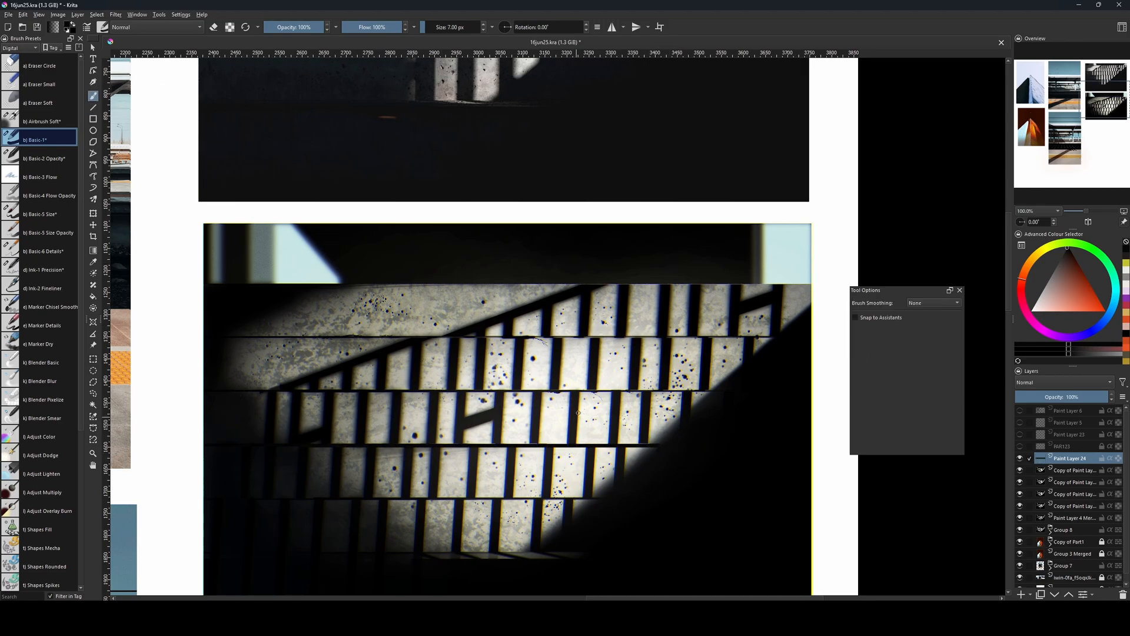
On a new paint layer, fill a tall rectangular selection right of the painting's centre with very dark brown and deselect it.
{"action": "key", "text": "bracketleft"}
{"action": "key", "text": "bracketleft"}
{"action": "key", "text": "bracketleft"}
{"action": "key", "text": "bracketleft"}
{"action": "key", "text": "bracketleft"}
{"action": "key", "text": "bracketleft"}
{"action": "scroll", "coordinate": [801, 234], "scroll_direction": "down", "scroll_amount": 1}
{"action": "left_click_drag", "start_coordinate": [801, 235], "coordinate": [687, 356]}
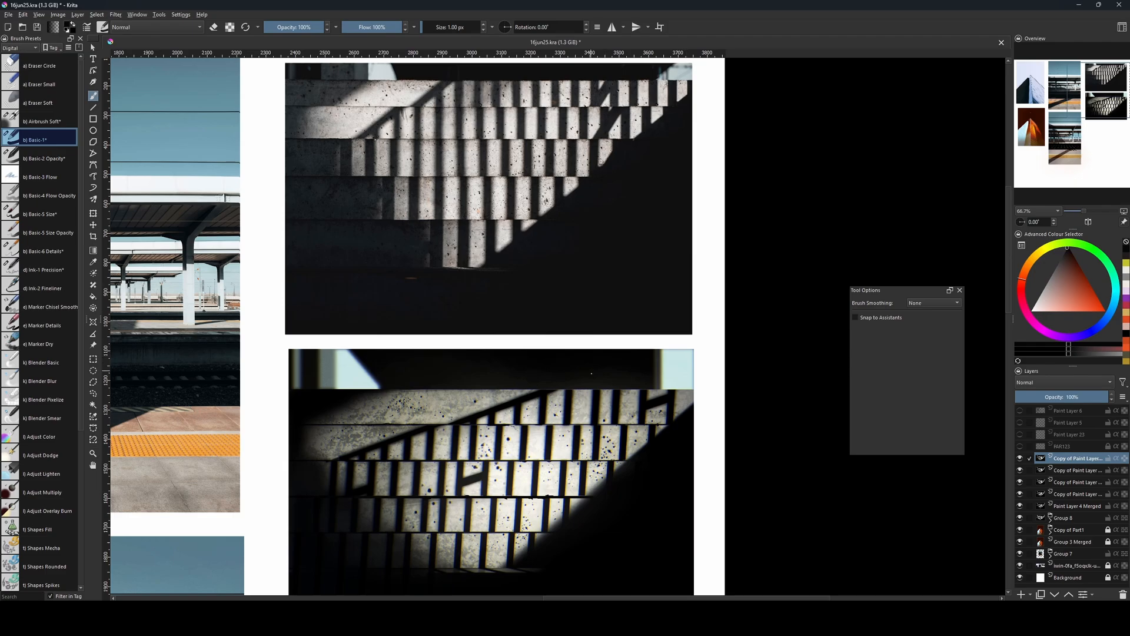
{"action": "left_click_drag", "start_coordinate": [625, 434], "coordinate": [606, 371]}
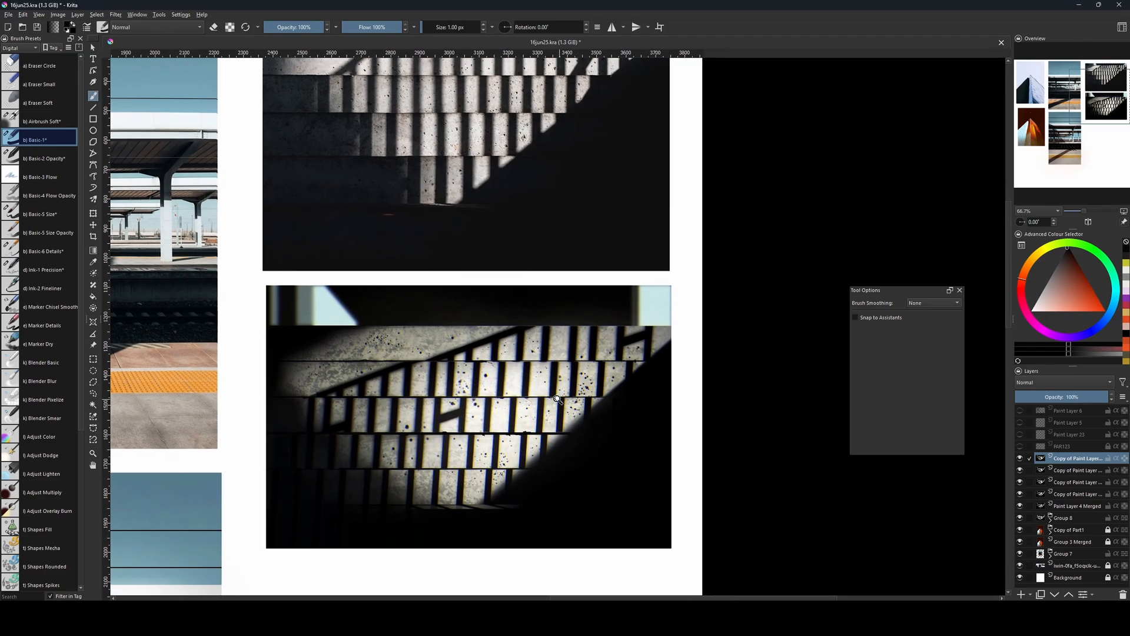
{"action": "scroll", "coordinate": [557, 400], "scroll_direction": "down", "scroll_amount": 1}
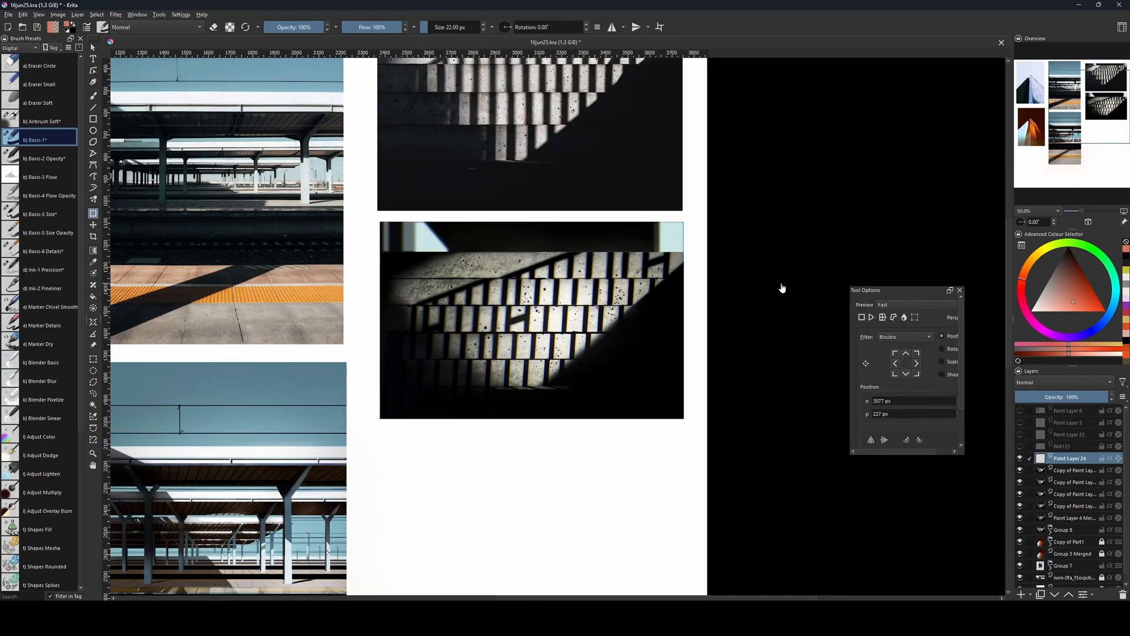
{"action": "key", "text": "ctrl+r"}
{"action": "left_click_drag", "start_coordinate": [553, 266], "coordinate": [603, 381]}
{"action": "key", "text": "g"}
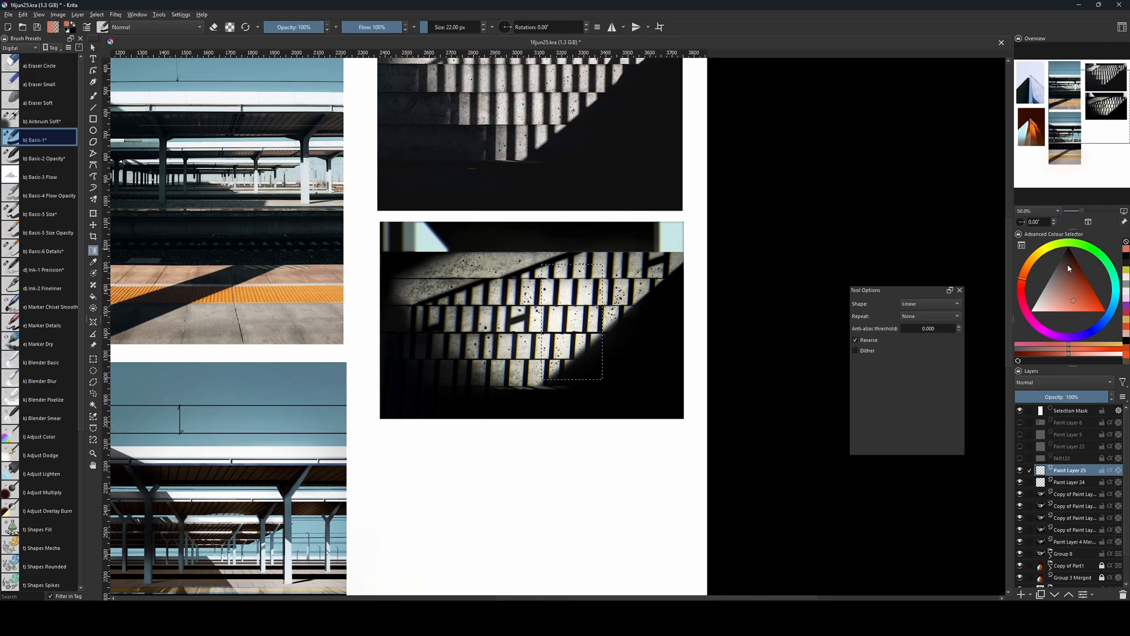
{"action": "left_click", "coordinate": [1070, 254]}
{"action": "key", "text": "f"}
{"action": "left_click", "coordinate": [624, 289]}
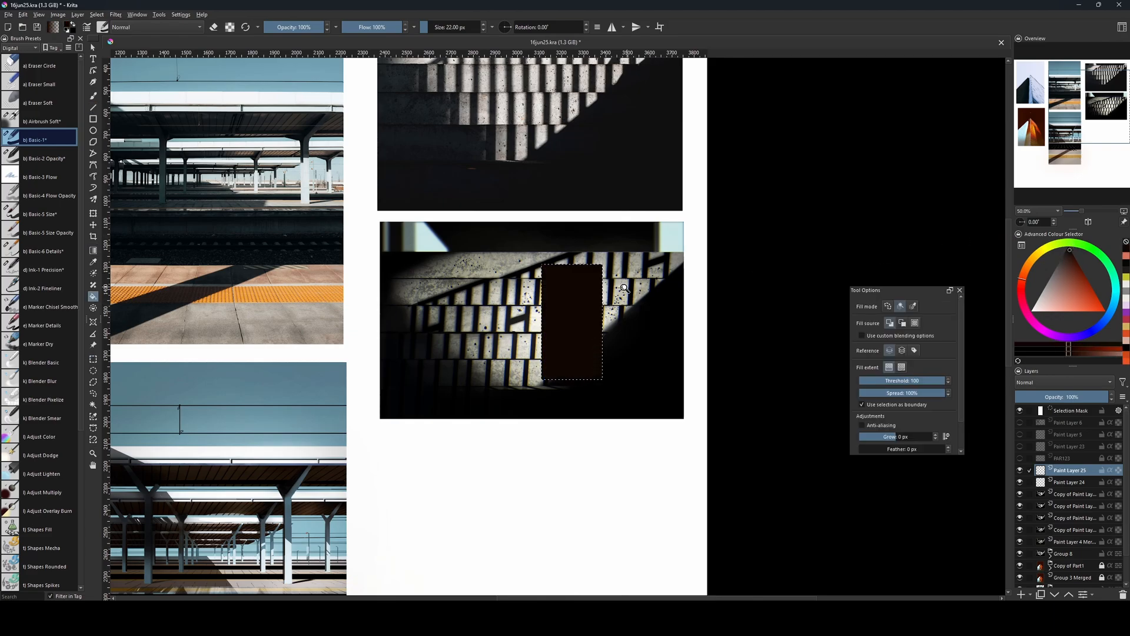
{"action": "key", "text": "ctrl+shift+a"}
Restore the tall rectangle's selection, refill it with black and deselect it.
{"action": "key", "text": "v"}
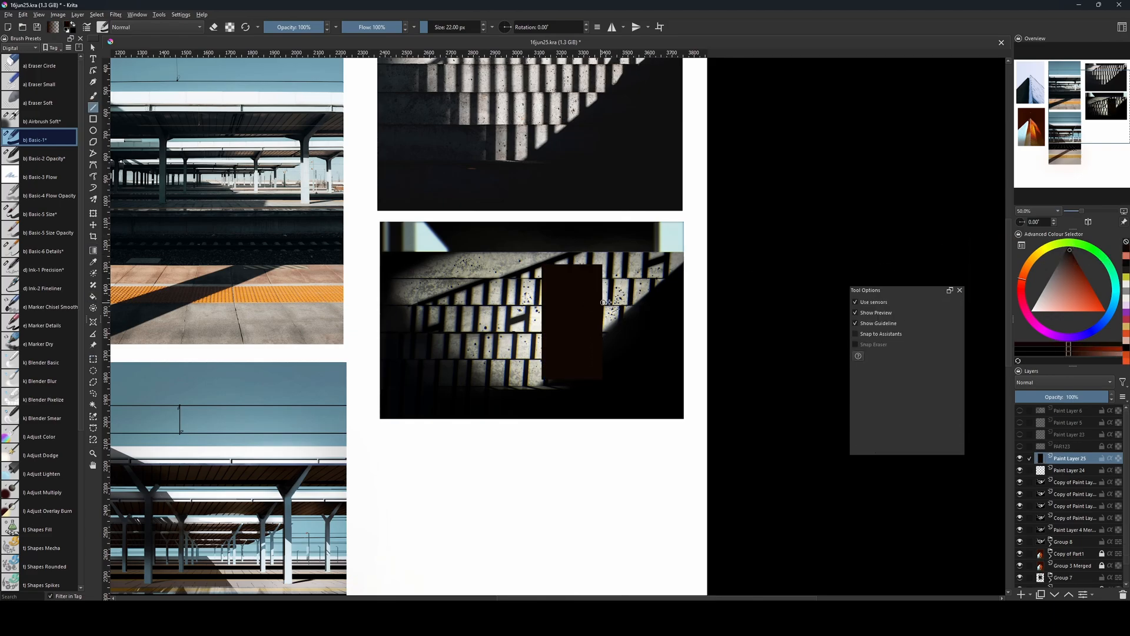
{"action": "key", "text": "ctrl+shift+d"}
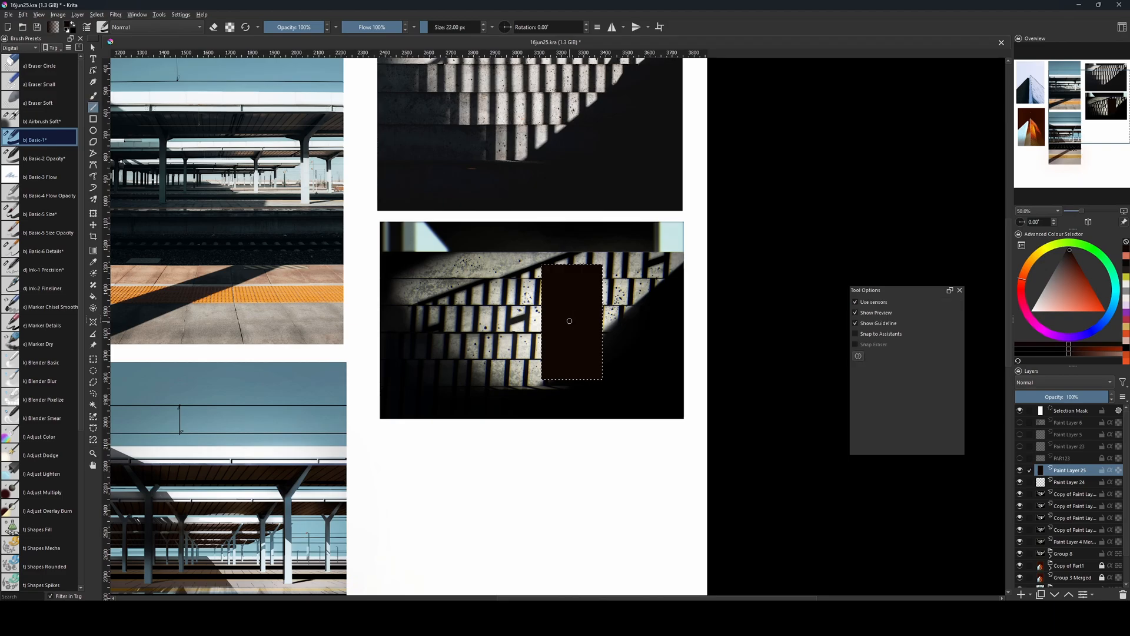
{"action": "key", "text": "f"}
{"action": "key", "text": "ctrl+shift+a"}
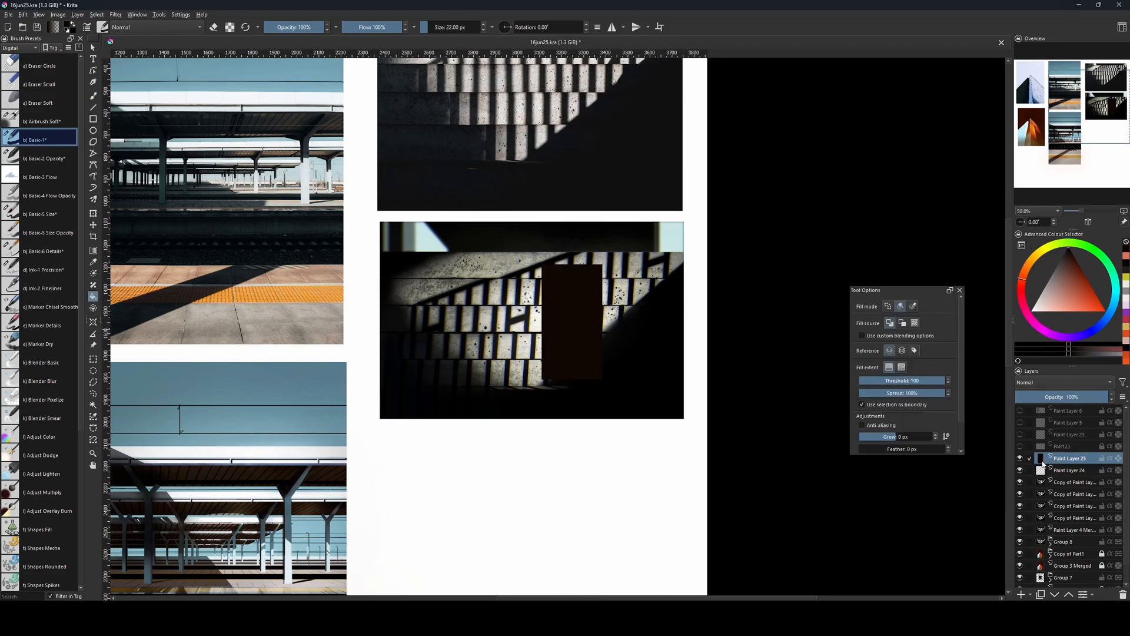
{"action": "key", "text": "ctrl+shift+d"}
{"action": "left_click", "coordinate": [589, 291]}
{"action": "key", "text": "ctrl+shift+a"}
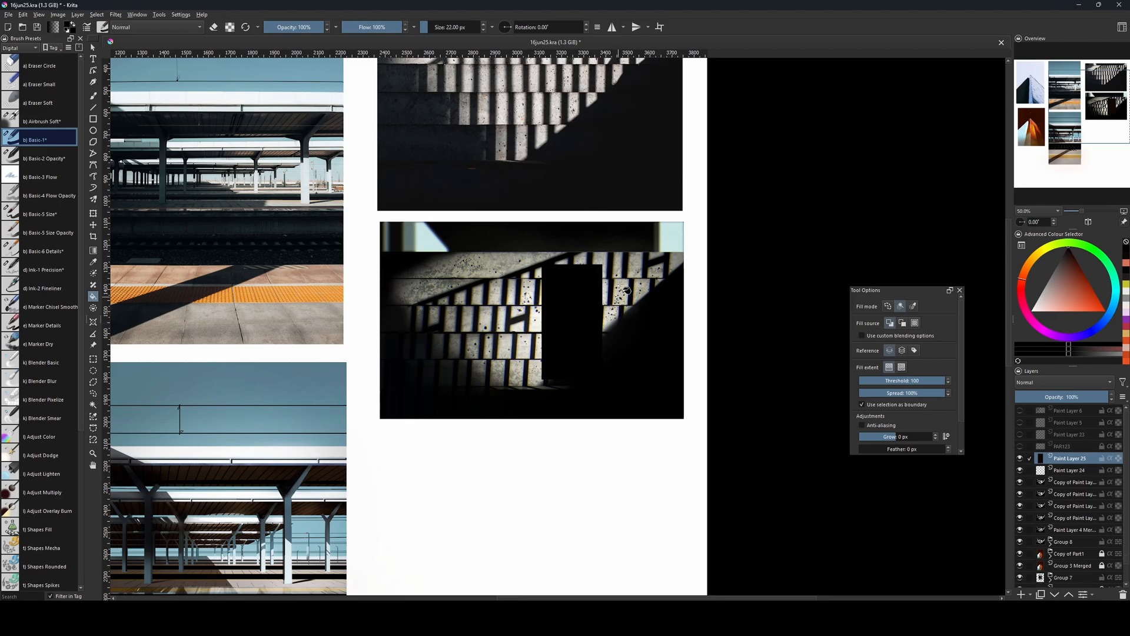
Select a smaller upright rectangle just left of the tall black block, fill it with black and deselect it.
{"action": "key", "text": "ctrl+r"}
{"action": "left_click_drag", "start_coordinate": [499, 333], "coordinate": [531, 409]}
{"action": "key", "text": "g"}
{"action": "key", "text": "f"}
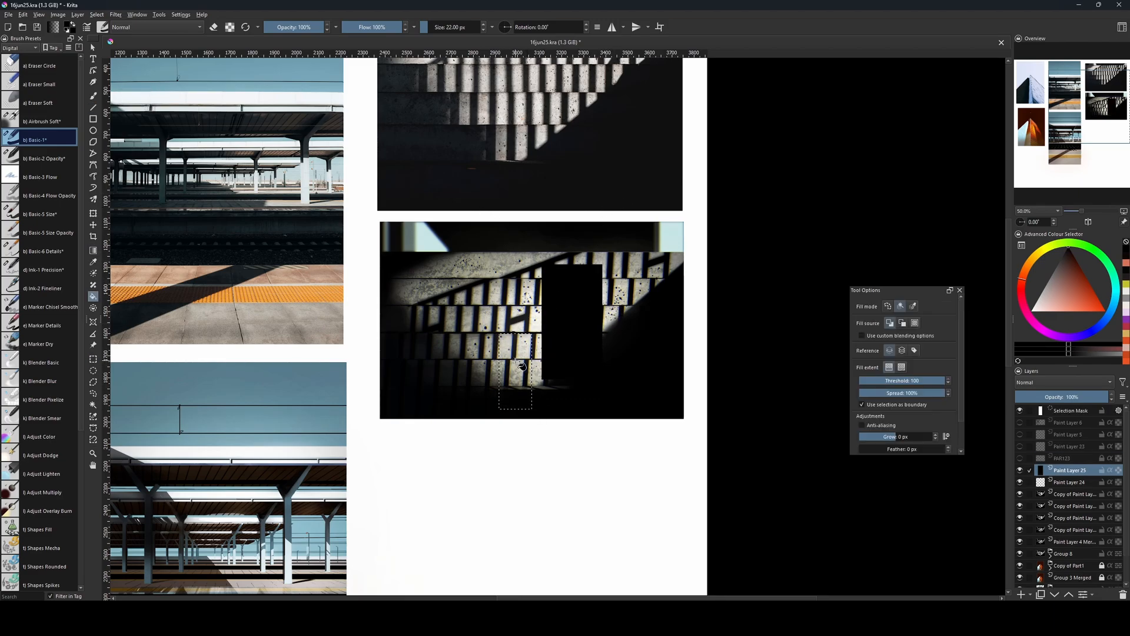
{"action": "left_click", "coordinate": [521, 368]}
{"action": "key", "text": "ctrl+shift+a"}
{"action": "key", "text": "b"}
{"action": "key", "text": "bracketleft"}
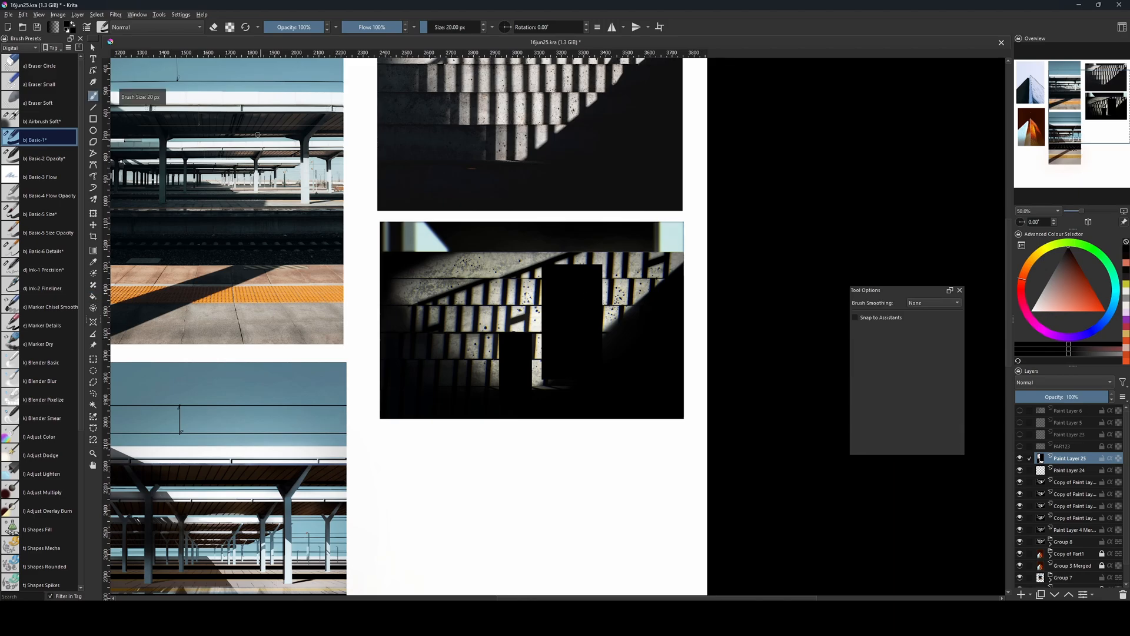
Soften the two black blocks with a Gaussian Blur of about 30 px.
{"action": "left_click", "coordinate": [115, 14]}
{"action": "mouse_move", "coordinate": [136, 65]}
{"action": "left_click", "coordinate": [248, 76]}
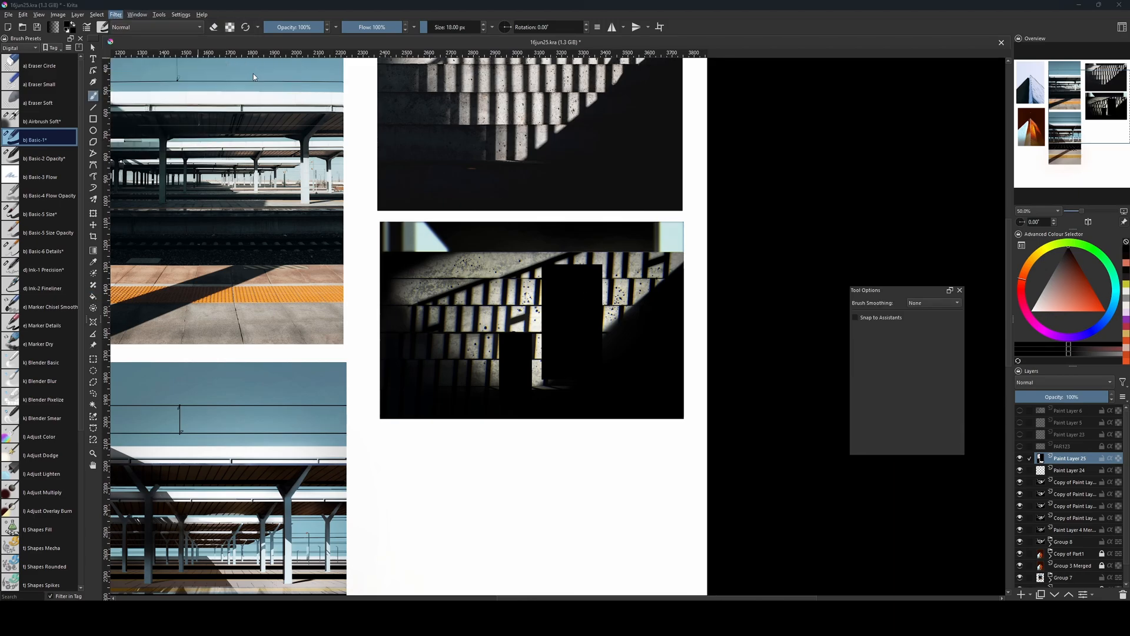
{"action": "left_click_drag", "start_coordinate": [733, 384], "coordinate": [747, 386]}
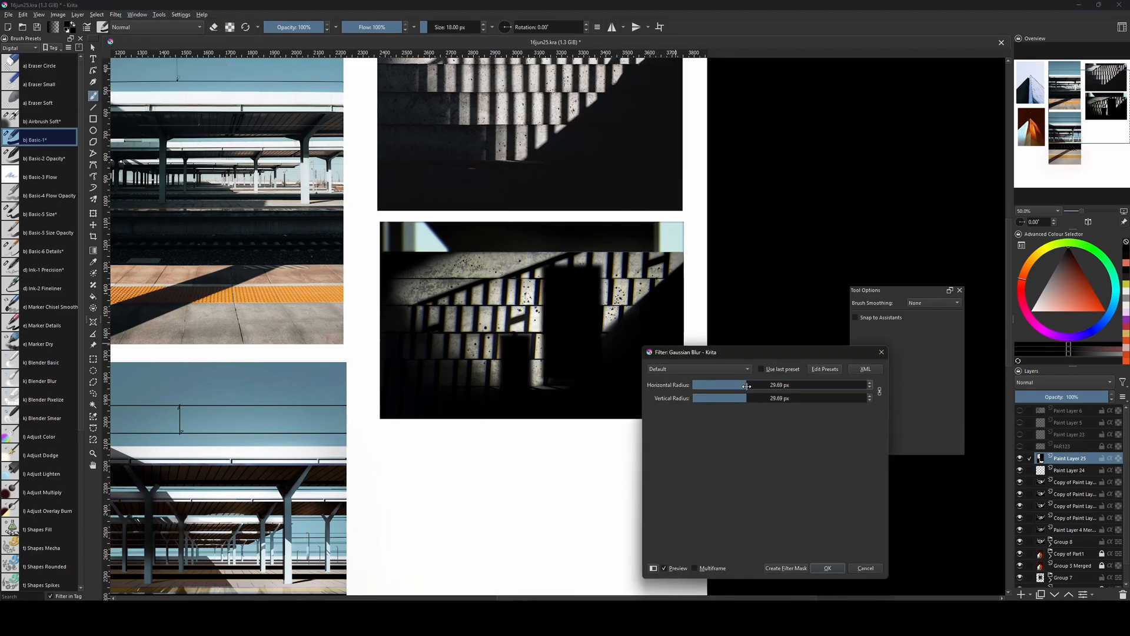
{"action": "left_click", "coordinate": [817, 569]}
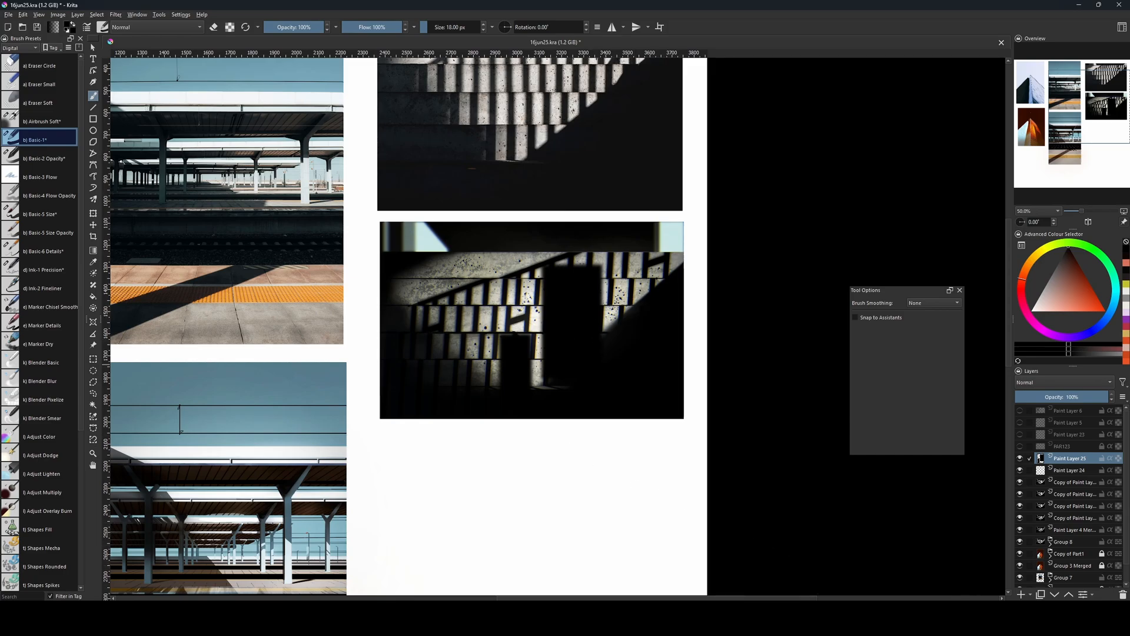
Hide the blurred blocks layer and, on a new paint layer, paint a black standing figure near the centre of the striped steps.
{"action": "left_click", "coordinate": [1021, 460]}
{"action": "key", "text": "Insert"}
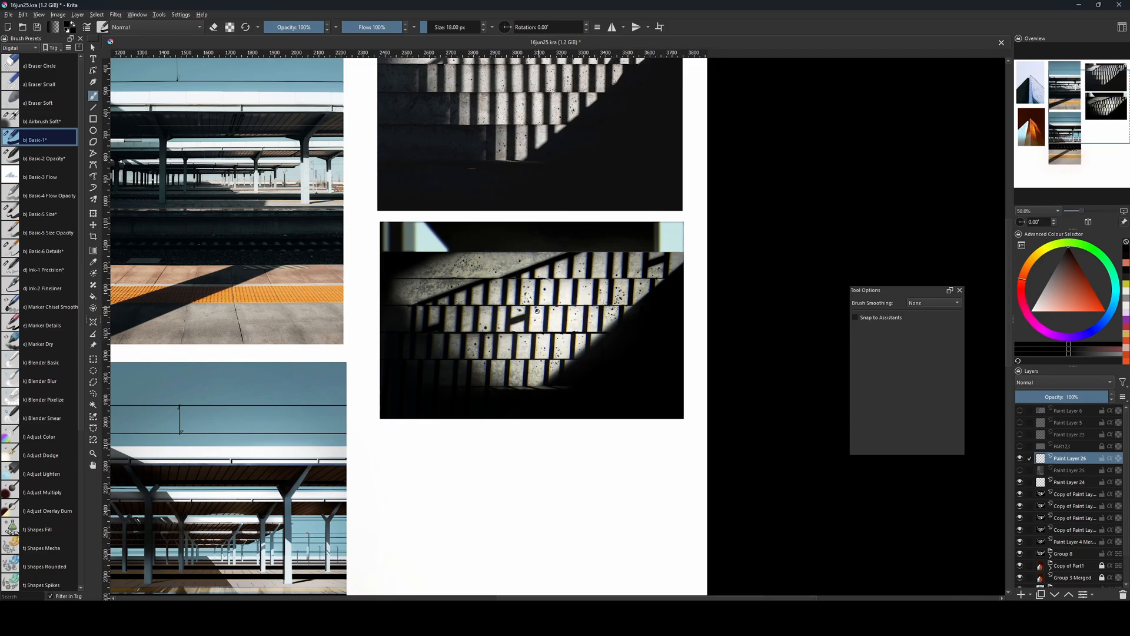
{"action": "key", "text": "bracketright"}
{"action": "key", "text": "bracketright"}
{"action": "key", "text": "bracketright"}
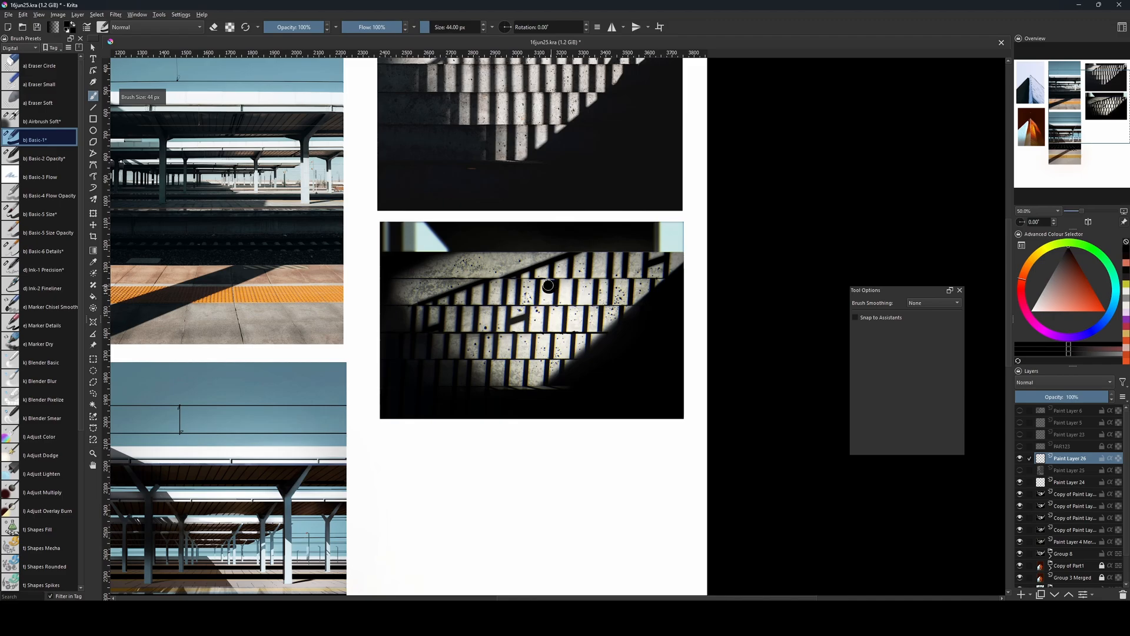
{"action": "key", "text": "bracketleft"}
{"action": "key", "text": "bracketleft"}
{"action": "mouse_move", "coordinate": [554, 292]}
{"action": "left_mouse_down"}
{"action": "mouse_move", "coordinate": [560, 322]}
{"action": "mouse_move", "coordinate": [547, 310]}
{"action": "mouse_move", "coordinate": [544, 363]}
{"action": "left_mouse_up"}
Shape the body of the central silhouette with a 60 px black brush.
{"action": "key", "text": "bracketright"}
{"action": "key", "text": "bracketright"}
{"action": "key", "text": "bracketright"}
{"action": "key", "text": "bracketright"}
{"action": "key", "text": "bracketright"}
{"action": "key", "text": "bracketright"}
{"action": "key", "text": "bracketright"}
{"action": "key", "text": "bracketright"}
{"action": "key", "text": "bracketright"}
{"action": "key", "text": "bracketright"}
{"action": "key", "text": "bracketright"}
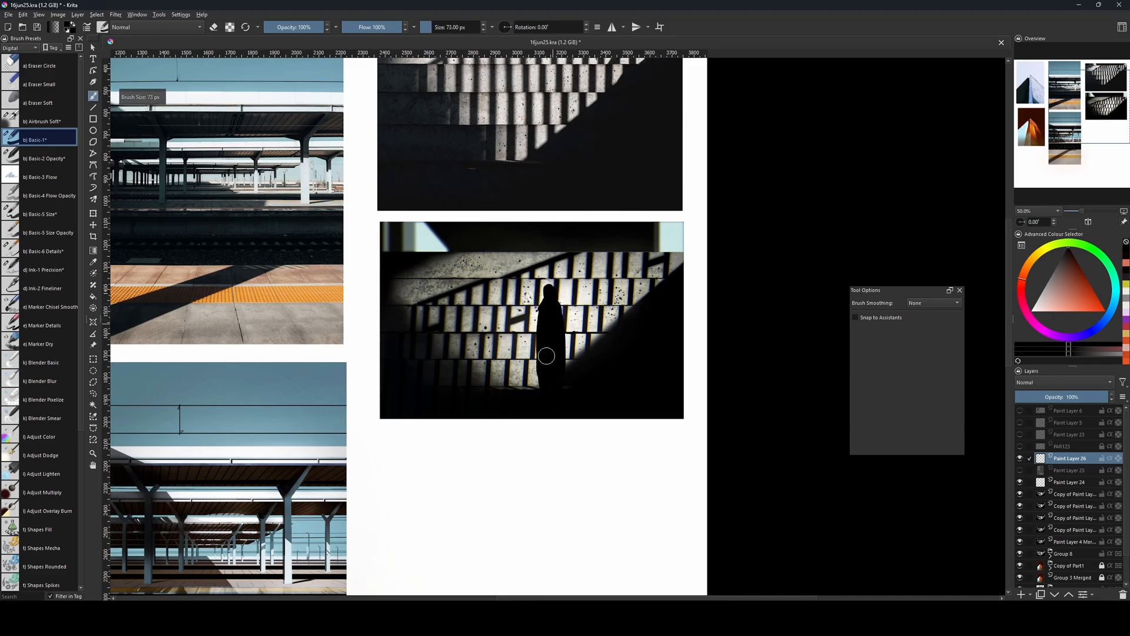
{"action": "key", "text": "bracketleft"}
{"action": "key", "text": "bracketleft"}
{"action": "left_click_drag", "start_coordinate": [555, 321], "coordinate": [546, 379]}
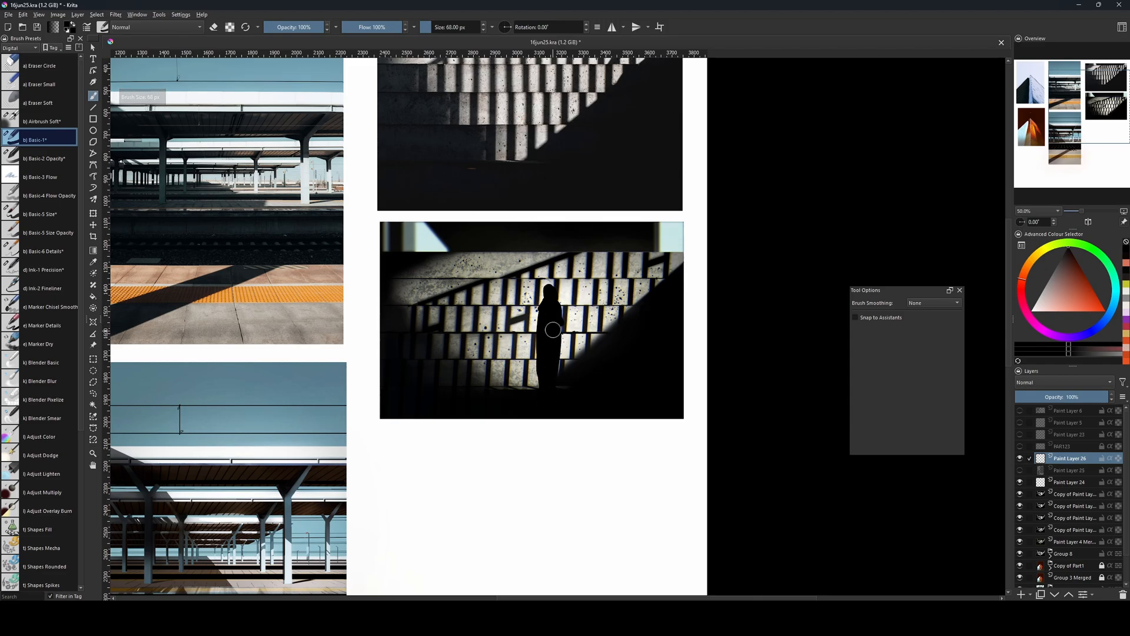
Move the black figure right and slightly up so it stands beside the diagonal shadow's edge.
{"action": "key", "text": "ctrl+t"}
{"action": "left_click_drag", "start_coordinate": [555, 331], "coordinate": [589, 317]}
{"action": "key", "text": "Return"}
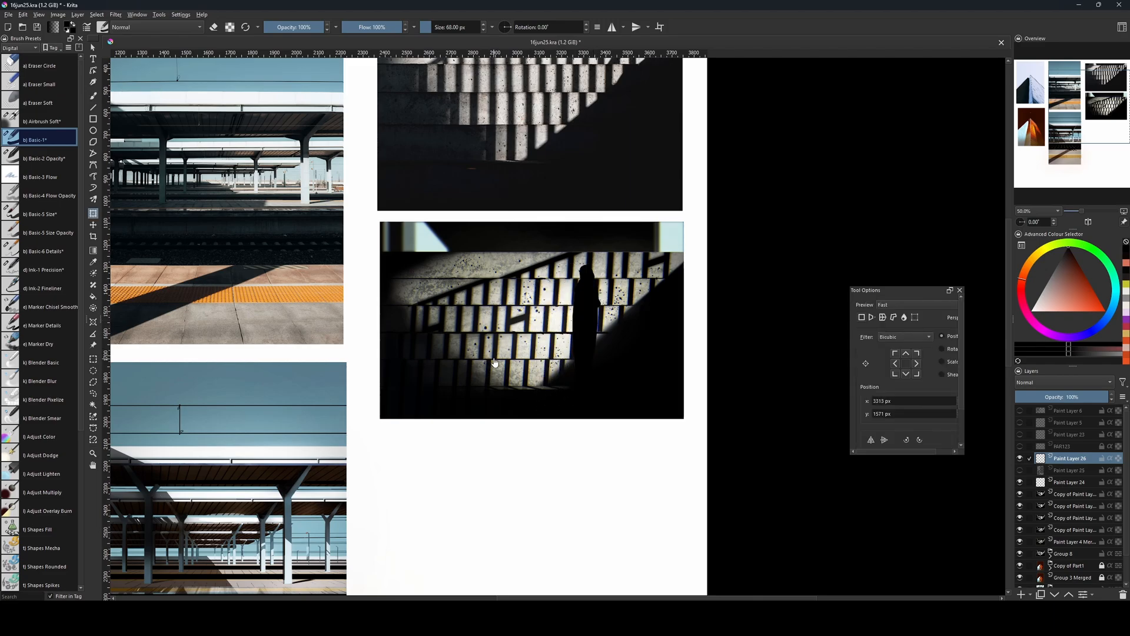
Paint a second, smaller black standing figure lower and left of the tall one, using a 32 px brush for its head and 59 px for its body.
{"action": "key", "text": "b"}
{"action": "key", "text": "bracketleft"}
{"action": "key", "text": "bracketleft"}
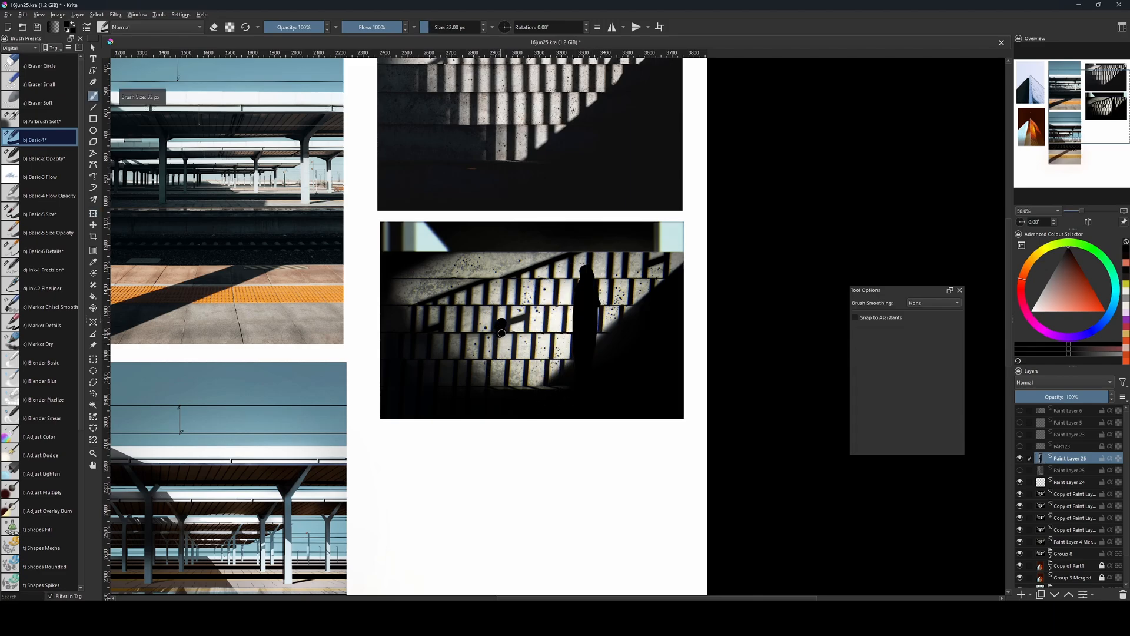
{"action": "left_click_drag", "start_coordinate": [501, 333], "coordinate": [504, 415]}
{"action": "key", "text": "bracketright"}
{"action": "key", "text": "bracketright"}
{"action": "key", "text": "bracketright"}
{"action": "key", "text": "bracketright"}
{"action": "key", "text": "bracketright"}
{"action": "key", "text": "bracketright"}
{"action": "key", "text": "bracketright"}
{"action": "key", "text": "bracketright"}
{"action": "left_click_drag", "start_coordinate": [505, 355], "coordinate": [494, 391]}
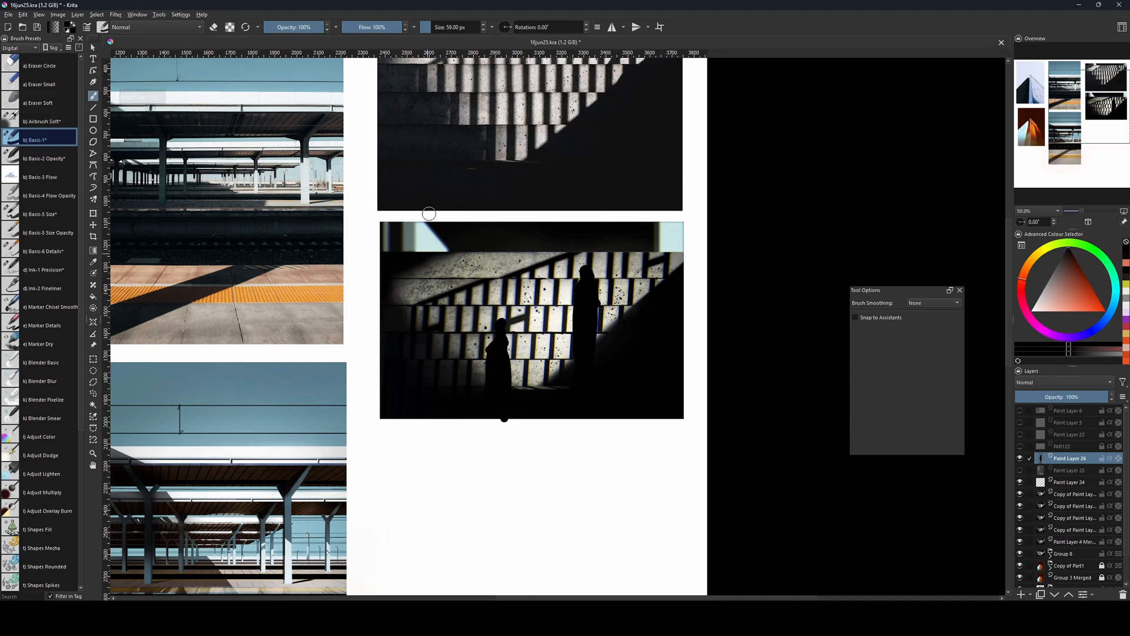
{"action": "key", "text": "bracketleft"}
{"action": "key", "text": "bracketleft"}
{"action": "key", "text": "bracketleft"}
{"action": "key", "text": "bracketleft"}
{"action": "key", "text": "bracketleft"}
{"action": "key", "text": "bracketleft"}
{"action": "key", "text": "bracketleft"}
{"action": "key", "text": "bracketleft"}
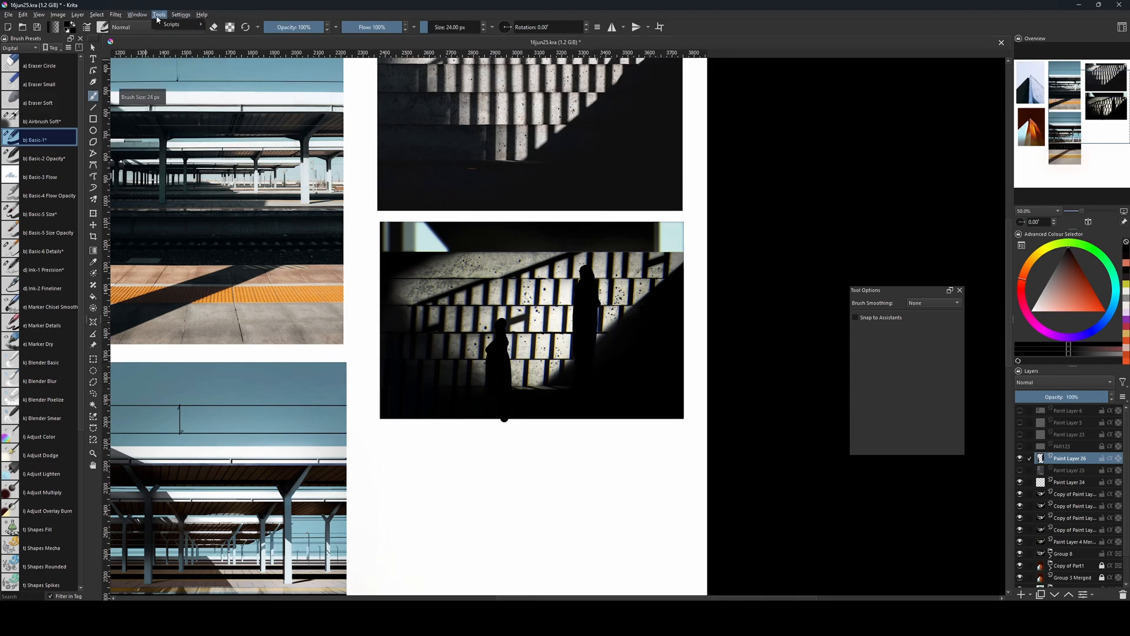
{"action": "key", "text": "bracketleft"}
{"action": "key", "text": "bracketleft"}
{"action": "key", "text": "bracketleft"}
Soften both black figures with a Gaussian Blur of 20.60 px.
{"action": "left_click", "coordinate": [115, 15]}
{"action": "mouse_move", "coordinate": [125, 66]}
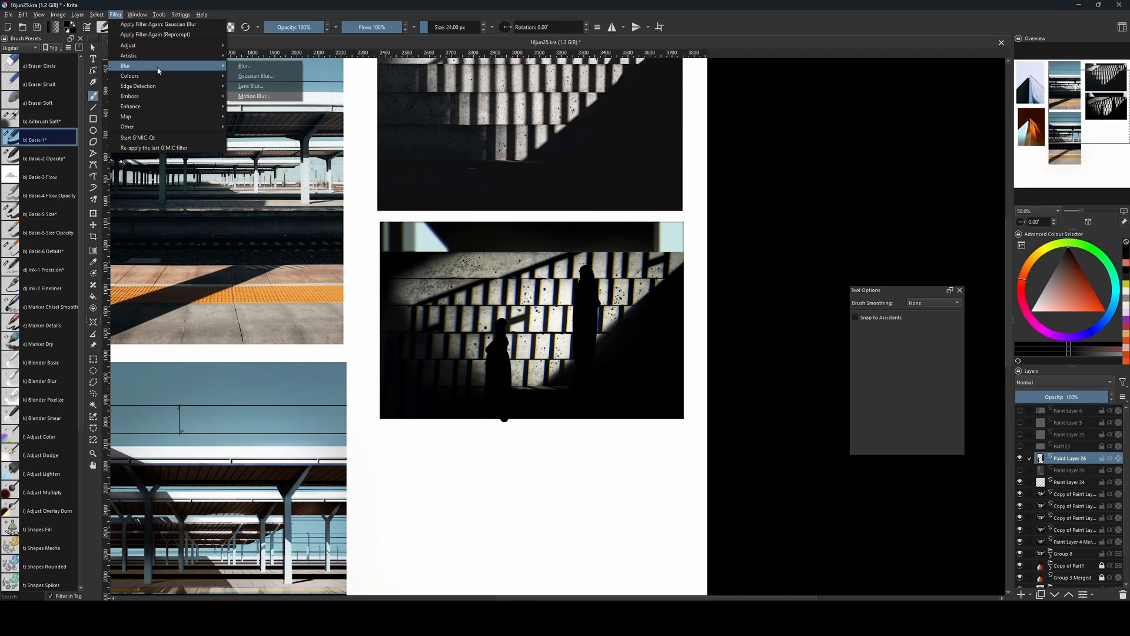
{"action": "left_click", "coordinate": [259, 76]}
{"action": "left_click_drag", "start_coordinate": [718, 385], "coordinate": [740, 385]}
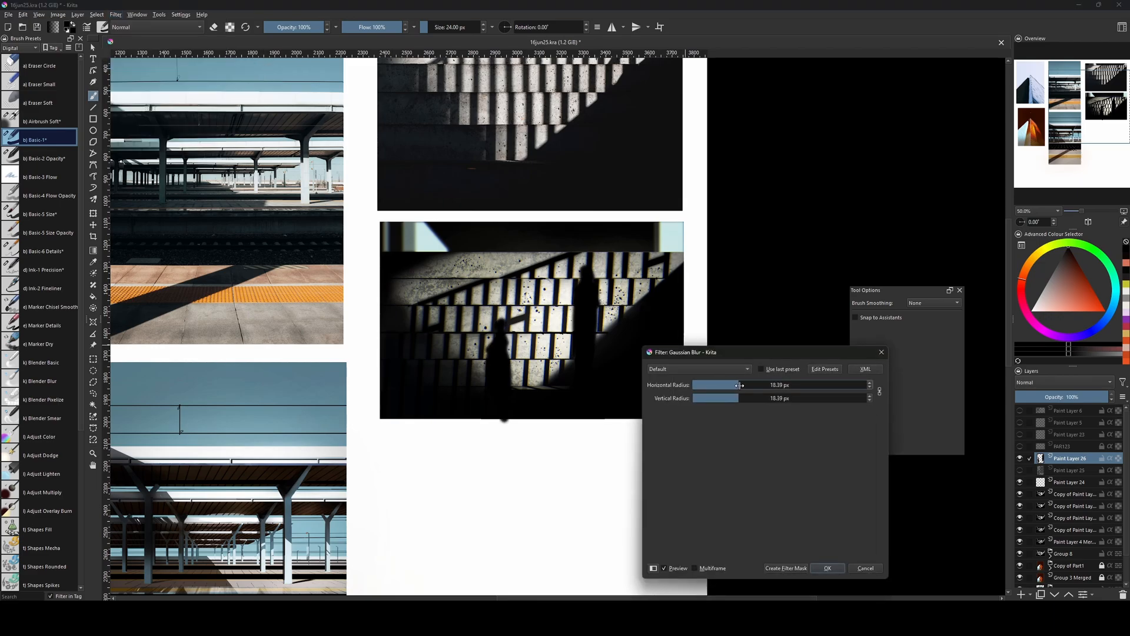
{"action": "left_click", "coordinate": [827, 569]}
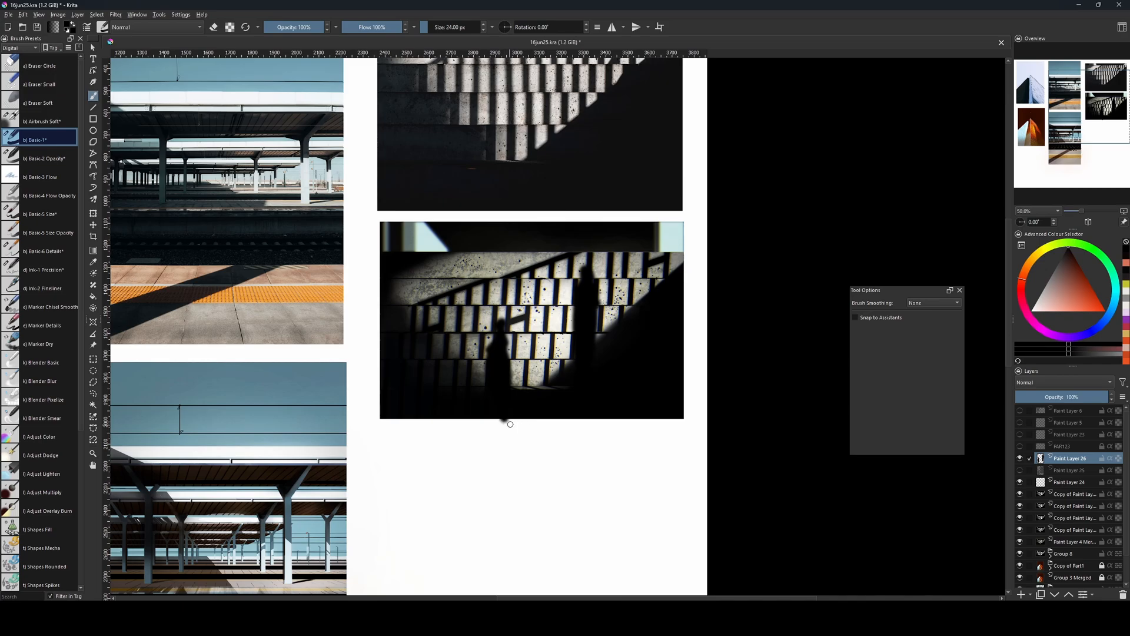
Erase the smaller figure's paint spilling below the painting's lower edge.
{"action": "key", "text": "e"}
{"action": "key", "text": "bracketleft"}
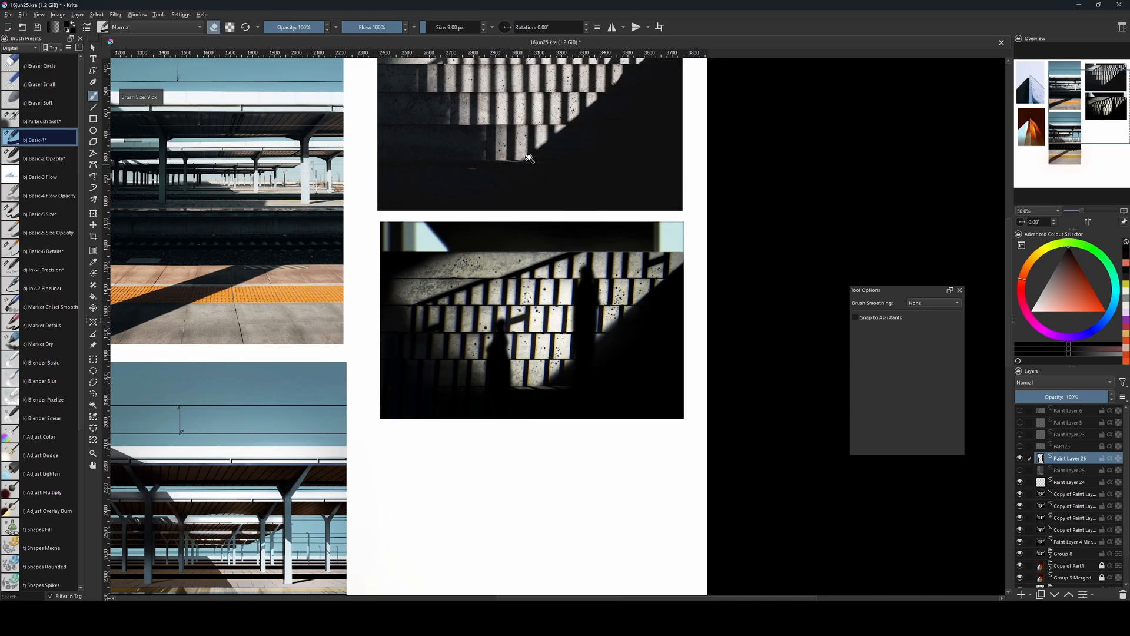
{"action": "key", "text": "e"}
Try painting small black details just left of the tall figure's upper body.
{"action": "key", "text": "bracketleft"}
{"action": "key", "text": "bracketright"}
{"action": "key", "text": "bracketright"}
{"action": "key", "text": "bracketright"}
{"action": "key", "text": "bracketright"}
{"action": "key", "text": "bracketright"}
{"action": "key", "text": "bracketright"}
{"action": "key", "text": "bracketright"}
{"action": "left_click", "coordinate": [1081, 305]}
{"action": "mouse_move", "coordinate": [567, 289]}
{"action": "left_mouse_down"}
{"action": "mouse_move", "coordinate": [573, 304]}
{"action": "mouse_move", "coordinate": [546, 302]}
{"action": "mouse_move", "coordinate": [569, 301]}
{"action": "left_mouse_up"}
{"action": "left_click", "coordinate": [583, 297], "text": "ctrl"}
{"action": "key", "text": "bracketright"}
{"action": "key", "text": "bracketleft"}
{"action": "key", "text": "bracketleft"}
{"action": "key", "text": "bracketleft"}
{"action": "key", "text": "bracketleft"}
{"action": "key", "text": "bracketleft"}
{"action": "key", "text": "bracketright"}
{"action": "key", "text": "bracketleft"}
{"action": "key", "text": "bracketleft"}
{"action": "key", "text": "bracketleft"}
{"action": "key", "text": "bracketleft"}
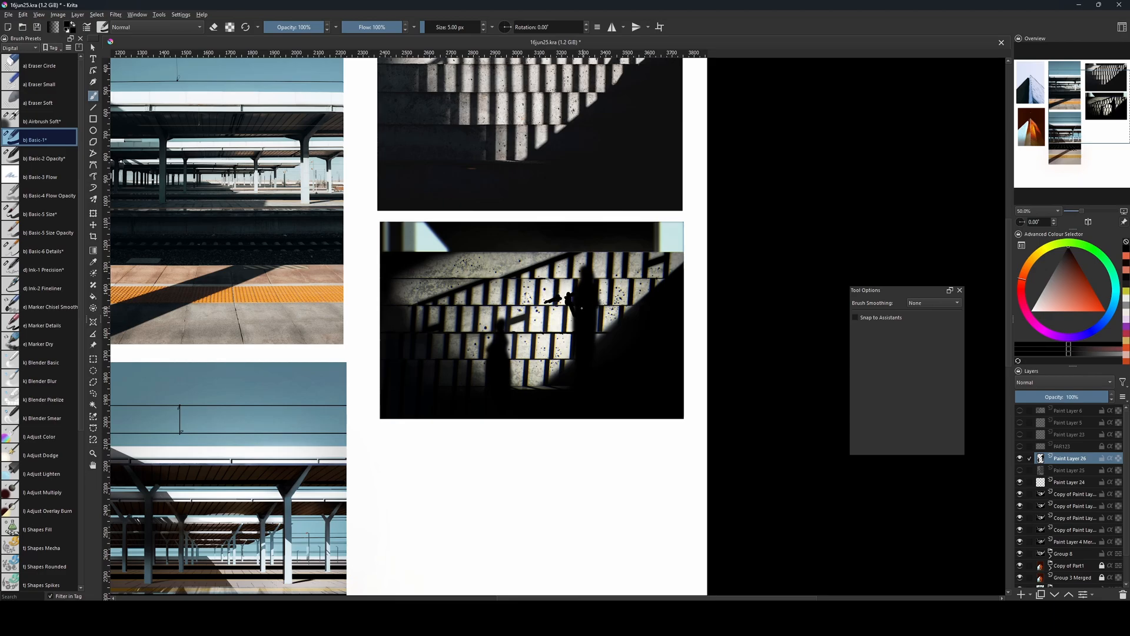
Try a wider black stroke running down from the tall figure towards the smaller one, and undo it.
{"action": "key", "text": "bracketright"}
{"action": "key", "text": "bracketright"}
{"action": "key", "text": "bracketright"}
{"action": "key", "text": "bracketright"}
{"action": "key", "text": "bracketright"}
{"action": "mouse_move", "coordinate": [569, 302]}
{"action": "left_mouse_down"}
{"action": "mouse_move", "coordinate": [557, 280]}
{"action": "mouse_move", "coordinate": [509, 339]}
{"action": "mouse_move", "coordinate": [527, 324]}
{"action": "left_mouse_up"}
{"action": "key", "text": "bracketleft"}
{"action": "key", "text": "bracketleft"}
{"action": "key", "text": "bracketleft"}
{"action": "key", "text": "ctrl+z"}
Paint thin black branch-like lines beside both figures and soften the layer by repeating the last Gaussian Blur.
{"action": "key", "text": "bracketright"}
{"action": "key", "text": "bracketright"}
{"action": "key", "text": "bracketright"}
{"action": "key", "text": "bracketright"}
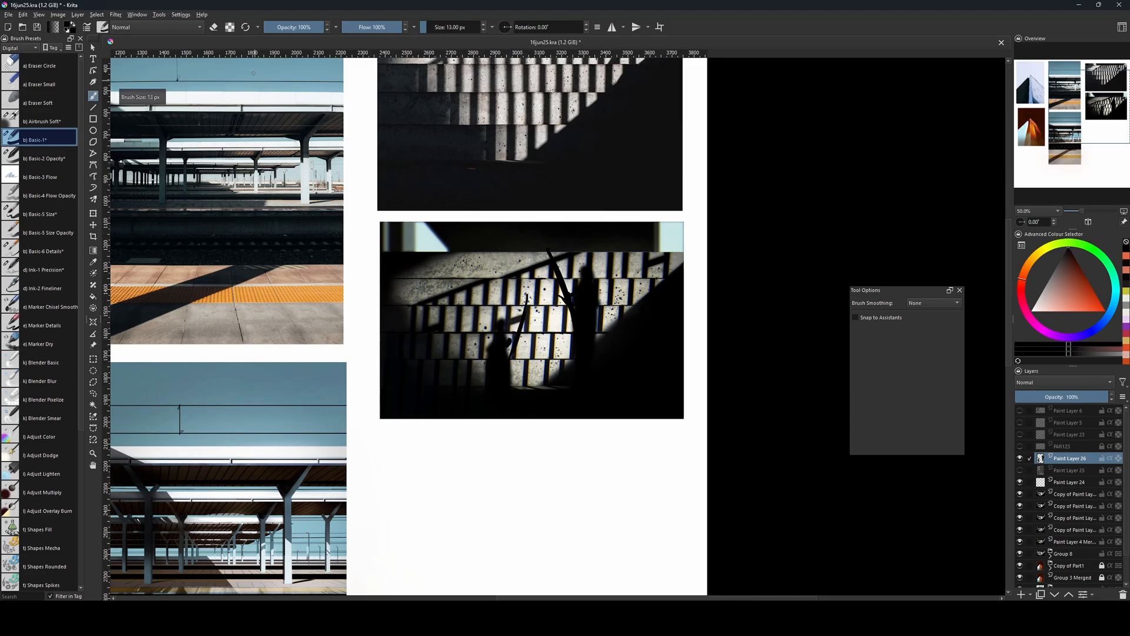
{"action": "left_click", "coordinate": [115, 15]}
{"action": "left_click", "coordinate": [190, 24]}
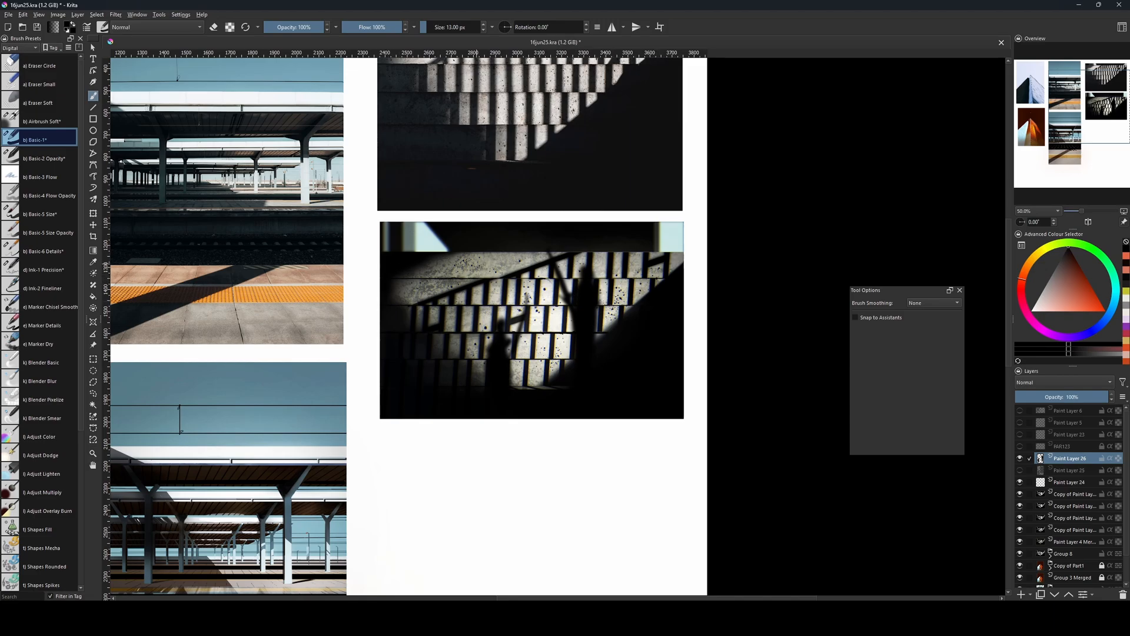
Try painting over the upper-left concrete steps with a sampled colour and a 96 px brush, and undo it.
{"action": "left_click", "coordinate": [442, 279], "text": "ctrl"}
{"action": "key", "text": "bracketright"}
{"action": "key", "text": "bracketright"}
{"action": "key", "text": "bracketright"}
{"action": "key", "text": "bracketright"}
{"action": "key", "text": "bracketright"}
{"action": "key", "text": "bracketright"}
{"action": "key", "text": "bracketright"}
{"action": "key", "text": "bracketright"}
{"action": "key", "text": "bracketright"}
{"action": "key", "text": "bracketright"}
{"action": "key", "text": "bracketright"}
{"action": "key", "text": "bracketright"}
{"action": "key", "text": "bracketright"}
{"action": "key", "text": "bracketright"}
{"action": "key", "text": "bracketright"}
{"action": "key", "text": "bracketright"}
{"action": "key", "text": "bracketright"}
{"action": "key", "text": "bracketright"}
{"action": "left_click_drag", "start_coordinate": [453, 278], "coordinate": [518, 277]}
{"action": "key", "text": "ctrl+z"}
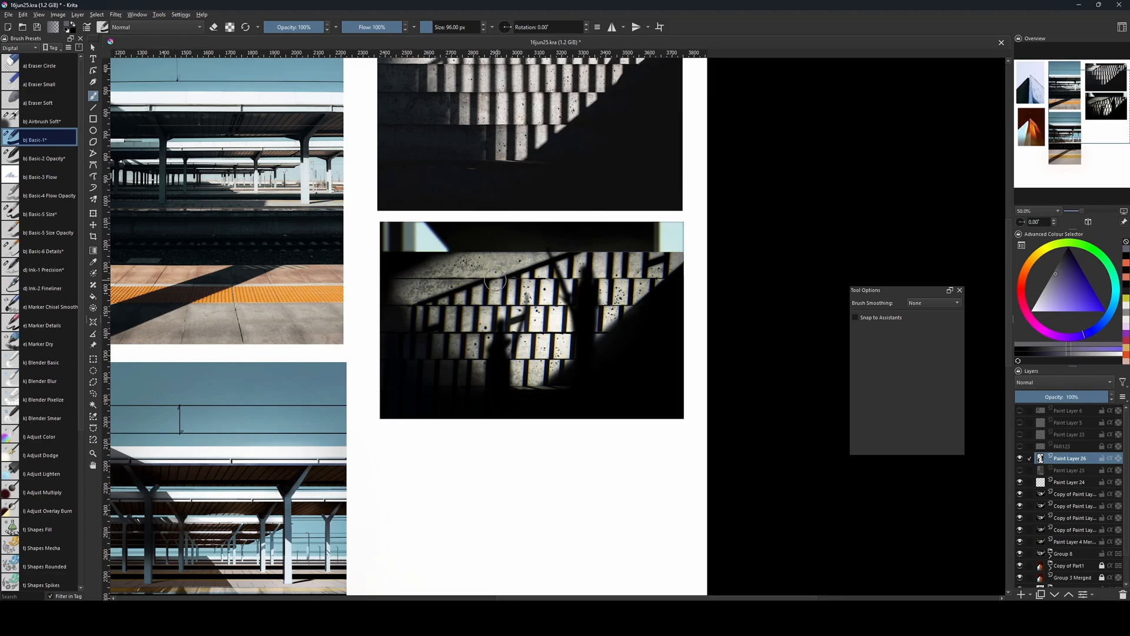
{"action": "left_click", "coordinate": [627, 347], "text": "ctrl"}
{"action": "key", "text": "bracketleft"}
{"action": "key", "text": "bracketleft"}
{"action": "key", "text": "bracketleft"}
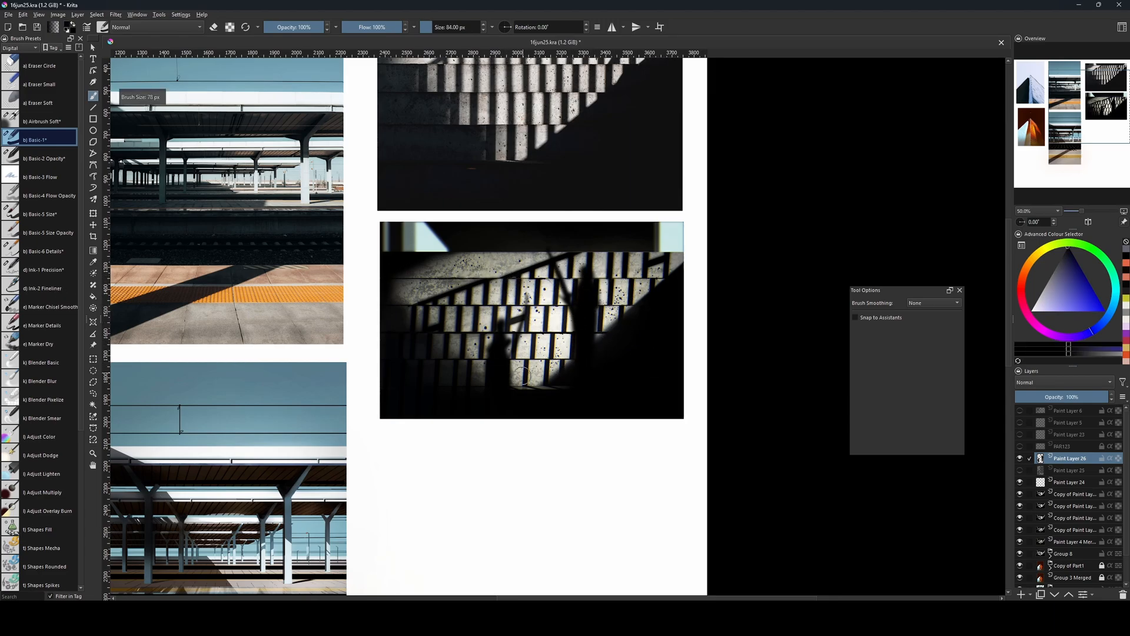
{"action": "key", "text": "bracketright"}
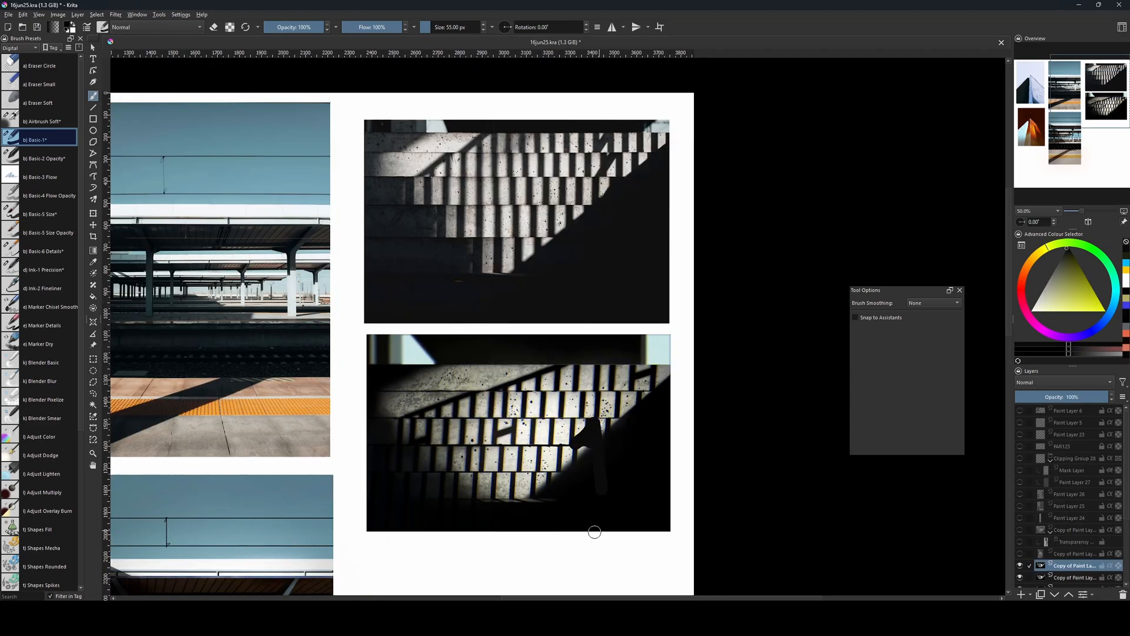
Undo the dark shape painted along the diagonal shadow's edge.
{"action": "key", "text": "ctrl+z"}
{"action": "key", "text": "bracketright"}
{"action": "key", "text": "bracketright"}
{"action": "key", "text": "bracketright"}
{"action": "key", "text": "bracketright"}
{"action": "key", "text": "bracketright"}
{"action": "key", "text": "bracketright"}
{"action": "key", "text": "bracketright"}
{"action": "key", "text": "bracketright"}
{"action": "key", "text": "bracketright"}
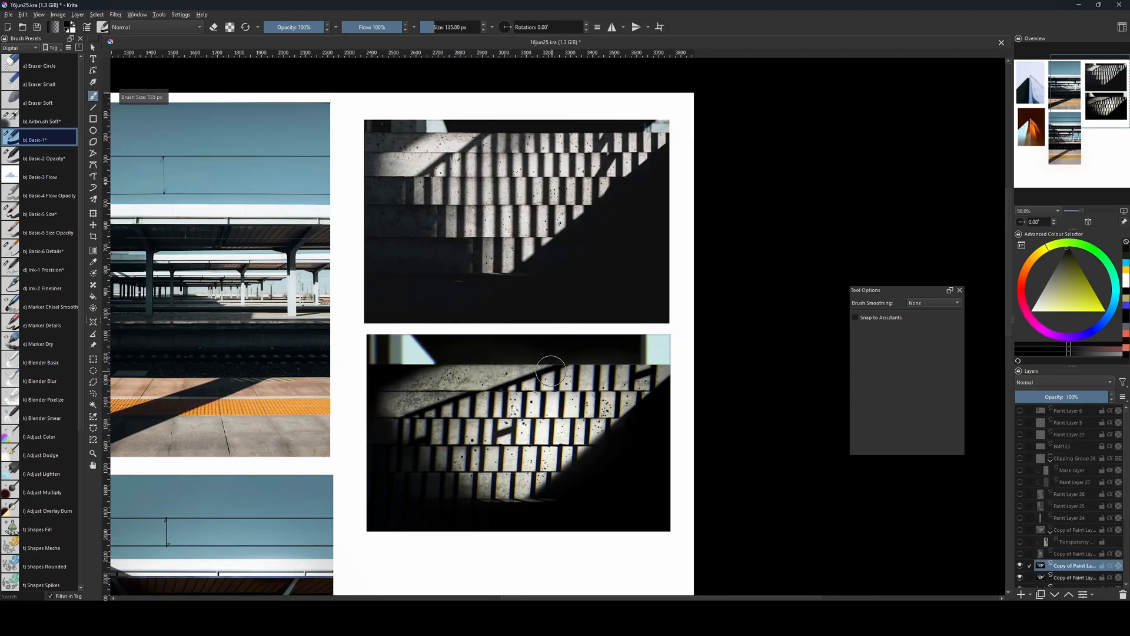
{"action": "key", "text": "bracketleft"}
{"action": "key", "text": "bracketleft"}
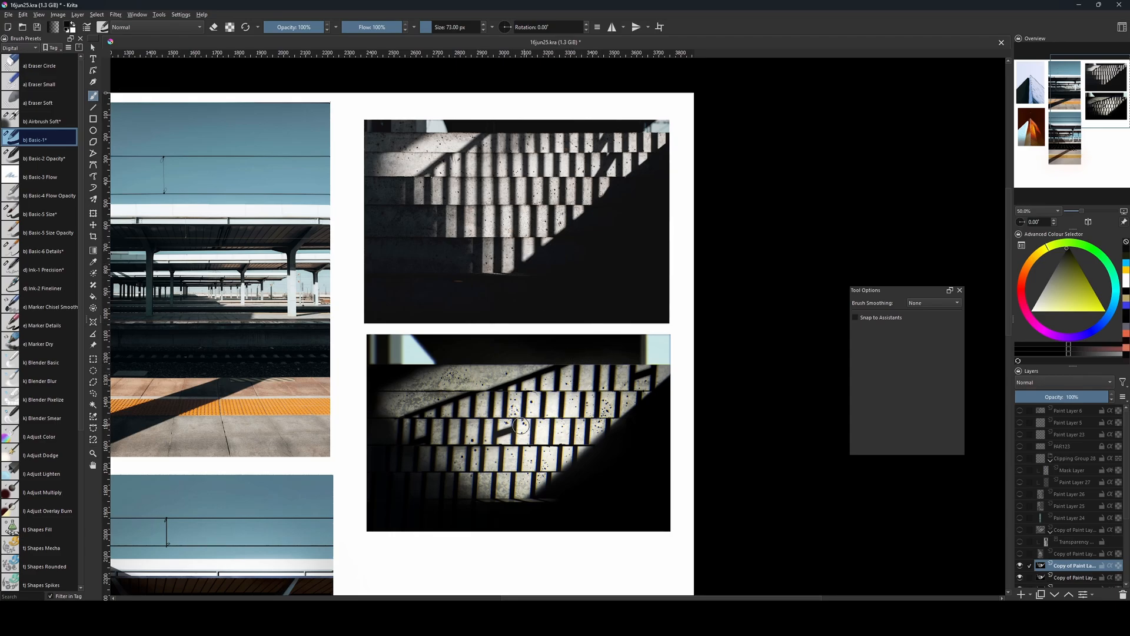
{"action": "left_click_drag", "start_coordinate": [593, 431], "coordinate": [604, 404]}
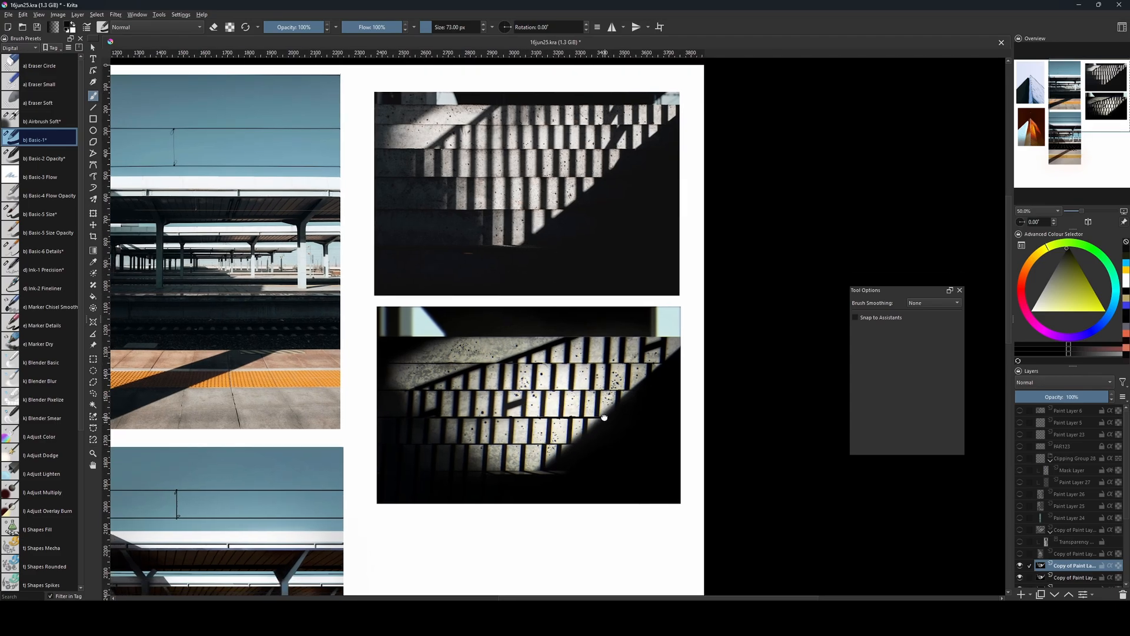
{"action": "key", "text": "bracketright"}
{"action": "key", "text": "bracketleft"}
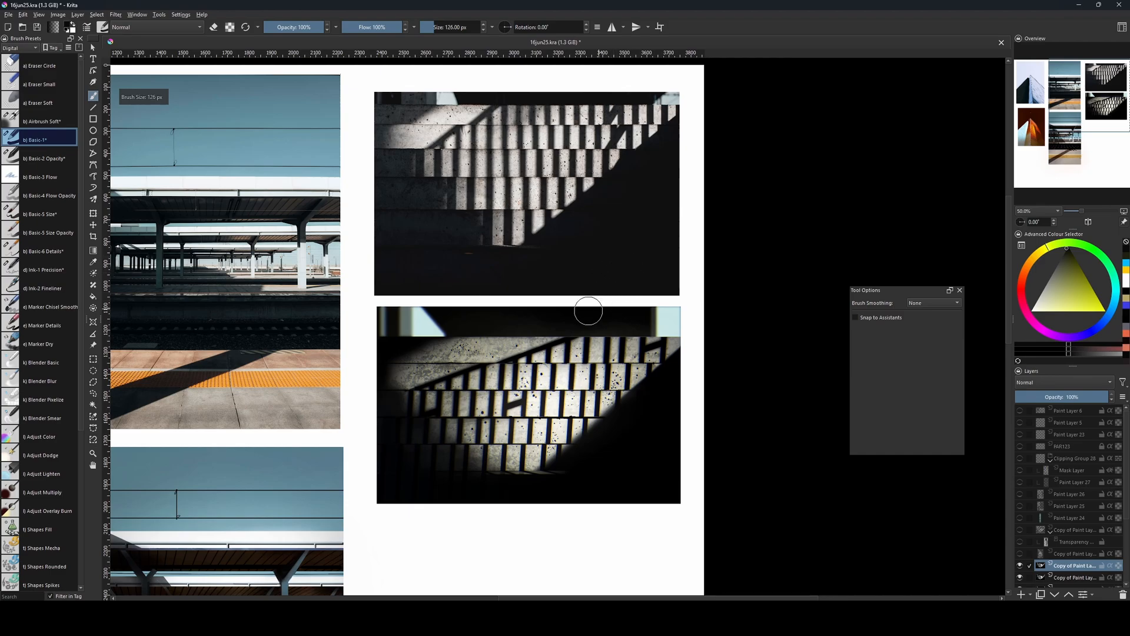